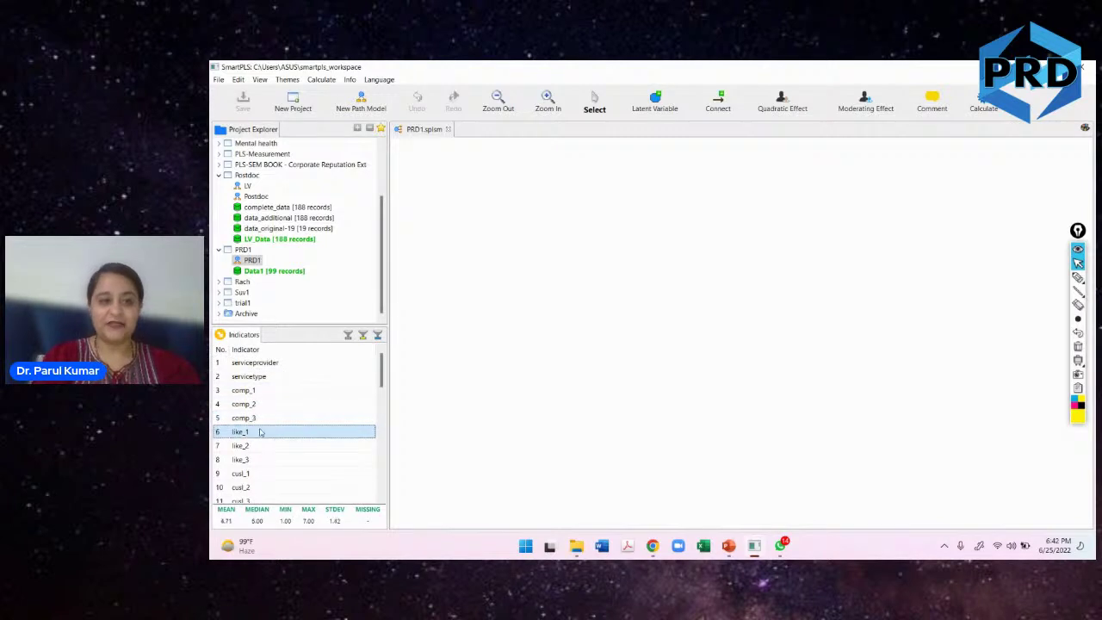
Create two latent variables on the canvas, one from indicators like_1 to like_3 and one from cusl_1 to cusl_3.
{"action": "left_click", "coordinate": [249, 458], "text": "shift"}
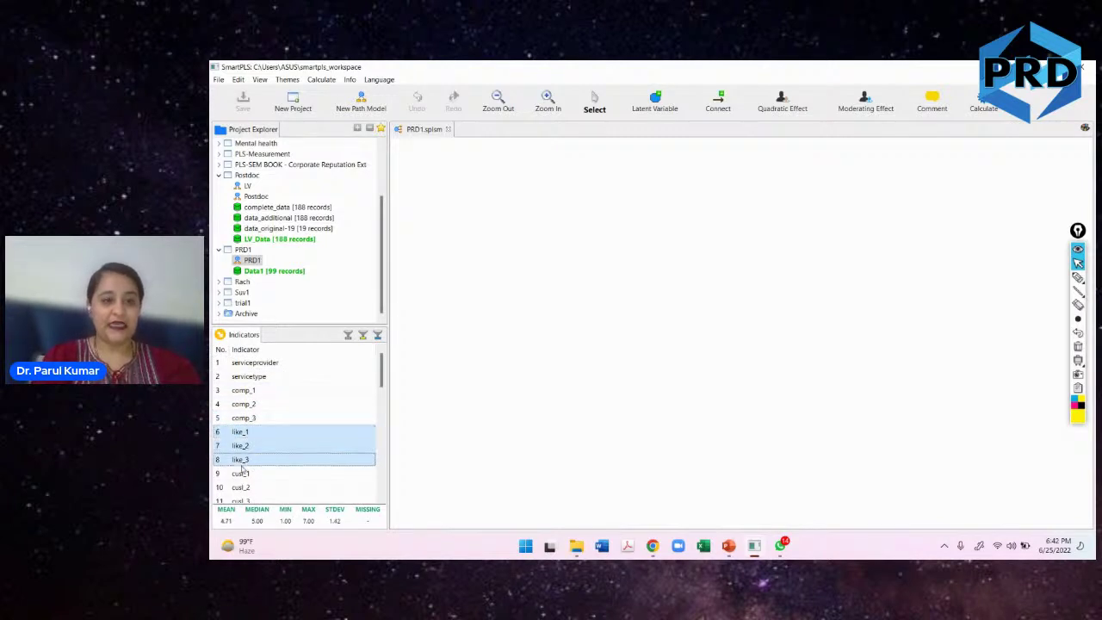
{"action": "left_click_drag", "start_coordinate": [234, 466], "coordinate": [487, 280]}
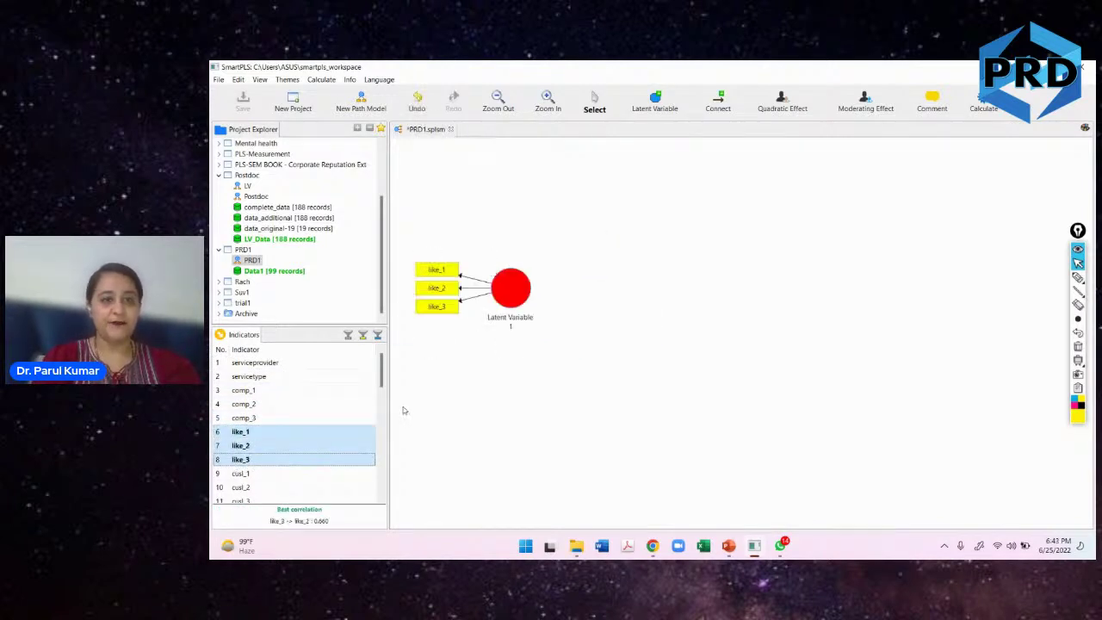
{"action": "scroll", "coordinate": [268, 386], "scroll_direction": "down", "scroll_amount": 3}
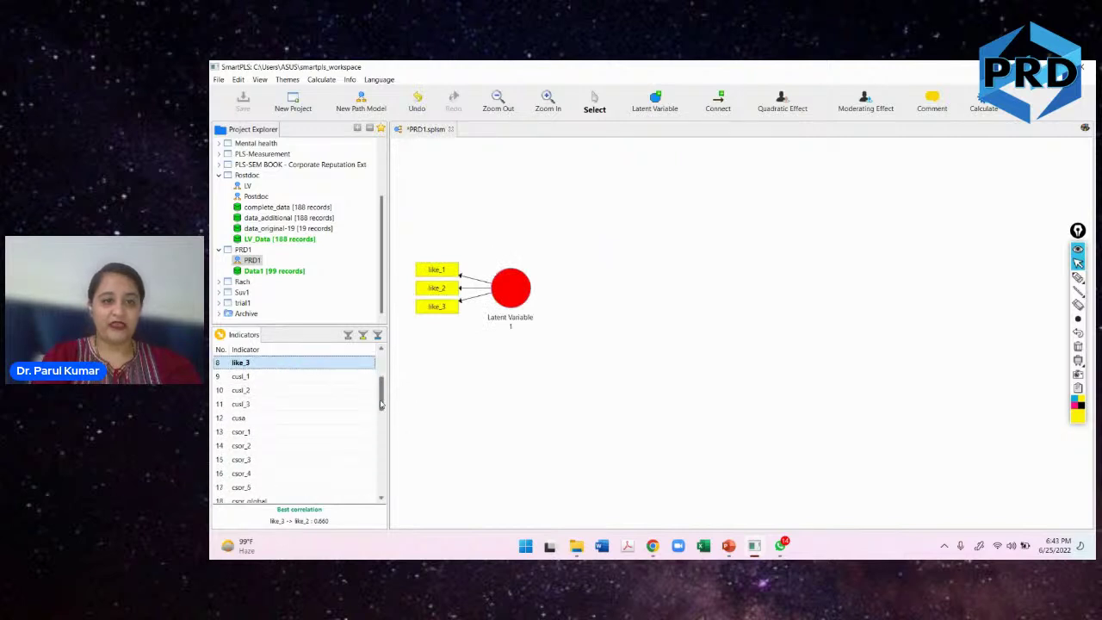
{"action": "left_click", "coordinate": [254, 379]}
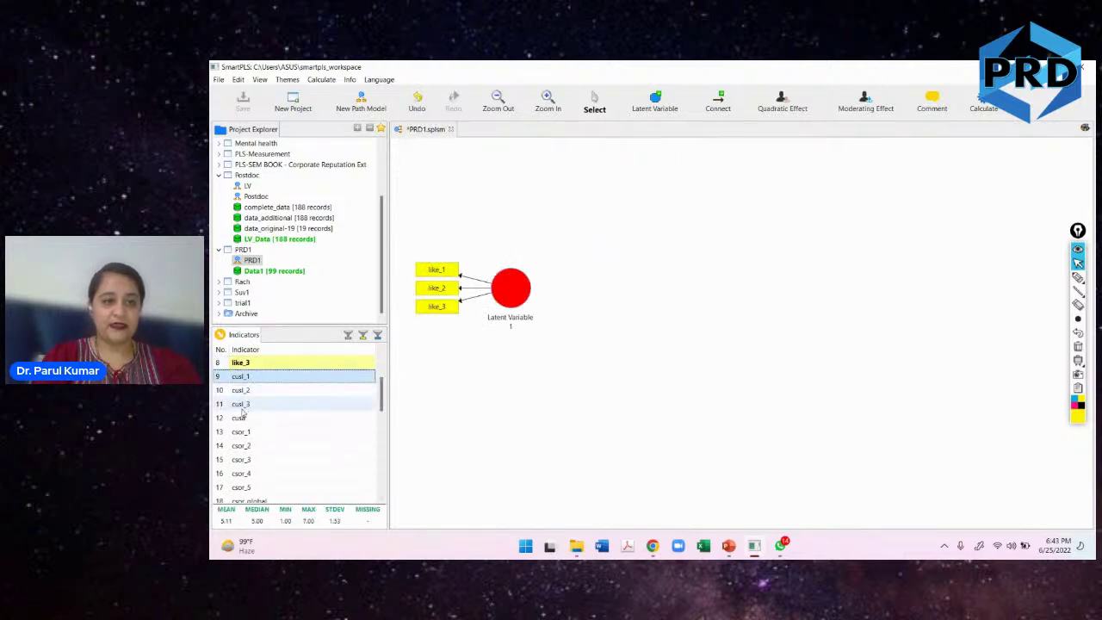
{"action": "left_click", "coordinate": [236, 403], "text": "shift"}
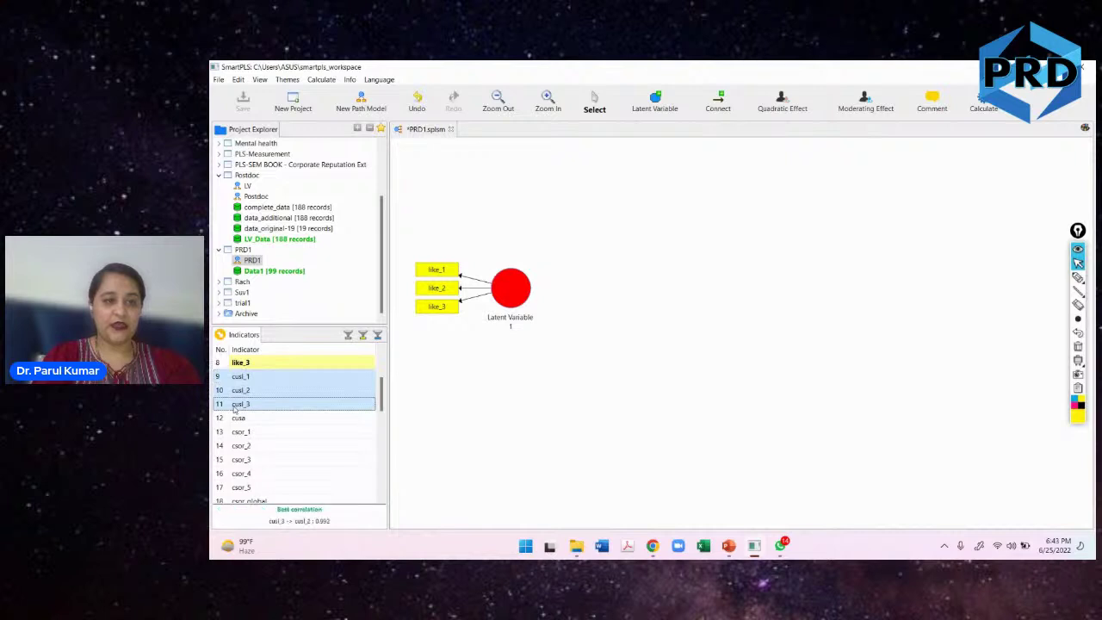
{"action": "left_click_drag", "start_coordinate": [236, 403], "coordinate": [696, 225]}
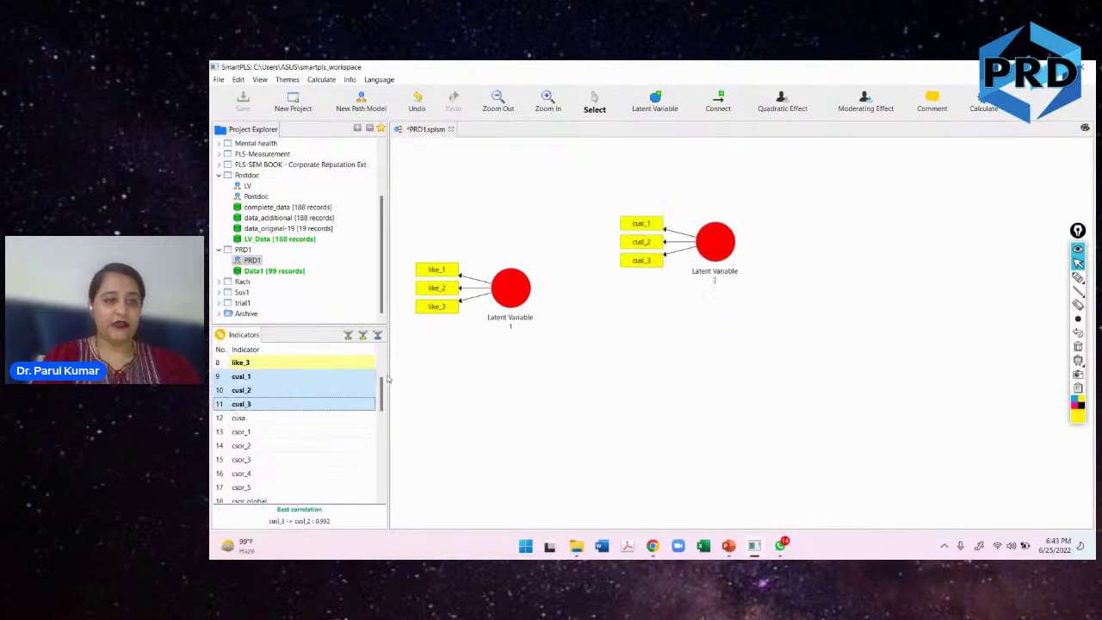
Create a latent variable from indicators attr_1 to attr_3, placed below the like construct.
{"action": "left_click_drag", "start_coordinate": [381, 390], "coordinate": [381, 416]}
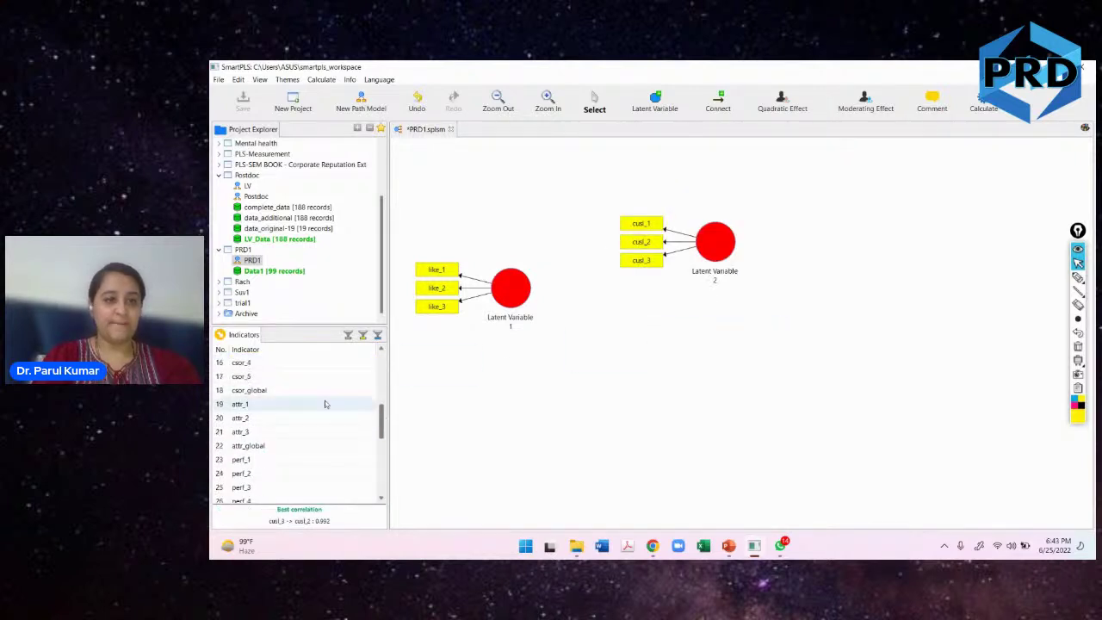
{"action": "left_click", "coordinate": [266, 404]}
{"action": "left_click", "coordinate": [256, 430], "text": "shift"}
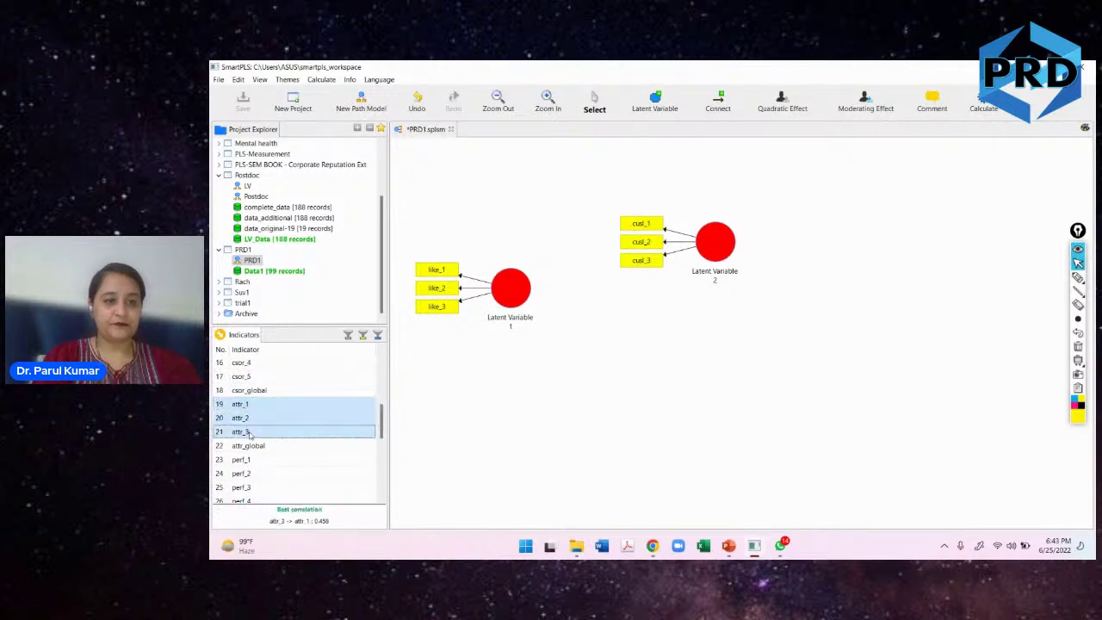
{"action": "left_click_drag", "start_coordinate": [317, 420], "coordinate": [555, 394]}
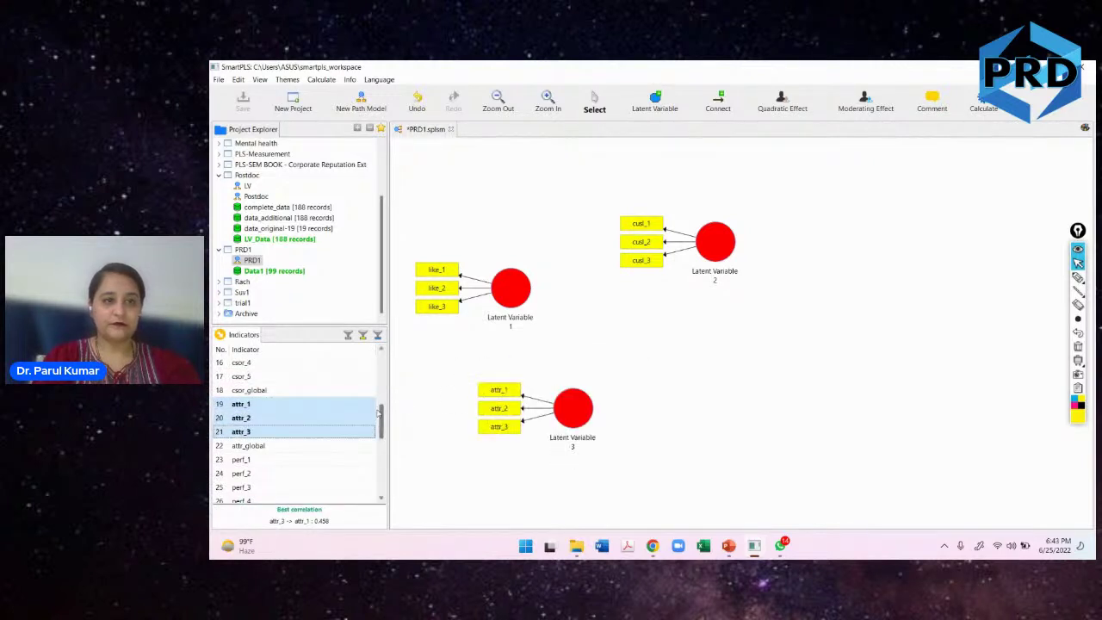
Create a latent variable from indicators perf_1 to perf_5, placed to the right of the other constructs.
{"action": "scroll", "coordinate": [357, 430], "scroll_direction": "down", "scroll_amount": 3}
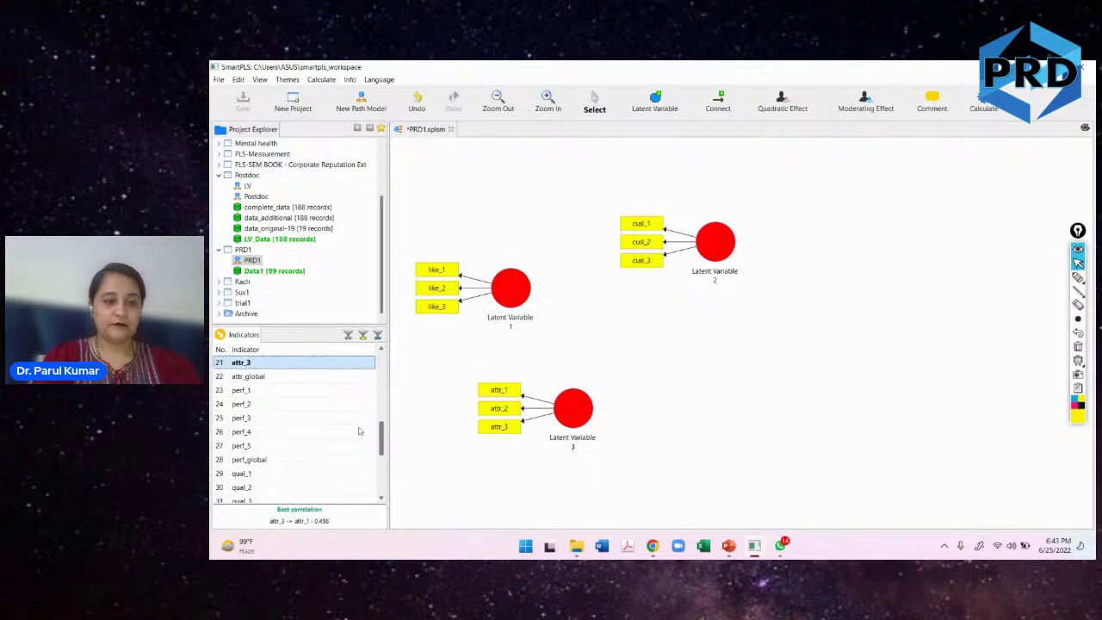
{"action": "left_click", "coordinate": [270, 392]}
{"action": "left_click", "coordinate": [246, 446], "text": "shift"}
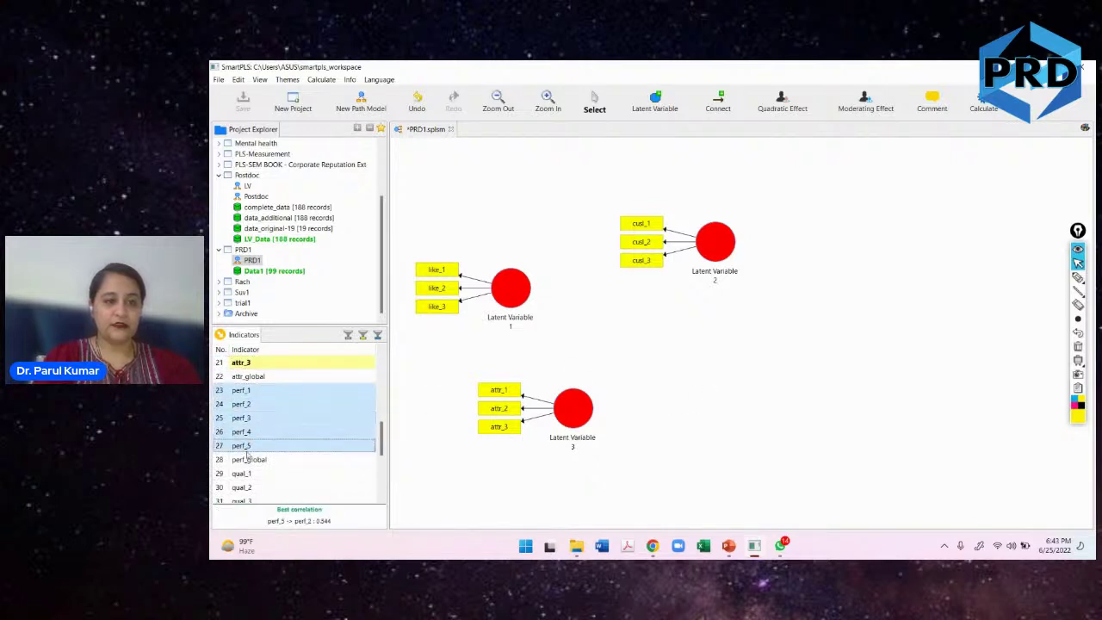
{"action": "left_click_drag", "start_coordinate": [244, 449], "coordinate": [869, 347]}
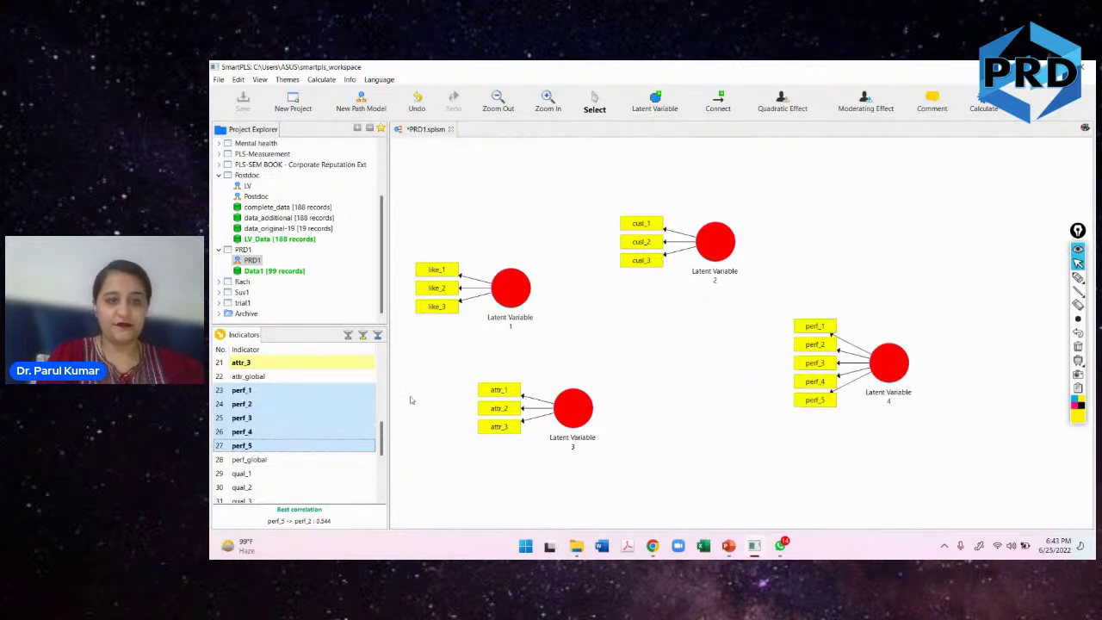
{"action": "left_click_drag", "start_coordinate": [382, 430], "coordinate": [383, 472]}
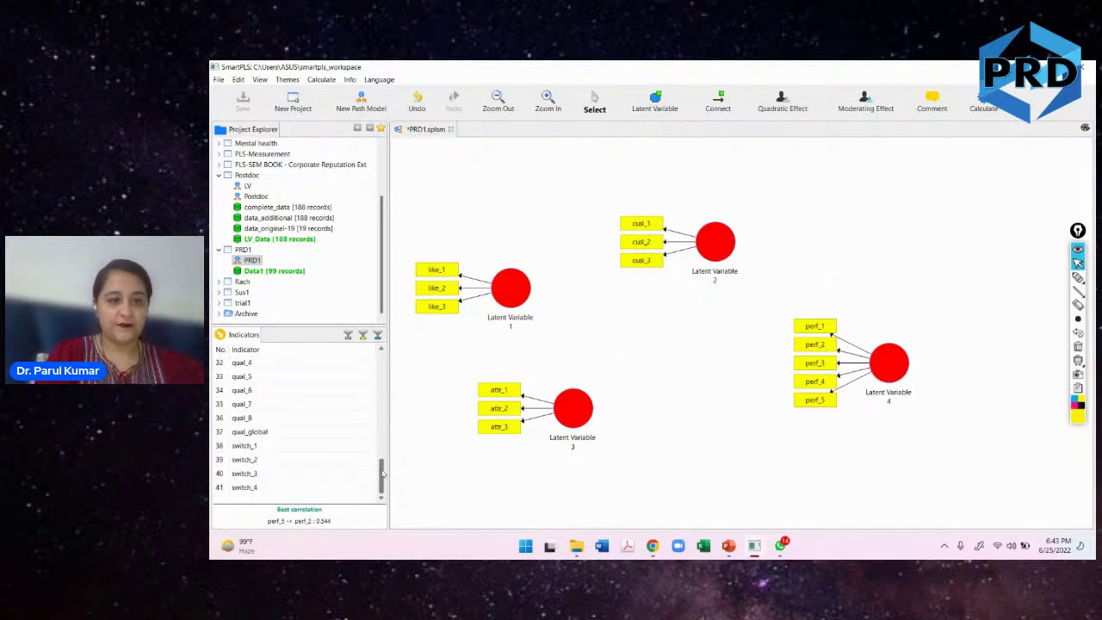
Arrange the cusl, like and attr constructs in a column from top to bottom, with the perf construct to their right at mid-height.
{"action": "left_click_drag", "start_coordinate": [706, 245], "coordinate": [546, 198]}
{"action": "left_click_drag", "start_coordinate": [571, 406], "coordinate": [506, 410]}
{"action": "left_click_drag", "start_coordinate": [890, 371], "coordinate": [836, 302]}
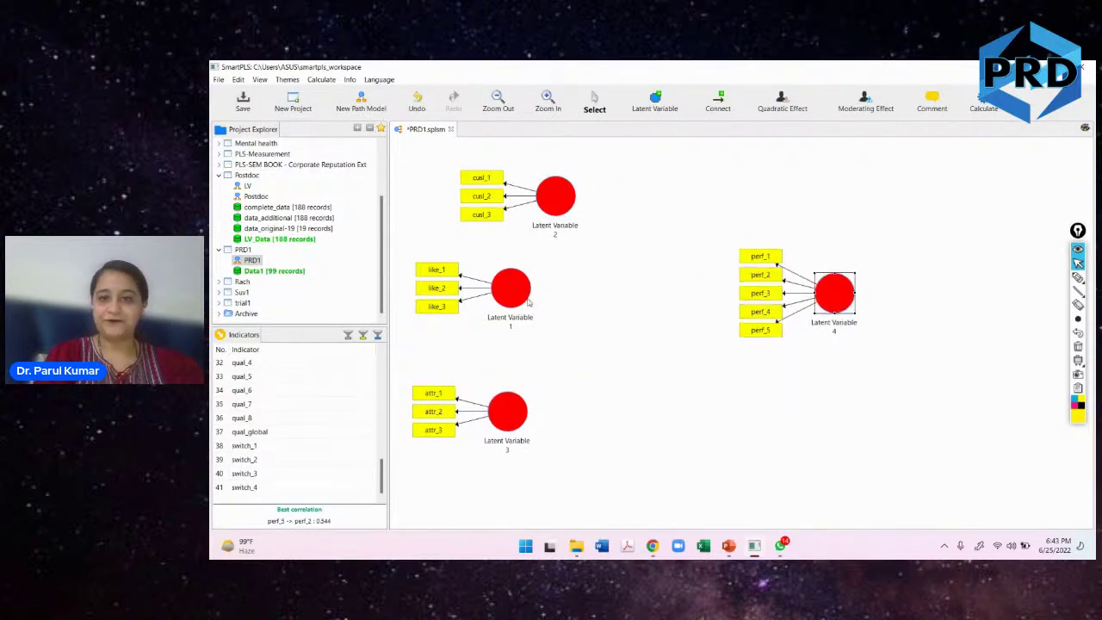
{"action": "left_click_drag", "start_coordinate": [529, 303], "coordinate": [533, 309]}
{"action": "left_click_drag", "start_coordinate": [508, 411], "coordinate": [537, 419]}
Rename the latent variable with the cusl indicators to Customer Loyalty.
{"action": "left_click", "coordinate": [560, 211]}
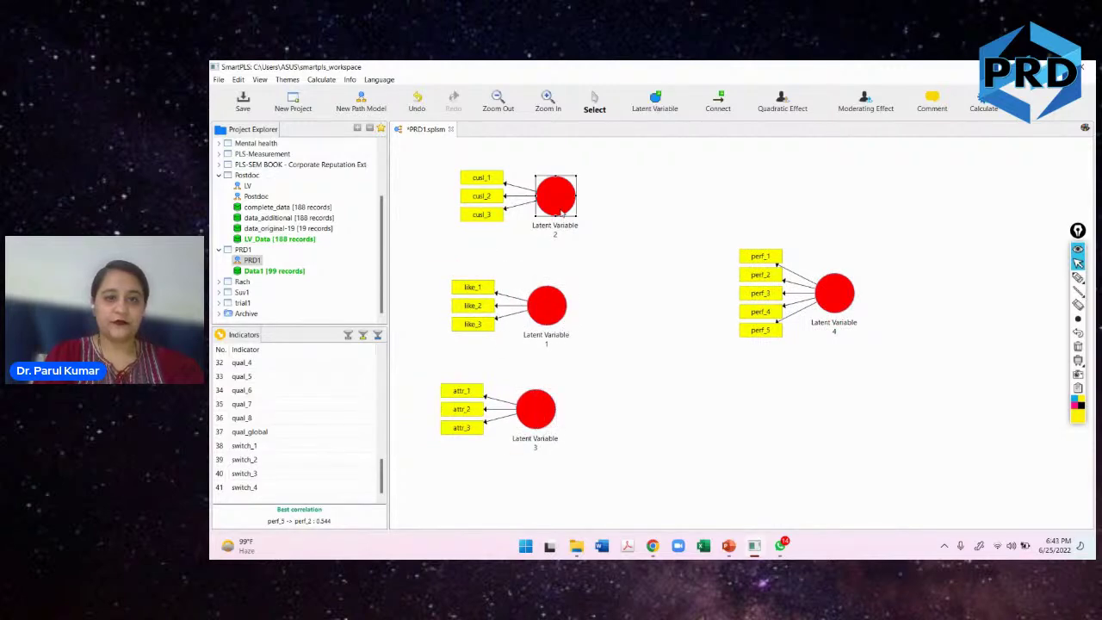
{"action": "double_click", "coordinate": [560, 212]}
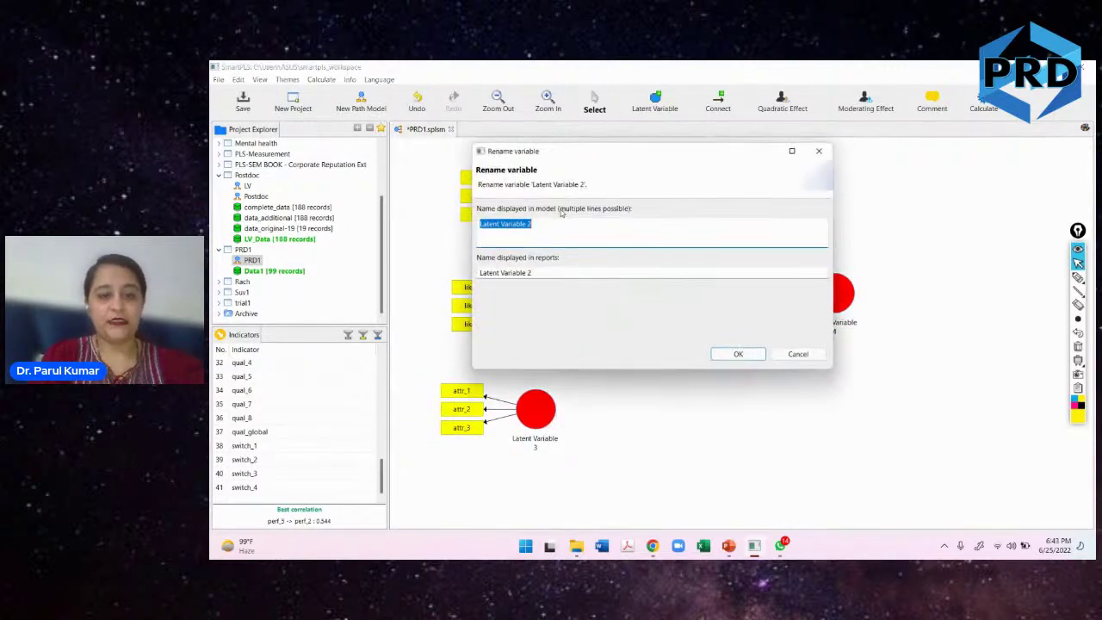
{"action": "left_click_drag", "start_coordinate": [584, 155], "coordinate": [682, 170]}
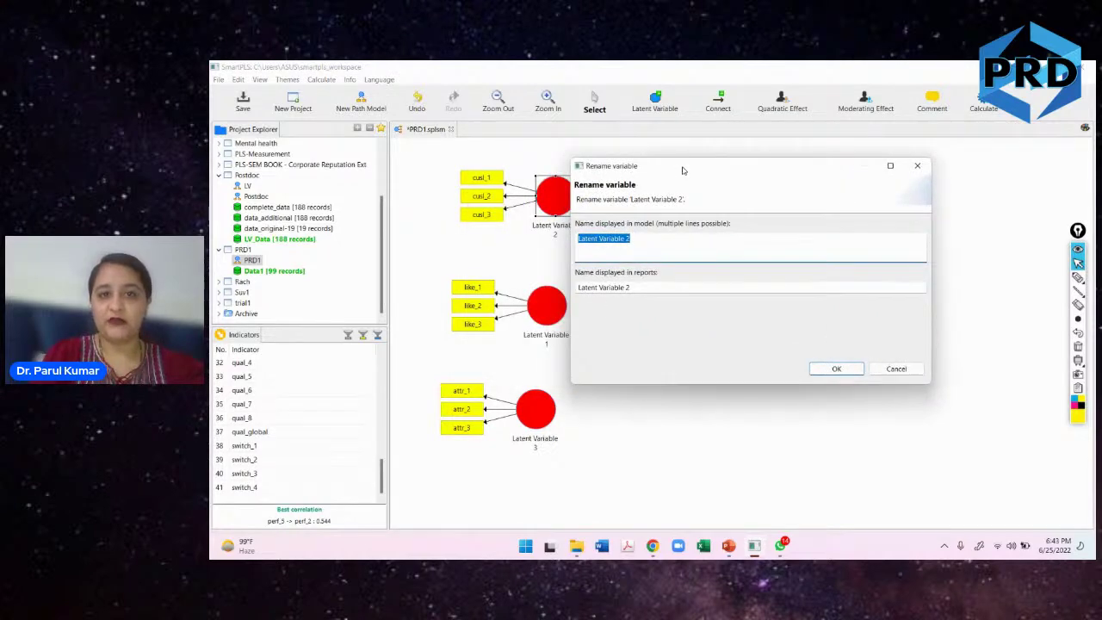
{"action": "type", "text": "Customer L"}
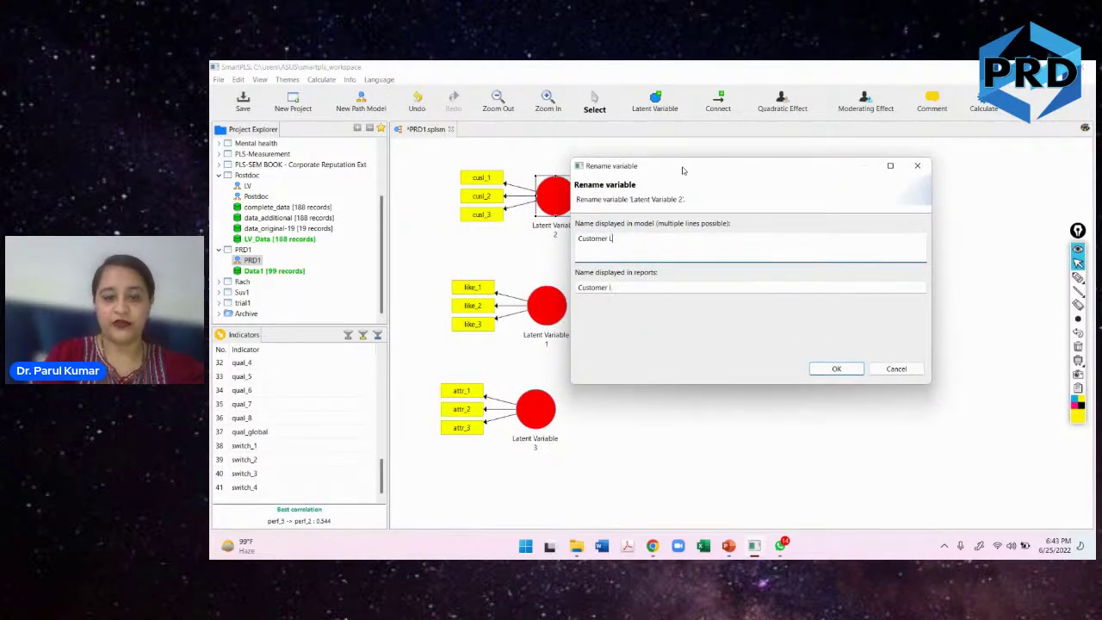
{"action": "type", "text": "oyalty"}
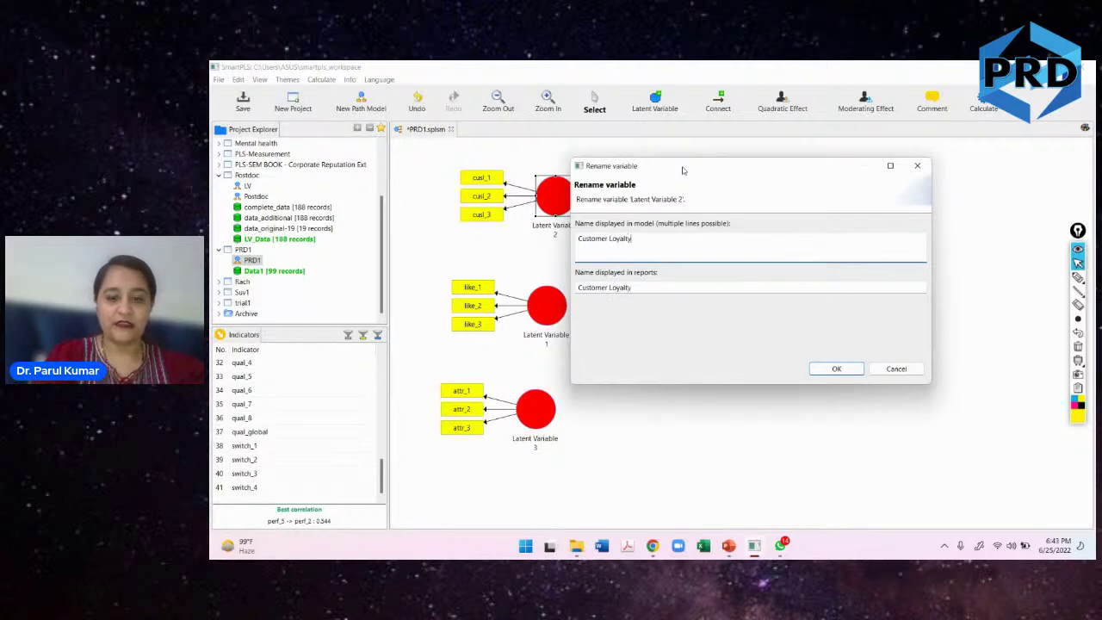
{"action": "left_click", "coordinate": [835, 369]}
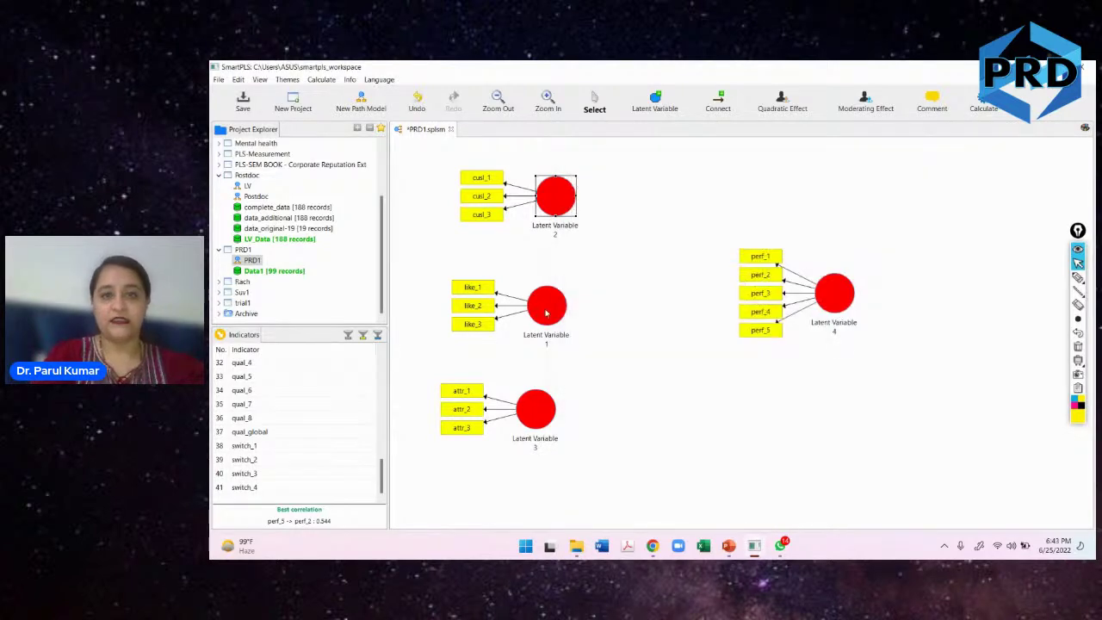
Rename the latent variable with the like indicators to Likeability.
{"action": "left_click", "coordinate": [546, 314]}
{"action": "mouse_move", "coordinate": [545, 314]}
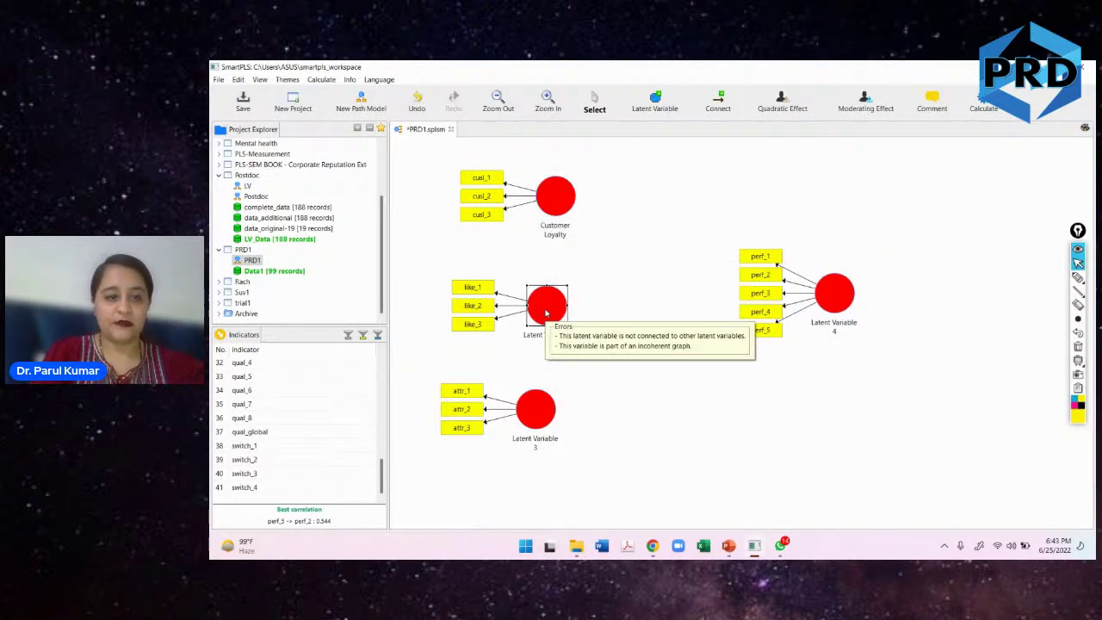
{"action": "double_click", "coordinate": [546, 314]}
{"action": "type", "text": "Likeability"}
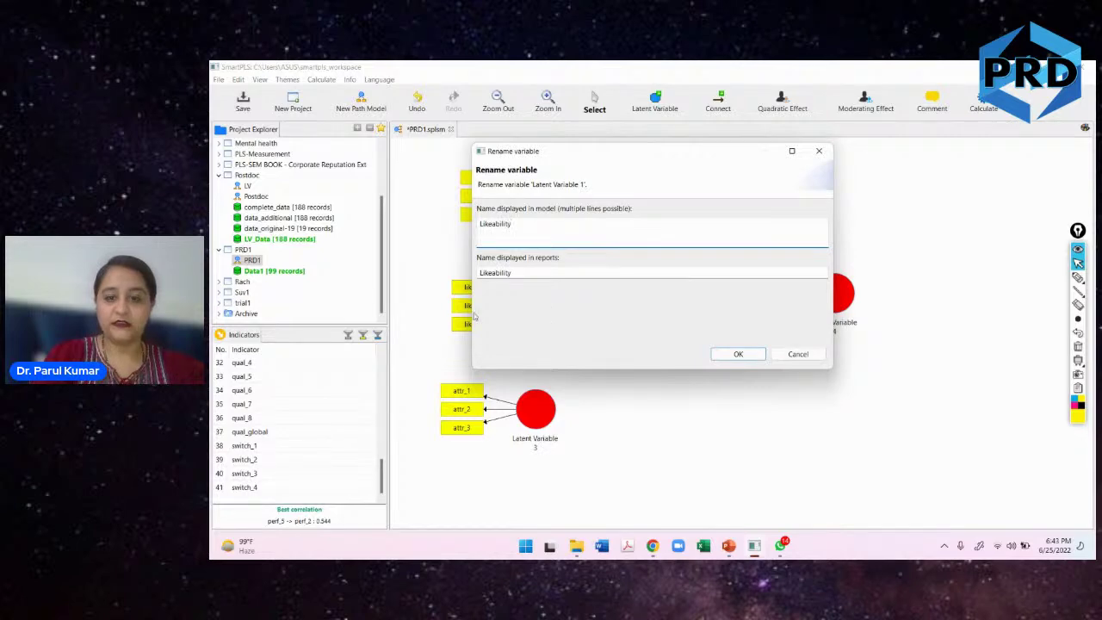
{"action": "left_click", "coordinate": [737, 354]}
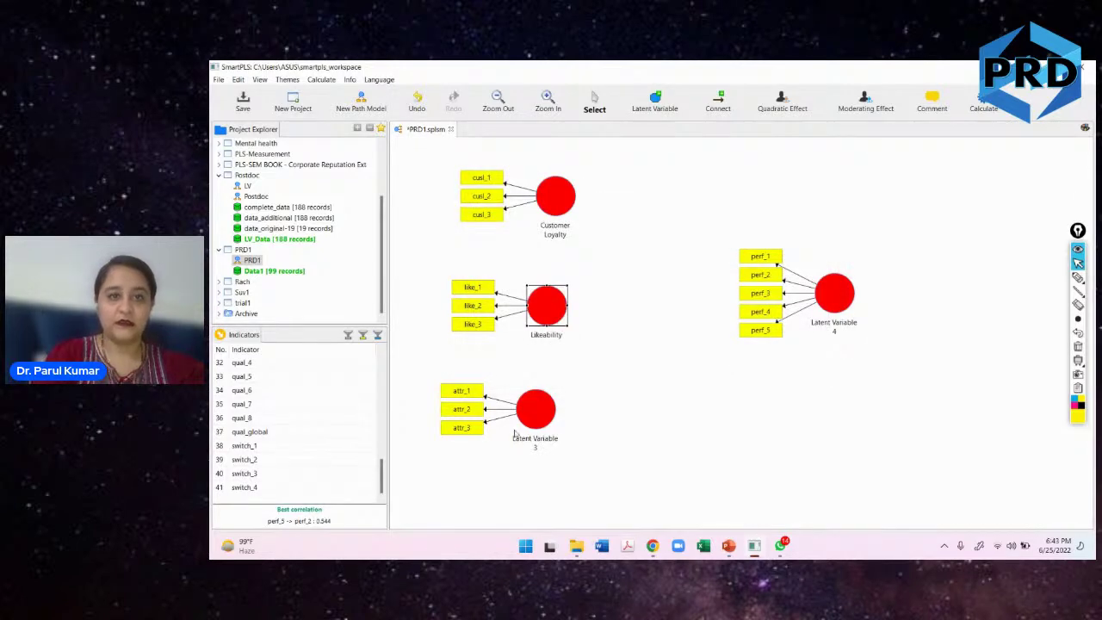
Rename the latent variable with the attr indicators to Attribute.
{"action": "left_click", "coordinate": [541, 422]}
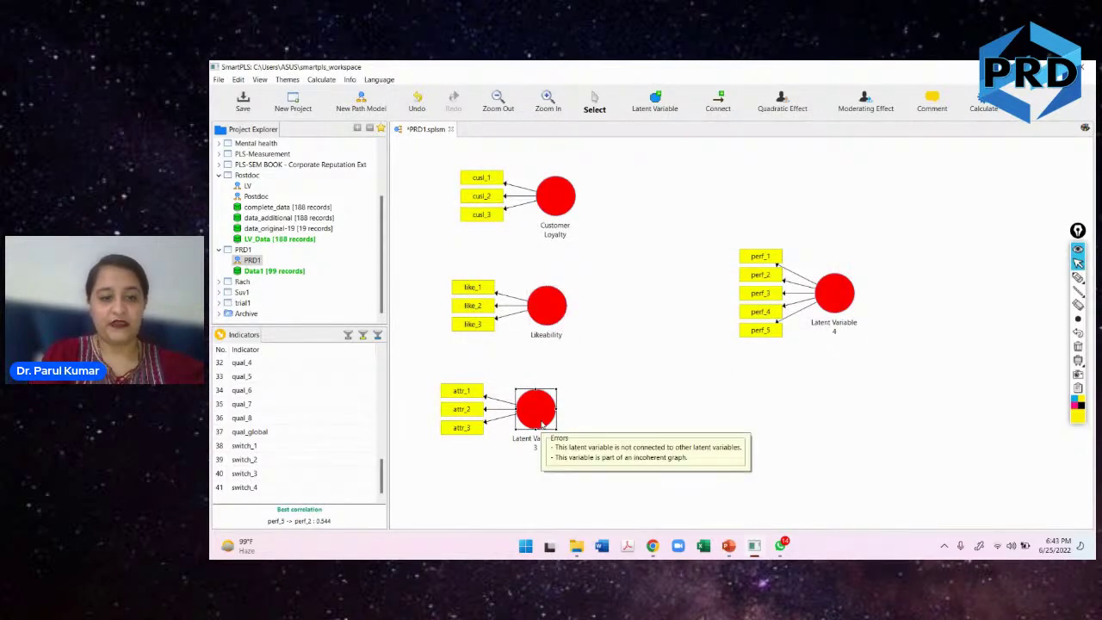
{"action": "double_click", "coordinate": [542, 424]}
{"action": "type", "text": "Attr"}
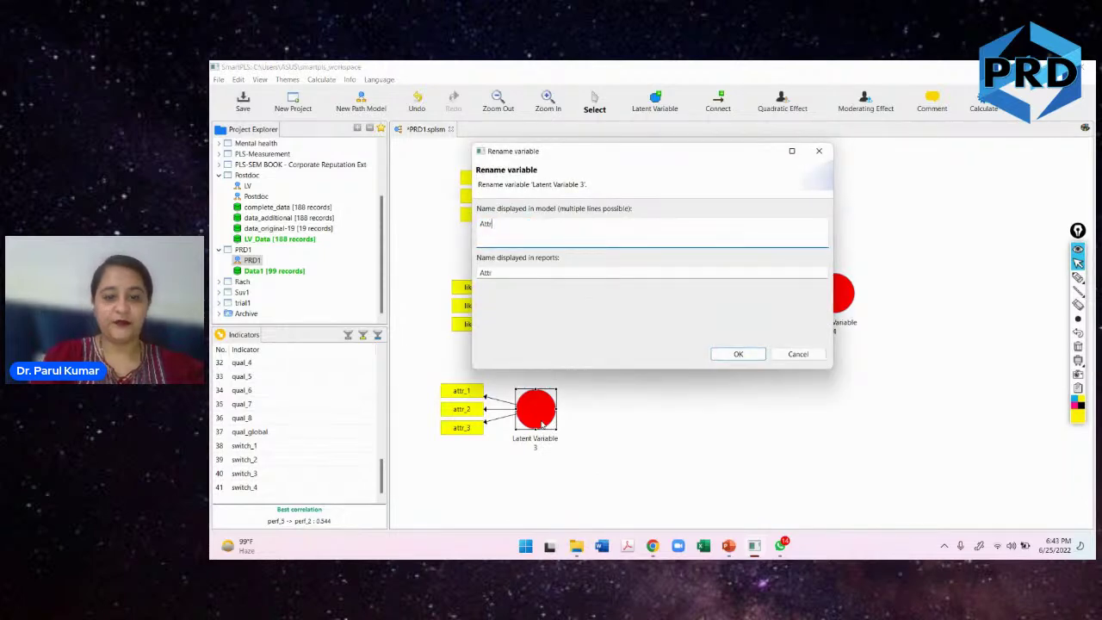
{"action": "type", "text": "ibute"}
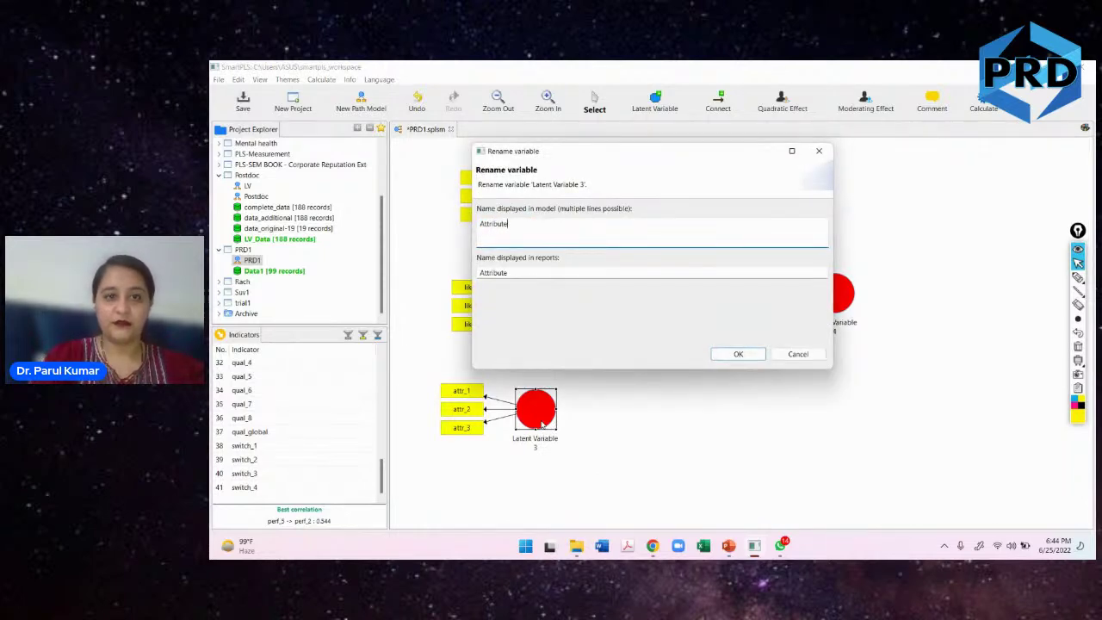
{"action": "left_click", "coordinate": [738, 355]}
Rename the latent variable with the perf indicators to Performance and align its indicators on its right side.
{"action": "left_click", "coordinate": [842, 295]}
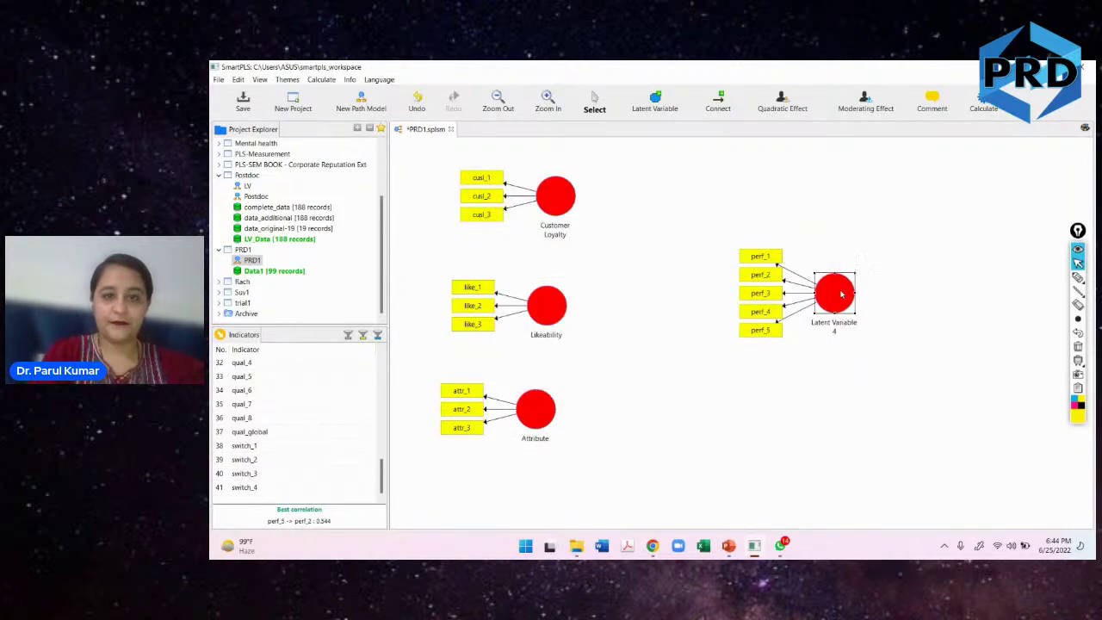
{"action": "double_click", "coordinate": [841, 294]}
{"action": "type", "text": "Pe"}
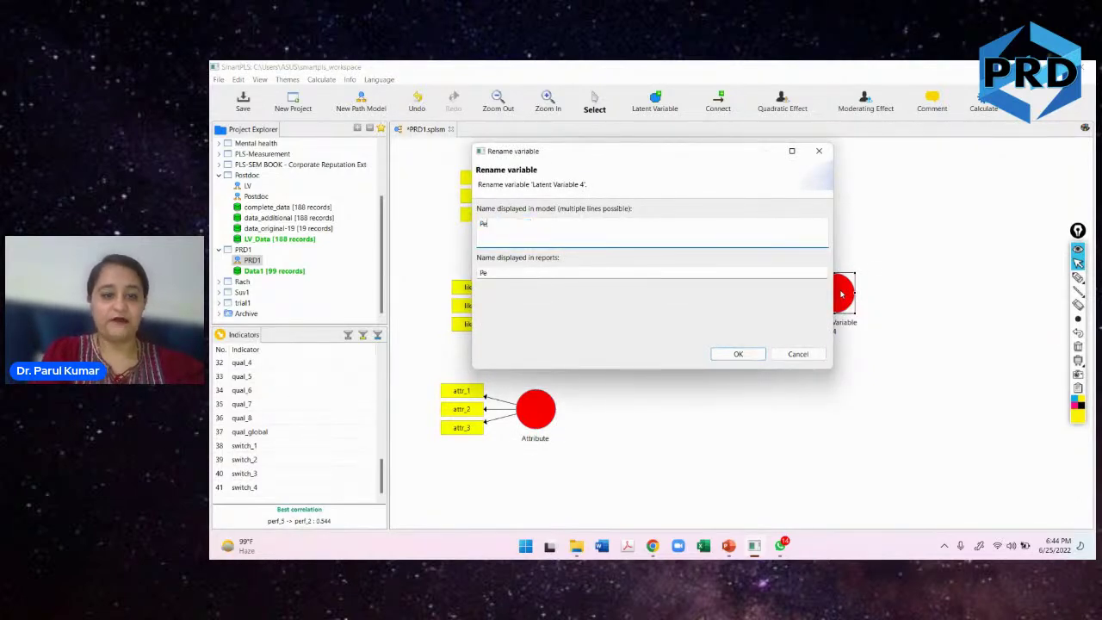
{"action": "type", "text": "rformance"}
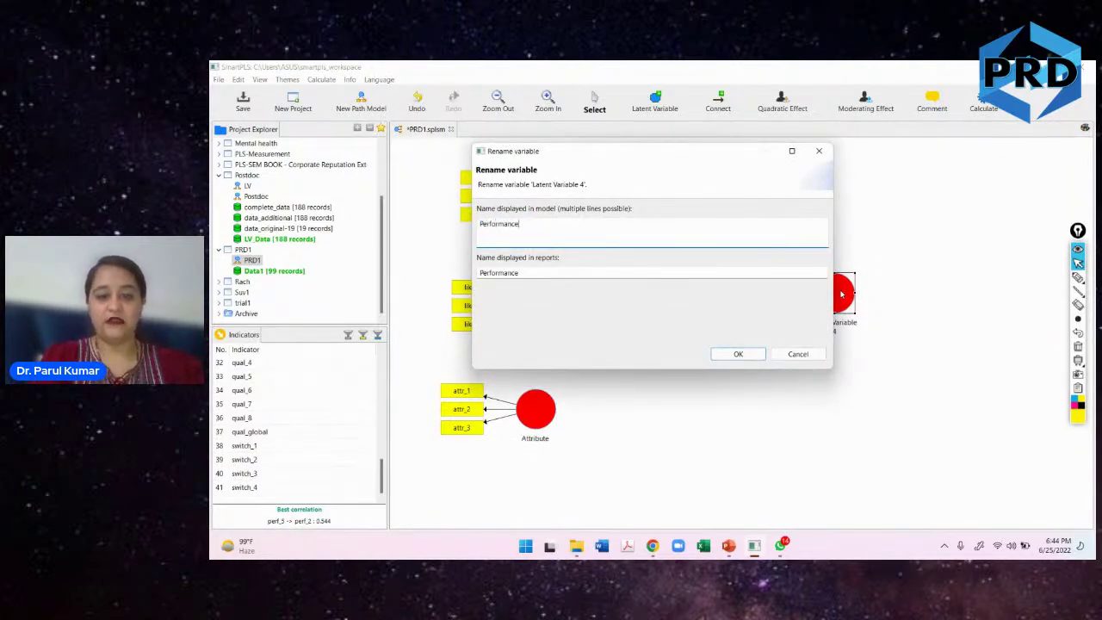
{"action": "left_click", "coordinate": [737, 354]}
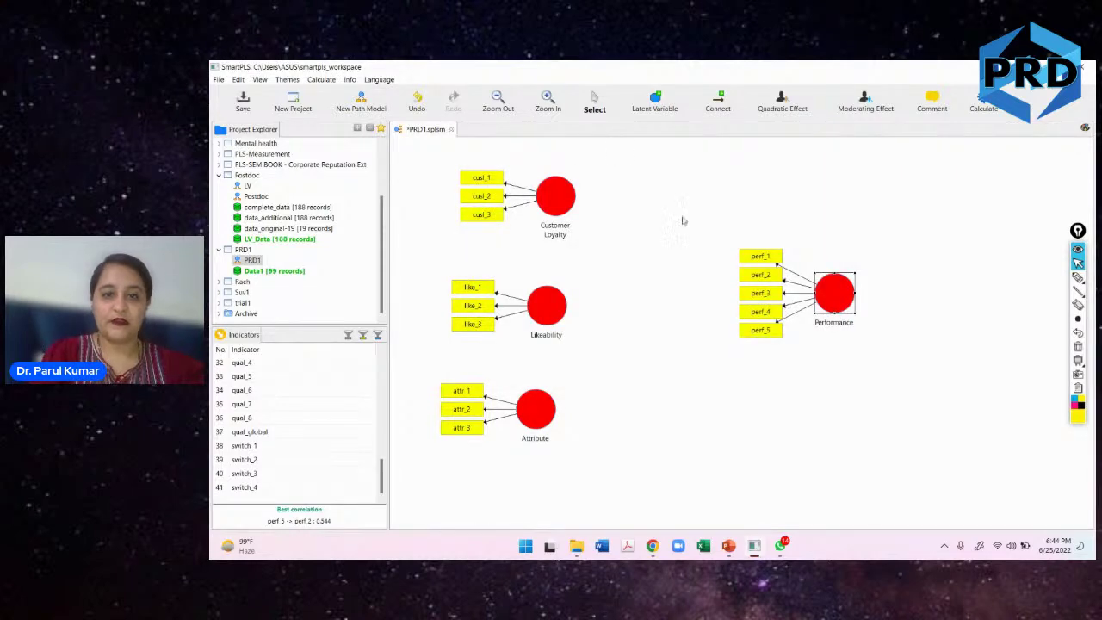
{"action": "mouse_move", "coordinate": [835, 306]}
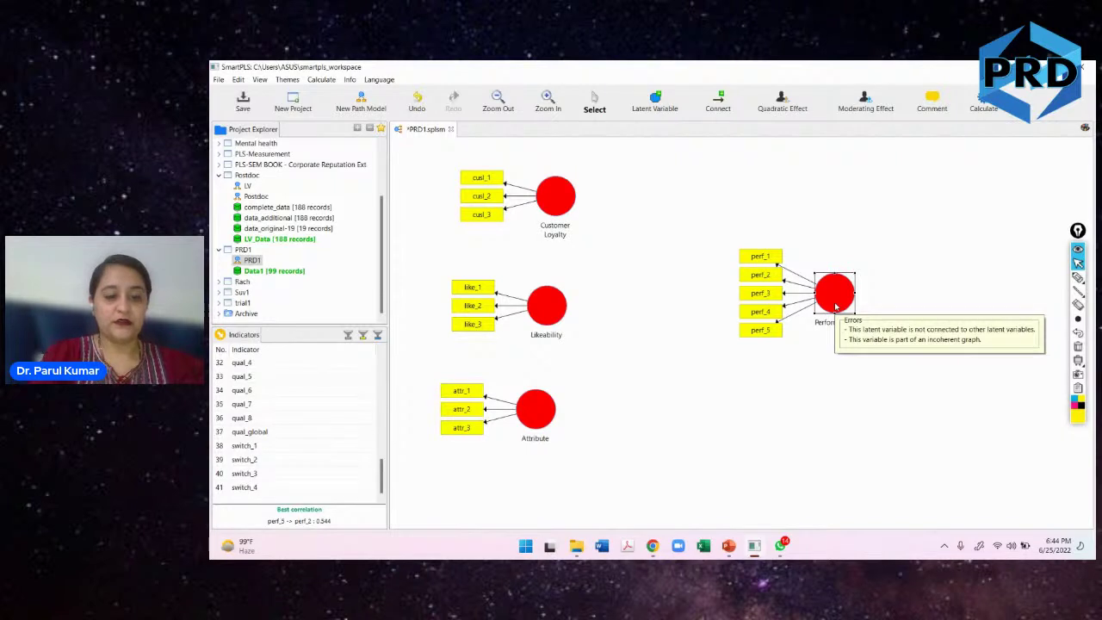
{"action": "key", "text": "6"}
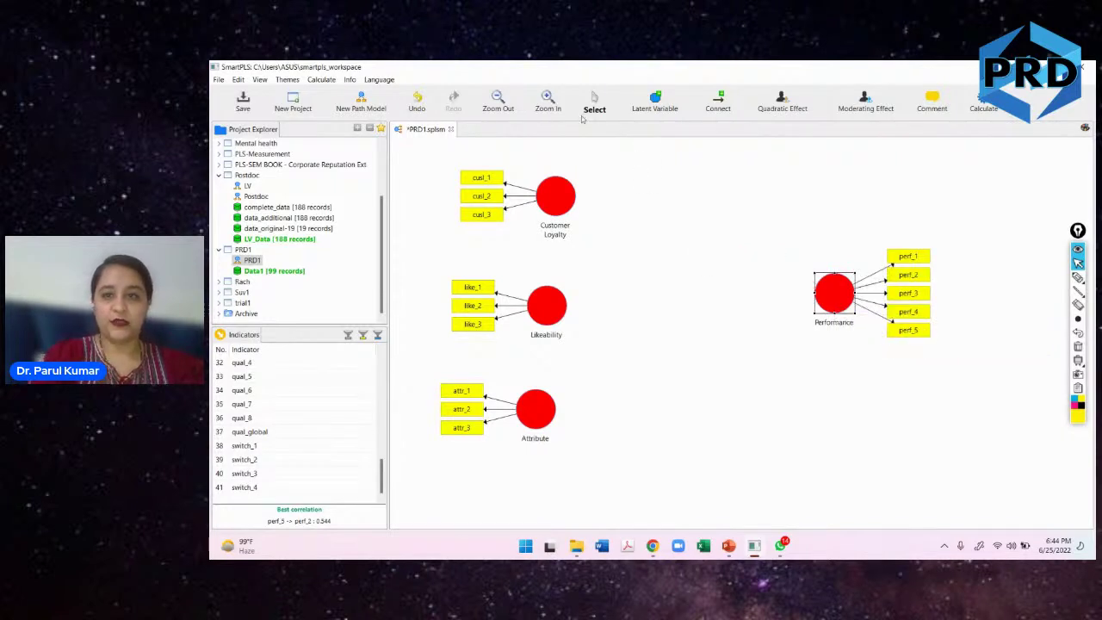
Connect Customer Loyalty, Likeability and Attribute each to Performance with a path.
{"action": "left_click", "coordinate": [715, 101]}
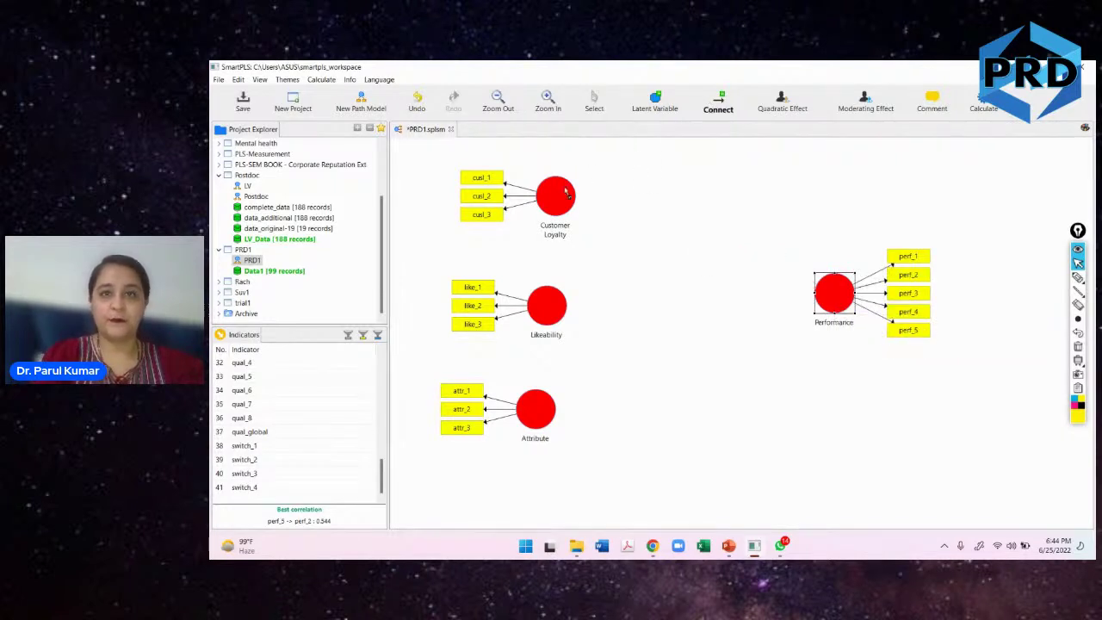
{"action": "mouse_move", "coordinate": [566, 190]}
{"action": "left_mouse_down"}
{"action": "mouse_move", "coordinate": [757, 295]}
{"action": "mouse_move", "coordinate": [822, 292]}
{"action": "left_mouse_up"}
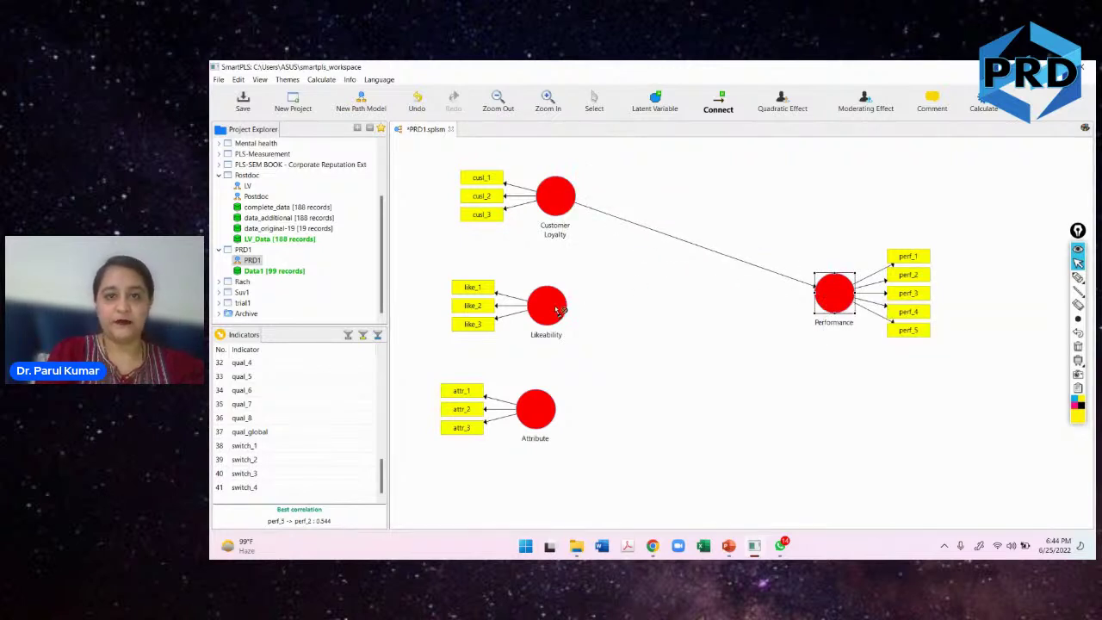
{"action": "left_click_drag", "start_coordinate": [561, 309], "coordinate": [822, 299]}
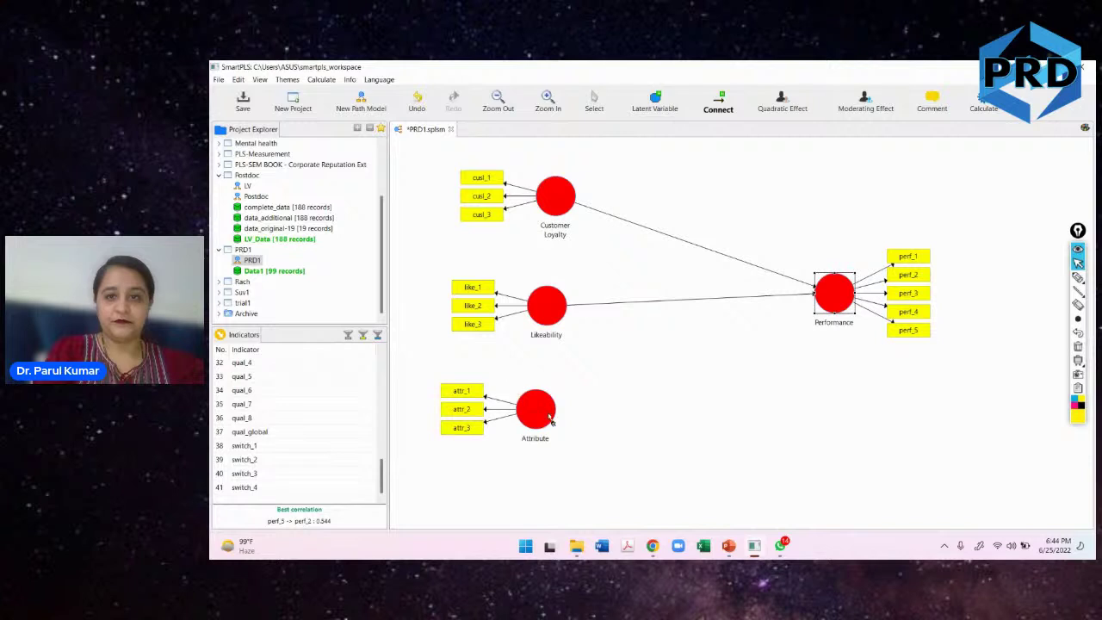
{"action": "mouse_move", "coordinate": [554, 422]}
{"action": "left_mouse_down"}
{"action": "mouse_move", "coordinate": [829, 293]}
{"action": "mouse_move", "coordinate": [833, 306]}
{"action": "left_mouse_up"}
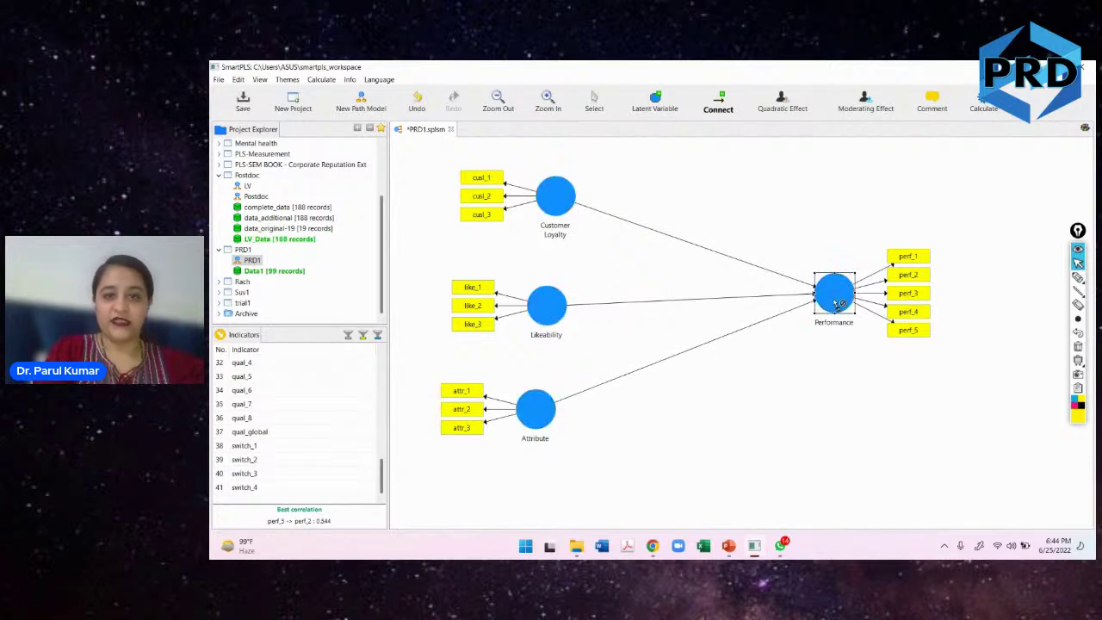
Align Likeability and Attribute beneath Customer Loyalty and move Performance with its indicators closer to them.
{"action": "left_click", "coordinate": [593, 100]}
{"action": "left_click_drag", "start_coordinate": [554, 318], "coordinate": [561, 318]}
{"action": "left_click_drag", "start_coordinate": [543, 422], "coordinate": [560, 420]}
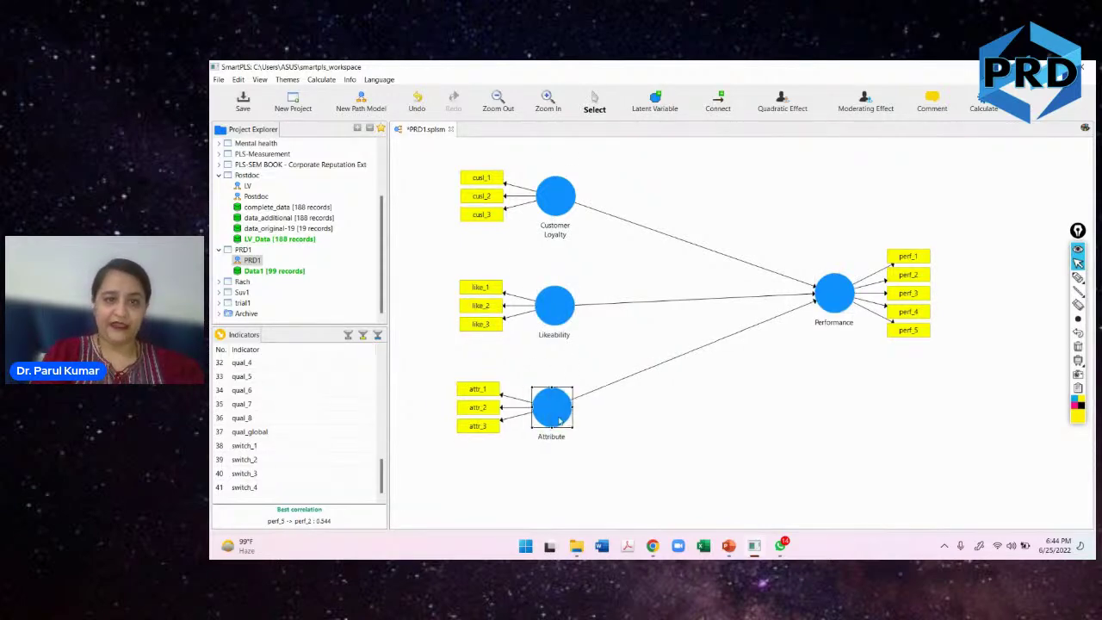
{"action": "left_click_drag", "start_coordinate": [839, 318], "coordinate": [799, 303]}
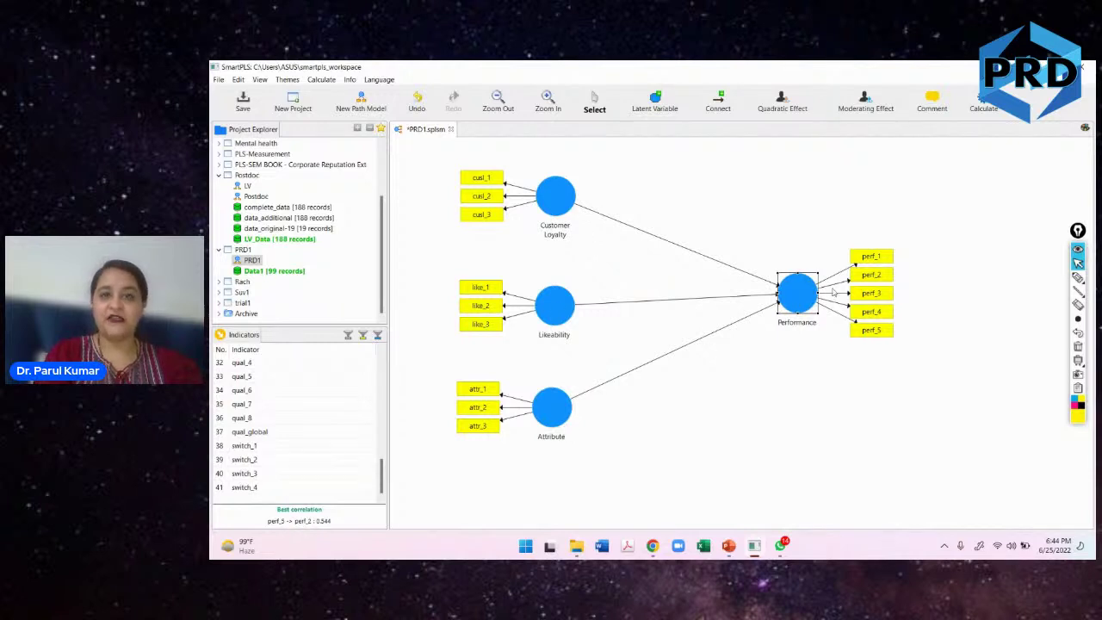
{"action": "left_click", "coordinate": [785, 357]}
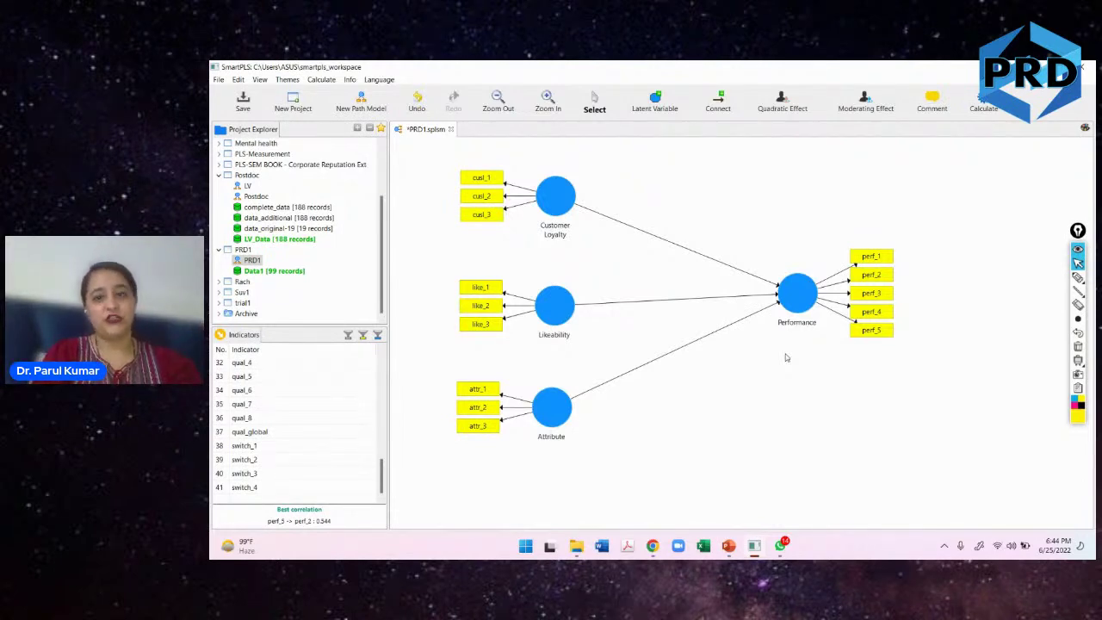
Open the Bootstrapping setup for the model and set the subsamples to 10000.
{"action": "left_click", "coordinate": [986, 105]}
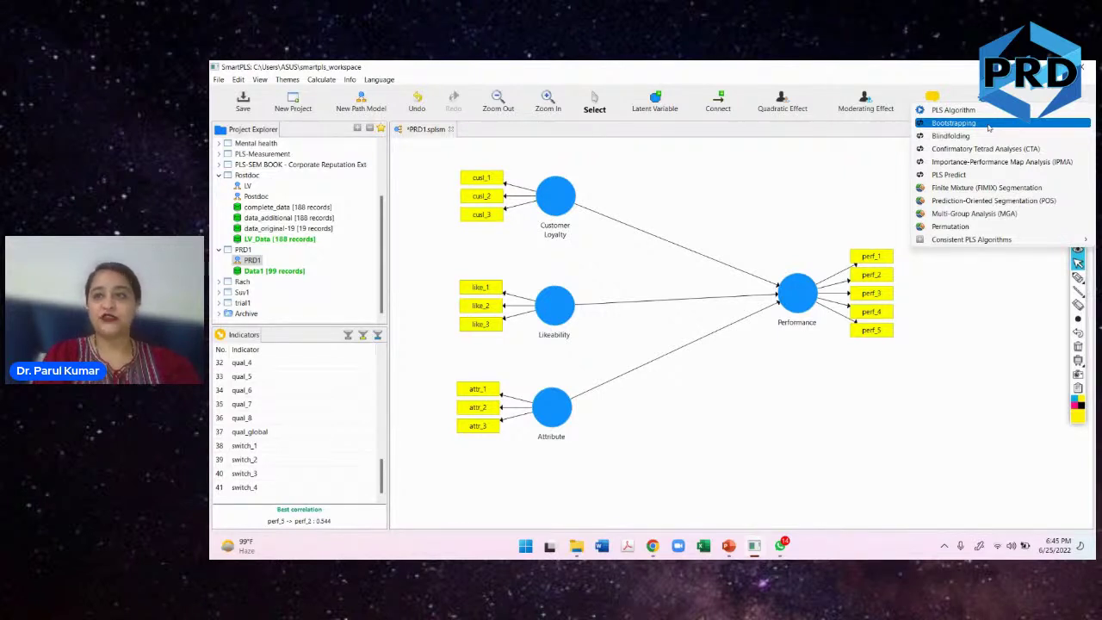
{"action": "left_click", "coordinate": [989, 127]}
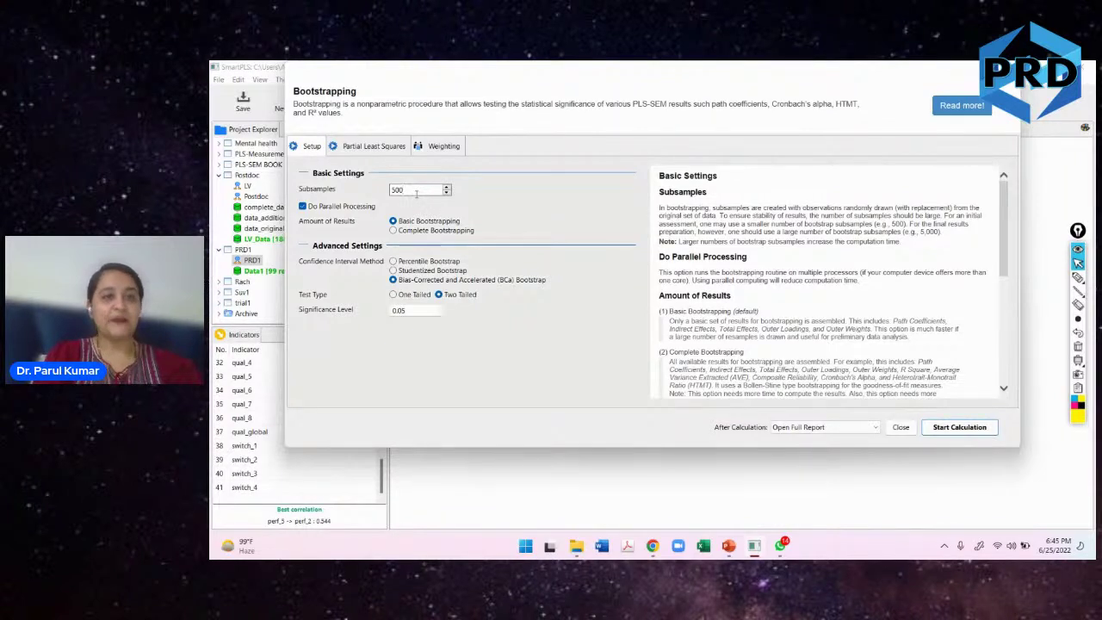
{"action": "type", "text": "100"}
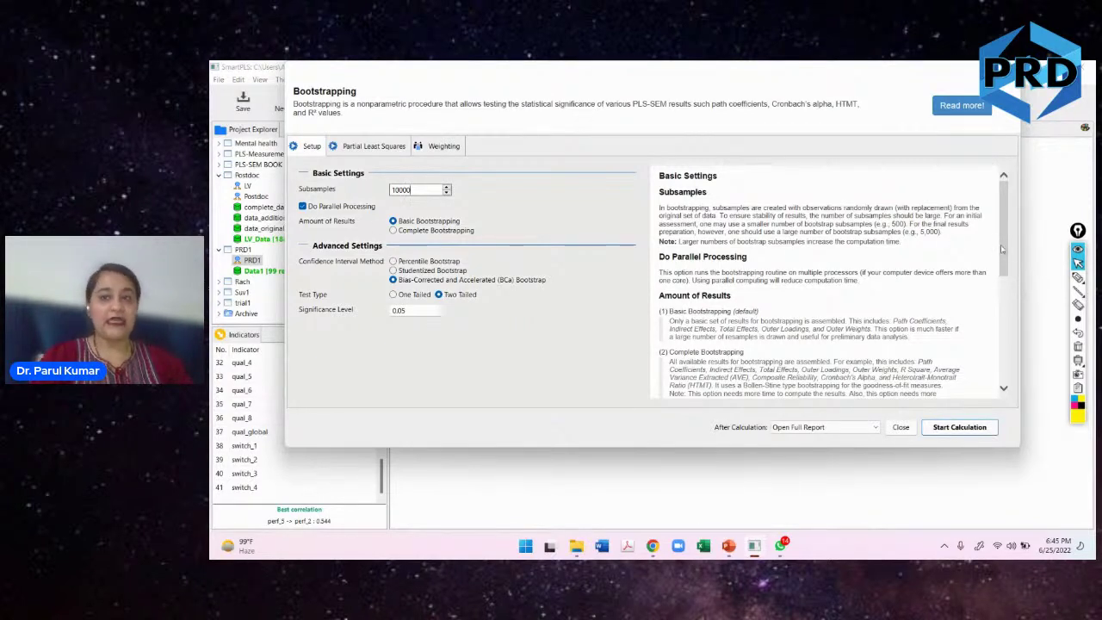
Read the Subsamples guidance on random drawing with replacement and the recommended number of bootstrap subsamples.
{"action": "mouse_move", "coordinate": [1002, 250]}
{"action": "left_mouse_down"}
{"action": "mouse_move", "coordinate": [1001, 284]}
{"action": "mouse_move", "coordinate": [1001, 249]}
{"action": "left_mouse_up"}
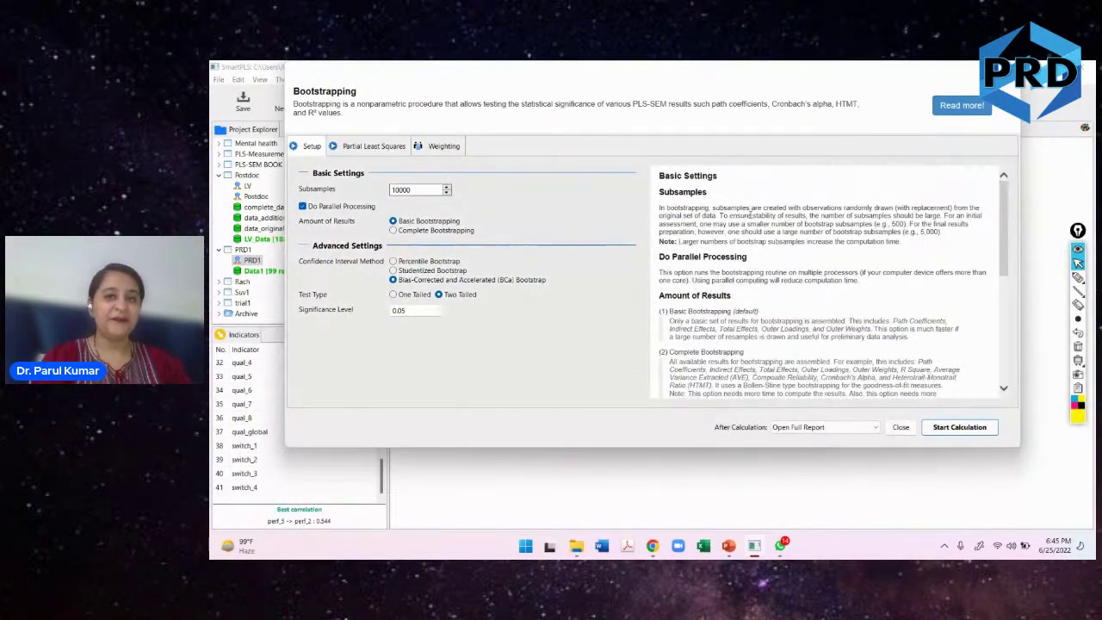
{"action": "left_click_drag", "start_coordinate": [660, 210], "coordinate": [906, 243]}
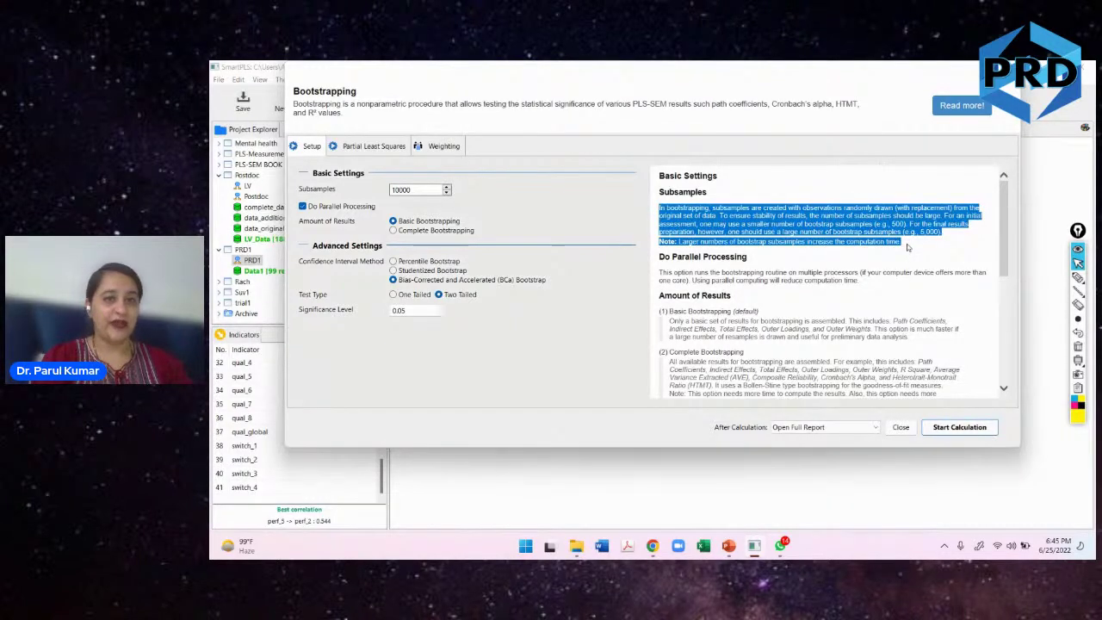
{"action": "left_click", "coordinate": [739, 217]}
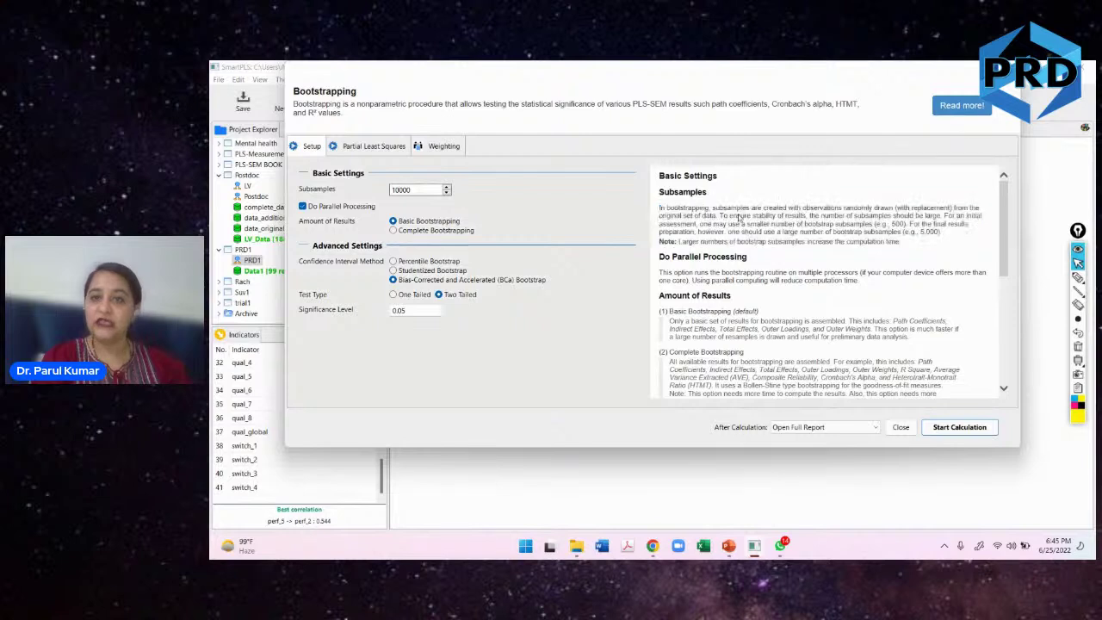
{"action": "left_click_drag", "start_coordinate": [711, 210], "coordinate": [895, 209]}
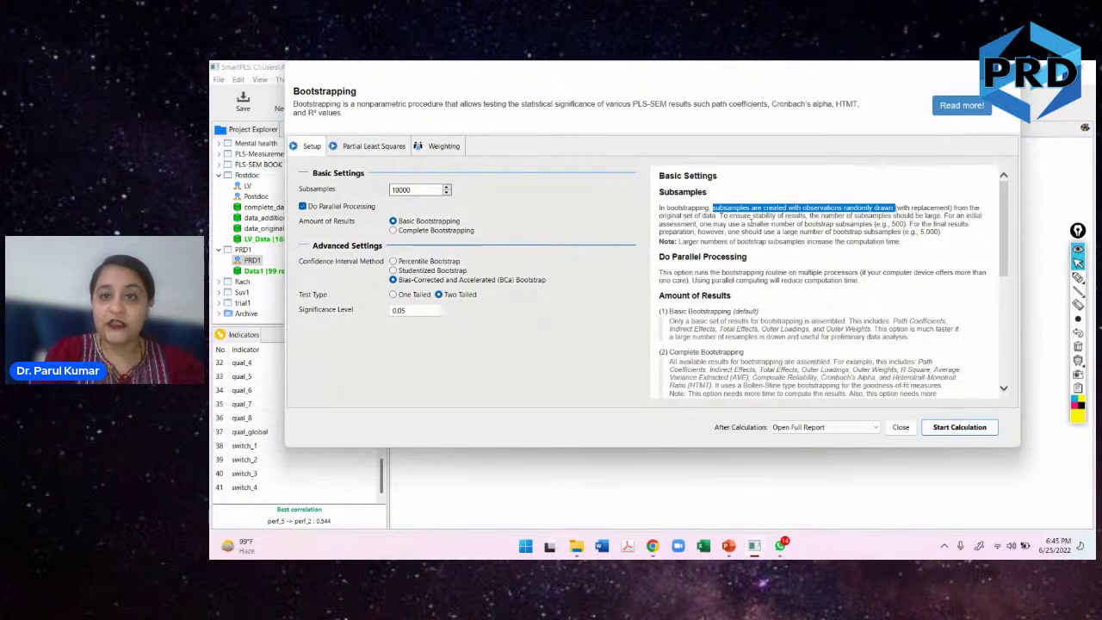
{"action": "left_click", "coordinate": [749, 215]}
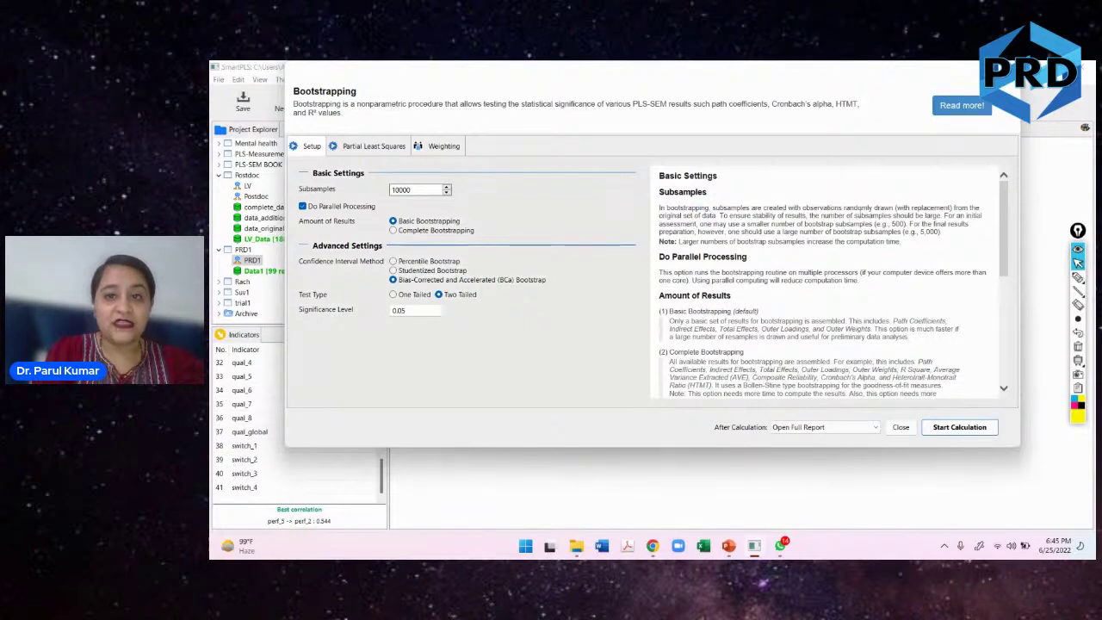
{"action": "left_click_drag", "start_coordinate": [819, 215], "coordinate": [947, 236]}
{"action": "left_click", "coordinate": [939, 217]}
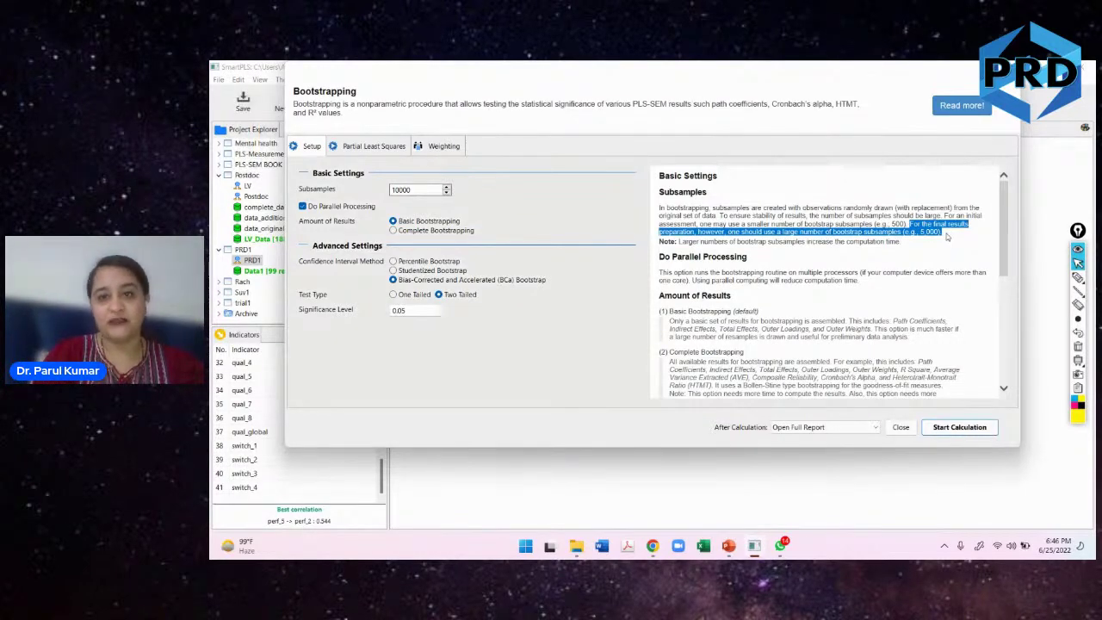
{"action": "left_click", "coordinate": [856, 235]}
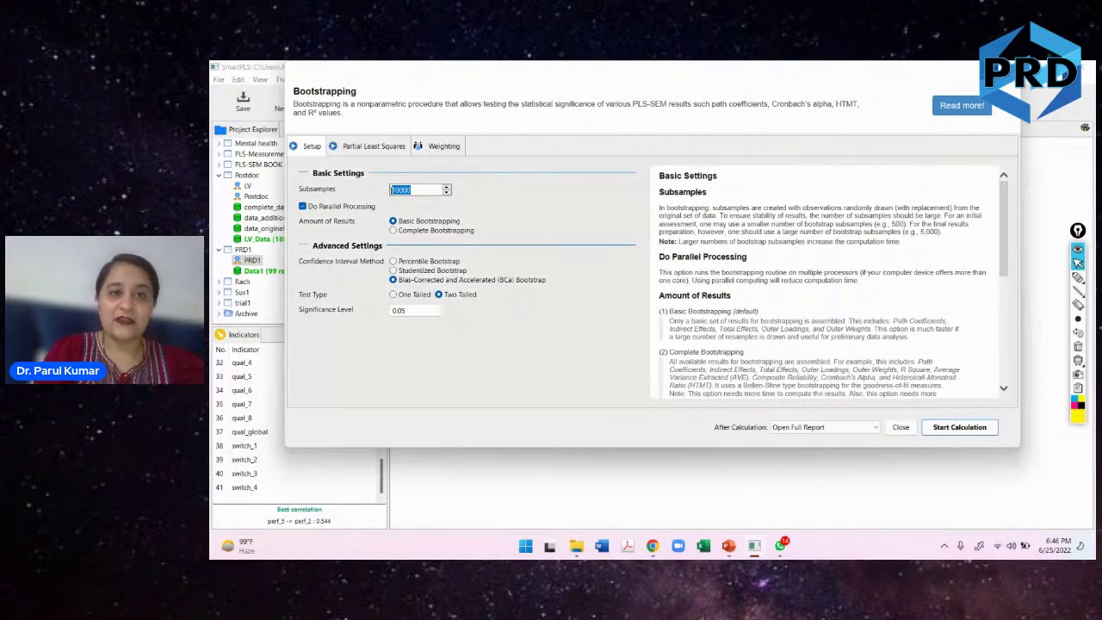
Run the bootstrapping calculation with 500 subsamples and Complete Bootstrapping results.
{"action": "type", "text": "500"}
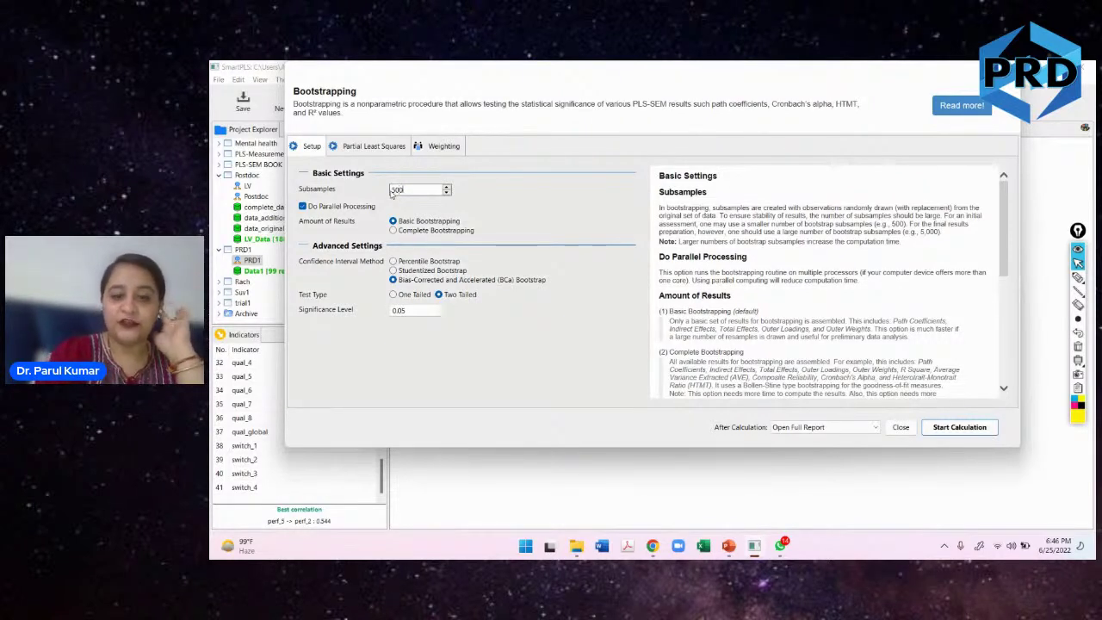
{"action": "left_click", "coordinate": [395, 232]}
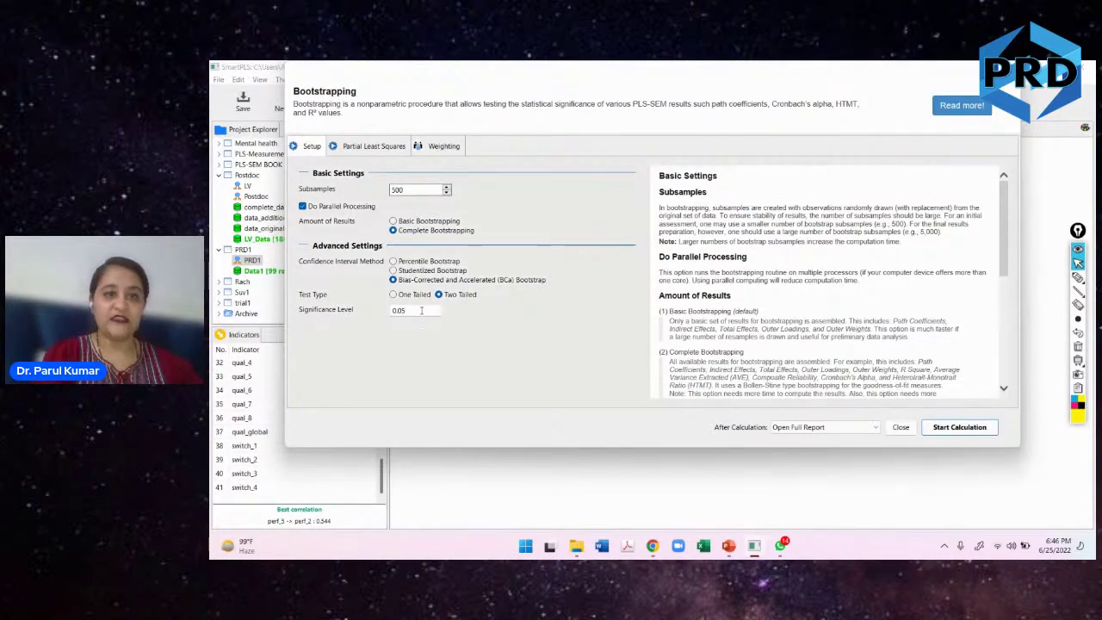
{"action": "left_click", "coordinate": [934, 428]}
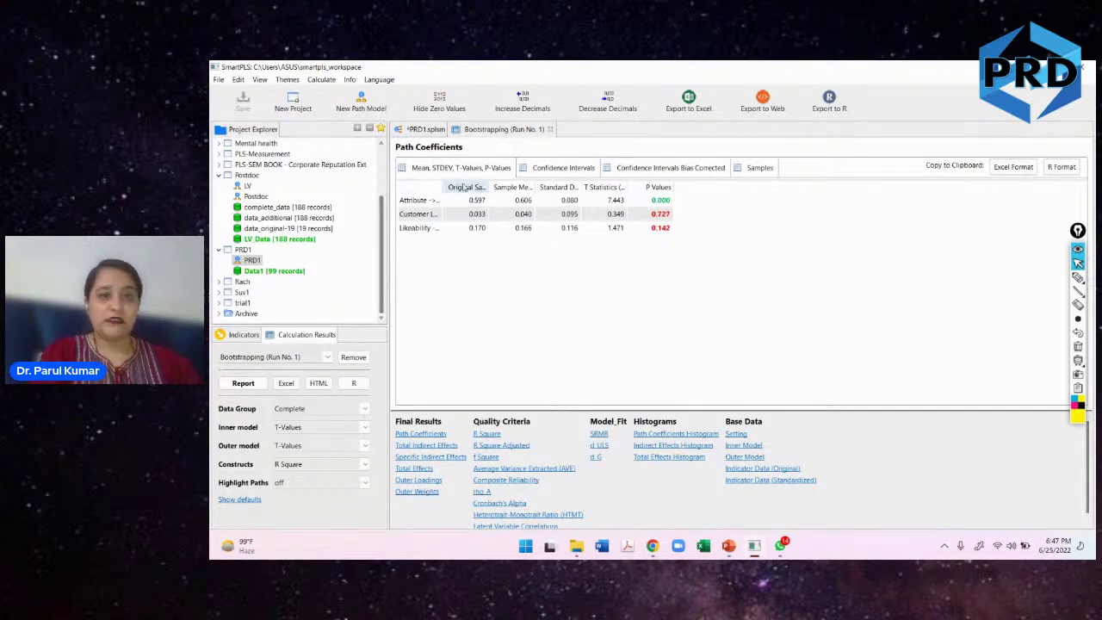
Widen the path name column of the Path Coefficients table and copy the table to the clipboard in Excel format.
{"action": "left_click_drag", "start_coordinate": [439, 187], "coordinate": [520, 187]}
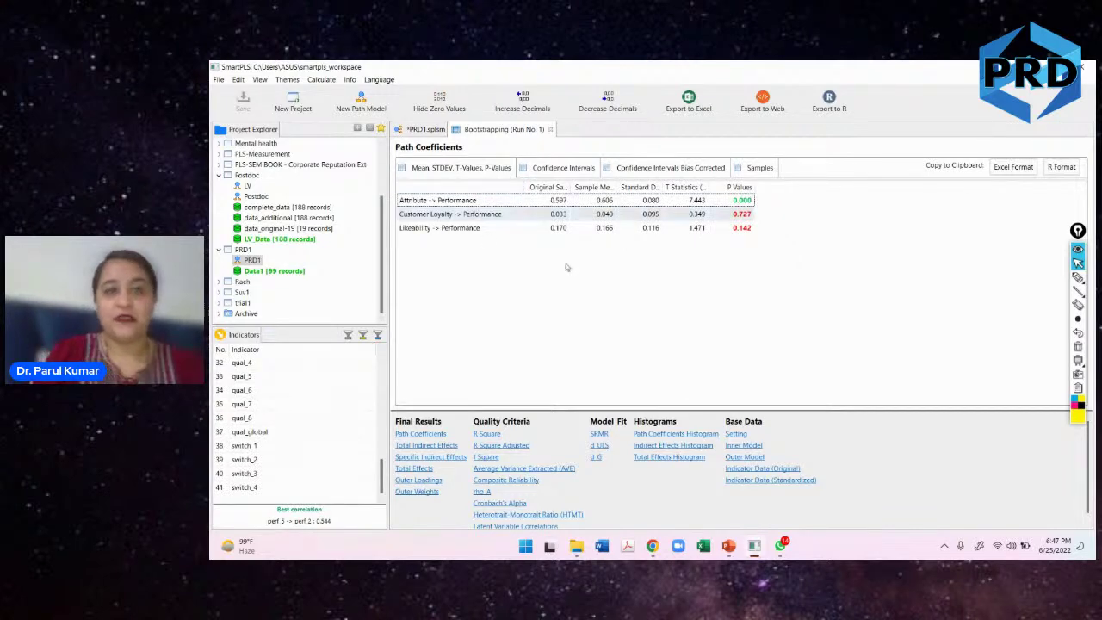
{"action": "left_click", "coordinate": [1003, 168]}
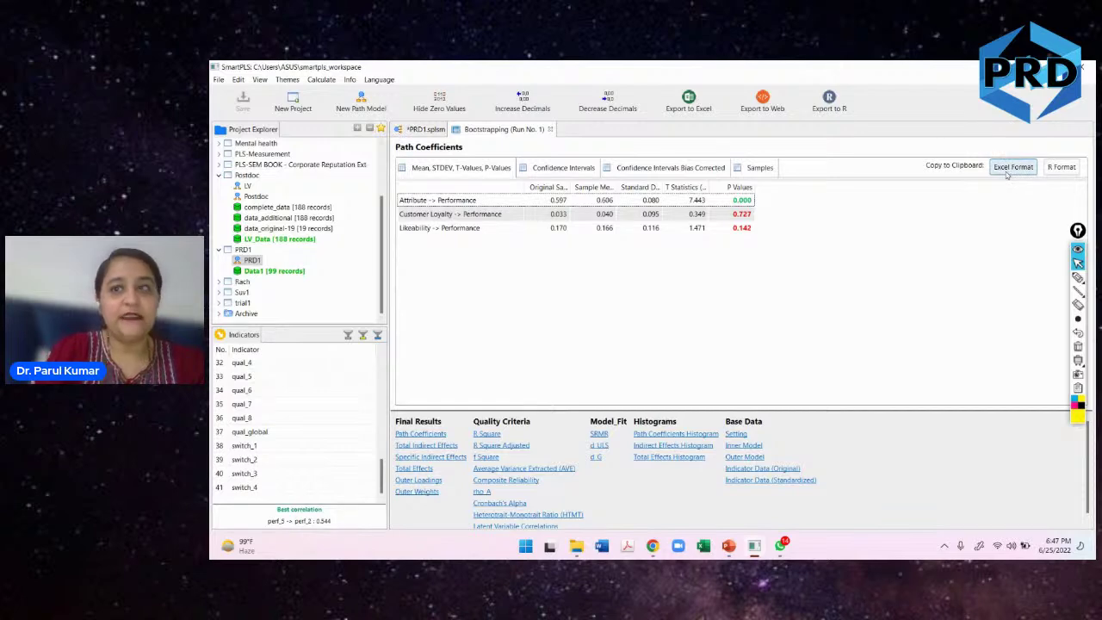
{"action": "left_click", "coordinate": [1005, 170]}
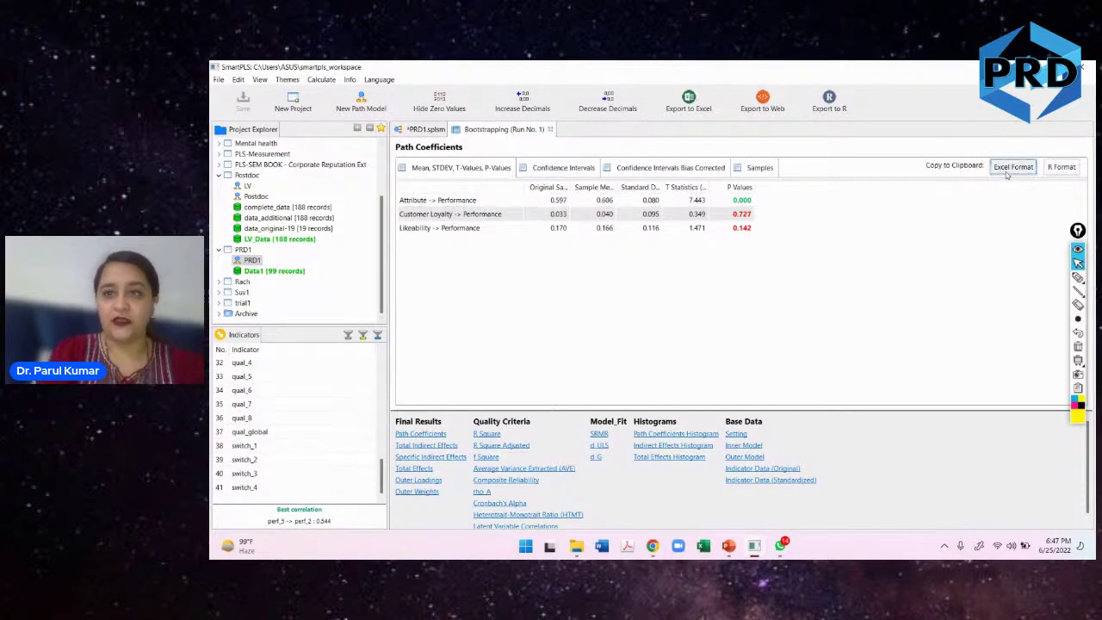
Switch to Excel, create a maximized blank workbook and paste the path coefficients table at cell B3.
{"action": "left_click", "coordinate": [703, 546]}
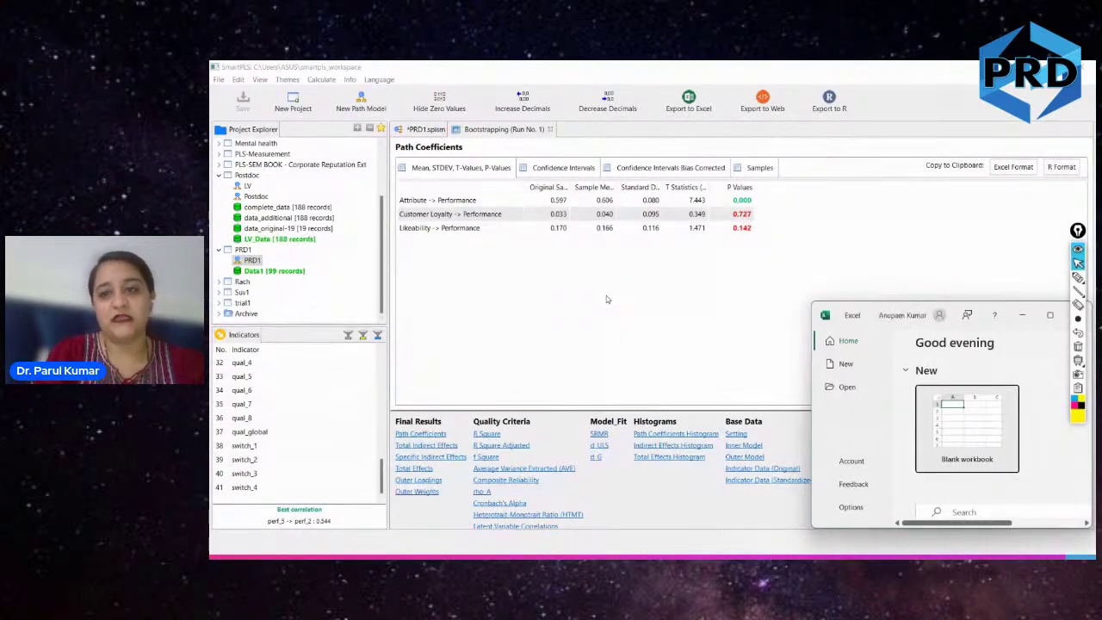
{"action": "left_click", "coordinate": [957, 415]}
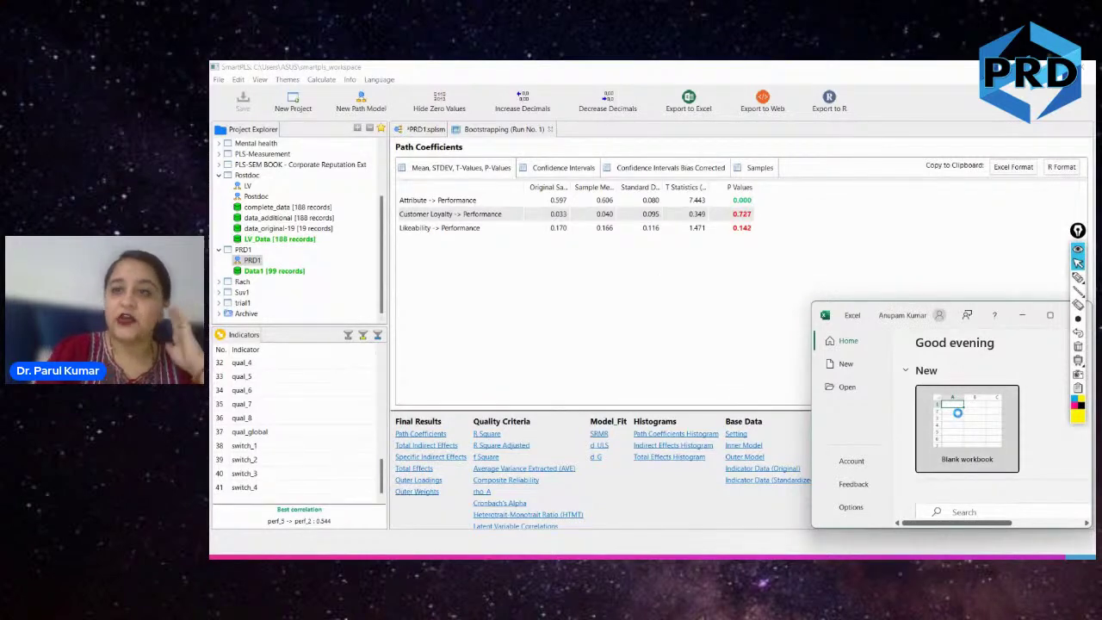
{"action": "left_click", "coordinate": [1049, 315]}
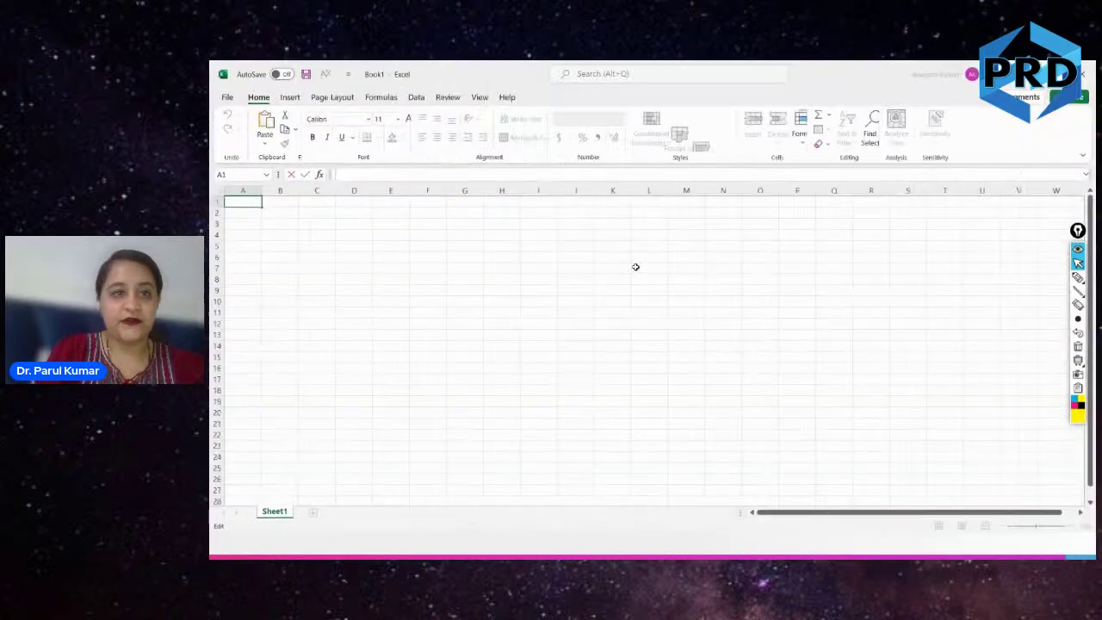
{"action": "left_click", "coordinate": [288, 223]}
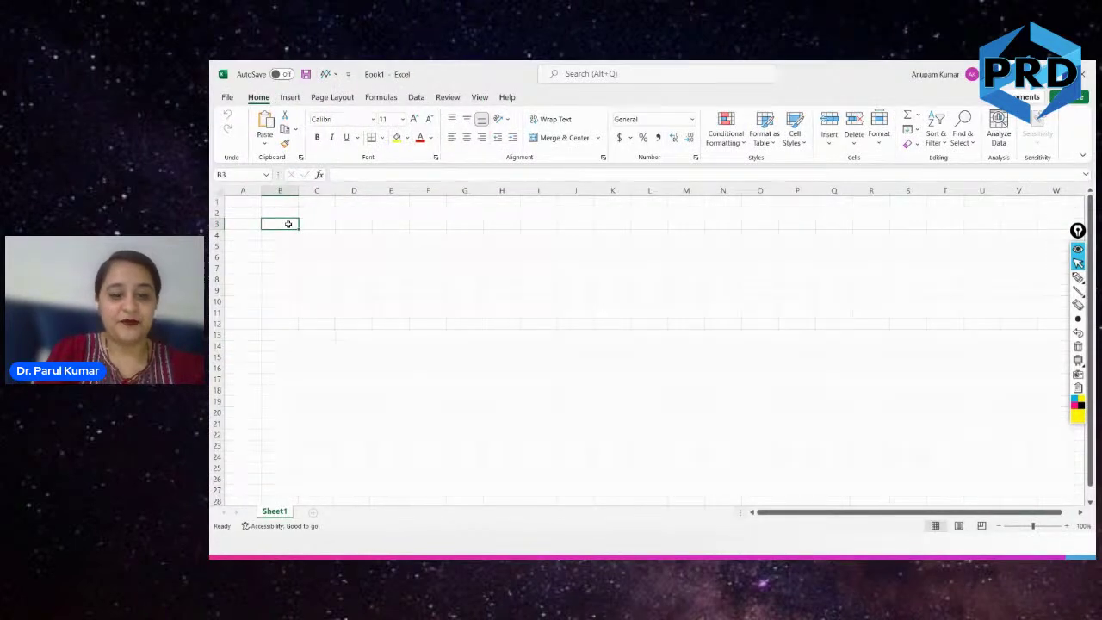
{"action": "key", "text": "ctrl+v"}
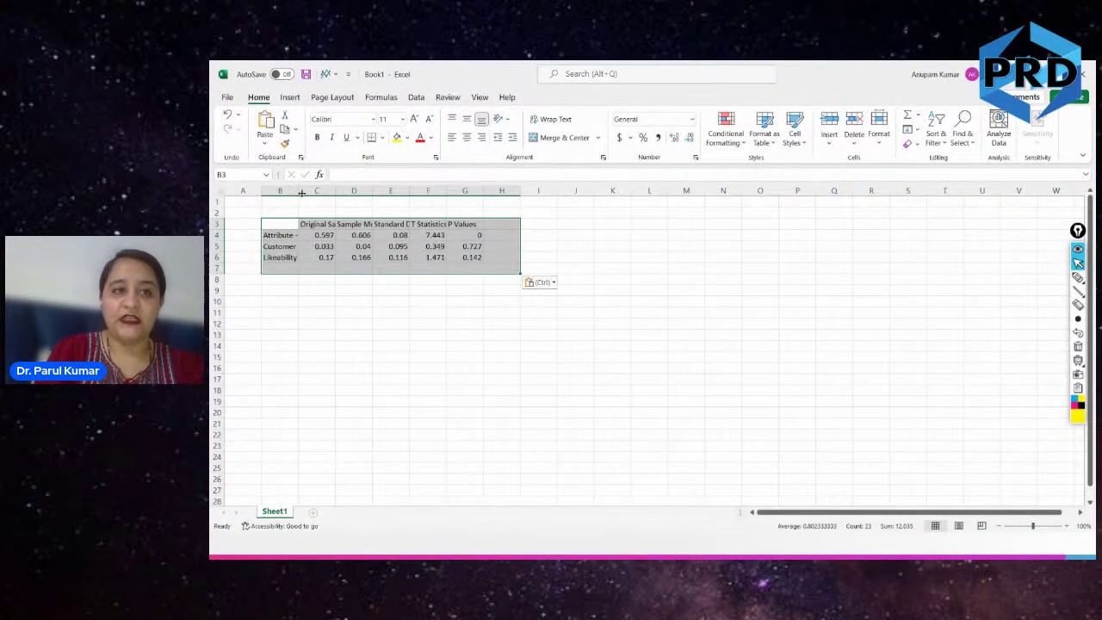
Fit the widths of columns B to G to the pasted table's contents.
{"action": "double_click", "coordinate": [299, 190]}
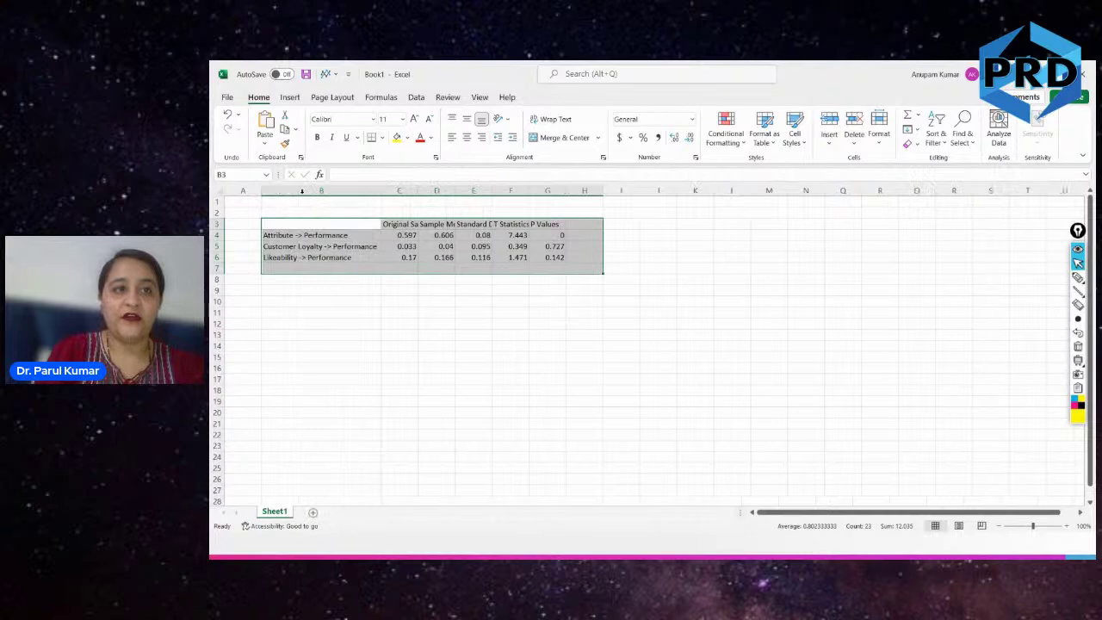
{"action": "double_click", "coordinate": [418, 190]}
{"action": "double_click", "coordinate": [487, 192]}
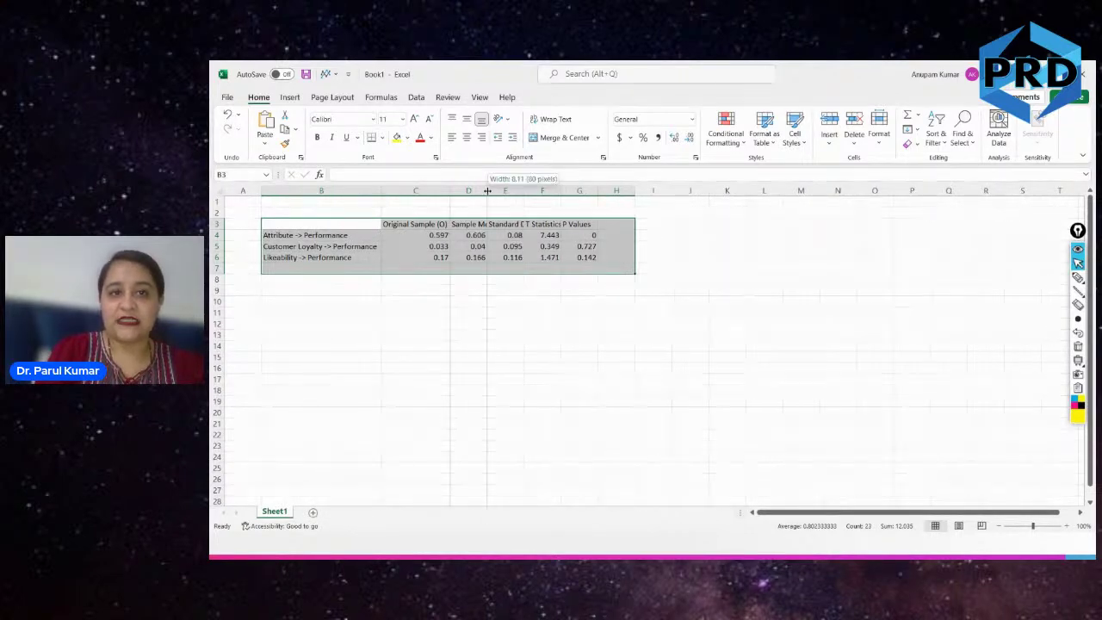
{"action": "double_click", "coordinate": [551, 191]}
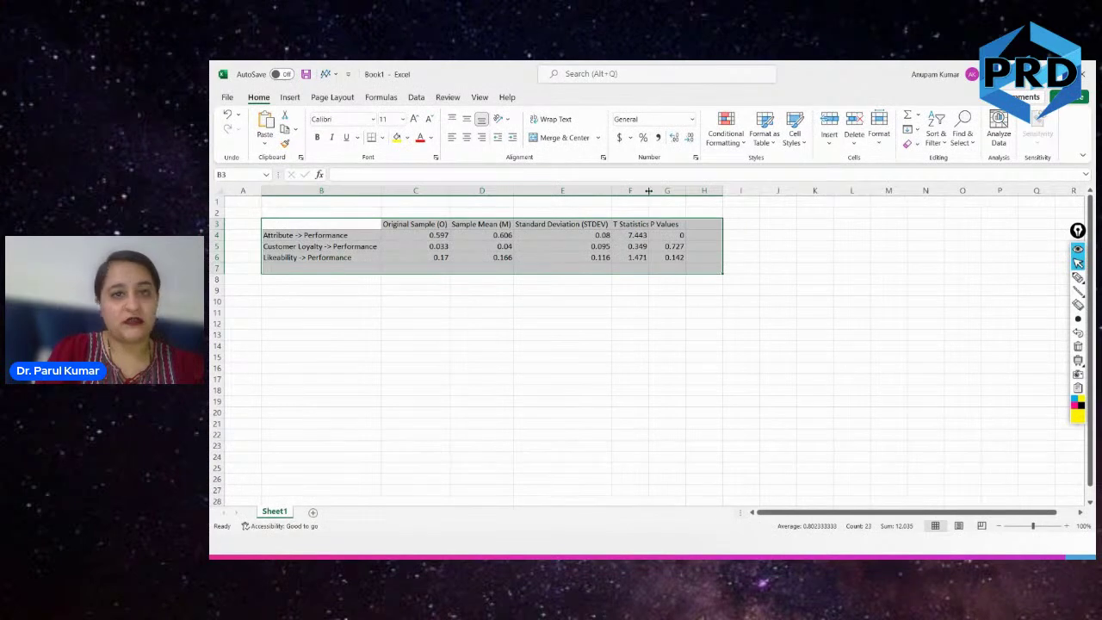
{"action": "double_click", "coordinate": [648, 190]}
{"action": "double_click", "coordinate": [731, 190]}
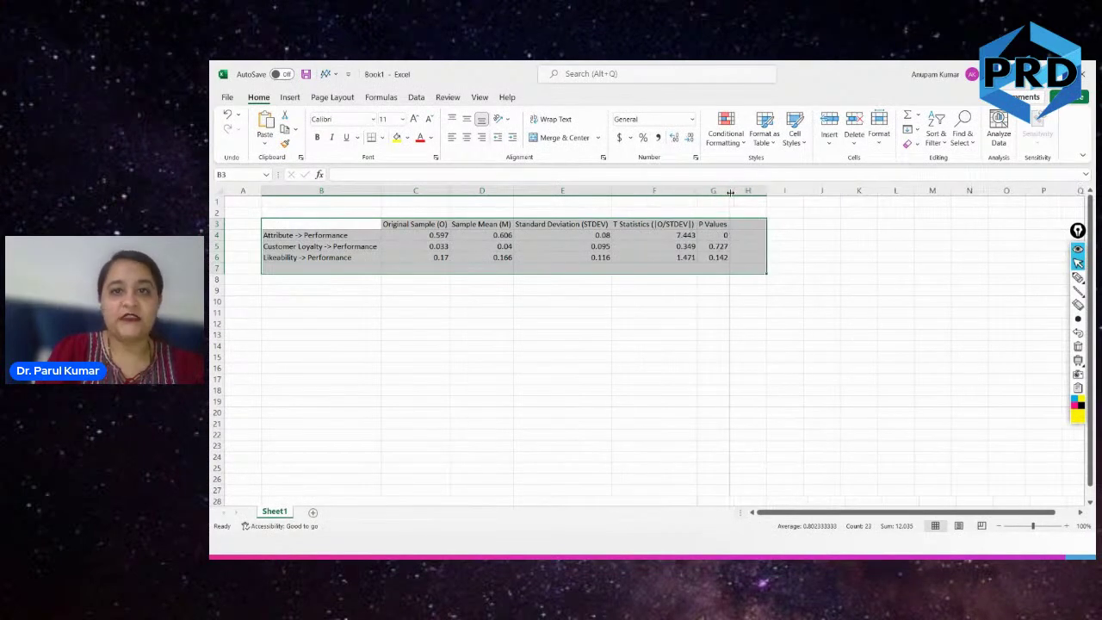
Enter the header Paths in the empty cell B3 above the path names.
{"action": "scroll", "coordinate": [387, 306], "scroll_direction": "up", "scroll_amount": 1}
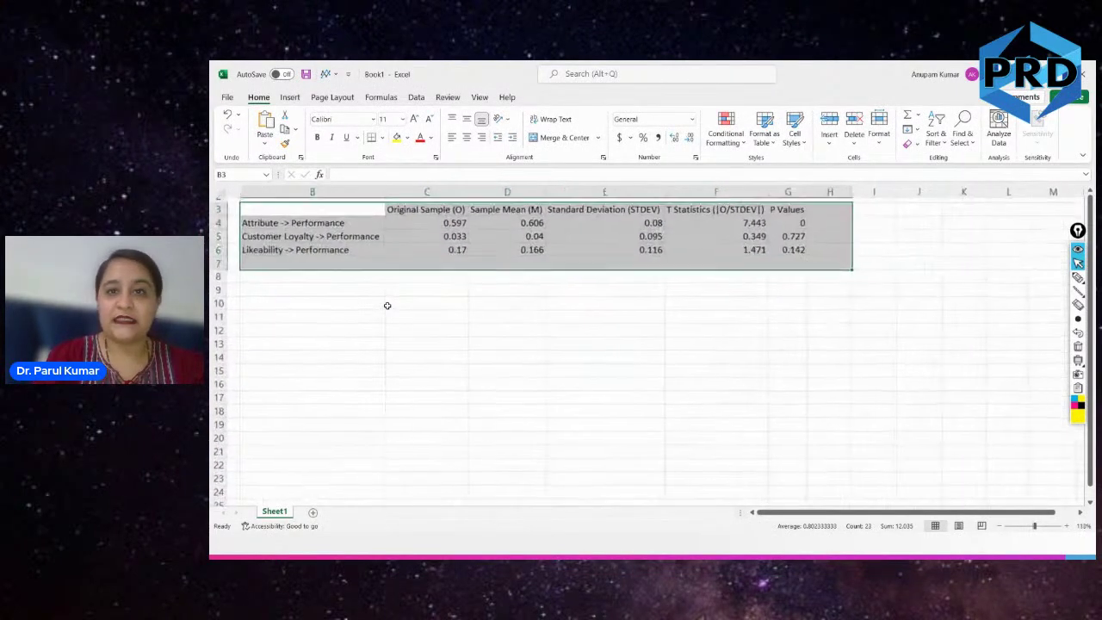
{"action": "scroll", "coordinate": [387, 305], "scroll_direction": "up", "scroll_amount": 1}
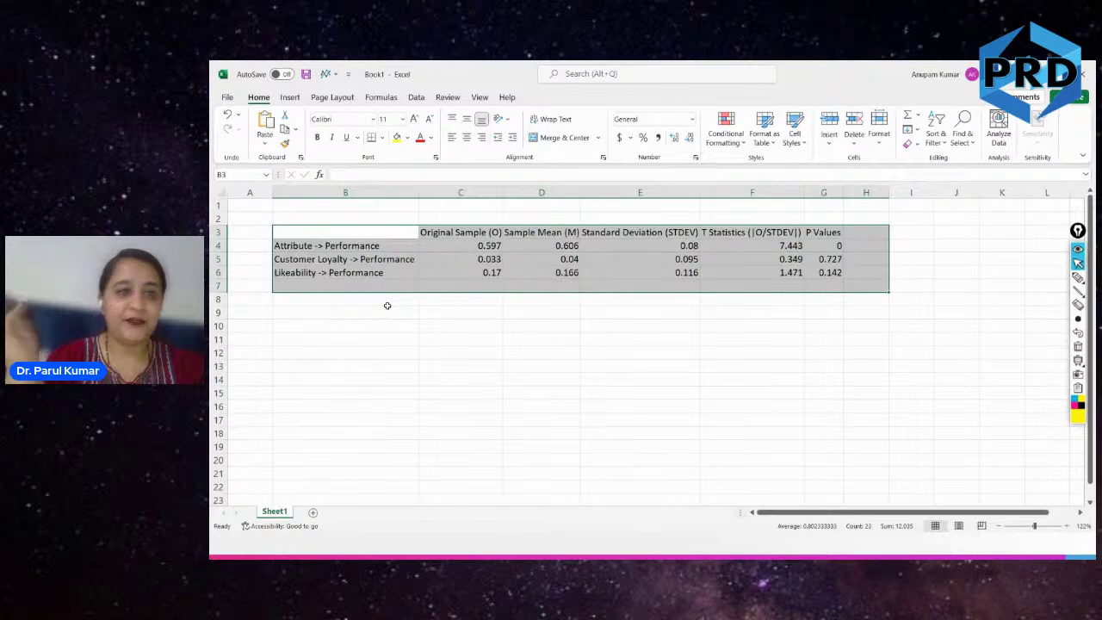
{"action": "left_click_drag", "start_coordinate": [327, 246], "coordinate": [327, 270]}
{"action": "left_click", "coordinate": [314, 232]}
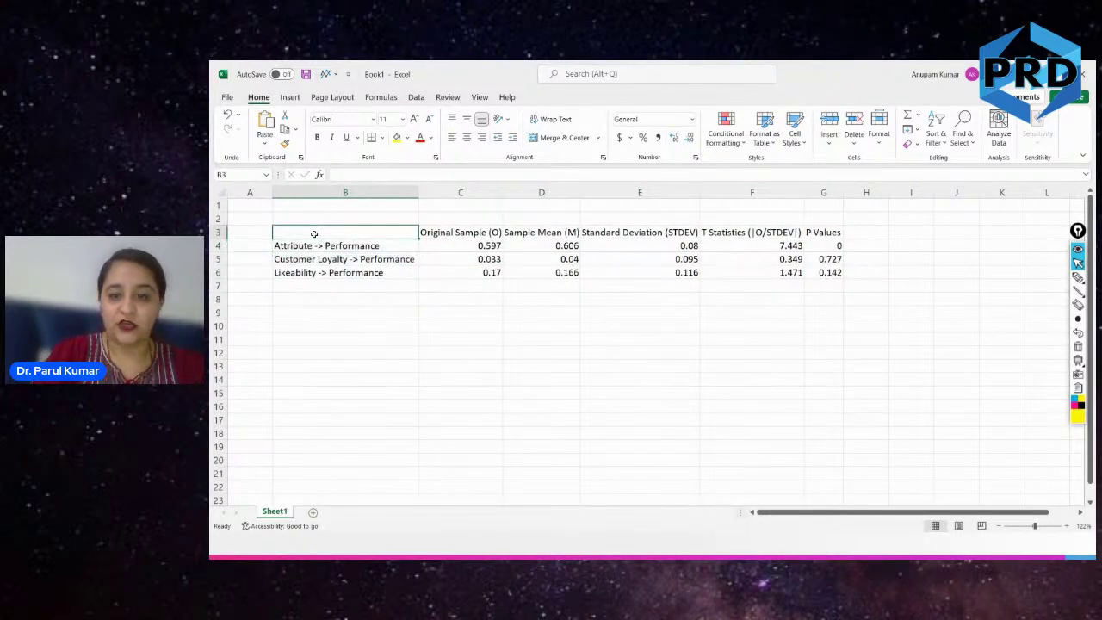
{"action": "type", "text": "Paths"}
{"action": "key", "text": "Tab"}
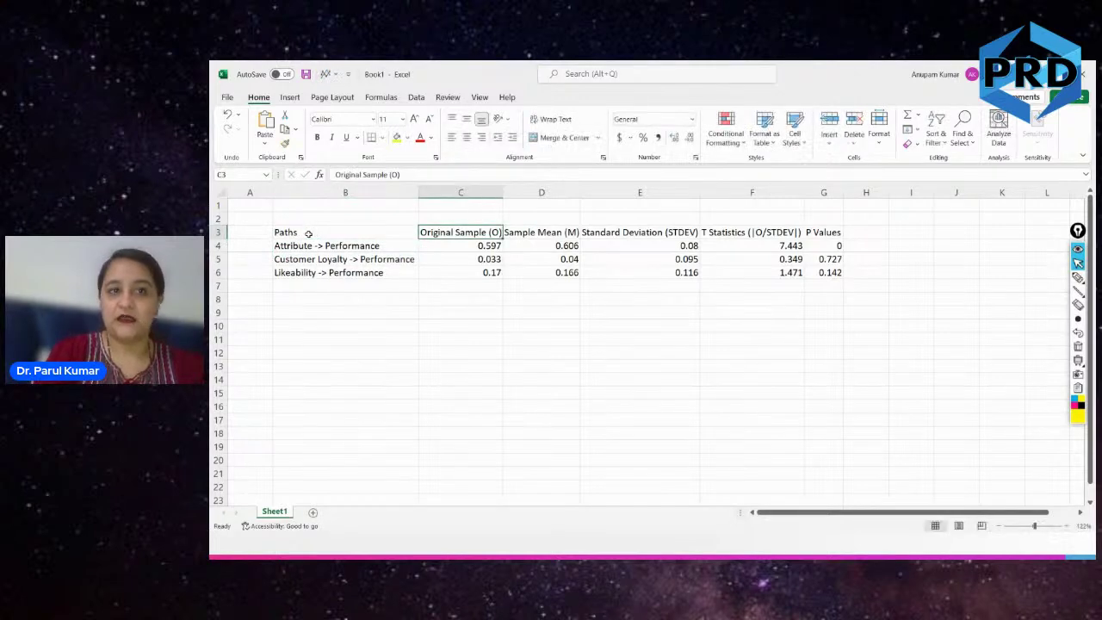
{"action": "left_click", "coordinate": [308, 233]}
Switch to SmartPLS, inspect the R Square of Performance in the PRD1 model diagram, and return to the bootstrapping report.
{"action": "key", "text": "alt+Tab"}
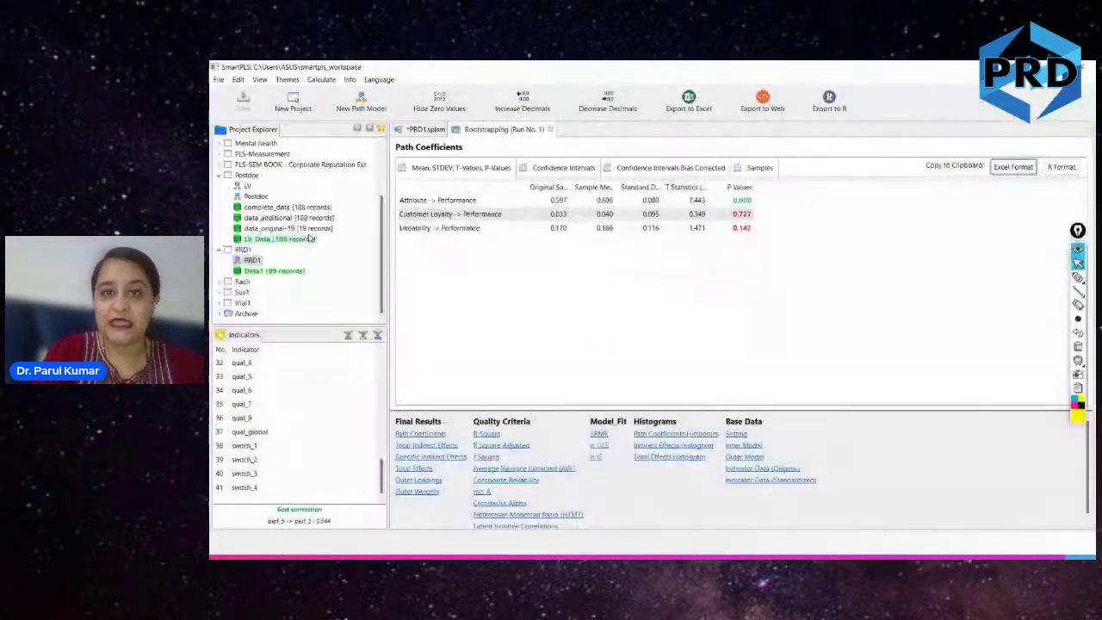
{"action": "left_click", "coordinate": [421, 131]}
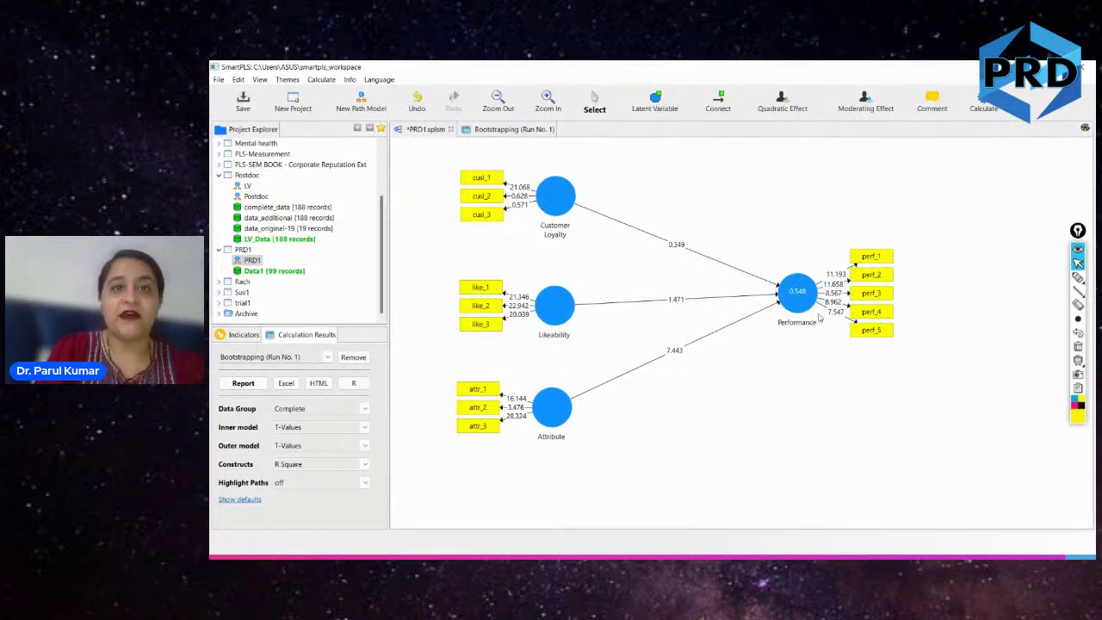
{"action": "mouse_move", "coordinate": [820, 318]}
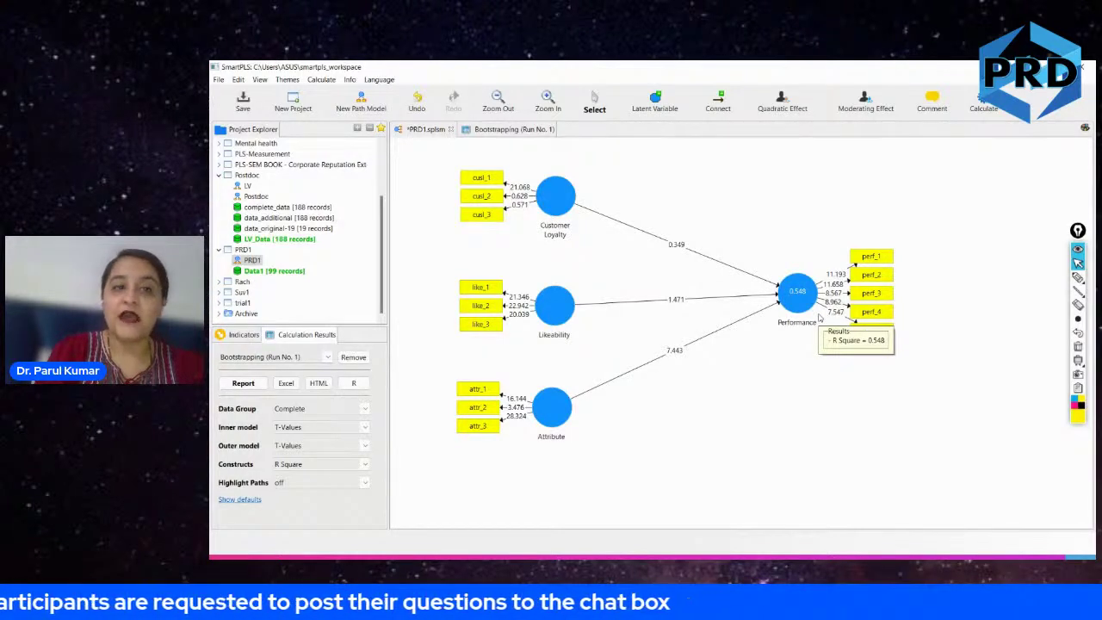
{"action": "left_click", "coordinate": [234, 334]}
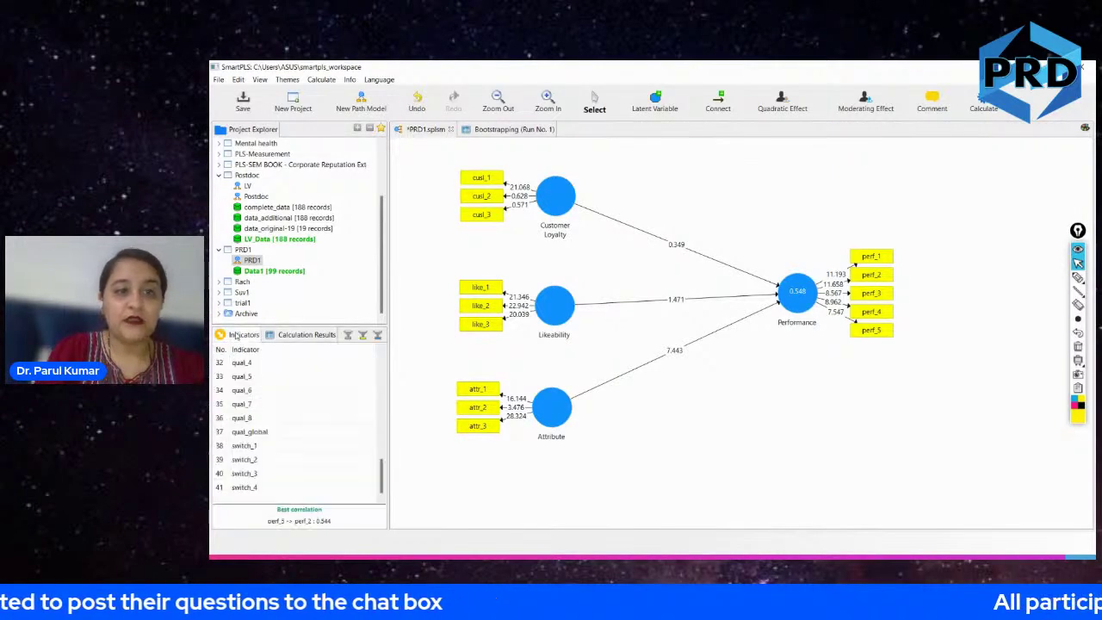
{"action": "left_click", "coordinate": [488, 134]}
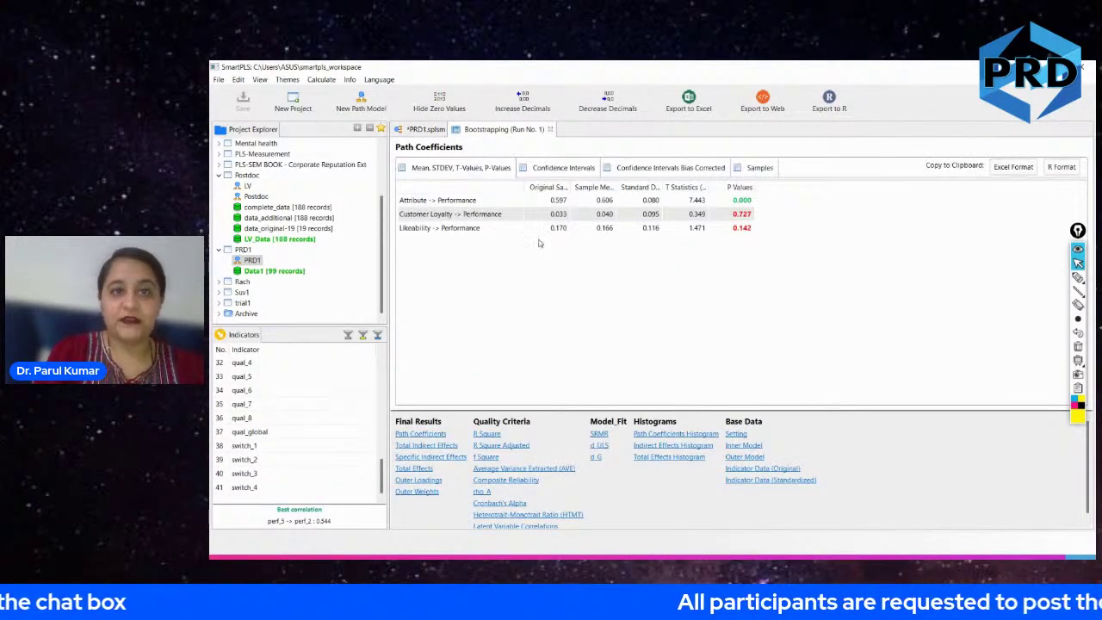
Compare the P values of the Attribute, Customer Loyalty and Likeability paths to Performance for significance.
{"action": "left_click", "coordinate": [470, 205]}
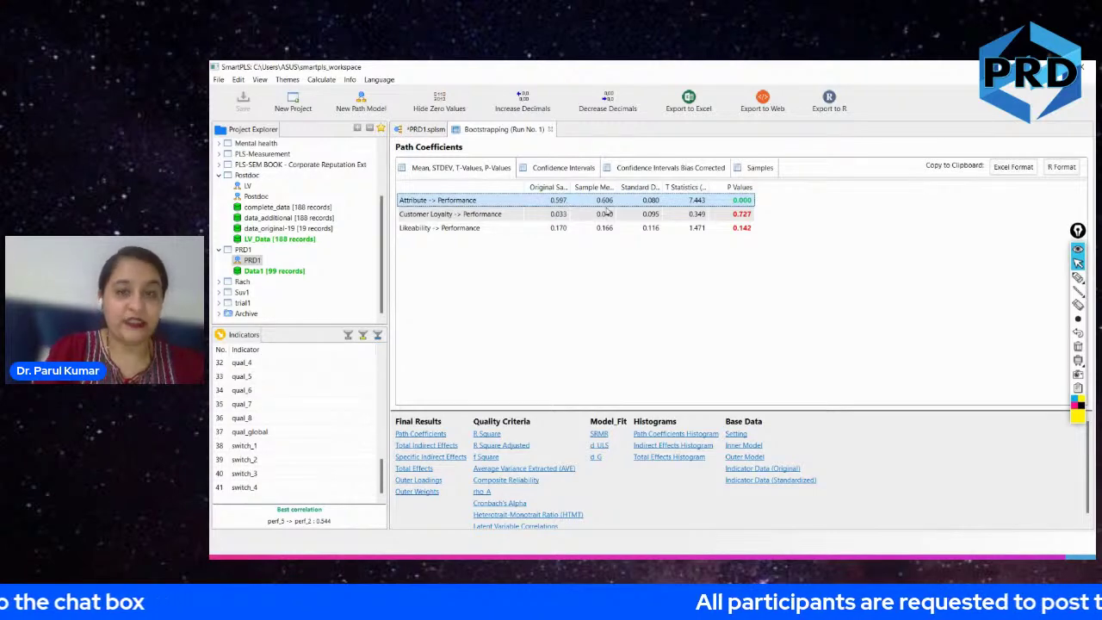
{"action": "left_click", "coordinate": [739, 216]}
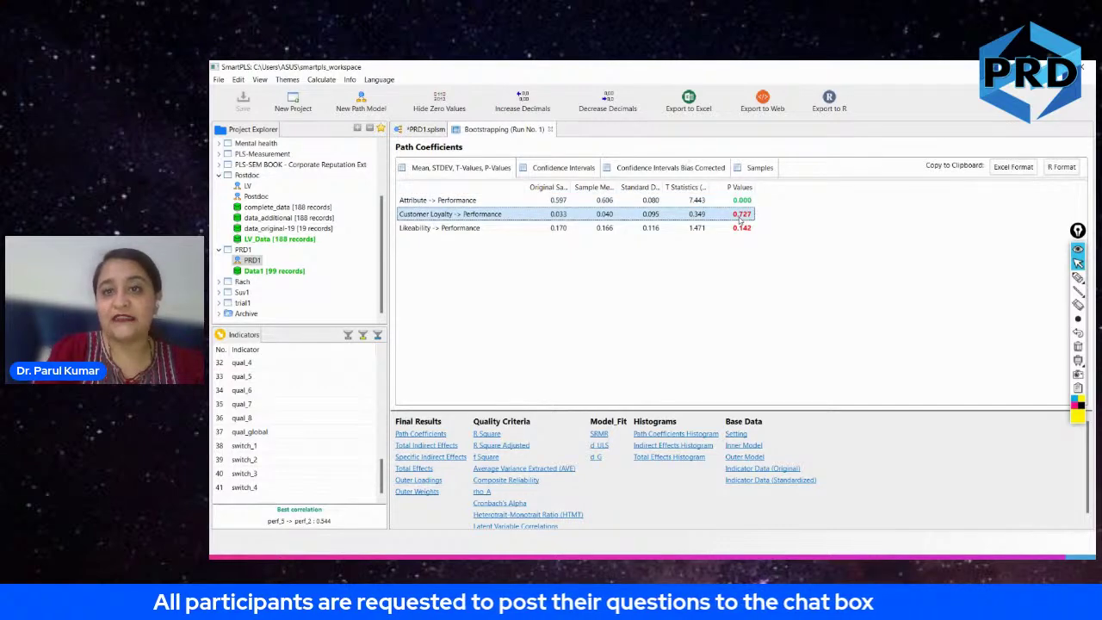
{"action": "left_click", "coordinate": [748, 201]}
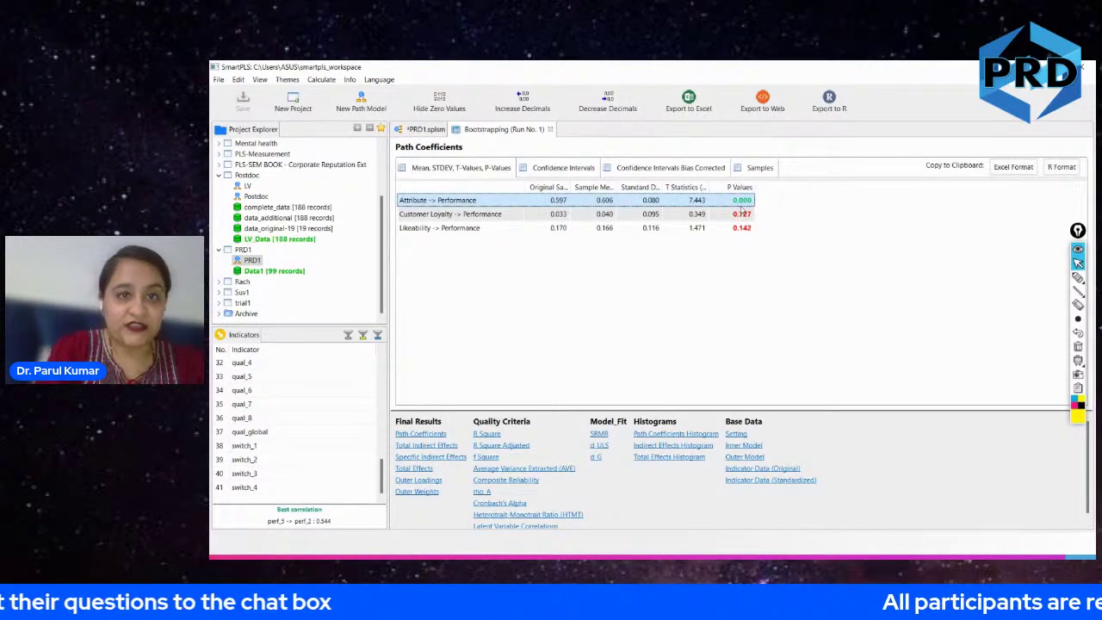
{"action": "left_click", "coordinate": [743, 216]}
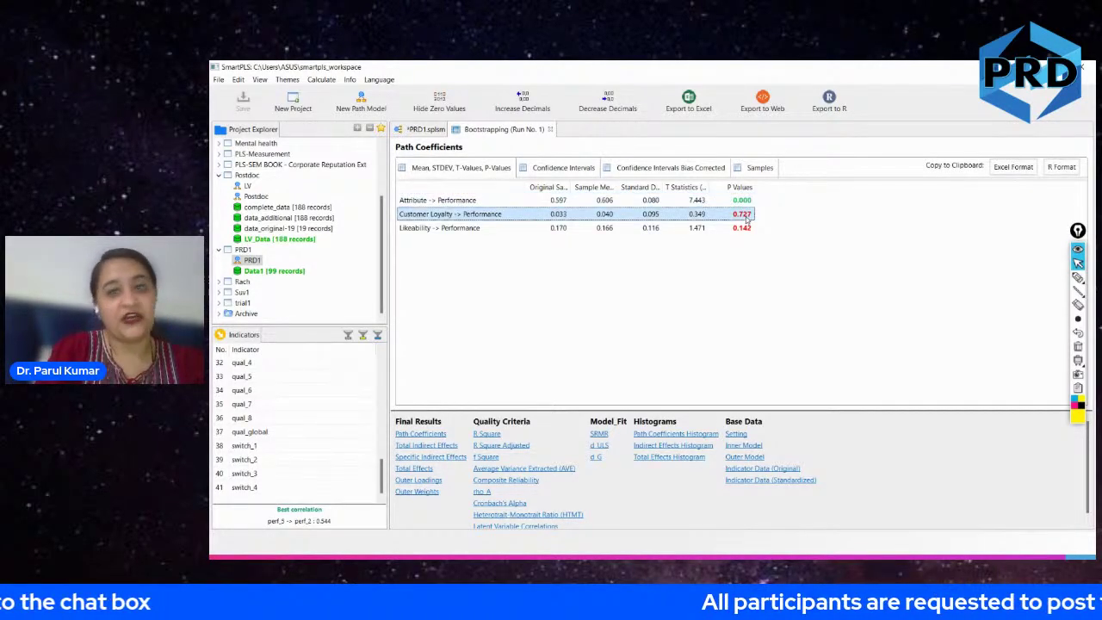
{"action": "left_click", "coordinate": [745, 229]}
{"action": "left_click", "coordinate": [743, 215]}
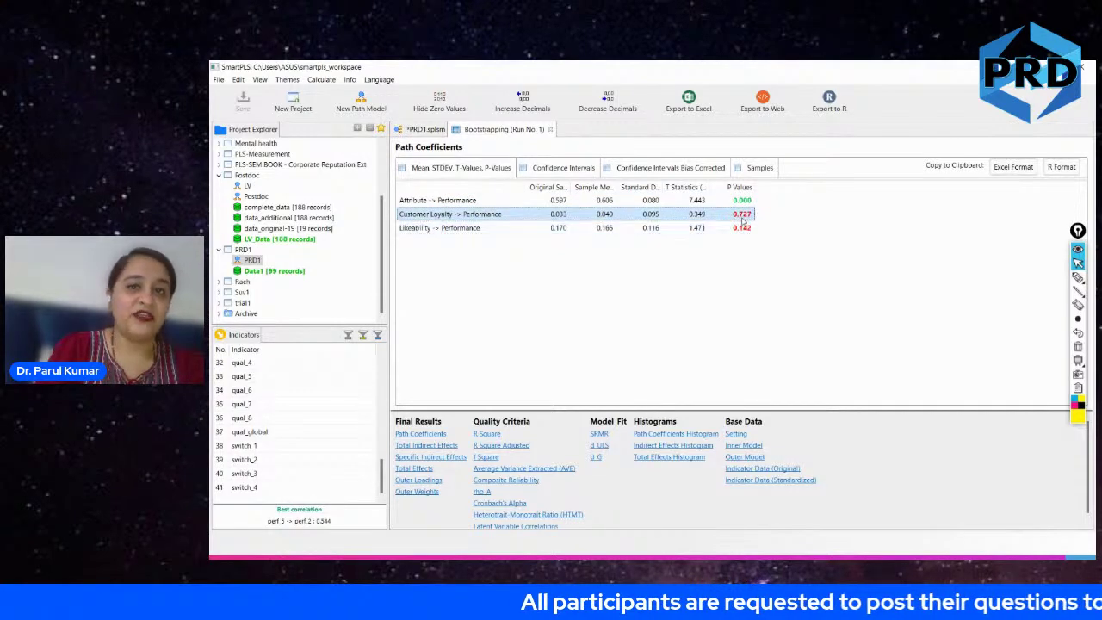
{"action": "left_click", "coordinate": [743, 231]}
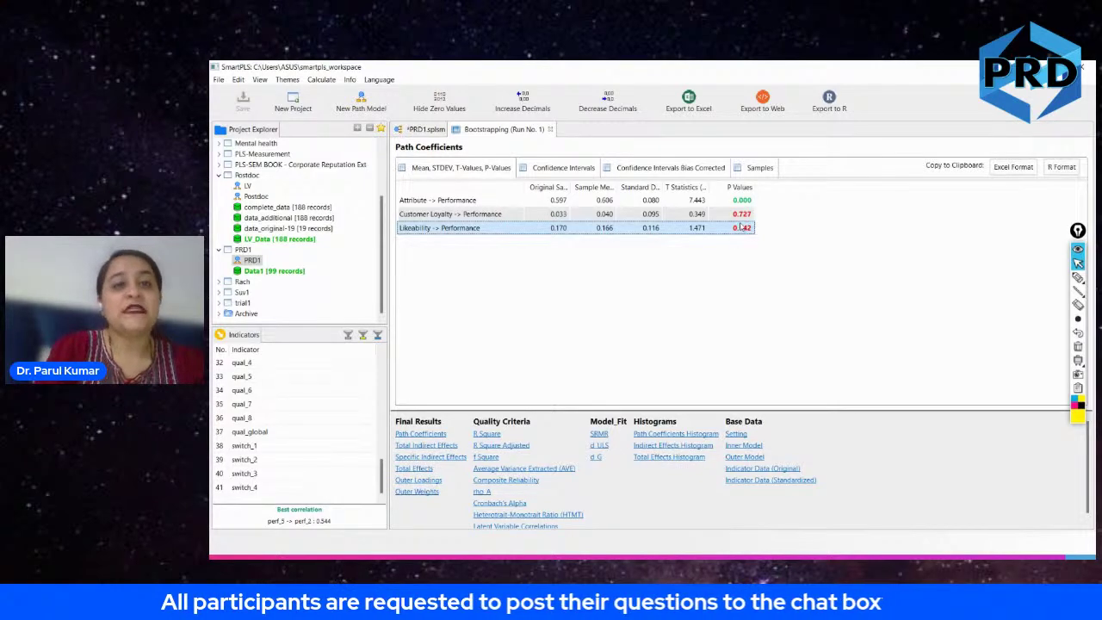
{"action": "left_click", "coordinate": [736, 218]}
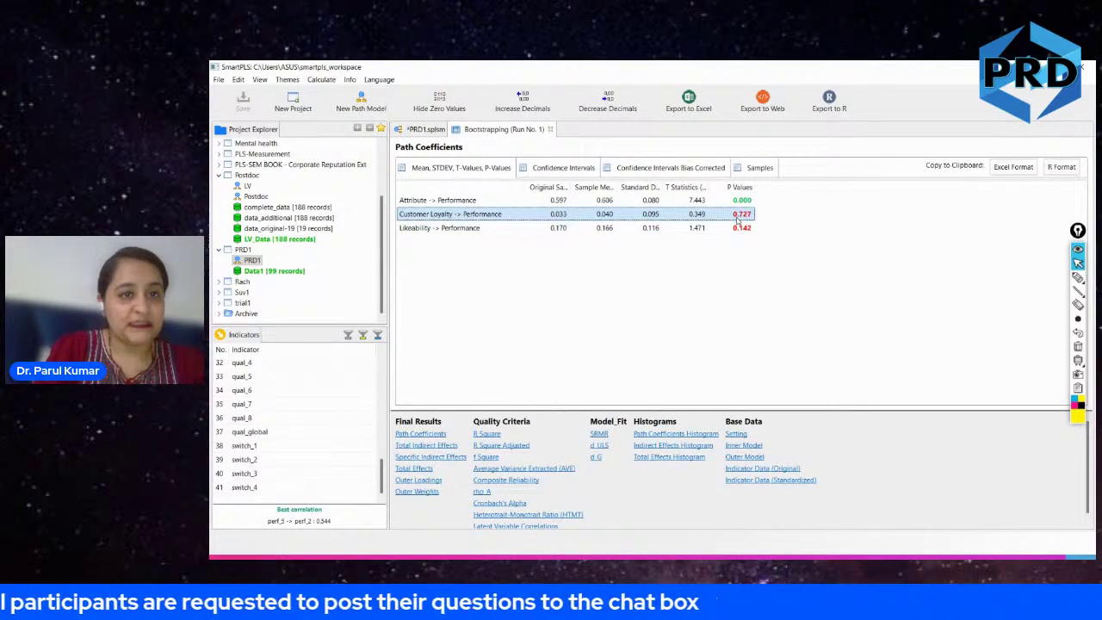
{"action": "left_click", "coordinate": [734, 228]}
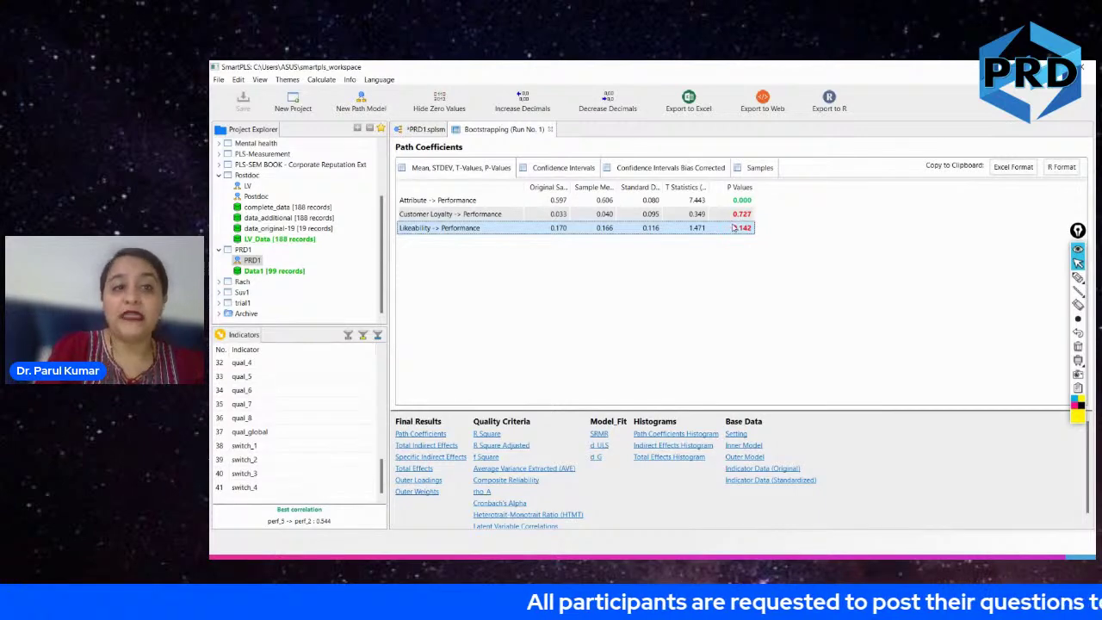
{"action": "left_click", "coordinate": [728, 200]}
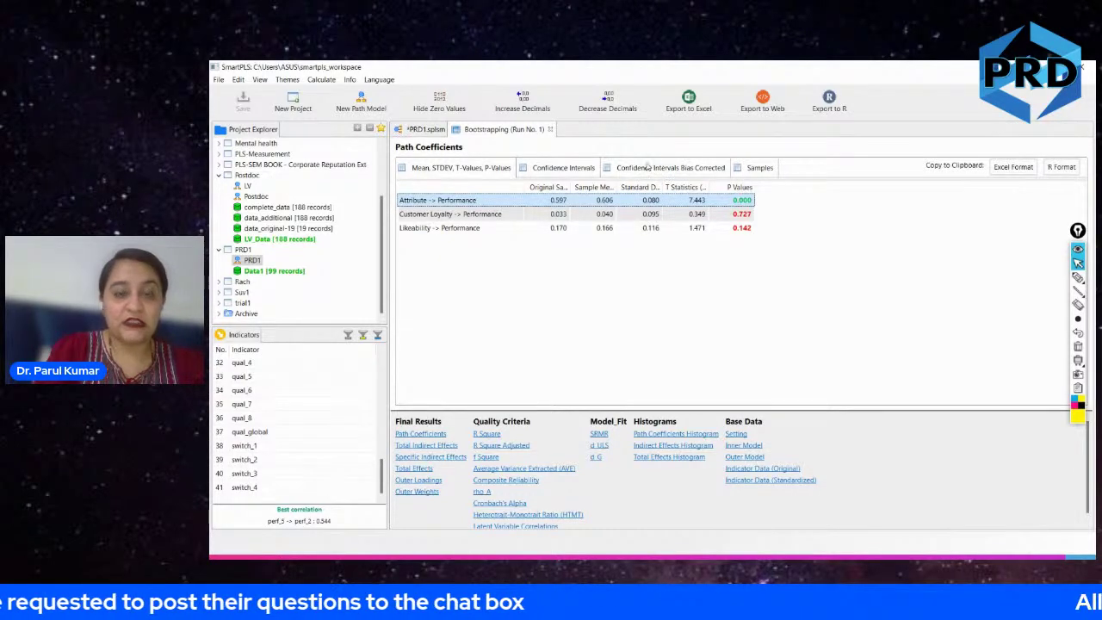
Show the bias-corrected confidence intervals of the path coefficients and sort them ascending by the 2.5% bound.
{"action": "left_click", "coordinate": [694, 171]}
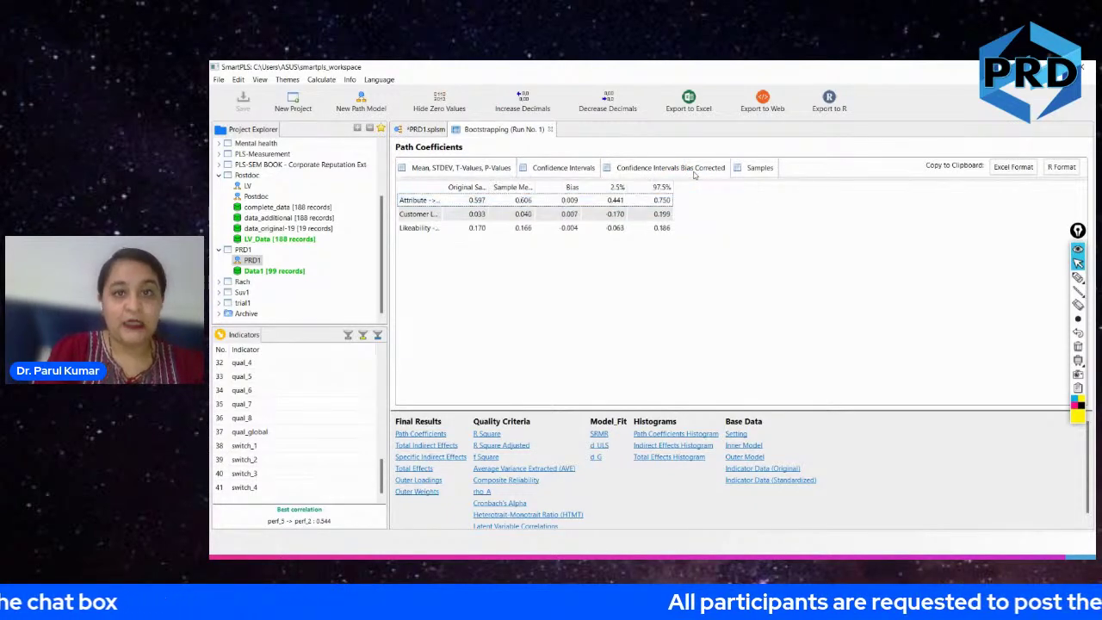
{"action": "left_click", "coordinate": [619, 189]}
{"action": "left_click", "coordinate": [618, 189]}
{"action": "left_click_drag", "start_coordinate": [619, 190], "coordinate": [643, 206]}
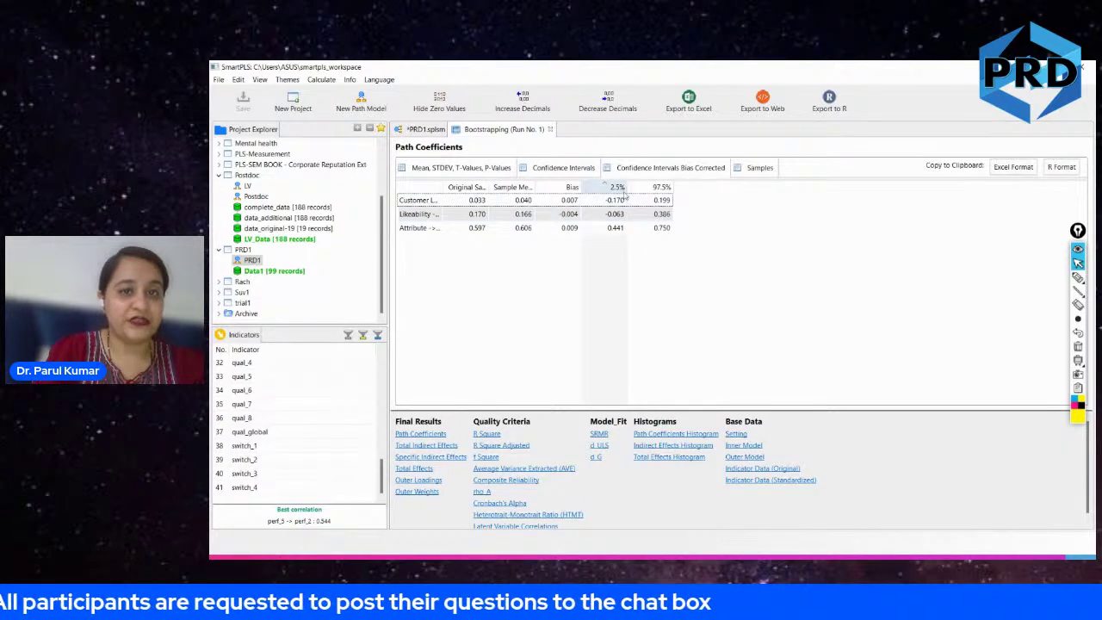
{"action": "left_click_drag", "start_coordinate": [660, 187], "coordinate": [653, 203]}
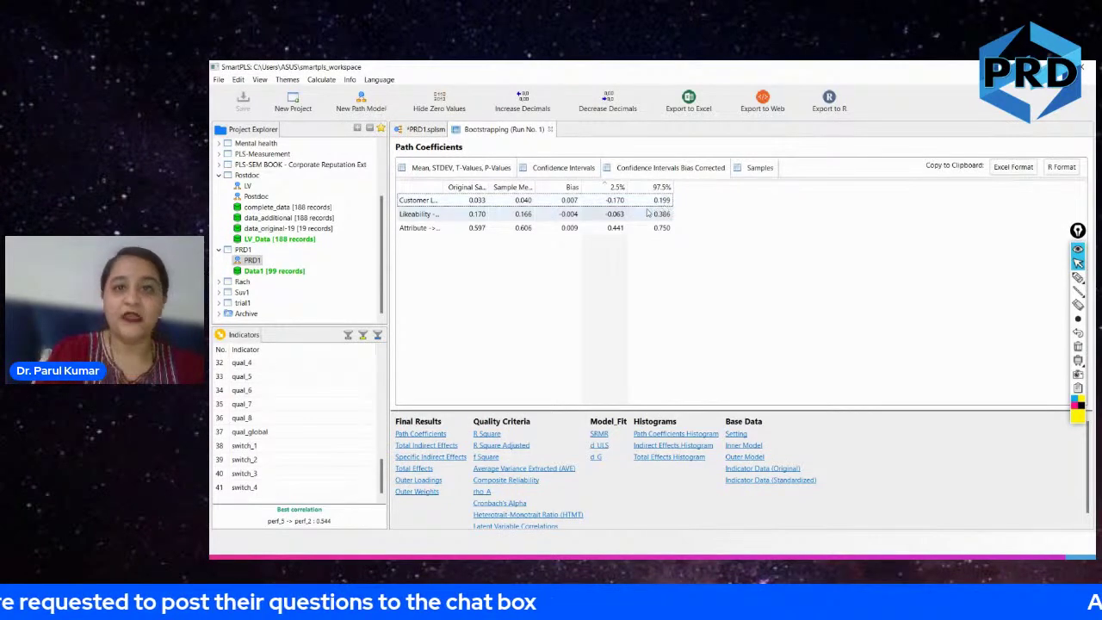
Examine the 2.5% and 97.5% bounds of each path to check whether zero lies between them.
{"action": "left_click", "coordinate": [637, 217]}
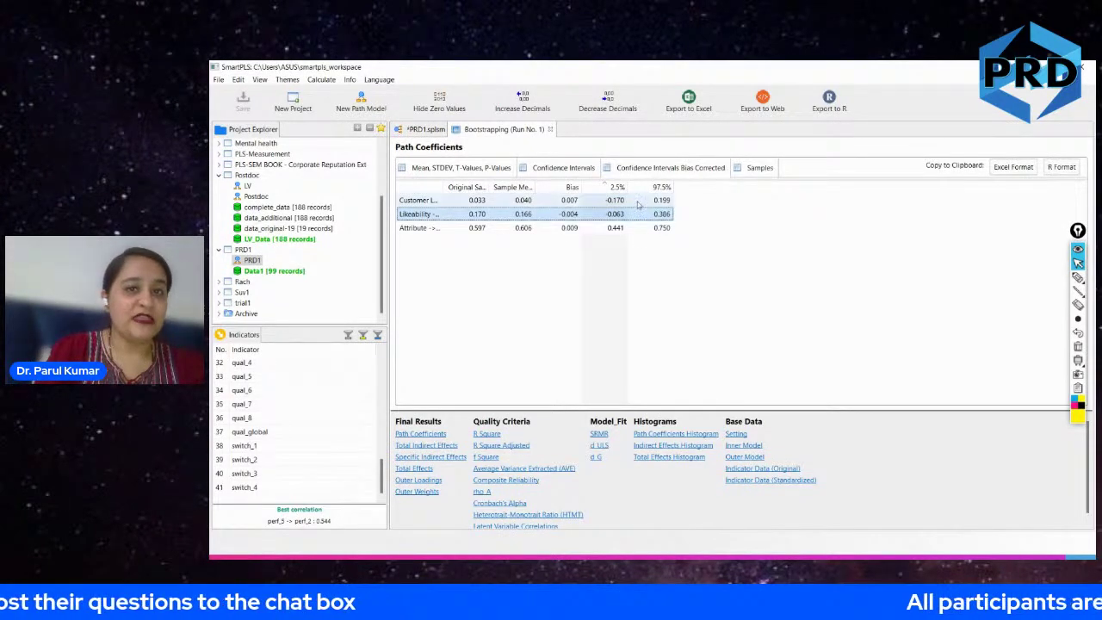
{"action": "left_click", "coordinate": [637, 201]}
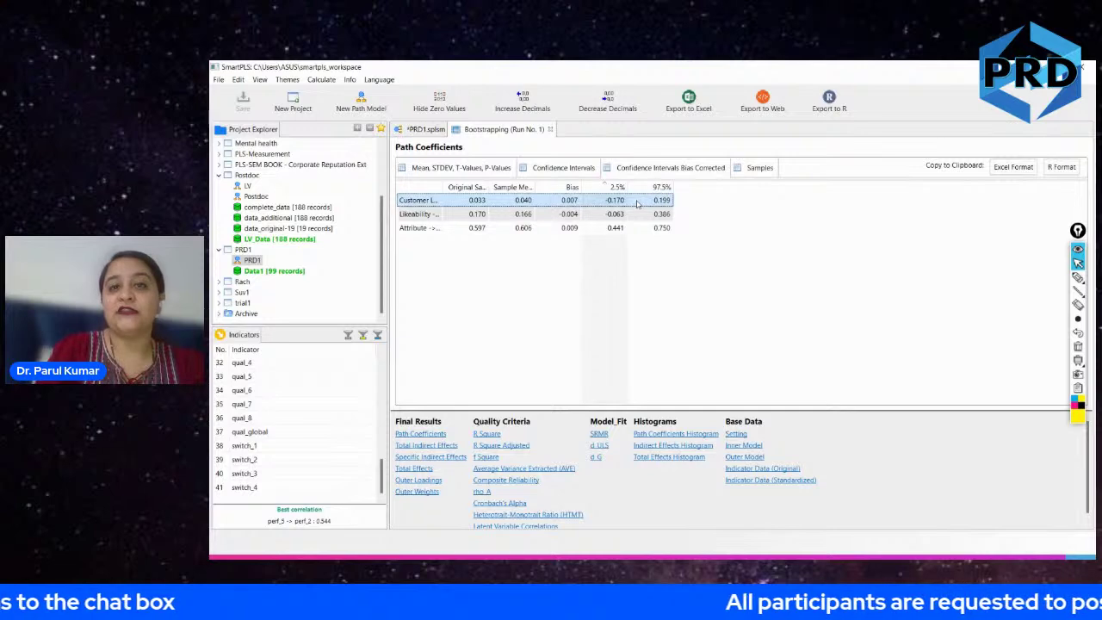
{"action": "left_click", "coordinate": [631, 215]}
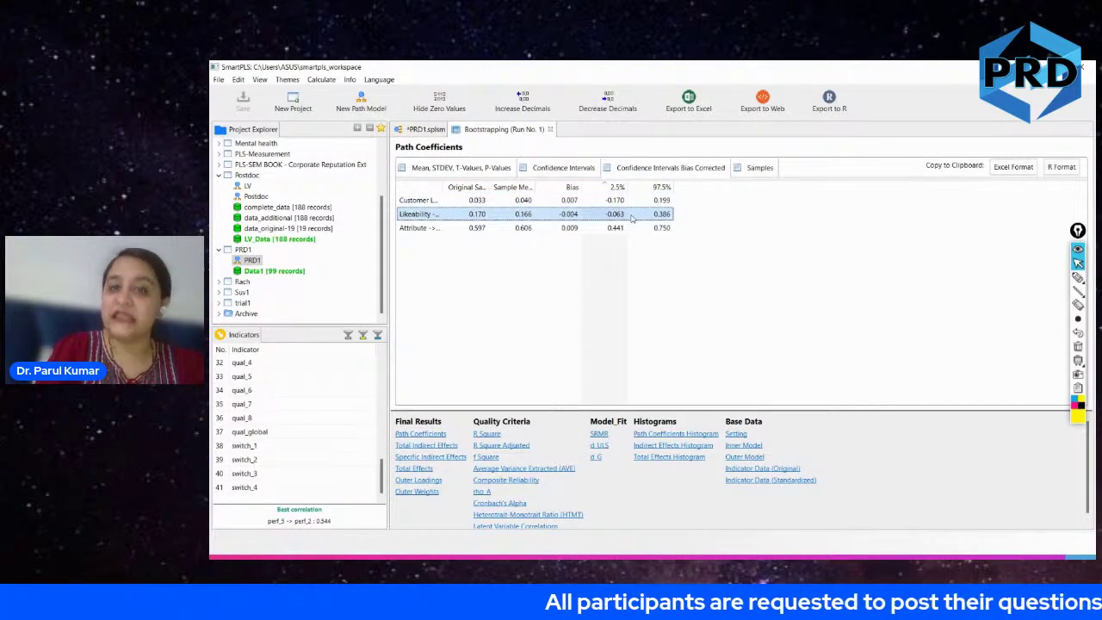
{"action": "left_click", "coordinate": [621, 230]}
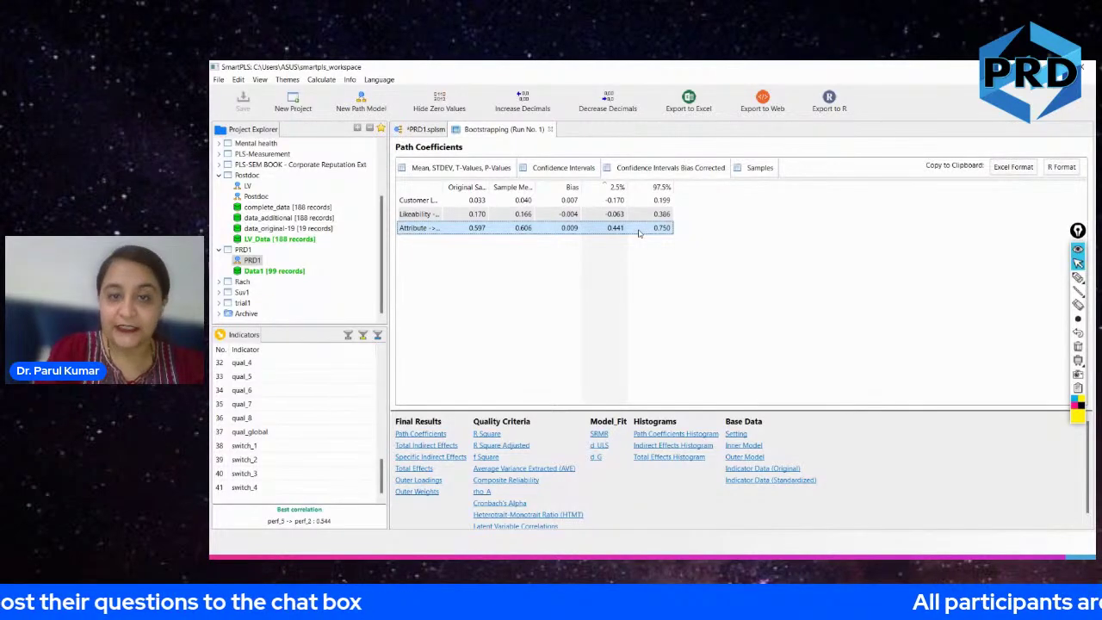
{"action": "key", "text": "XF86AudioRaiseVolume"}
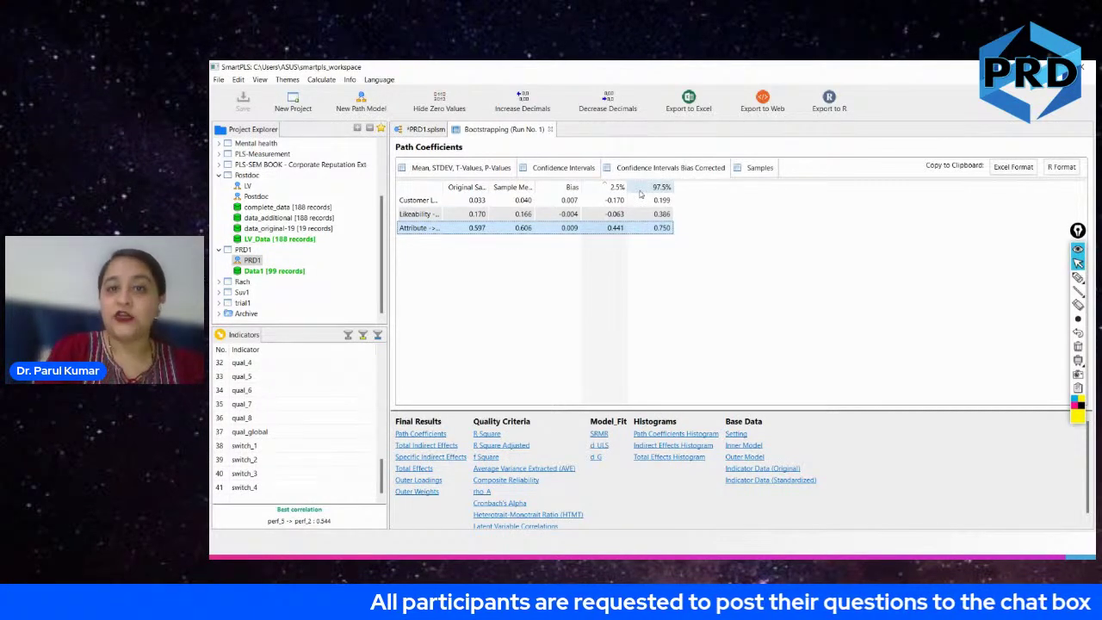
{"action": "left_click", "coordinate": [633, 201]}
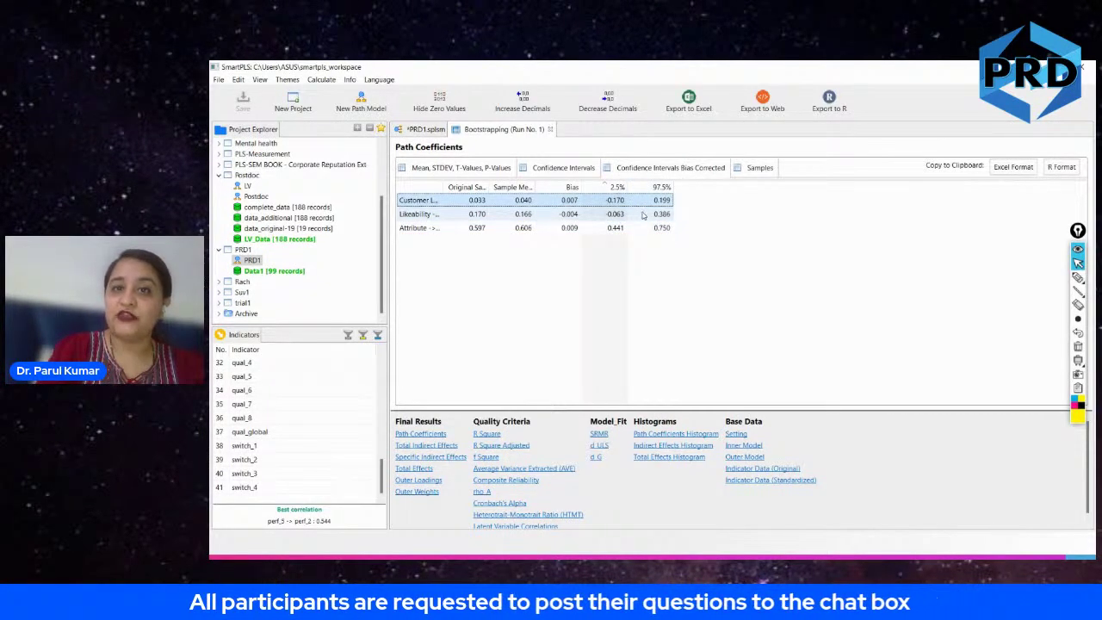
Copy the bias-corrected confidence intervals table in Excel format, switch to Excel and paste it at cell B9.
{"action": "left_click", "coordinate": [1012, 167]}
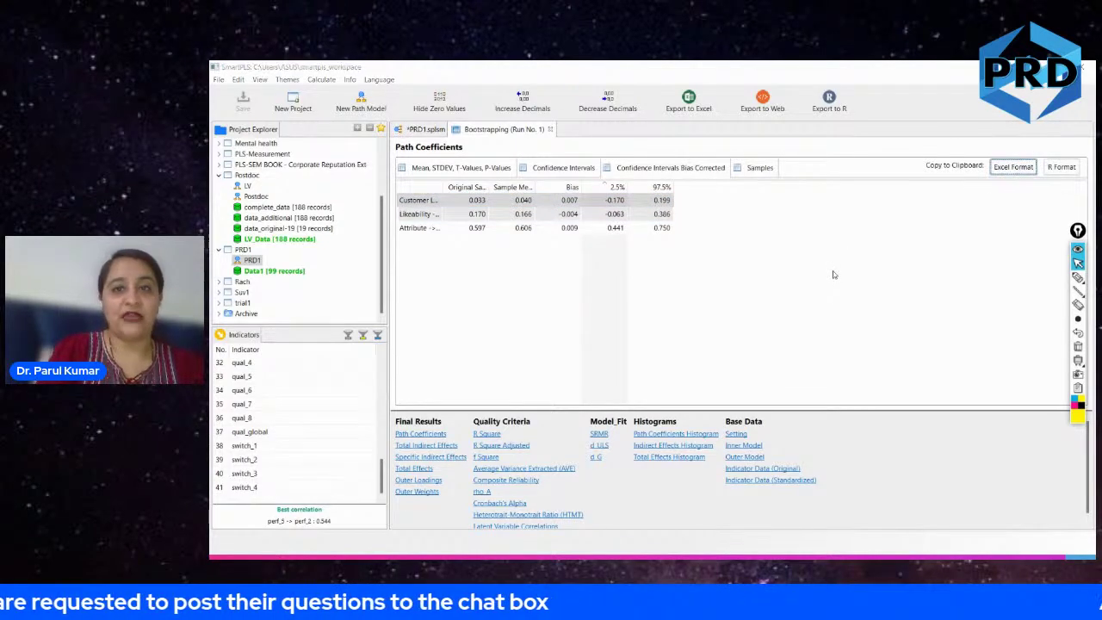
{"action": "key", "text": "alt+Tab"}
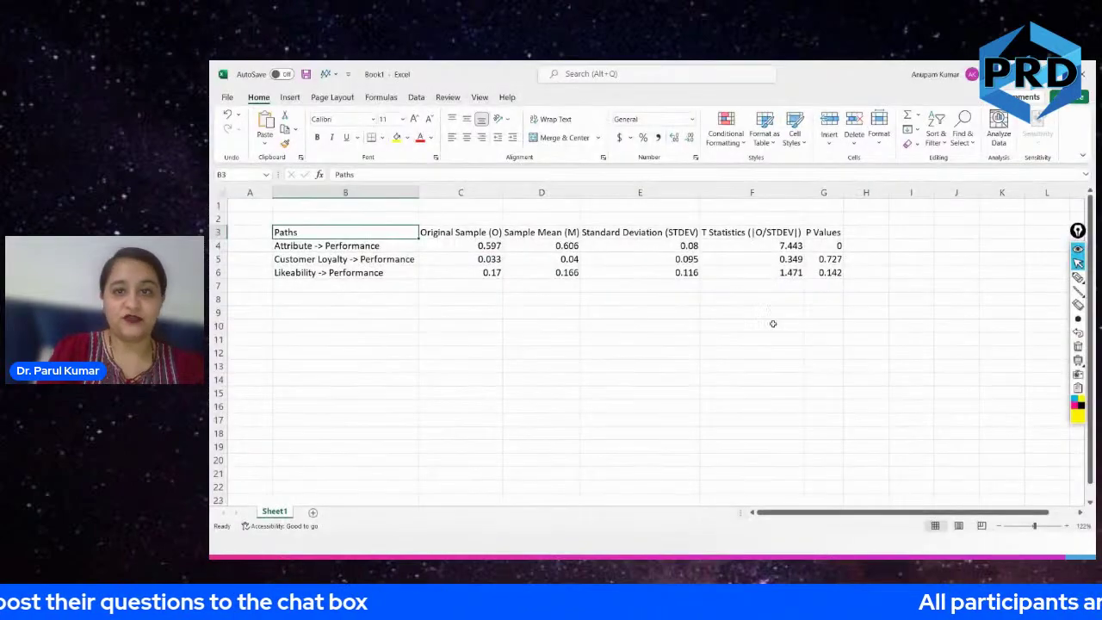
{"action": "left_click", "coordinate": [371, 313]}
{"action": "type", "text": "Original Sample (O)\tSample Mean (M)\tBias\t2.50%\t97.50% Customer Loyalty -> Performance\t0.033\t0.04\t0.007\t-0.17\t0.199 Likeability -> Performance\t0.17\t0.166\t-0.004\t-0.063\t0.386 Attribute -> Performance\t0.597\t0.606\t0.009\t0.441\t0.75"}
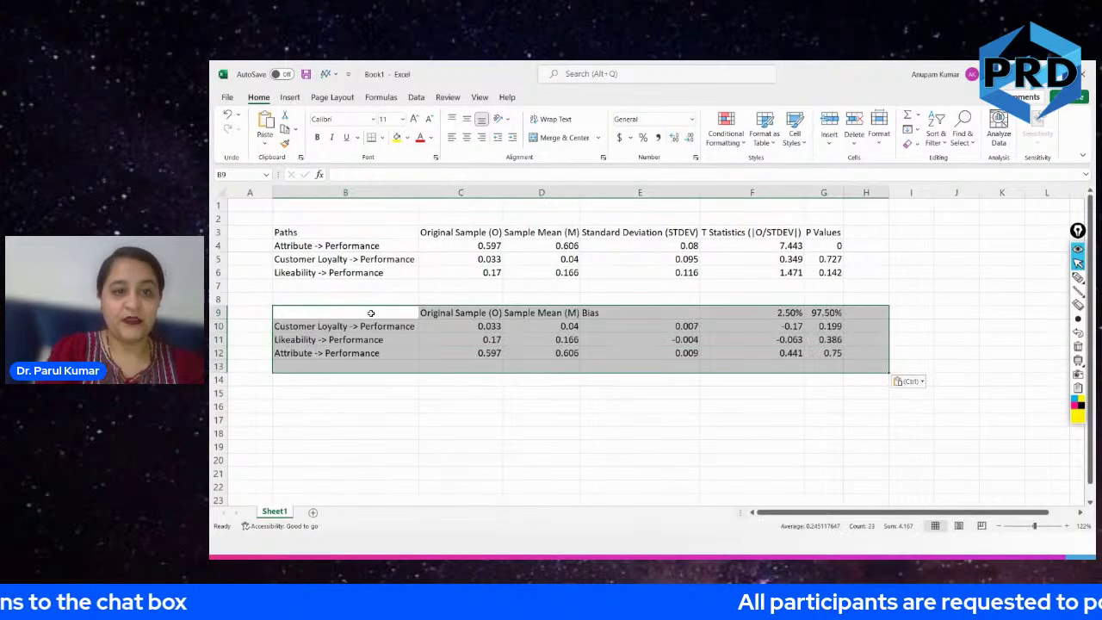
Move the 2.50% and 97.50% bound values from F10:G13 to the first table, starting at cell H4.
{"action": "left_click", "coordinate": [781, 325]}
{"action": "left_click_drag", "start_coordinate": [782, 326], "coordinate": [826, 368]}
{"action": "key", "text": "ctrl+c"}
{"action": "left_click", "coordinate": [862, 246]}
{"action": "key", "text": "ctrl+v"}
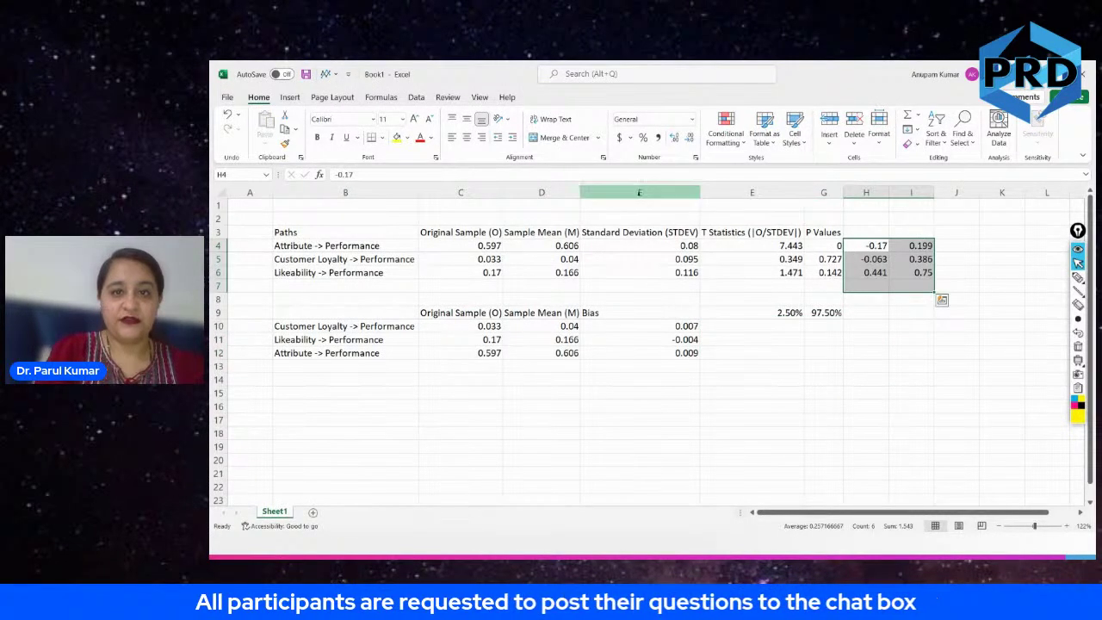
Delete columns D and E, which hold the sample mean and the standard deviation and bias values.
{"action": "left_click", "coordinate": [638, 191]}
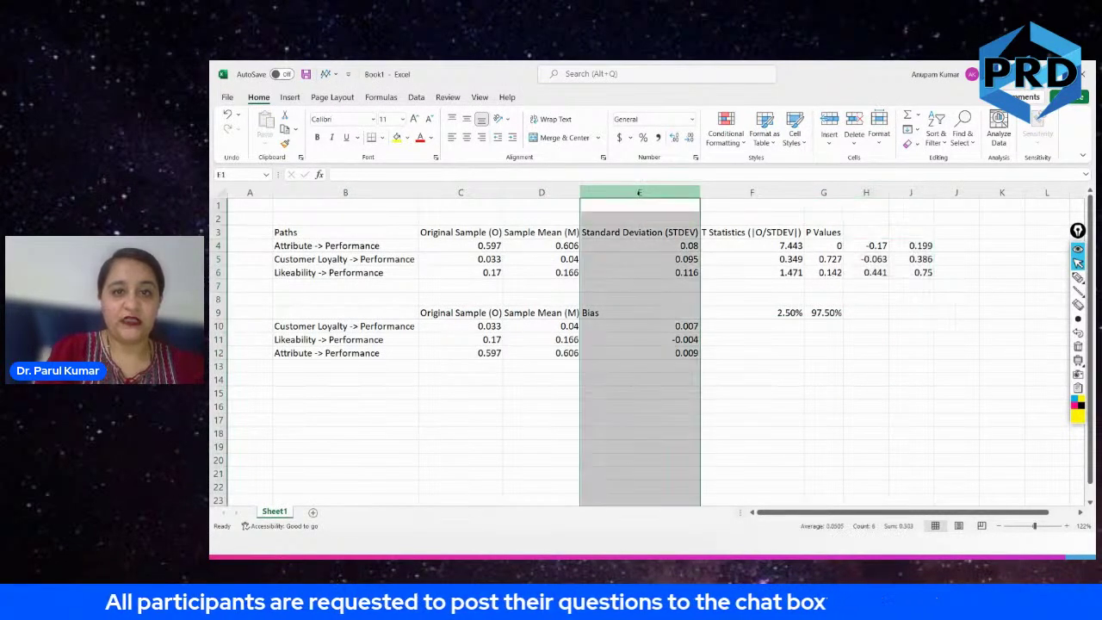
{"action": "left_click", "coordinate": [549, 191], "text": "ctrl"}
{"action": "right_click", "coordinate": [551, 193]}
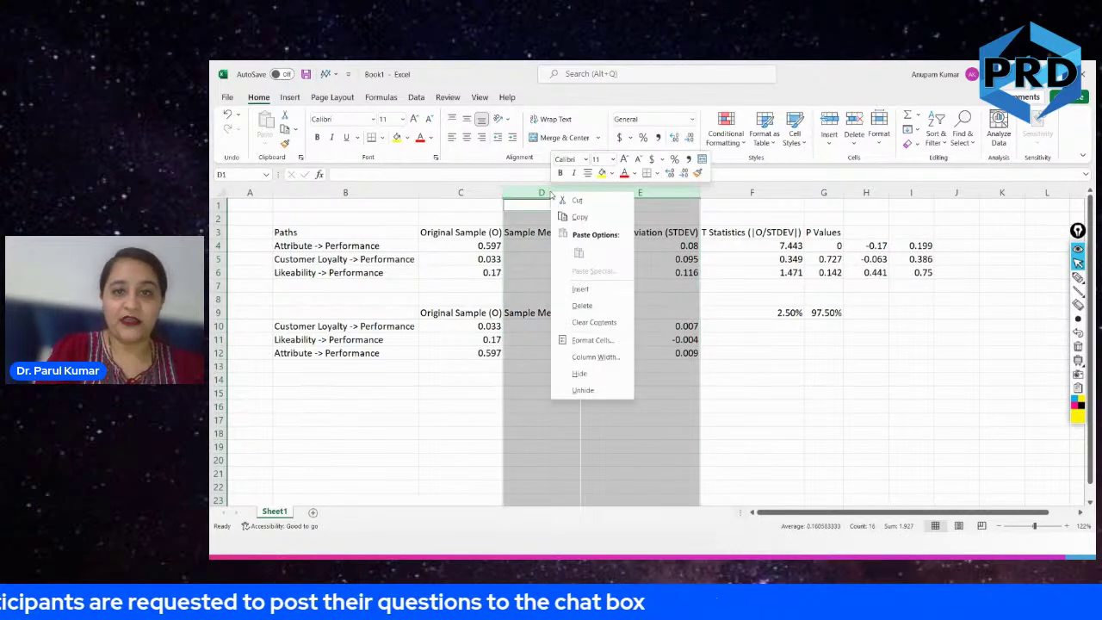
{"action": "left_click", "coordinate": [573, 306]}
Mark the Attribute -> Performance coefficient in C4 with two asterisks so it reads 0.597**.
{"action": "left_click", "coordinate": [578, 231]}
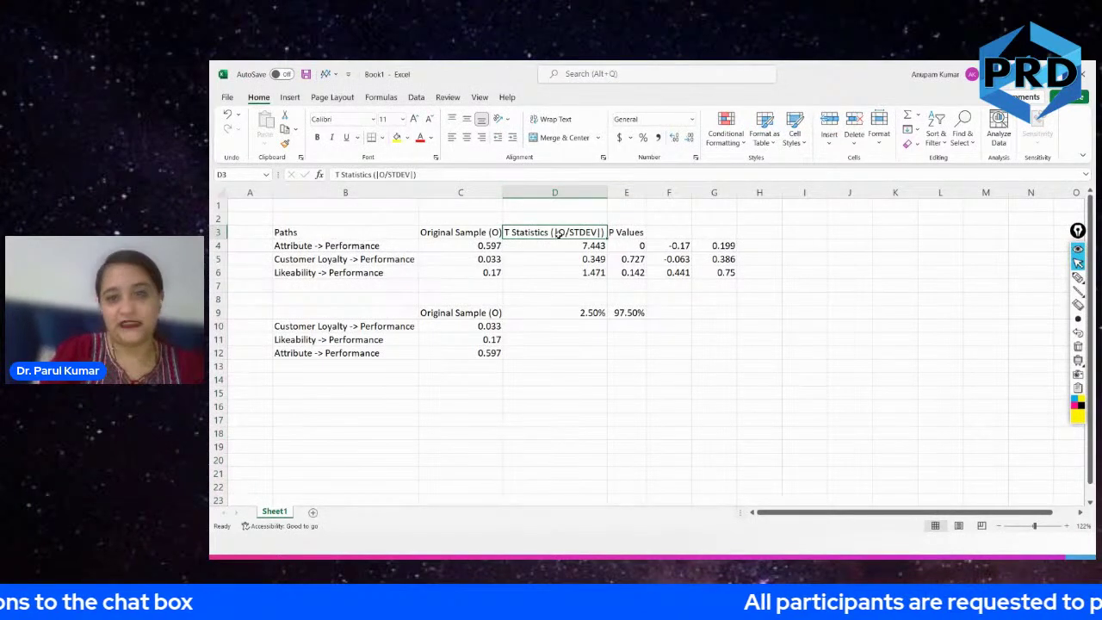
{"action": "double_click", "coordinate": [500, 246]}
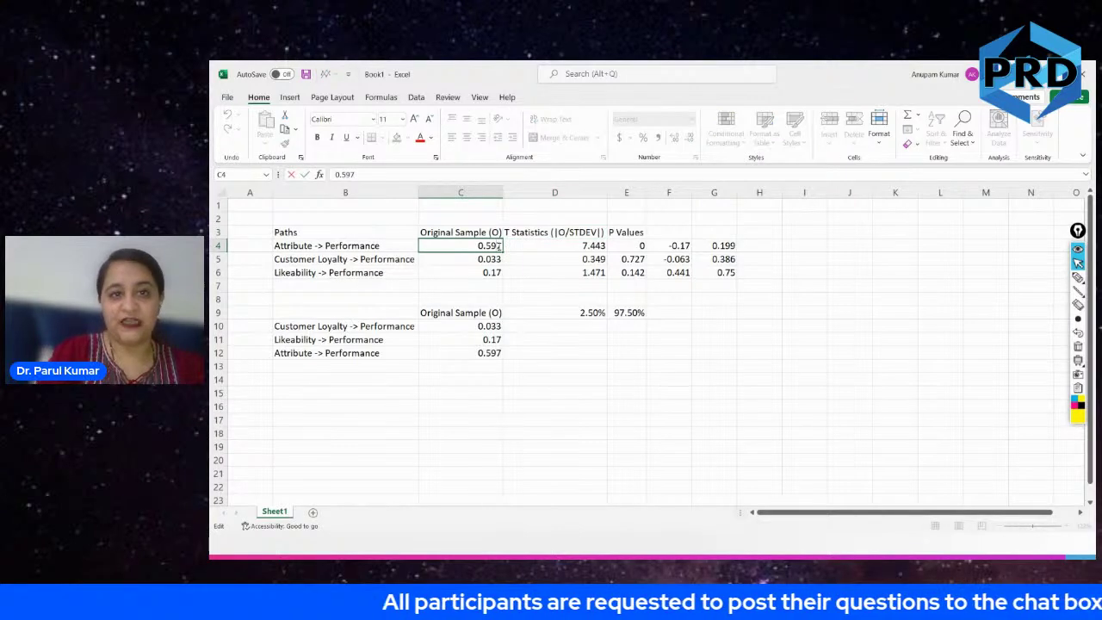
{"action": "type", "text": "**"}
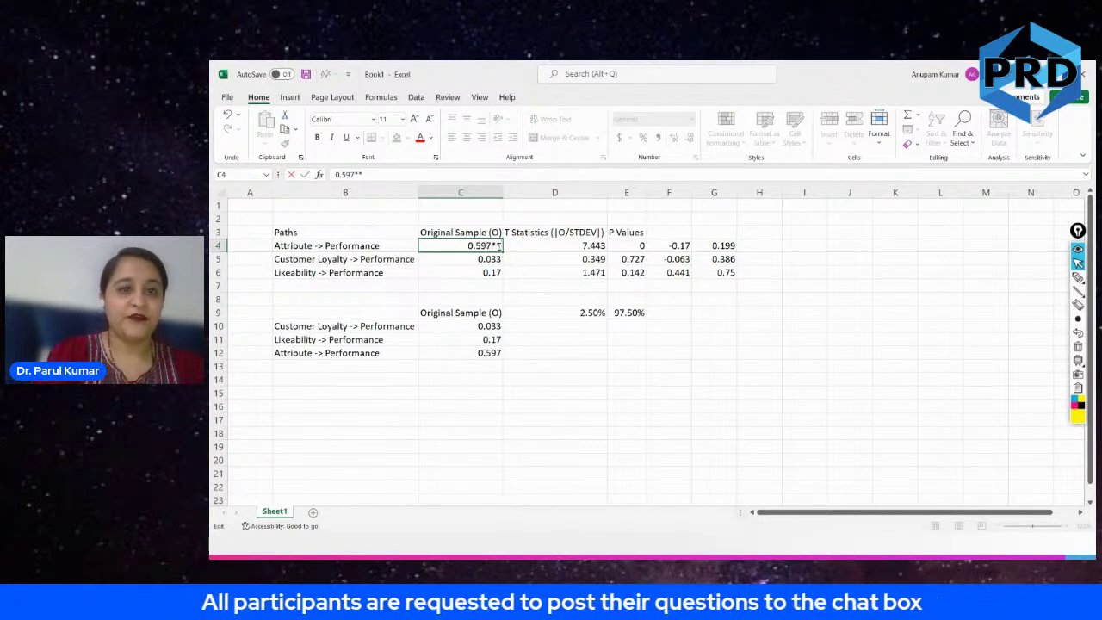
{"action": "double_click", "coordinate": [499, 258]}
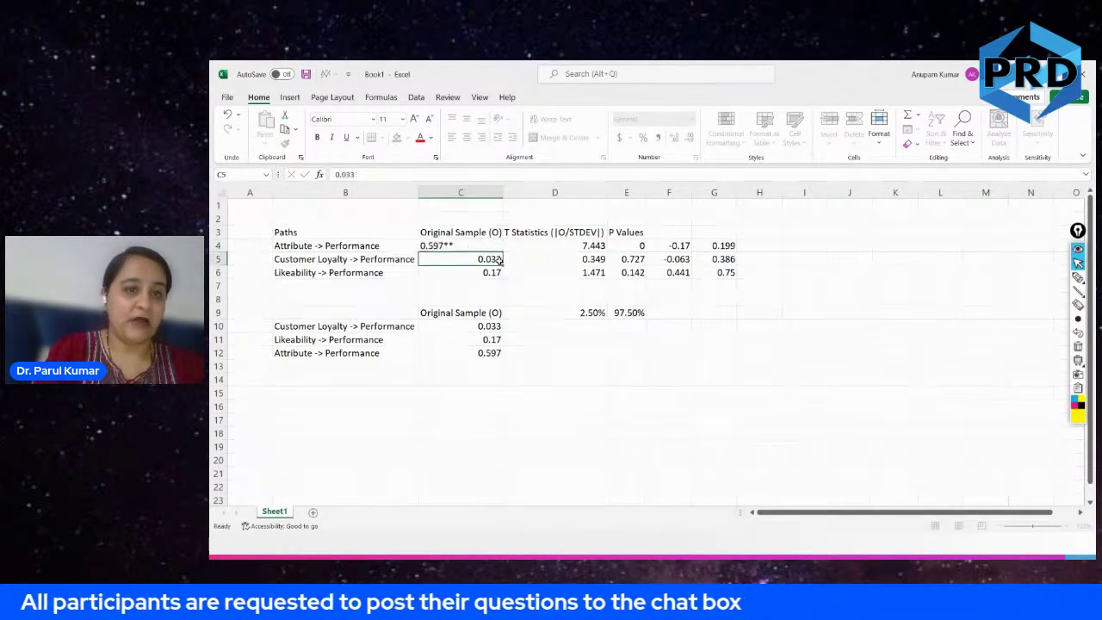
{"action": "left_click", "coordinate": [510, 269]}
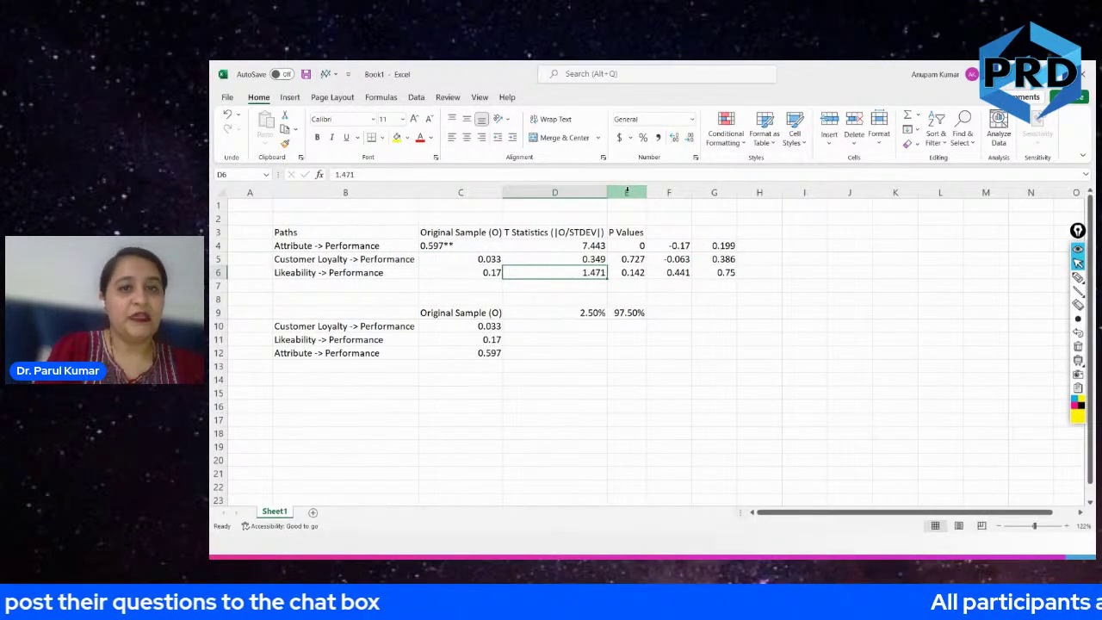
Delete the P Values column and head the two confidence bound columns BC CI (L) in E3 and BC CI (U) in F3.
{"action": "right_click", "coordinate": [627, 191]}
{"action": "left_click", "coordinate": [661, 304]}
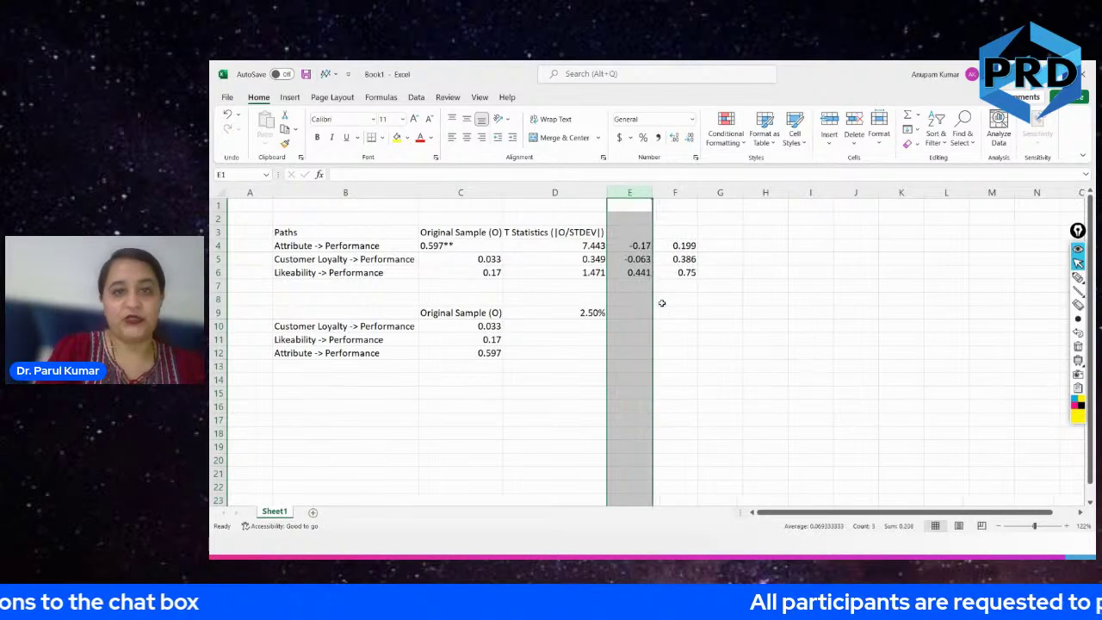
{"action": "left_click", "coordinate": [626, 233]}
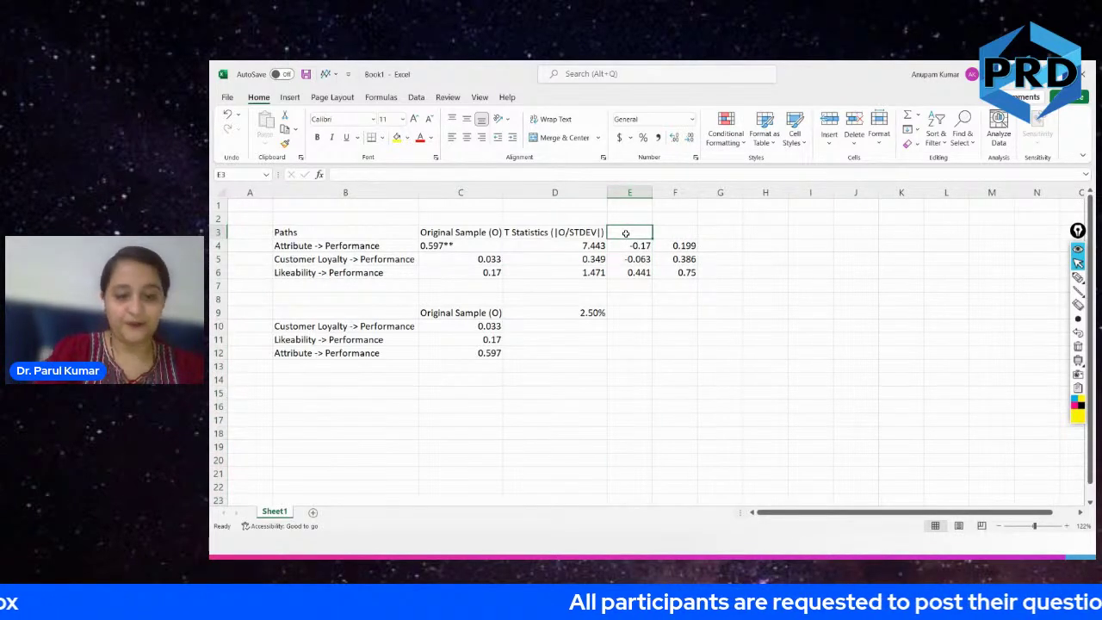
{"action": "type", "text": "BC CI"}
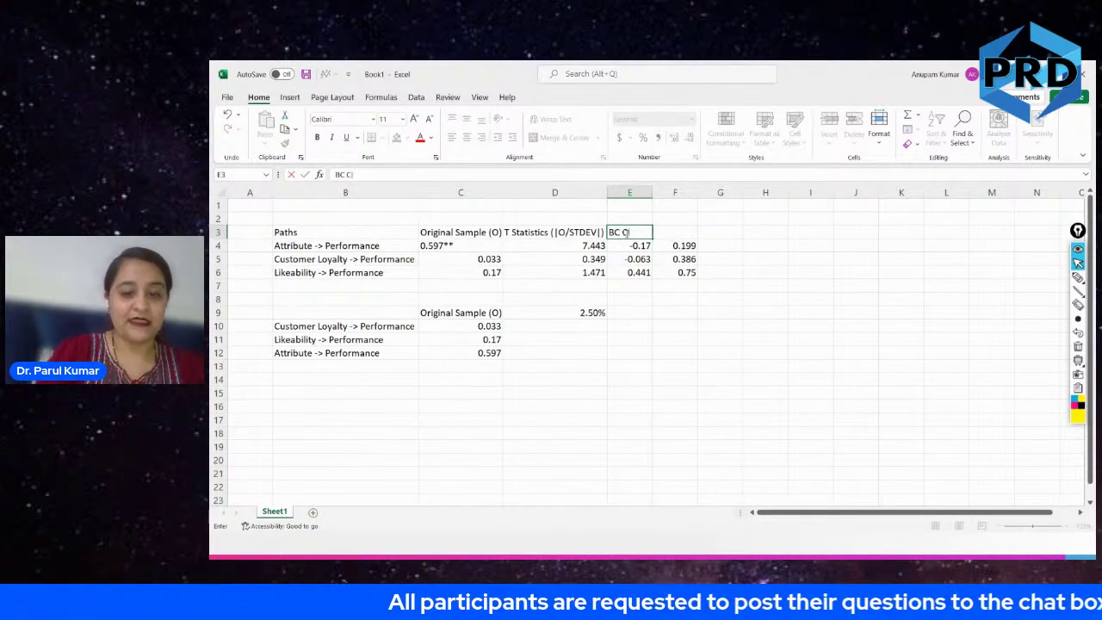
{"action": "type", "text": " (L"}
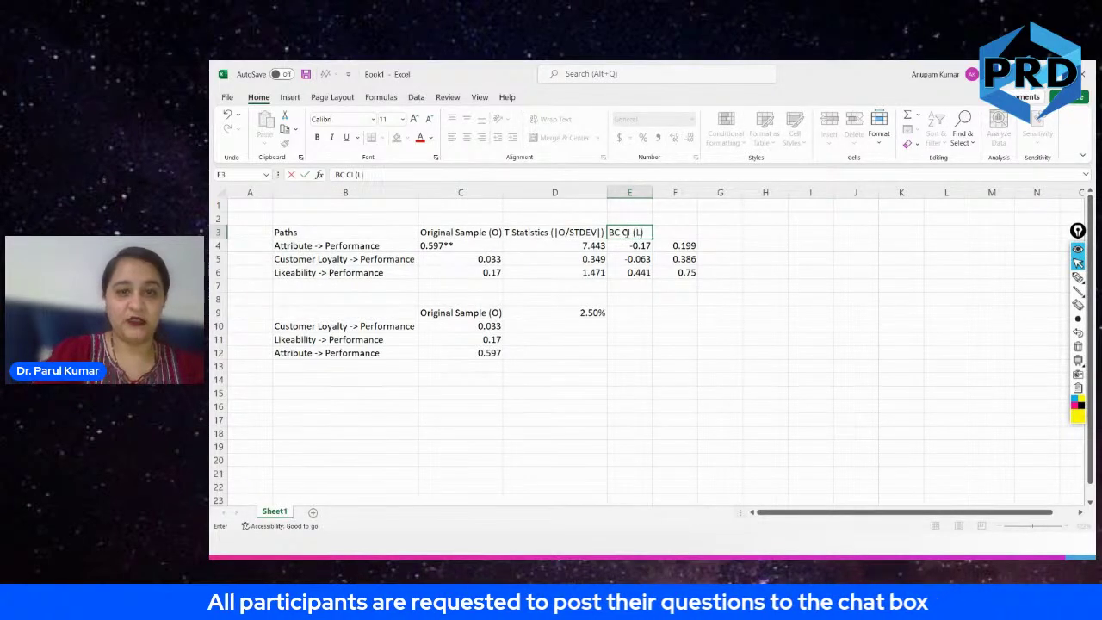
{"action": "type", "text": ")"}
{"action": "key", "text": "Tab"}
{"action": "type", "text": "BC CI"}
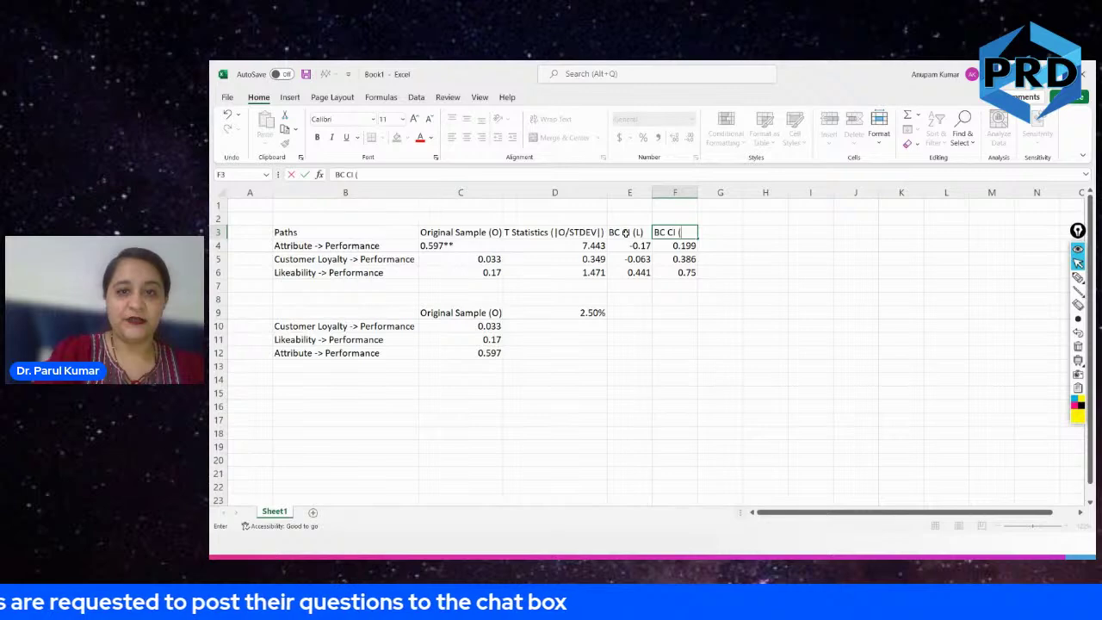
{"action": "type", "text": " (U)"}
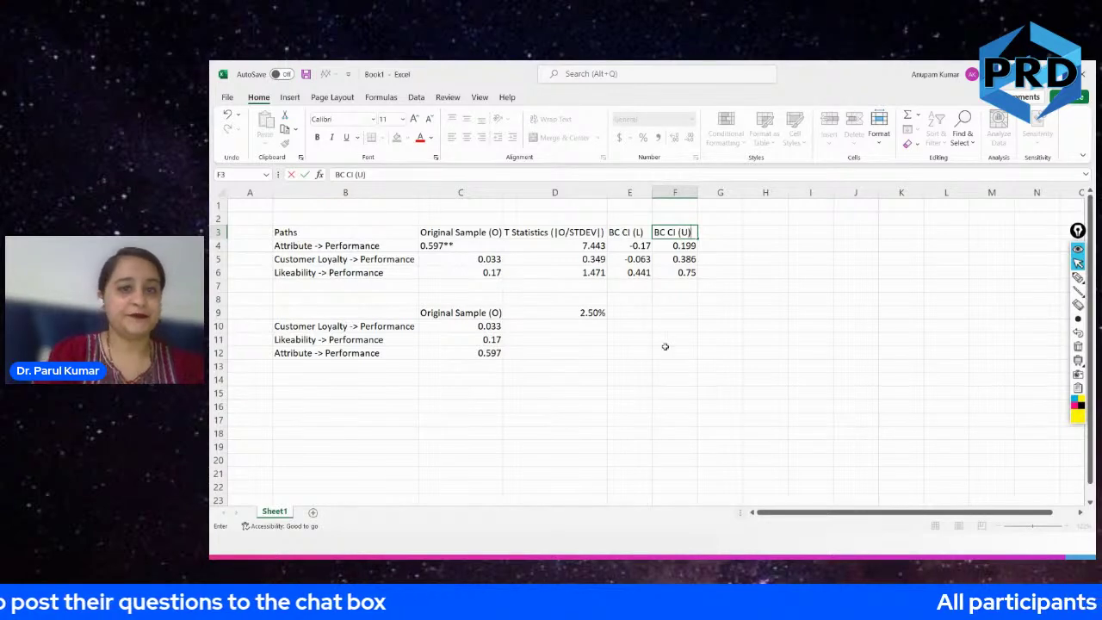
{"action": "left_click", "coordinate": [664, 349]}
Rename the coefficient heading in C3 to Beta and the heading in D3 to T statistics.
{"action": "left_click", "coordinate": [545, 235]}
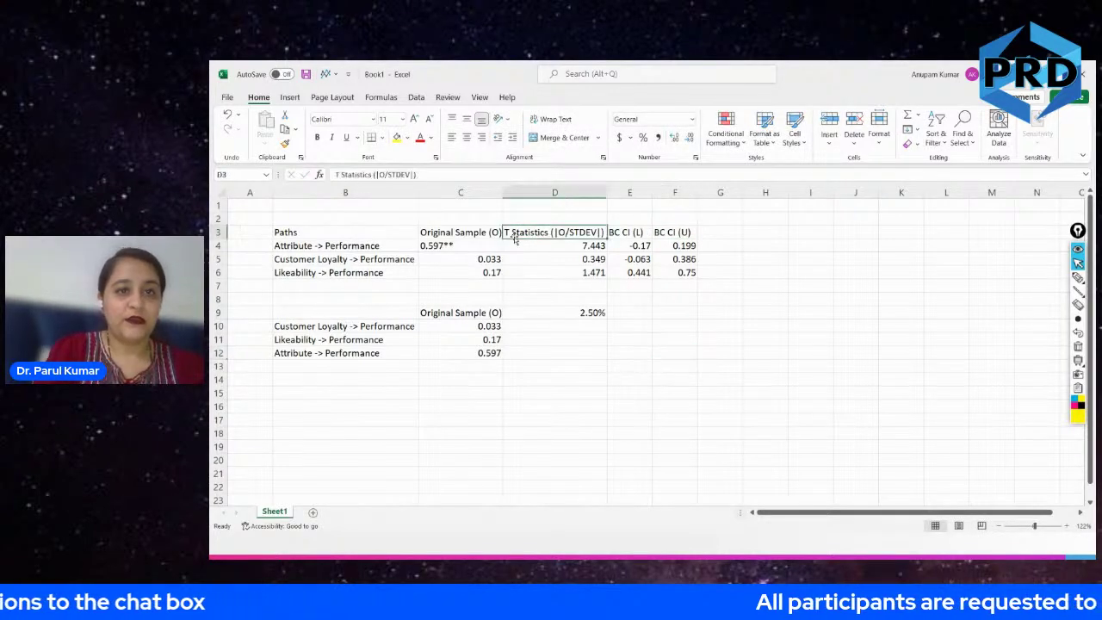
{"action": "left_click", "coordinate": [484, 234]}
{"action": "type", "text": "Beta"}
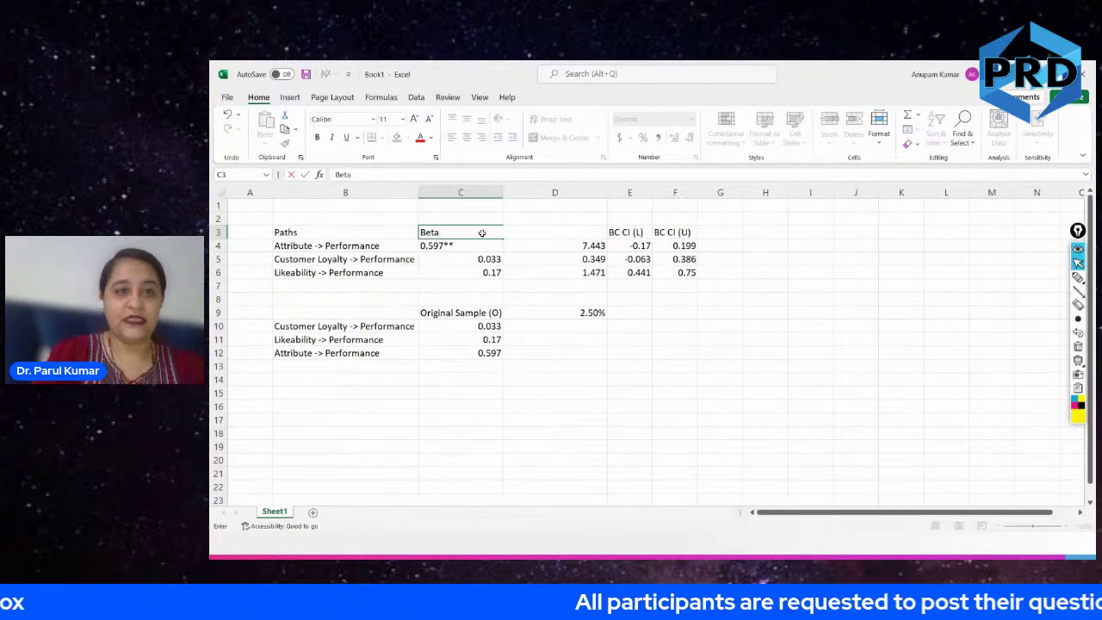
{"action": "key", "text": "Tab"}
{"action": "type", "text": "T stat"}
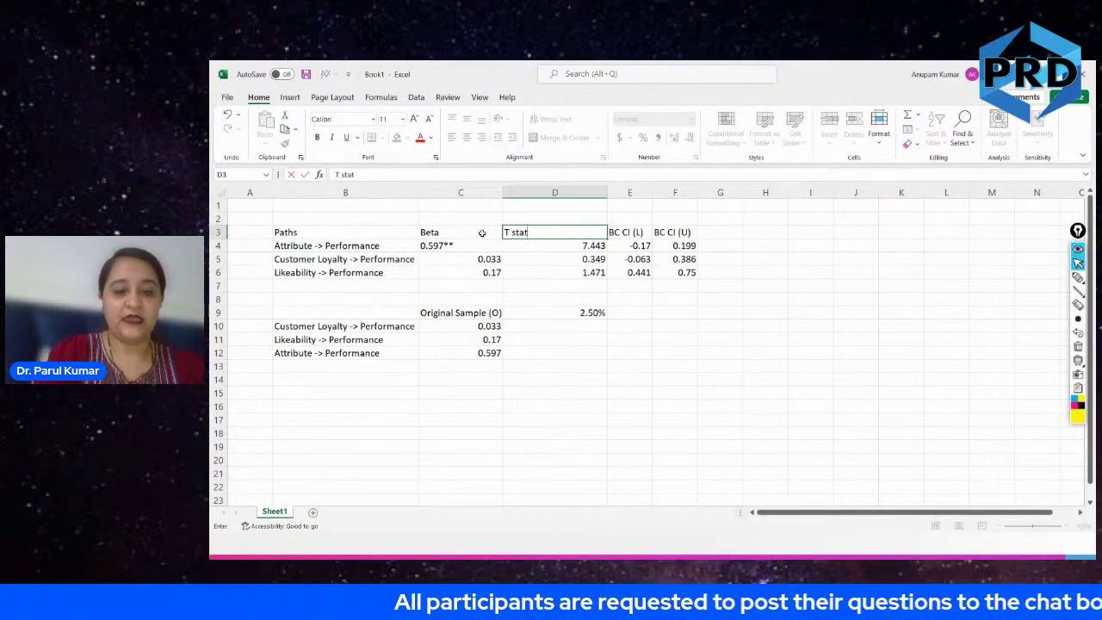
{"action": "type", "text": "istics"}
{"action": "key", "text": "Tab"}
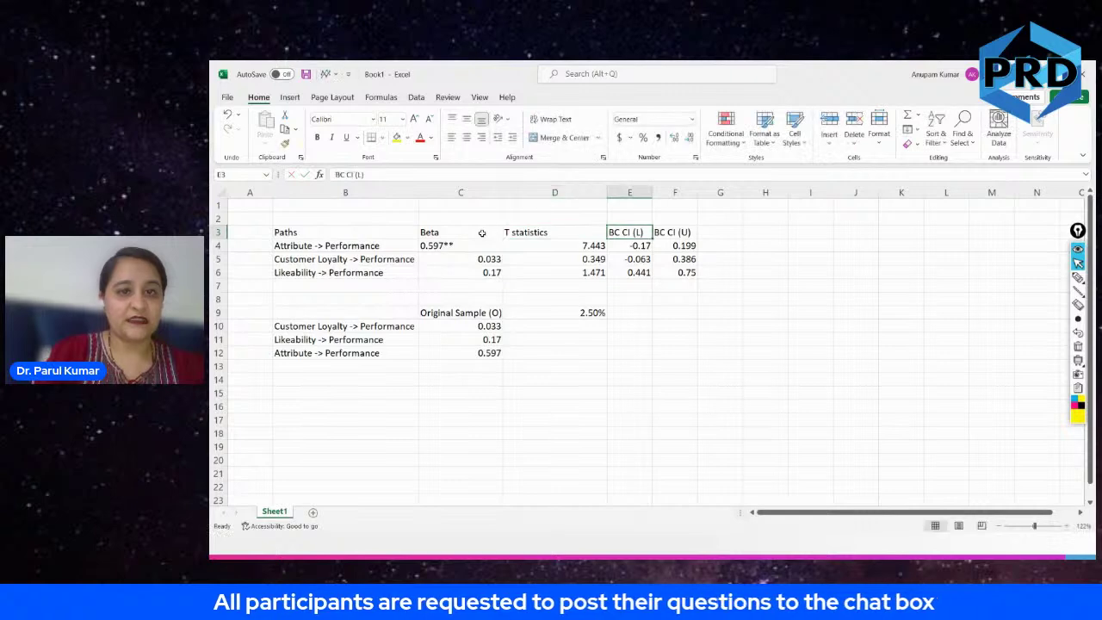
Apply all borders and left alignment to the results table B3:F6.
{"action": "left_click_drag", "start_coordinate": [288, 232], "coordinate": [689, 274]}
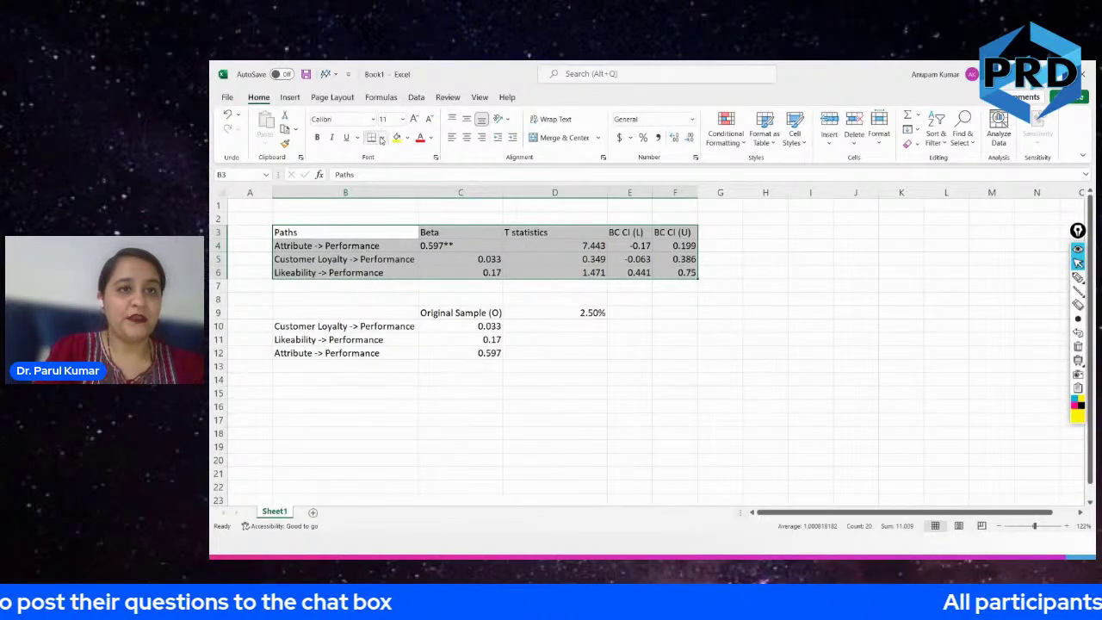
{"action": "left_click", "coordinate": [382, 138]}
{"action": "left_click", "coordinate": [385, 255]}
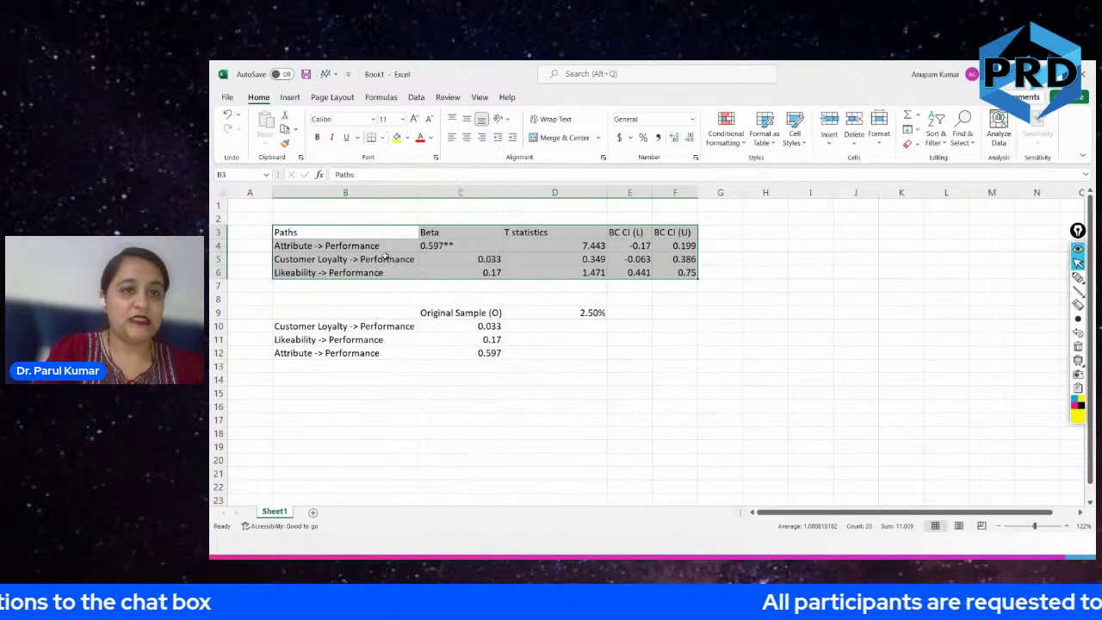
{"action": "left_click", "coordinate": [452, 140]}
Add the heading Result in cell G3, beside the BC CI (U) column.
{"action": "left_click", "coordinate": [712, 232]}
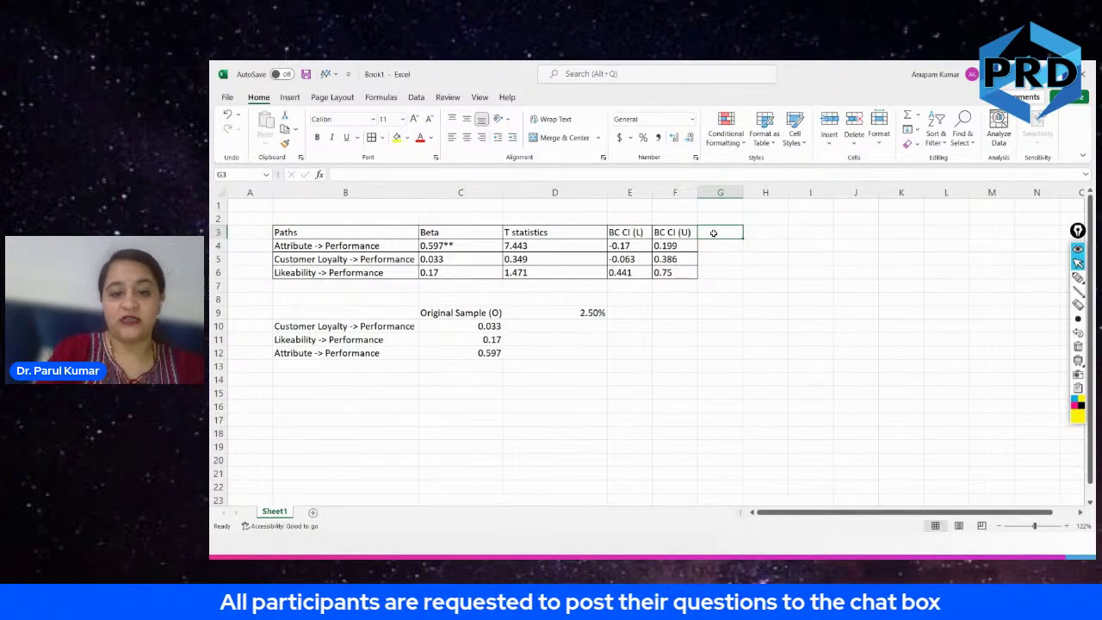
{"action": "type", "text": "Resuly"}
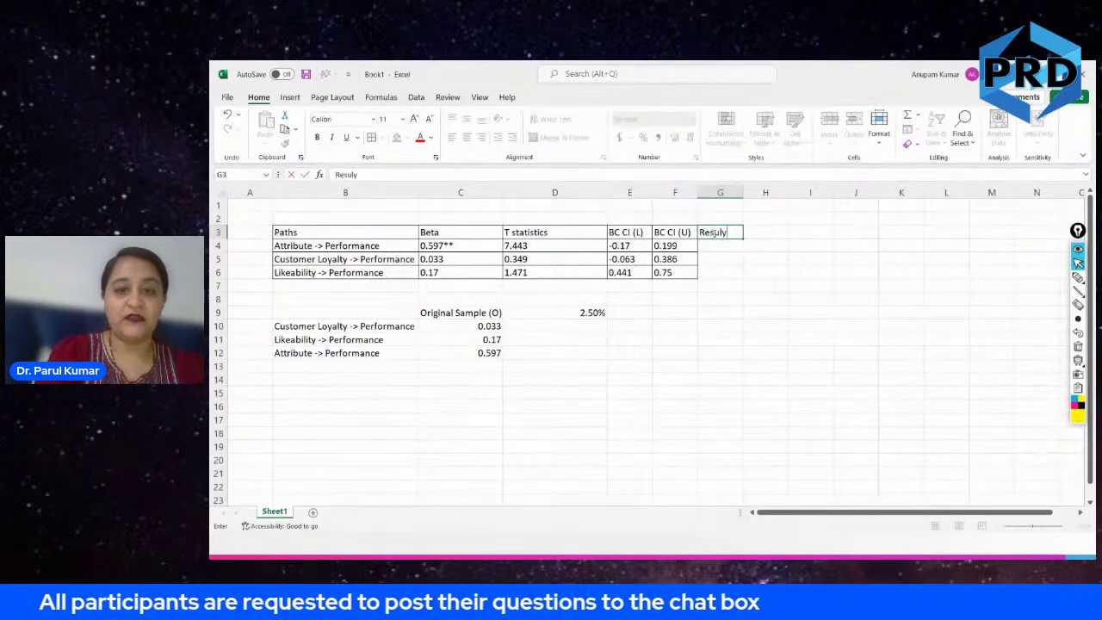
{"action": "key", "text": "BackSpace"}
{"action": "type", "text": "t/hypo"}
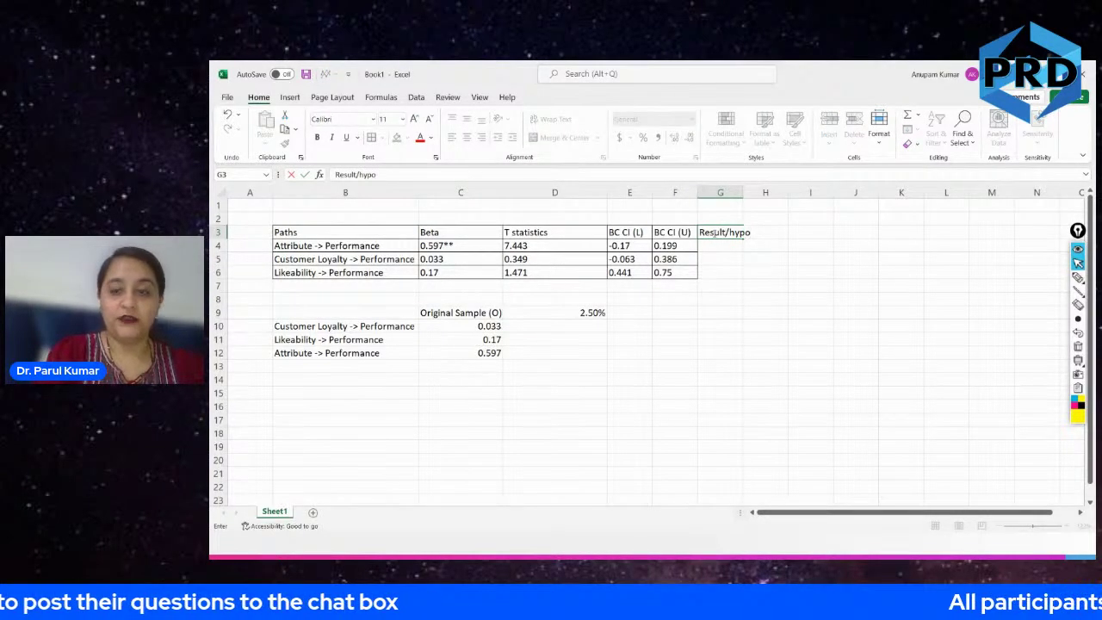
{"action": "key", "text": "BackSpace"}
{"action": "key", "text": "BackSpace"}
{"action": "key", "text": "BackSpace"}
{"action": "key", "text": "BackSpace"}
{"action": "key", "text": "BackSpace"}
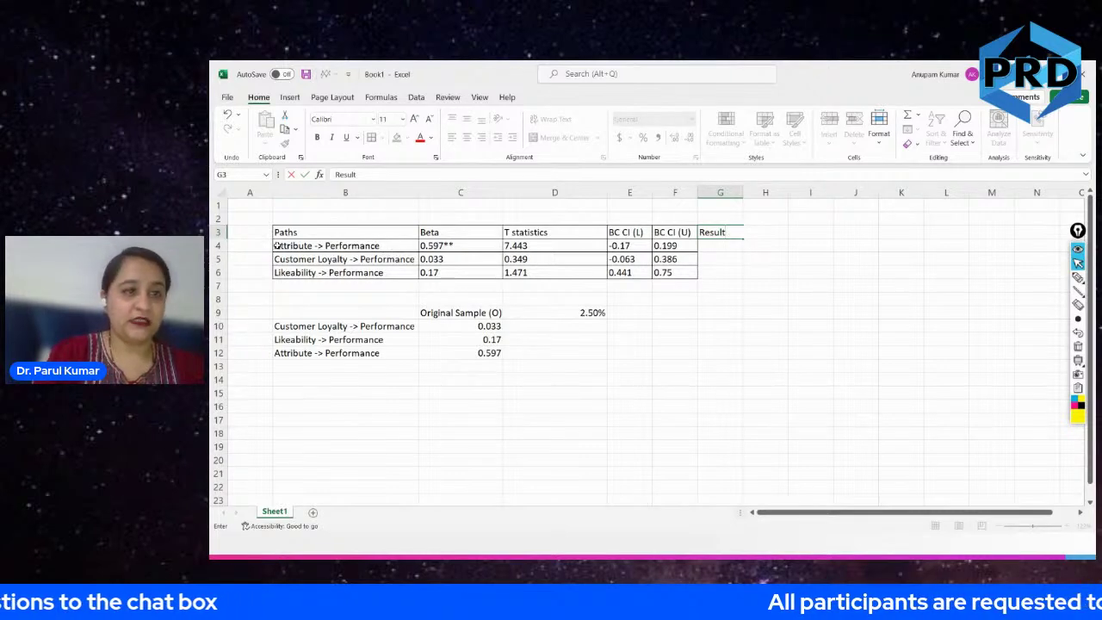
Fill column A with the heading Hypo in A3 and the labels H1, H2 and H3 in A4:A6.
{"action": "left_click", "coordinate": [249, 234]}
{"action": "type", "text": "Hypo"}
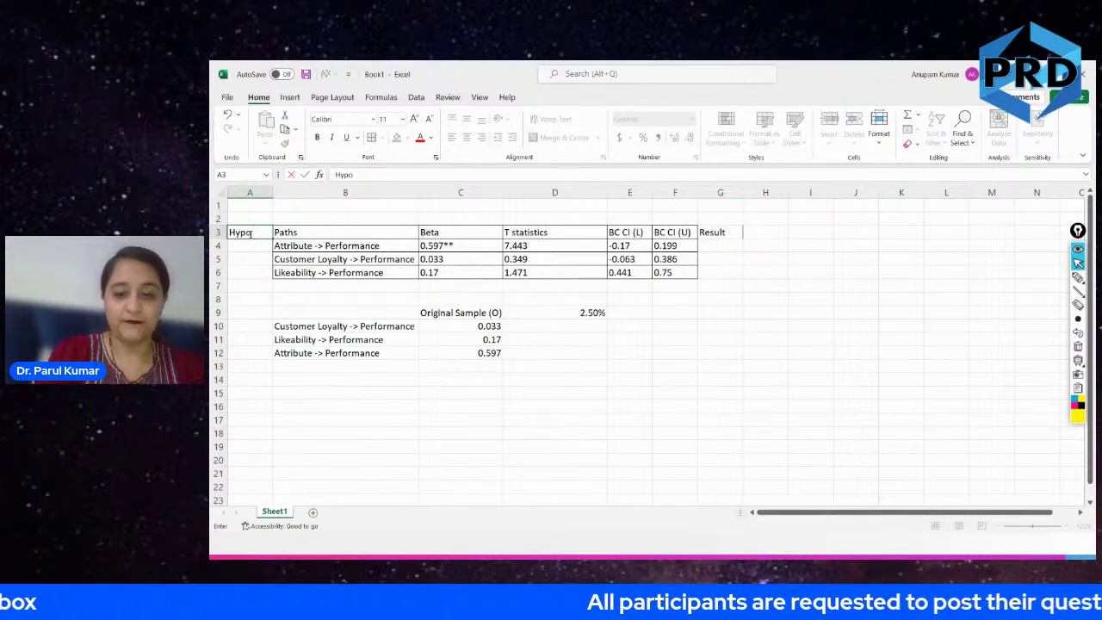
{"action": "key", "text": "Return"}
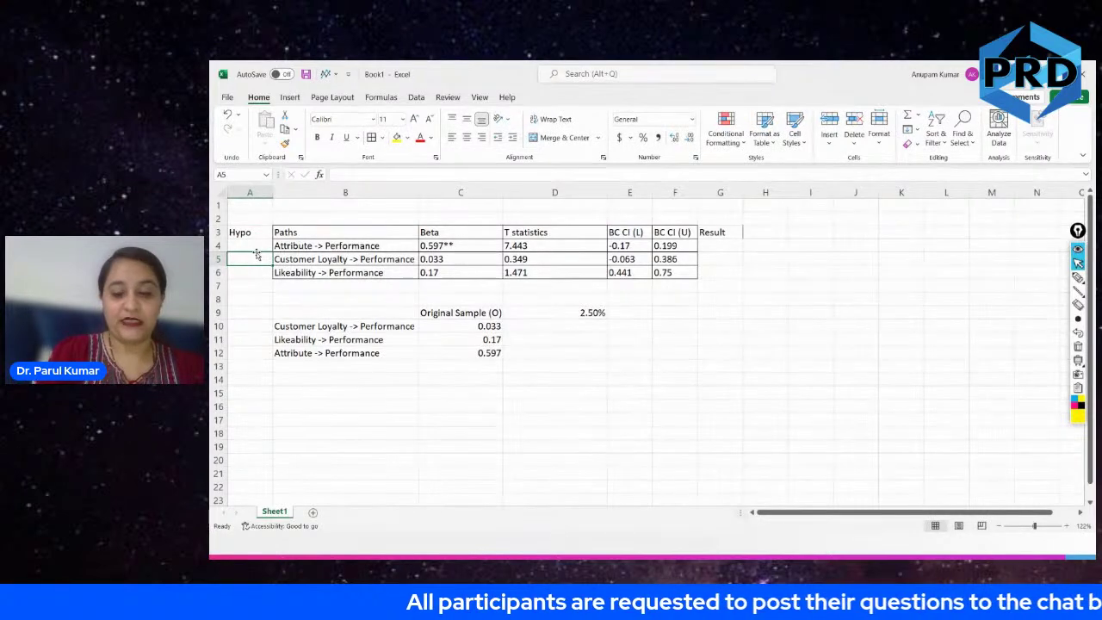
{"action": "type", "text": "H1"}
{"action": "key", "text": "Return"}
{"action": "type", "text": "H2"}
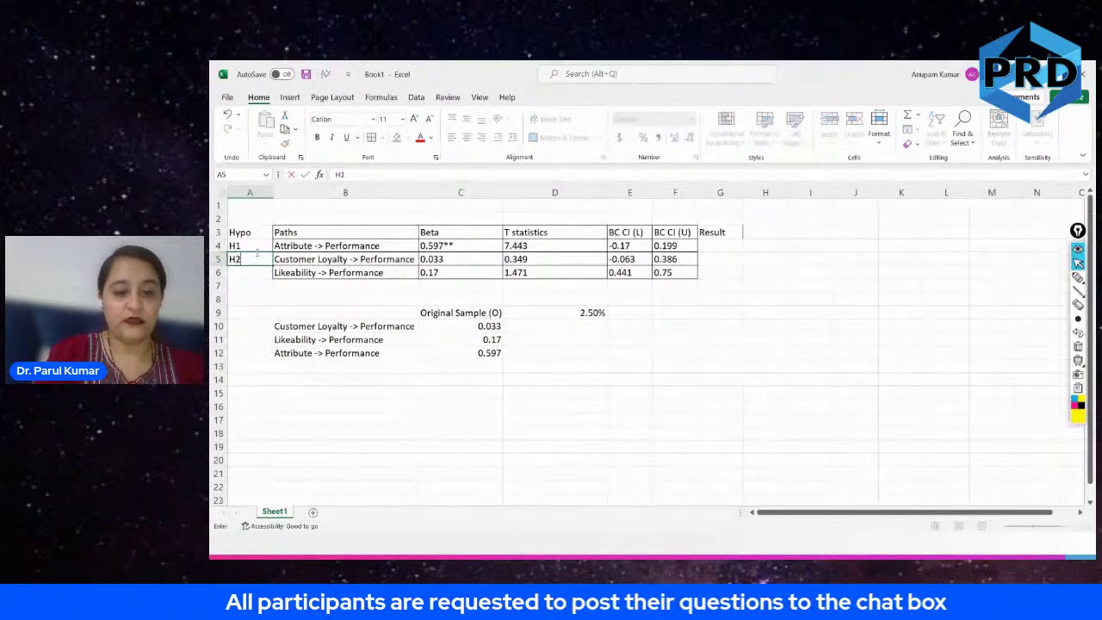
{"action": "key", "text": "Return"}
{"action": "type", "text": "H3"}
{"action": "key", "text": "Tab"}
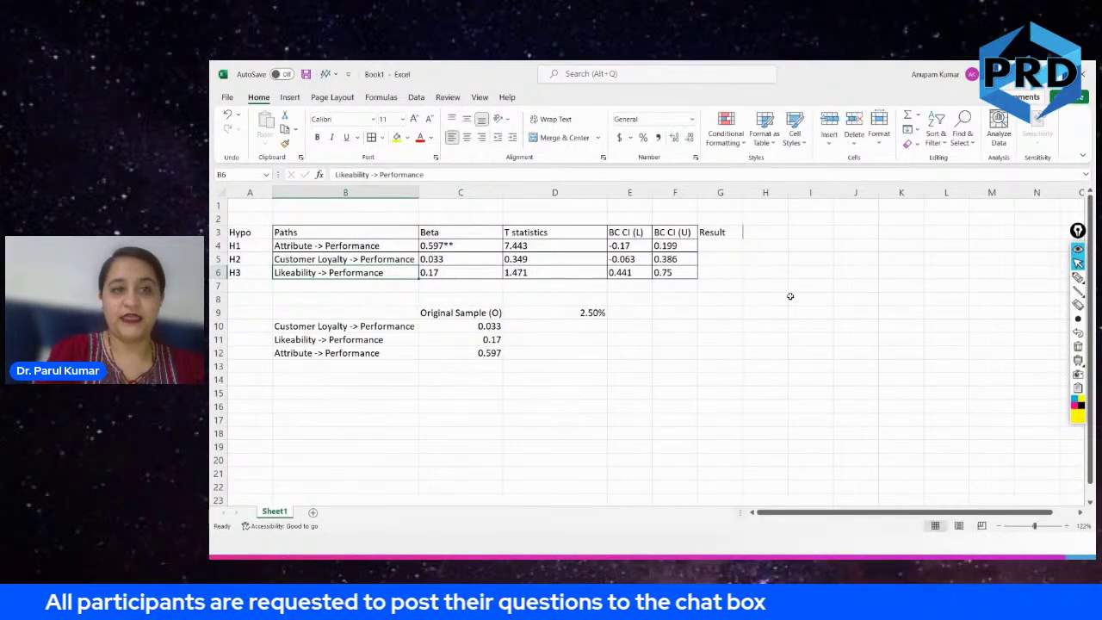
Enter the result Fail to reject for H1 in G4 and Reject for H2 and H3 in G5:G6.
{"action": "left_click", "coordinate": [718, 244]}
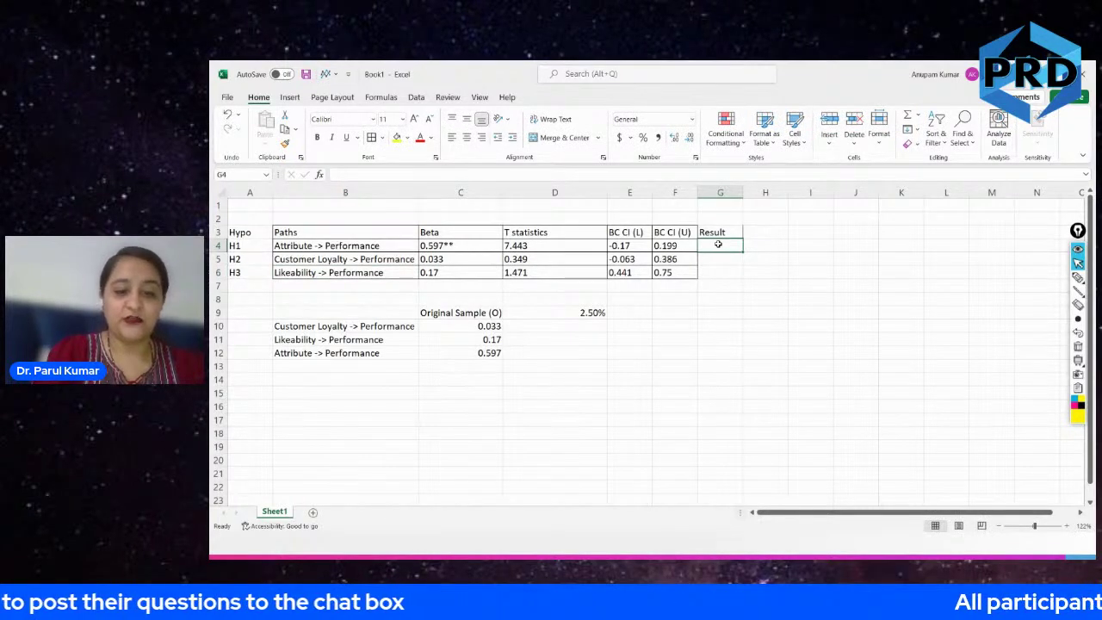
{"action": "type", "text": "Fail t"}
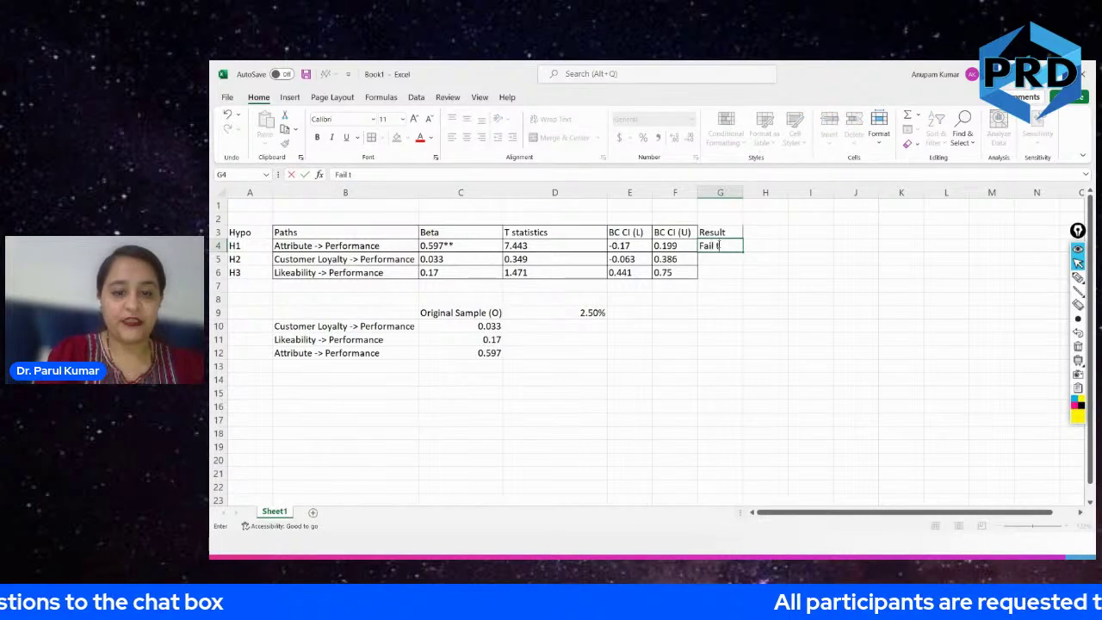
{"action": "type", "text": "o reject"}
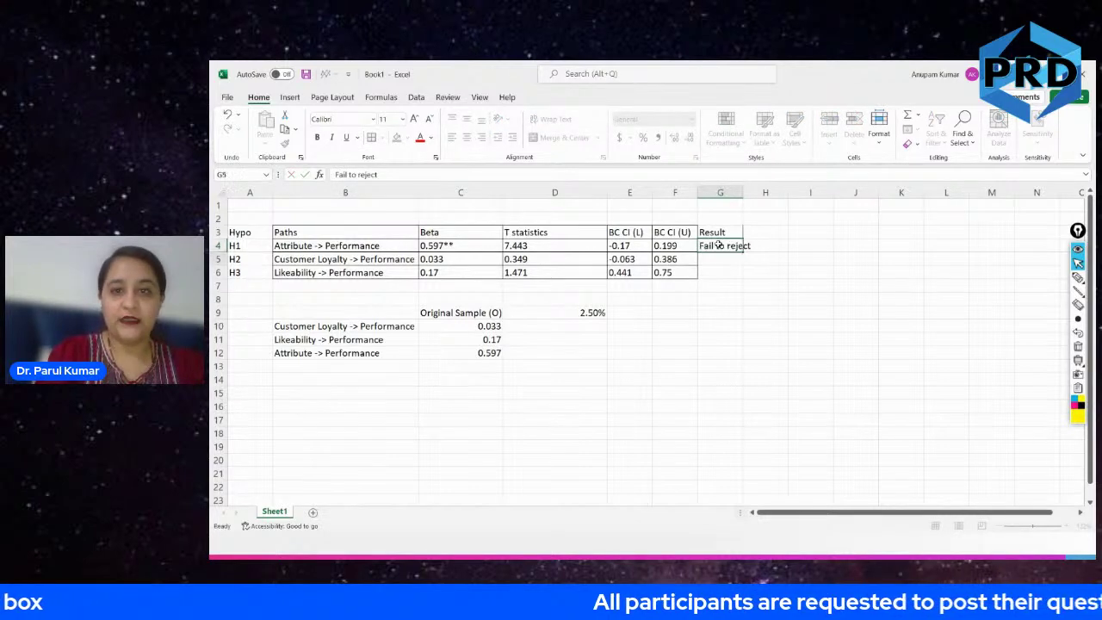
{"action": "key", "text": "Return"}
{"action": "type", "text": "Reject"}
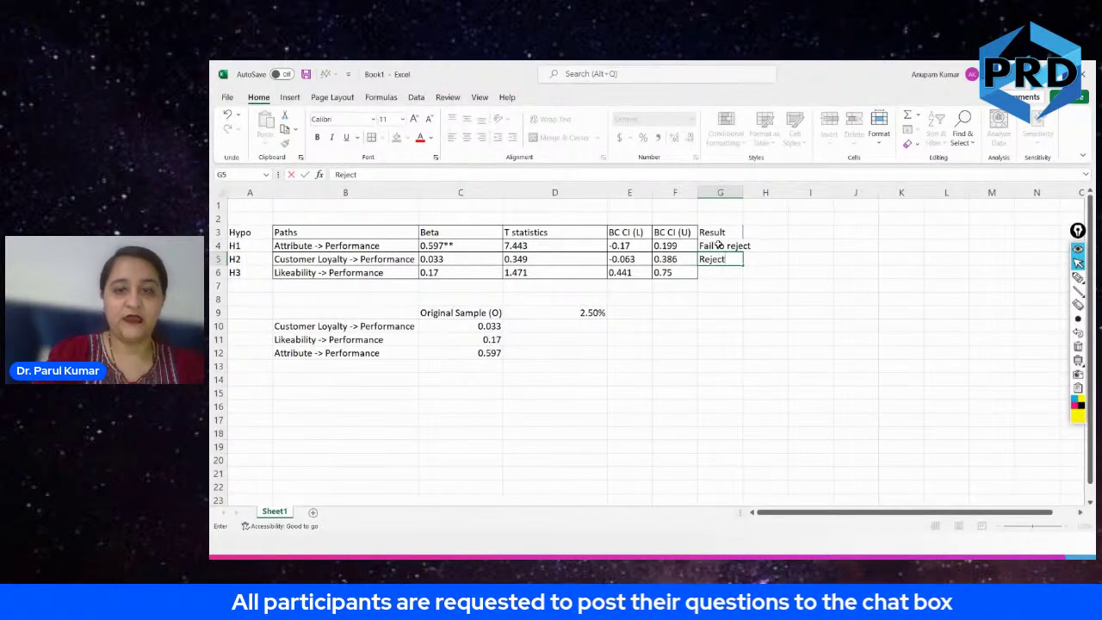
{"action": "key", "text": "Return"}
{"action": "key", "text": "Up"}
{"action": "key", "text": "ctrl+c"}
{"action": "key", "text": "Down"}
{"action": "key", "text": "ctrl+v"}
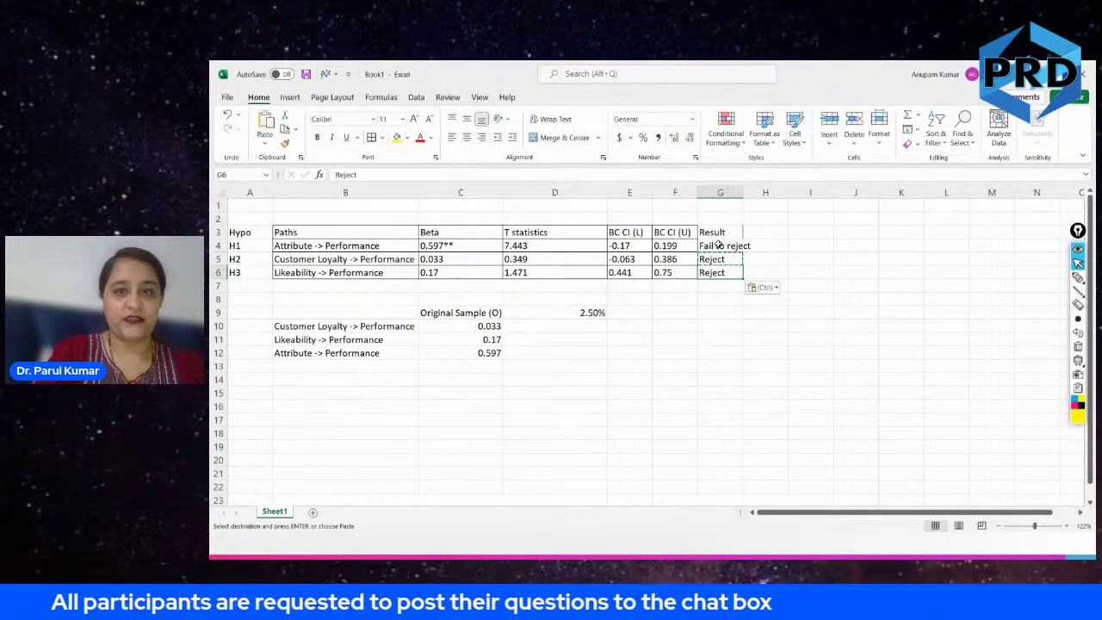
{"action": "key", "text": "Up"}
Fit column G to its contents and apply all borders to the whole table A3:G6.
{"action": "left_click", "coordinate": [765, 247]}
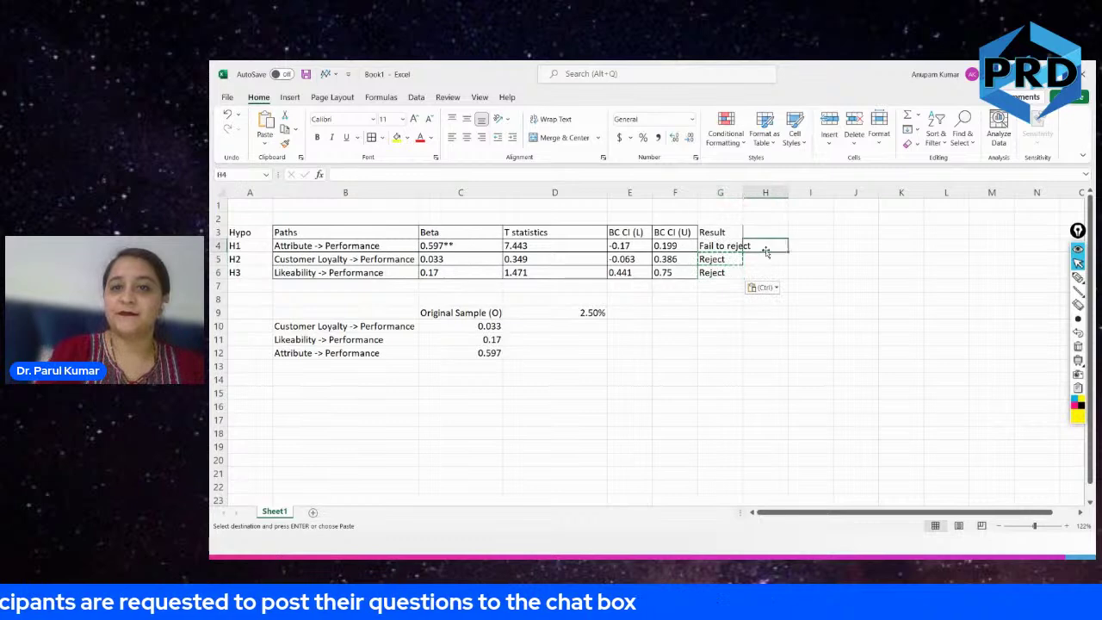
{"action": "double_click", "coordinate": [742, 191]}
{"action": "left_click_drag", "start_coordinate": [257, 231], "coordinate": [739, 275]}
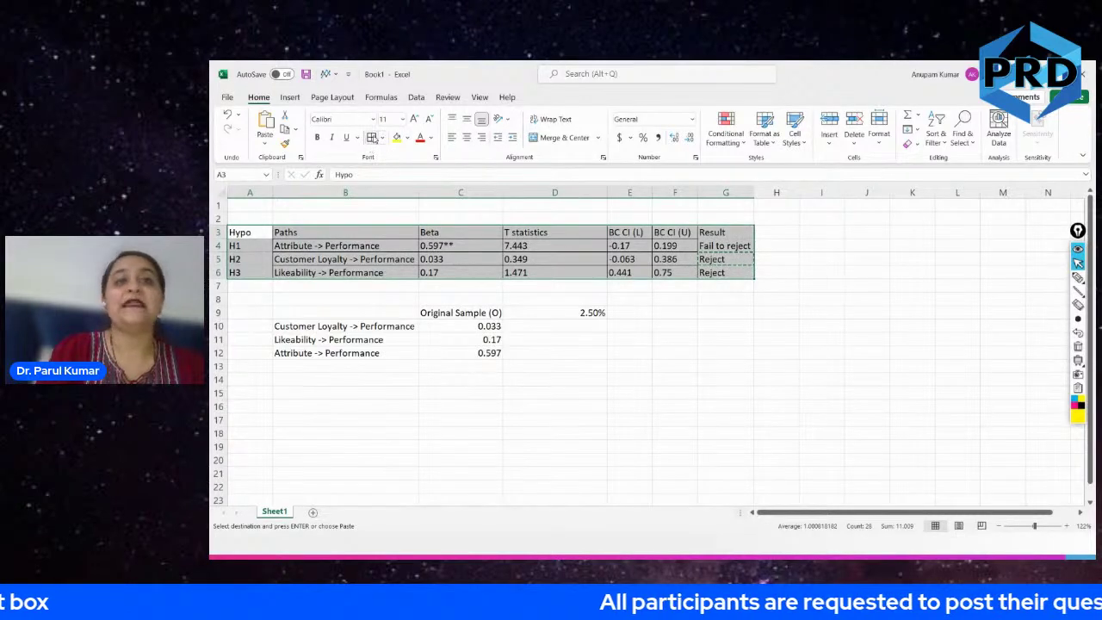
{"action": "left_click", "coordinate": [372, 137]}
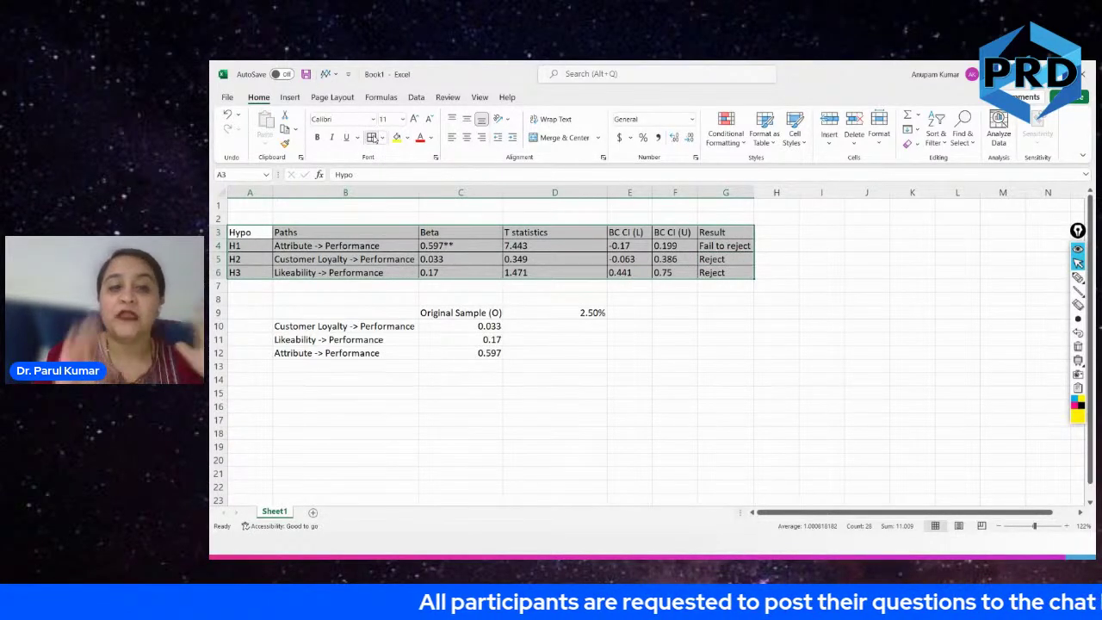
Clear the leftover confidence interval table in B9:D12.
{"action": "key", "text": "XF86AudioLowerVolume"}
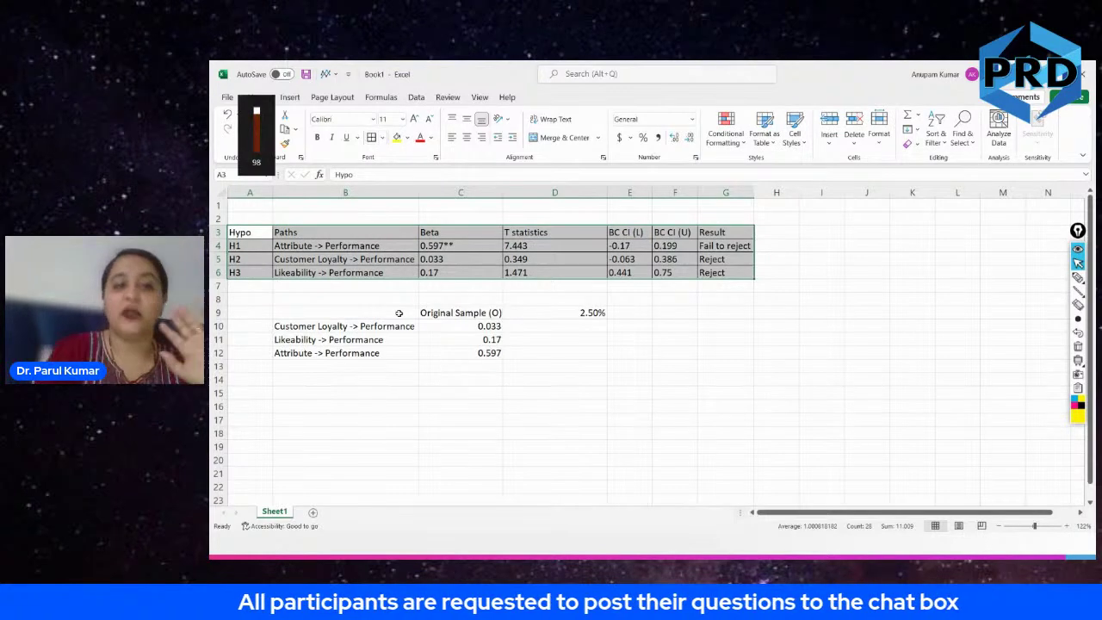
{"action": "left_click_drag", "start_coordinate": [392, 311], "coordinate": [585, 361]}
{"action": "key", "text": "Delete"}
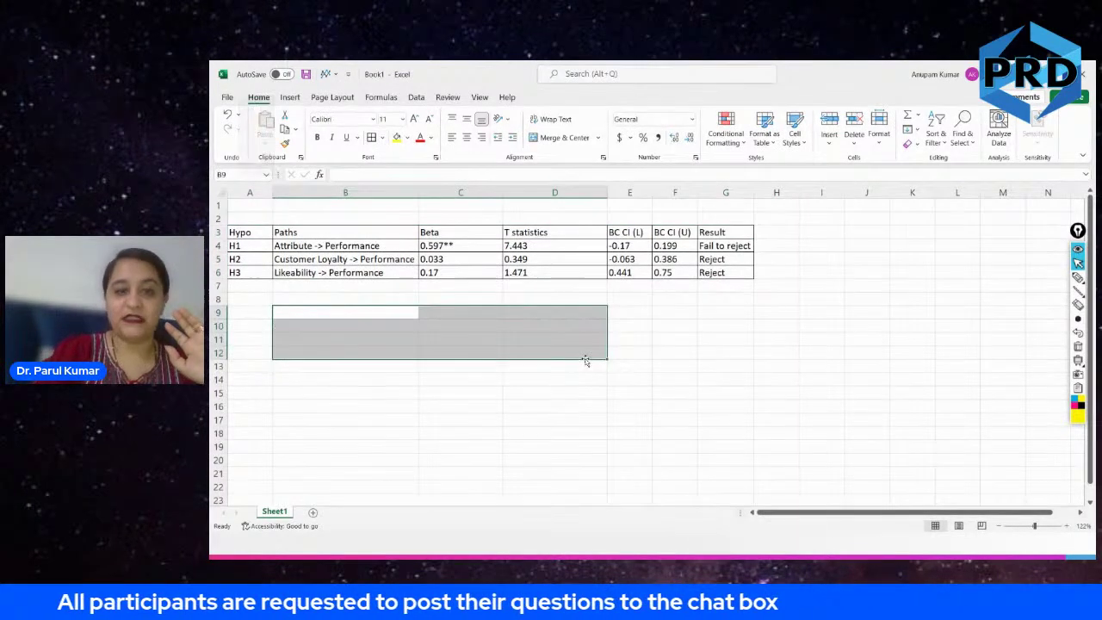
Add the title Structural model above the hypothesis table in B2.
{"action": "left_click", "coordinate": [564, 418]}
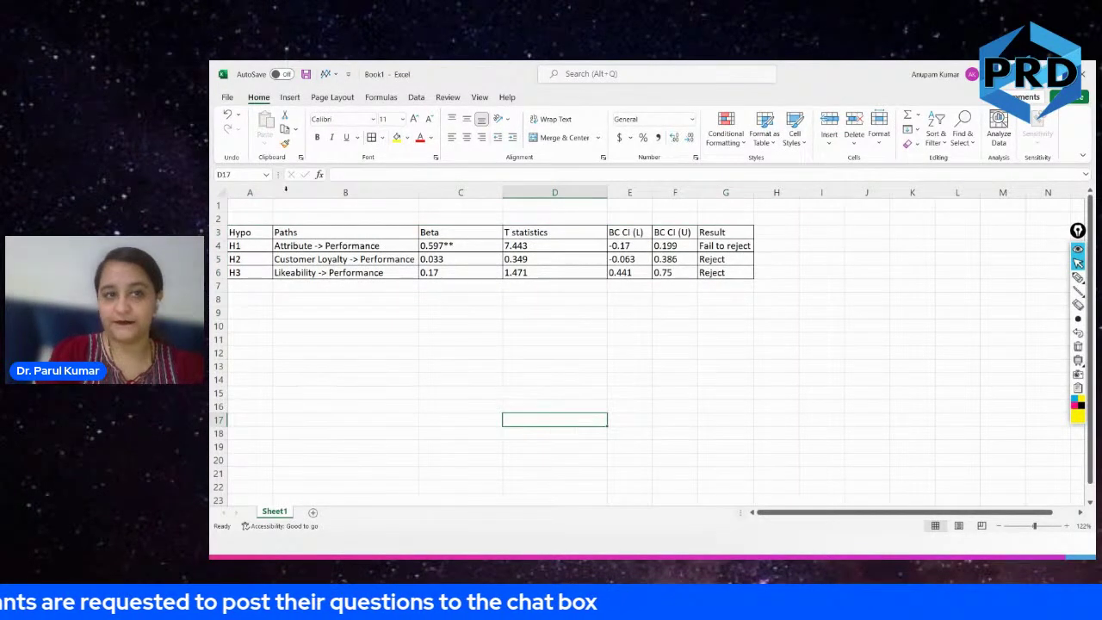
{"action": "left_click", "coordinate": [308, 219]}
{"action": "type", "text": "S"}
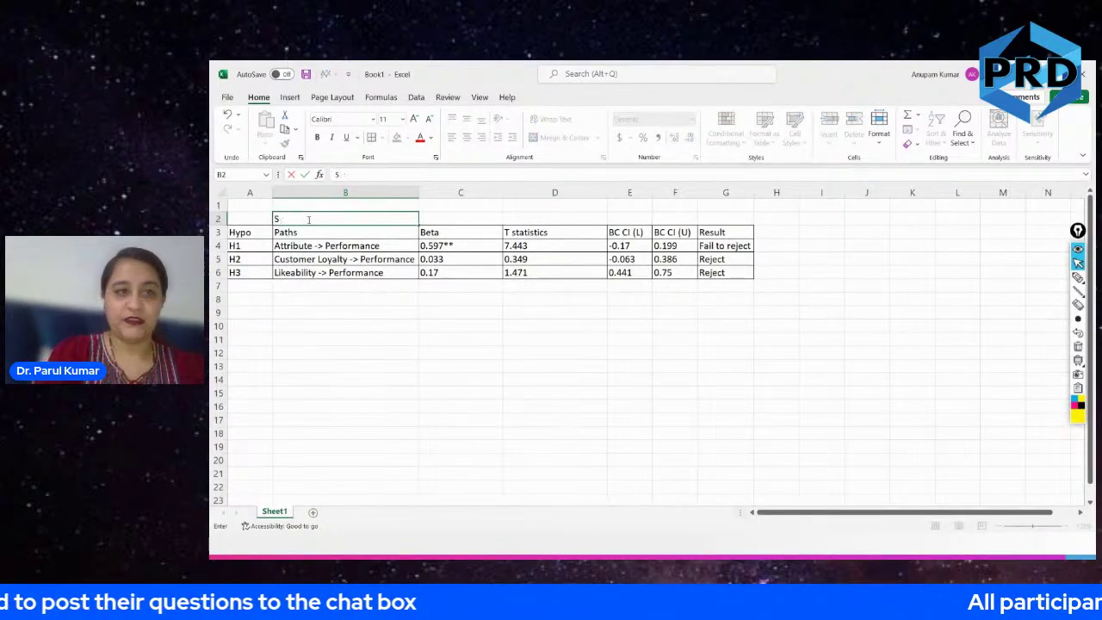
{"action": "type", "text": "yructural model"}
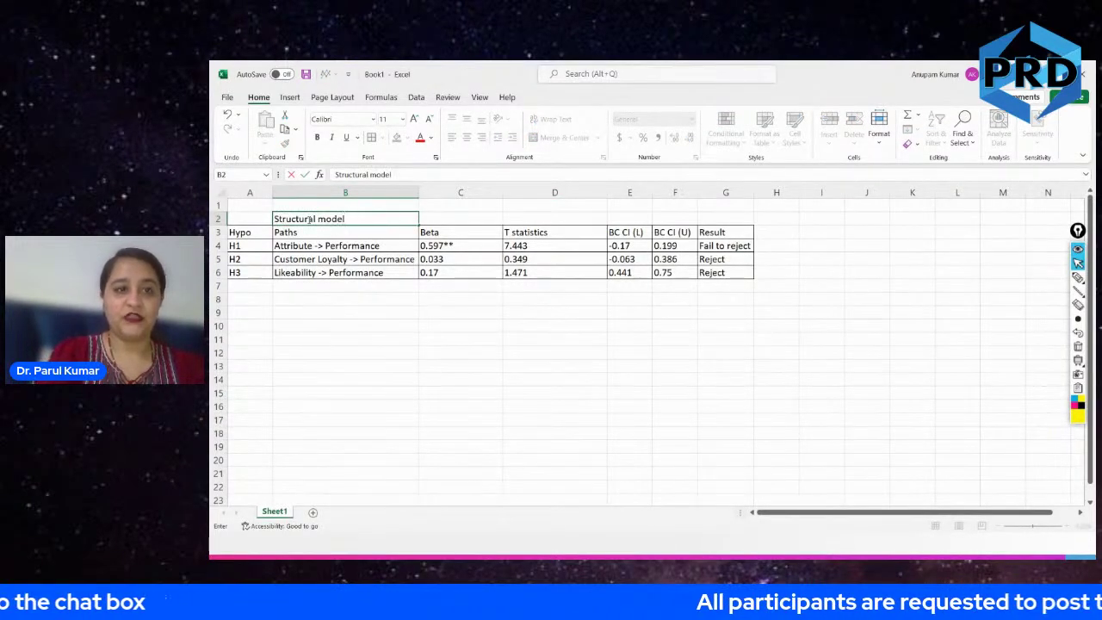
Enter the row label R square in B7, directly below the Likeability path.
{"action": "left_click", "coordinate": [329, 285]}
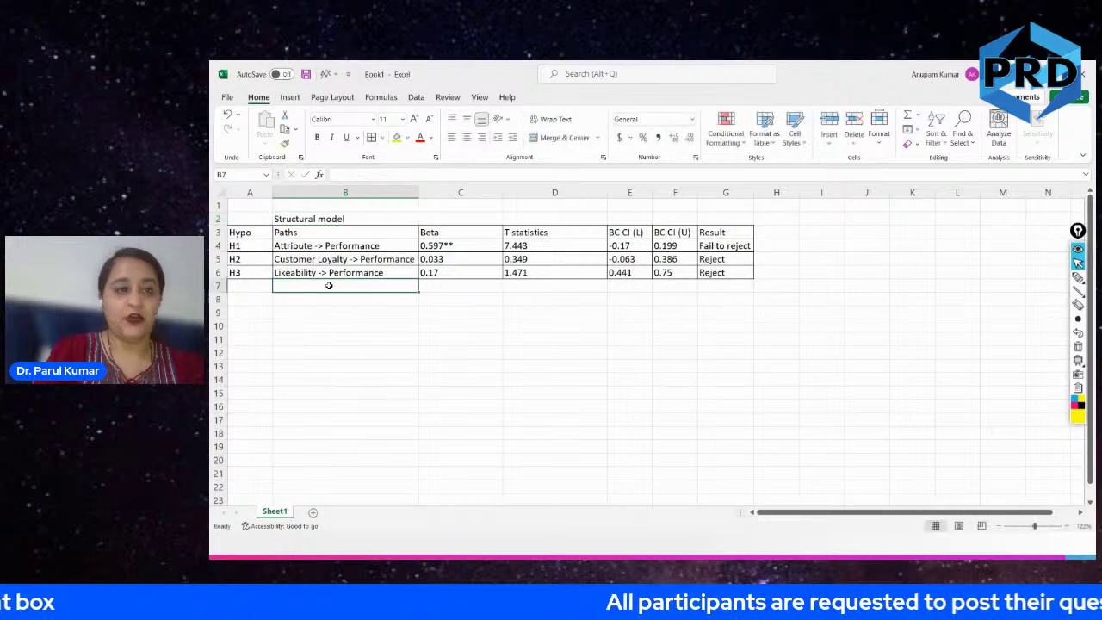
{"action": "type", "text": "R"}
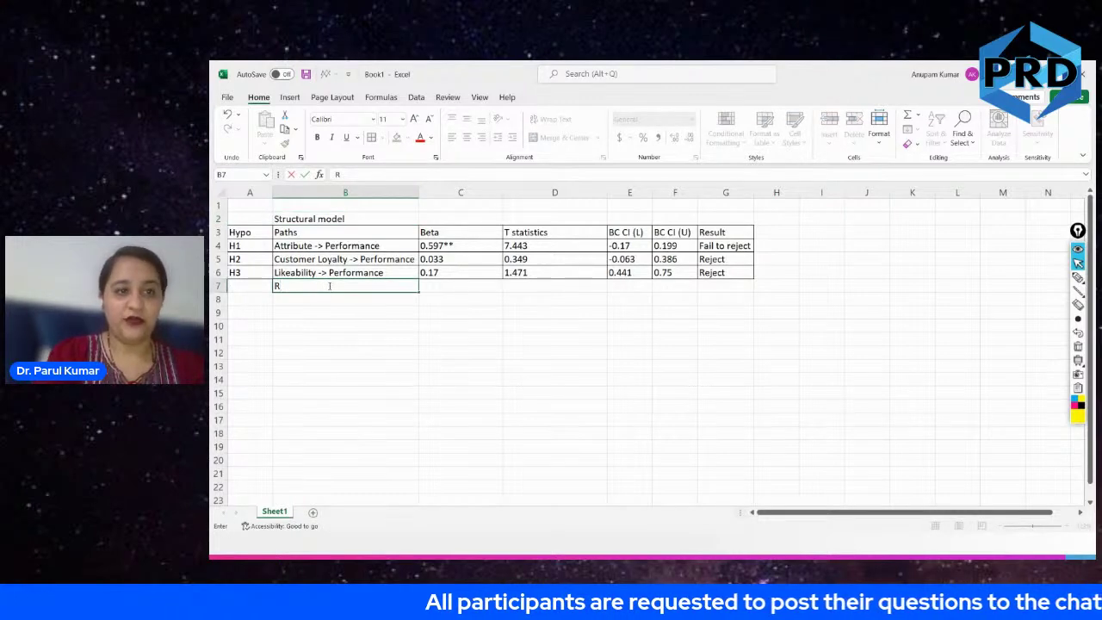
{"action": "type", "text": " square"}
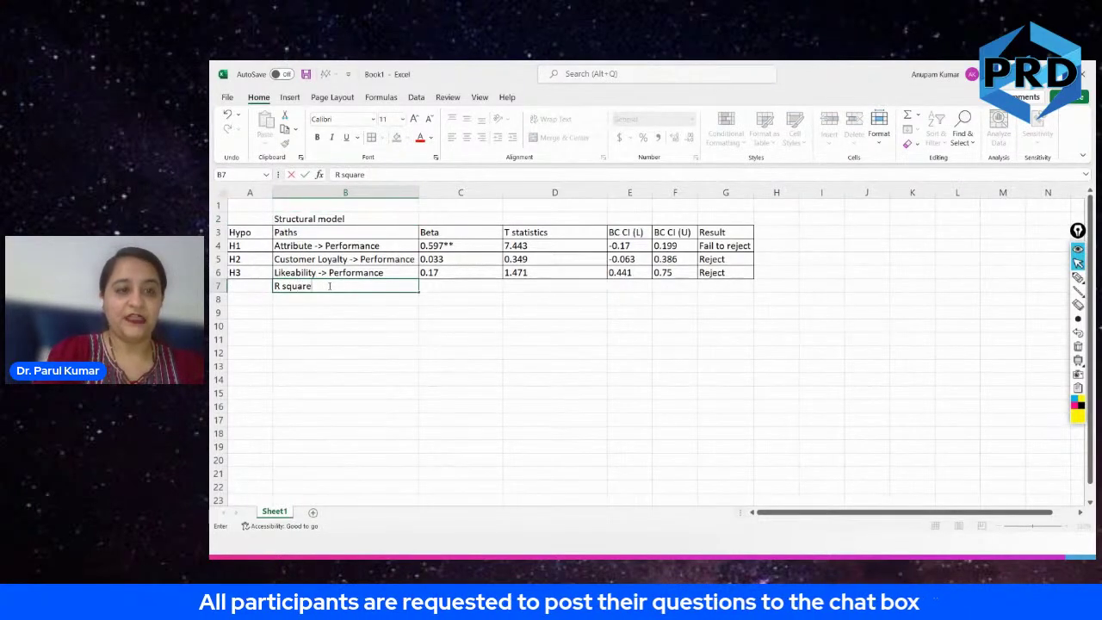
{"action": "key", "text": "ctrl+Return"}
{"action": "key", "text": "Right"}
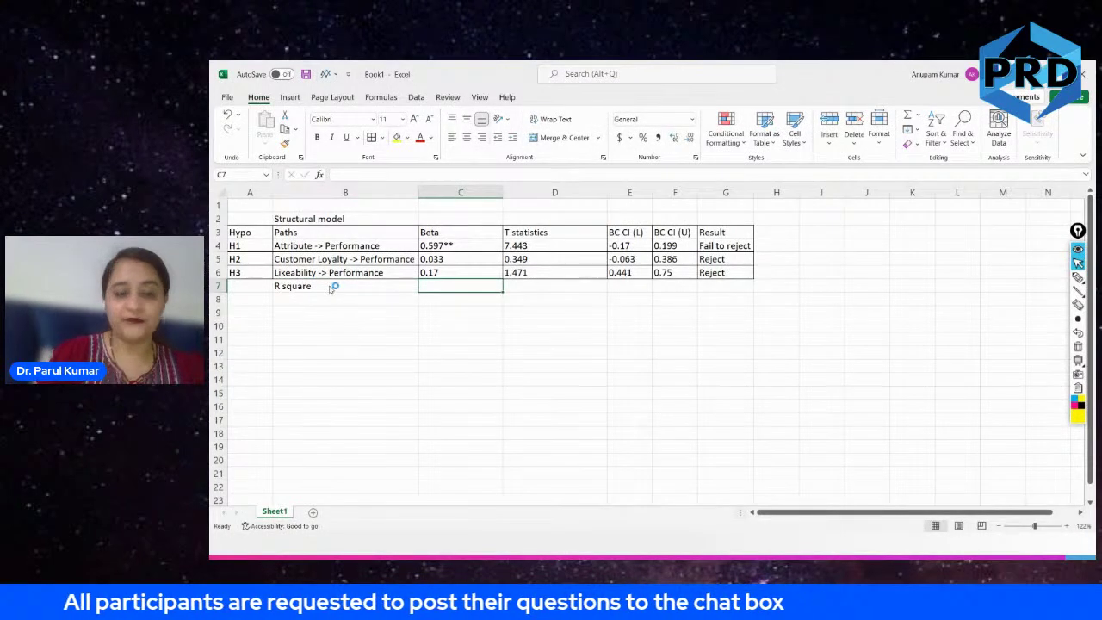
Look up Performance's original-sample R Square in the SmartPLS bootstrapping report and enter 0.548 in C7 of the Excel sheet.
{"action": "key", "text": "alt+Tab"}
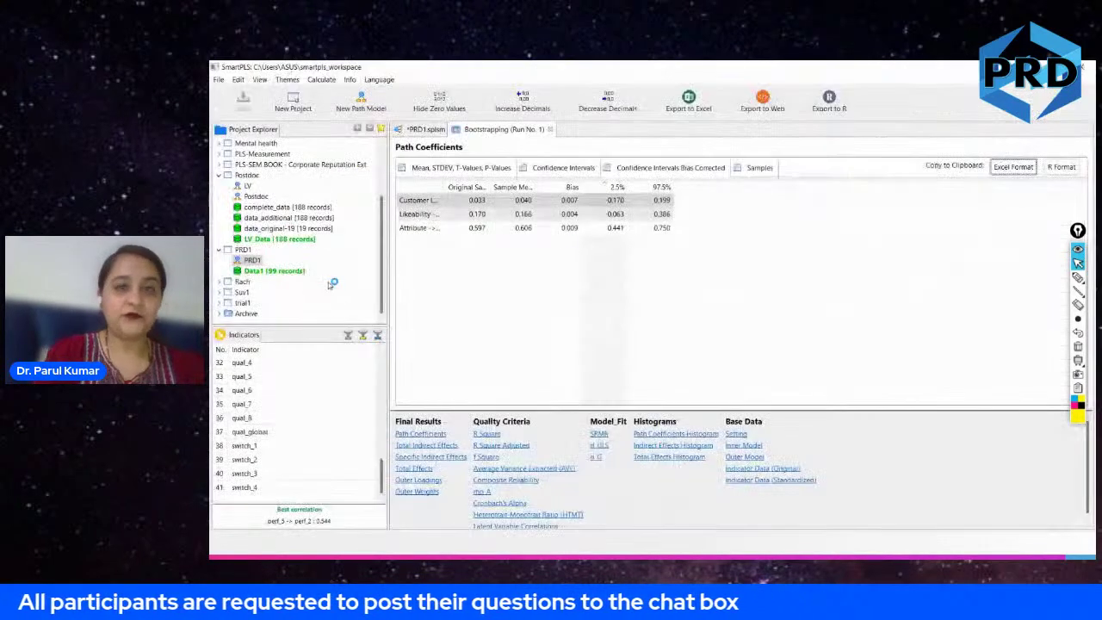
{"action": "left_click", "coordinate": [485, 435]}
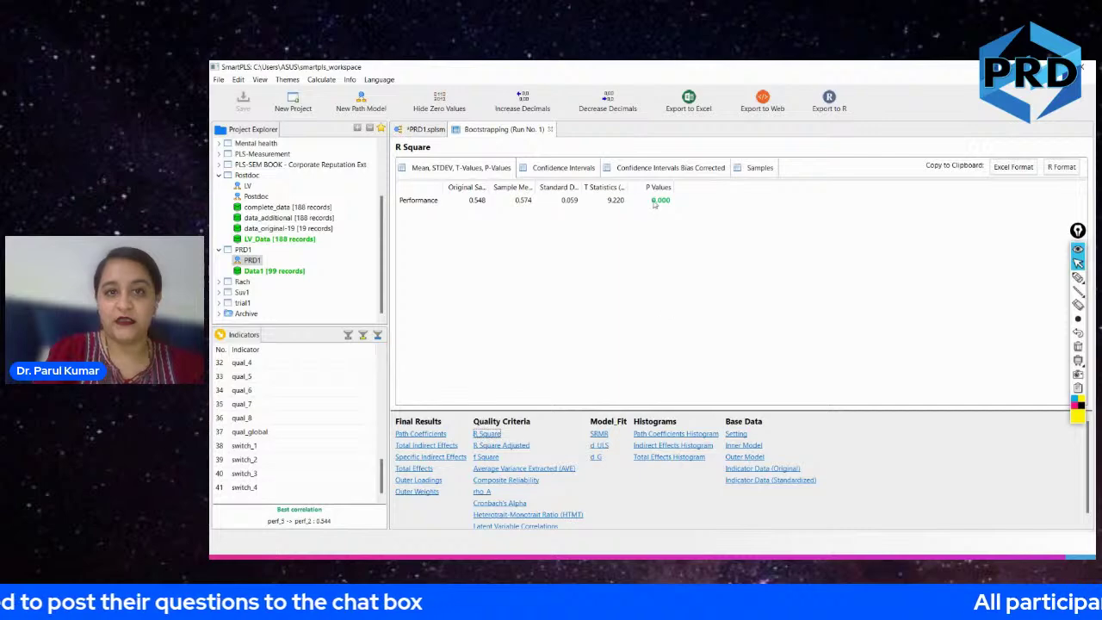
{"action": "left_click", "coordinate": [455, 201]}
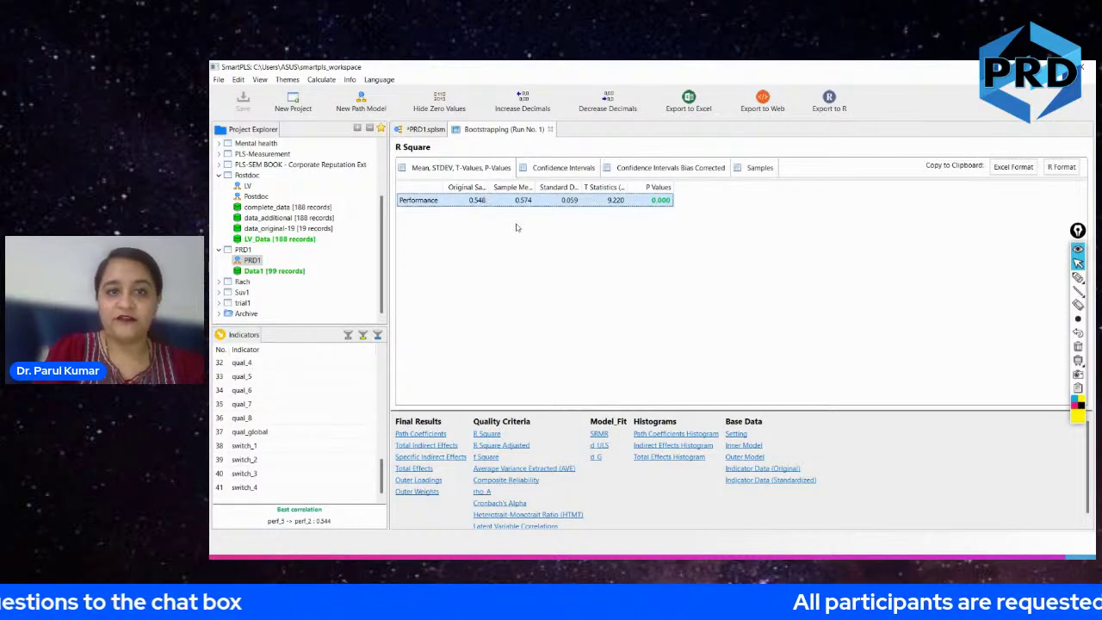
{"action": "key", "text": "alt+Tab"}
{"action": "type", "text": "0."}
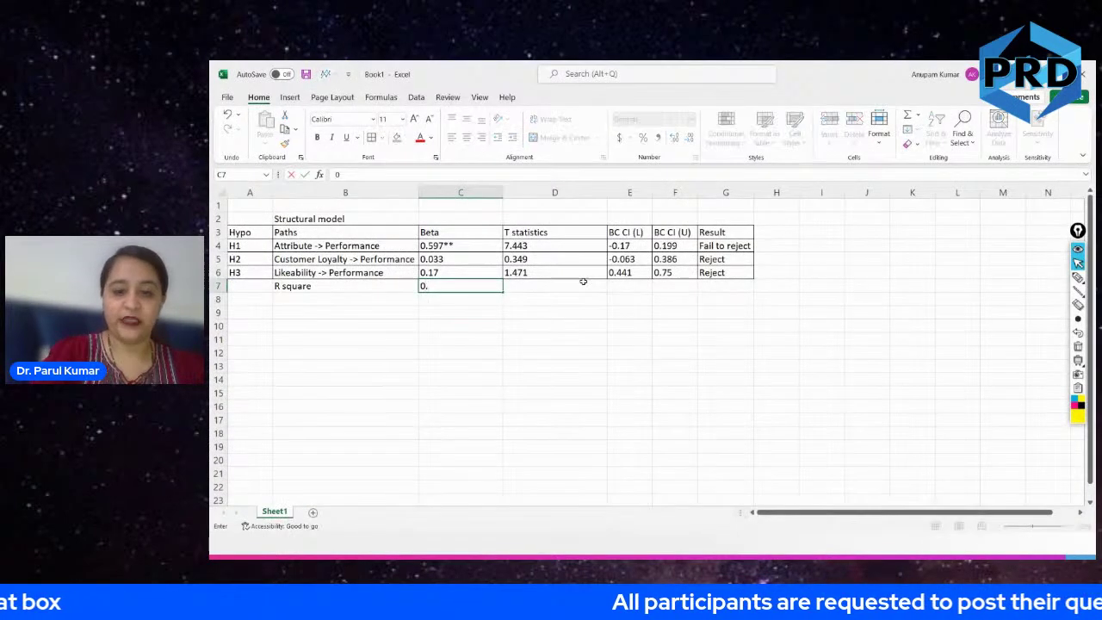
{"action": "type", "text": "548"}
{"action": "key", "text": "Return"}
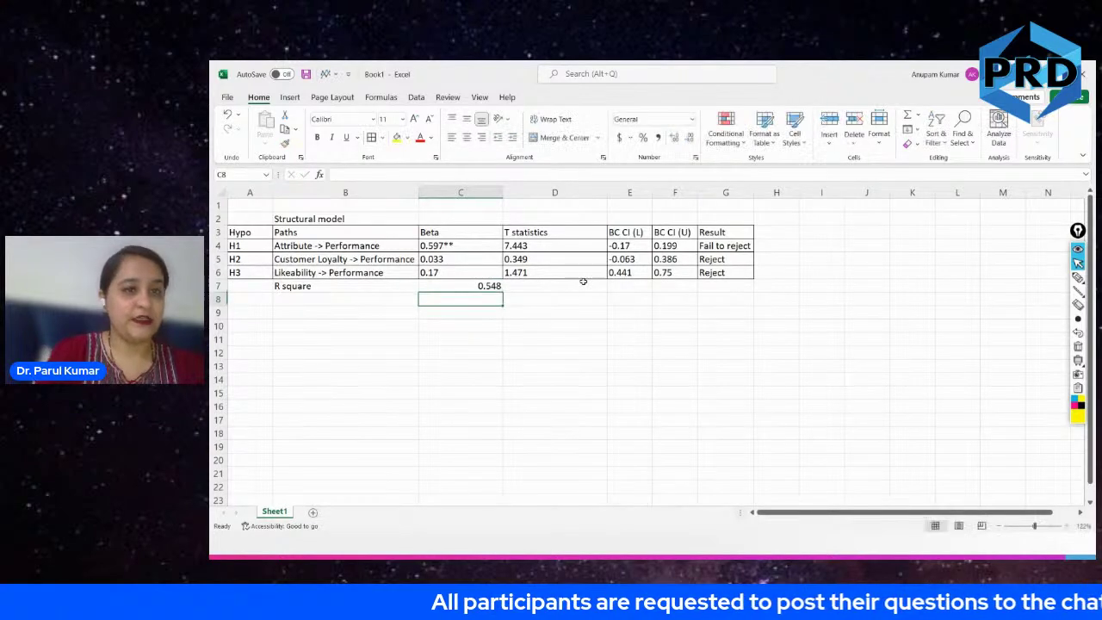
{"action": "key", "text": "Up"}
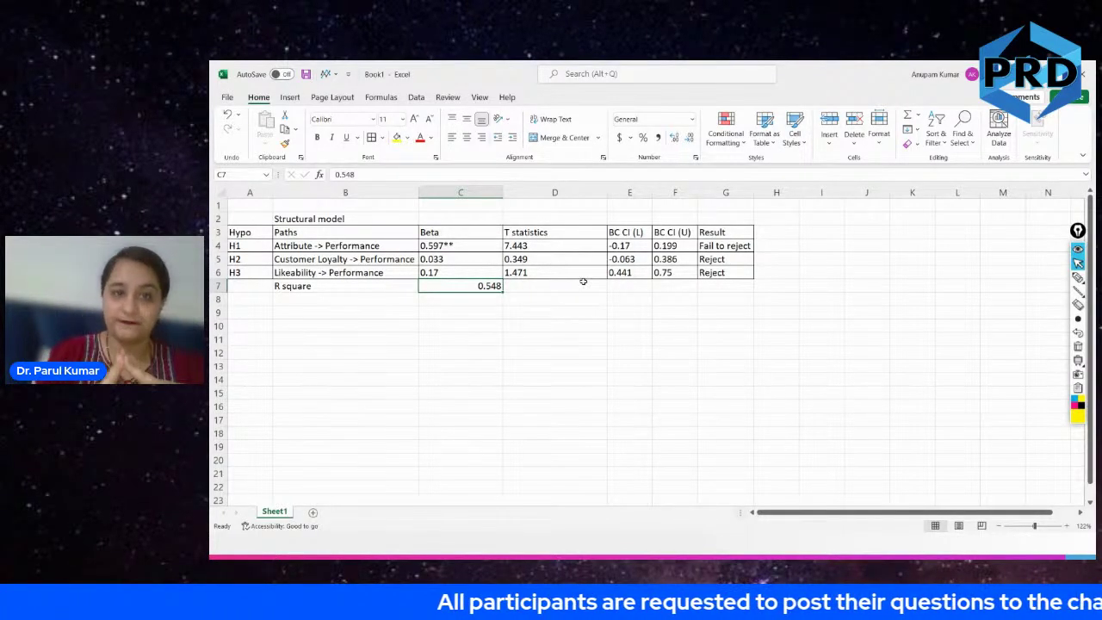
Enter the row label Adj R2 in B8, below the R square row.
{"action": "key", "text": "Down"}
{"action": "key", "text": "Left"}
{"action": "type", "text": "Adjy"}
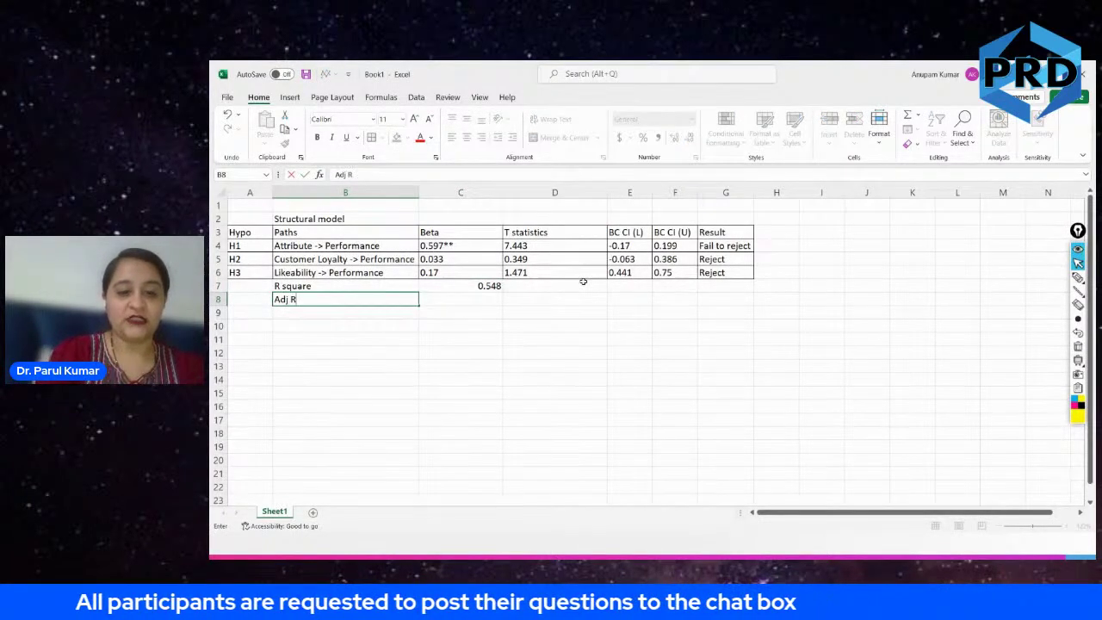
{"action": "type", "text": "R2"}
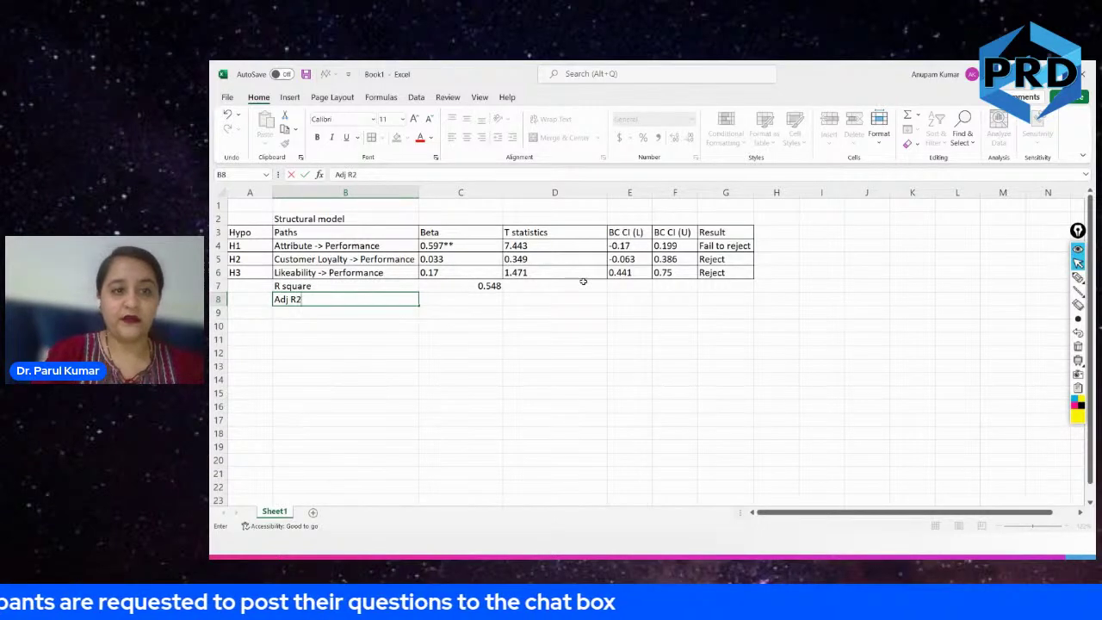
{"action": "key", "text": "Tab"}
Look up Performance's R Square Adjusted in the SmartPLS report and enter 0.534 in C8 of the Excel sheet.
{"action": "key", "text": "alt+Tab"}
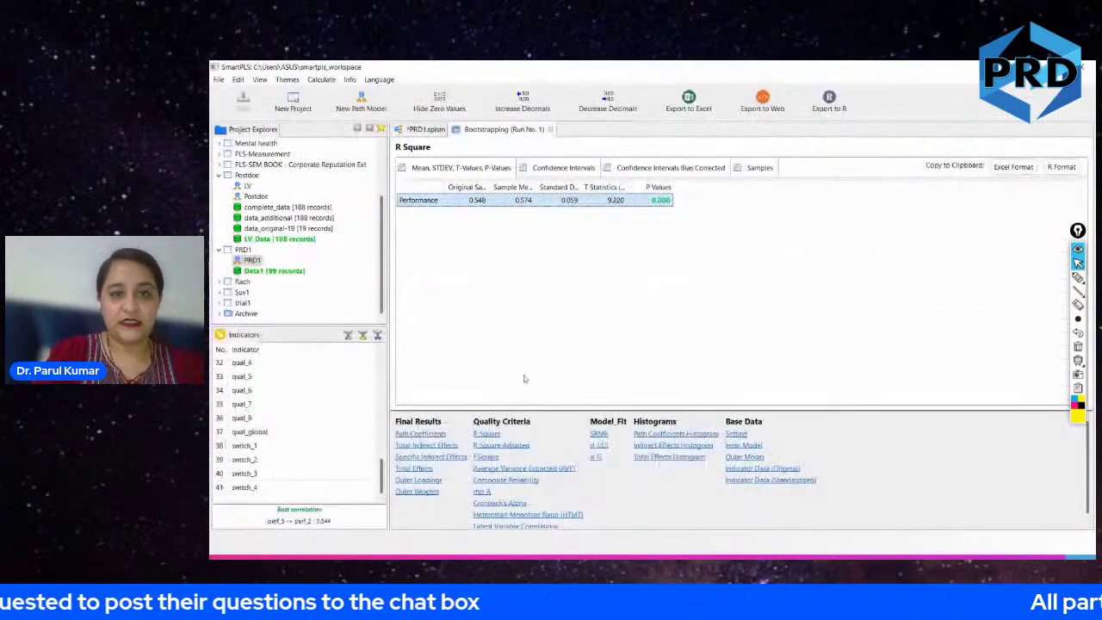
{"action": "left_click", "coordinate": [487, 445]}
{"action": "left_click", "coordinate": [472, 200]}
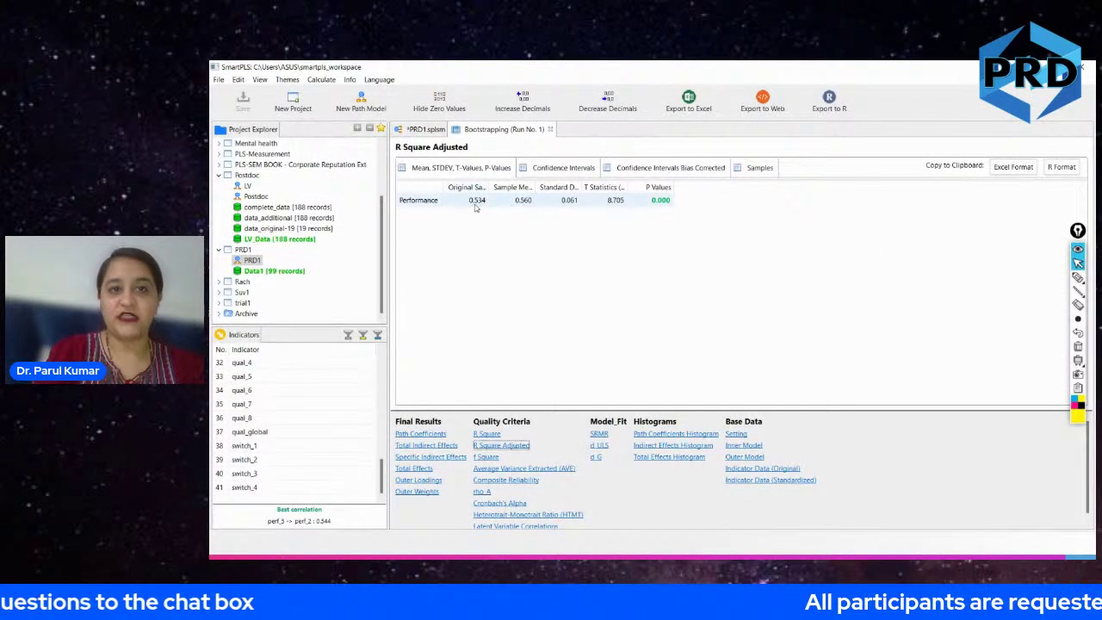
{"action": "key", "text": "alt+Tab"}
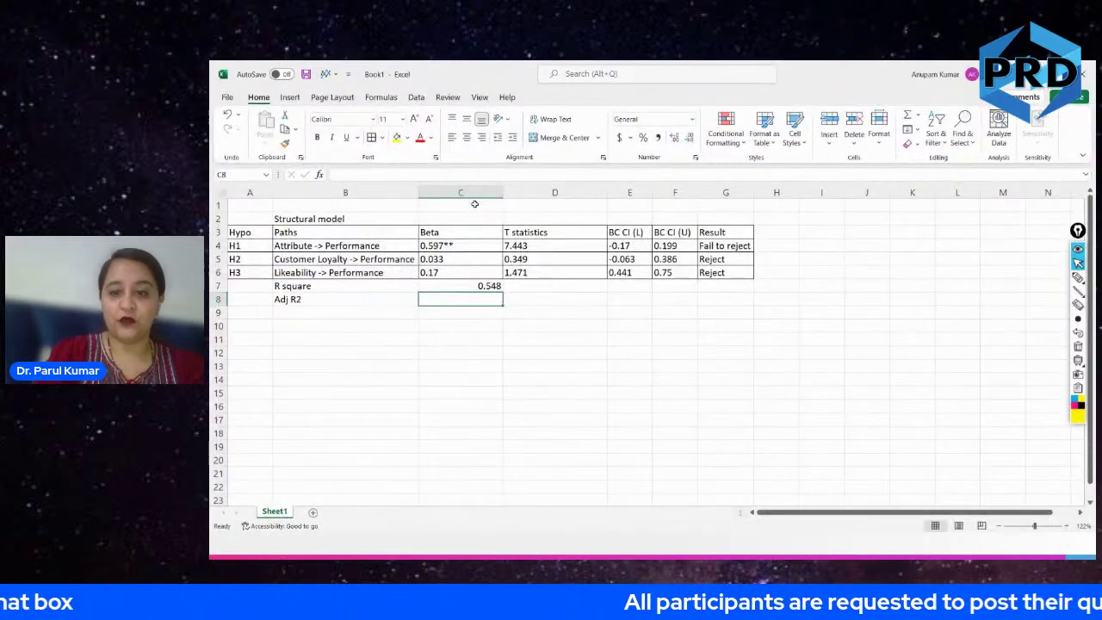
{"action": "type", "text": "0.534"}
{"action": "key", "text": "ctrl+Return"}
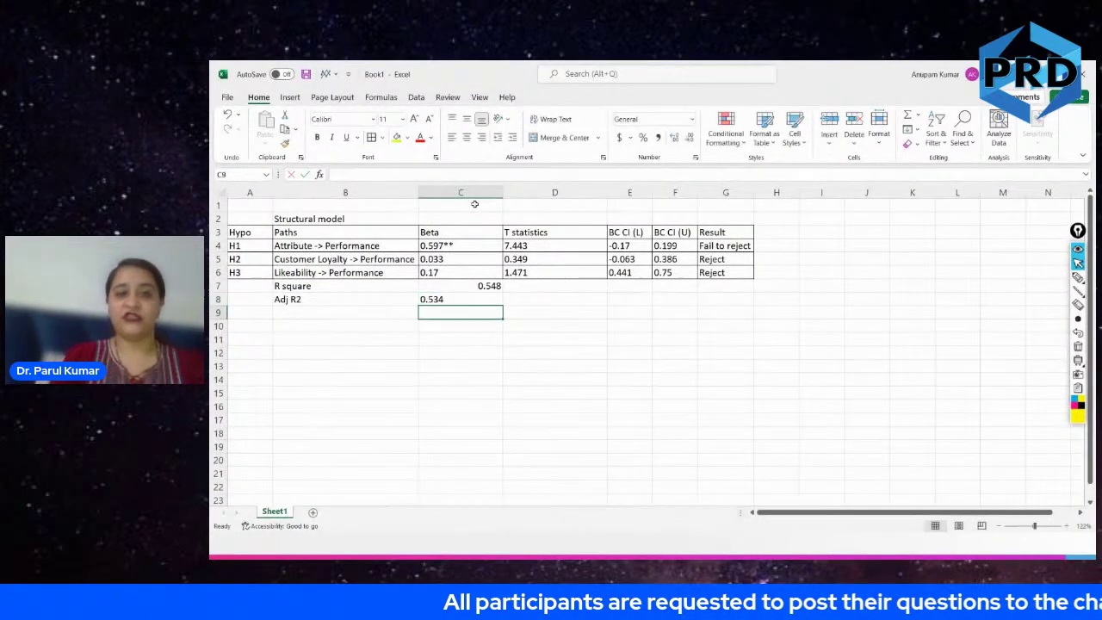
Switch to the PRD1 path model in SmartPLS and add a latent variable with indicators qual_1 to qual_8 below Performance.
{"action": "key", "text": "alt+Tab"}
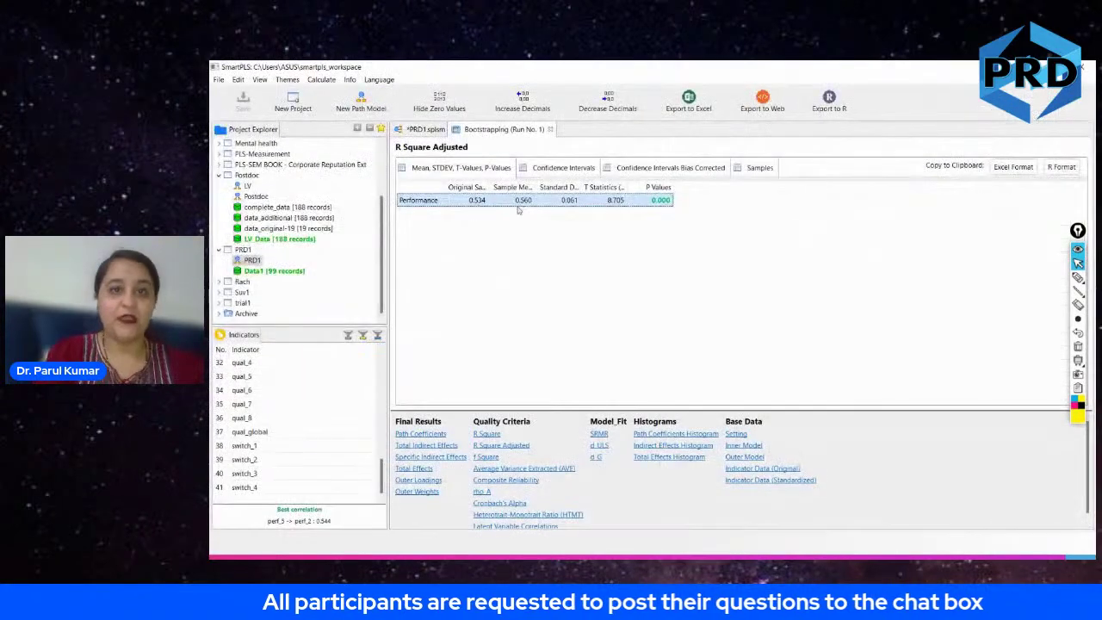
{"action": "left_click", "coordinate": [415, 129]}
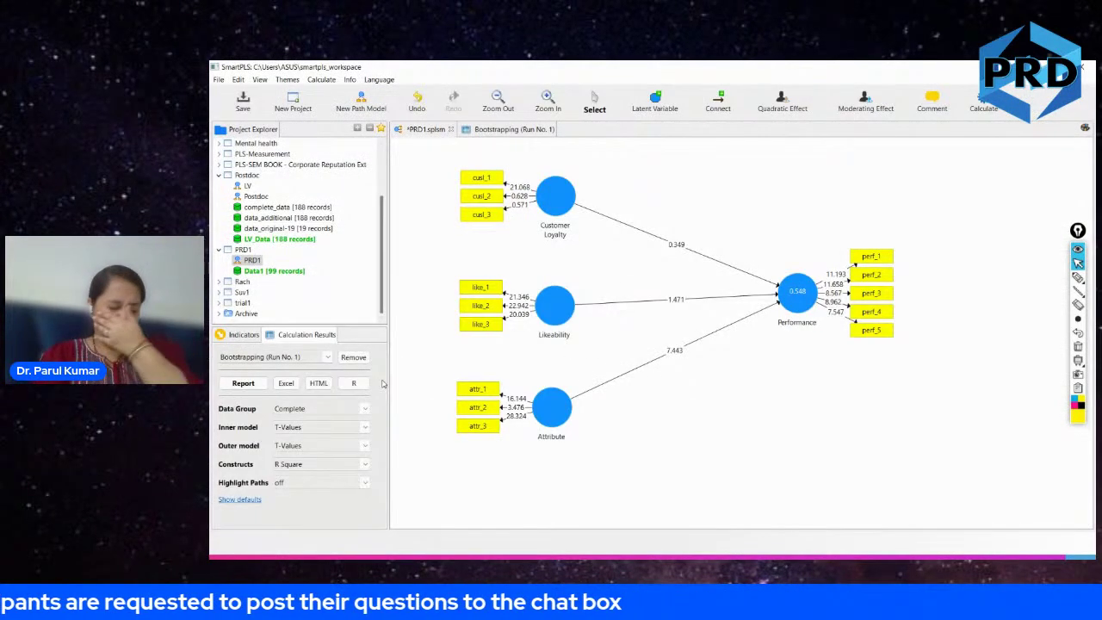
{"action": "left_click", "coordinate": [250, 336]}
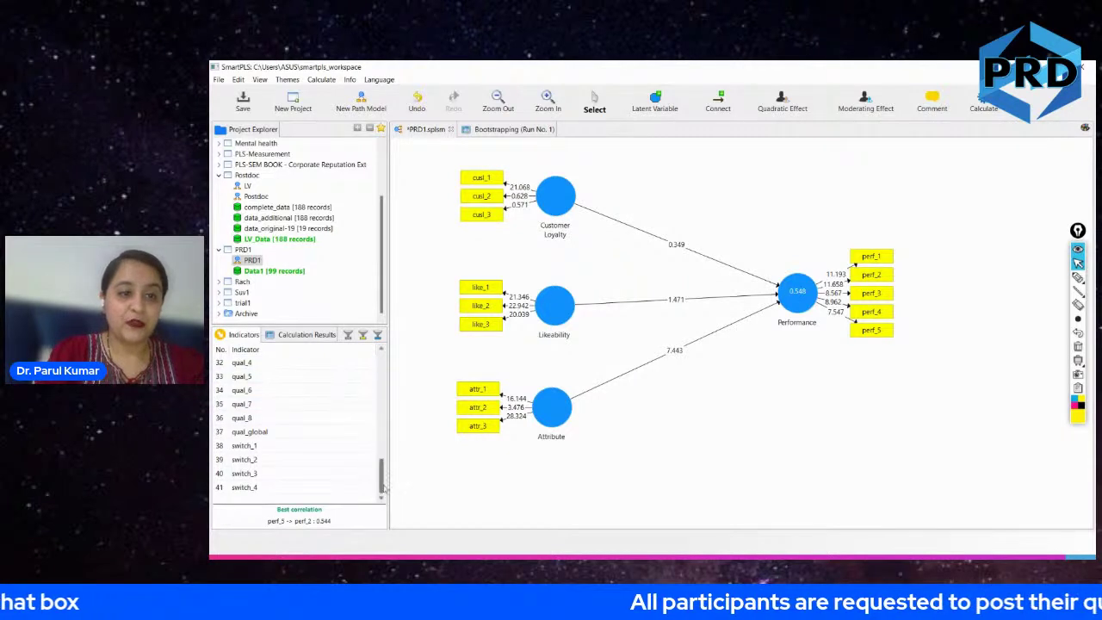
{"action": "scroll", "coordinate": [384, 487], "scroll_direction": "up", "scroll_amount": 2}
{"action": "left_click", "coordinate": [258, 390]}
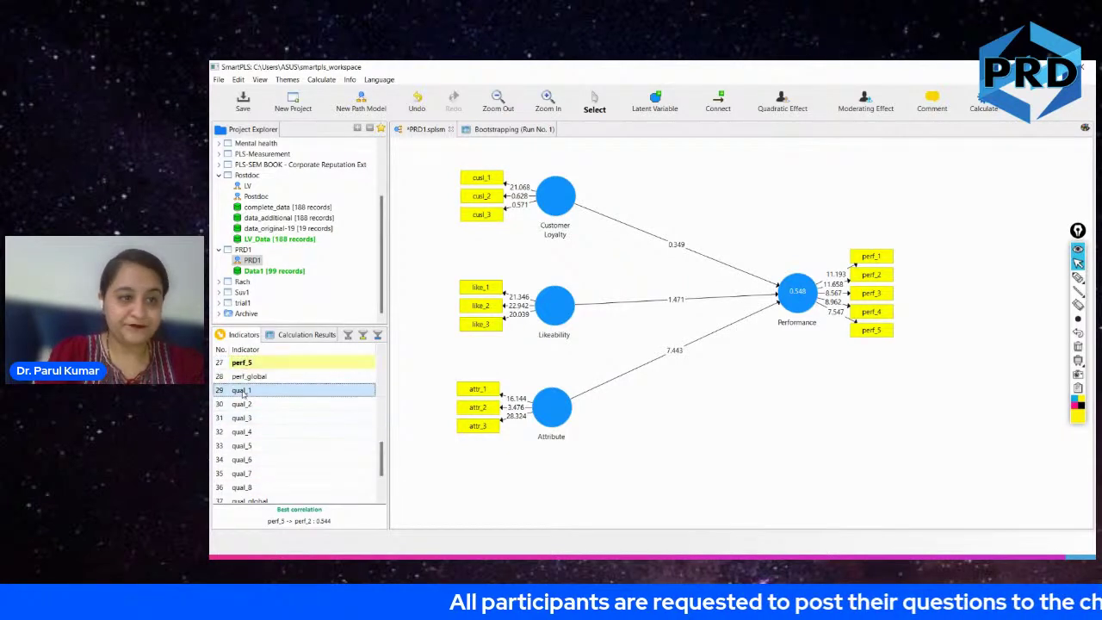
{"action": "left_click", "coordinate": [245, 487], "text": "shift"}
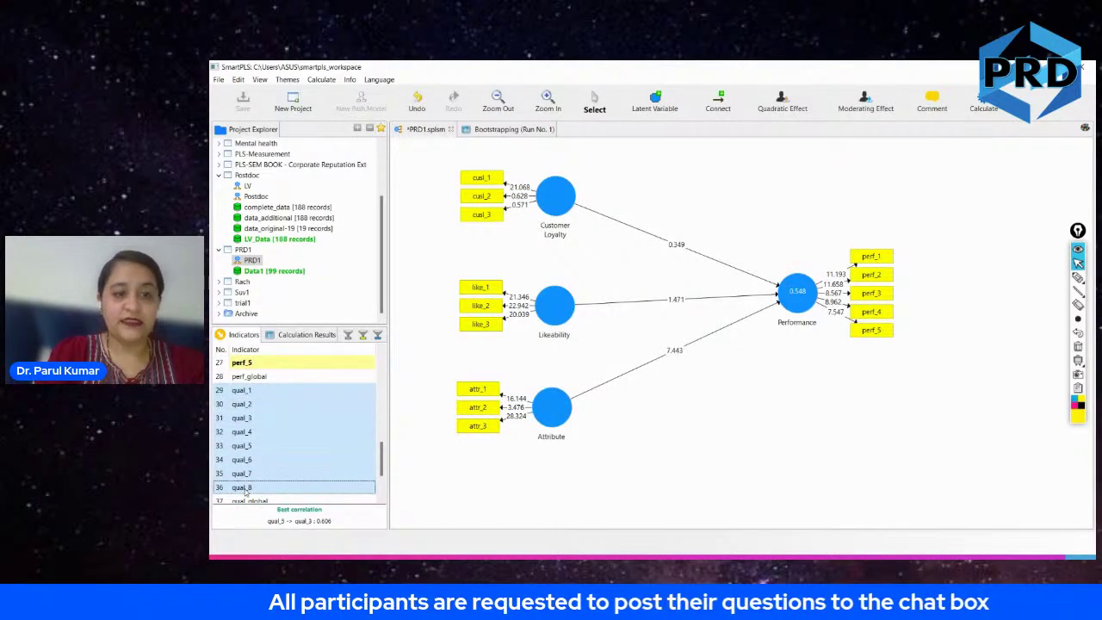
{"action": "left_click_drag", "start_coordinate": [245, 487], "coordinate": [737, 446]}
Align the new latent variable's indicators at its bottom and connect the variable to Performance with a path.
{"action": "right_click", "coordinate": [738, 443]}
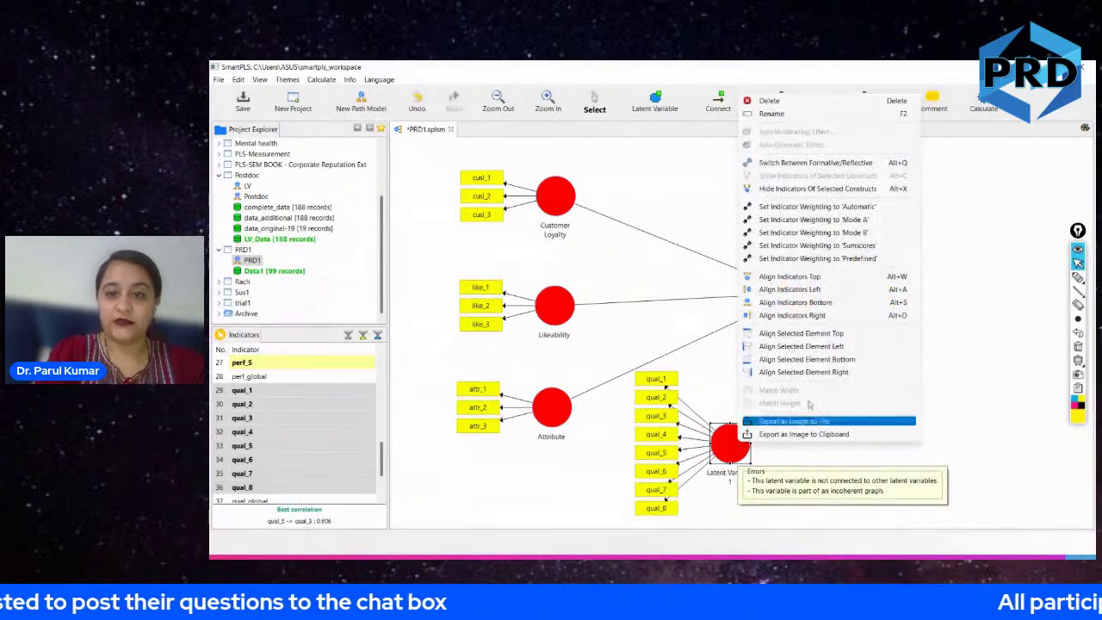
{"action": "left_click", "coordinate": [841, 303]}
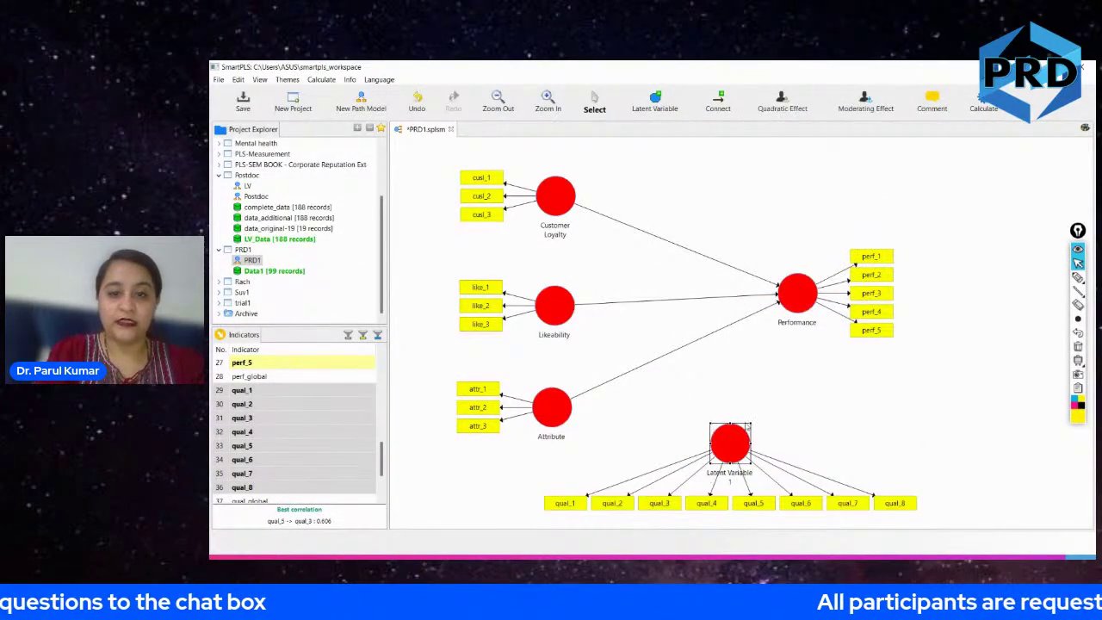
{"action": "left_click_drag", "start_coordinate": [730, 447], "coordinate": [801, 306]}
{"action": "left_click", "coordinate": [718, 102]}
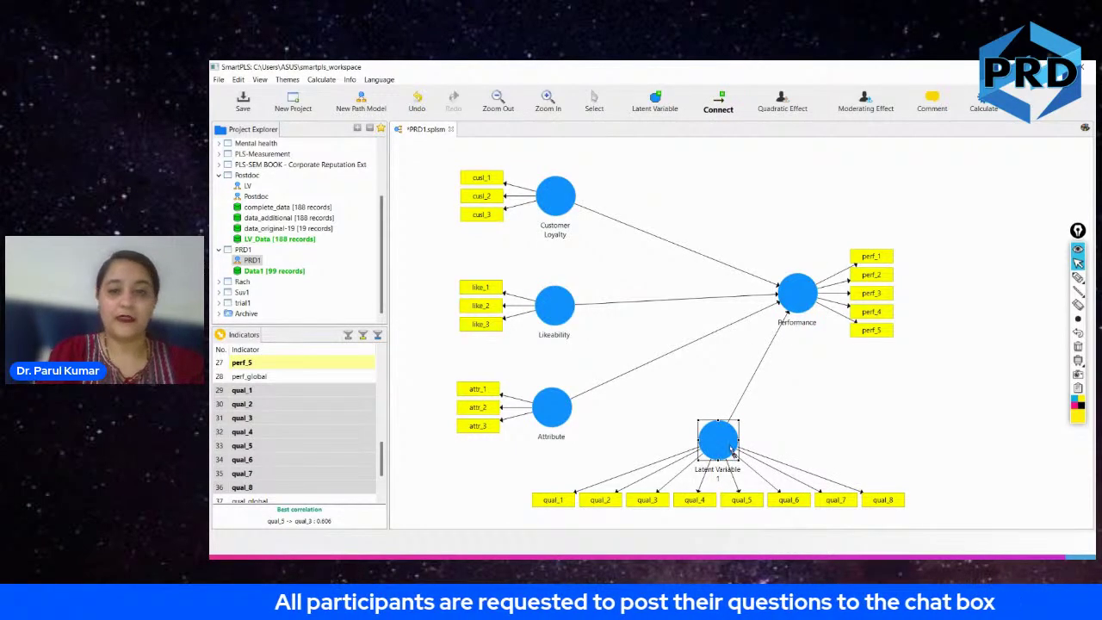
{"action": "left_click", "coordinate": [594, 103]}
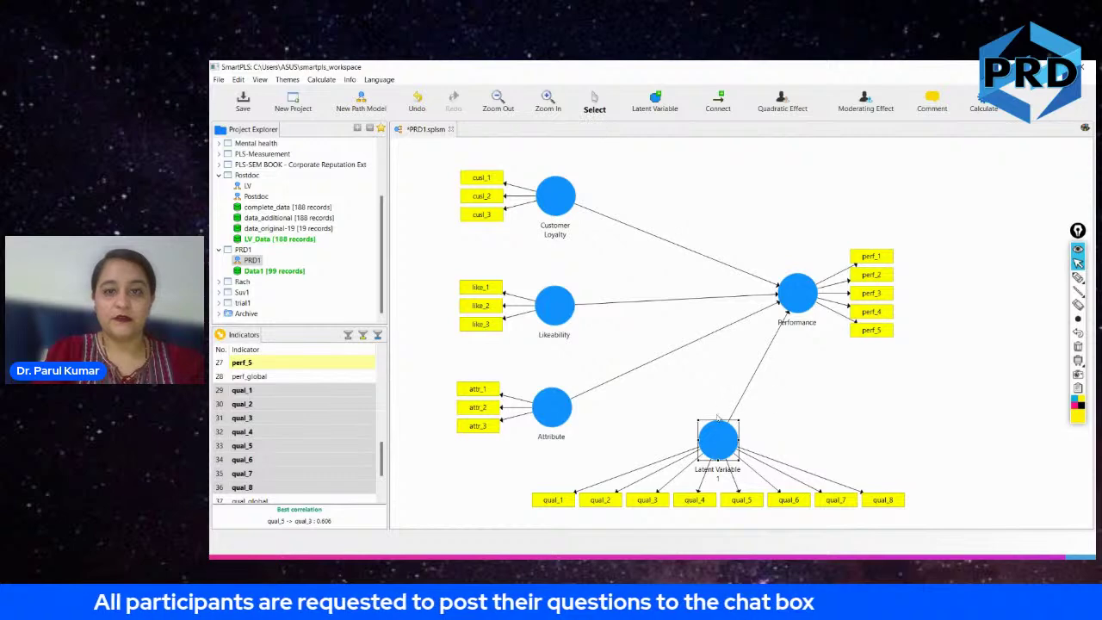
Rename the new latent variable Quality.
{"action": "double_click", "coordinate": [705, 443]}
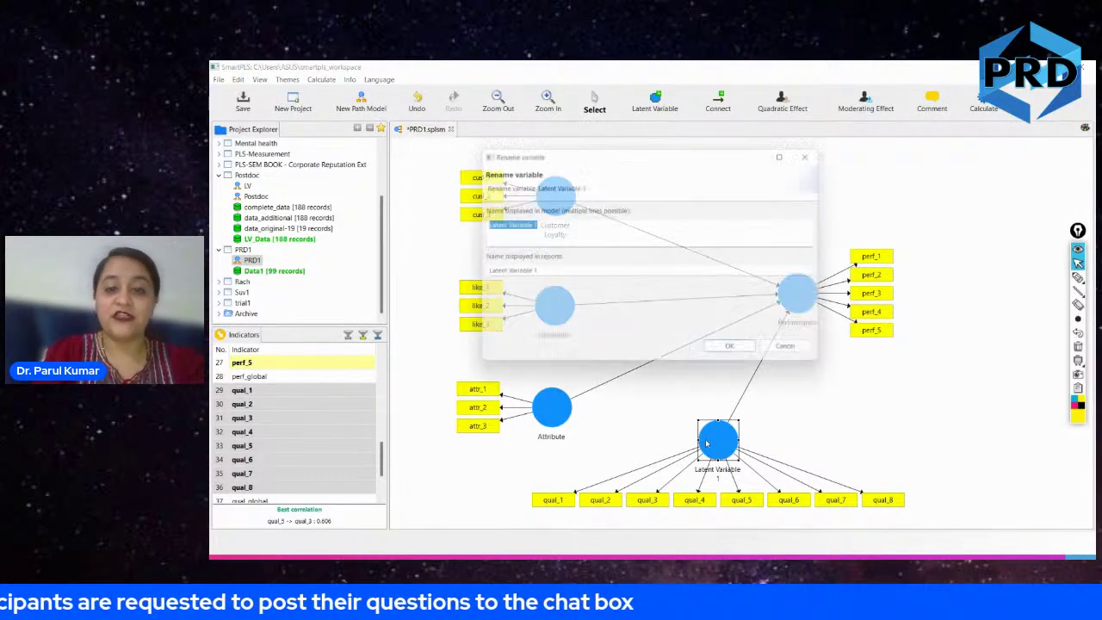
{"action": "type", "text": "Quality"}
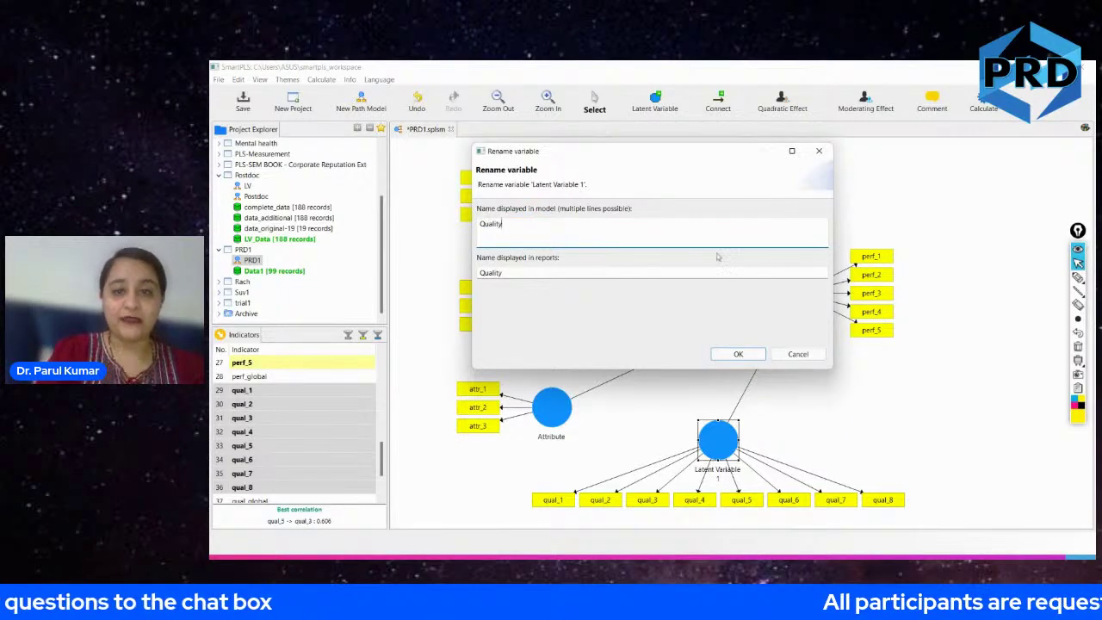
{"action": "left_click", "coordinate": [727, 354]}
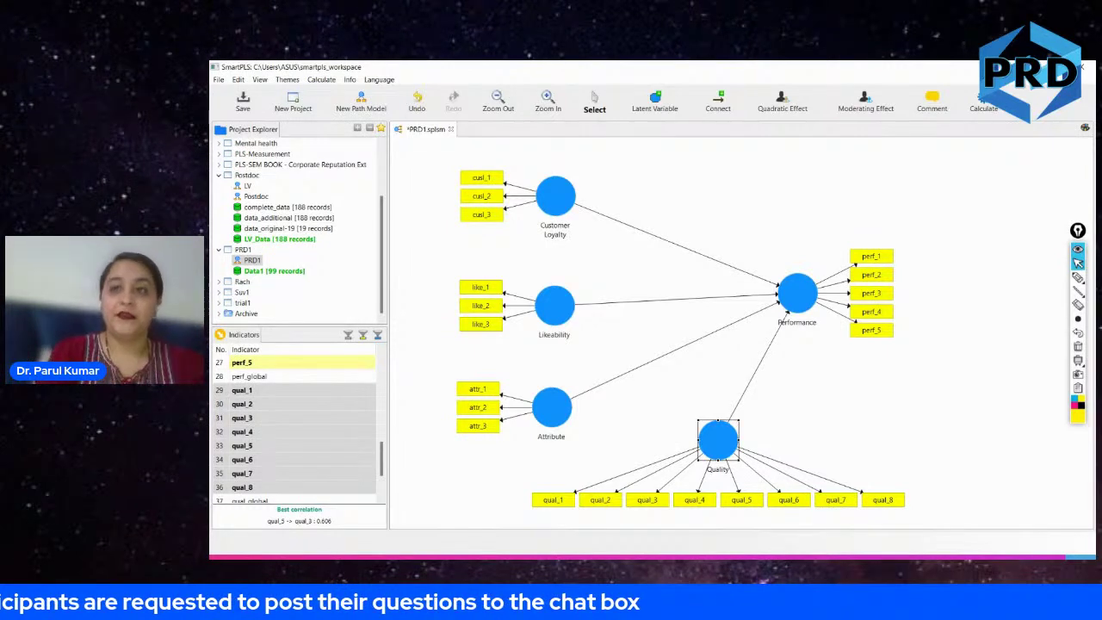
Run complete bootstrapping on the extended model with 500 subsamples, BCa confidence intervals and a two-tailed test at 0.05.
{"action": "left_click", "coordinate": [981, 102]}
{"action": "left_click", "coordinate": [955, 119]}
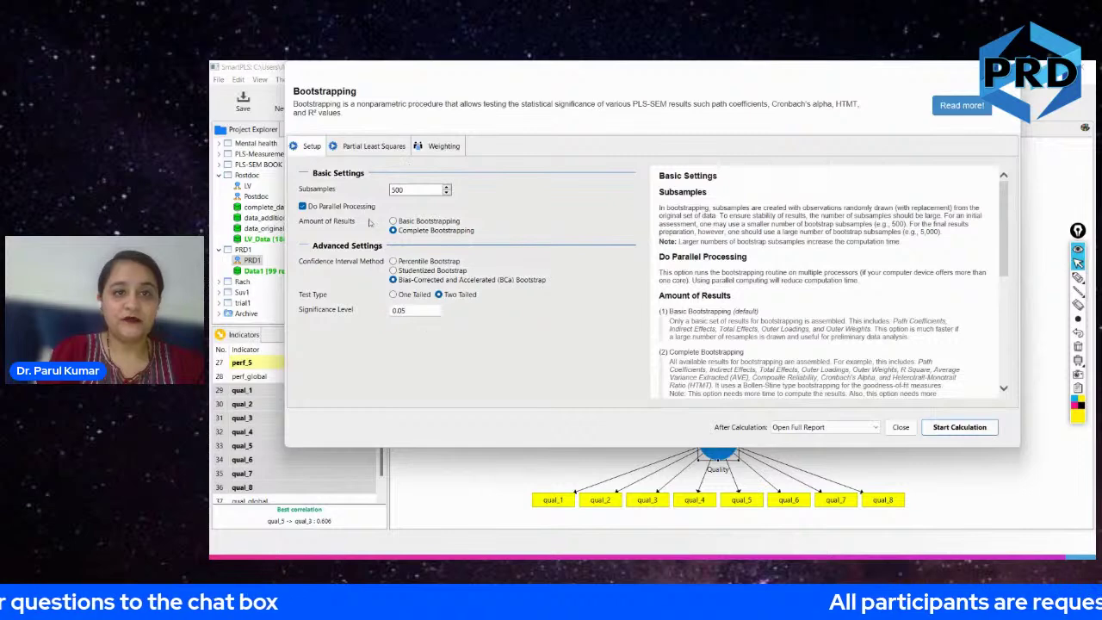
{"action": "left_click", "coordinate": [989, 428]}
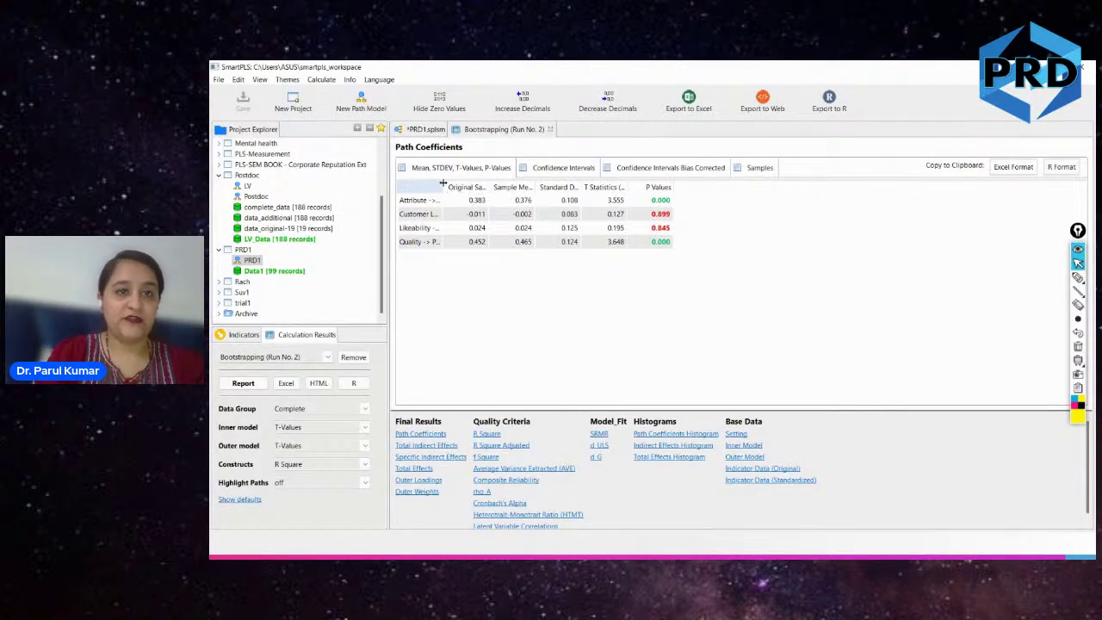
Widen the path name column in the Path Coefficients report and examine the Quality -> Performance results.
{"action": "left_click_drag", "start_coordinate": [445, 187], "coordinate": [514, 190]}
{"action": "left_click", "coordinate": [515, 196]}
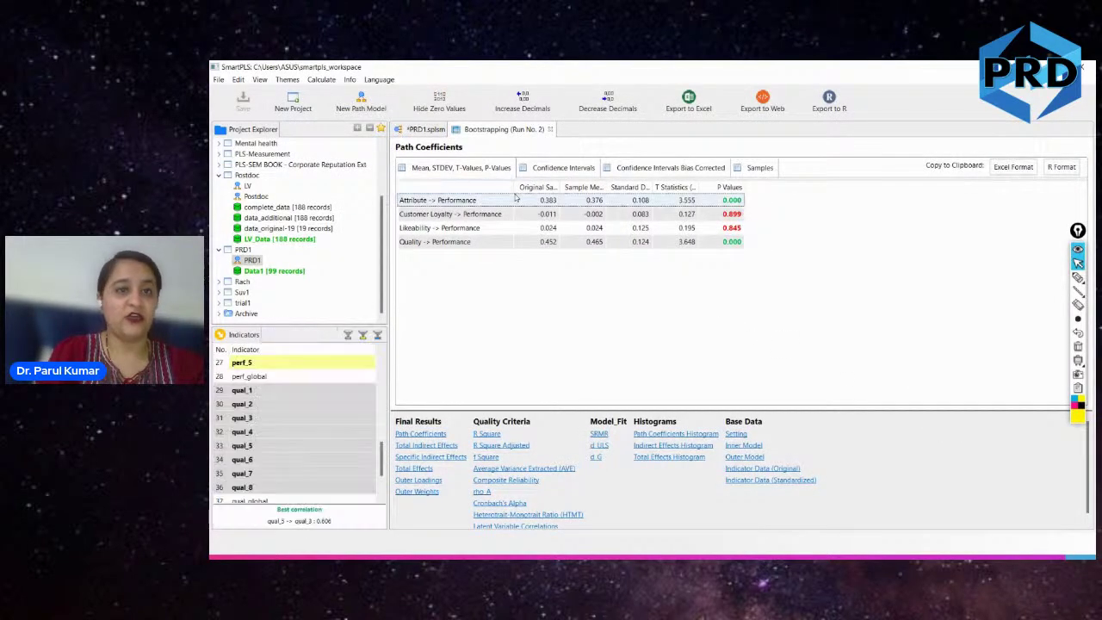
{"action": "left_click", "coordinate": [473, 242]}
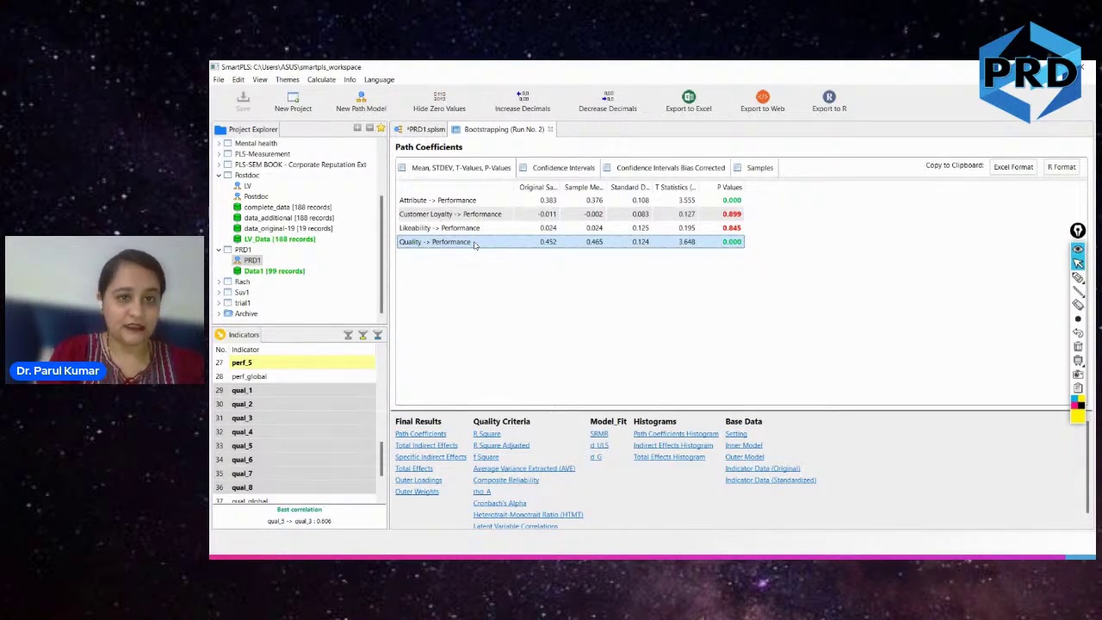
Look up Performance's R Square Adjusted in the bootstrapping report and enter 0.61 beside the existing Adj R2 value in the Excel sheet.
{"action": "left_click", "coordinate": [508, 445]}
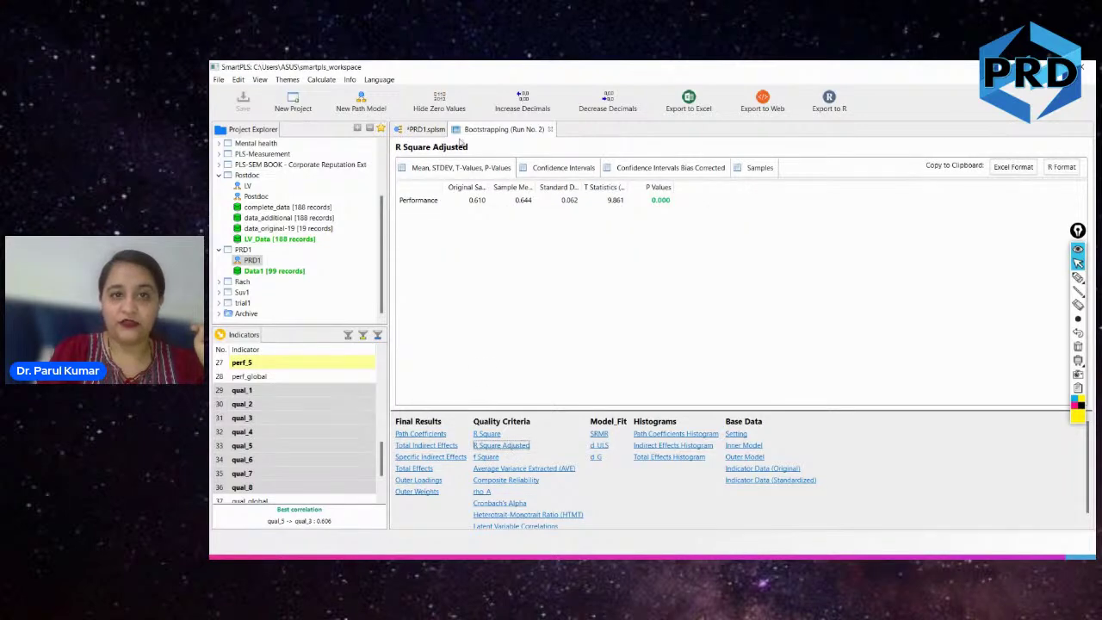
{"action": "left_click", "coordinate": [481, 203]}
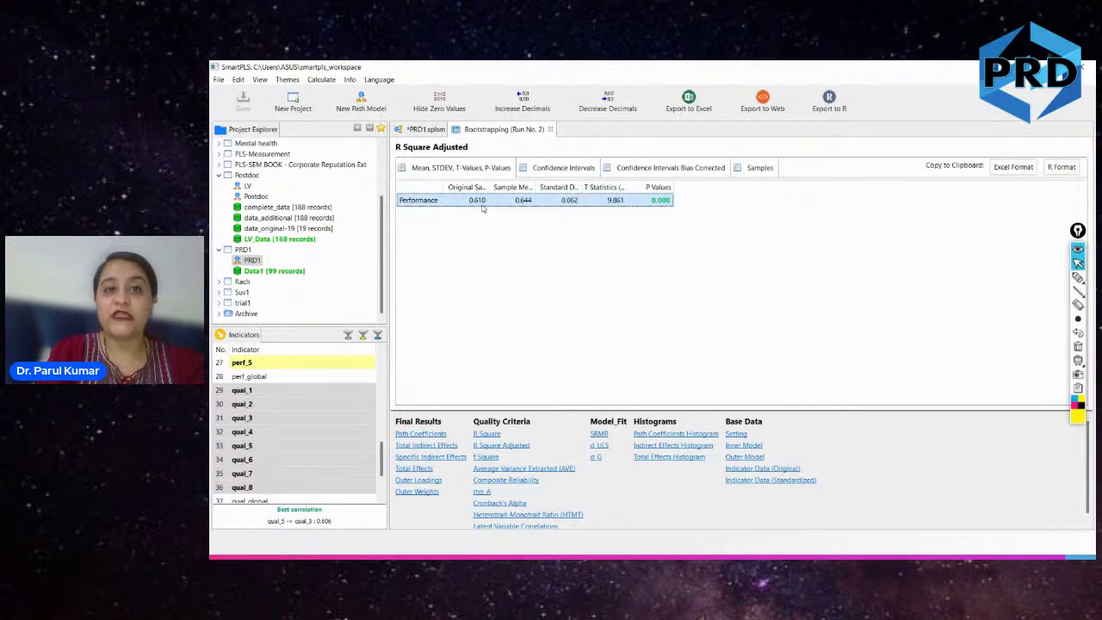
{"action": "key", "text": "alt+Tab"}
{"action": "left_click", "coordinate": [535, 301]}
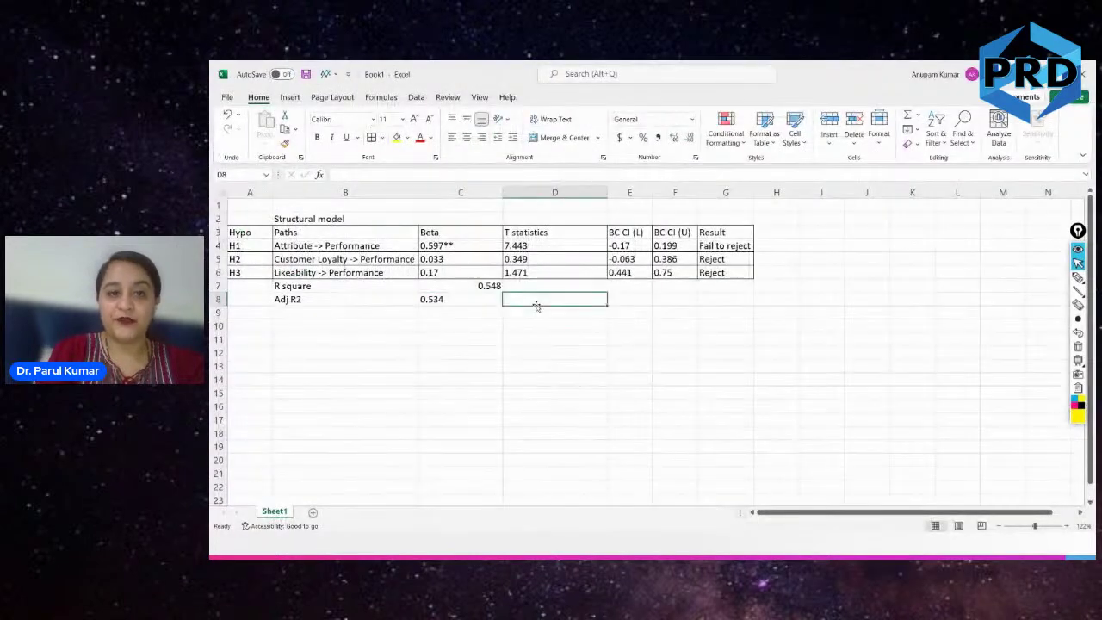
{"action": "type", "text": "0."}
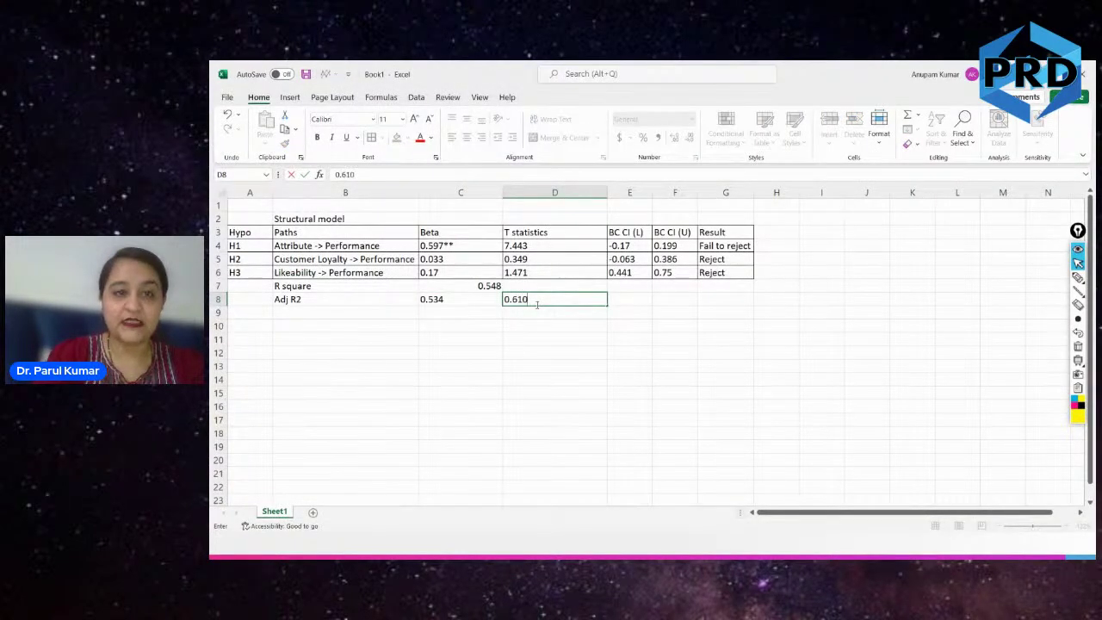
{"action": "type", "text": "610"}
{"action": "key", "text": "BackSpace"}
{"action": "key", "text": "Return"}
{"action": "left_click", "coordinate": [536, 303]}
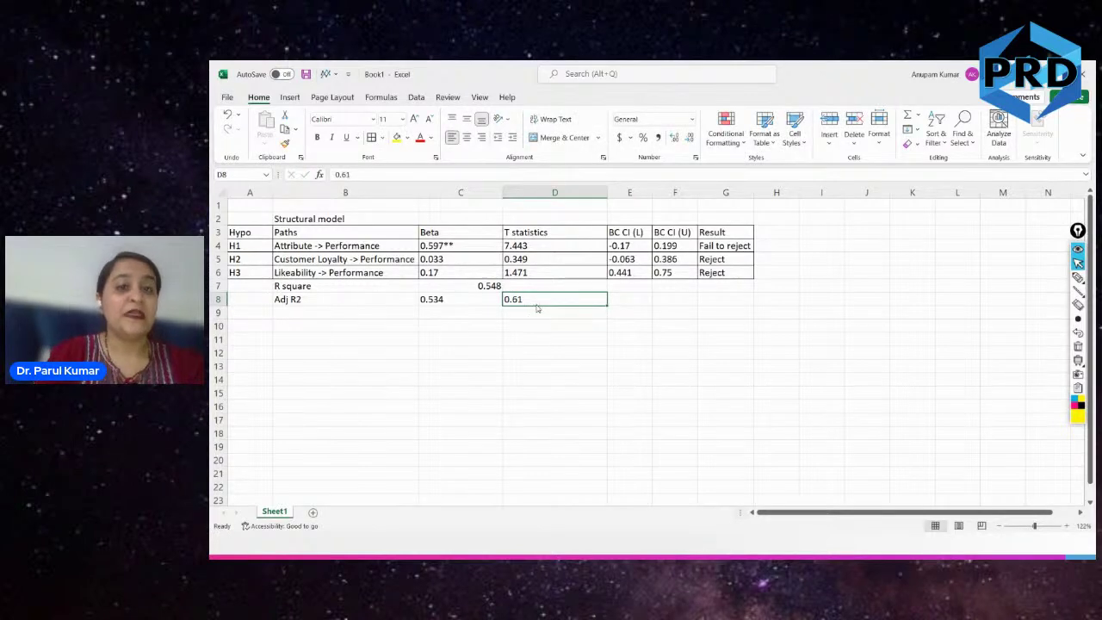
Examine Performance's R Square and R Square Adjusted in SmartPLS and compare the two Adj R2 values in the Excel table.
{"action": "key", "text": "alt+Tab"}
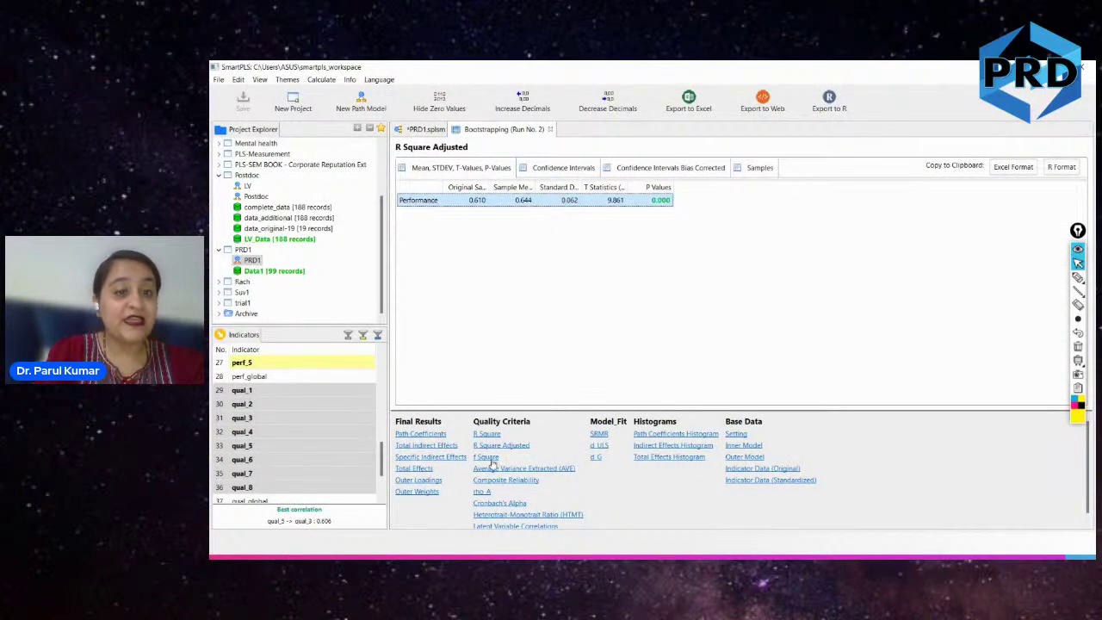
{"action": "left_click", "coordinate": [486, 434]}
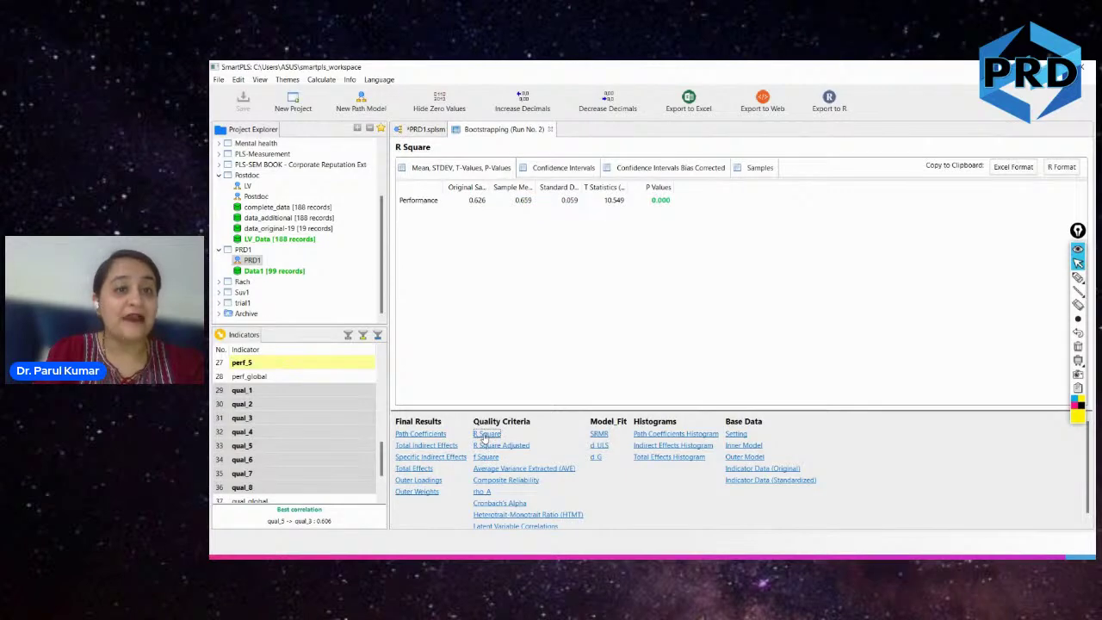
{"action": "left_click", "coordinate": [479, 201]}
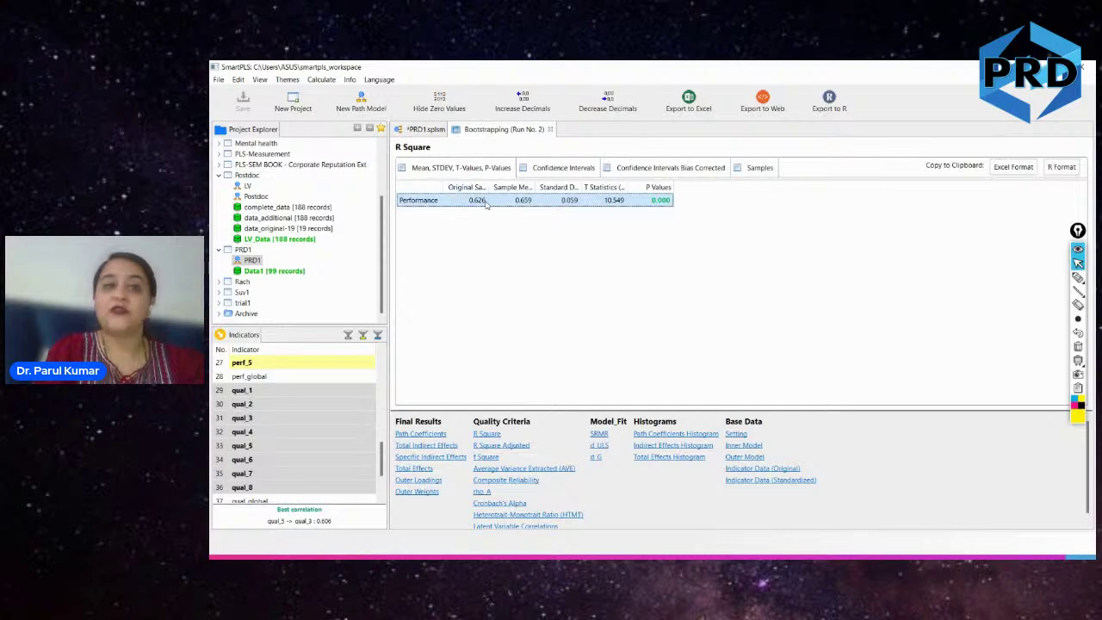
{"action": "left_click", "coordinate": [499, 446]}
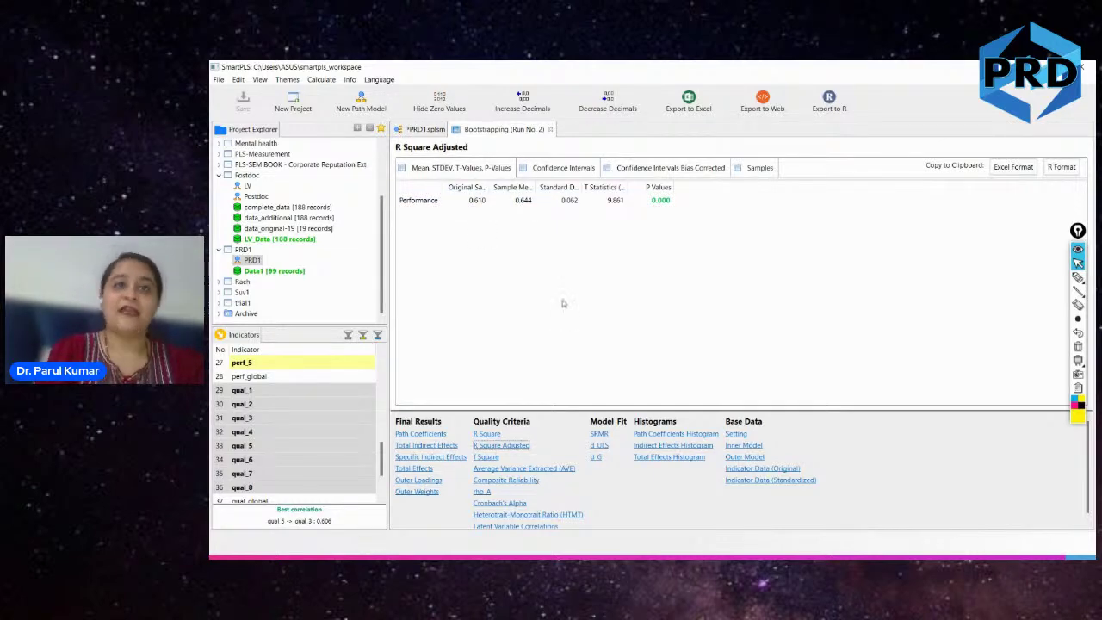
{"action": "key", "text": "alt+Tab"}
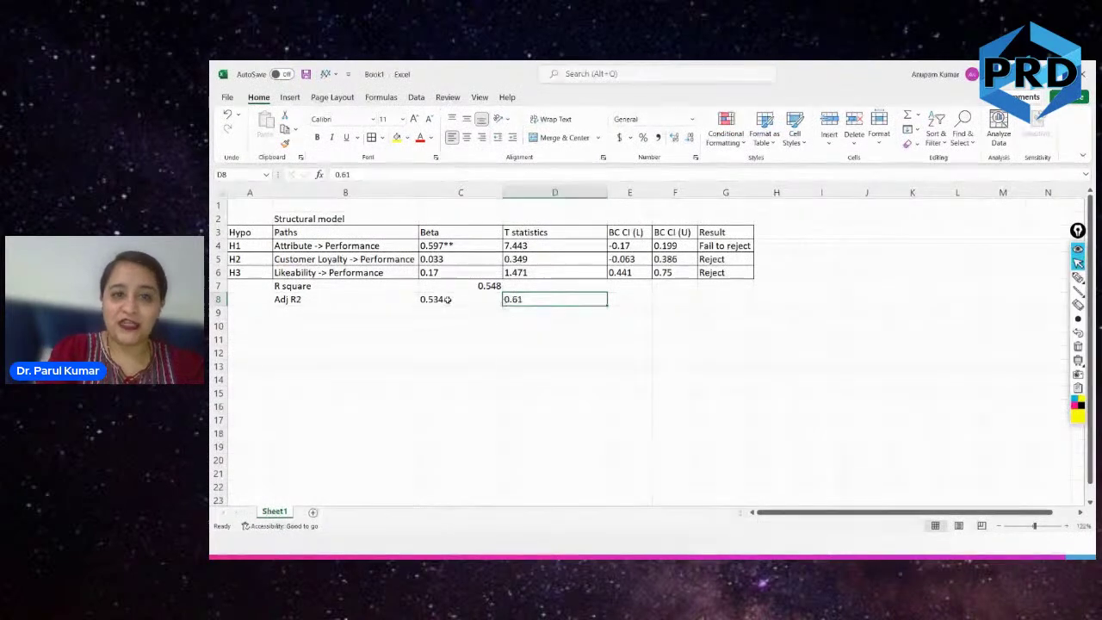
{"action": "left_click_drag", "start_coordinate": [456, 299], "coordinate": [516, 299]}
{"action": "left_click", "coordinate": [484, 337]}
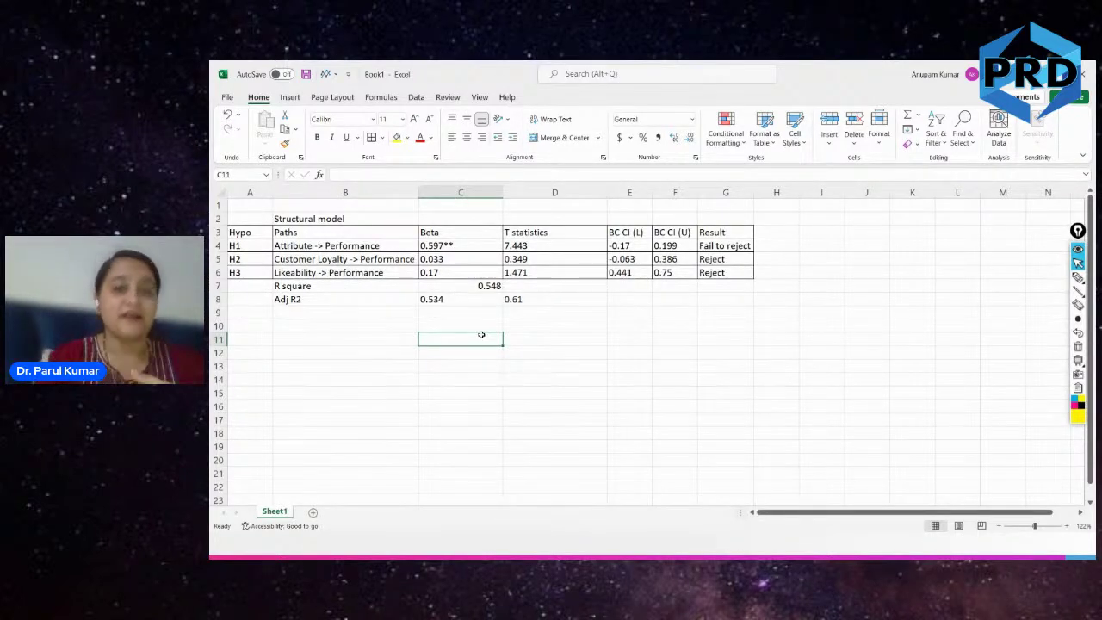
{"action": "key", "text": "alt+Tab"}
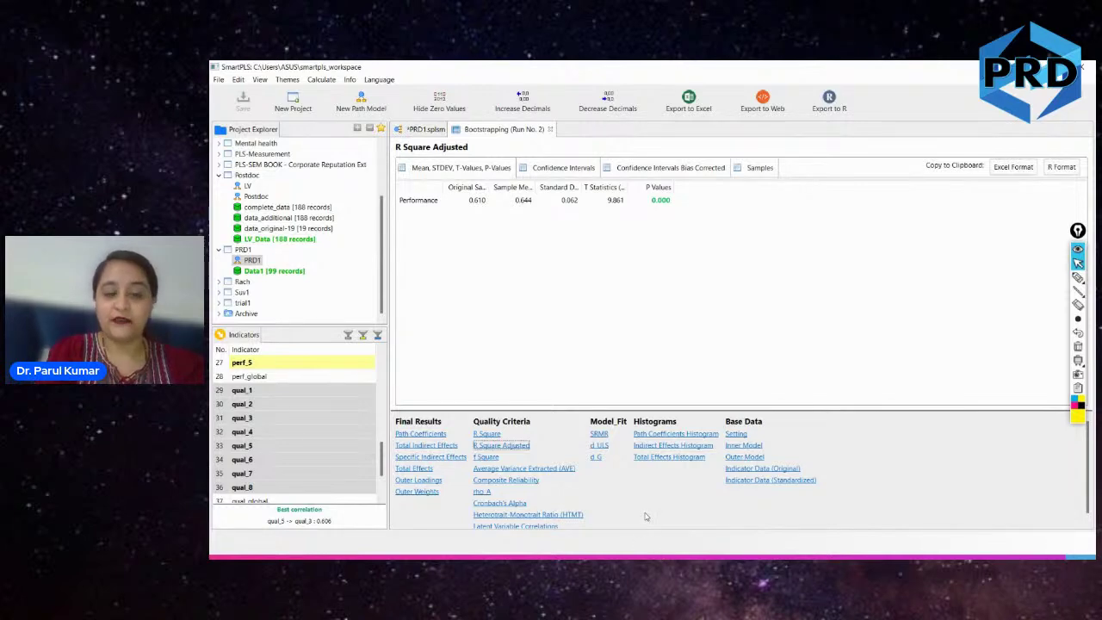
Switch to the streamyard.com sharing notice and stop sharing the screen.
{"action": "key", "text": "alt+Tab"}
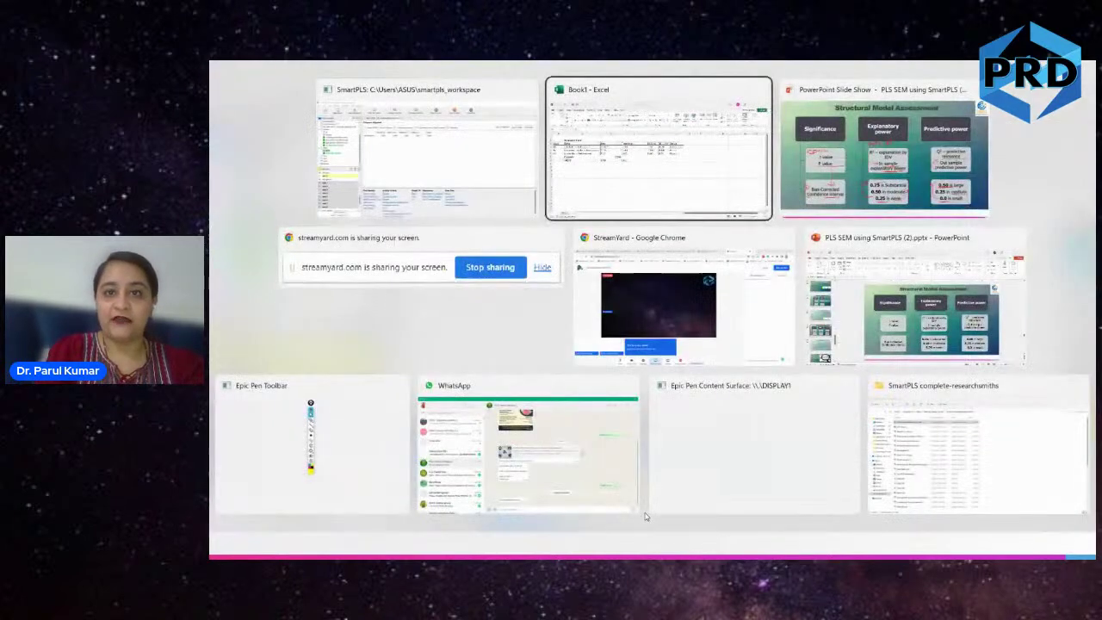
{"action": "left_click", "coordinate": [455, 282]}
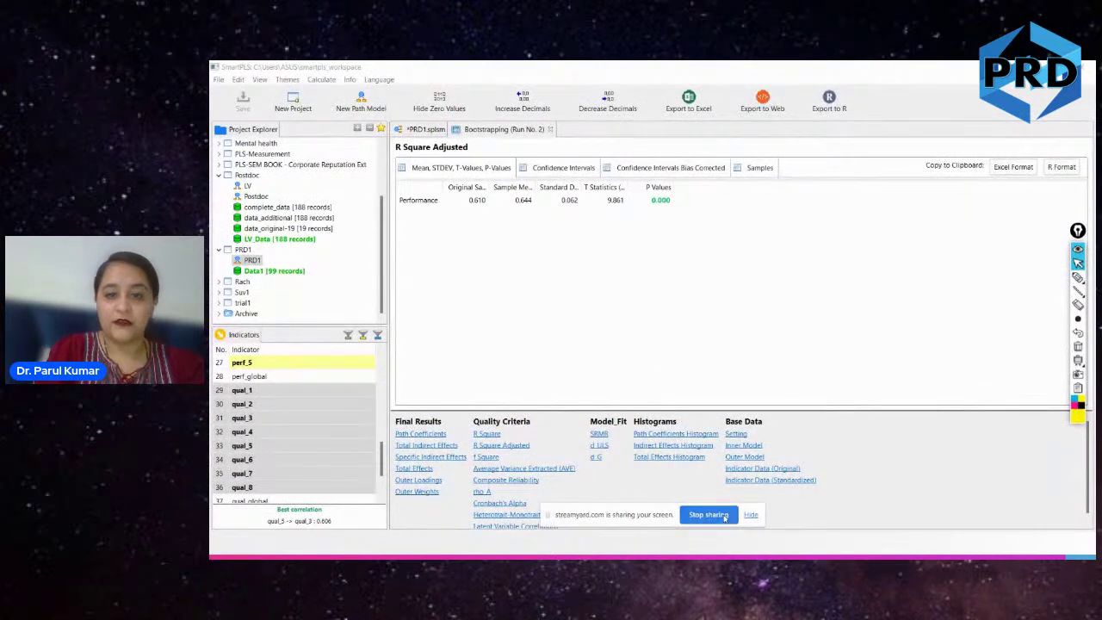
{"action": "left_click", "coordinate": [707, 515]}
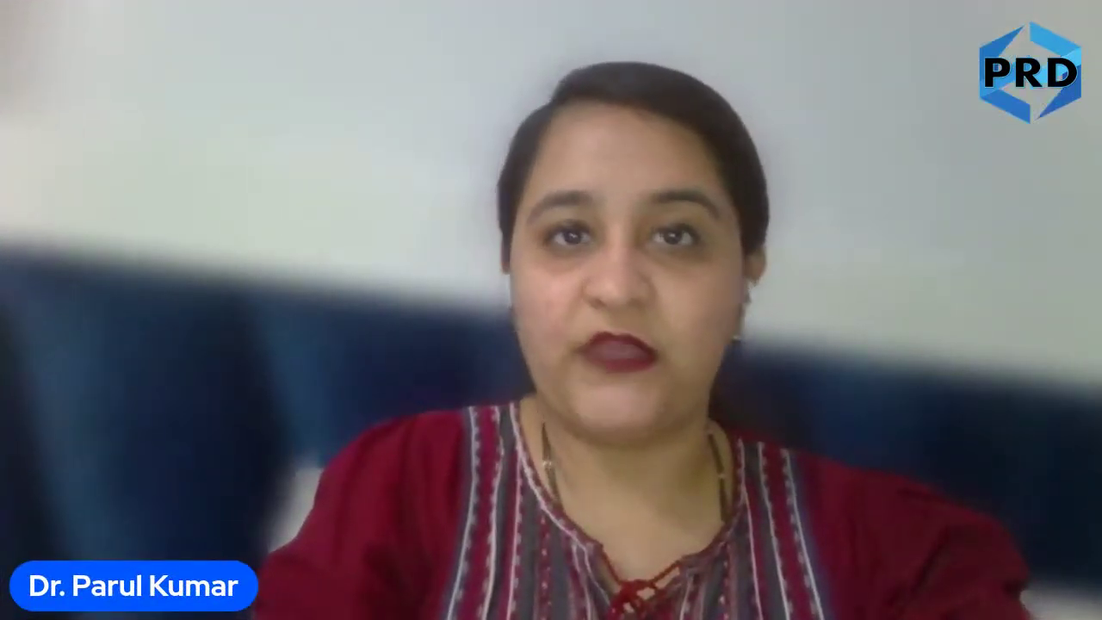
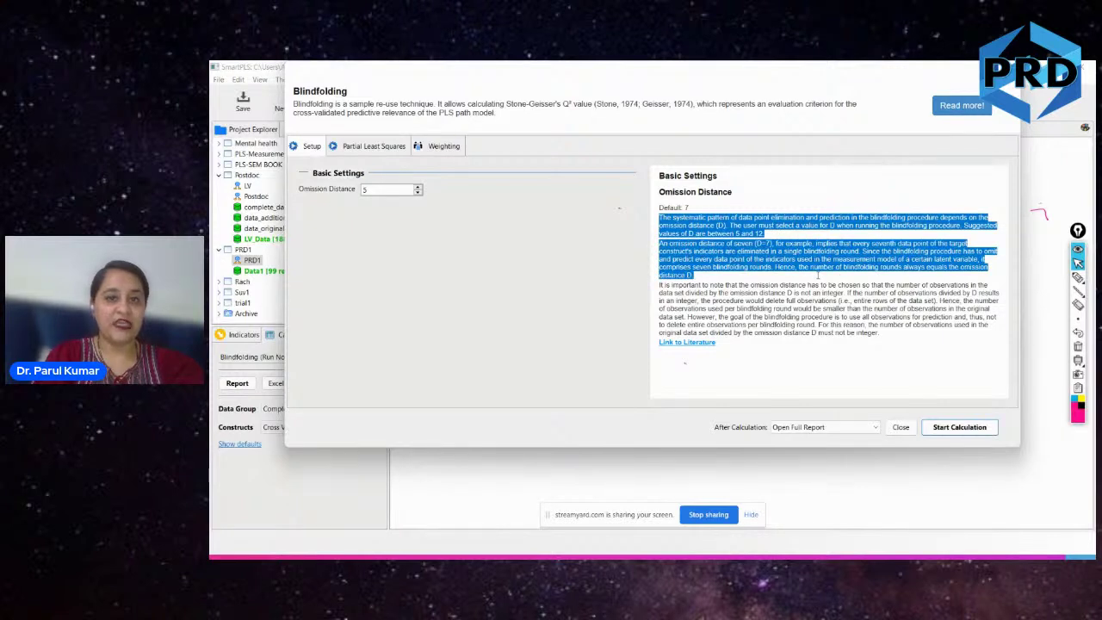
Read the guidance on the number of blindfolding rounds and run Blindfolding with an omission distance of 5.
{"action": "left_click", "coordinate": [761, 282]}
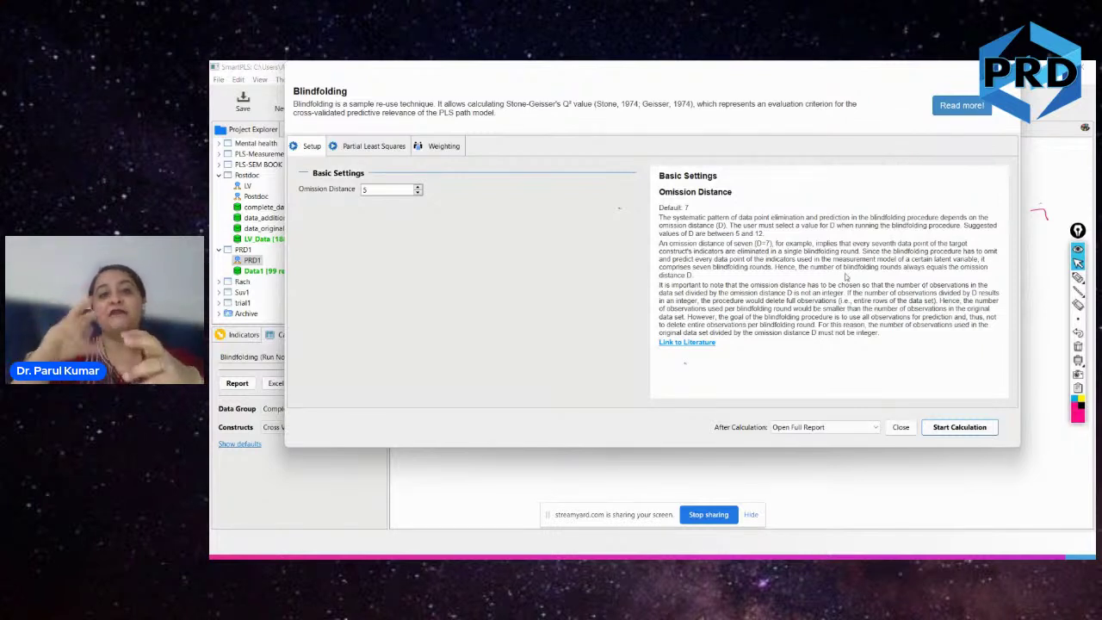
{"action": "left_click_drag", "start_coordinate": [799, 267], "coordinate": [979, 277]}
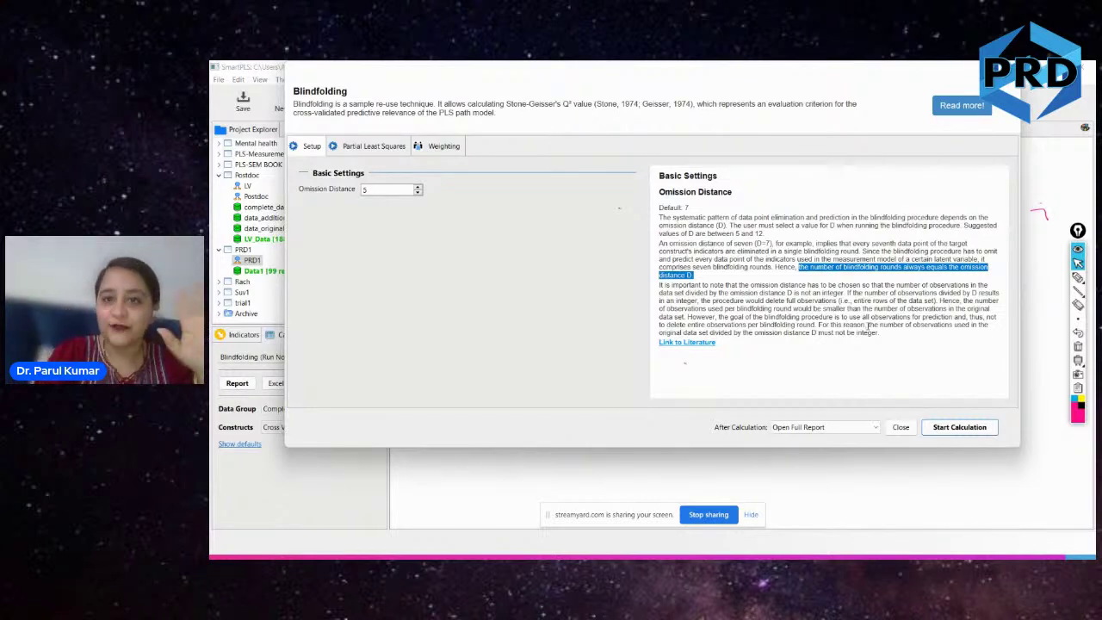
{"action": "left_click", "coordinate": [942, 426]}
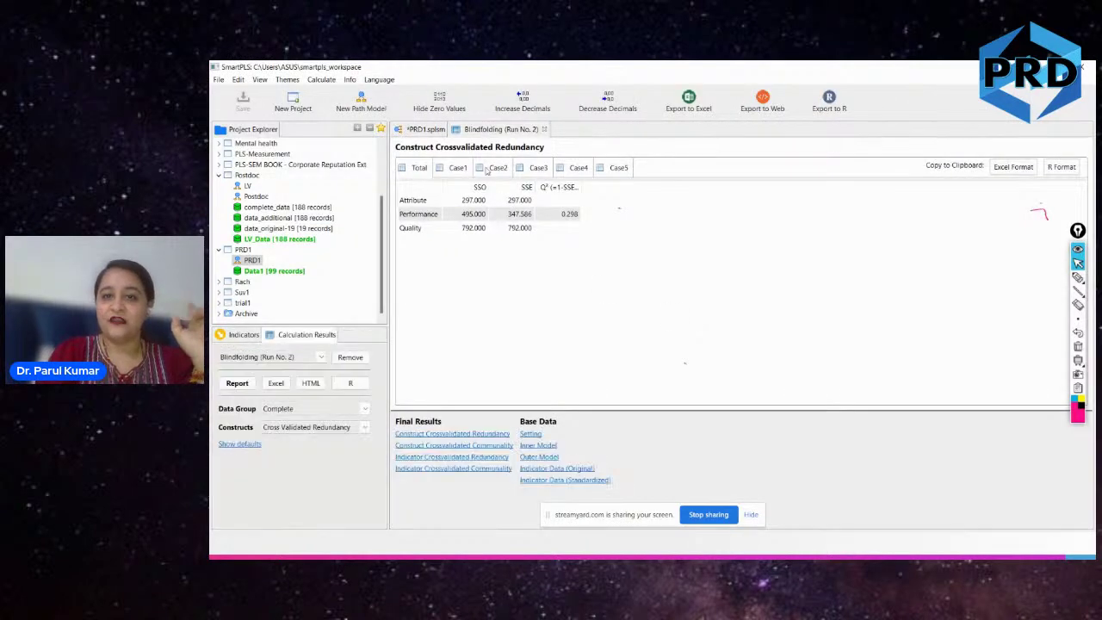
Widen the Q² column in Construct Crossvalidated Redundancy and compare Performance's Q² with the predictive power thresholds on the PowerPoint slide.
{"action": "left_click_drag", "start_coordinate": [582, 187], "coordinate": [626, 187]}
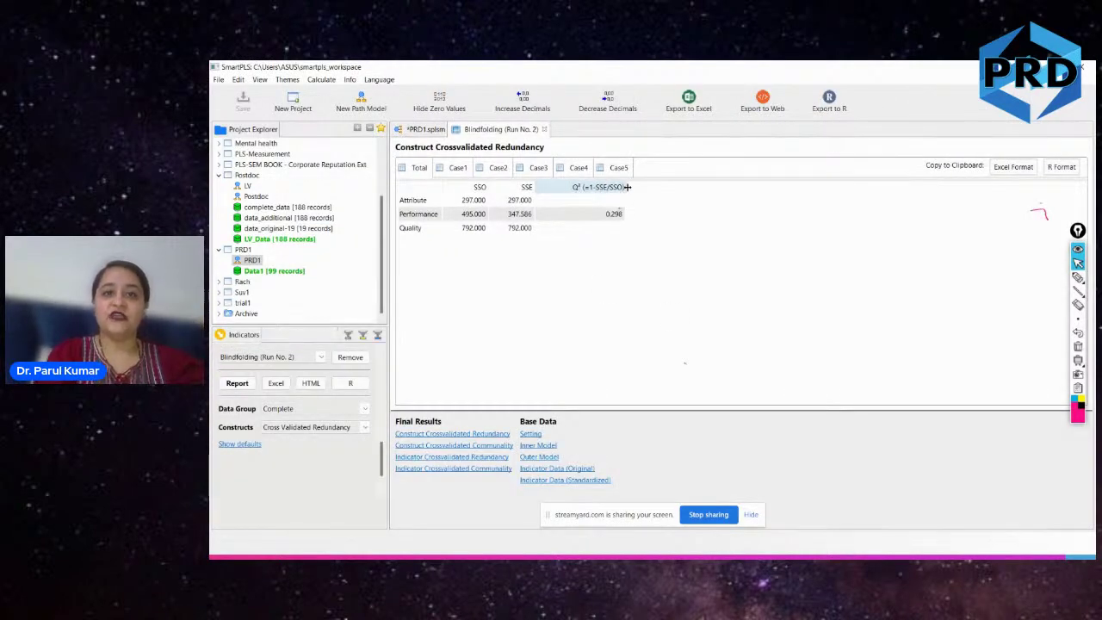
{"action": "left_click", "coordinate": [514, 213]}
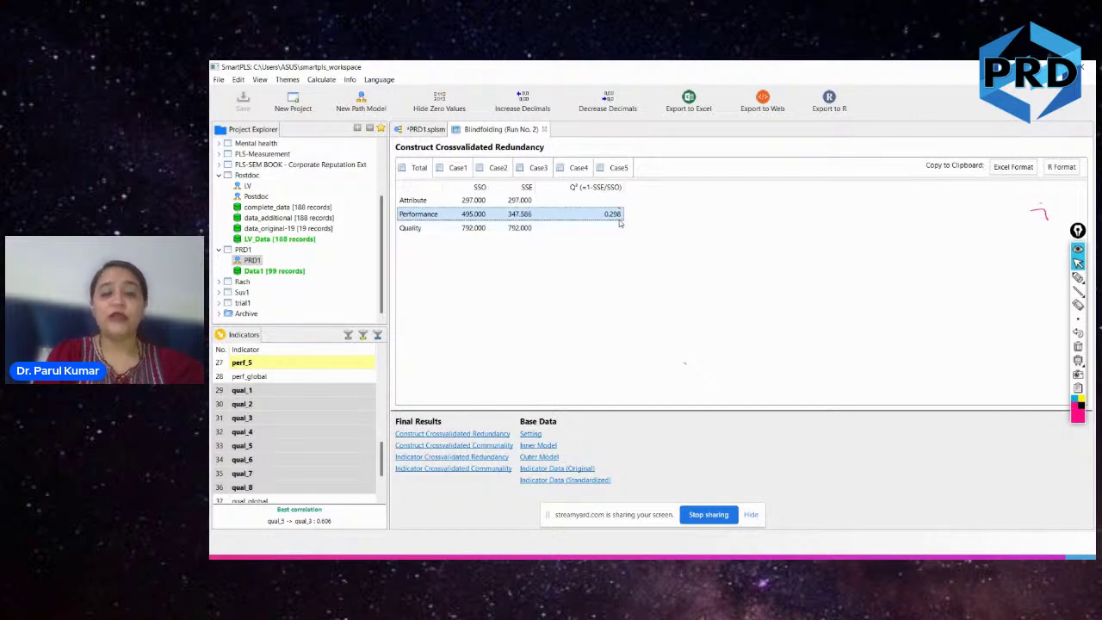
{"action": "key", "text": "alt+Tab"}
{"action": "key", "text": "alt+Tab"}
{"action": "key", "text": "alt+Tab"}
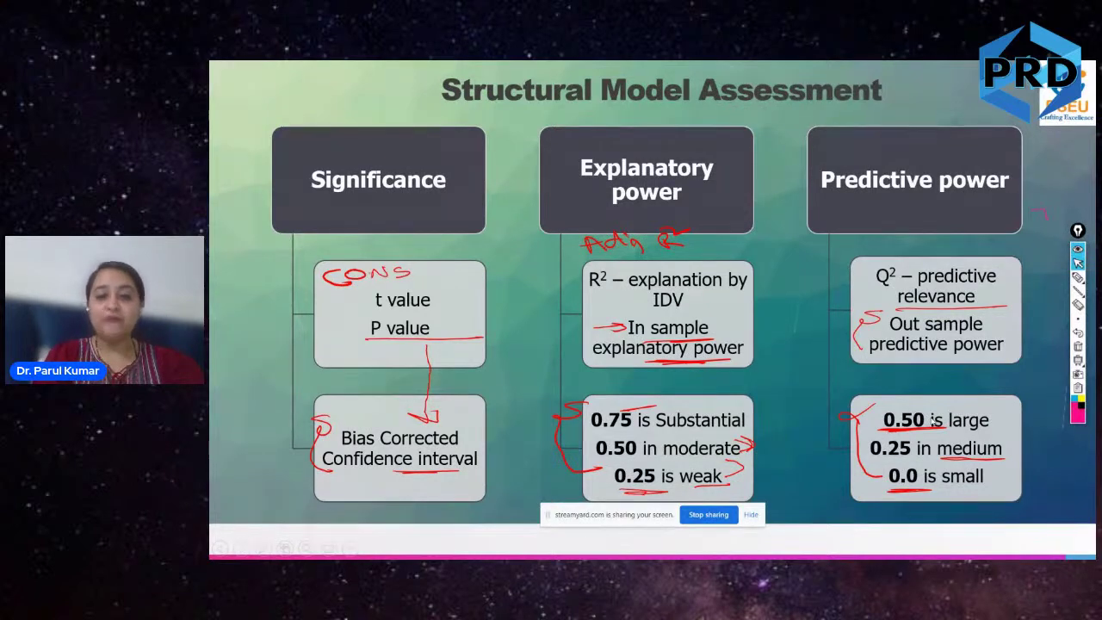
{"action": "key", "text": "alt+Tab"}
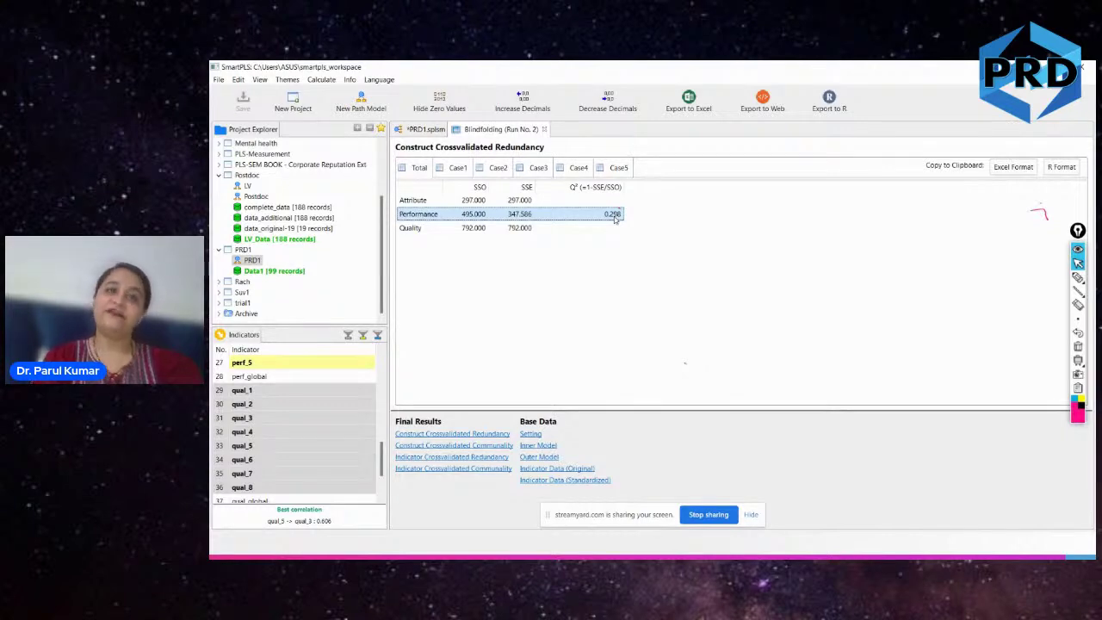
Switch to the Excel sheet and add a Q2 entry of 0.298 directly below Adj R2 under the structural model table.
{"action": "key", "text": "alt+Tab"}
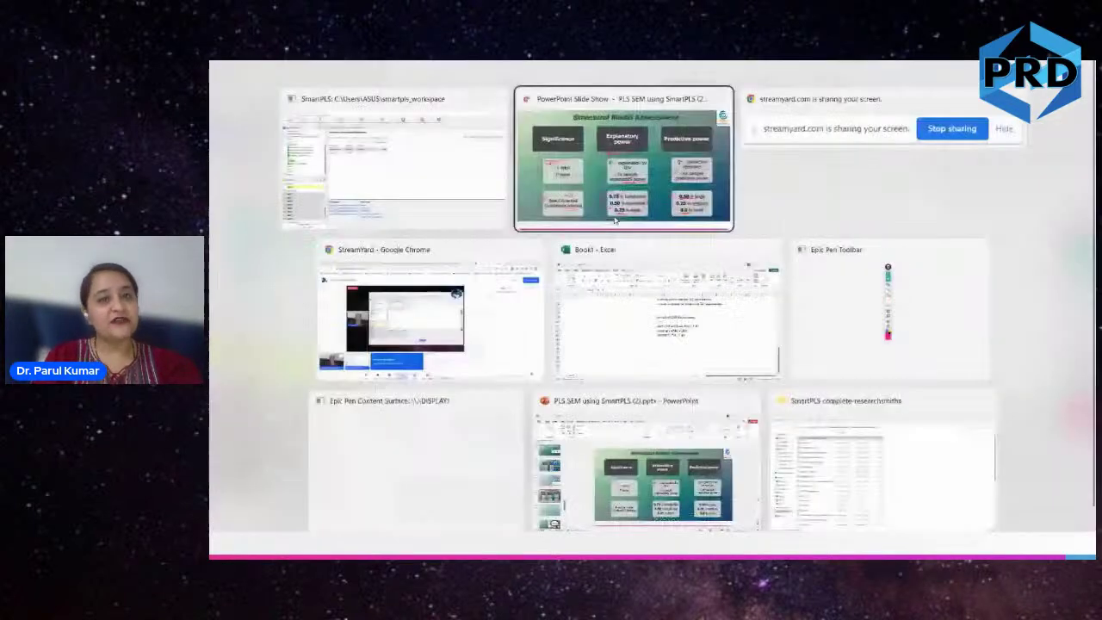
{"action": "key", "text": "alt+Tab"}
{"action": "key", "text": "alt+Tab"}
{"action": "key", "text": "alt+Tab"}
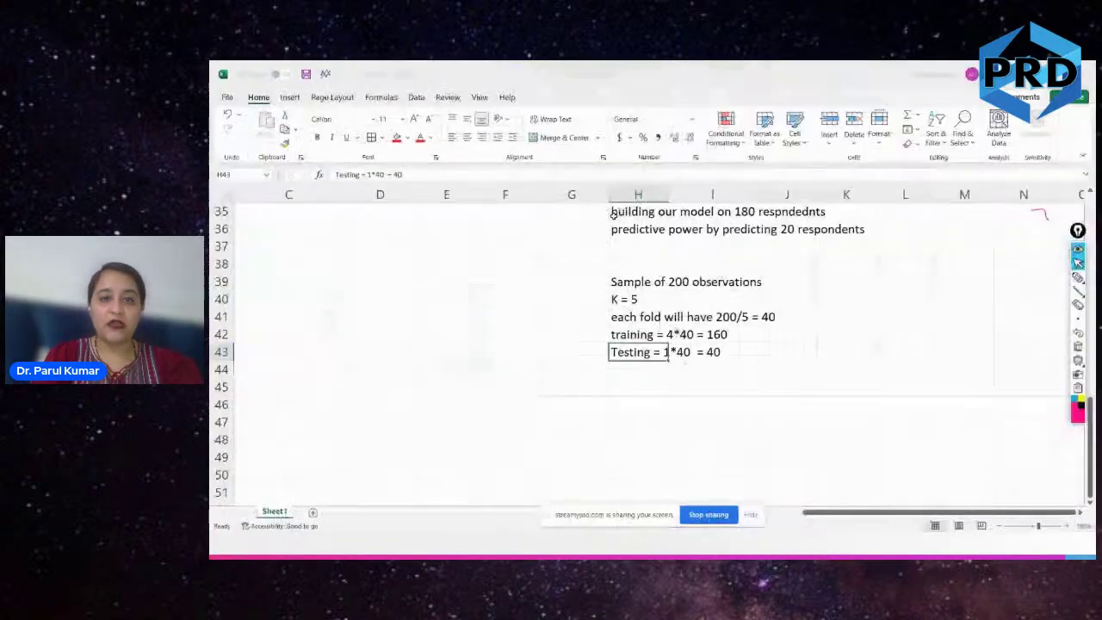
{"action": "scroll", "coordinate": [318, 276], "scroll_direction": "up", "scroll_amount": 6}
{"action": "scroll", "coordinate": [318, 276], "scroll_direction": "up", "scroll_amount": 5}
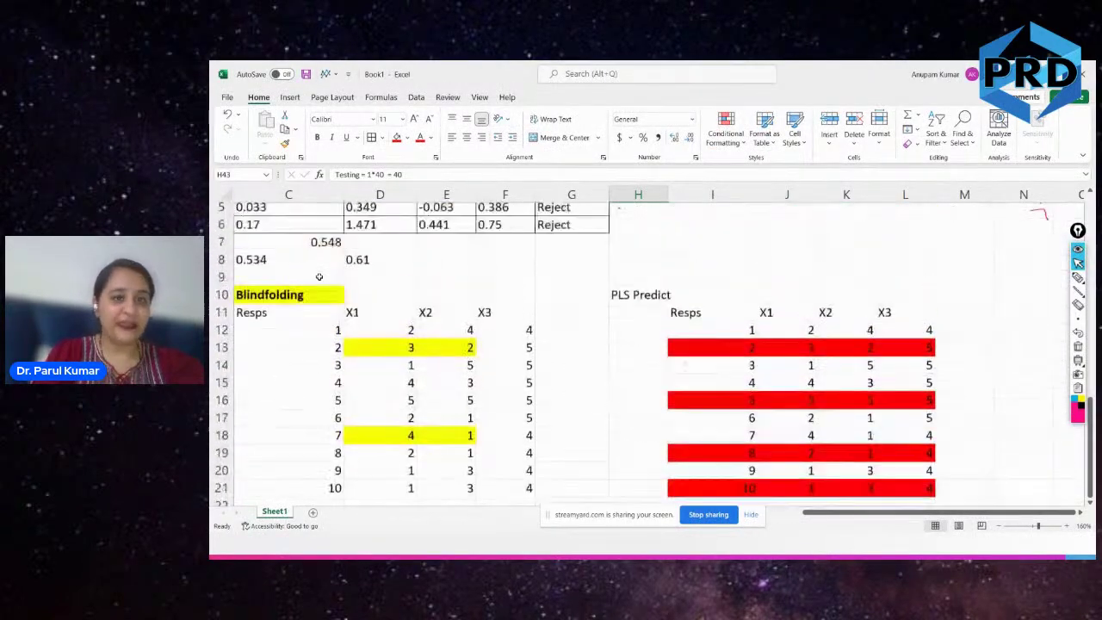
{"action": "scroll", "coordinate": [319, 276], "scroll_direction": "left", "scroll_amount": 1}
{"action": "scroll", "coordinate": [318, 276], "scroll_direction": "left", "scroll_amount": 1}
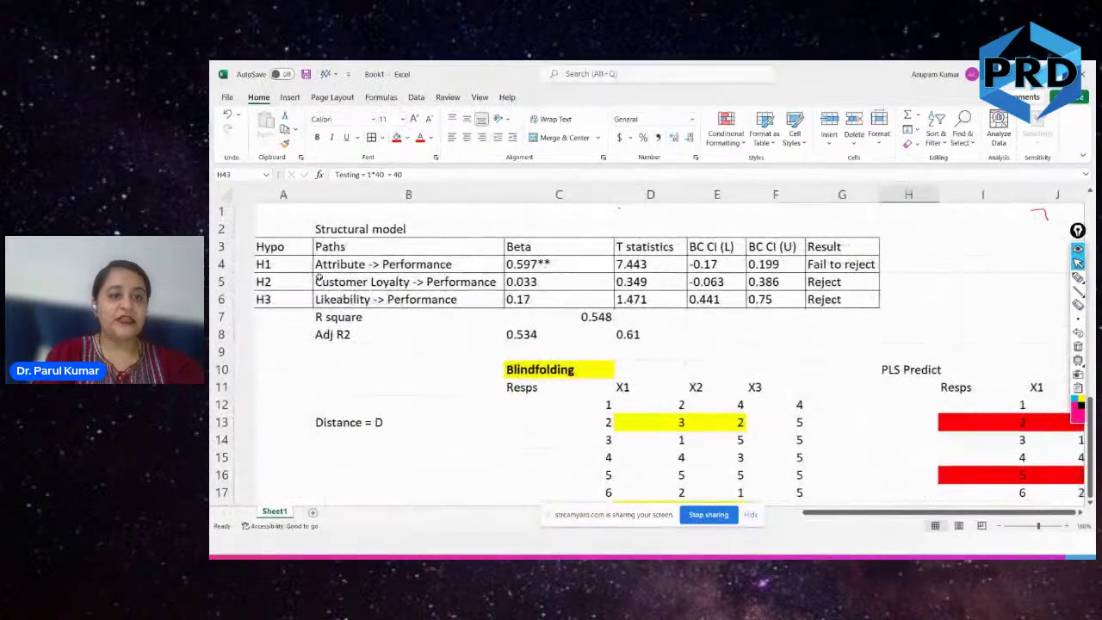
{"action": "left_click", "coordinate": [333, 350]}
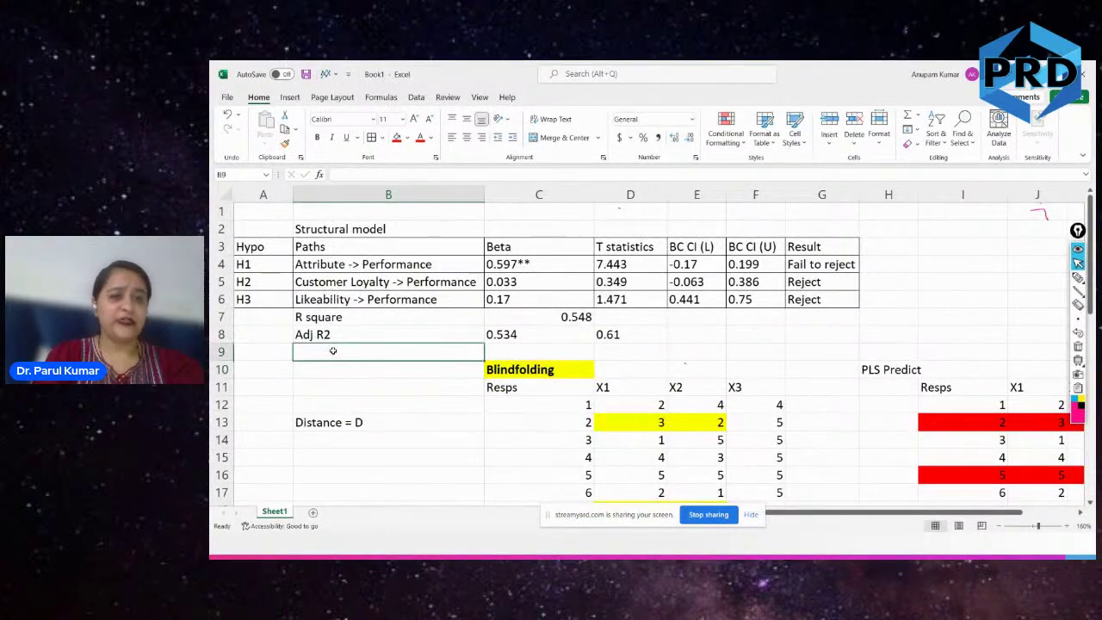
{"action": "type", "text": "Q"}
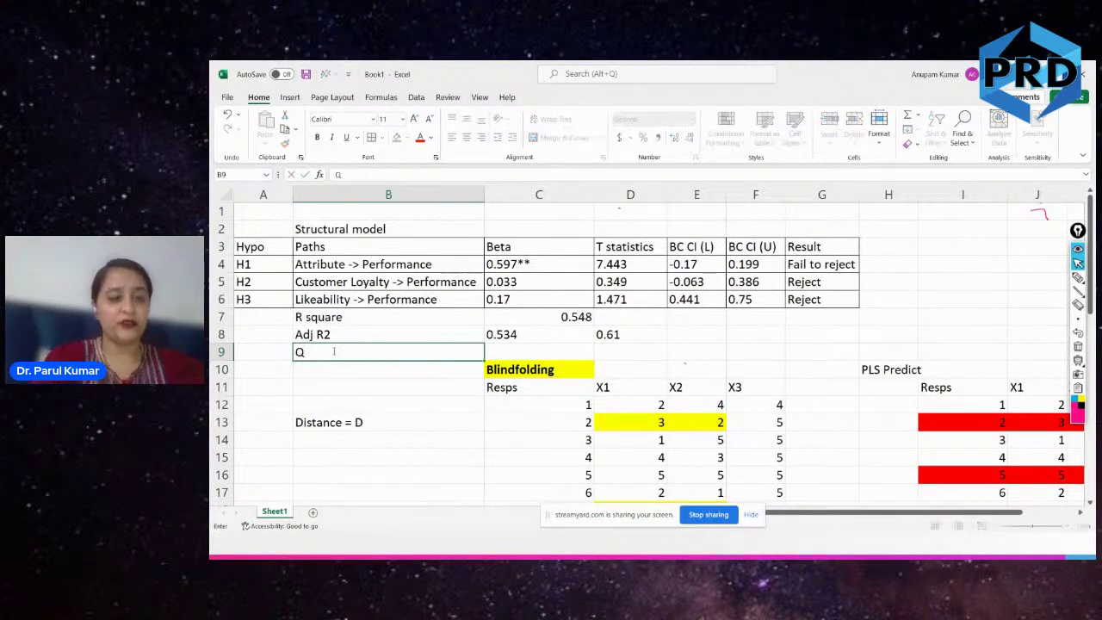
{"action": "type", "text": "2"}
{"action": "key", "text": "Tab"}
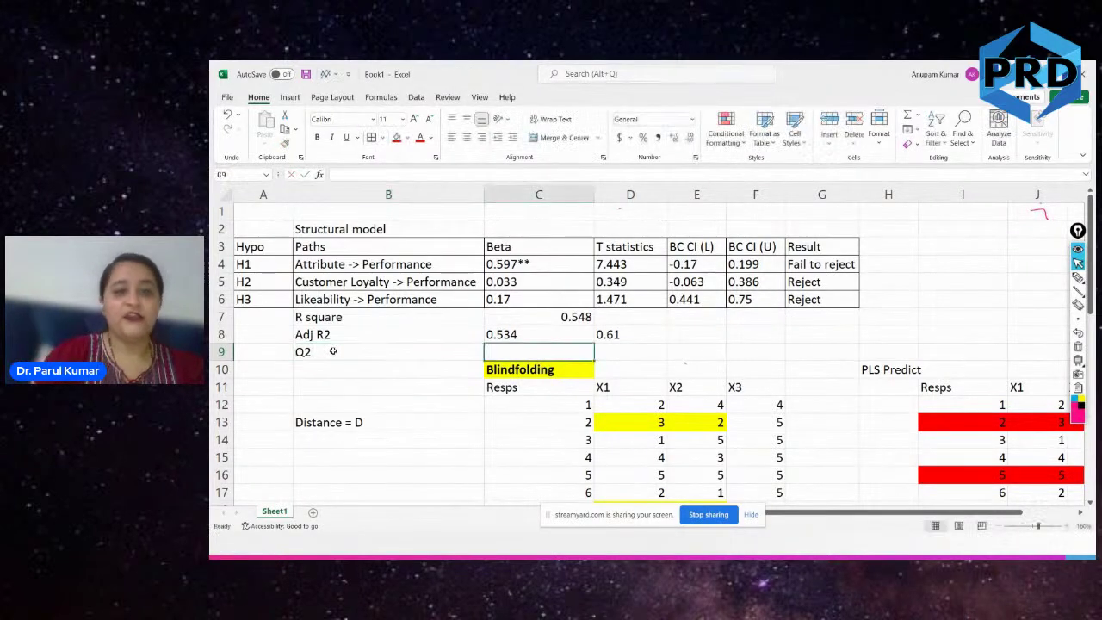
{"action": "type", "text": "0.298"}
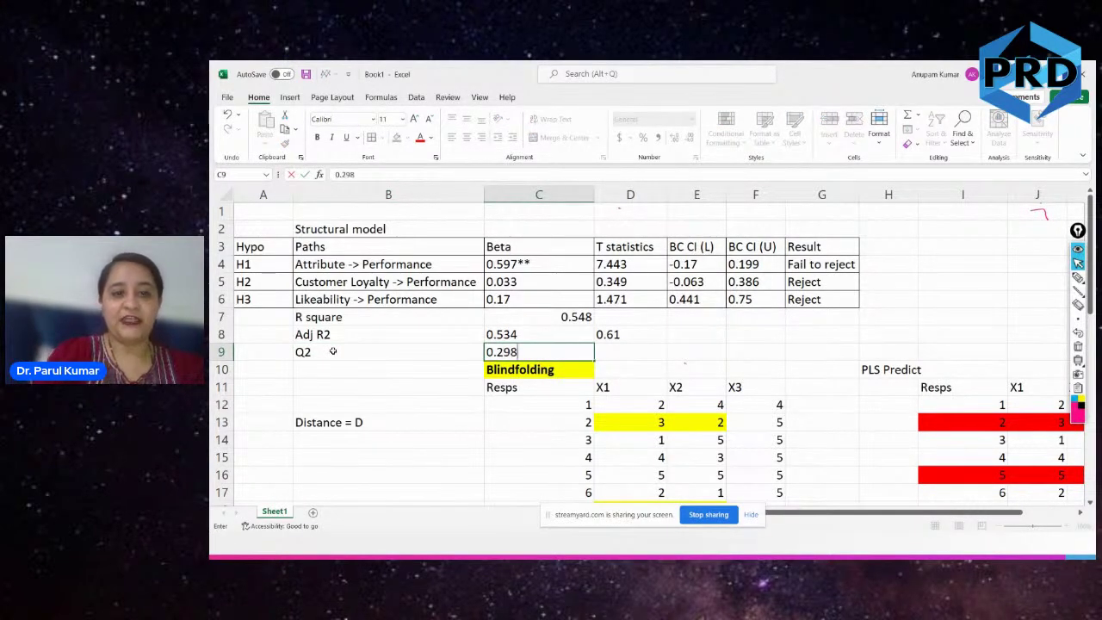
Insert a blank row between the Q2 entry and the Blindfolding heading, and return to the blindfolding report in SmartPLS.
{"action": "left_click", "coordinate": [222, 370]}
{"action": "right_click", "coordinate": [222, 370]}
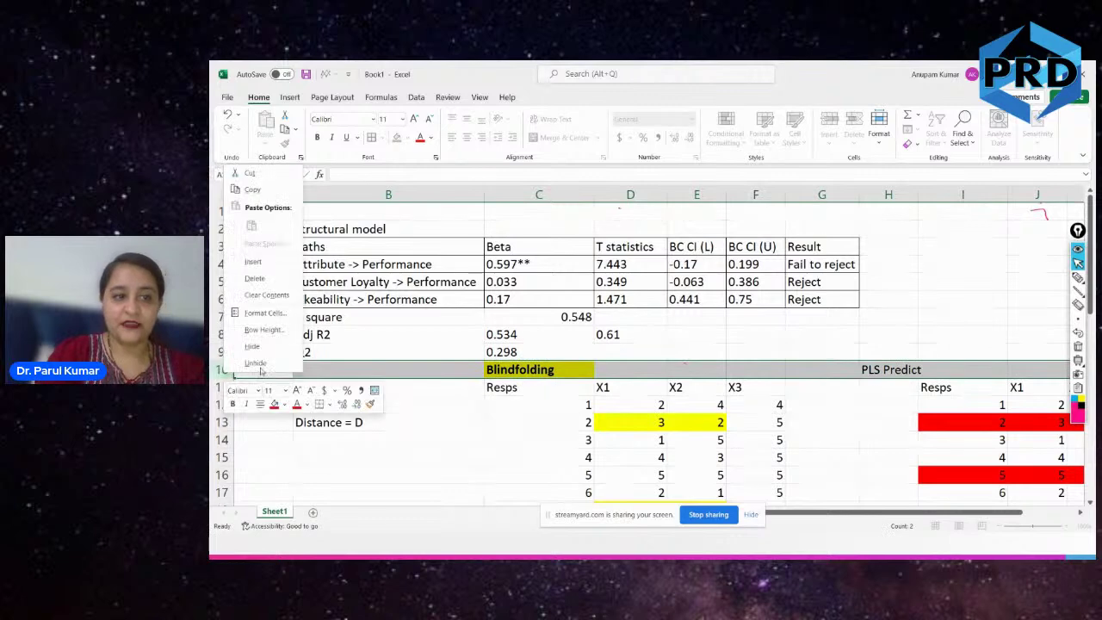
{"action": "left_click", "coordinate": [245, 260]}
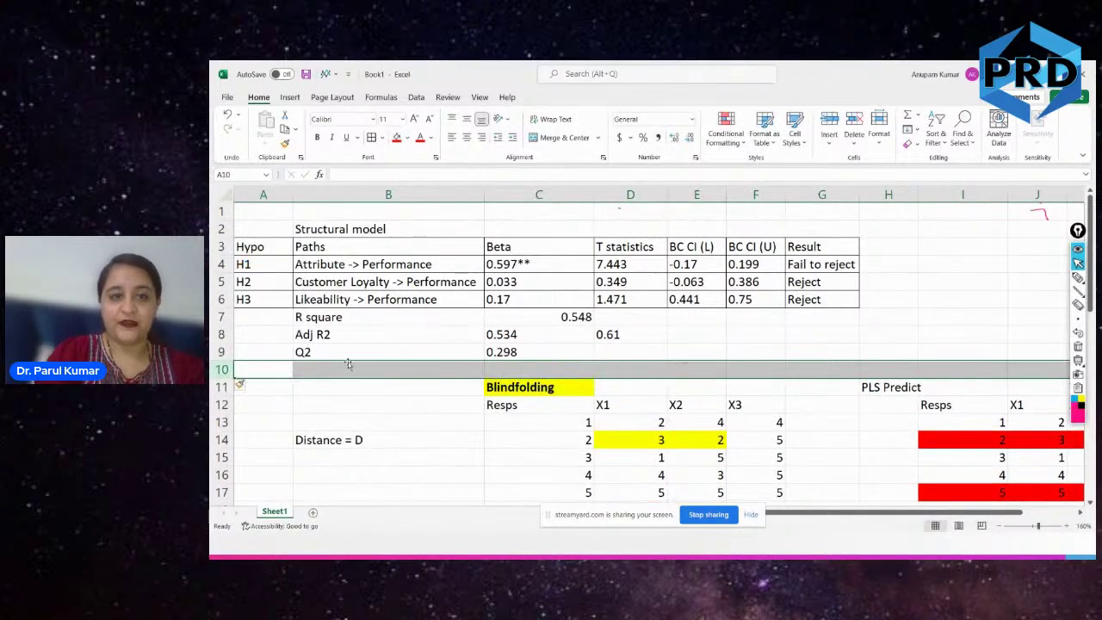
{"action": "left_click_drag", "start_coordinate": [344, 354], "coordinate": [572, 317]}
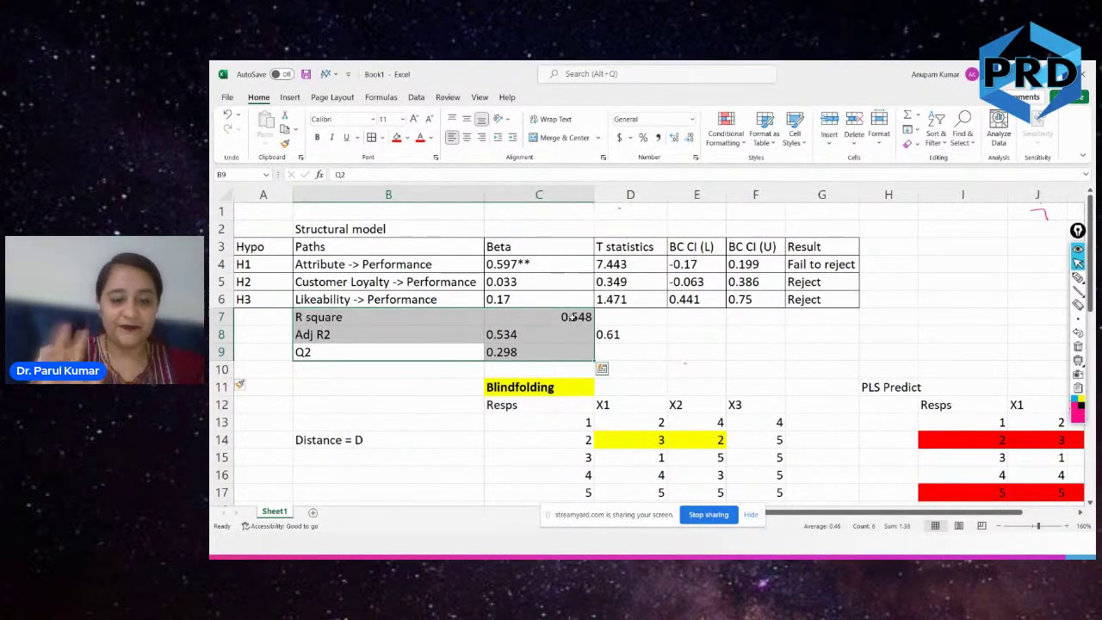
{"action": "key", "text": "alt+Tab"}
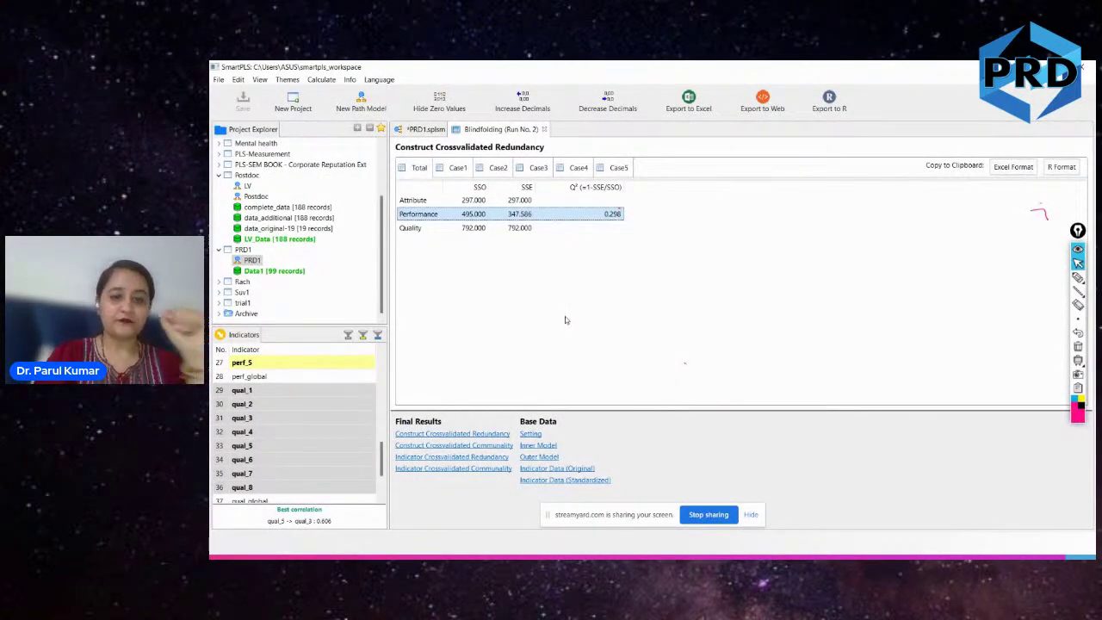
Read PLS Predict's guidance on folds and repetitions and run it on the PRD1 model with 10 folds and 10 repetitions.
{"action": "left_click", "coordinate": [414, 135]}
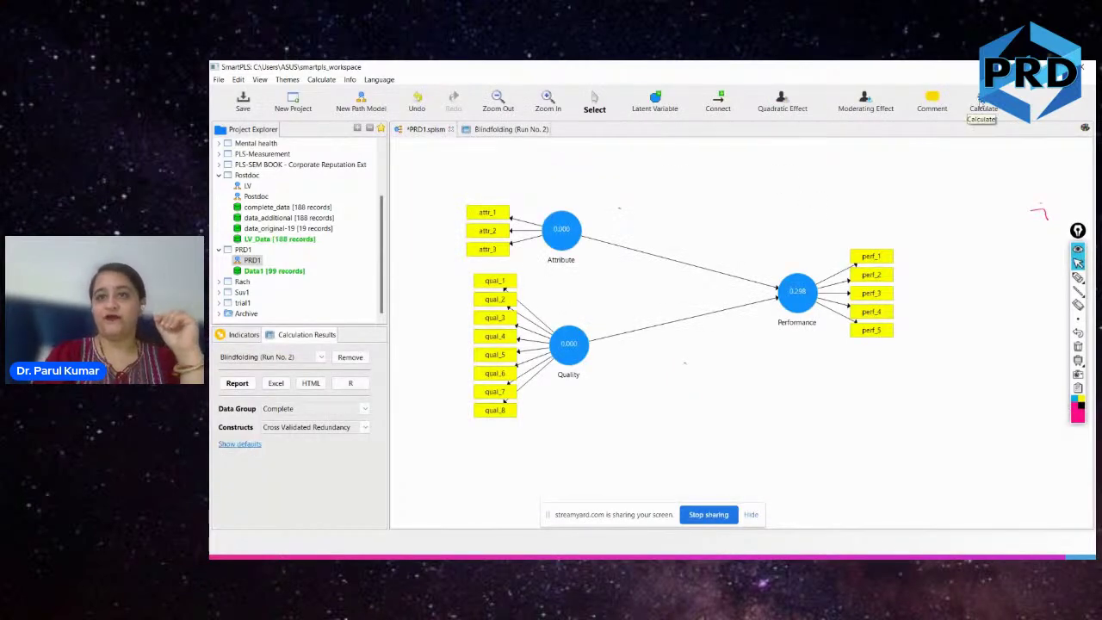
{"action": "left_click", "coordinate": [981, 101]}
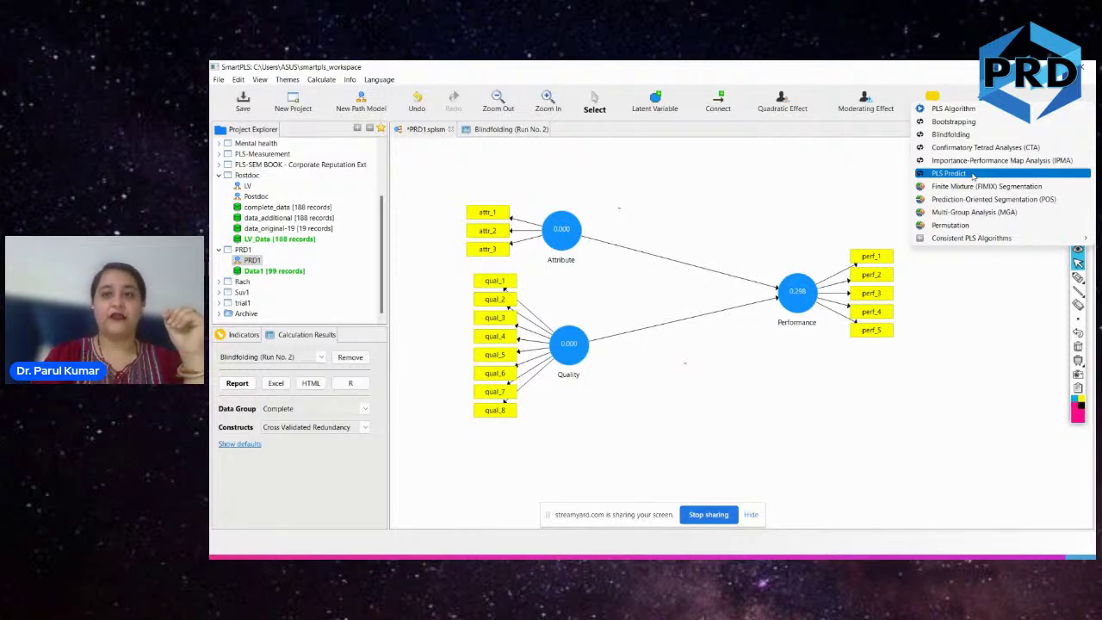
{"action": "left_click", "coordinate": [973, 175]}
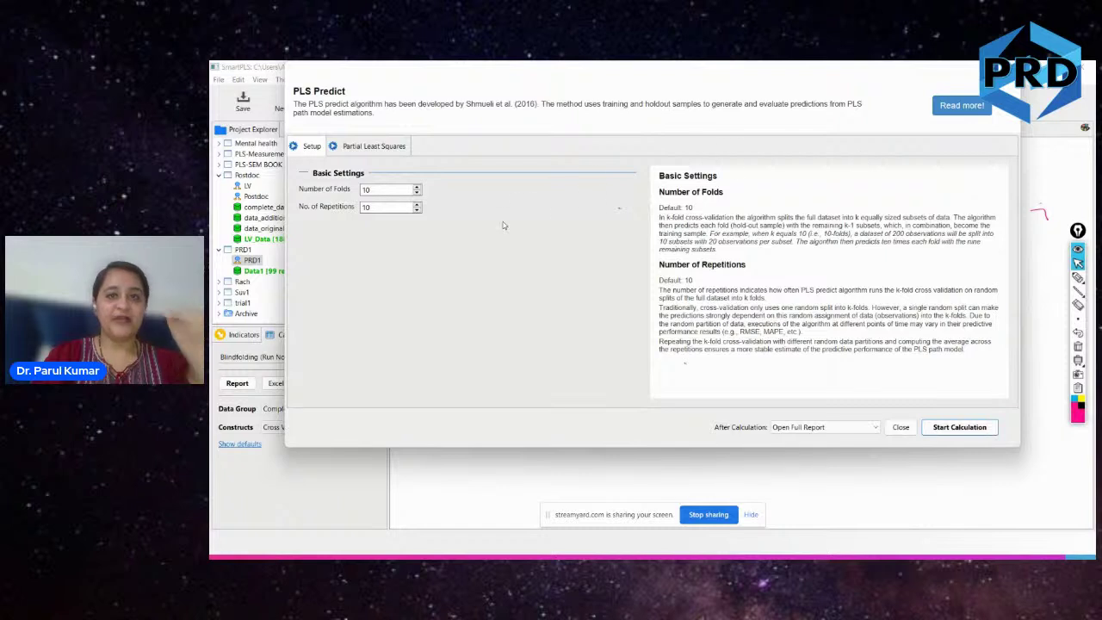
{"action": "left_click", "coordinate": [396, 188]}
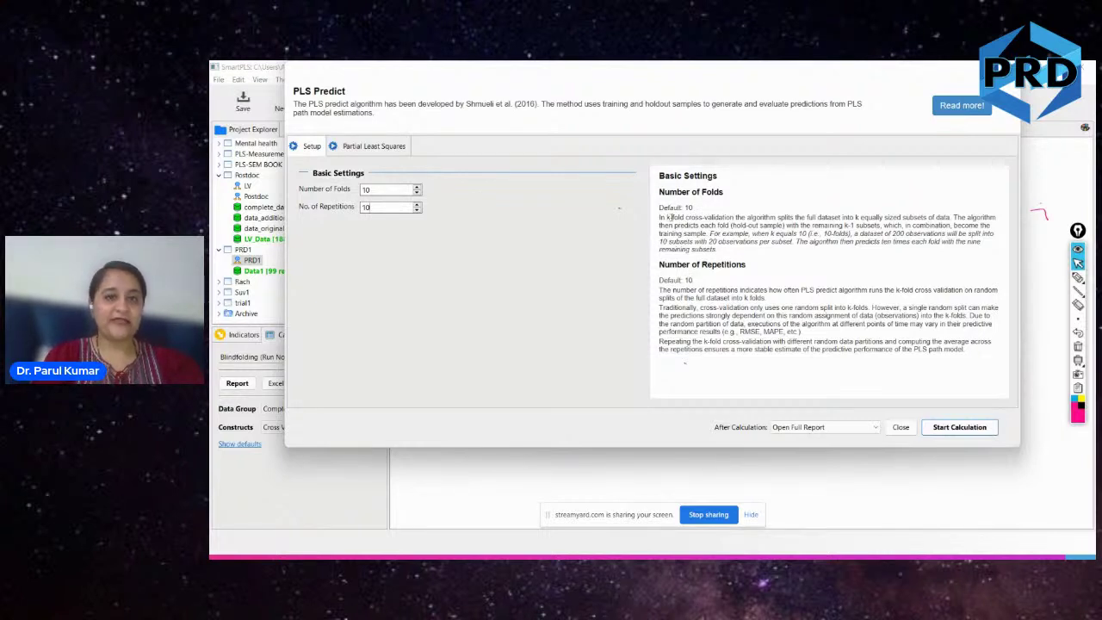
{"action": "left_click_drag", "start_coordinate": [667, 218], "coordinate": [954, 217]}
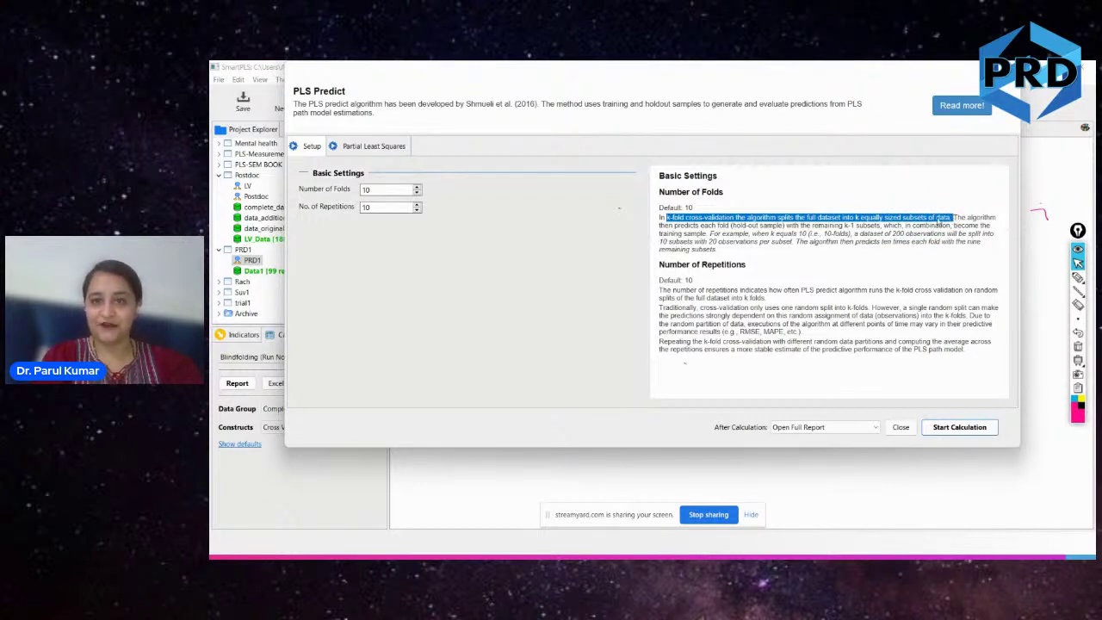
{"action": "left_click_drag", "start_coordinate": [730, 224], "coordinate": [707, 233]}
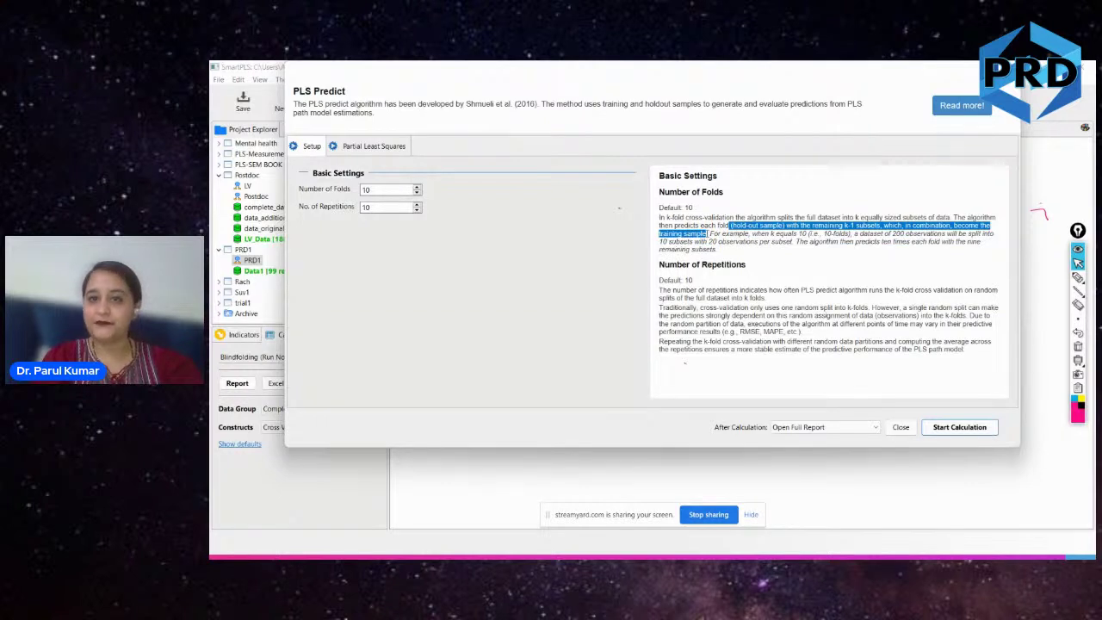
{"action": "left_click", "coordinate": [716, 286]}
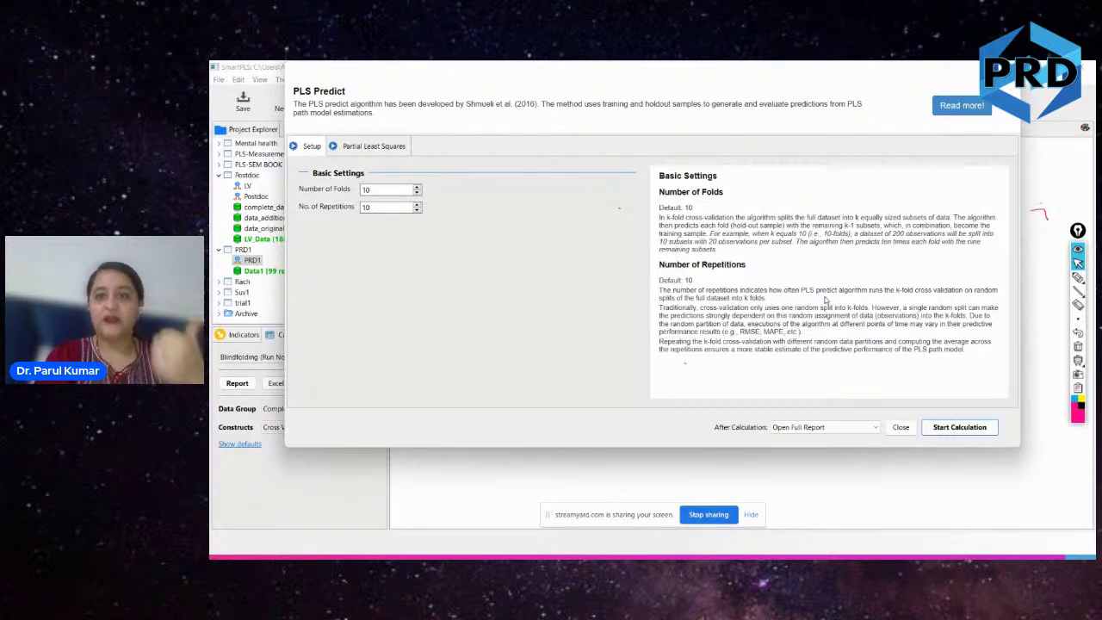
{"action": "left_click_drag", "start_coordinate": [600, 74], "coordinate": [658, 79]}
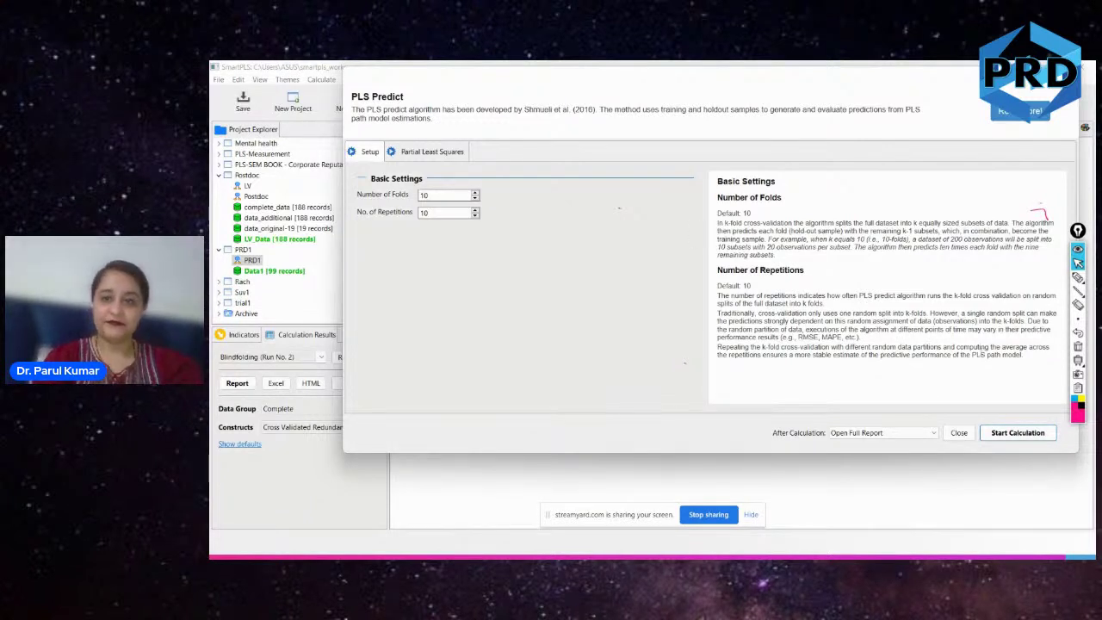
{"action": "left_click", "coordinate": [1001, 434]}
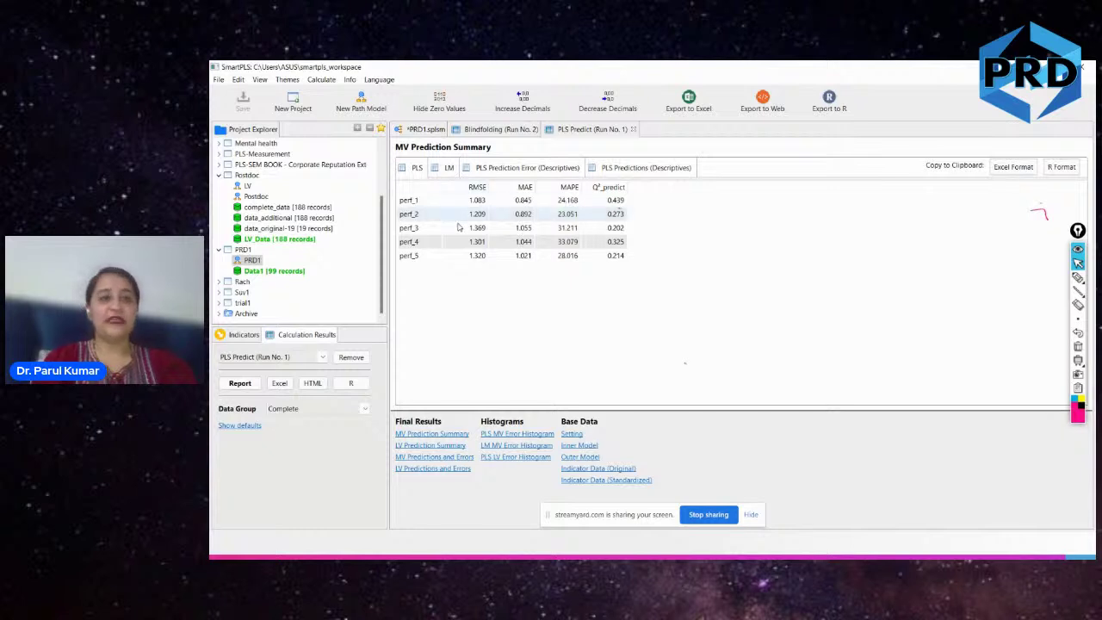
Copy the PLS table of the MV Prediction Summary in Excel format and paste it at B2 on a new Excel sheet.
{"action": "left_click", "coordinate": [424, 438]}
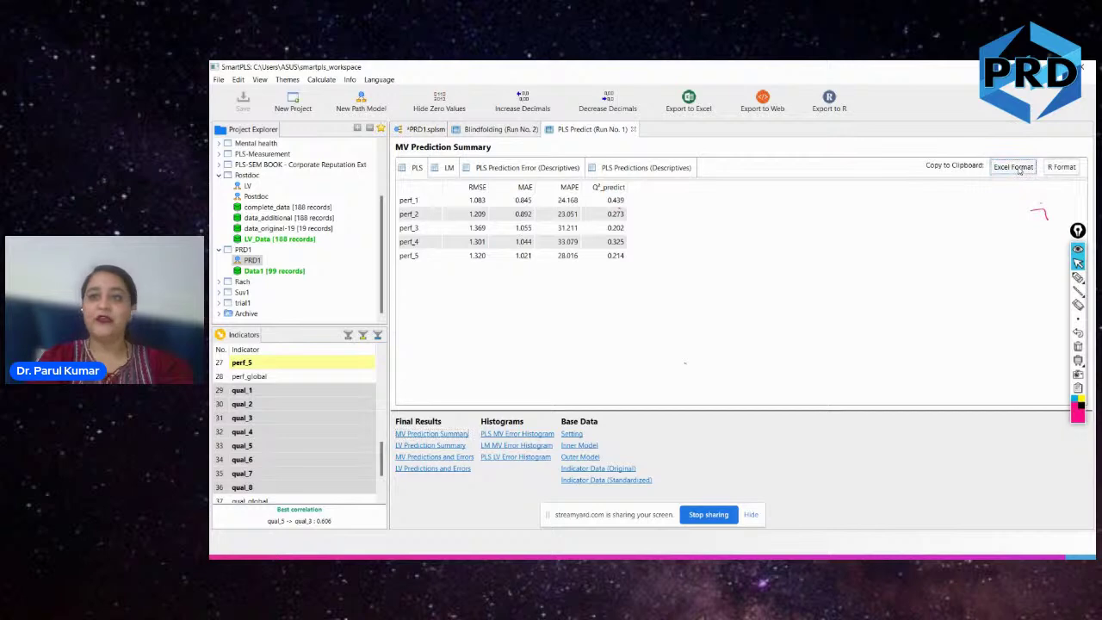
{"action": "key", "text": "alt+Tab"}
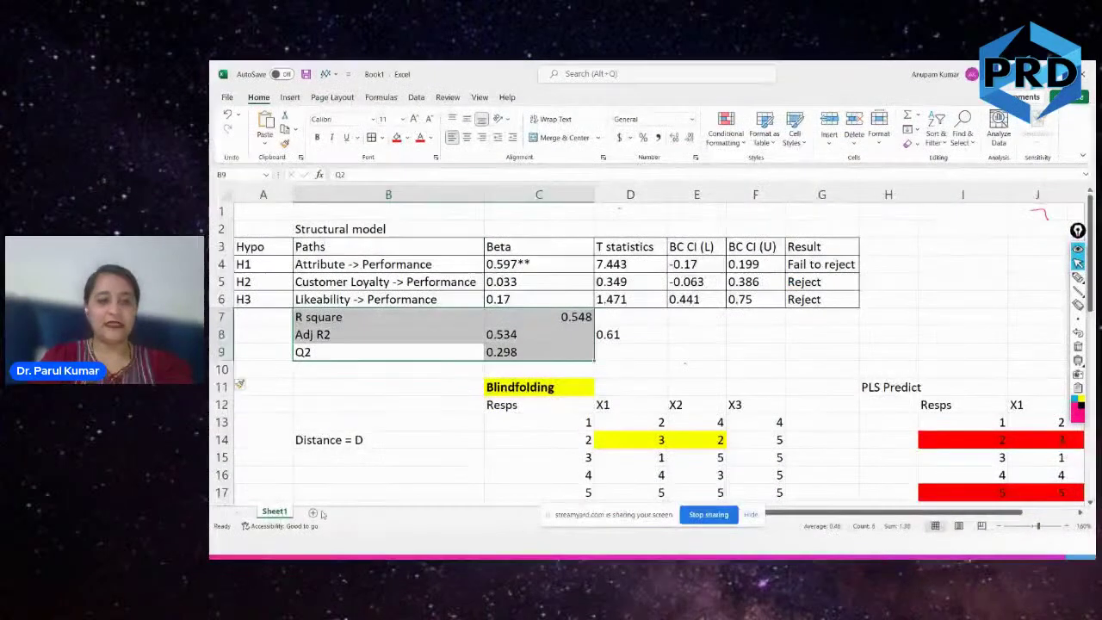
{"action": "left_click", "coordinate": [313, 512]}
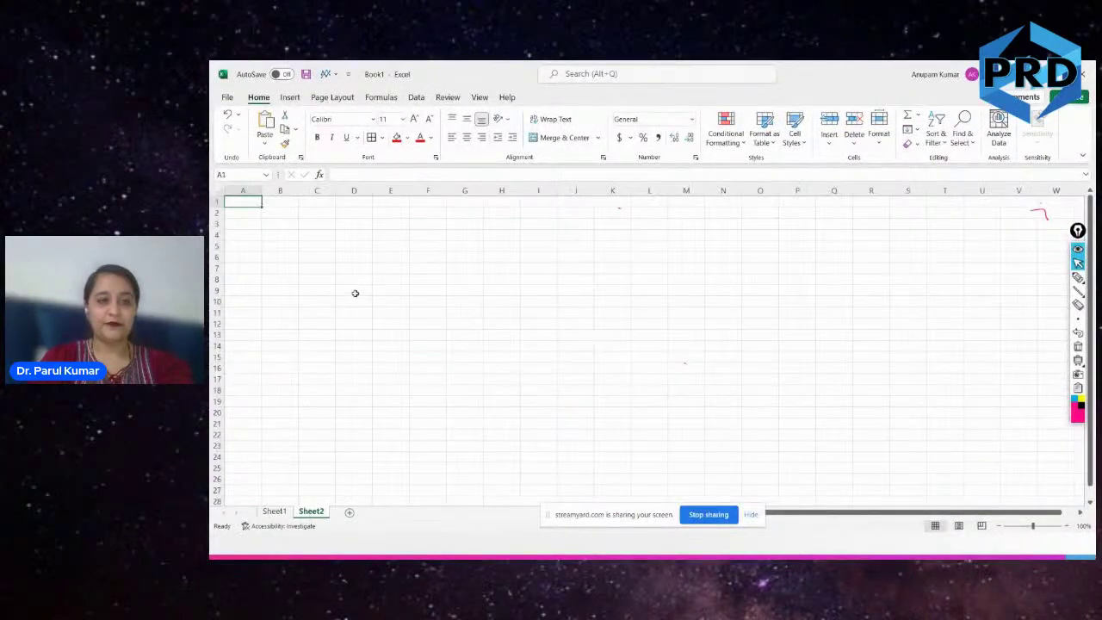
{"action": "left_click", "coordinate": [289, 210]}
{"action": "type", "text": "RMSE\tMAE\tMAPE\tQ²_predict perf_1\t1.083\t0.845\t24.168\t0.439 perf_2\t1.209\t0.892\t23.051\t0.273 perf_3\t1.369\t1.055\t31.211\t0.202 perf_4\t1.301\t1.044\t33.079\t0.325 perf_5\t1.32\t1.021\t28.016\t0.214"}
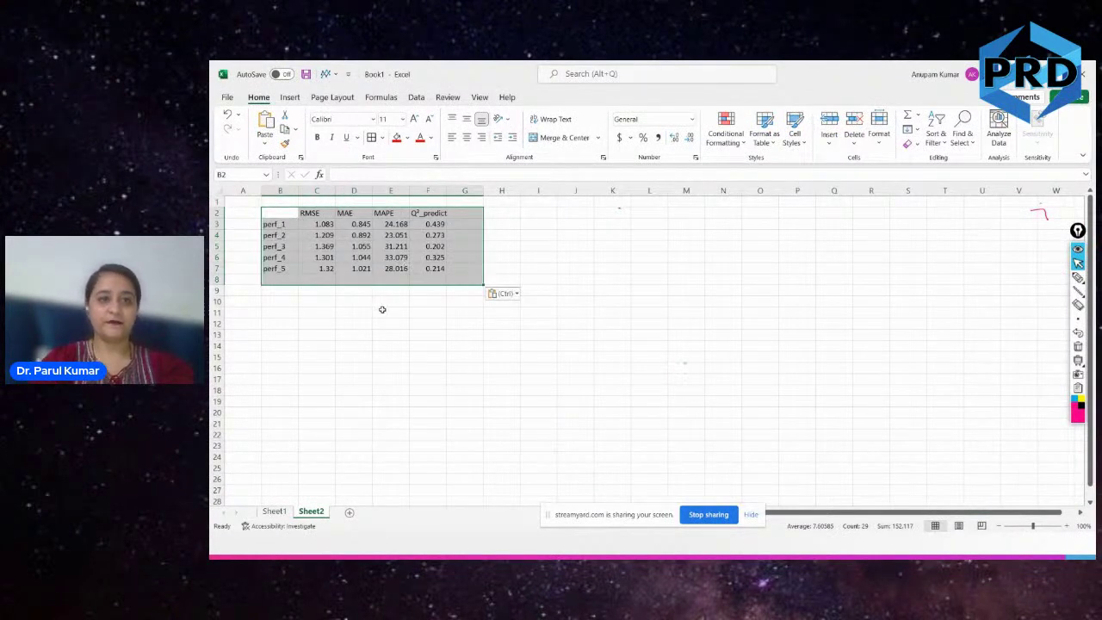
{"action": "scroll", "coordinate": [382, 309], "scroll_direction": "up", "scroll_amount": 4}
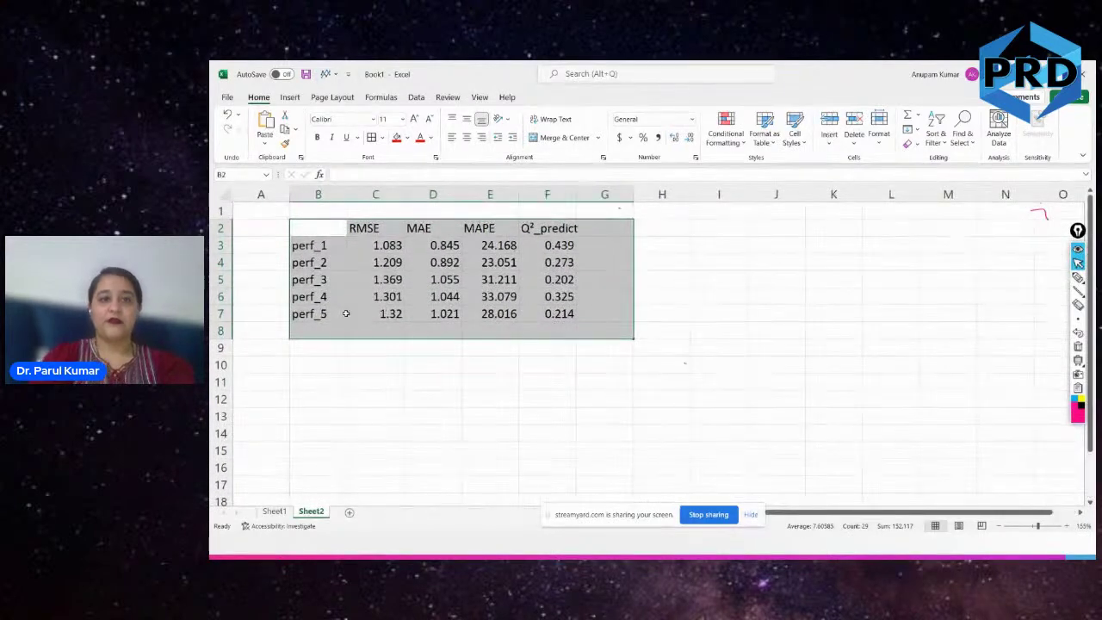
Check the source table in SmartPLS and rename the pasted RMSE and MAE headers in Excel as PLS_RMSE and PLS_MAE.
{"action": "left_click", "coordinate": [348, 314]}
{"action": "key", "text": "alt+Tab"}
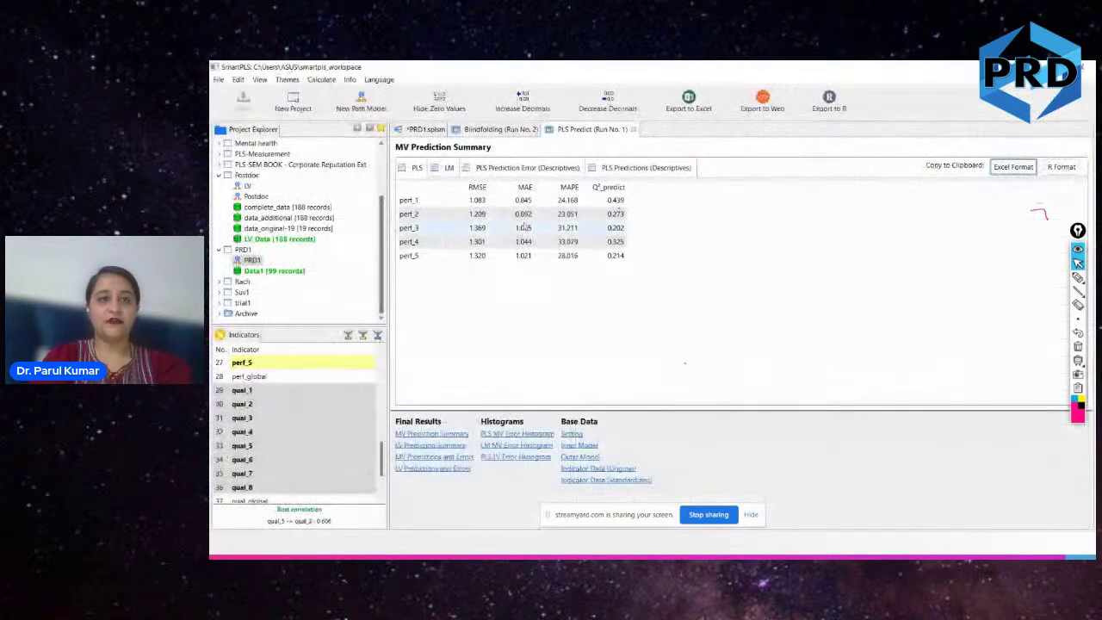
{"action": "key", "text": "alt+Tab"}
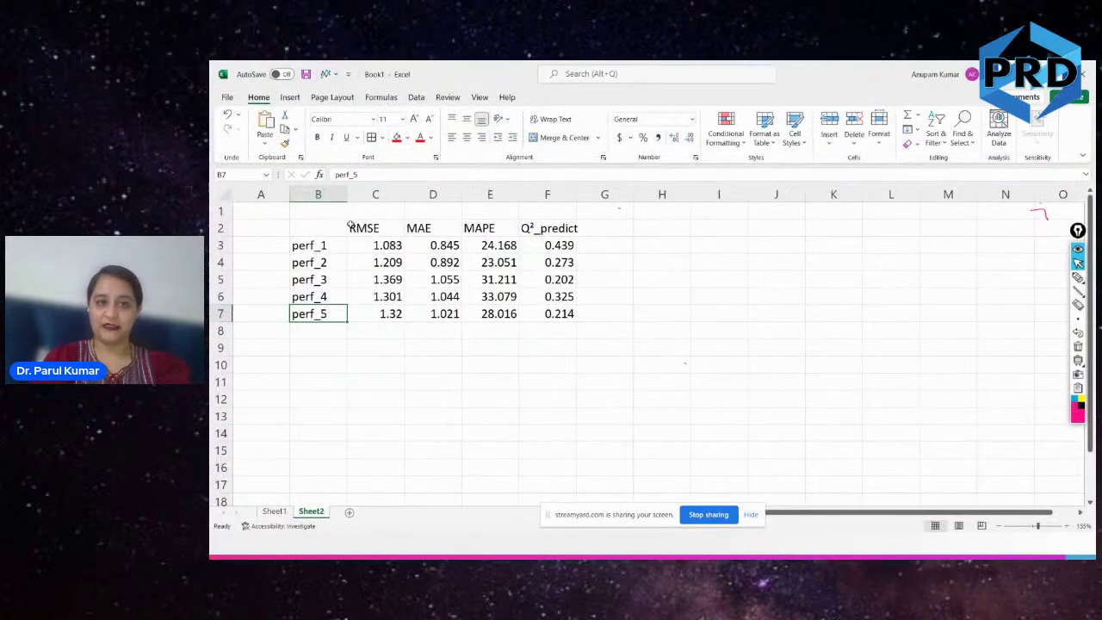
{"action": "left_click", "coordinate": [351, 224]}
{"action": "double_click", "coordinate": [351, 225]}
{"action": "type", "text": "PLS"}
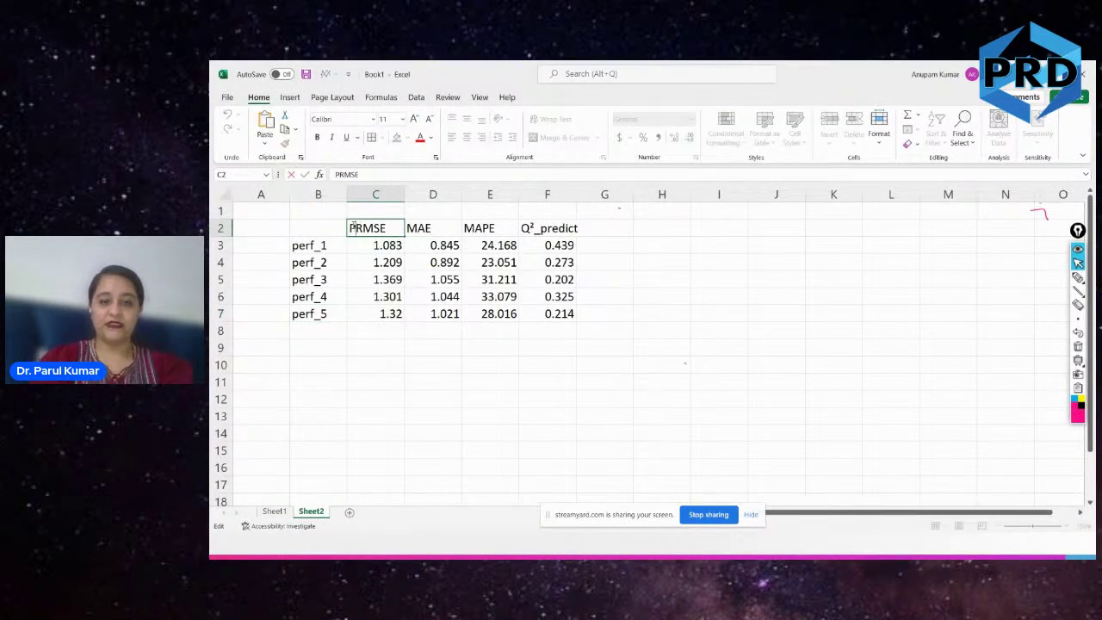
{"action": "type", "text": "_"}
{"action": "left_click", "coordinate": [435, 262]}
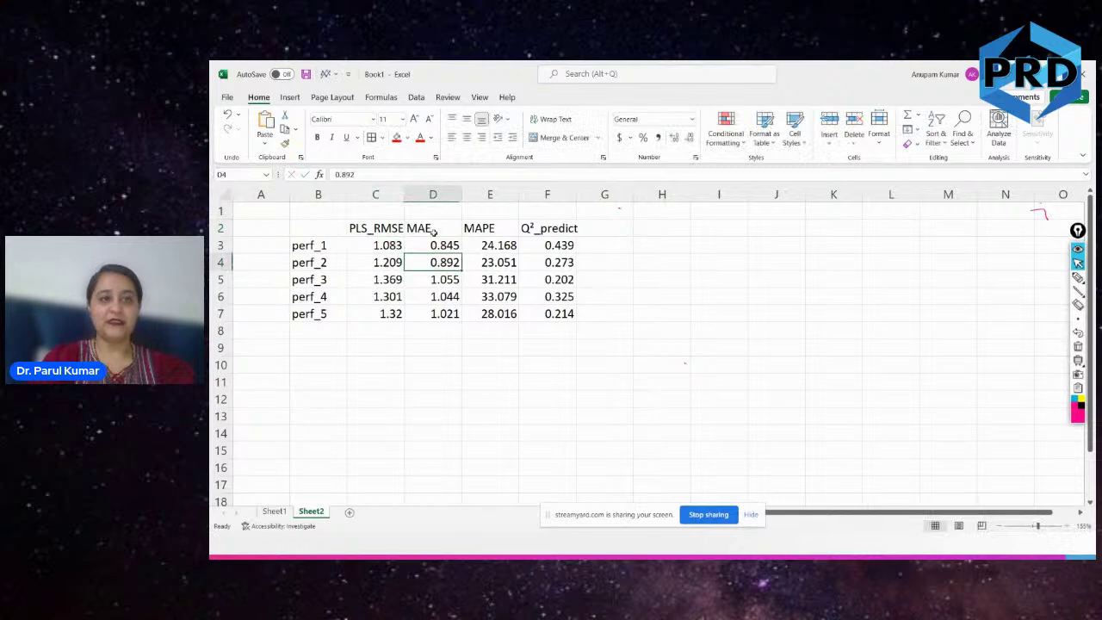
{"action": "double_click", "coordinate": [410, 228]}
{"action": "type", "text": "PLS"}
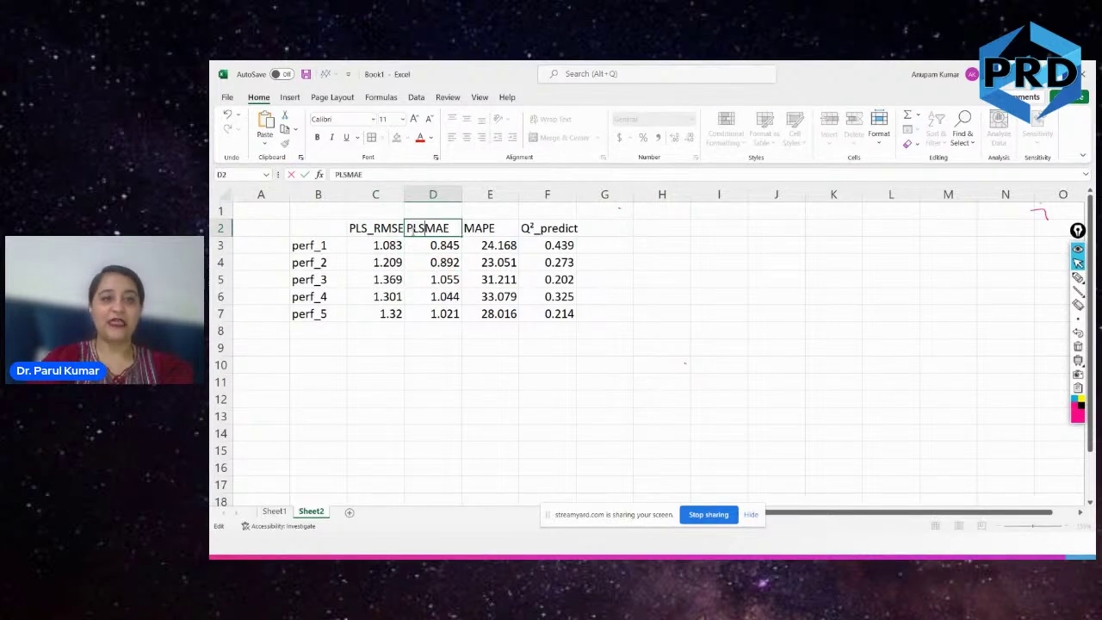
{"action": "type", "text": "_"}
{"action": "left_click", "coordinate": [473, 261]}
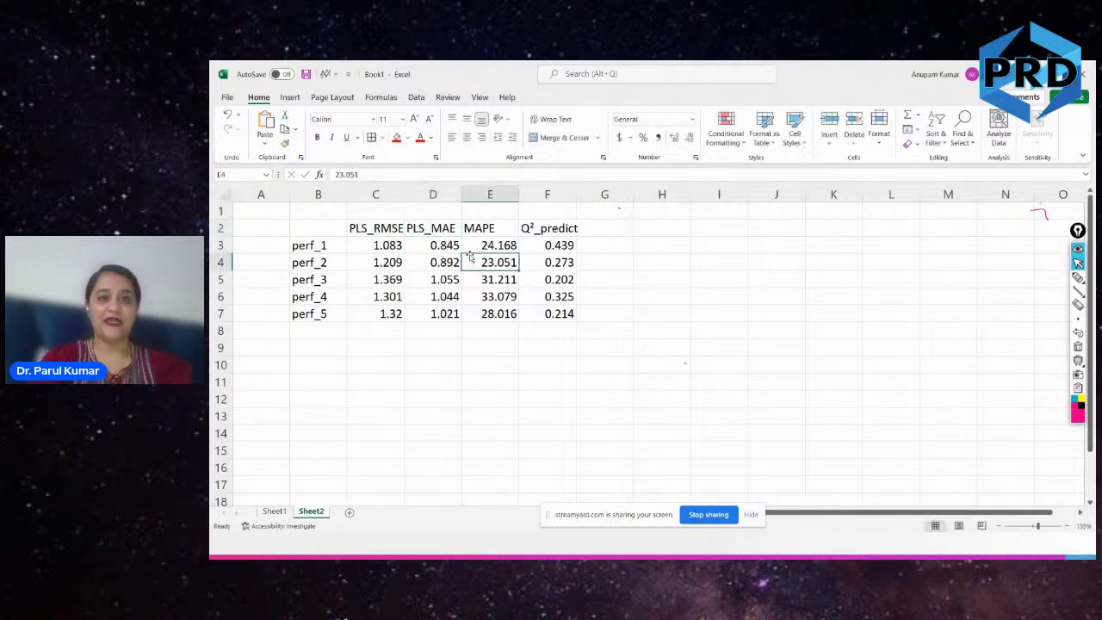
Copy the LM table of SmartPLS's MV Prediction Summary in Excel format and paste it at H2 beside the PLS table.
{"action": "key", "text": "alt+Tab"}
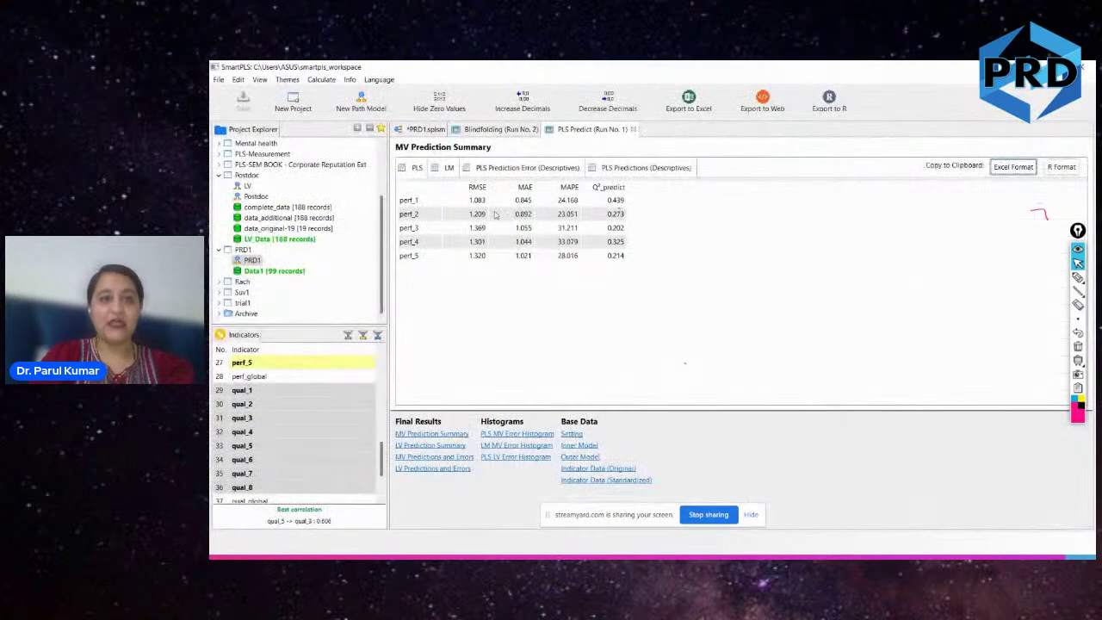
{"action": "left_click", "coordinate": [451, 168]}
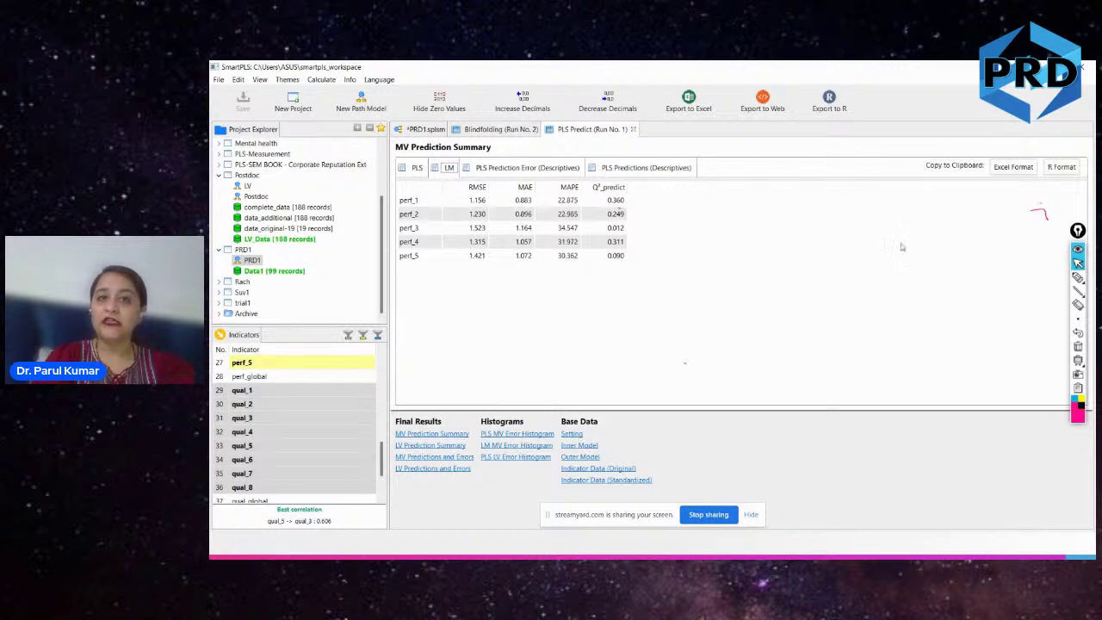
{"action": "left_click", "coordinate": [1013, 167]}
{"action": "key", "text": "alt+Tab"}
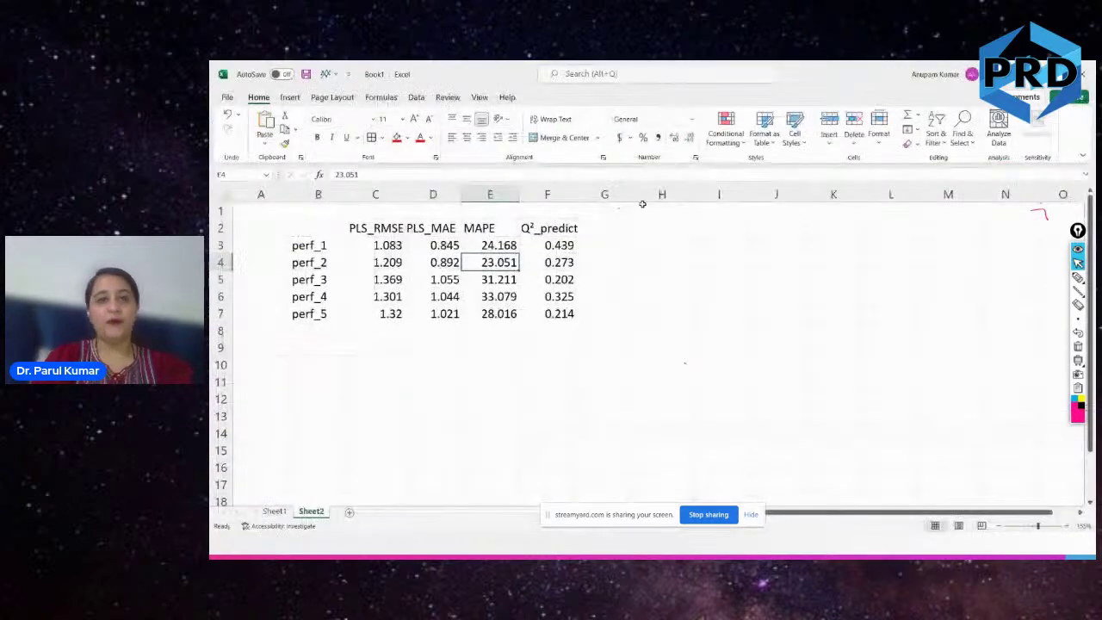
{"action": "left_click", "coordinate": [651, 224]}
{"action": "type", "text": "RMSE\tMAE\tMAPE\tQ²_predict perf_1\t1.156\t0.883\t22.875\t0.36 perf_2\t1.23\t0.896\t22.985\t0.249 perf_3\t1.523\t1.164\t34.547\t0.012 perf_4\t1.315\t1.057\t31.972\t0.311 perf_5\t1.421\t1.072\t30.362\t0.09"}
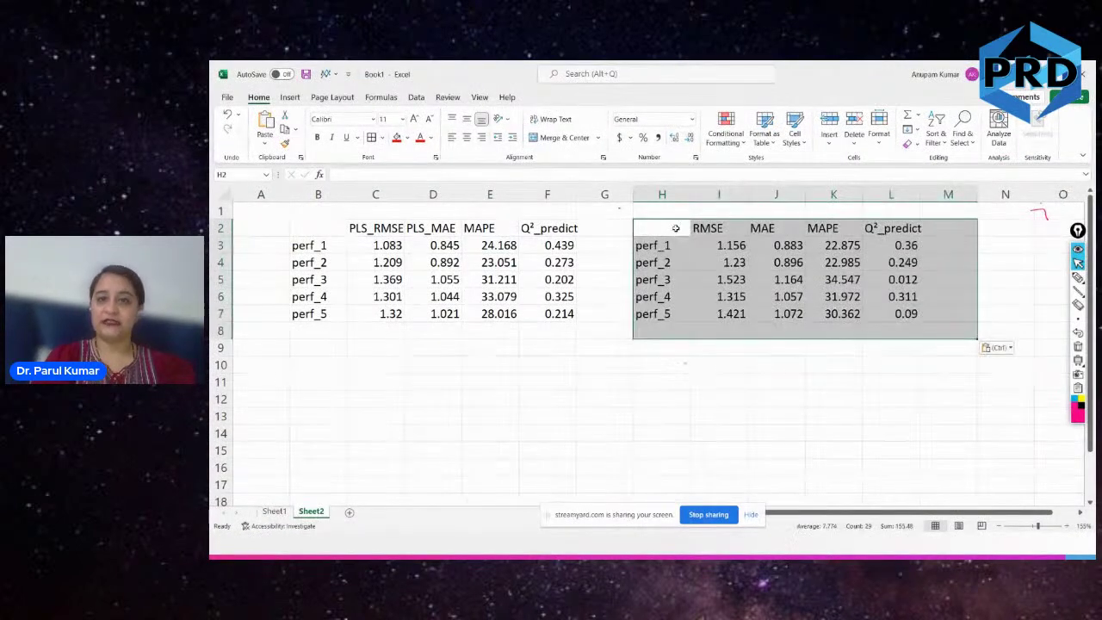
Rename the RMSE and MAE headers of the table starting at H2 as LM_RMSE and LM_MAE.
{"action": "left_click", "coordinate": [704, 227]}
{"action": "key", "text": "Left"}
{"action": "key", "text": "Left"}
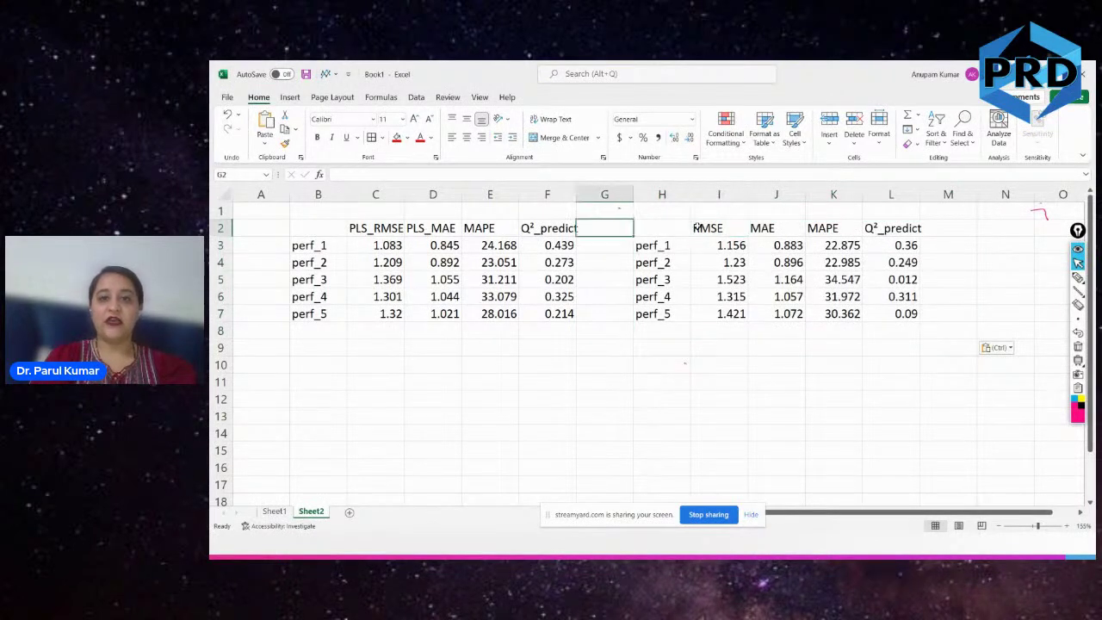
{"action": "double_click", "coordinate": [697, 228]}
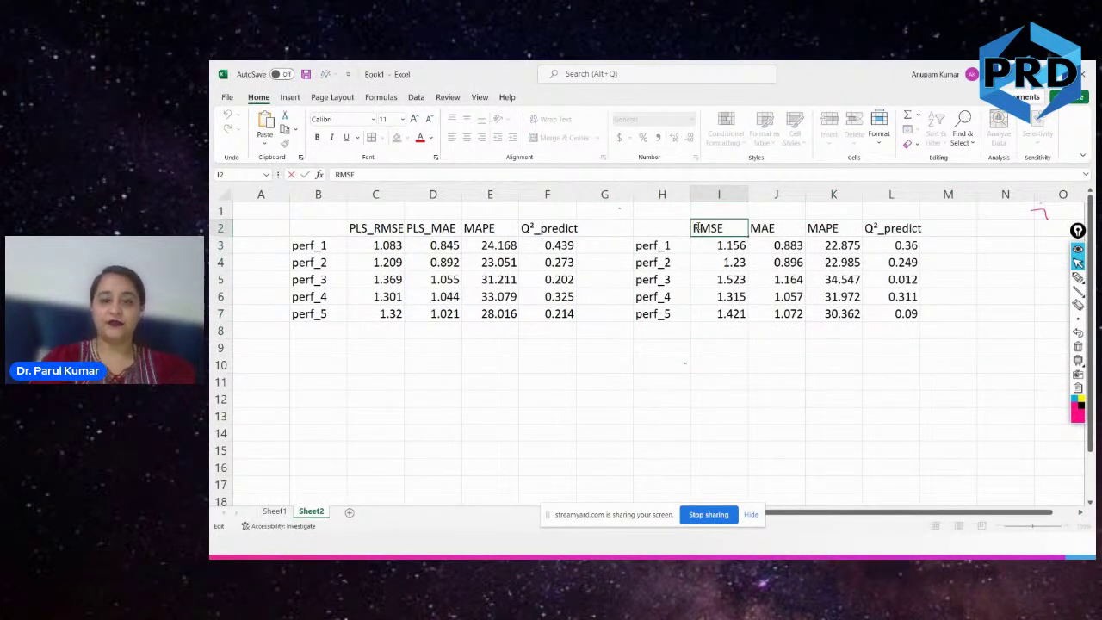
{"action": "type", "text": "LM_"}
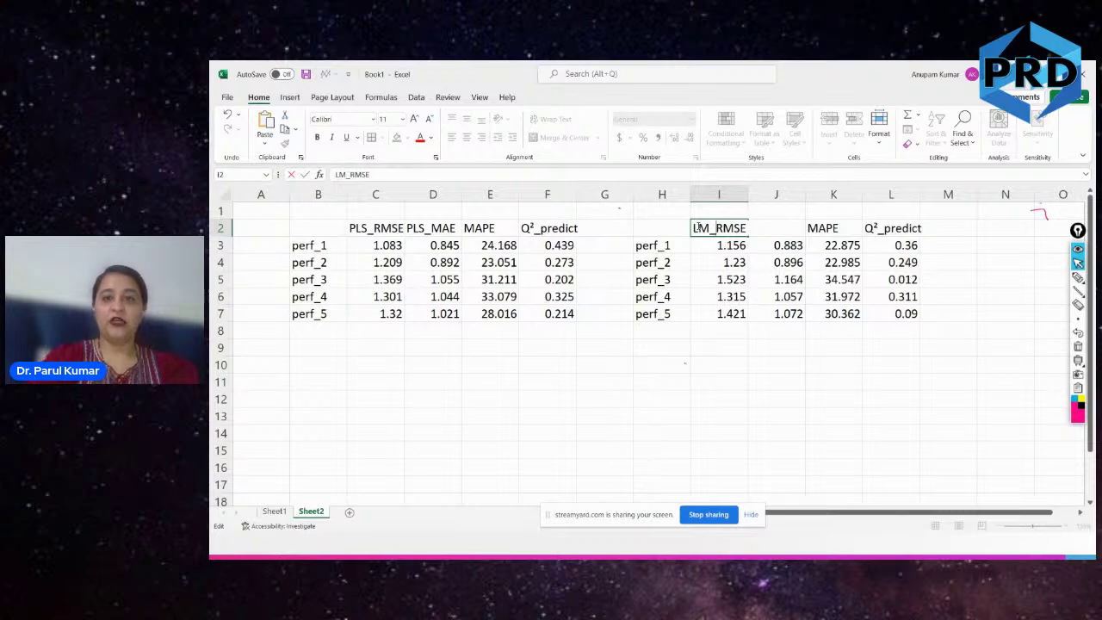
{"action": "left_click", "coordinate": [765, 242]}
{"action": "double_click", "coordinate": [750, 229]}
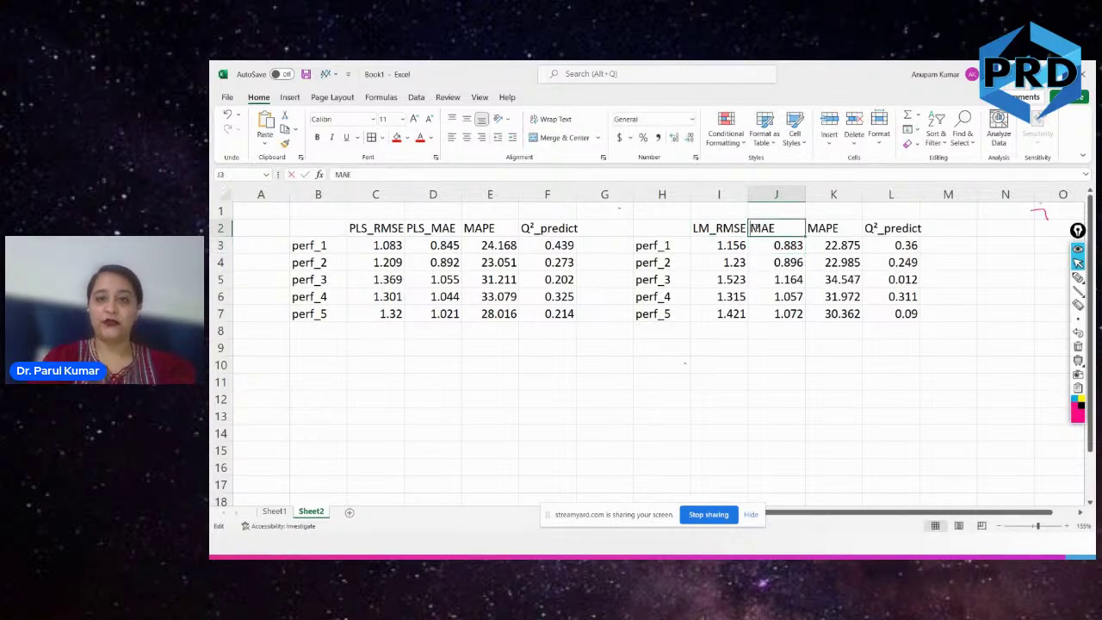
{"action": "type", "text": "LM_"}
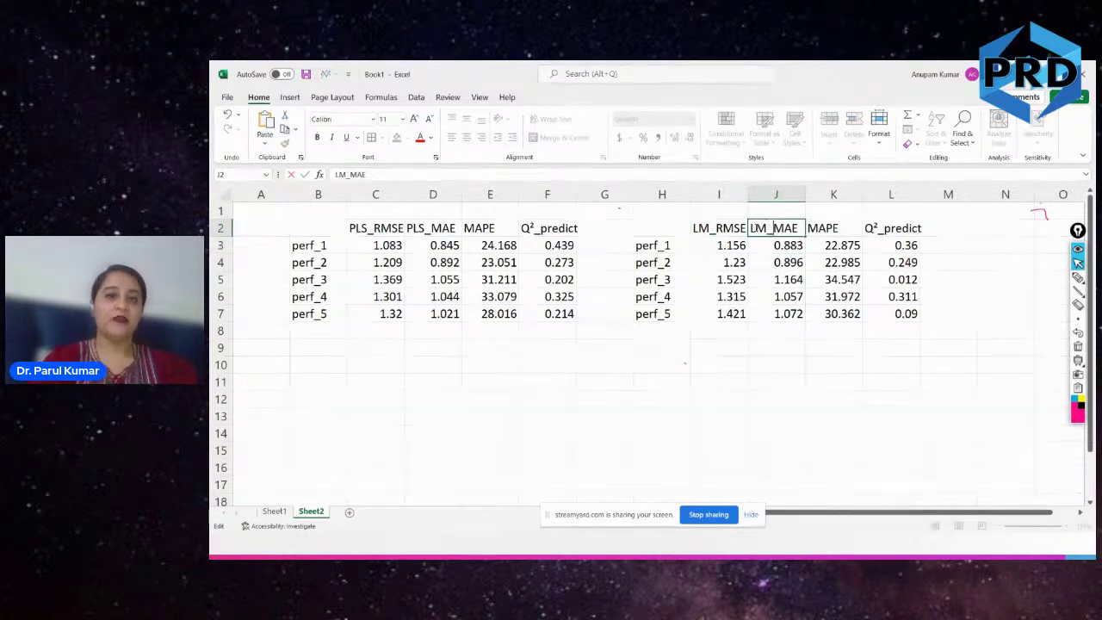
{"action": "left_click", "coordinate": [835, 293]}
Clear the MAPE header and values from both the PLS and the LM tables.
{"action": "left_click_drag", "start_coordinate": [490, 229], "coordinate": [491, 334]}
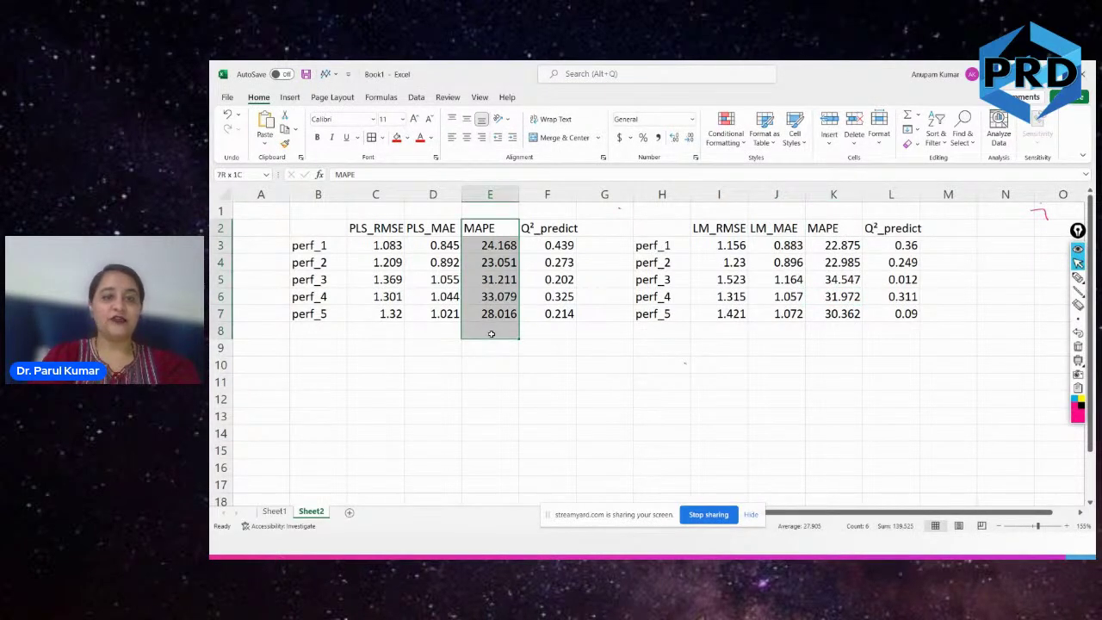
{"action": "key", "text": "Delete"}
{"action": "left_click", "coordinate": [835, 215]}
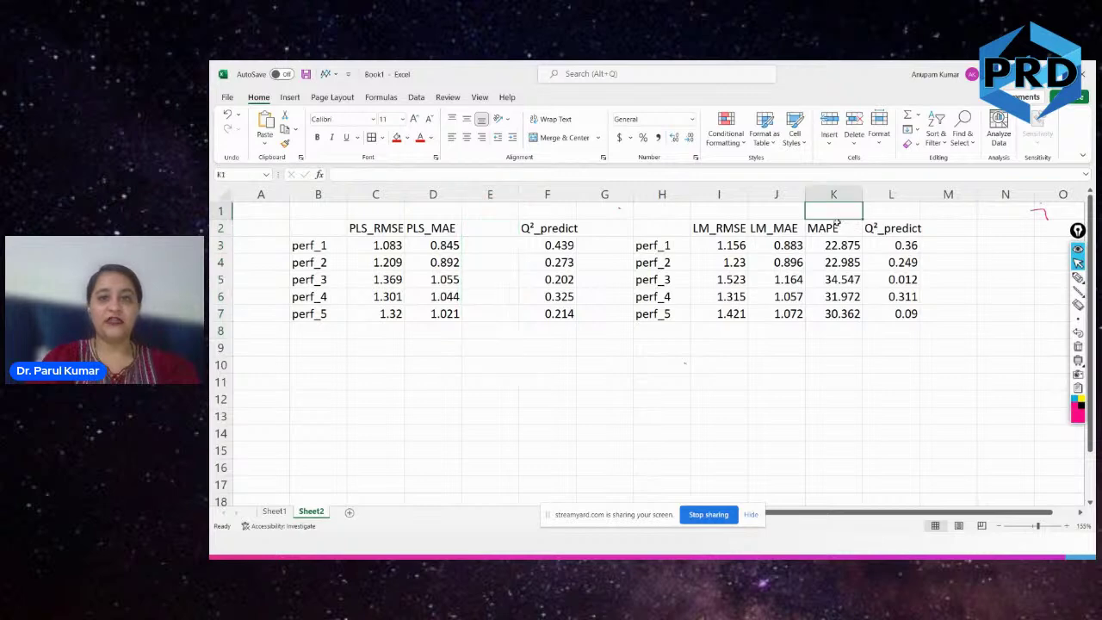
{"action": "left_click_drag", "start_coordinate": [835, 222], "coordinate": [834, 317]}
{"action": "key", "text": "Delete"}
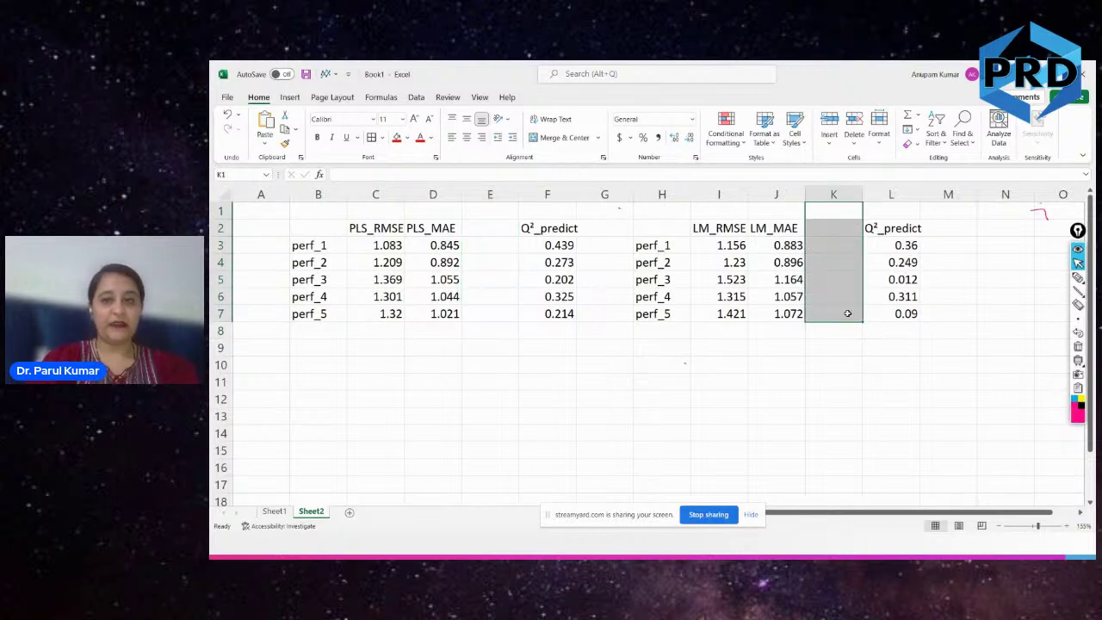
{"action": "left_click", "coordinate": [491, 312]}
{"action": "left_click_drag", "start_coordinate": [382, 229], "coordinate": [439, 316]}
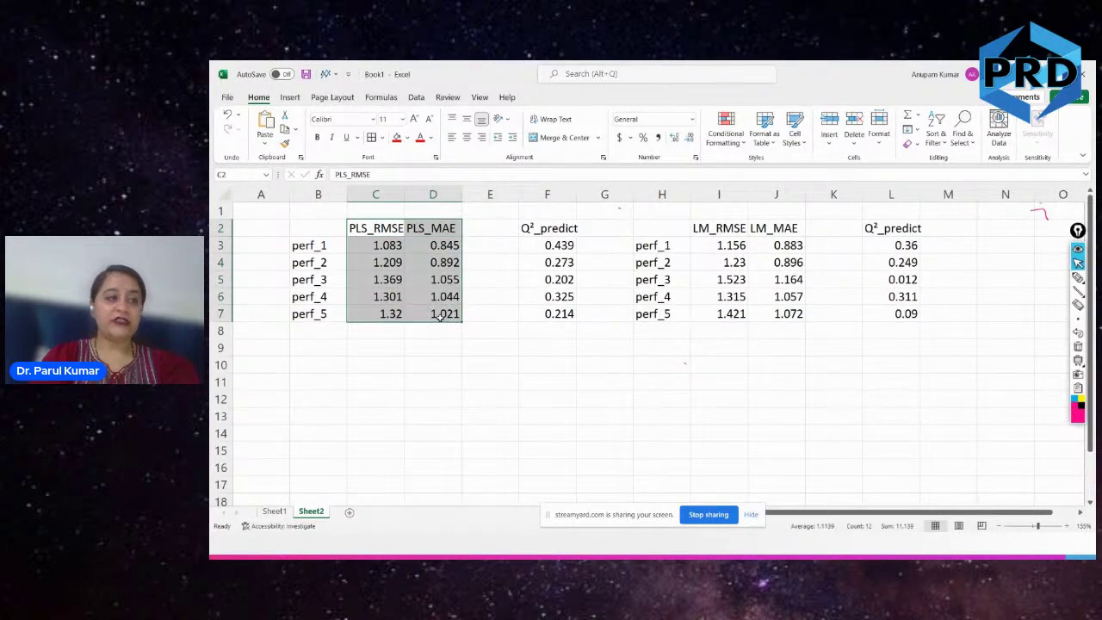
{"action": "left_click", "coordinate": [379, 228]}
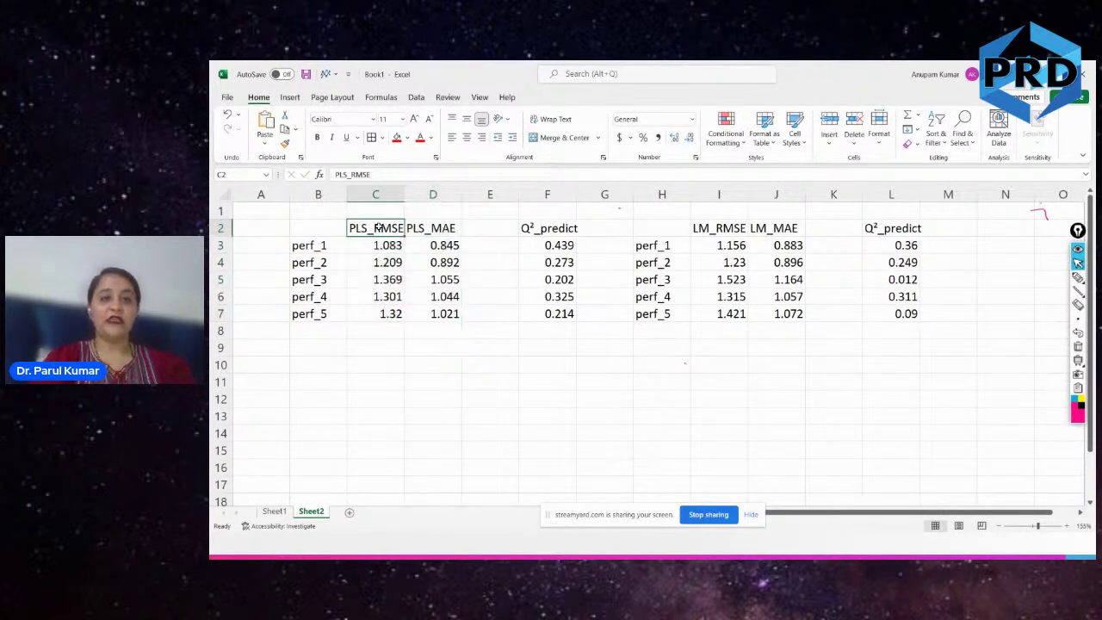
{"action": "left_click", "coordinate": [368, 348]}
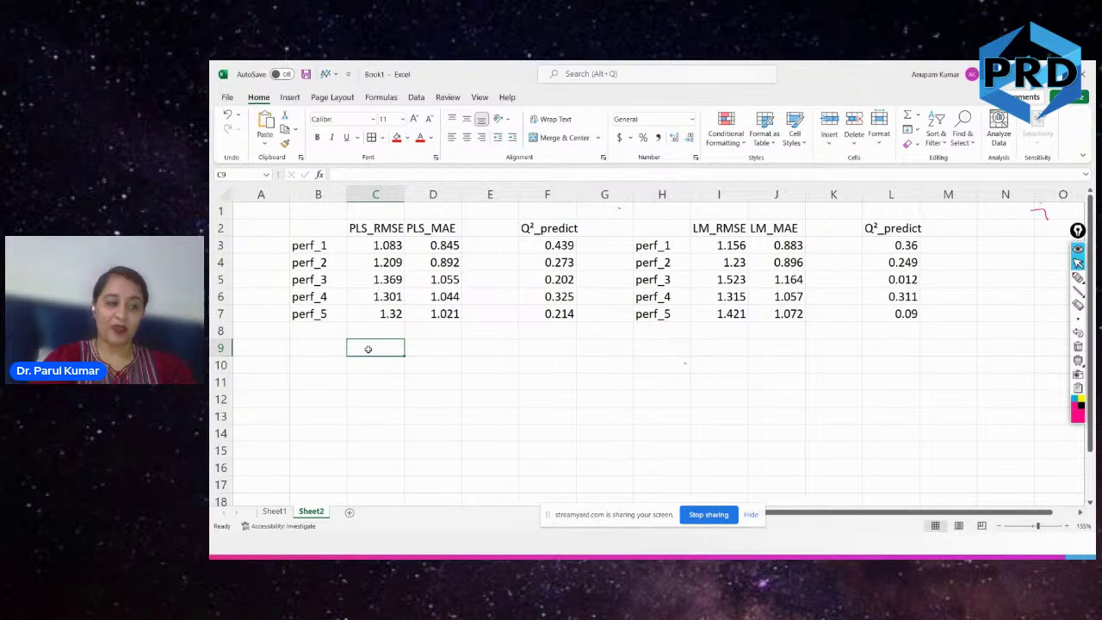
{"action": "left_click", "coordinate": [446, 230]}
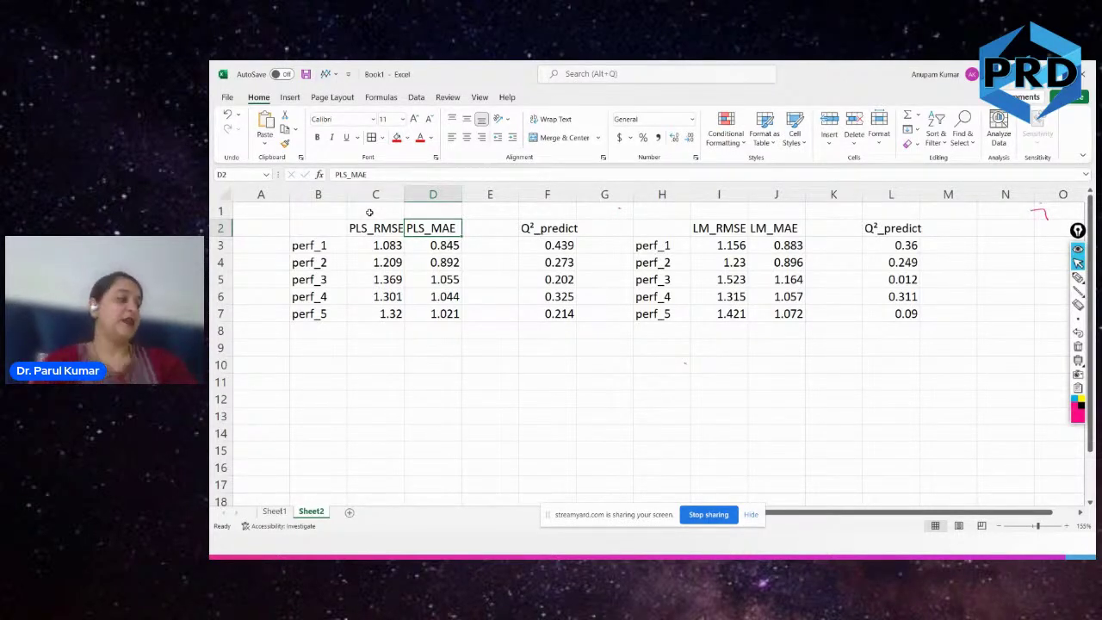
{"action": "left_click_drag", "start_coordinate": [379, 232], "coordinate": [448, 316]}
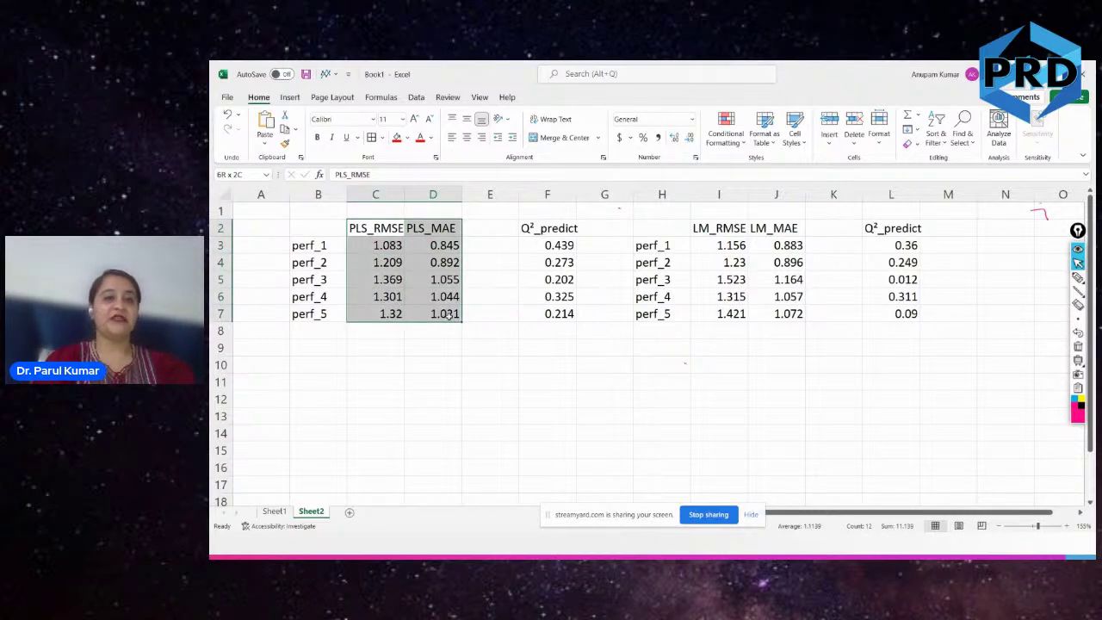
{"action": "left_click", "coordinate": [368, 364]}
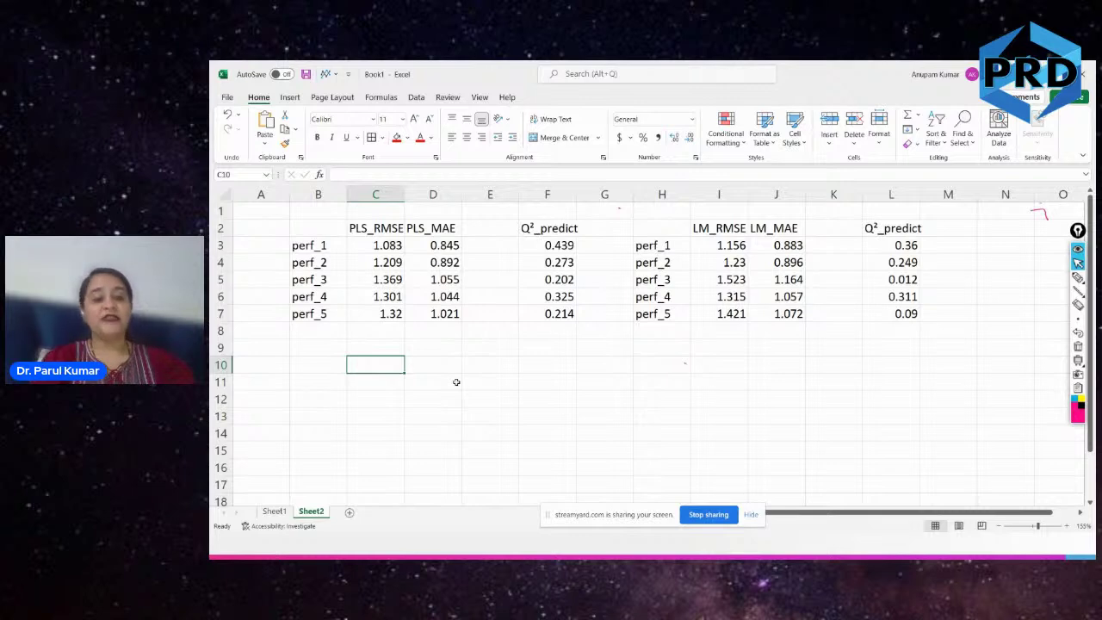
Switch to SmartPLS and examine the PLS MV Error Histograms of perf_1 through perf_5 for the shape of their prediction error distributions.
{"action": "key", "text": "alt+Tab"}
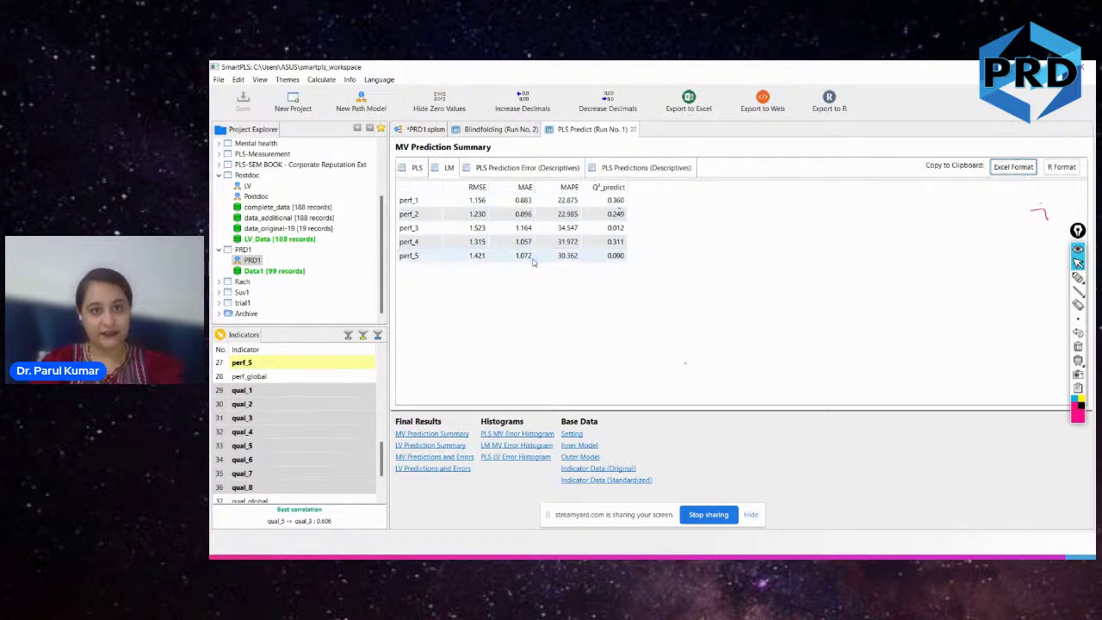
{"action": "left_click", "coordinate": [510, 436]}
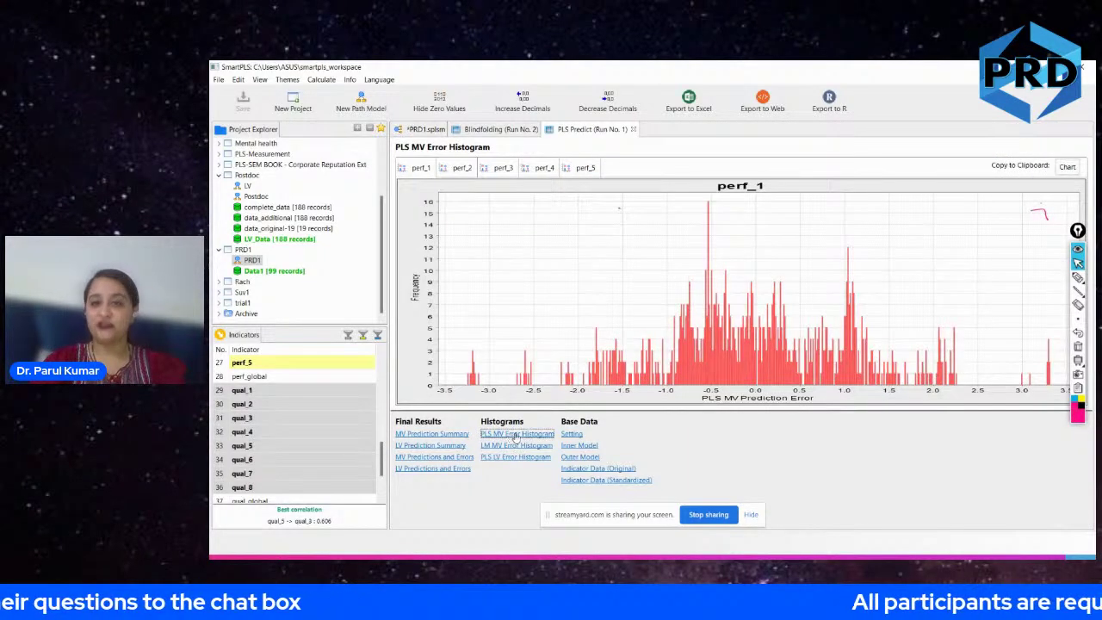
{"action": "left_click", "coordinate": [469, 170]}
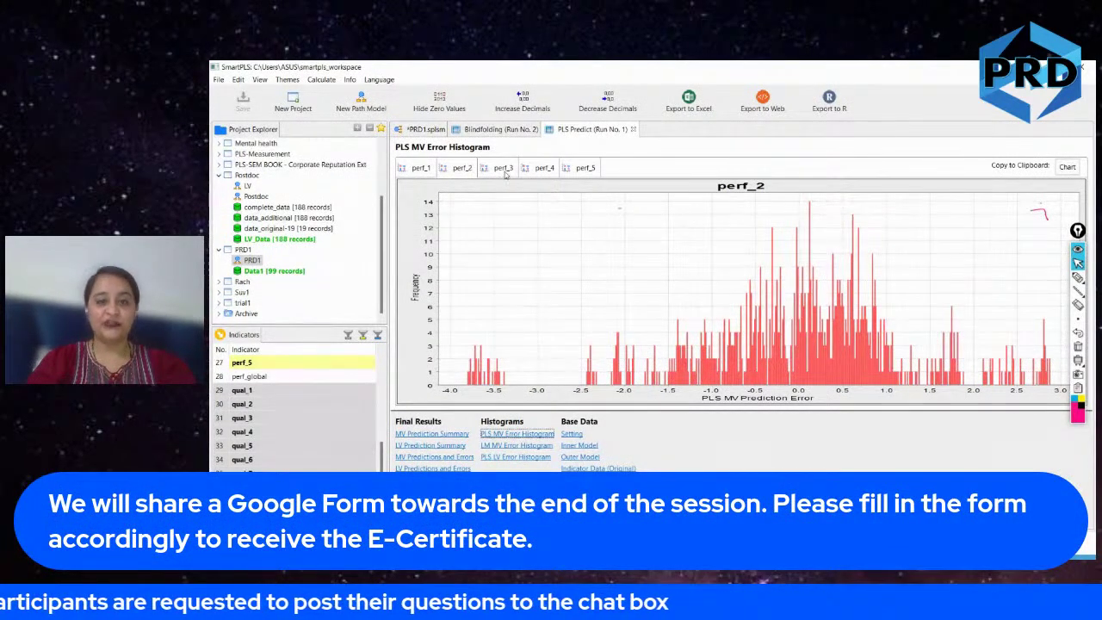
{"action": "left_click", "coordinate": [504, 170]}
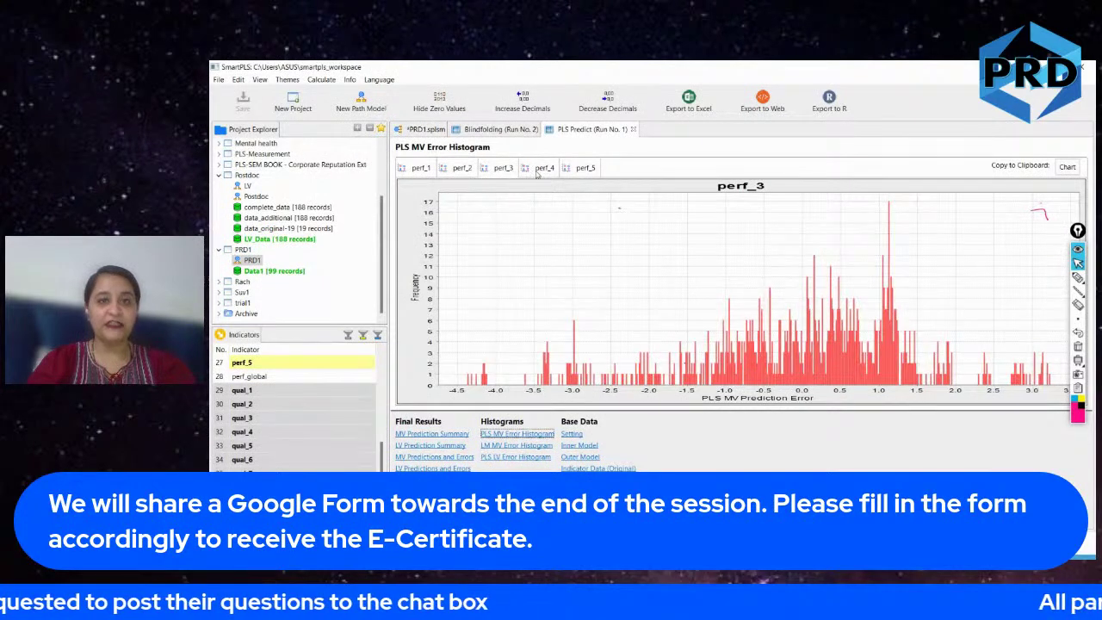
{"action": "left_click", "coordinate": [539, 172]}
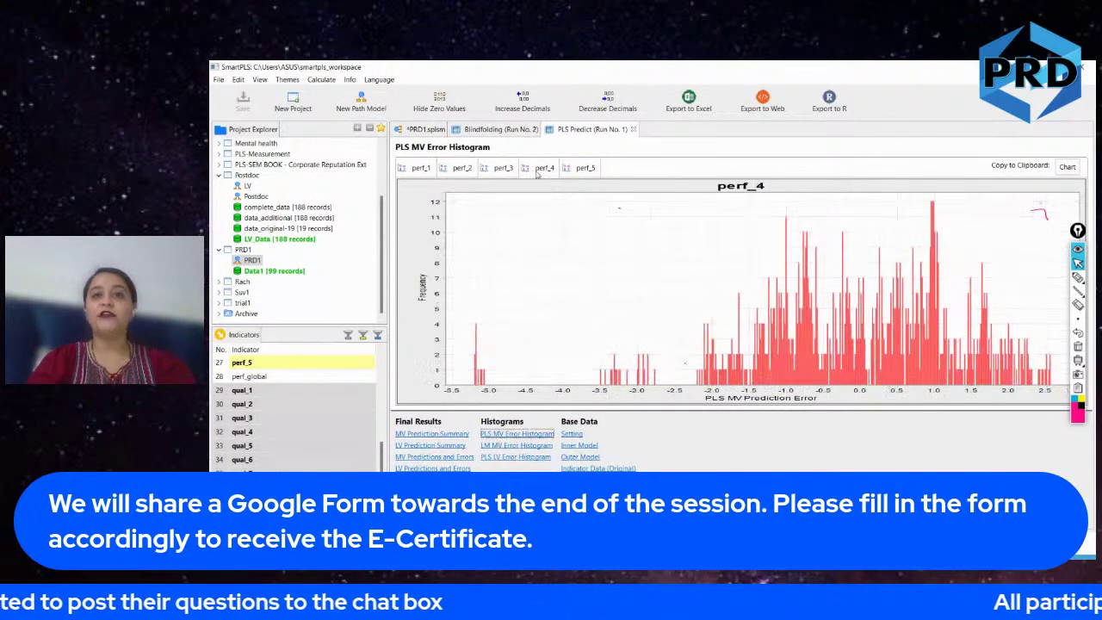
{"action": "left_click", "coordinate": [583, 172]}
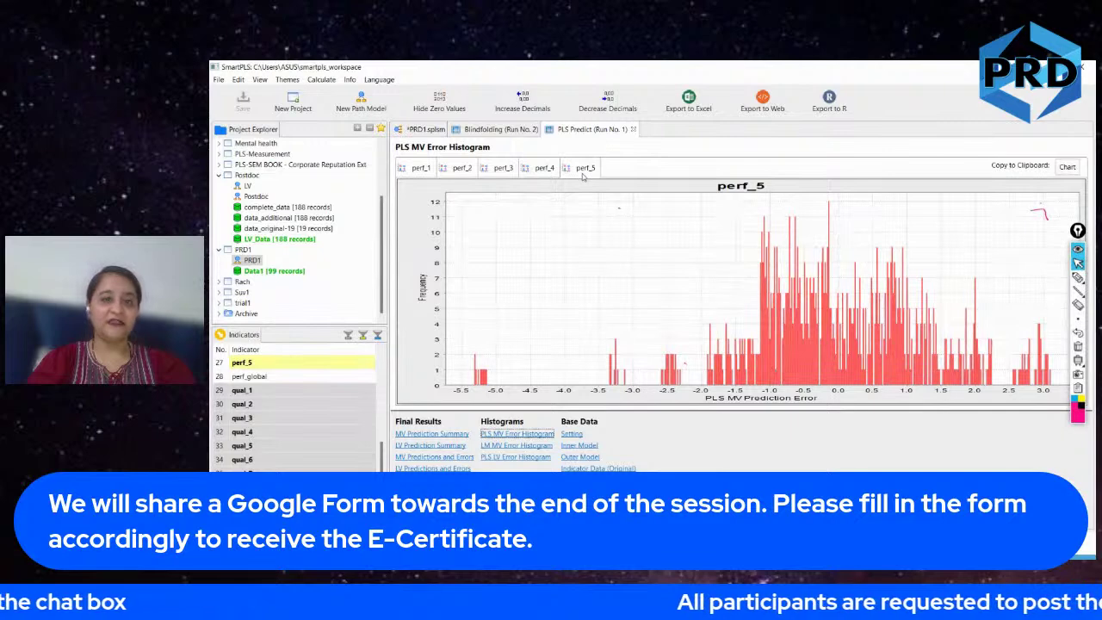
{"action": "left_click", "coordinate": [545, 171]}
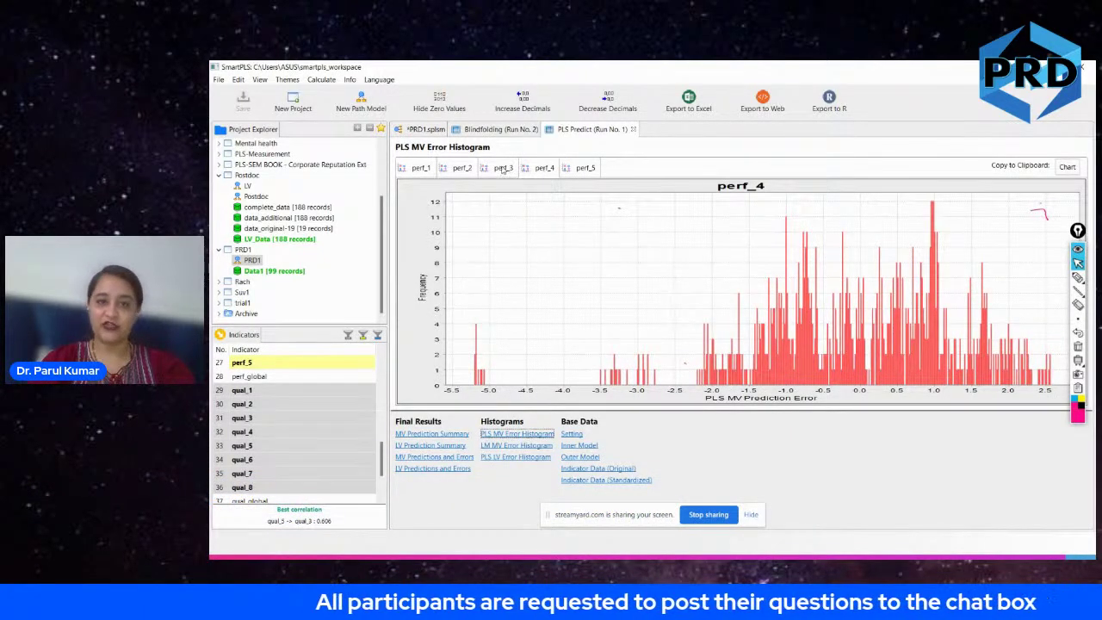
{"action": "left_click", "coordinate": [503, 169]}
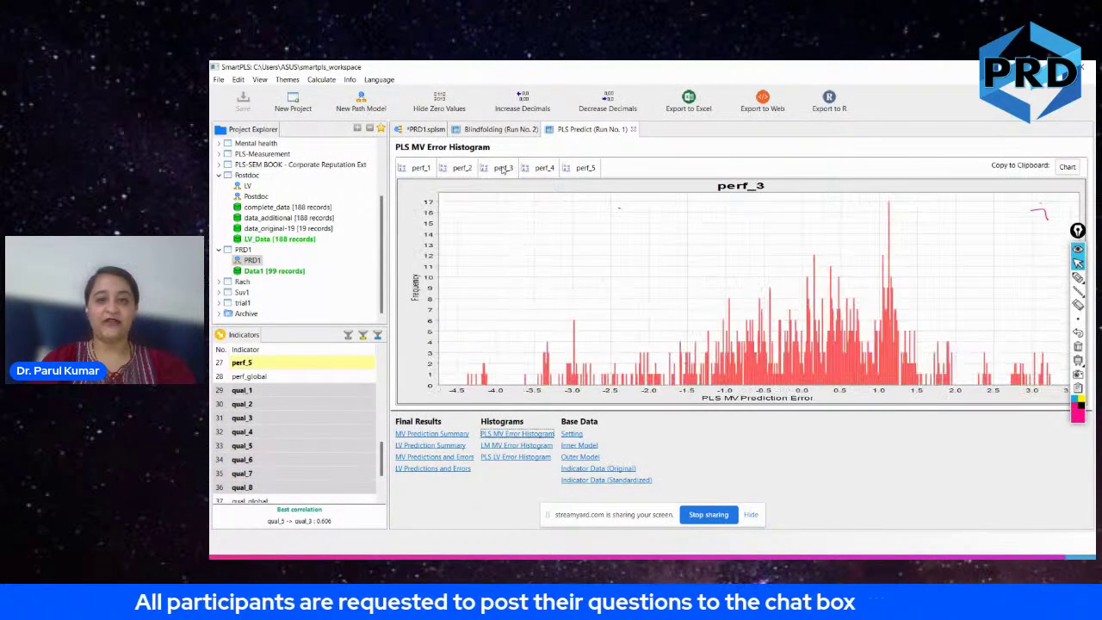
{"action": "left_click", "coordinate": [465, 170]}
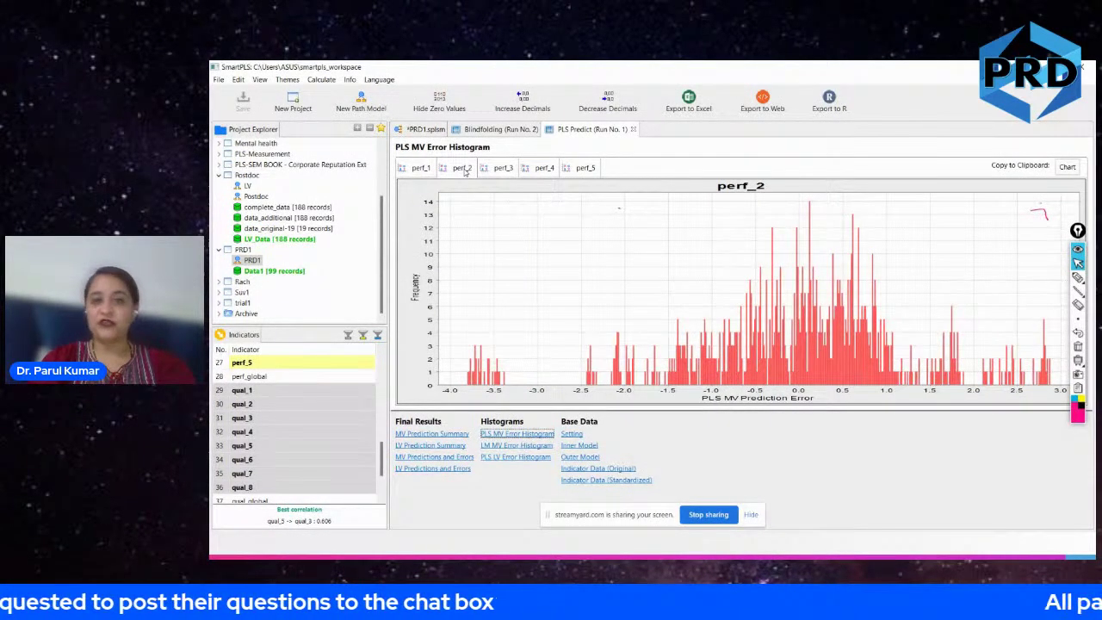
{"action": "left_click", "coordinate": [419, 171]}
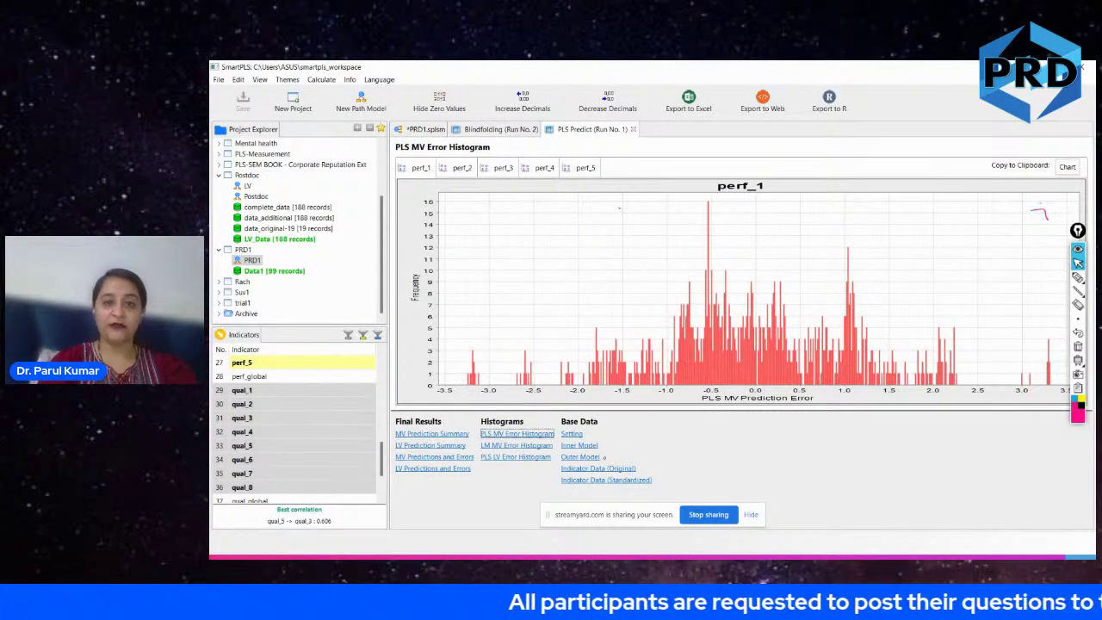
Review the MV Predictions and Errors and the perf_1 PLS error histogram, and return to the MV Prediction Summary.
{"action": "left_click", "coordinate": [414, 458]}
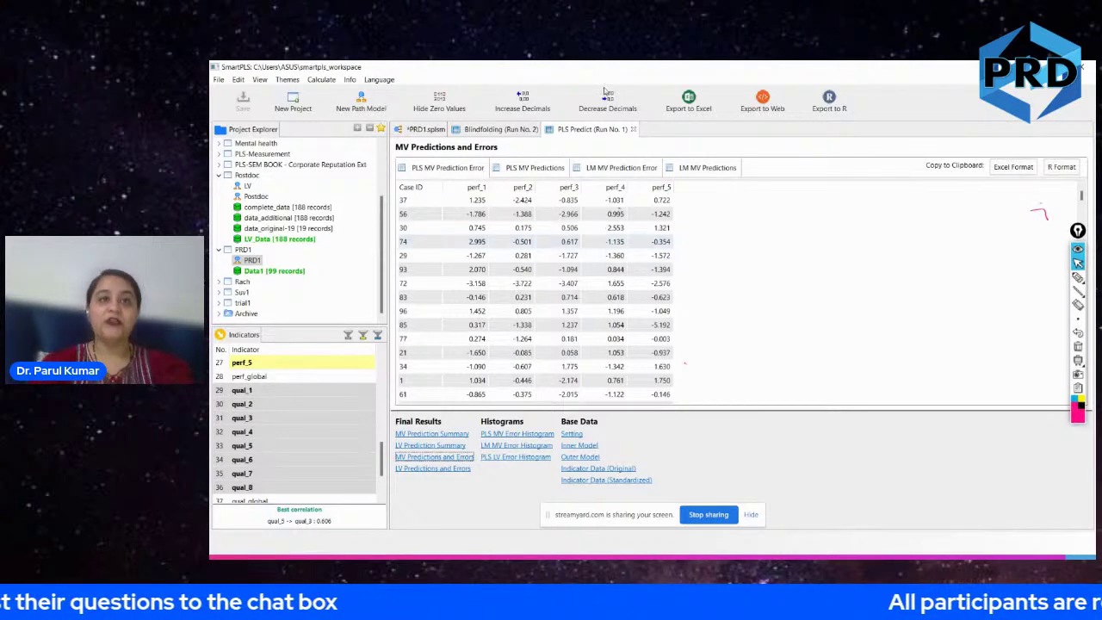
{"action": "left_click", "coordinate": [515, 435]}
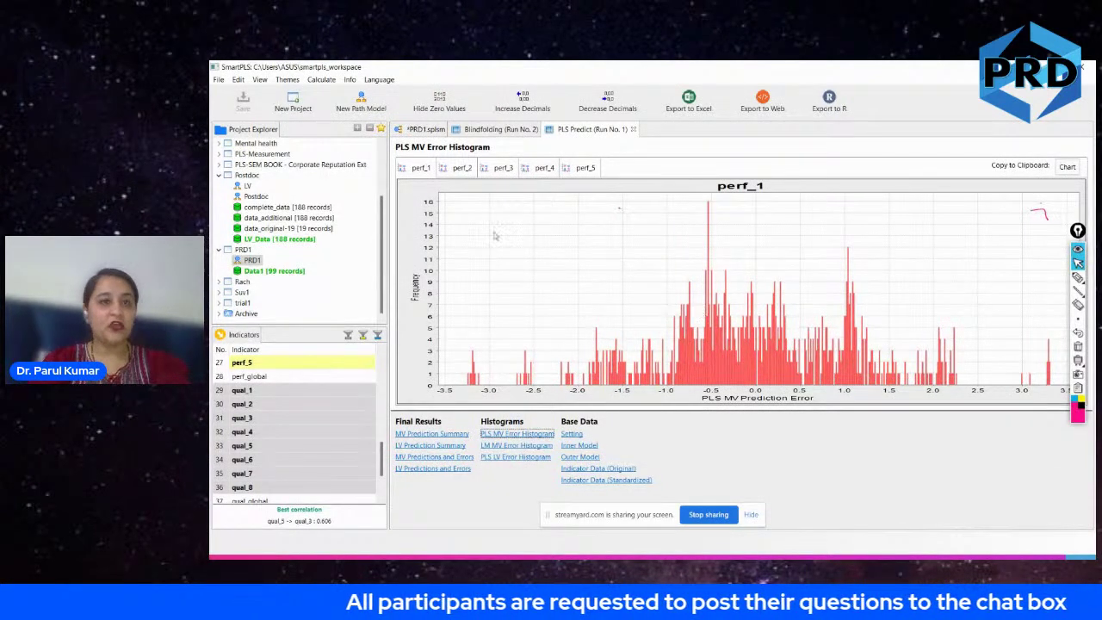
{"action": "left_click", "coordinate": [432, 435]}
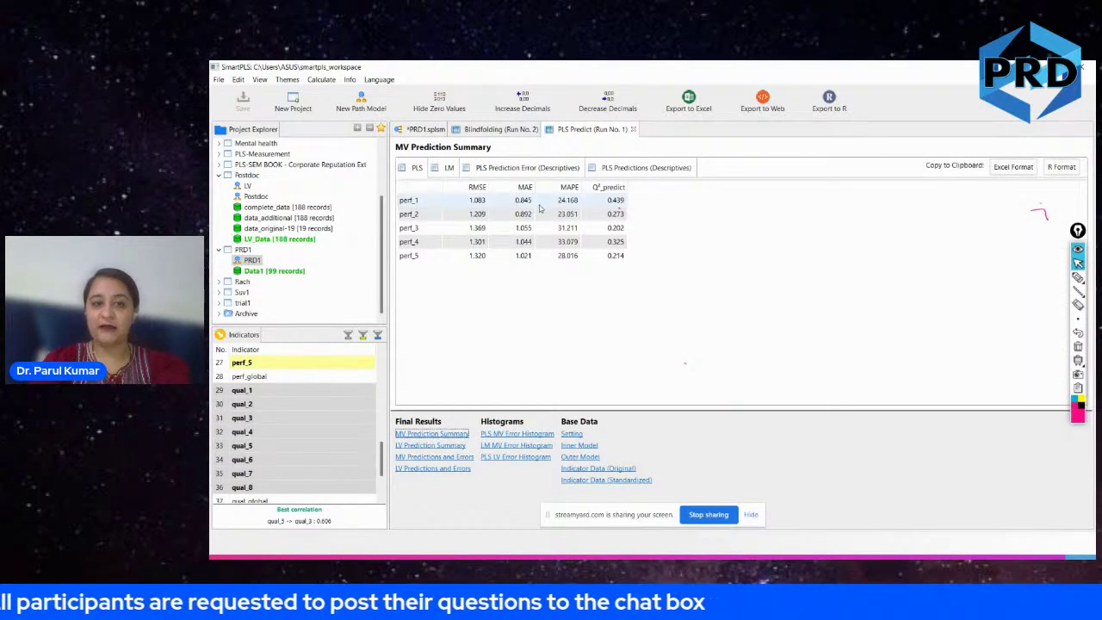
Switch to Excel and delete the PLS_RMSE and LM_RMSE columns from Sheet2.
{"action": "key", "text": "alt+Tab"}
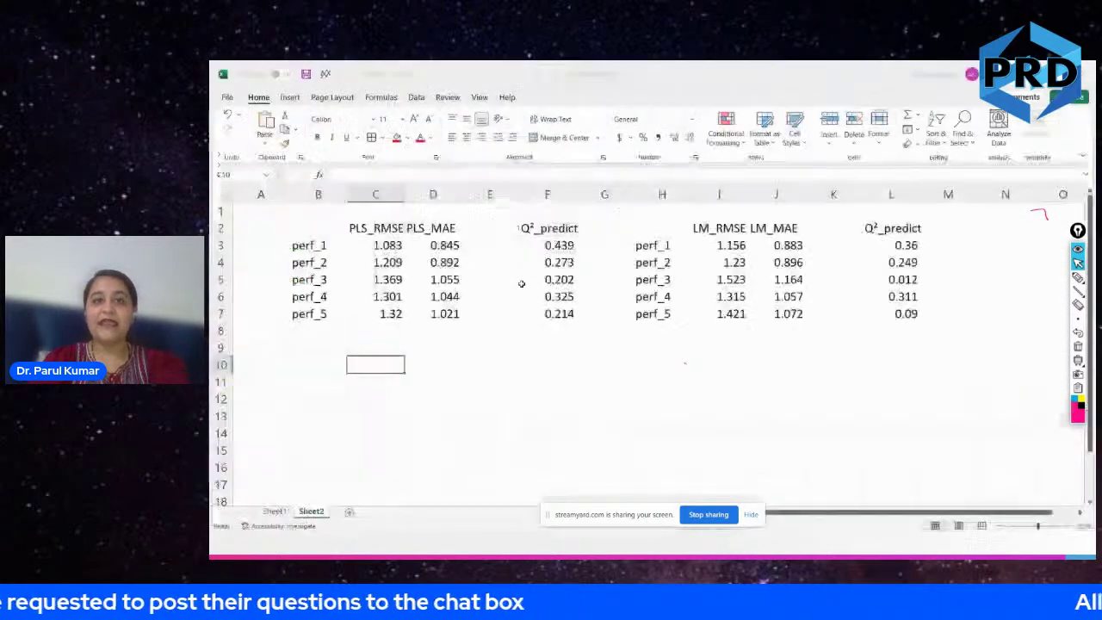
{"action": "left_click", "coordinate": [434, 226]}
{"action": "left_click_drag", "start_coordinate": [434, 226], "coordinate": [446, 315]}
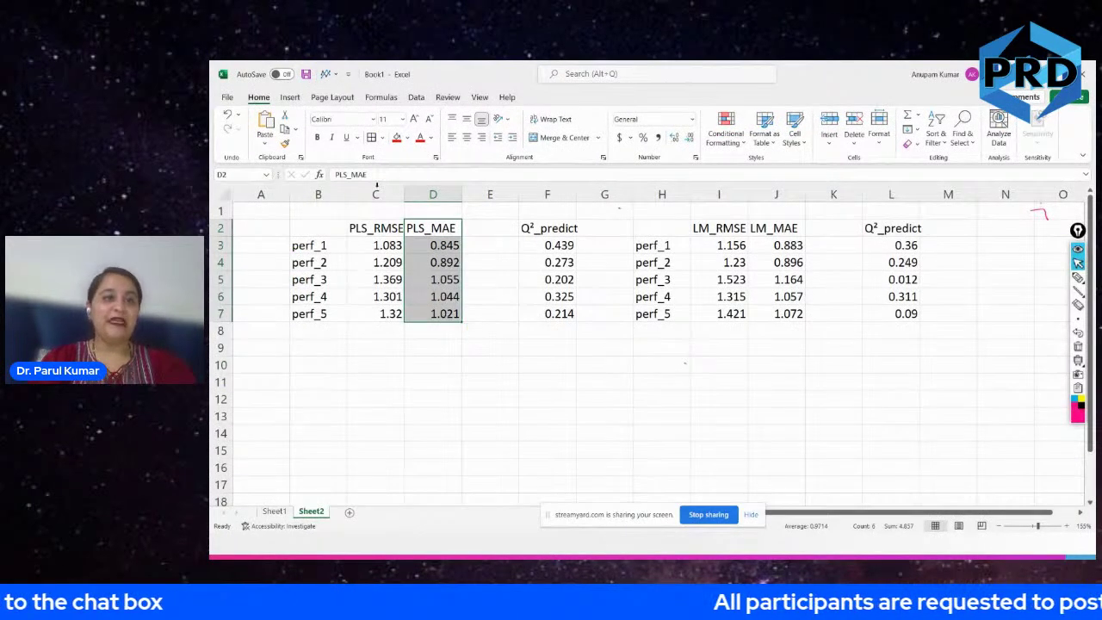
{"action": "right_click", "coordinate": [377, 193]}
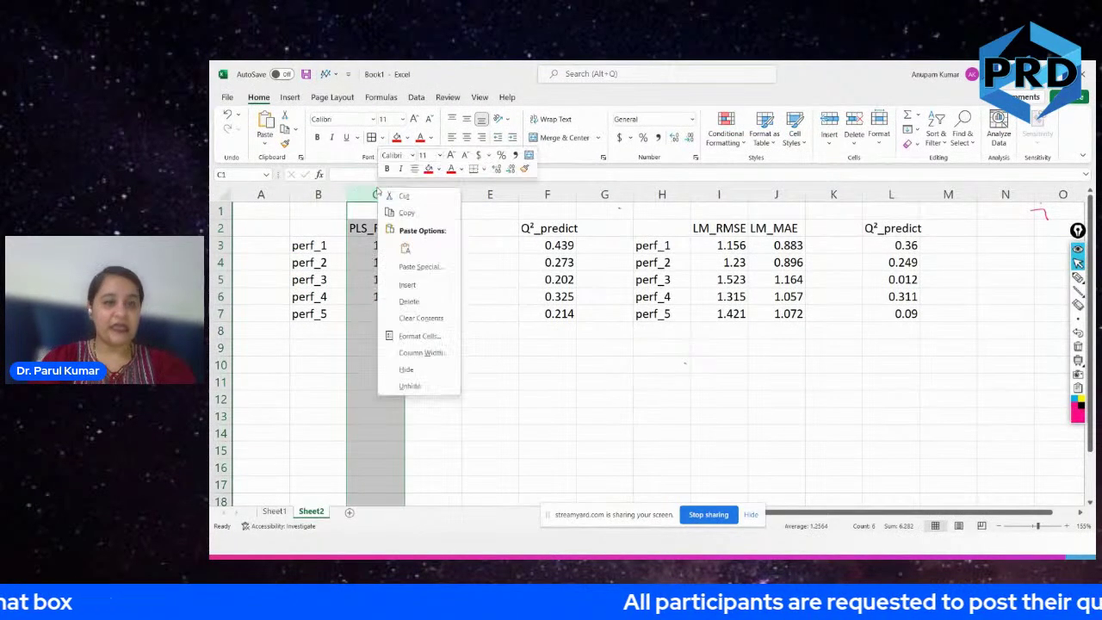
{"action": "left_click", "coordinate": [409, 301]}
{"action": "left_click", "coordinate": [664, 193]}
{"action": "right_click", "coordinate": [665, 194]}
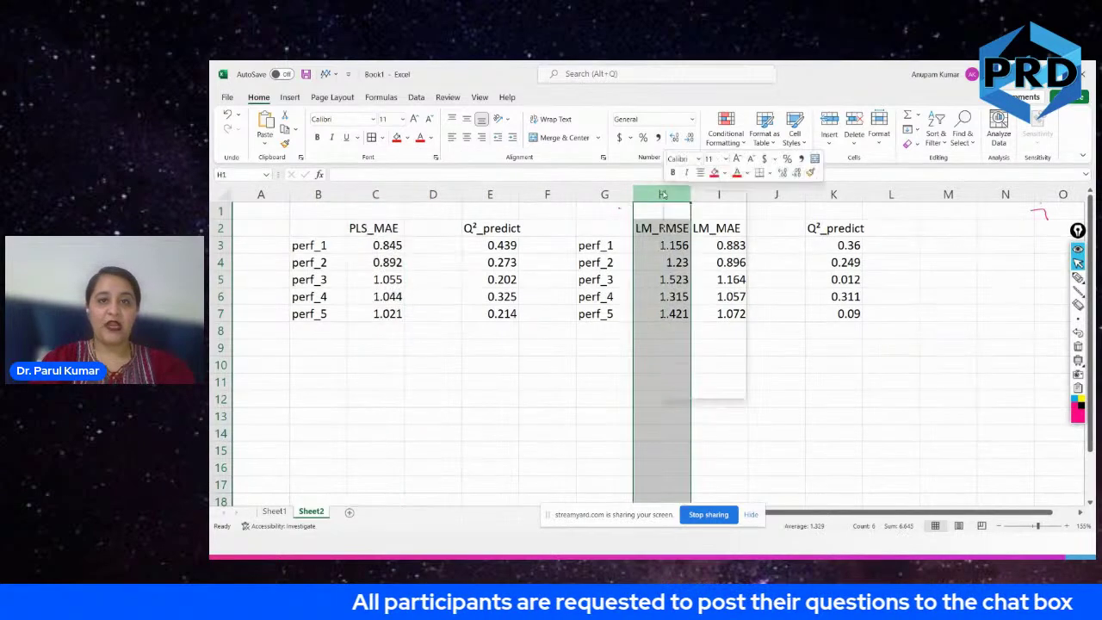
{"action": "left_click", "coordinate": [694, 306]}
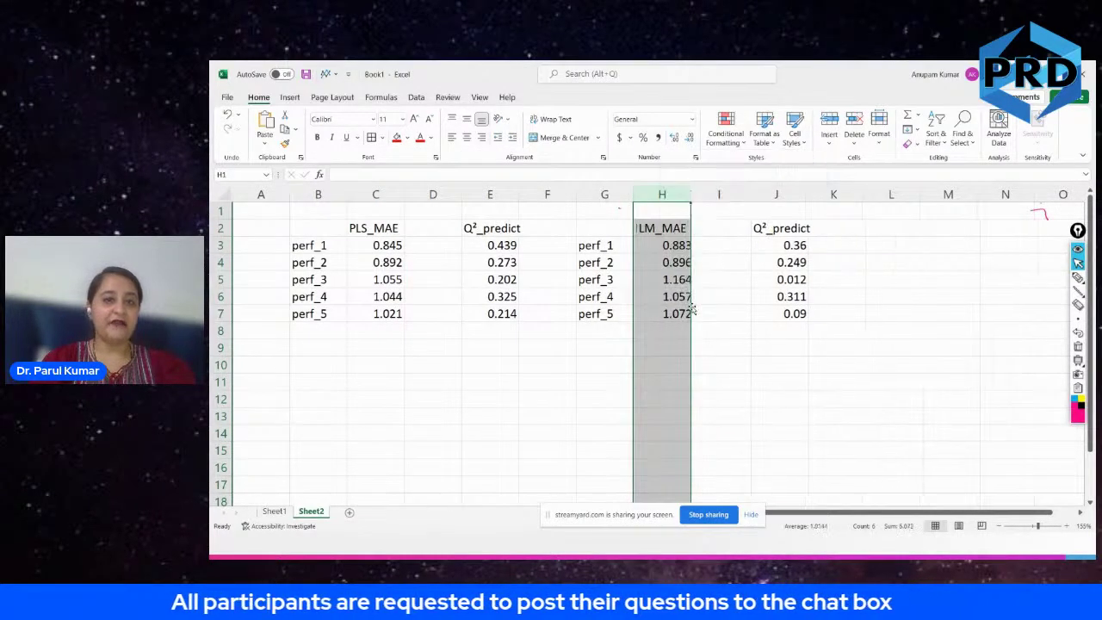
Move the LM_MAE header and its five values to D2, directly beside the PLS_MAE column.
{"action": "left_click", "coordinate": [661, 227]}
{"action": "left_click_drag", "start_coordinate": [661, 228], "coordinate": [673, 315]}
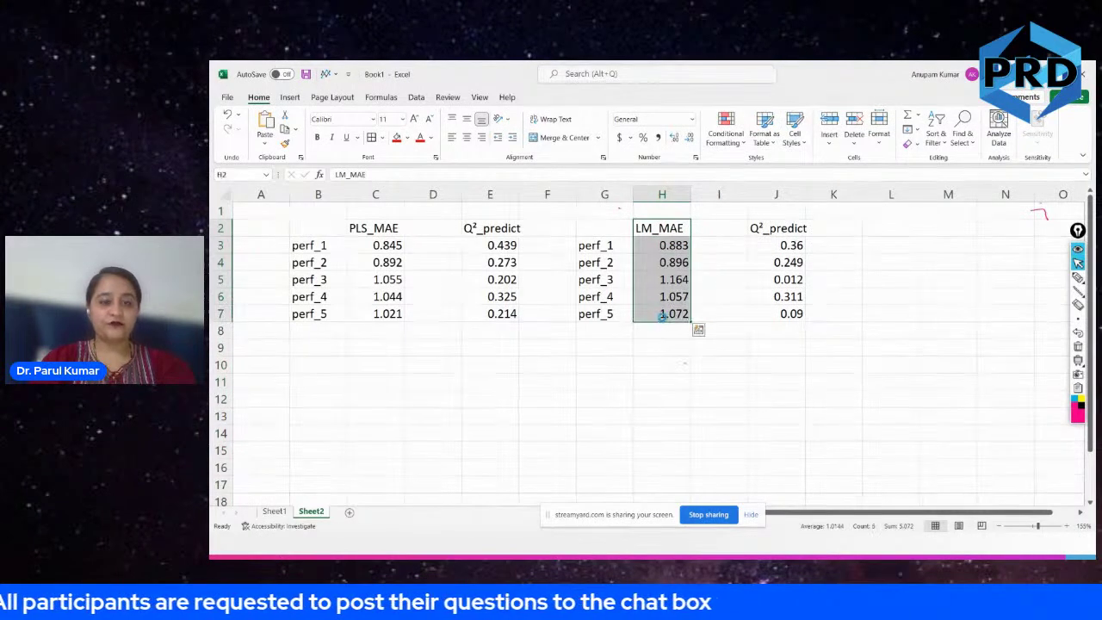
{"action": "key", "text": "ctrl+c"}
{"action": "left_click", "coordinate": [431, 229]}
{"action": "key", "text": "ctrl+v"}
Insert an empty column before the PLS table's Q²_predict column and clear the leftover LM table in H2:L9.
{"action": "left_click", "coordinate": [490, 194]}
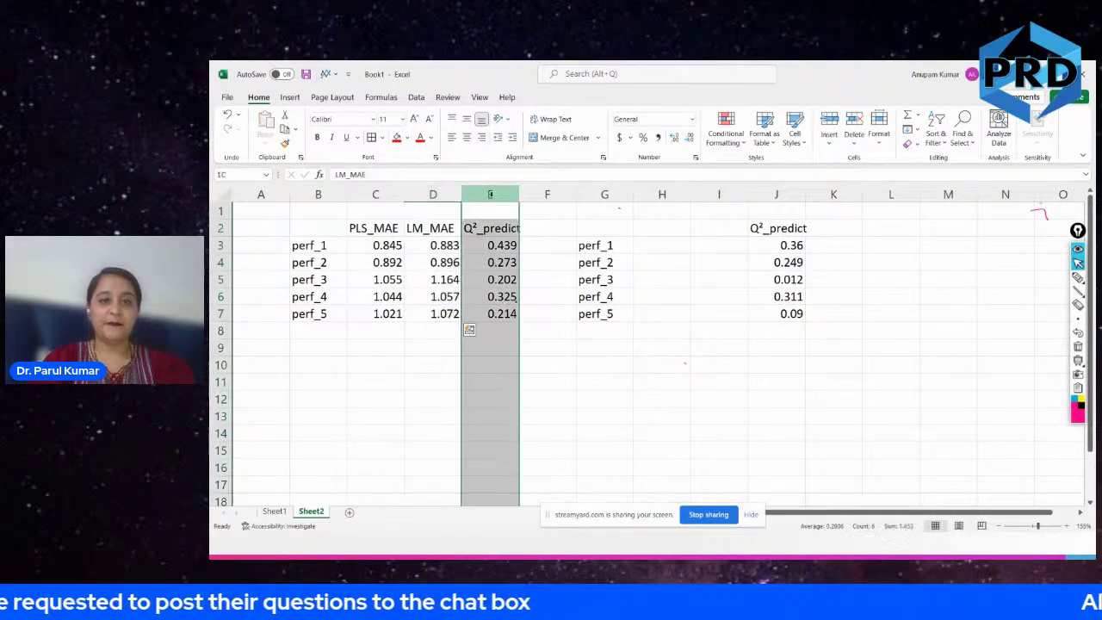
{"action": "right_click", "coordinate": [490, 196]}
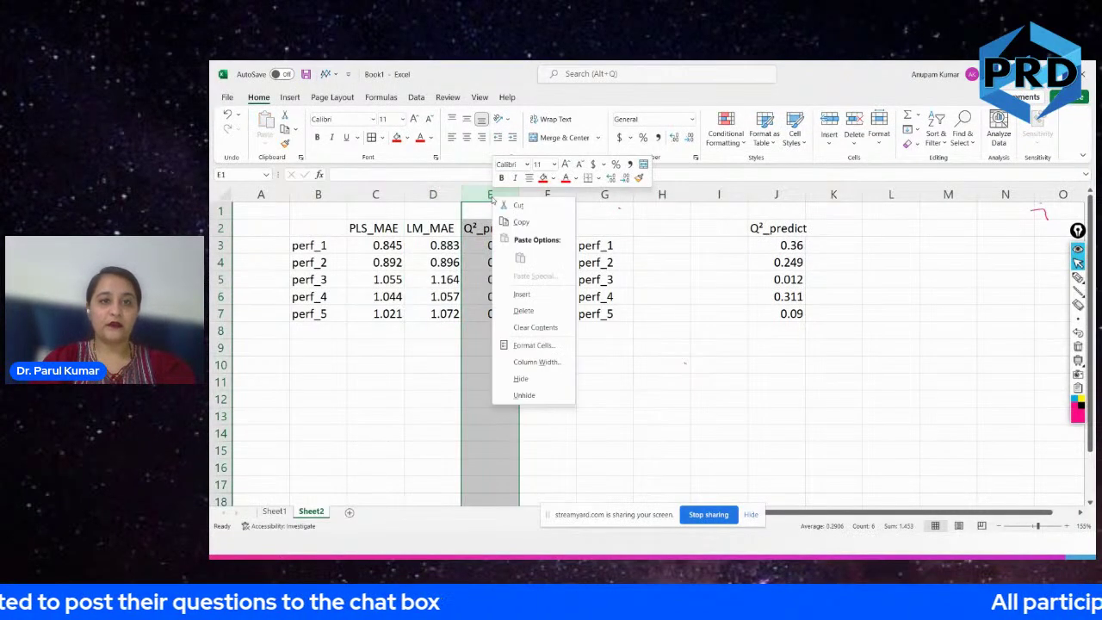
{"action": "left_click", "coordinate": [521, 294]}
{"action": "left_click", "coordinate": [657, 222]}
{"action": "left_click_drag", "start_coordinate": [657, 222], "coordinate": [860, 346]}
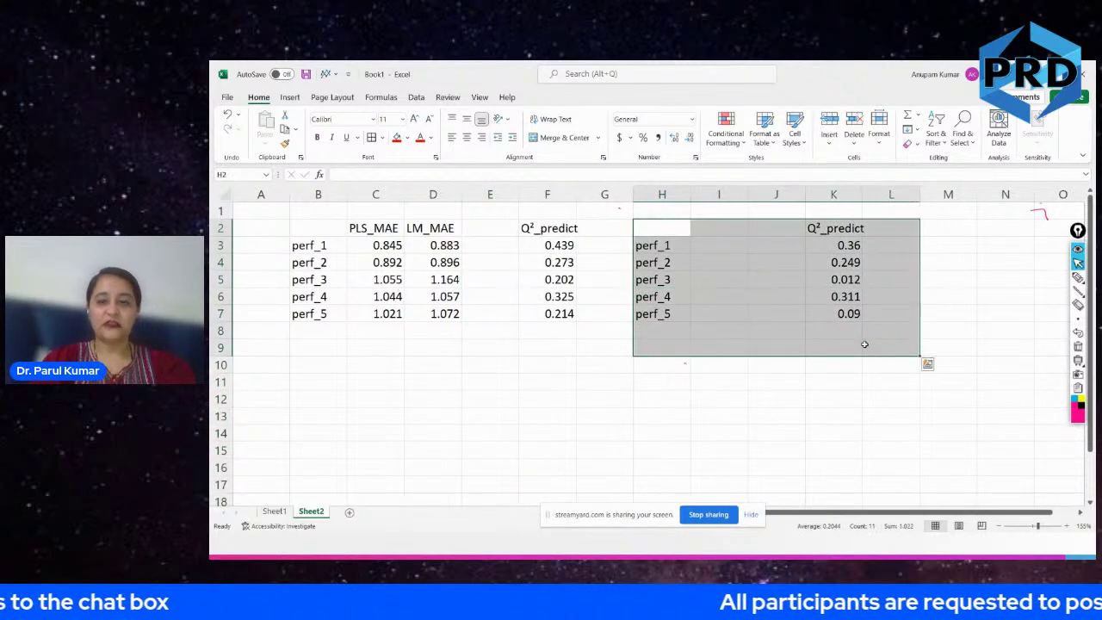
{"action": "key", "text": "Delete"}
Enter the header Difference in E2, next to LM_MAE.
{"action": "left_click", "coordinate": [483, 229]}
{"action": "type", "text": "D"}
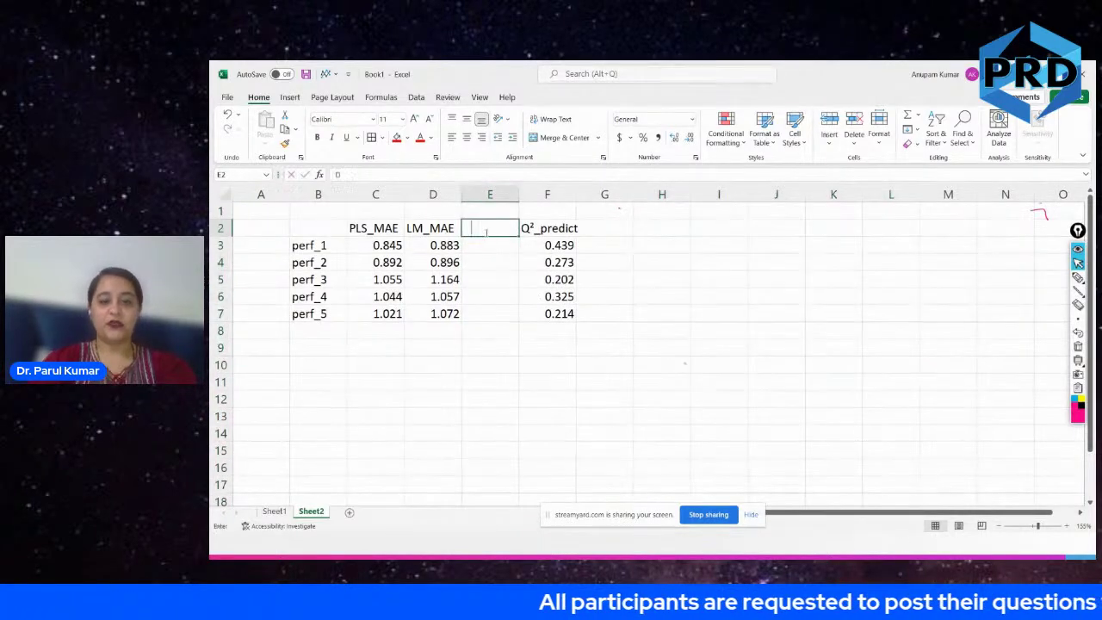
{"action": "type", "text": "ifference"}
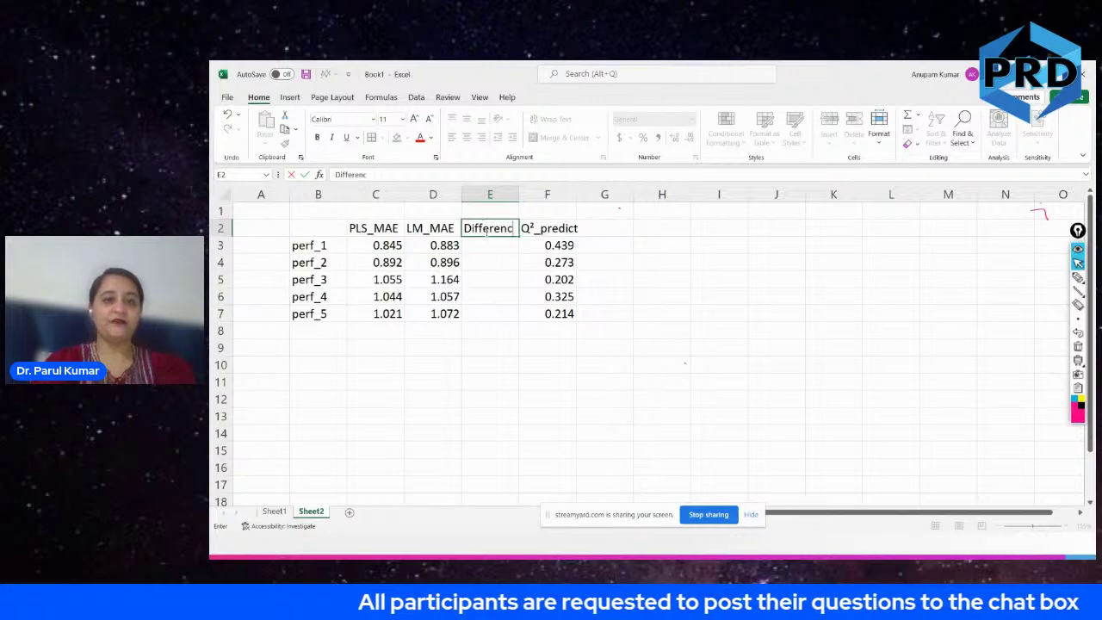
{"action": "left_click", "coordinate": [483, 245]}
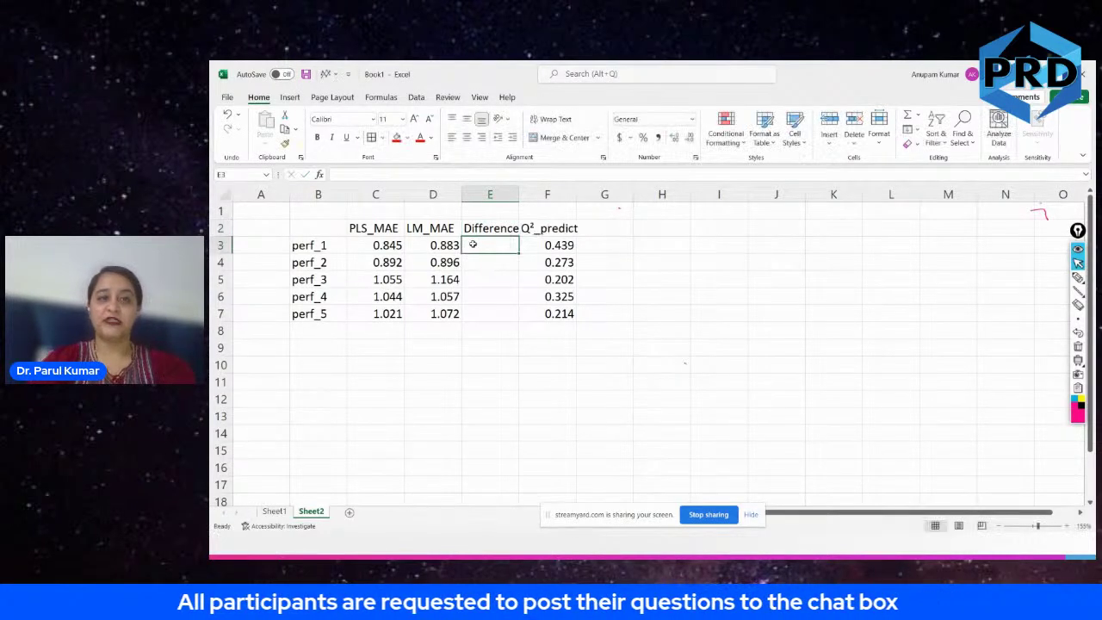
Calculate PLS_MAE minus LM_MAE with =C3-D3 in E3 and fill the formula down to E7 for perf_1 to perf_5.
{"action": "left_click", "coordinate": [361, 227]}
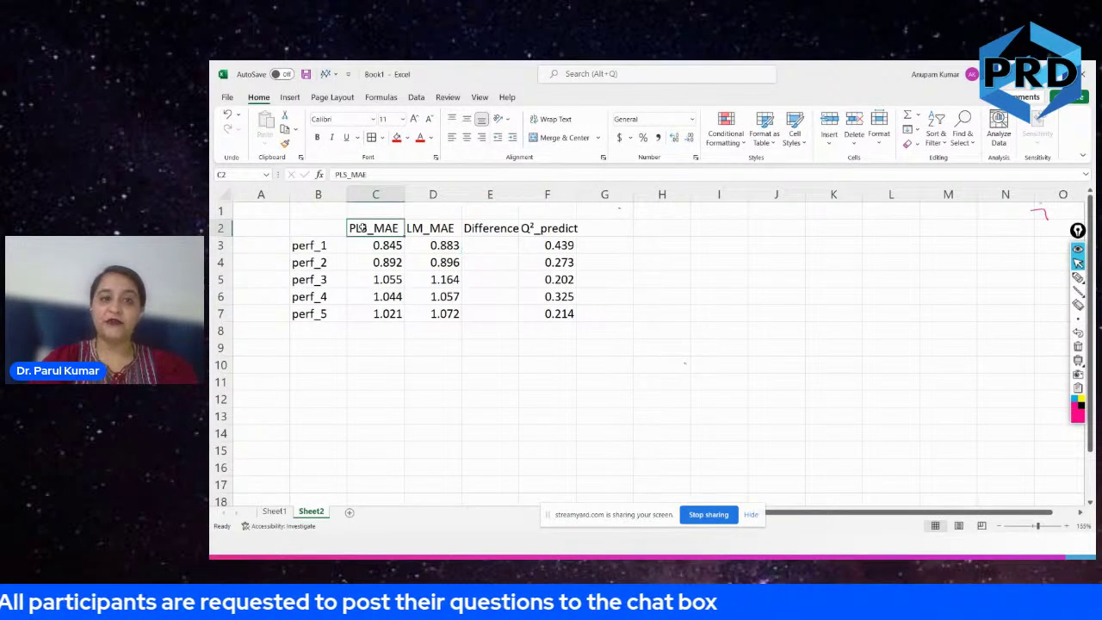
{"action": "left_click", "coordinate": [449, 227]}
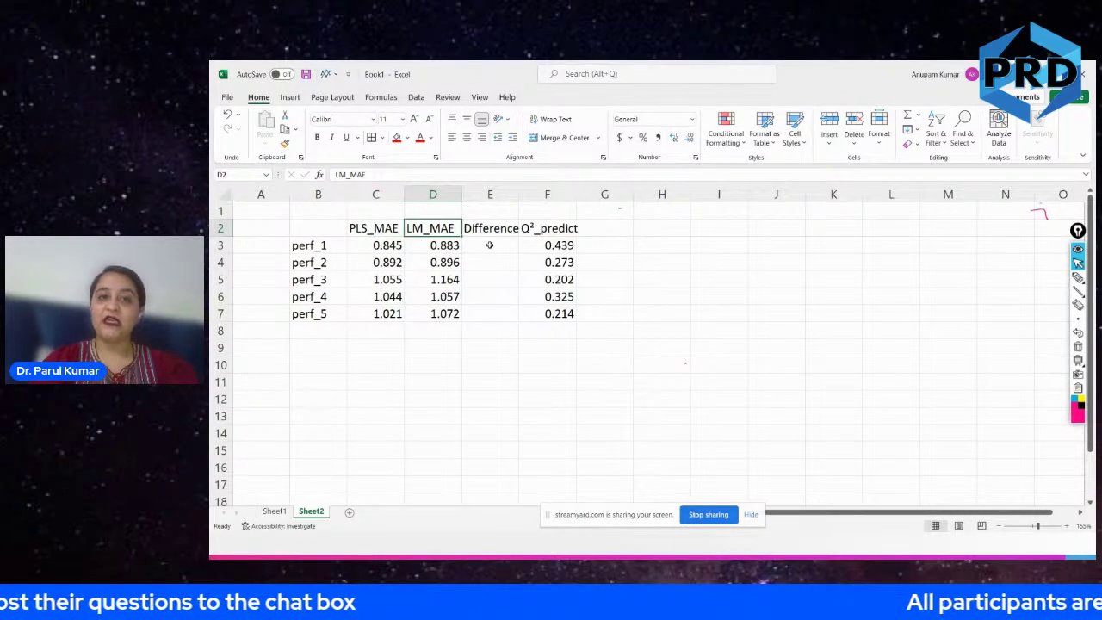
{"action": "left_click", "coordinate": [488, 245]}
{"action": "type", "text": "="}
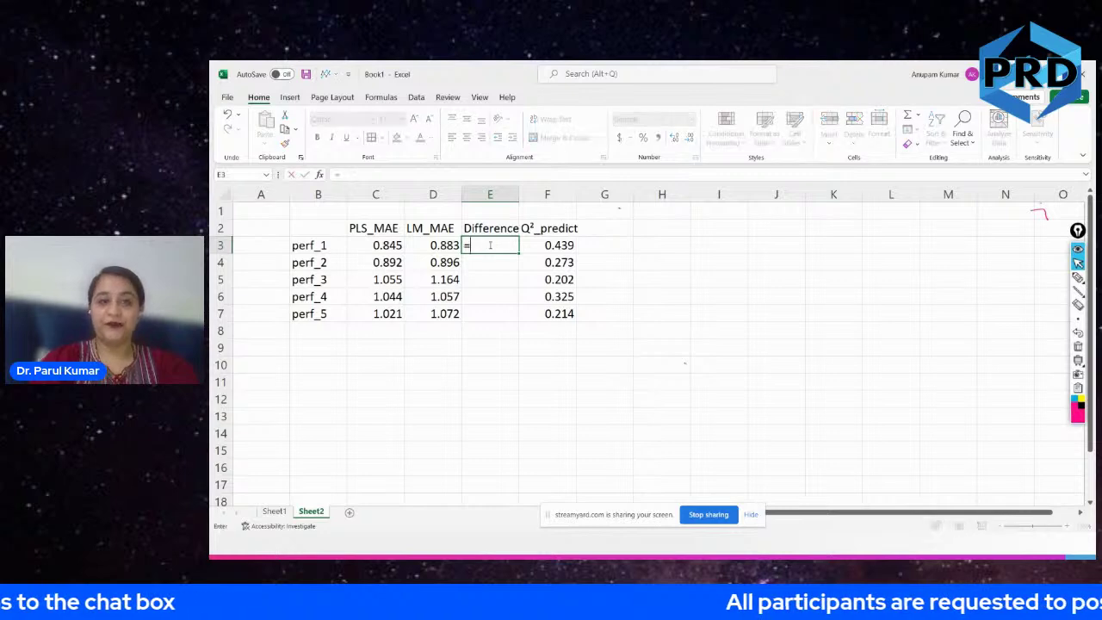
{"action": "key", "text": "Left"}
{"action": "key", "text": "Left"}
{"action": "type", "text": "-"}
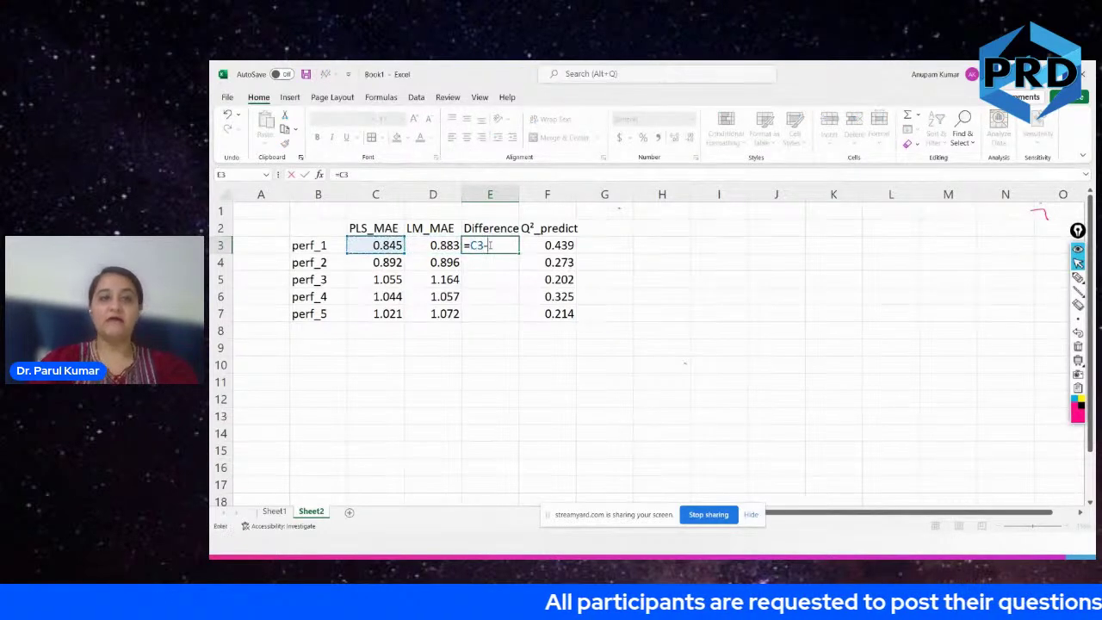
{"action": "key", "text": "Left"}
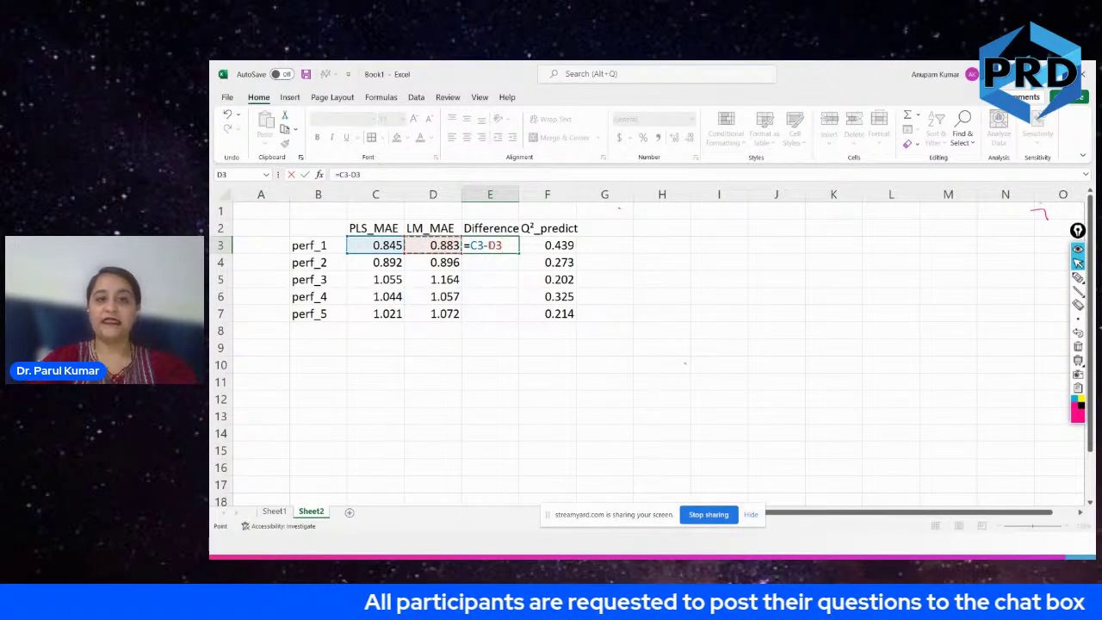
{"action": "key", "text": "Return"}
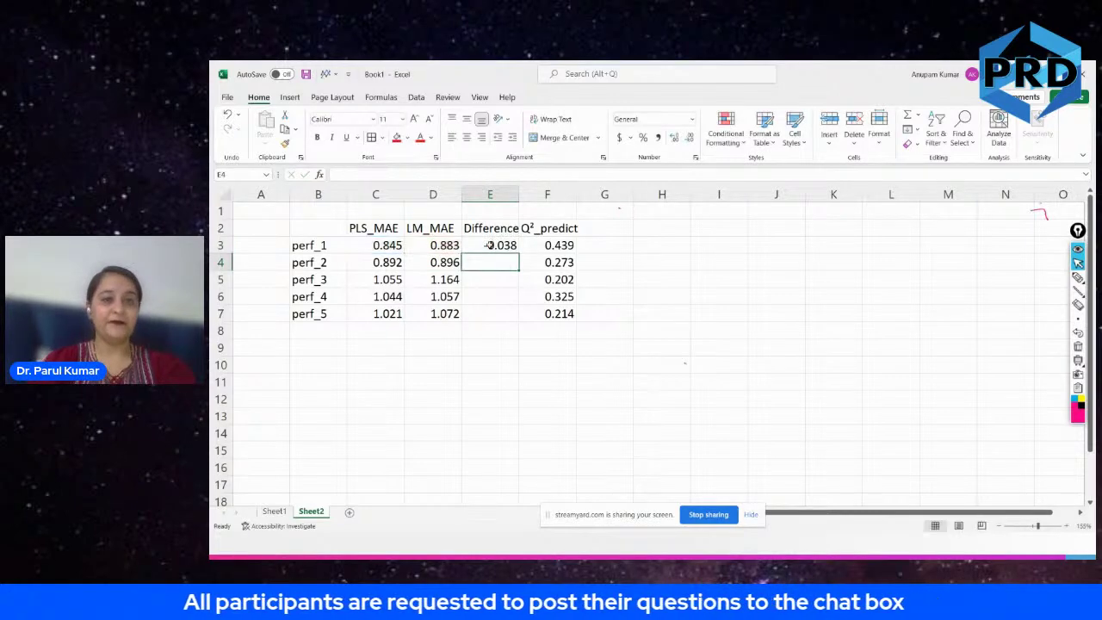
{"action": "left_click", "coordinate": [508, 248]}
{"action": "left_click_drag", "start_coordinate": [520, 255], "coordinate": [521, 322]}
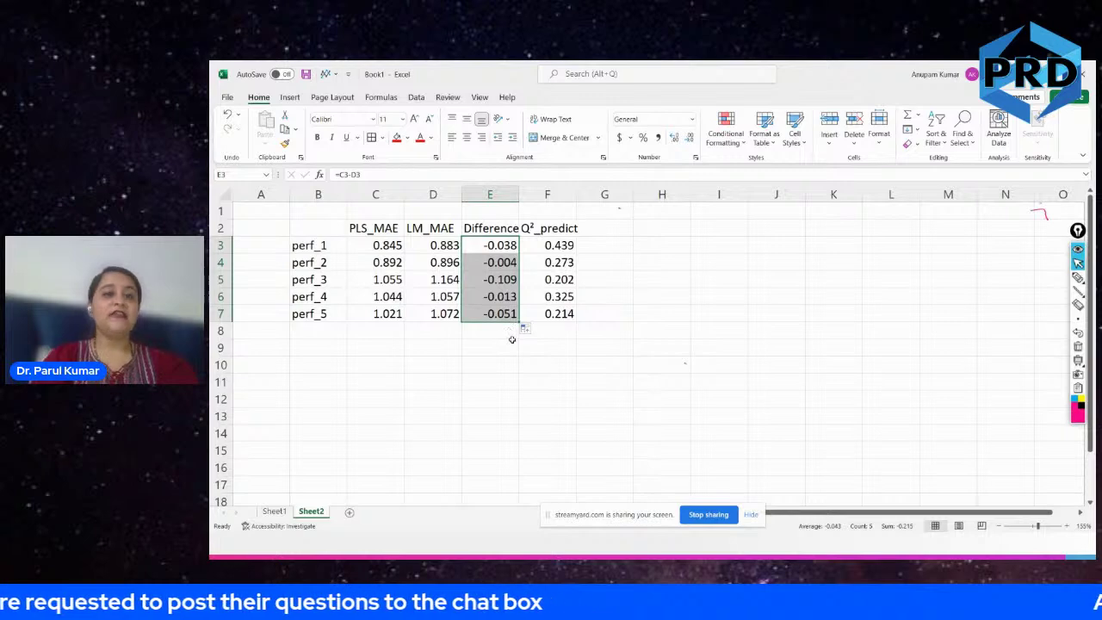
Enter the interpretation note "all are negavtive = high predictive power" in D9, below the comparison table.
{"action": "left_click", "coordinate": [508, 348]}
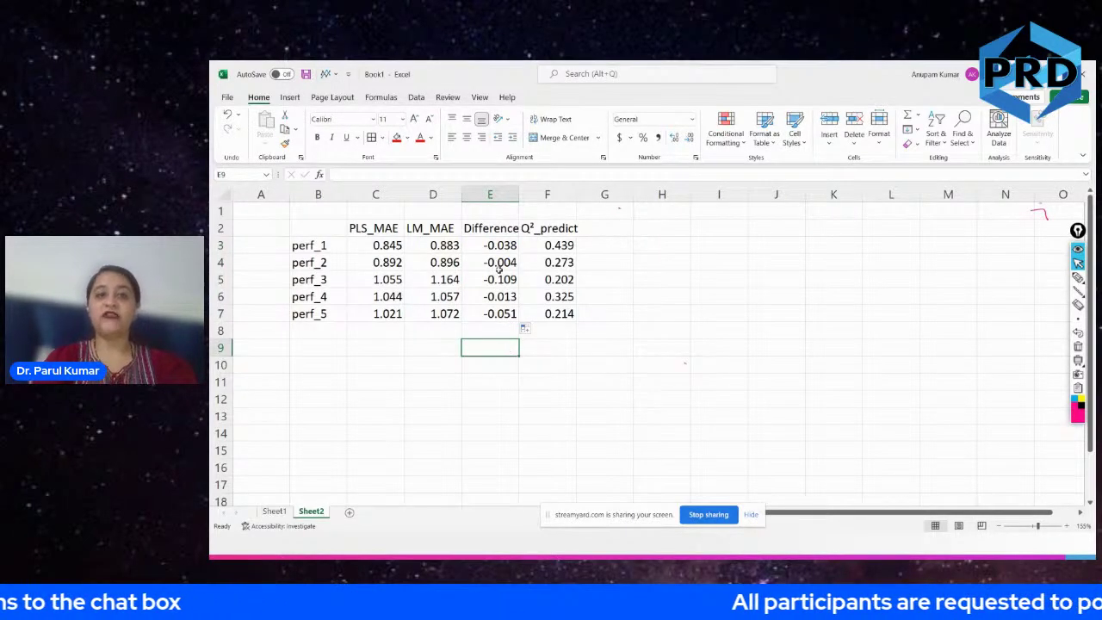
{"action": "left_click_drag", "start_coordinate": [497, 243], "coordinate": [490, 320]}
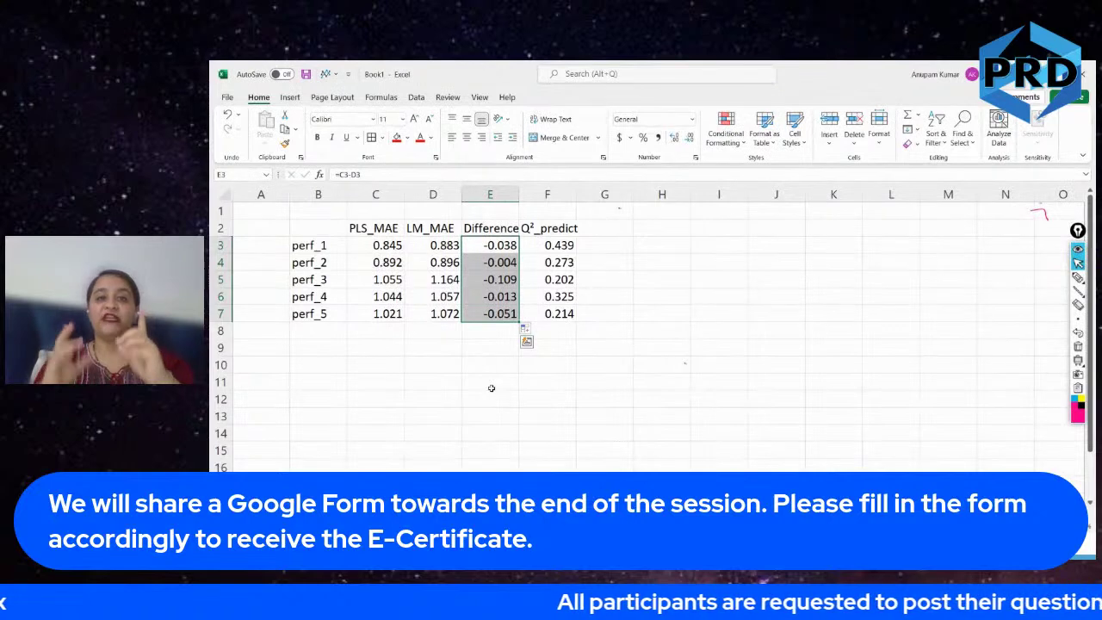
{"action": "left_click", "coordinate": [439, 348]}
{"action": "type", "text": "a"}
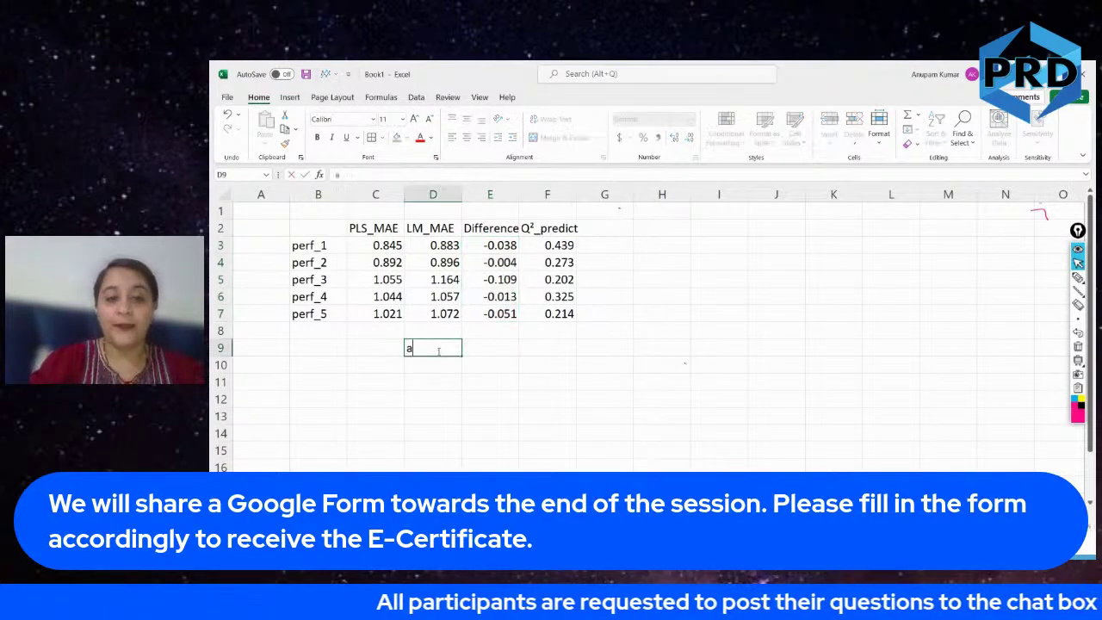
{"action": "type", "text": "ll are"}
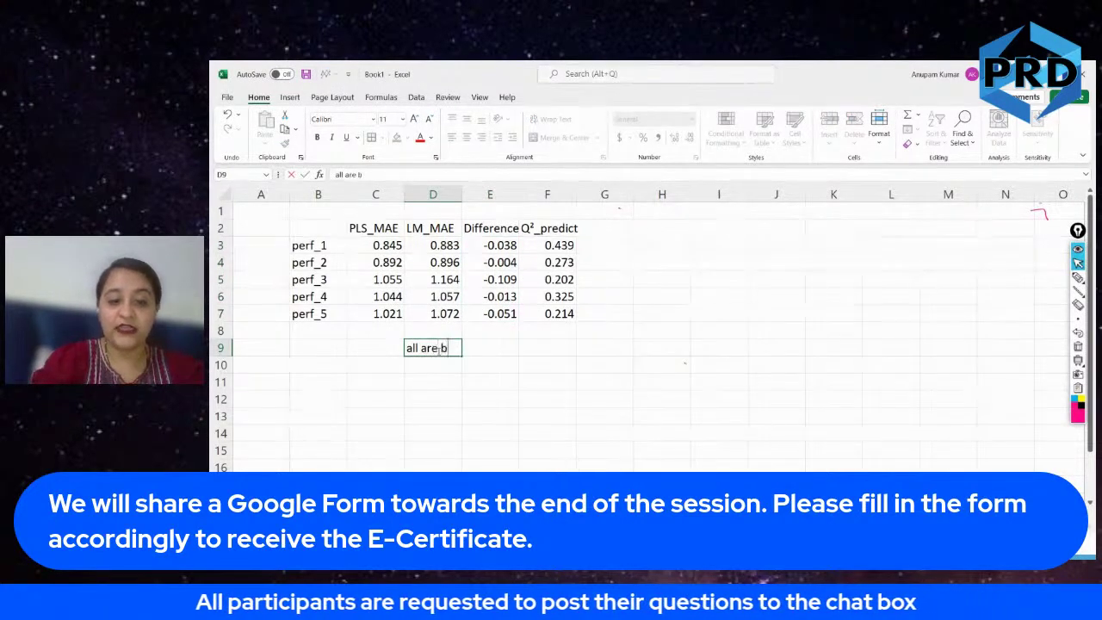
{"action": "type", "text": " neh"}
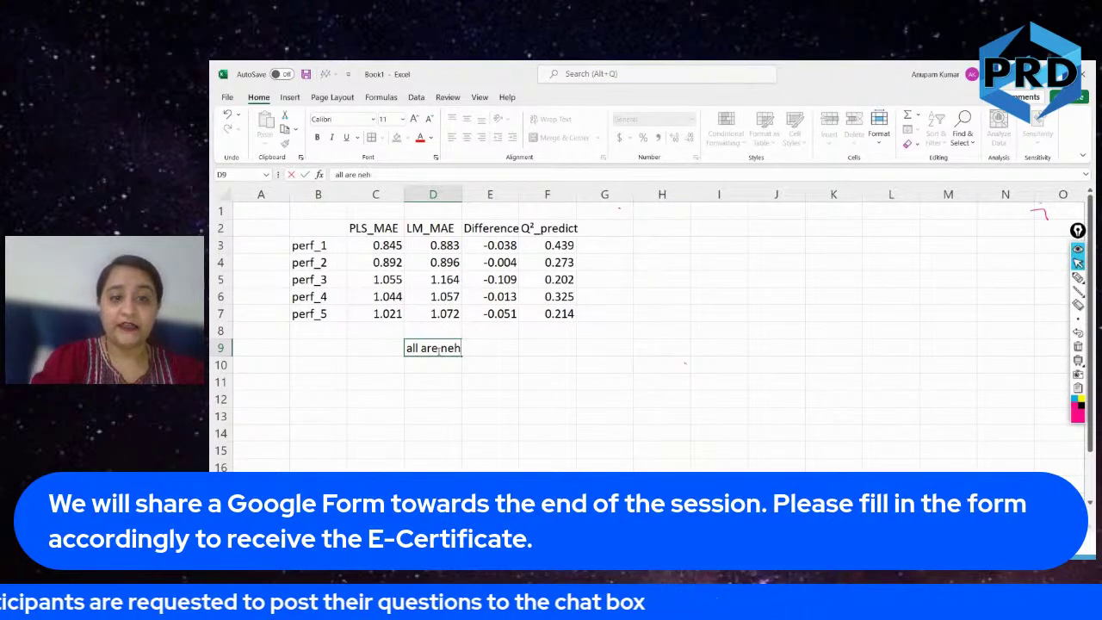
{"action": "key", "text": "BackSpace"}
{"action": "type", "text": "gavtive -"}
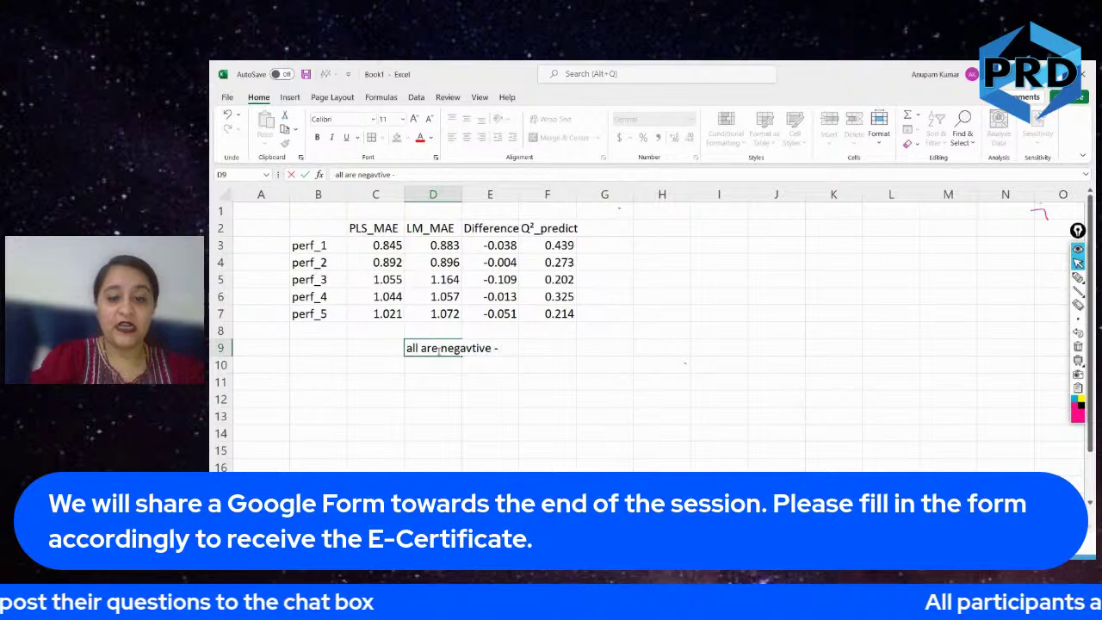
{"action": "key", "text": "BackSpace"}
{"action": "key", "text": "BackSpace"}
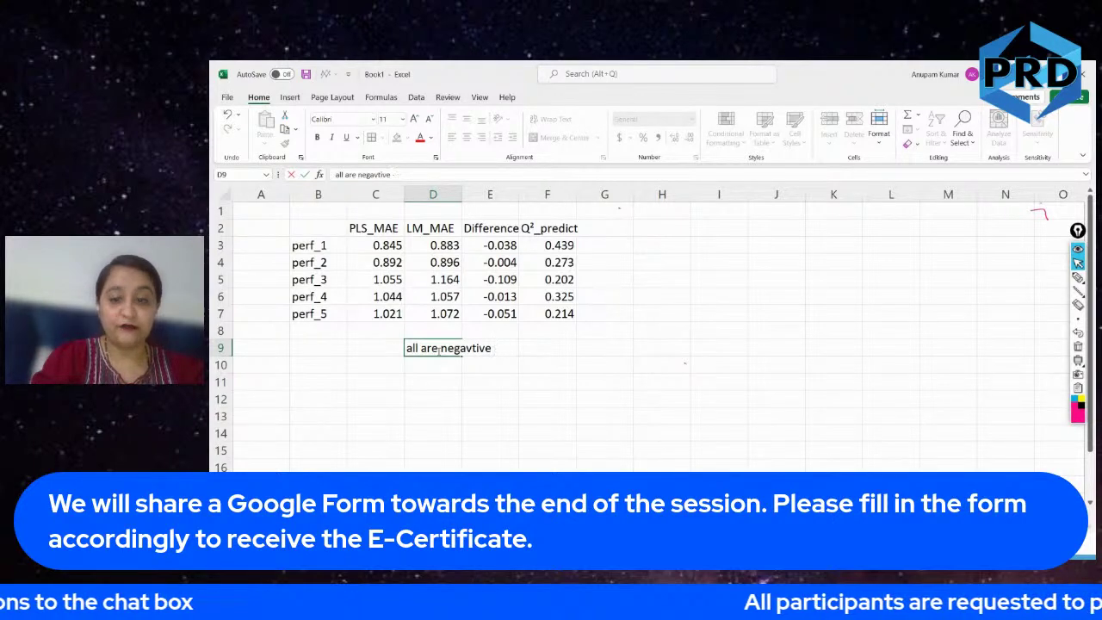
{"action": "type", "text": "= high pre"}
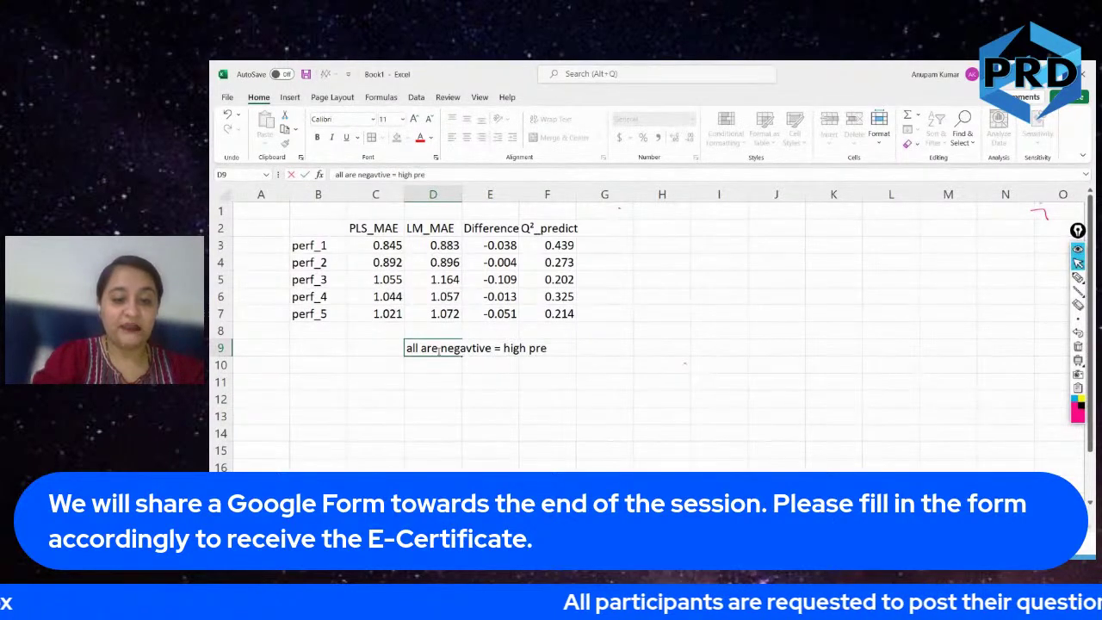
{"action": "type", "text": "dictive powe"}
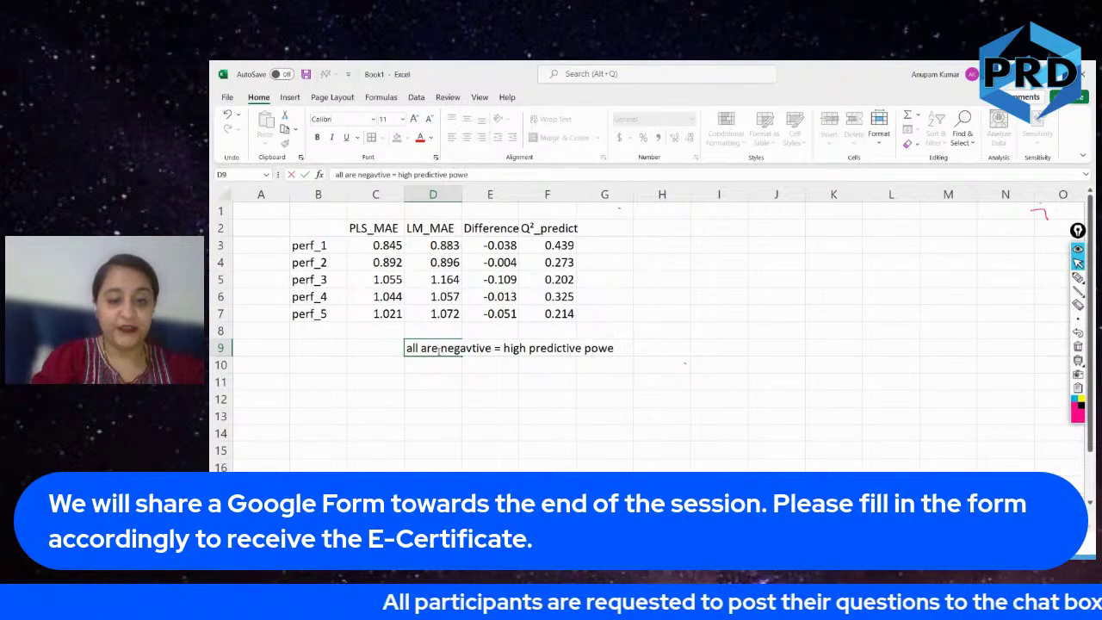
{"action": "type", "text": "r"}
{"action": "key", "text": "Return"}
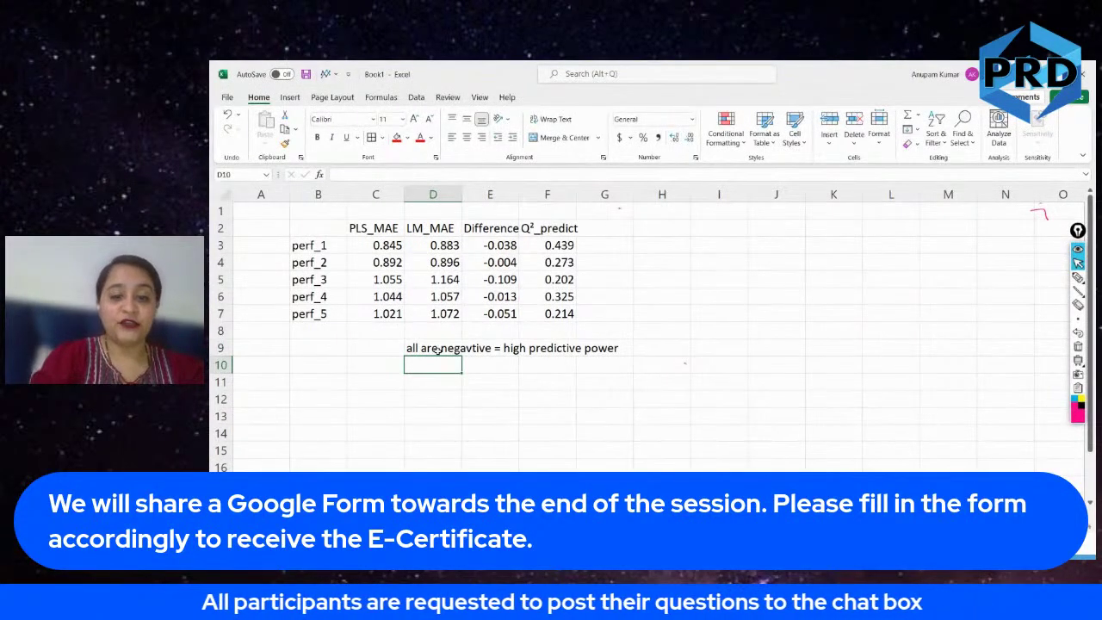
Write a second interpretation note in D10 that starts "1 or 2 are +ve, then it is medium predi".
{"action": "type", "text": "1 - 3"}
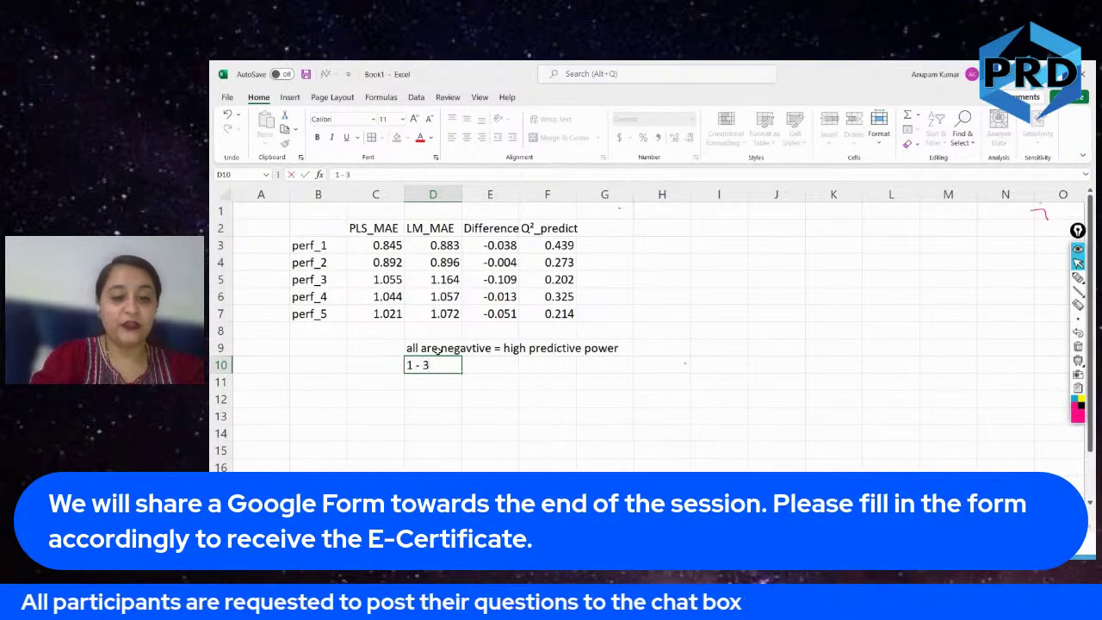
{"action": "key", "text": "BackSpace"}
{"action": "key", "text": "BackSpace"}
{"action": "key", "text": "BackSpace"}
{"action": "type", "text": "o"}
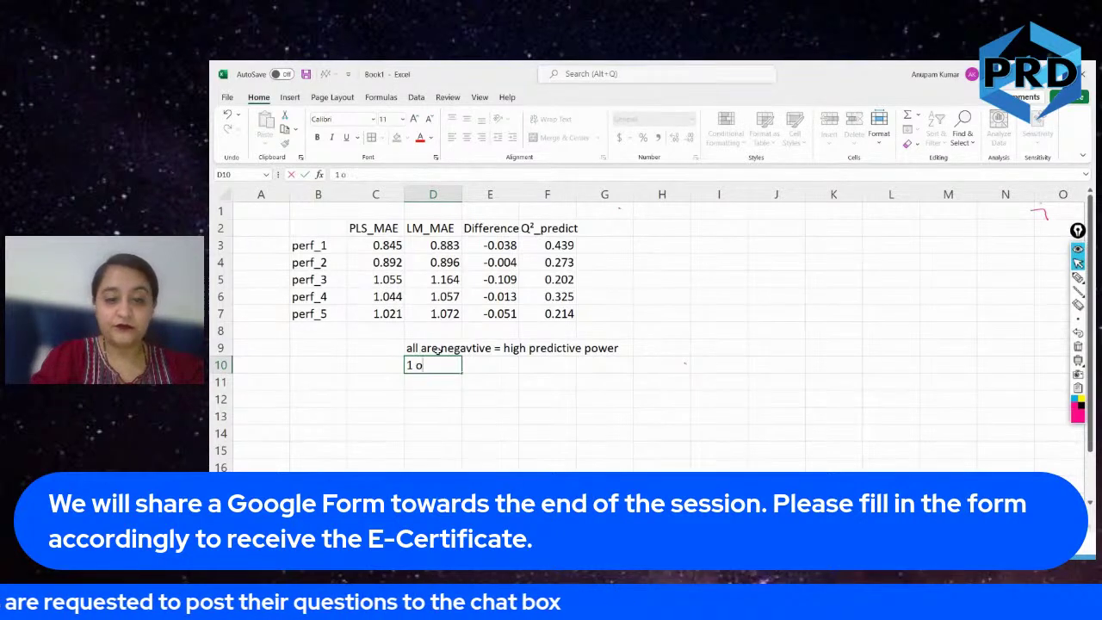
{"action": "type", "text": "r 2 are"}
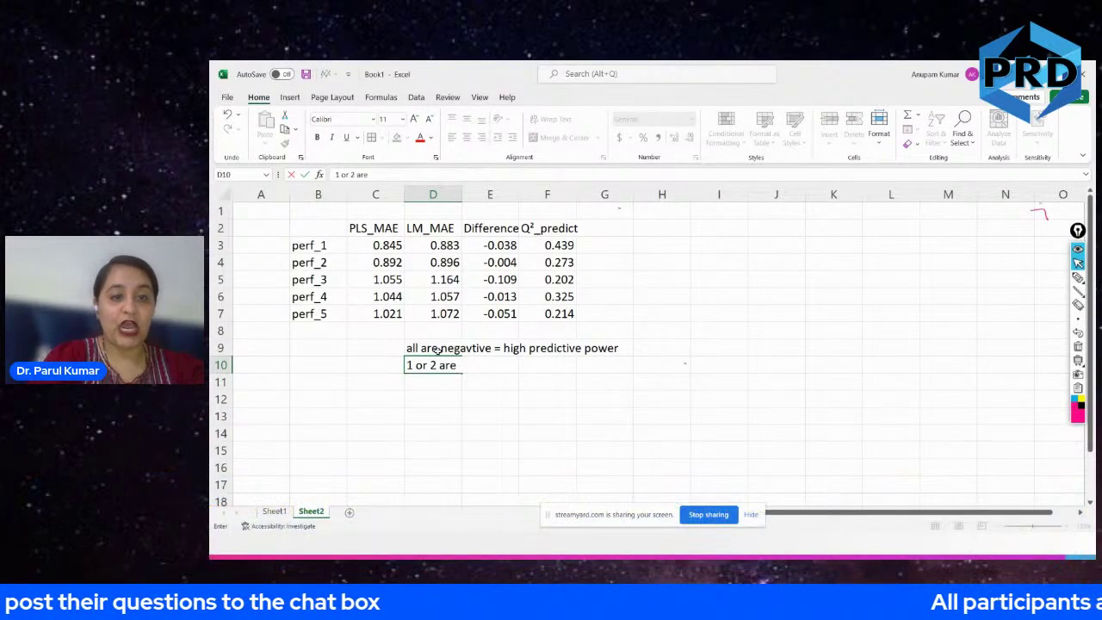
{"action": "type", "text": " +be"}
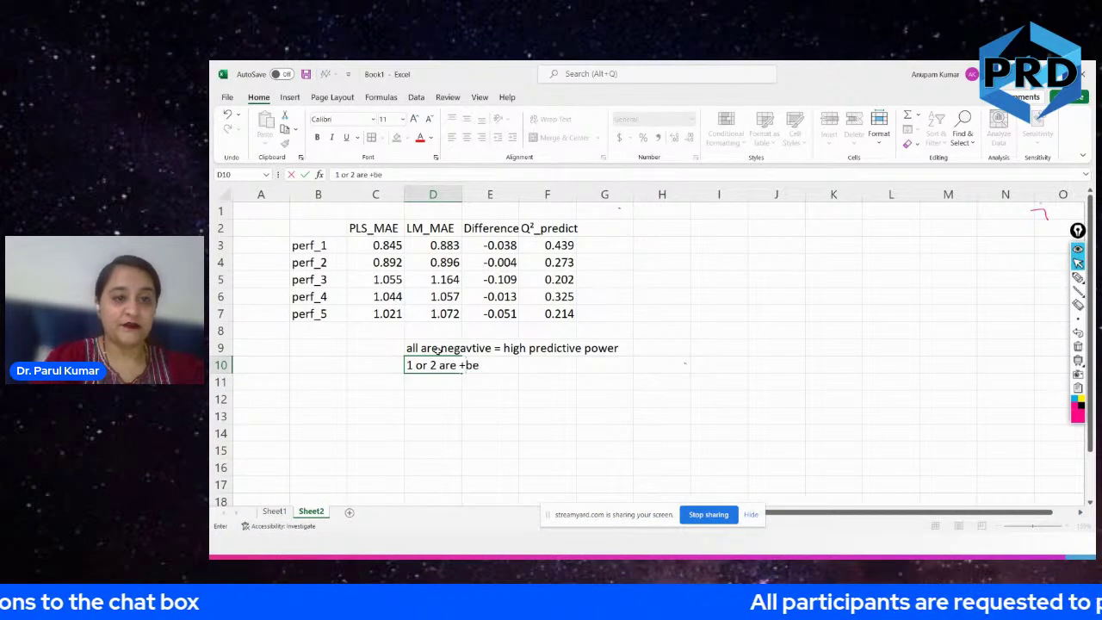
{"action": "key", "text": "BackSpace"}
{"action": "key", "text": "BackSpace"}
{"action": "type", "text": "ve, th"}
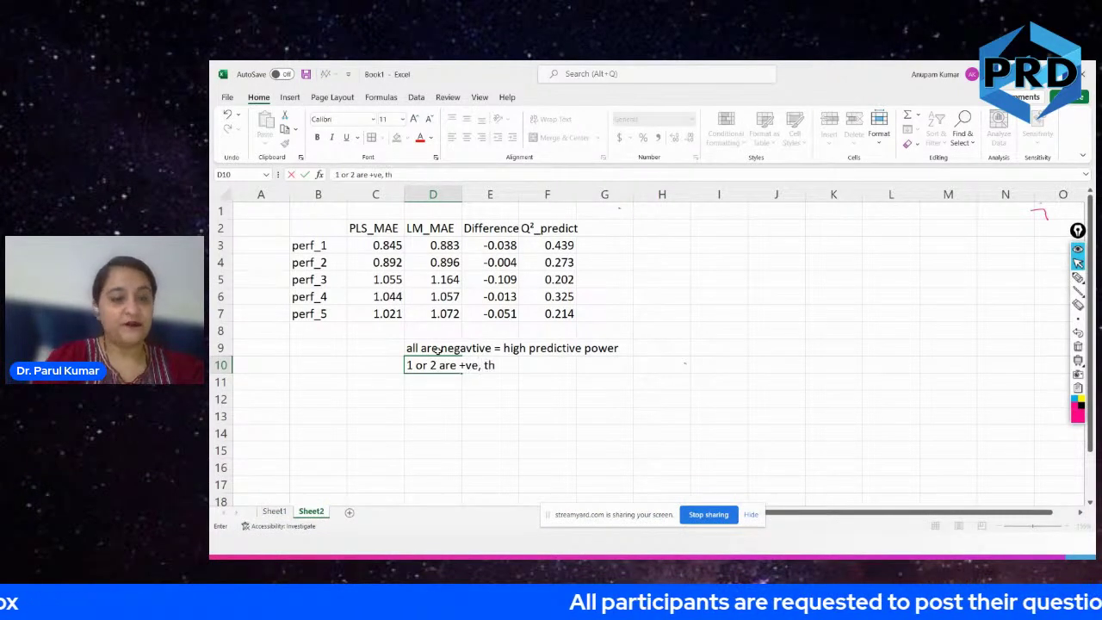
{"action": "type", "text": "en is"}
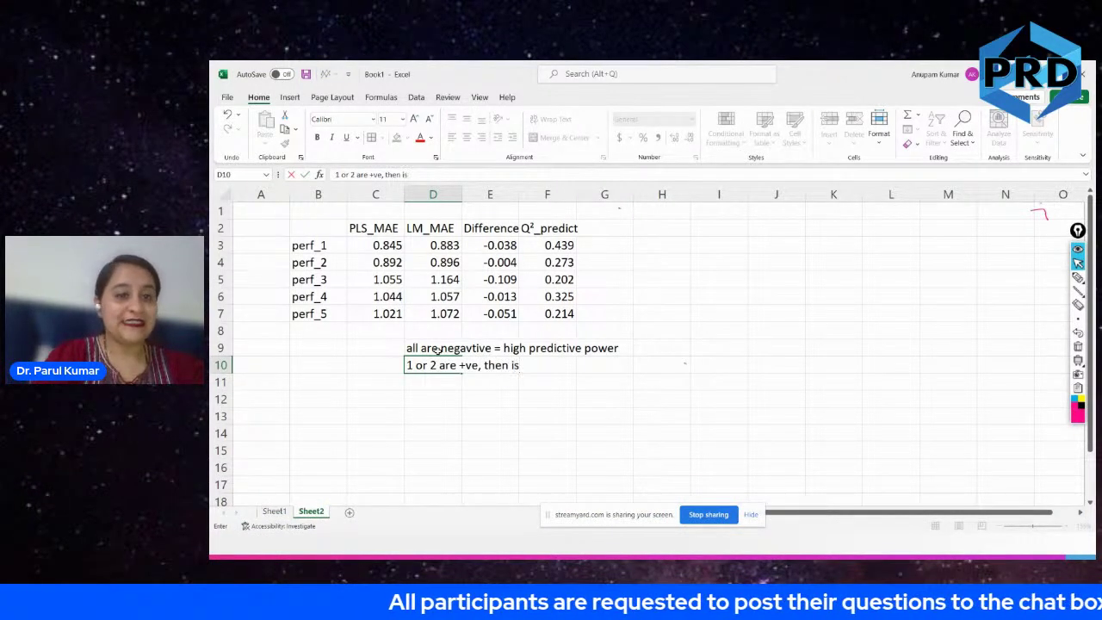
{"action": "key", "text": "BackSpace"}
{"action": "type", "text": "t is med"}
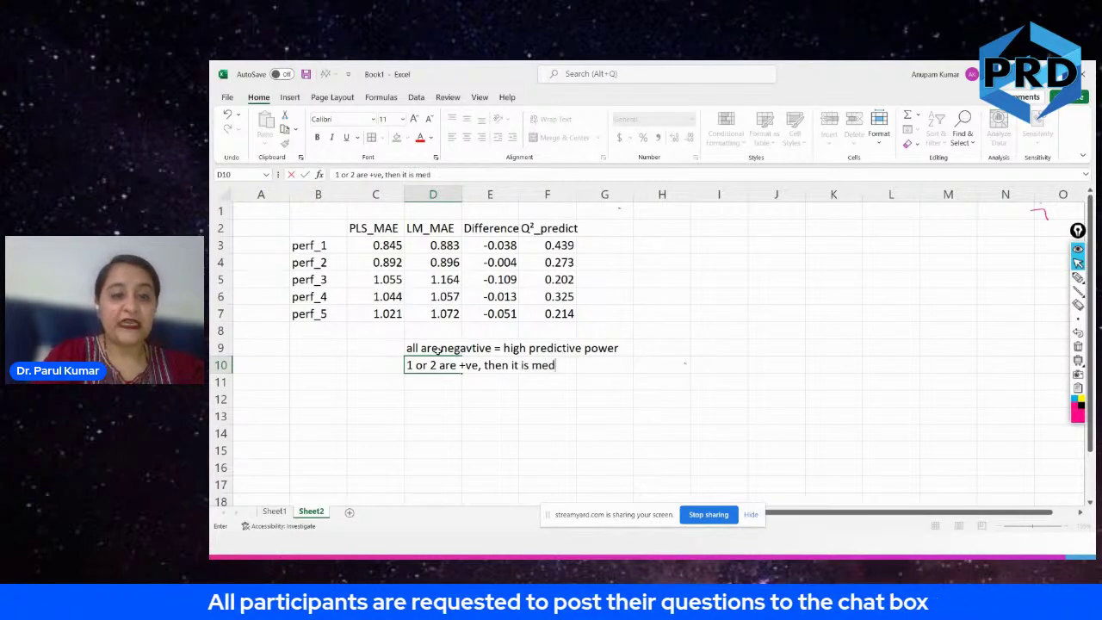
{"action": "type", "text": "ium predi"}
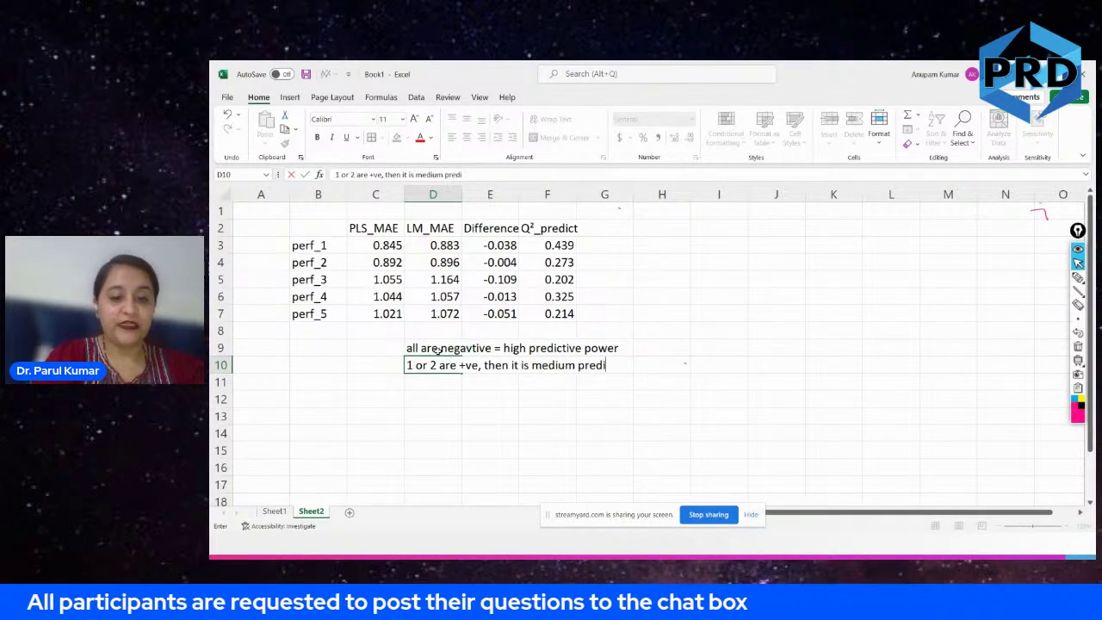
Complete the note in D10 as "1 or 2 are +ve, then it is medium predictive power".
{"action": "type", "text": "ctive pow"}
{"action": "key", "text": "BackSpace"}
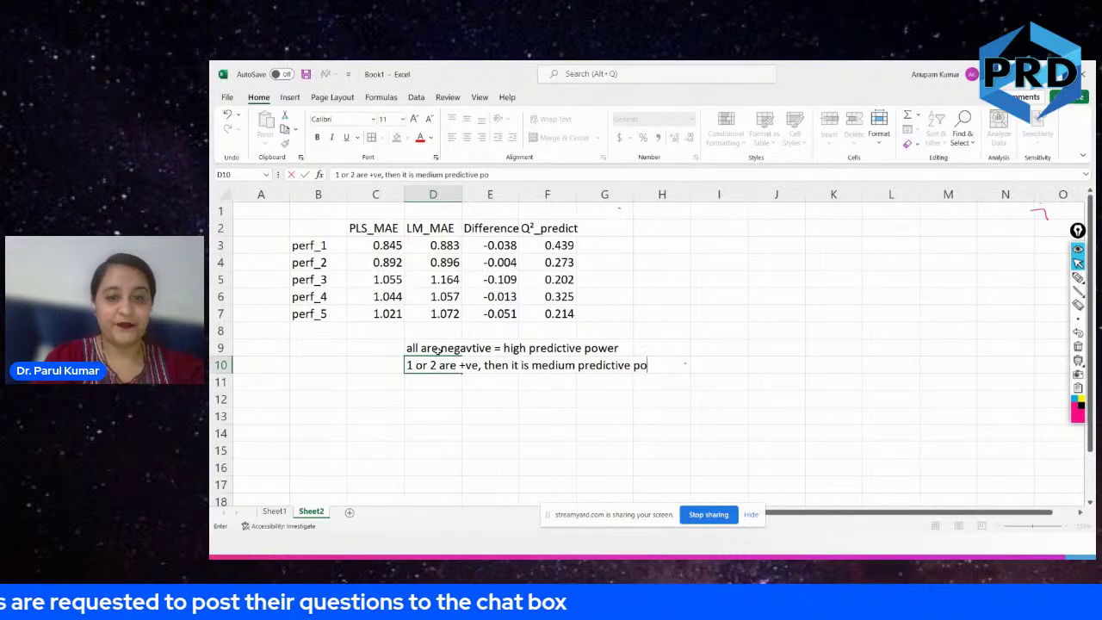
{"action": "type", "text": "wer"}
{"action": "key", "text": "Return"}
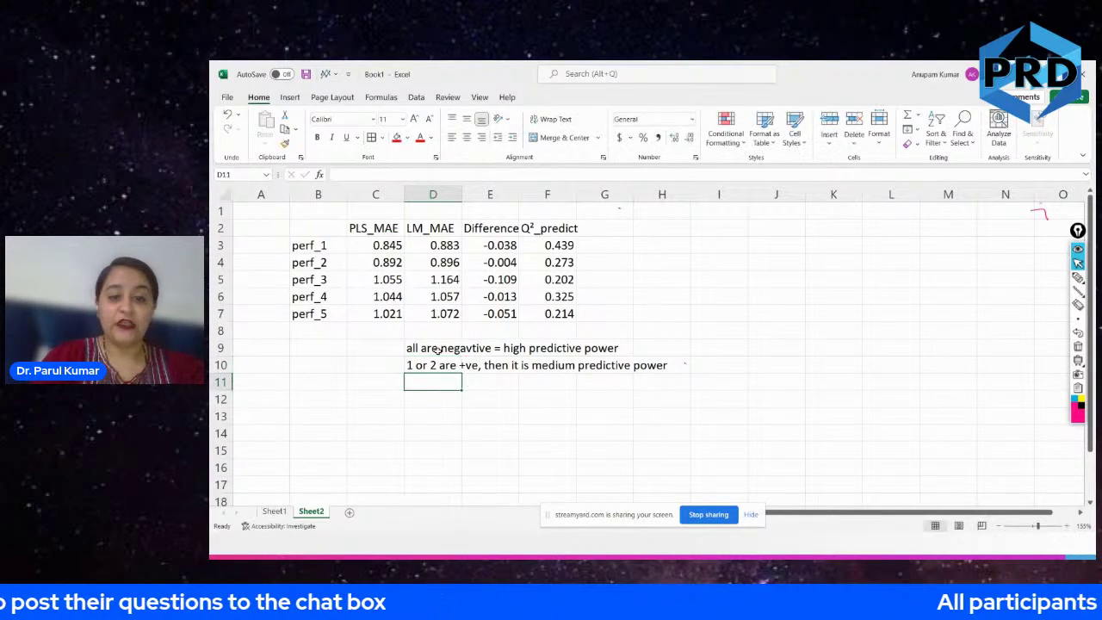
Add a third rule in D11 reading "majority are +ve = low/no predictive".
{"action": "type", "text": "majoirty"}
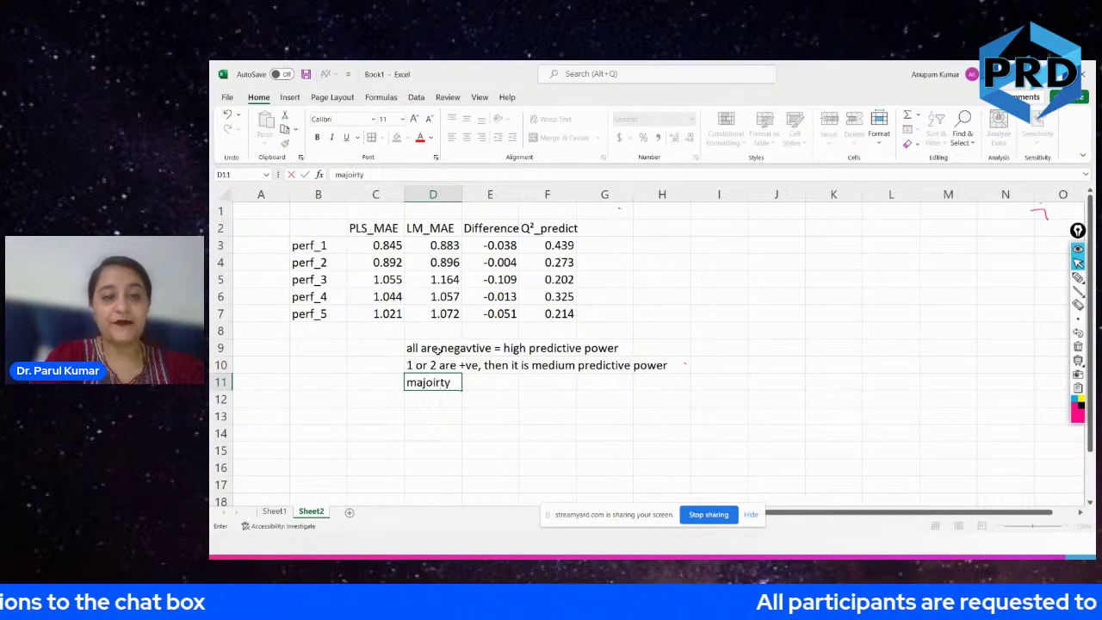
{"action": "key", "text": "BackSpace"}
{"action": "key", "text": "BackSpace"}
{"action": "key", "text": "BackSpace"}
{"action": "key", "text": "BackSpace"}
{"action": "type", "text": "rit"}
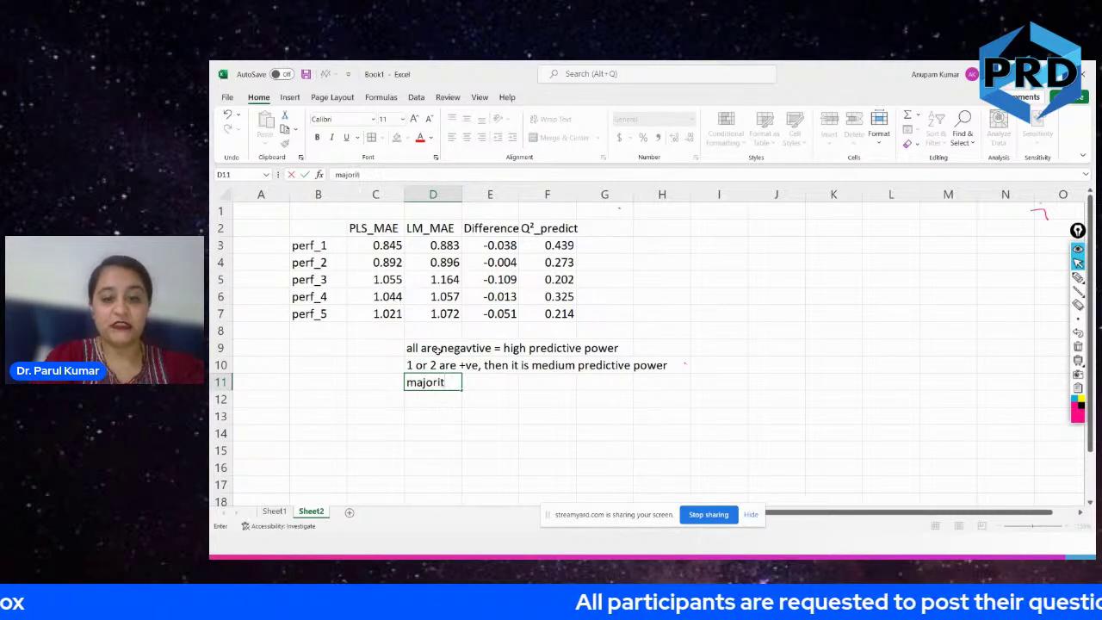
{"action": "type", "text": "y are"}
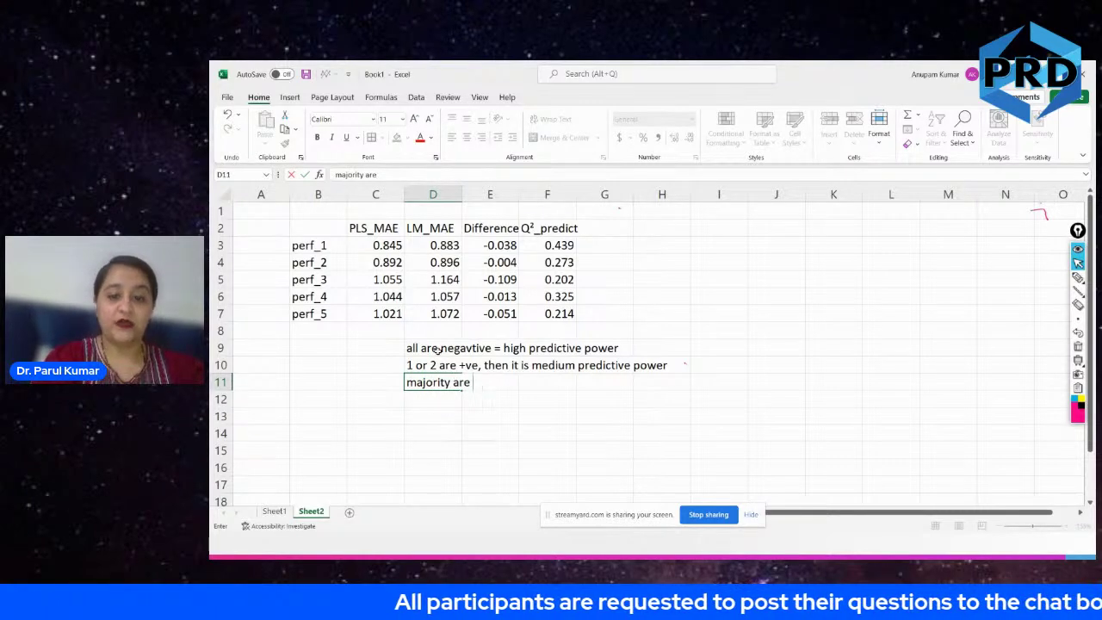
{"action": "type", "text": " +ve ="}
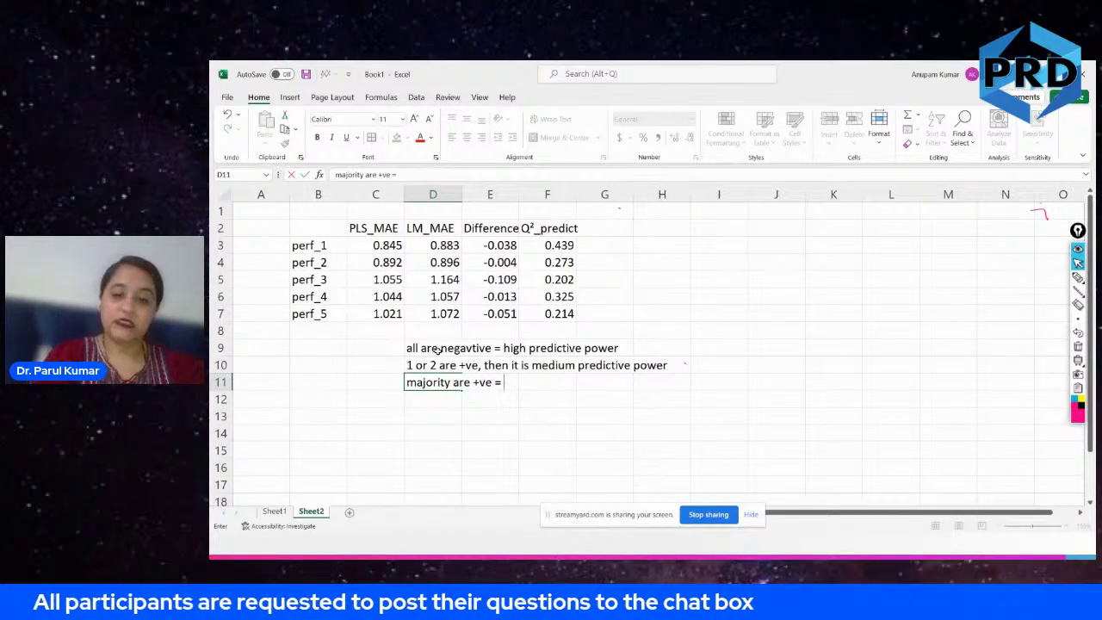
{"action": "type", "text": "no predic"}
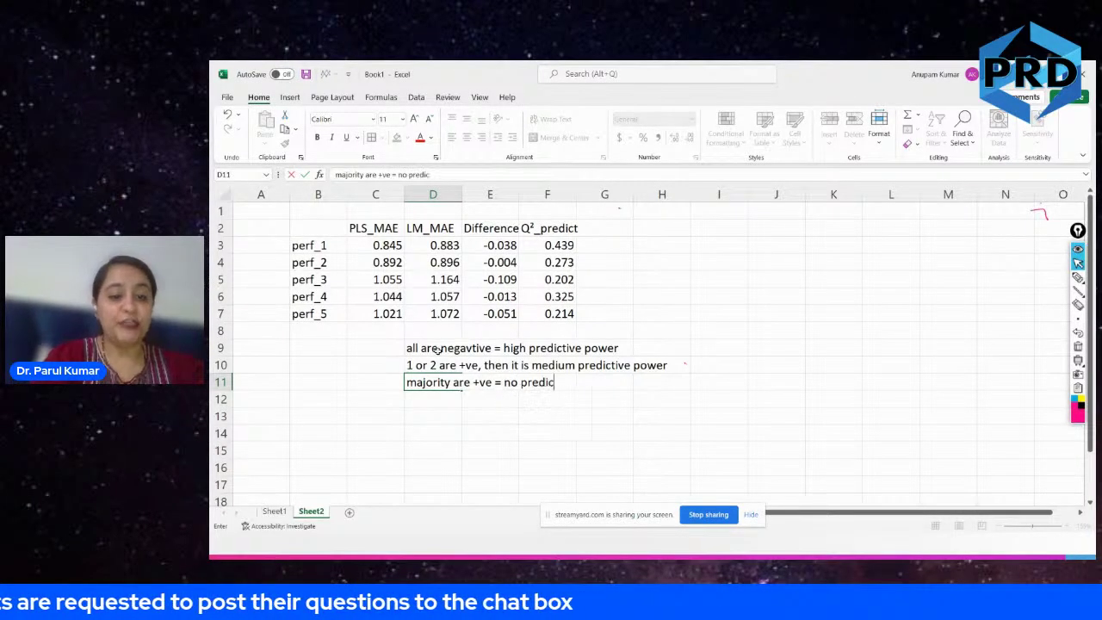
{"action": "type", "text": "tive or"}
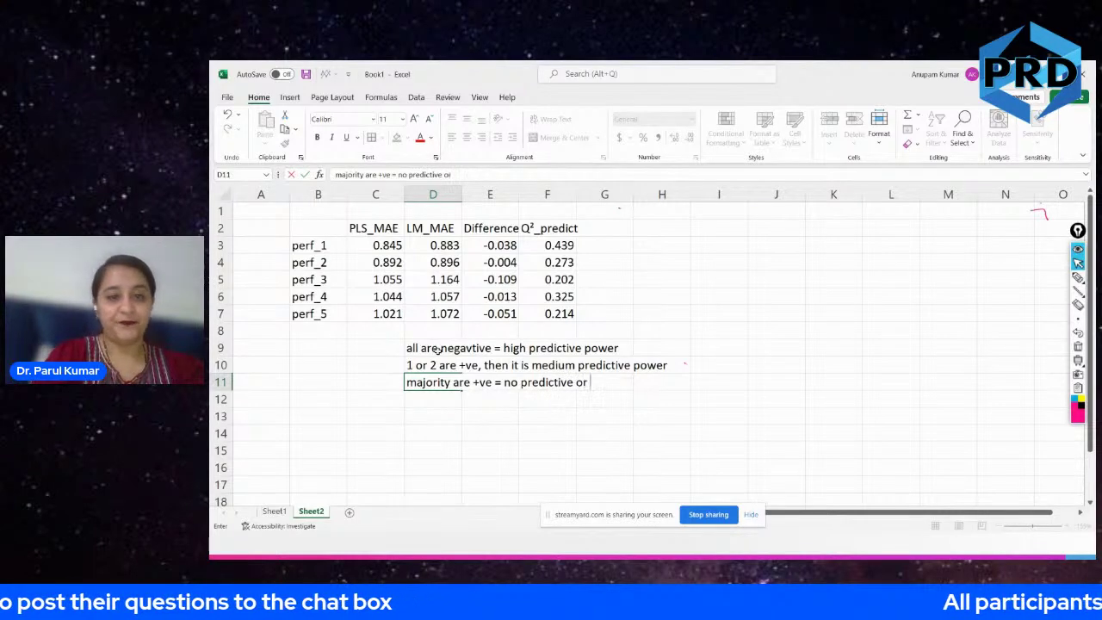
{"action": "key", "text": "BackSpace"}
{"action": "key", "text": "BackSpace"}
{"action": "key", "text": "BackSpace"}
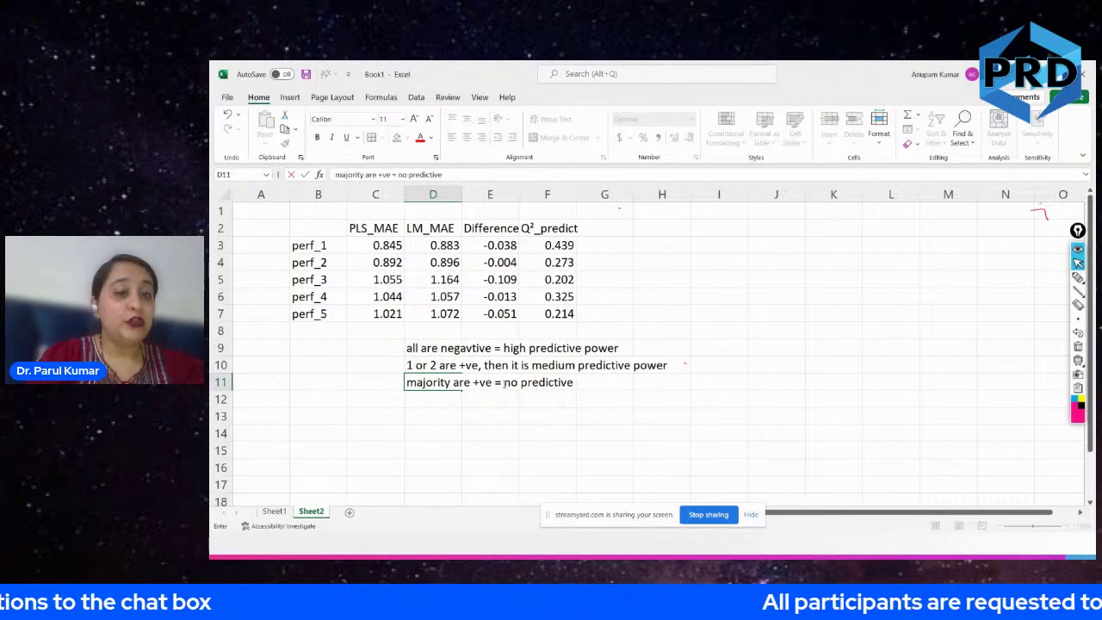
{"action": "left_click", "coordinate": [504, 382]}
{"action": "type", "text": "low/"}
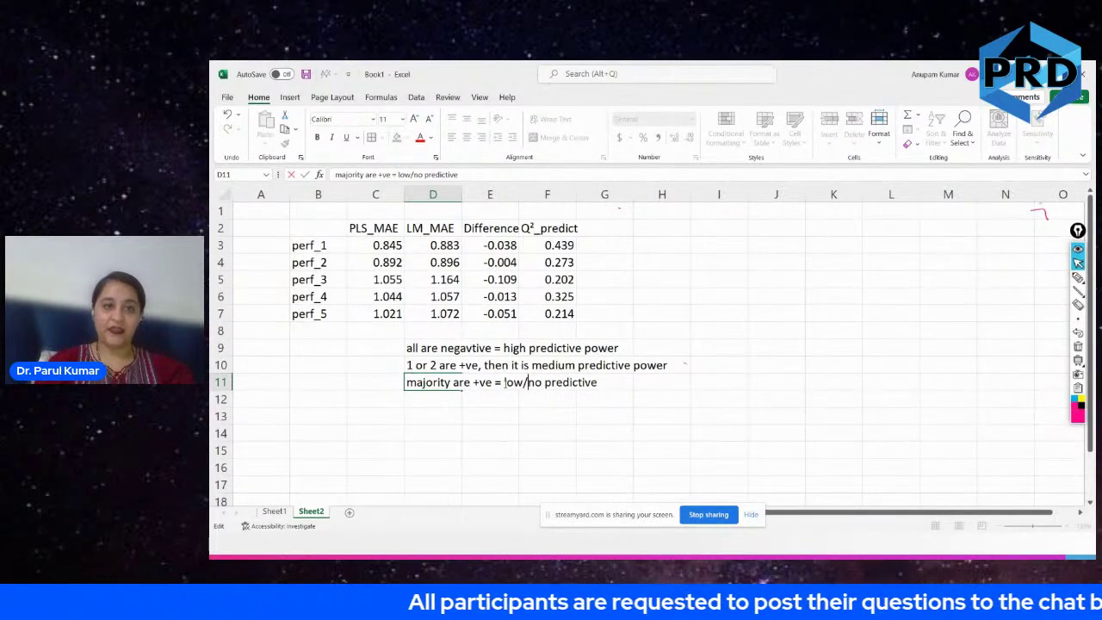
Review the first two predictive power notes, the results table in B2:F7 and the PLS_MAE and LM_MAE headers.
{"action": "left_click_drag", "start_coordinate": [424, 351], "coordinate": [663, 367]}
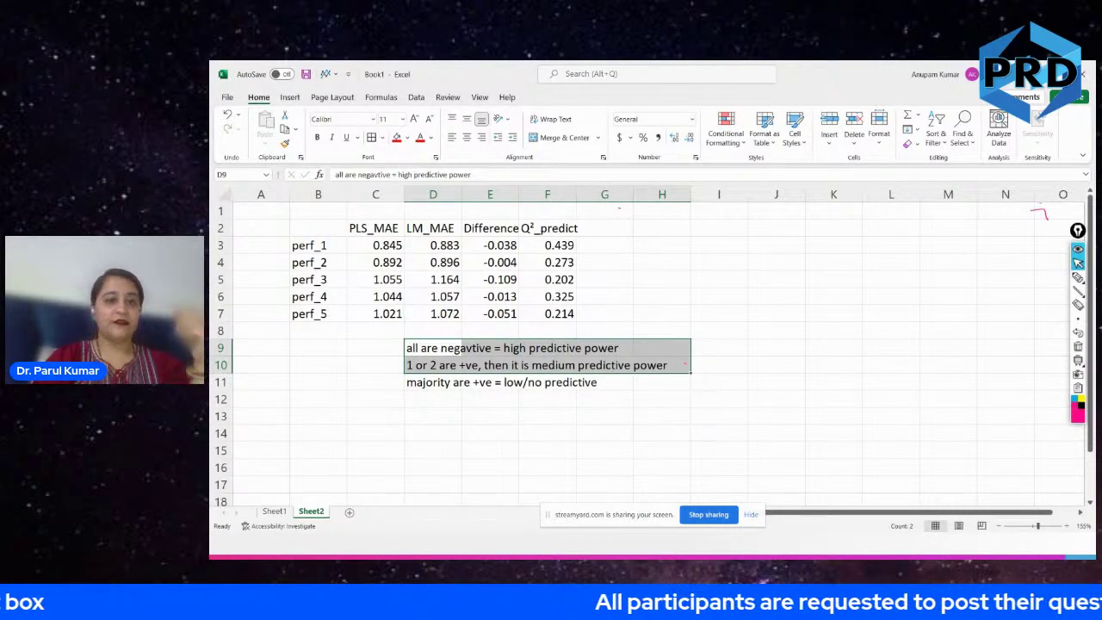
{"action": "left_click", "coordinate": [750, 515]}
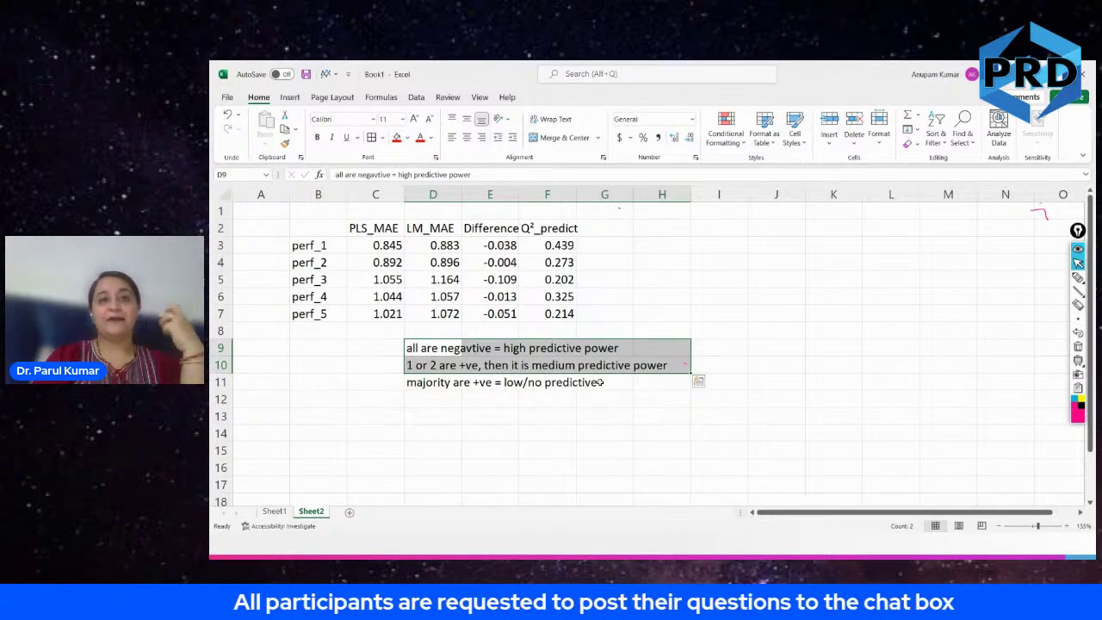
{"action": "left_click", "coordinate": [311, 227]}
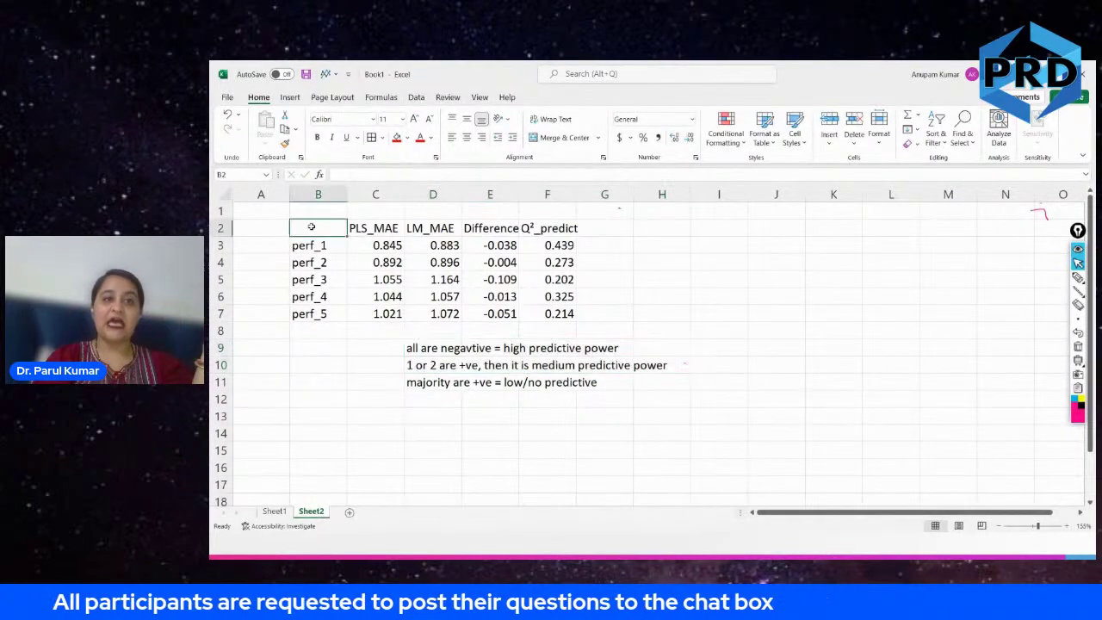
{"action": "left_click_drag", "start_coordinate": [311, 226], "coordinate": [561, 316]}
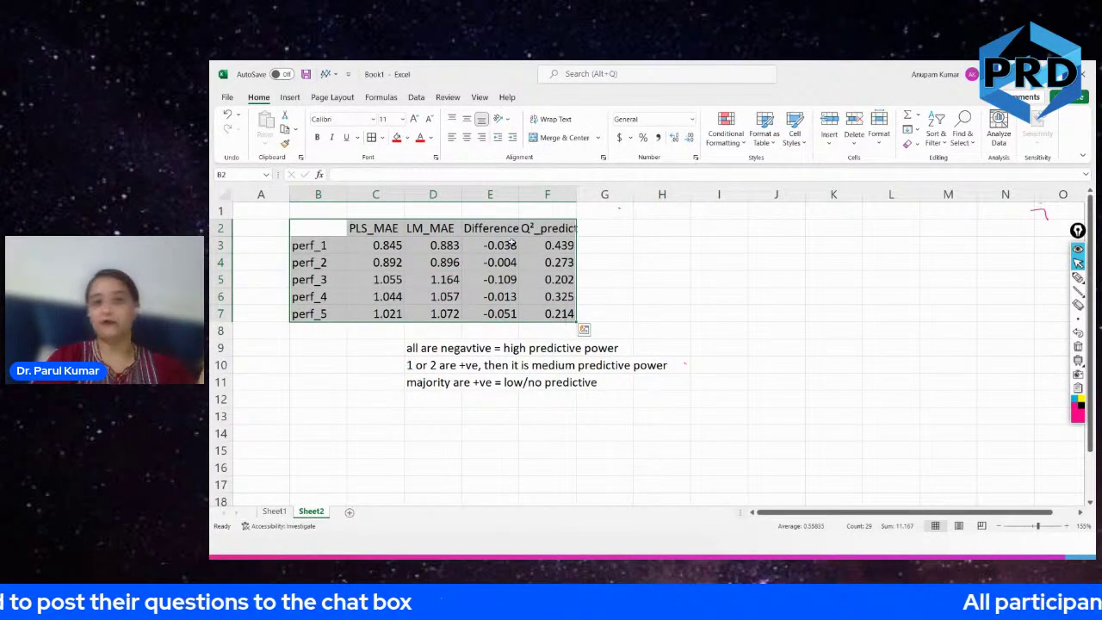
{"action": "left_click", "coordinate": [501, 230]}
{"action": "left_click_drag", "start_coordinate": [400, 225], "coordinate": [431, 229]}
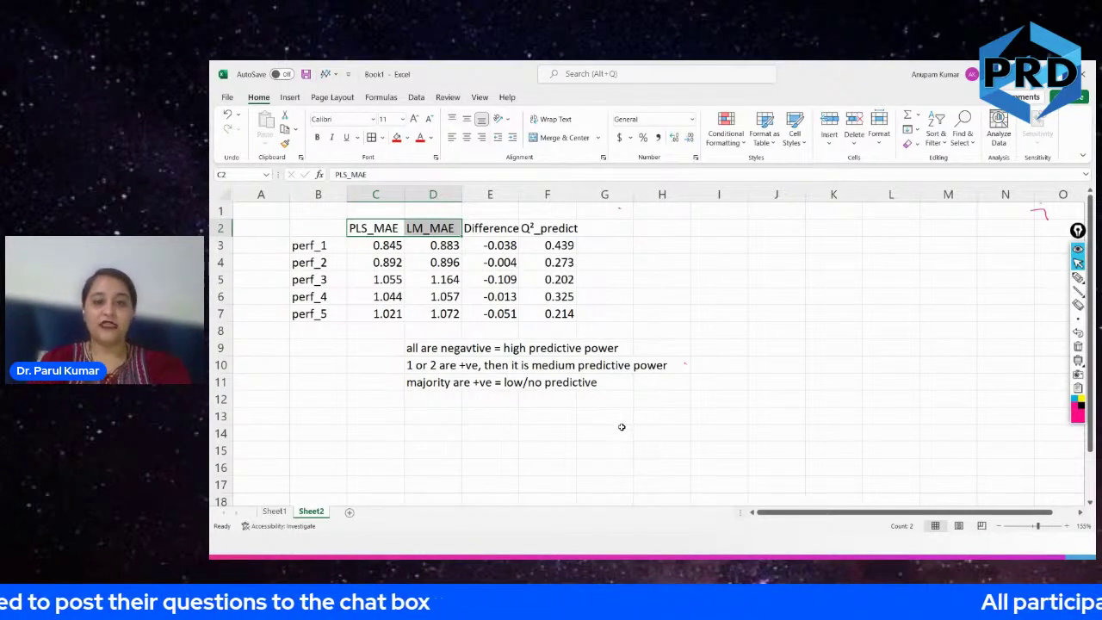
Stop sharing the screen.
{"action": "key", "text": "alt+Tab"}
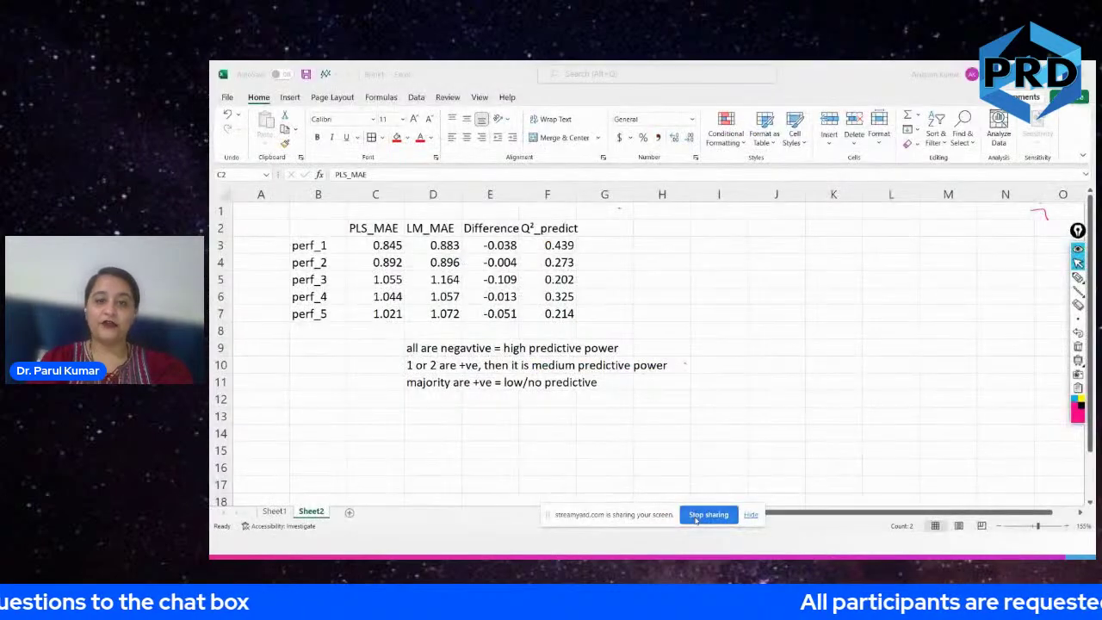
{"action": "left_click", "coordinate": [699, 515]}
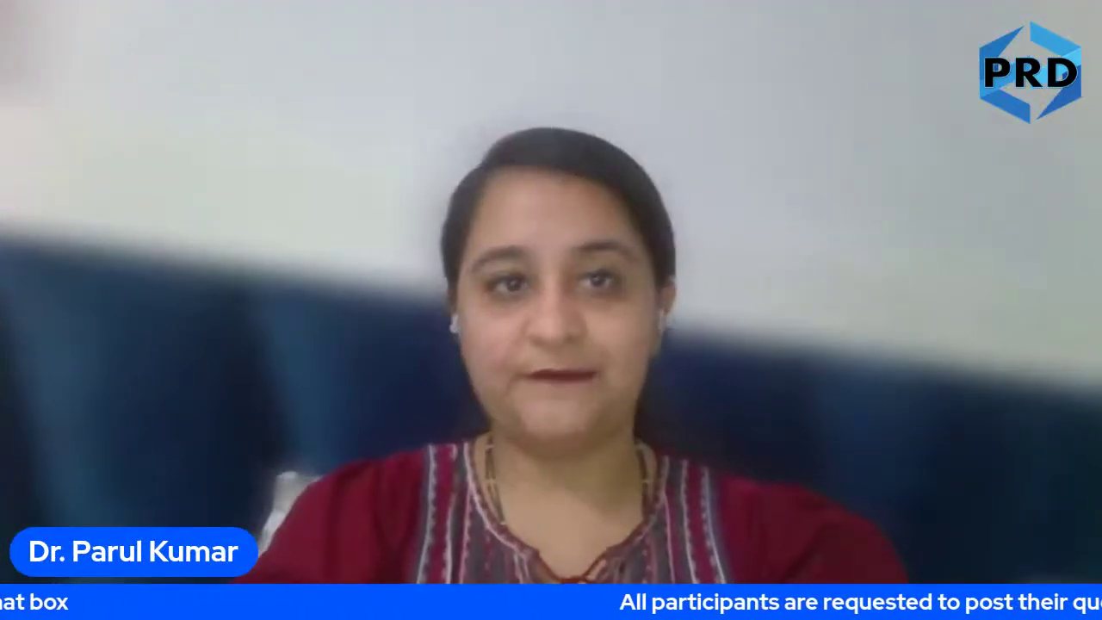
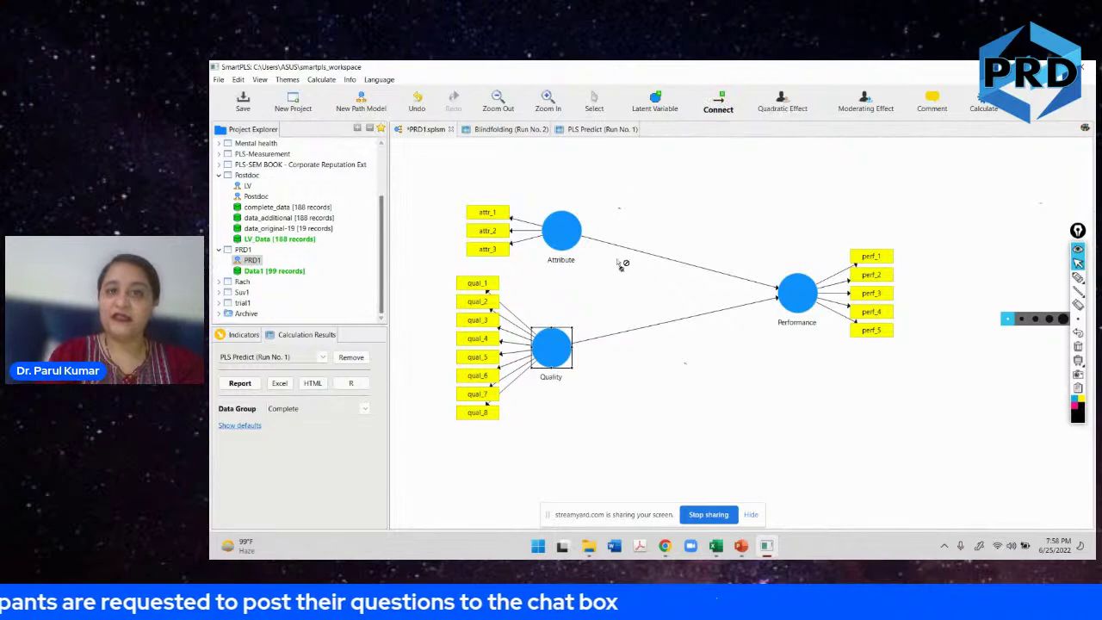
In the SmartPLS model PRD1, draw a path from the Attribute construct to the Quality construct and leave connecting mode.
{"action": "left_click", "coordinate": [570, 246]}
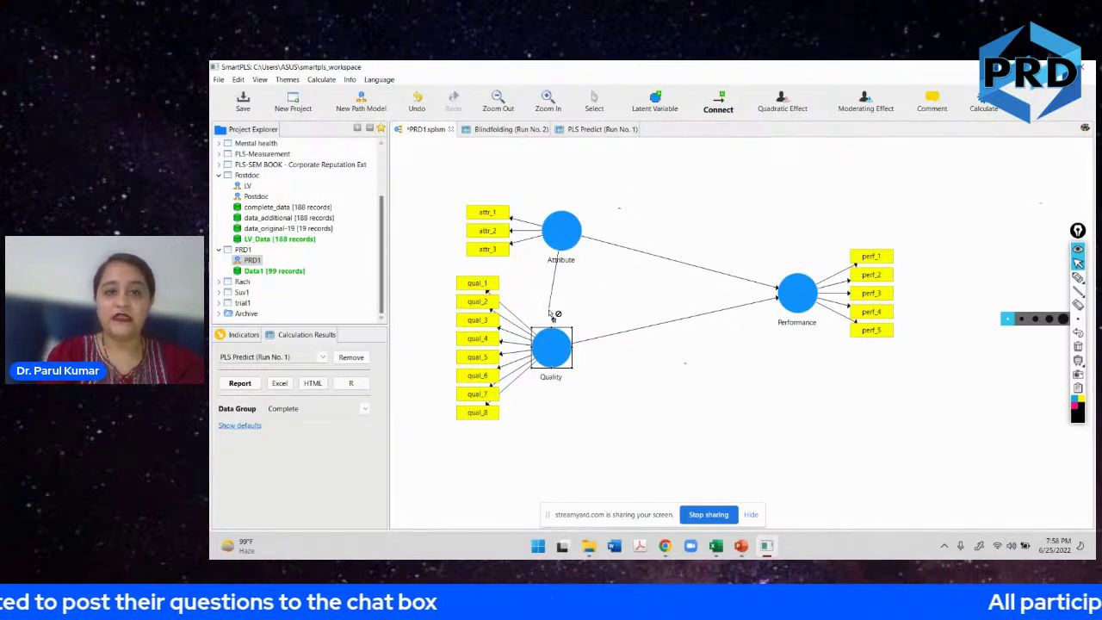
{"action": "left_click", "coordinate": [555, 343]}
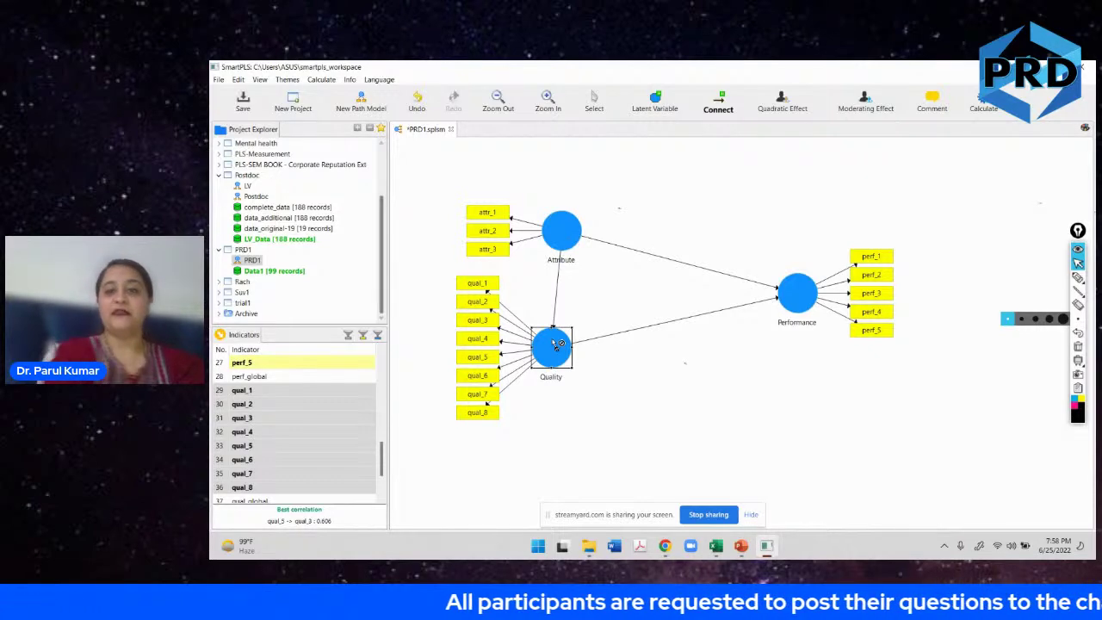
{"action": "left_click", "coordinate": [594, 99]}
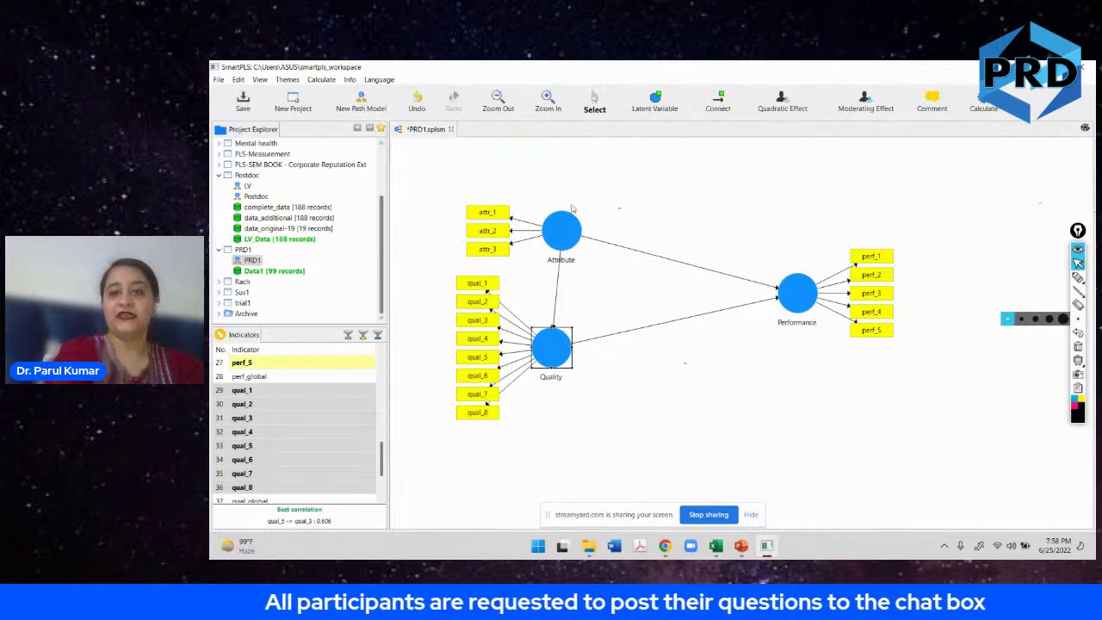
Move the Quality construct between Attribute and Performance and align its indicators along the bottom.
{"action": "left_click_drag", "start_coordinate": [610, 353], "coordinate": [653, 350]}
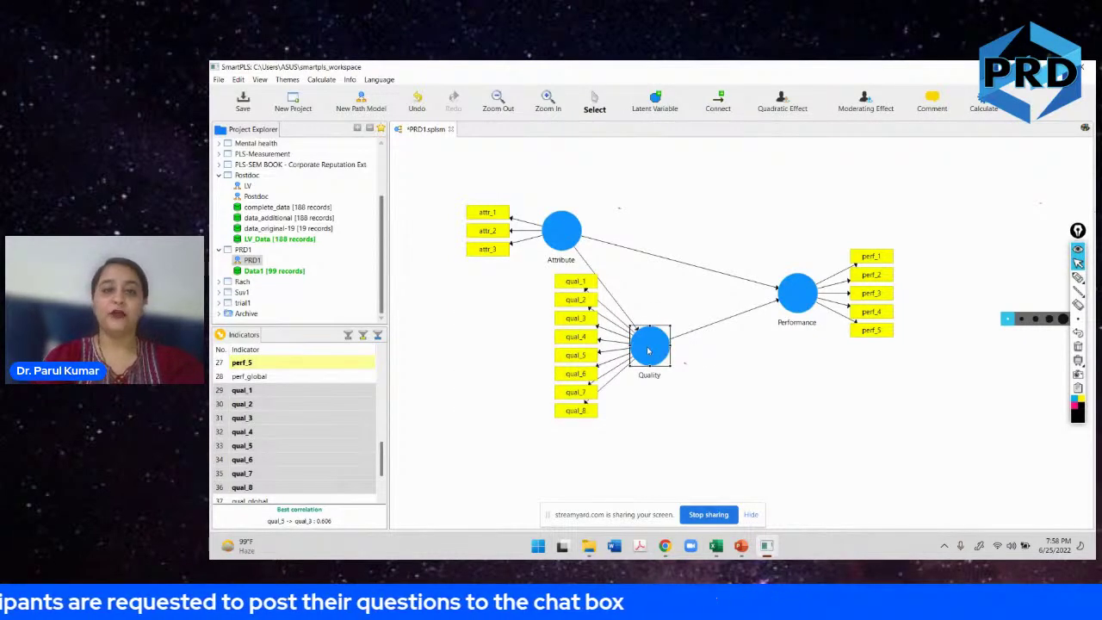
{"action": "right_click", "coordinate": [648, 350]}
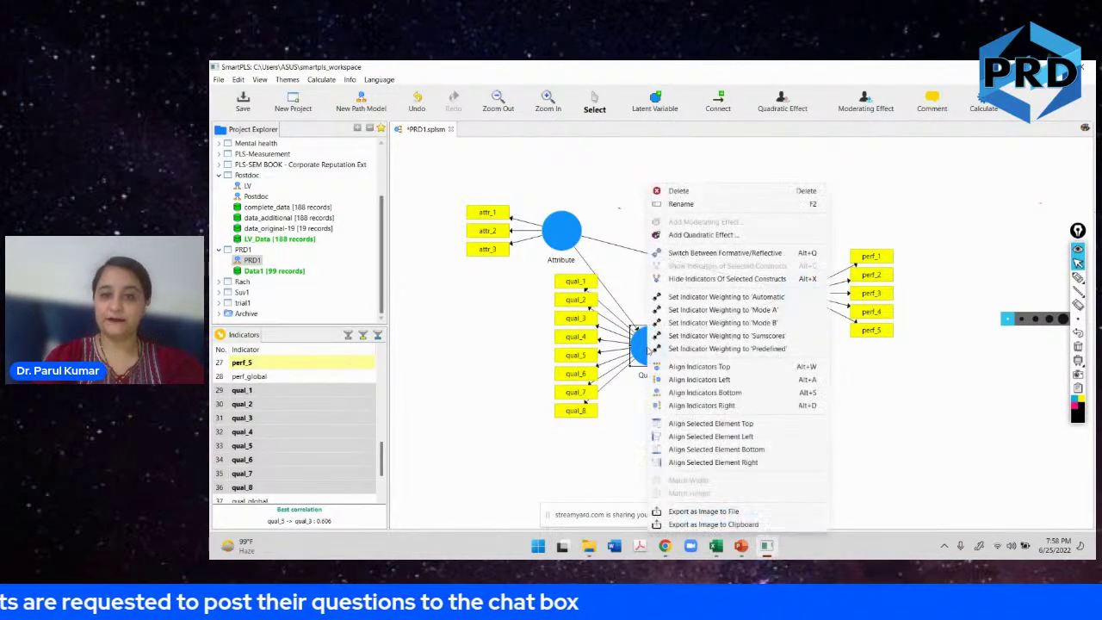
{"action": "left_click", "coordinate": [698, 392]}
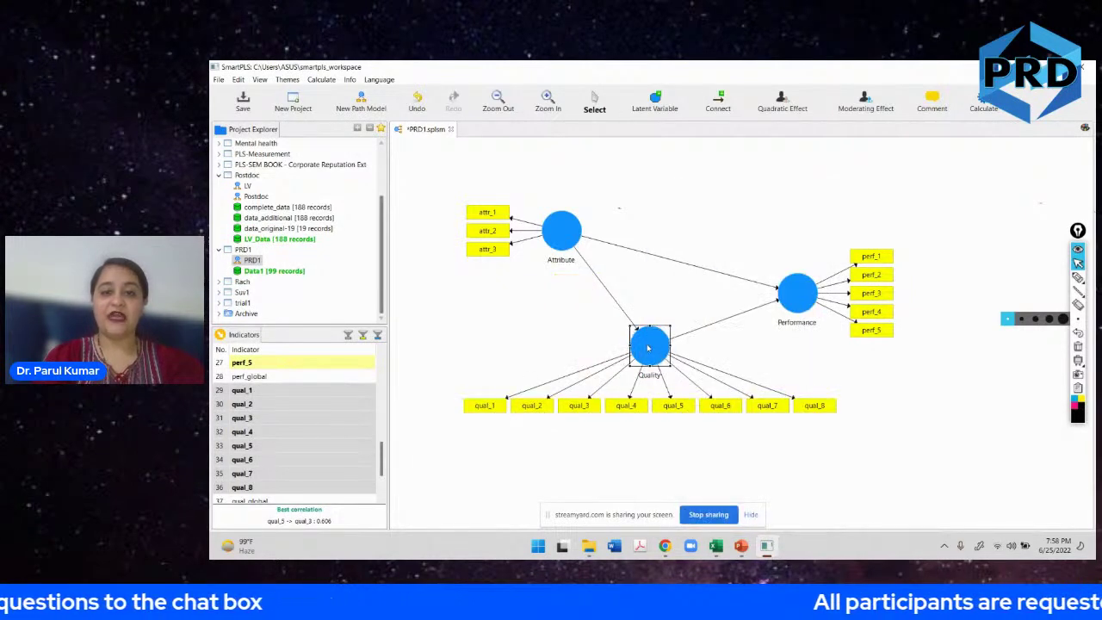
Arrange the constructs as a mediation triangle, with Performance roughly level with Attribute and Quality slightly lower between them.
{"action": "left_click_drag", "start_coordinate": [648, 347], "coordinate": [642, 360]}
{"action": "left_click_drag", "start_coordinate": [788, 303], "coordinate": [791, 262]}
{"action": "left_click_drag", "start_coordinate": [570, 236], "coordinate": [569, 253]}
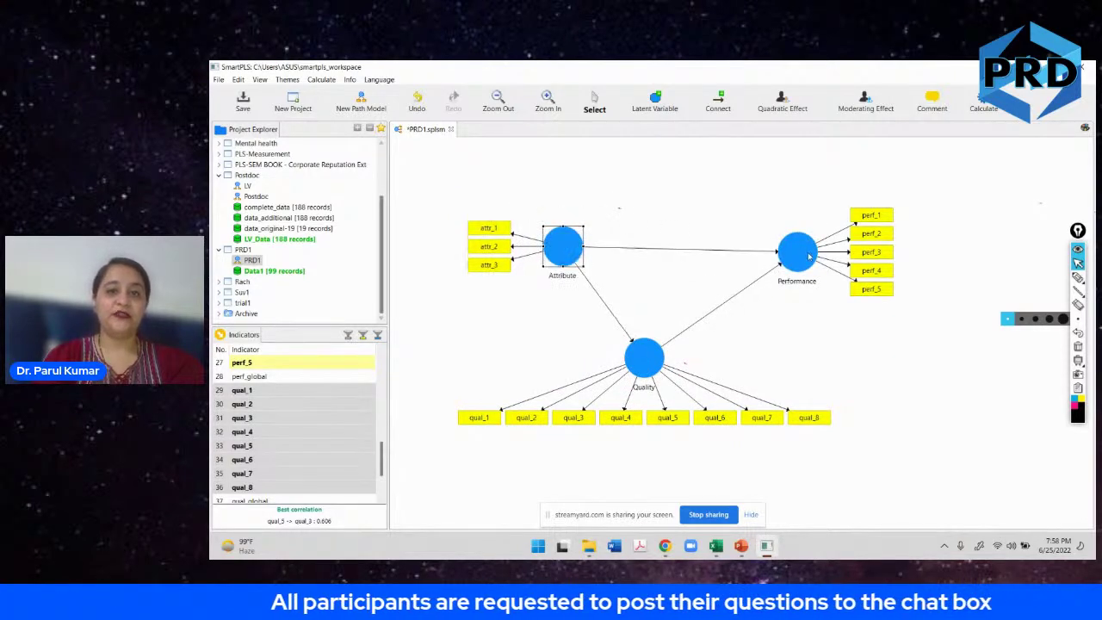
{"action": "left_click", "coordinate": [814, 307]}
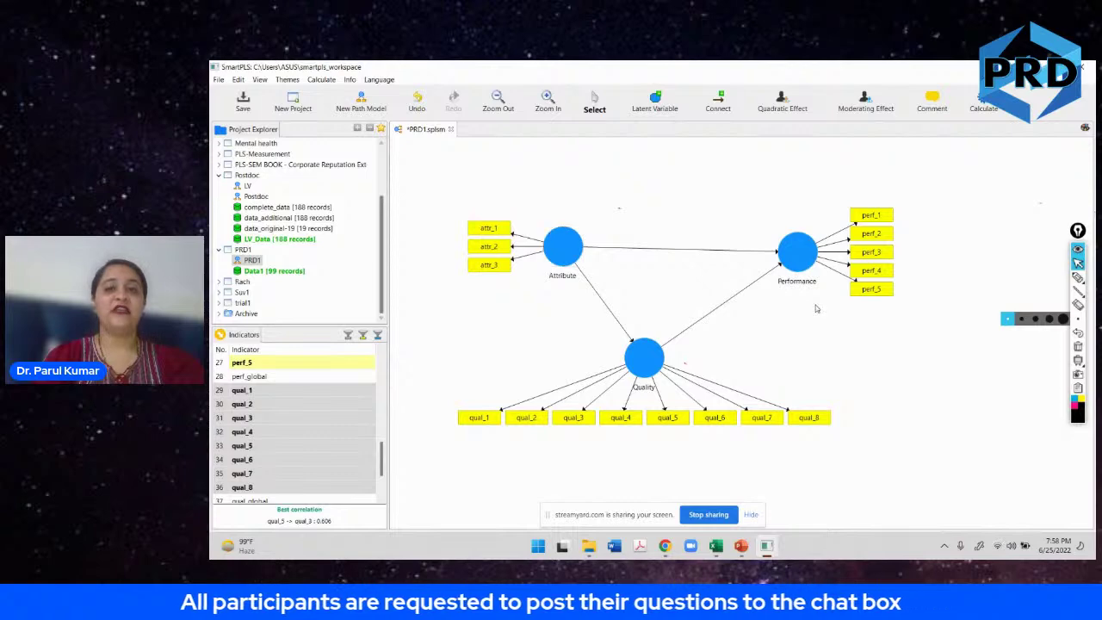
{"action": "left_click", "coordinate": [1079, 322]}
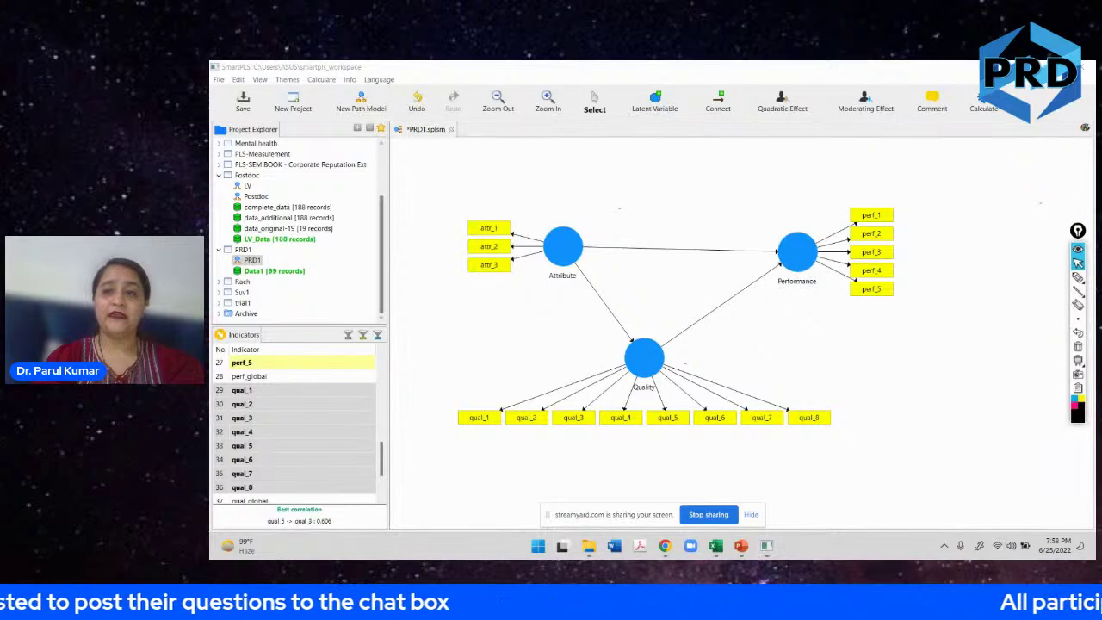
Run Bootstrapping on the mediation model with 500 subsamples.
{"action": "left_click", "coordinate": [983, 103]}
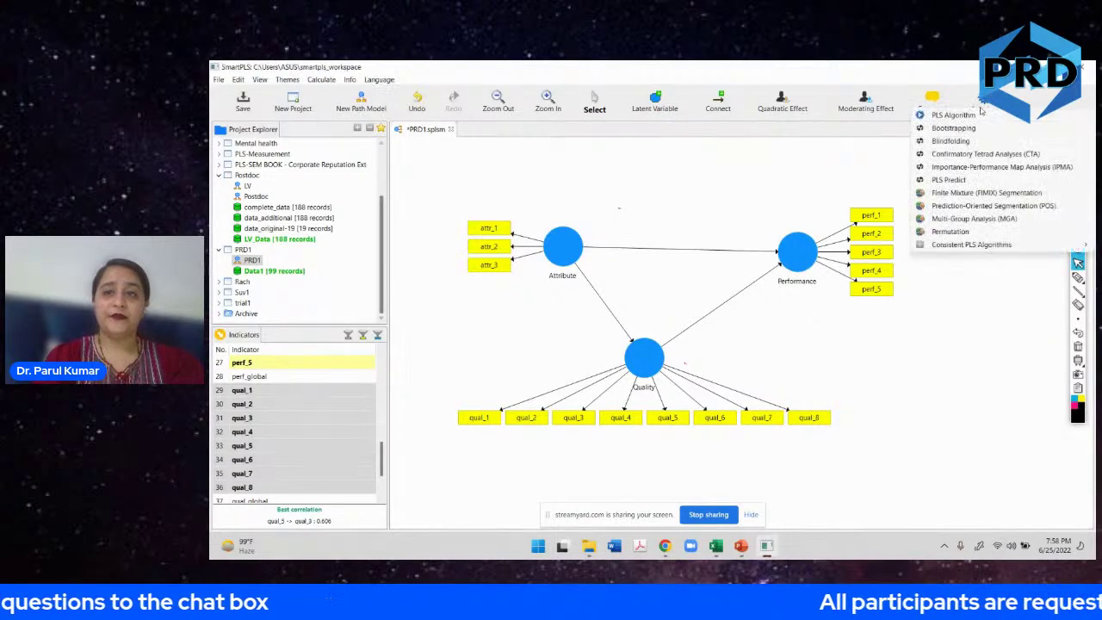
{"action": "left_click", "coordinate": [952, 129]}
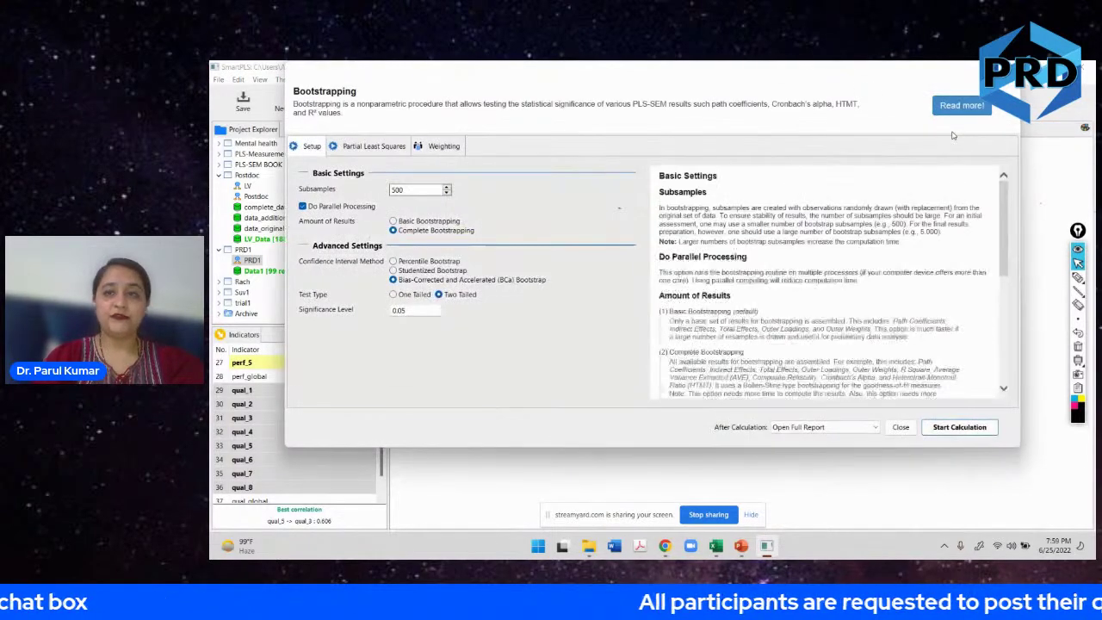
{"action": "left_click_drag", "start_coordinate": [408, 189], "coordinate": [385, 194]}
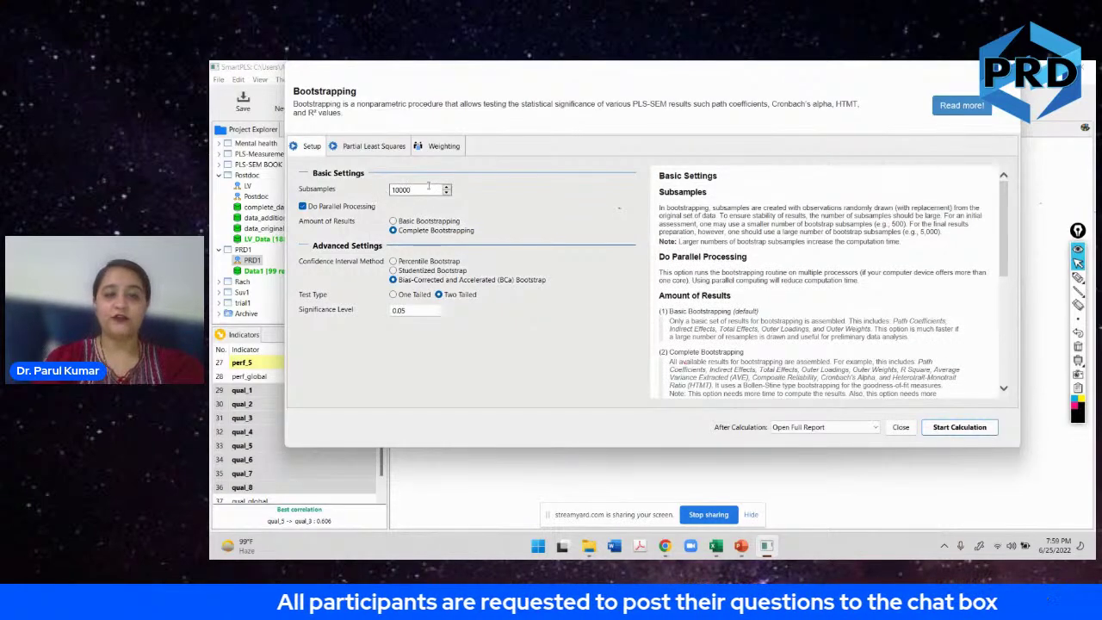
{"action": "left_click_drag", "start_coordinate": [415, 190], "coordinate": [392, 190]}
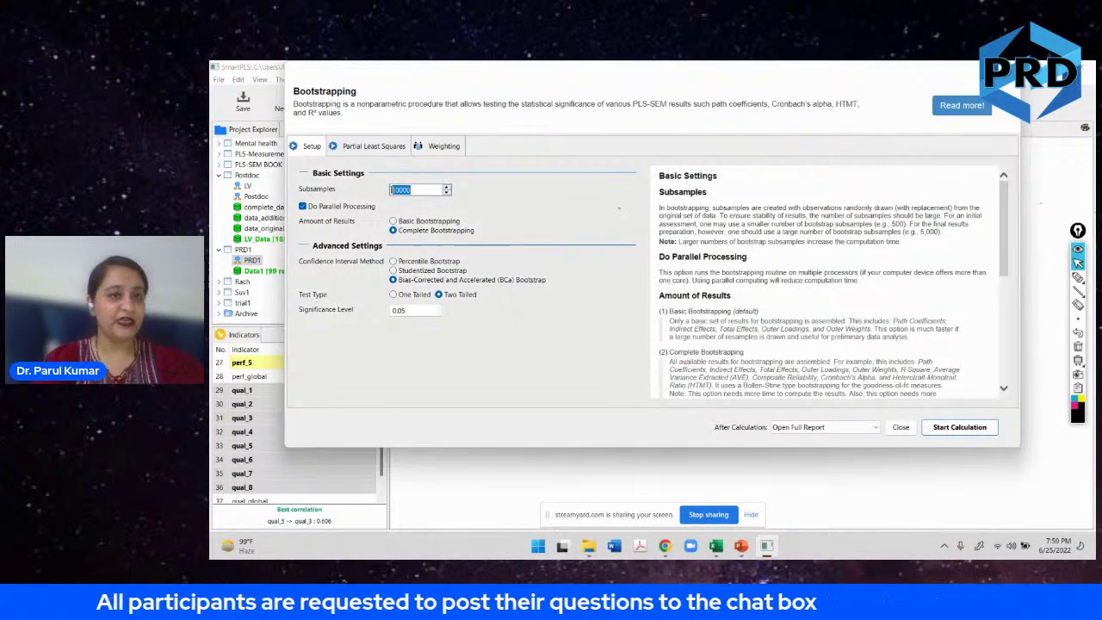
{"action": "type", "text": "500"}
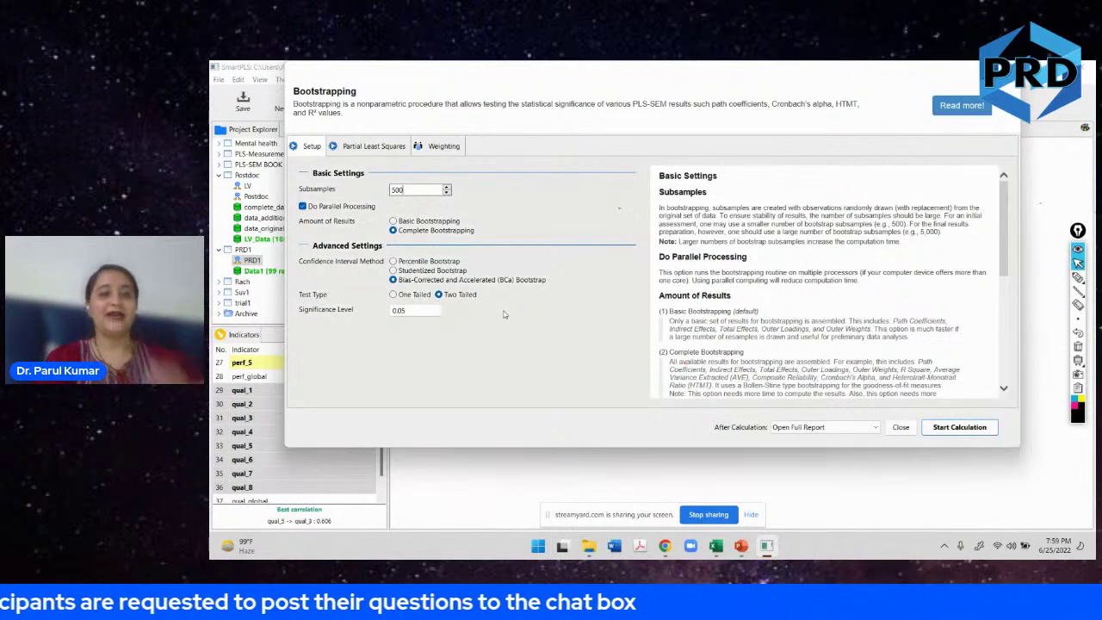
{"action": "left_click", "coordinate": [932, 436]}
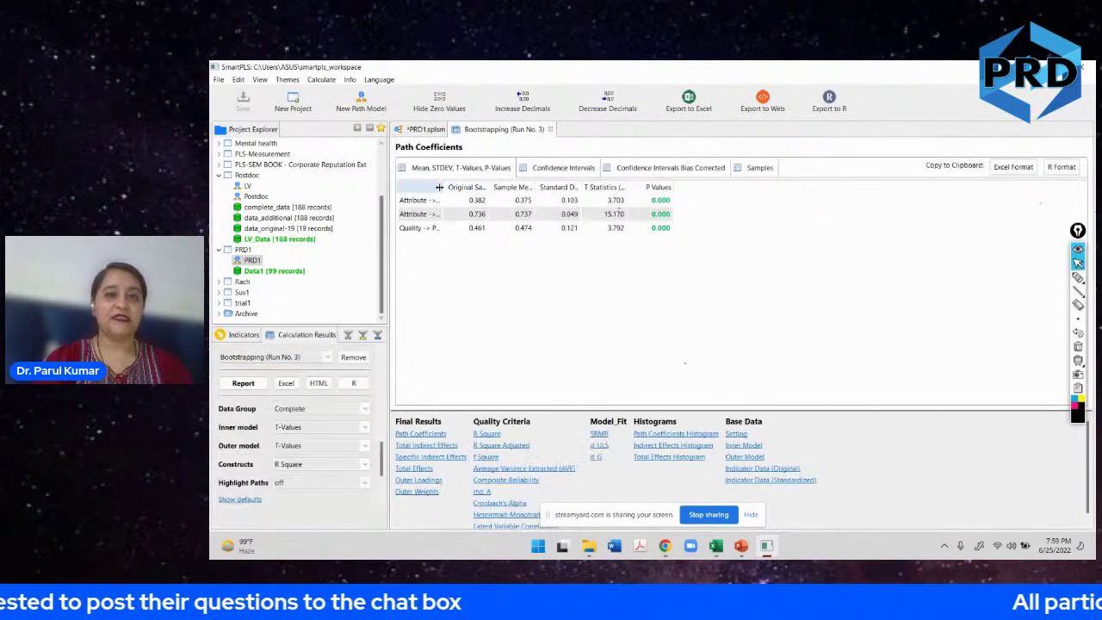
Widen the path name column in the Path Coefficients results and examine each of the three paths.
{"action": "left_click_drag", "start_coordinate": [439, 187], "coordinate": [514, 187]}
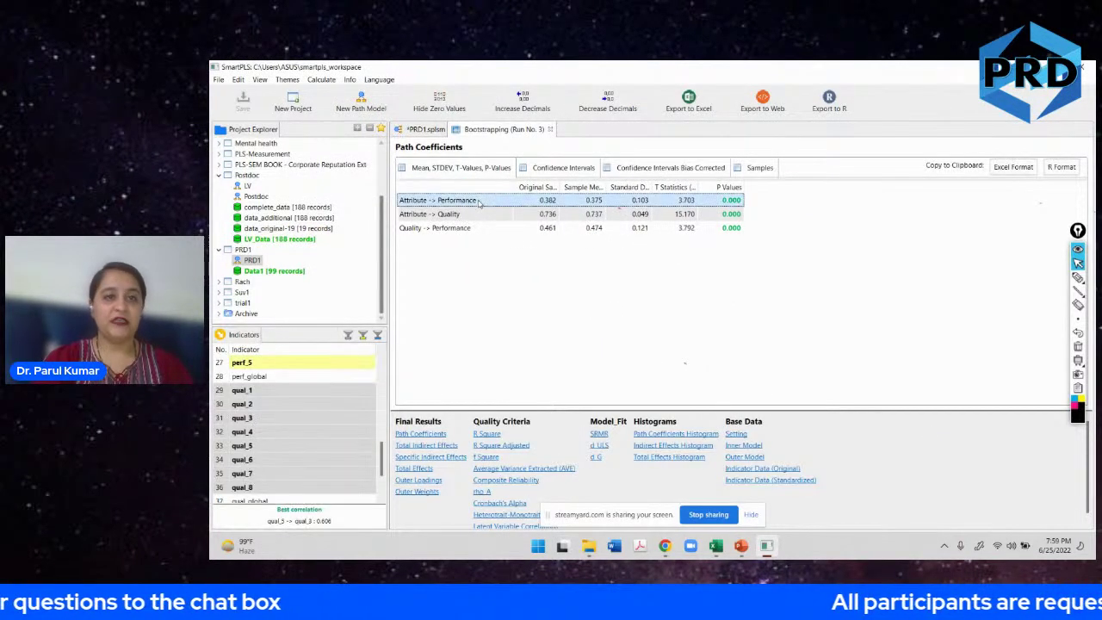
{"action": "key", "text": "Down"}
{"action": "key", "text": "Down"}
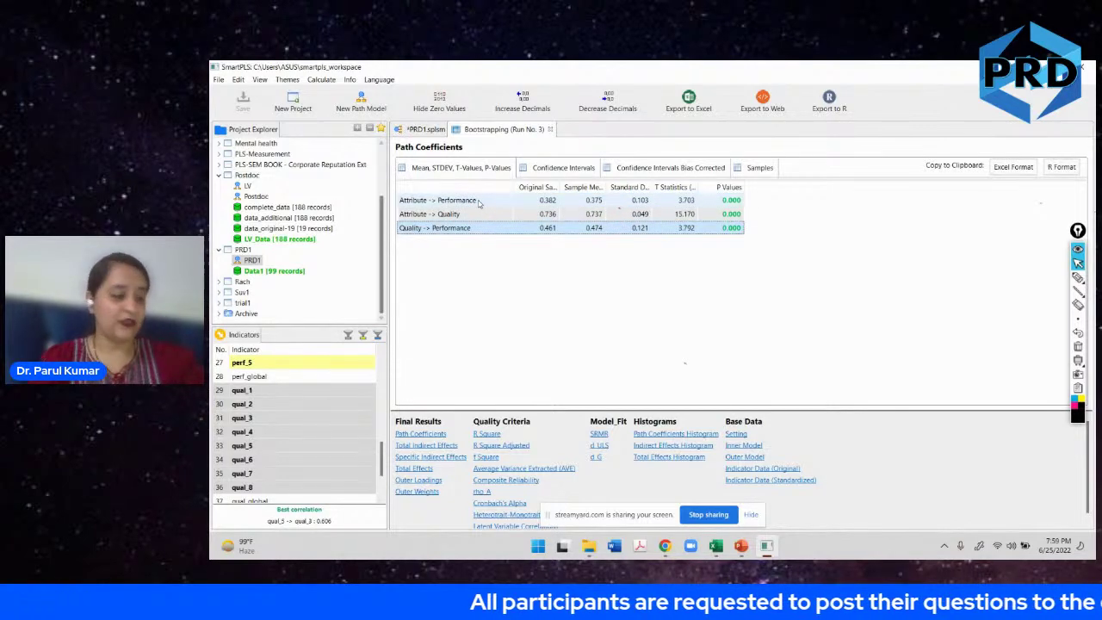
Copy the Path Coefficients table in Excel format and paste it at B18 on Sheet2 of Book1 in Excel.
{"action": "left_click", "coordinate": [1011, 168]}
{"action": "key", "text": "alt+Tab"}
{"action": "key", "text": "alt+Tab"}
{"action": "key", "text": "alt+Tab"}
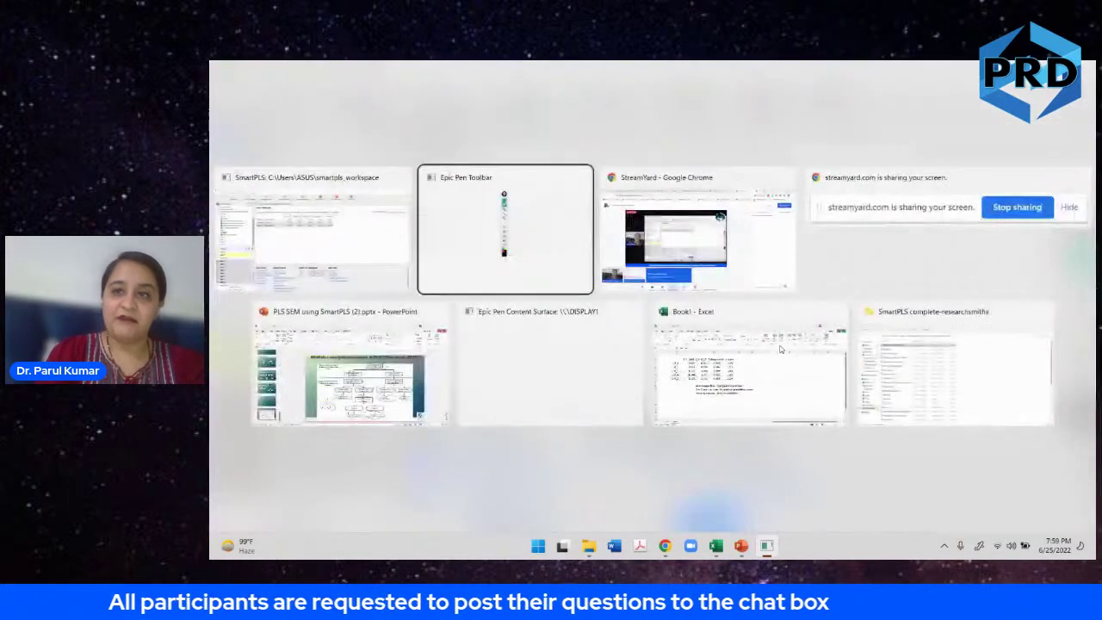
{"action": "key", "text": "alt+Tab"}
{"action": "key", "text": "alt+Tab"}
{"action": "key", "text": "alt+Tab"}
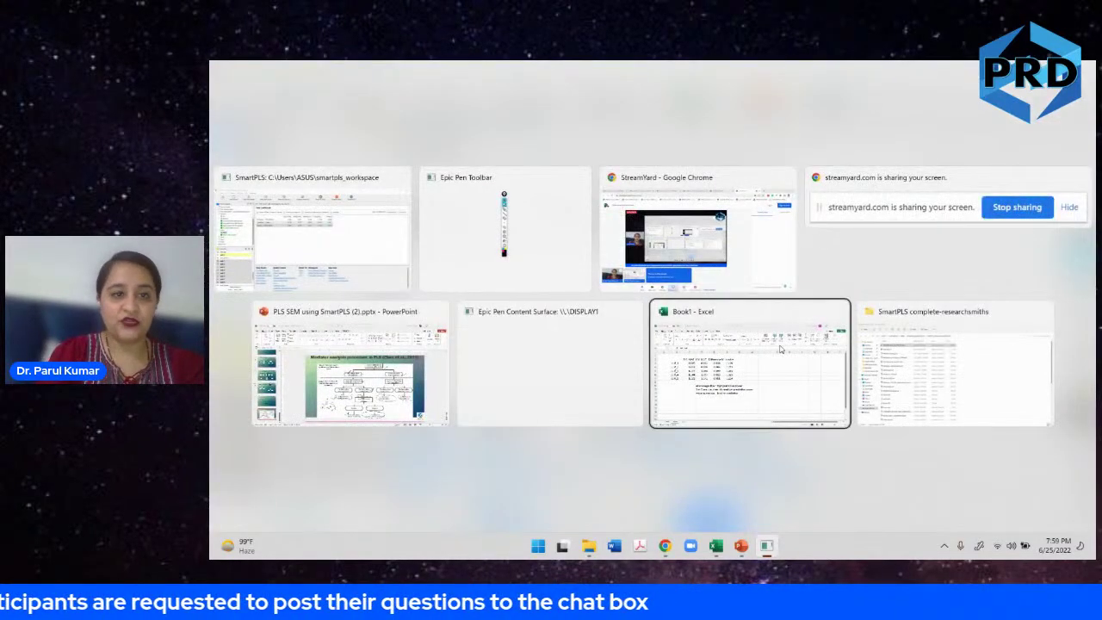
{"action": "scroll", "coordinate": [486, 412], "scroll_direction": "down", "scroll_amount": 4}
{"action": "scroll", "coordinate": [396, 318], "scroll_direction": "down", "scroll_amount": 1}
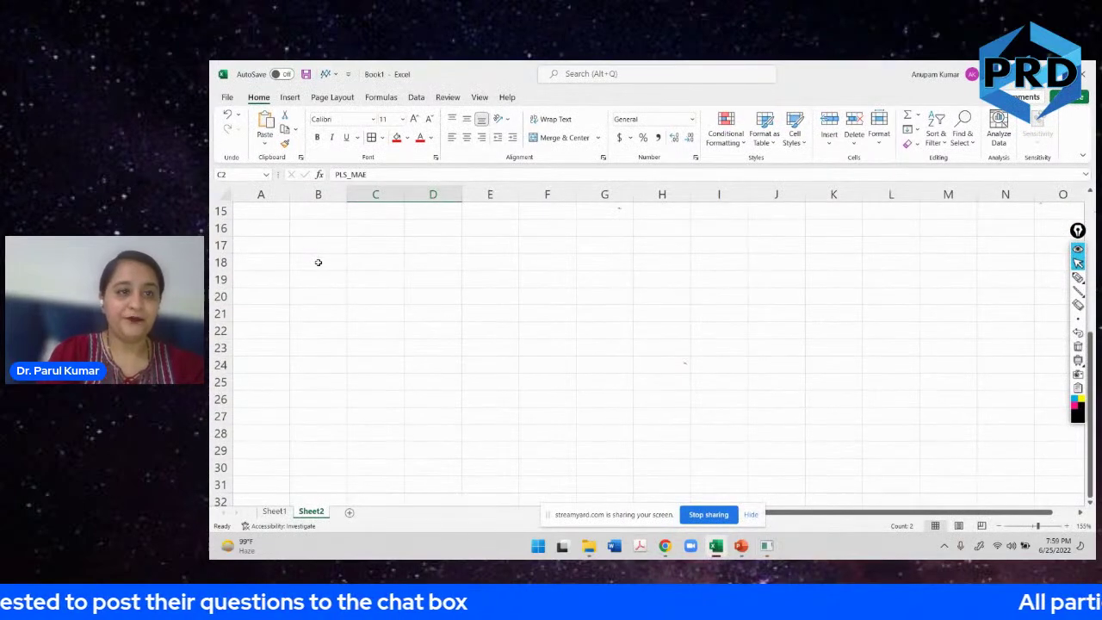
{"action": "left_click", "coordinate": [318, 261]}
{"action": "key", "text": "ctrl+v"}
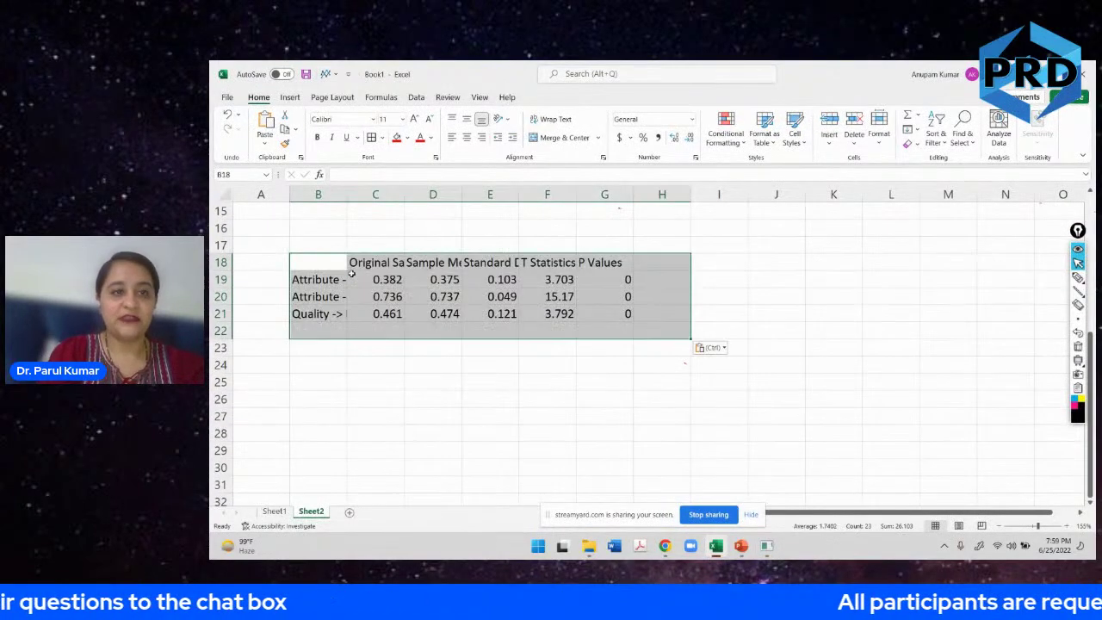
Rename the Original Sample header in C18 as Beta.
{"action": "left_click", "coordinate": [376, 259]}
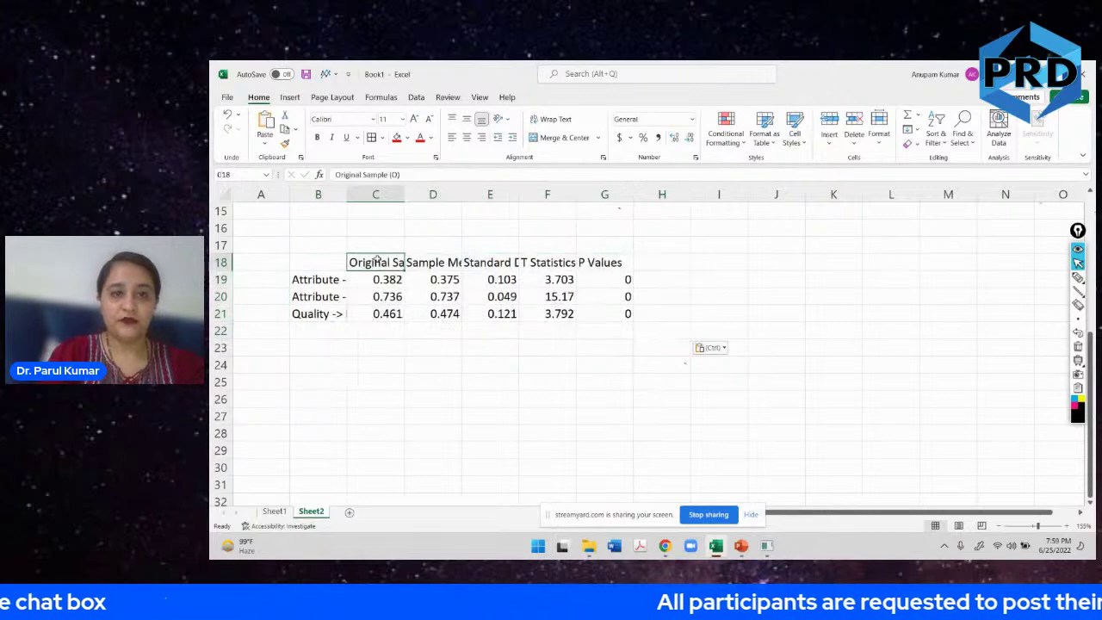
{"action": "type", "text": "Beta"}
{"action": "key", "text": "Return"}
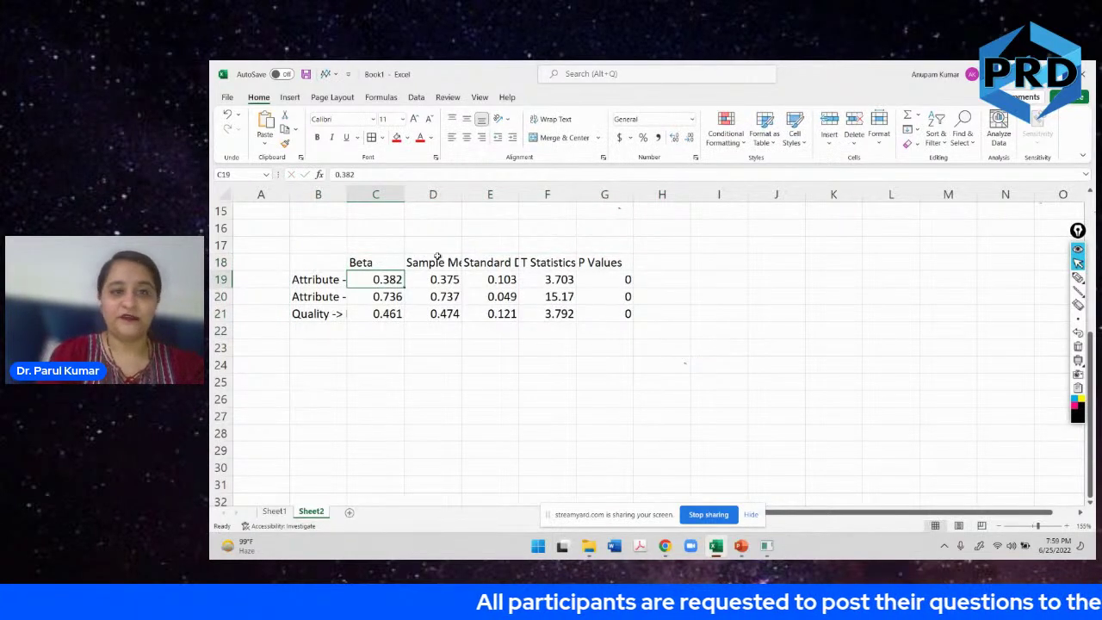
Clear the Sample Mean and Standard Deviation columns and move the T Statistics and P Values block to D18, beside Beta.
{"action": "left_click_drag", "start_coordinate": [413, 262], "coordinate": [440, 313]}
{"action": "key", "text": "Delete"}
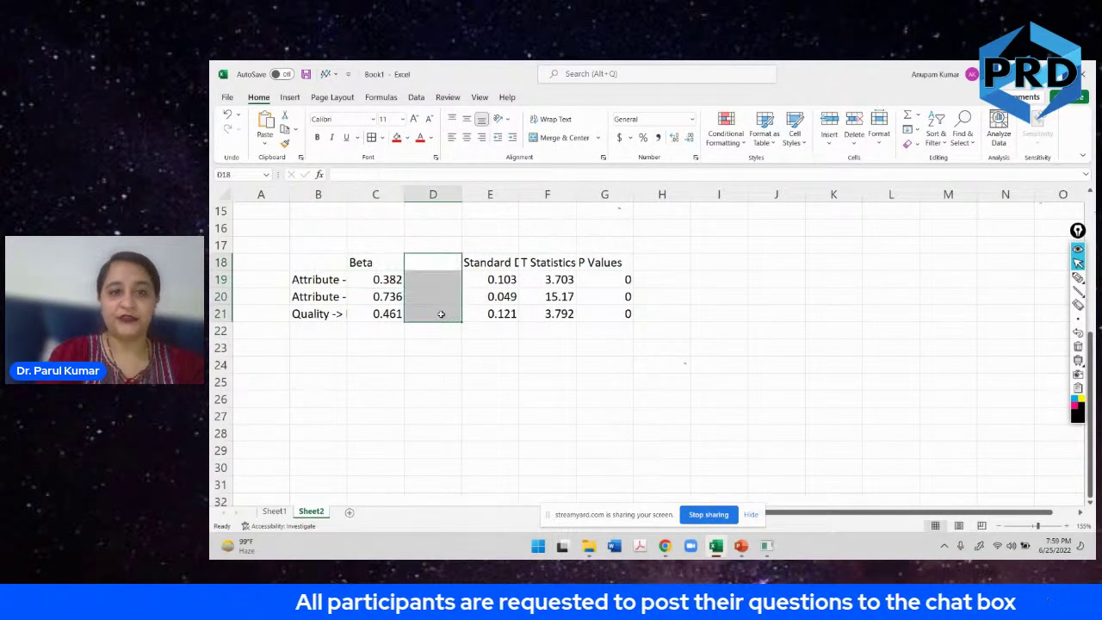
{"action": "left_click_drag", "start_coordinate": [485, 272], "coordinate": [484, 333]}
{"action": "left_click_drag", "start_coordinate": [487, 259], "coordinate": [490, 313]}
{"action": "key", "text": "Delete"}
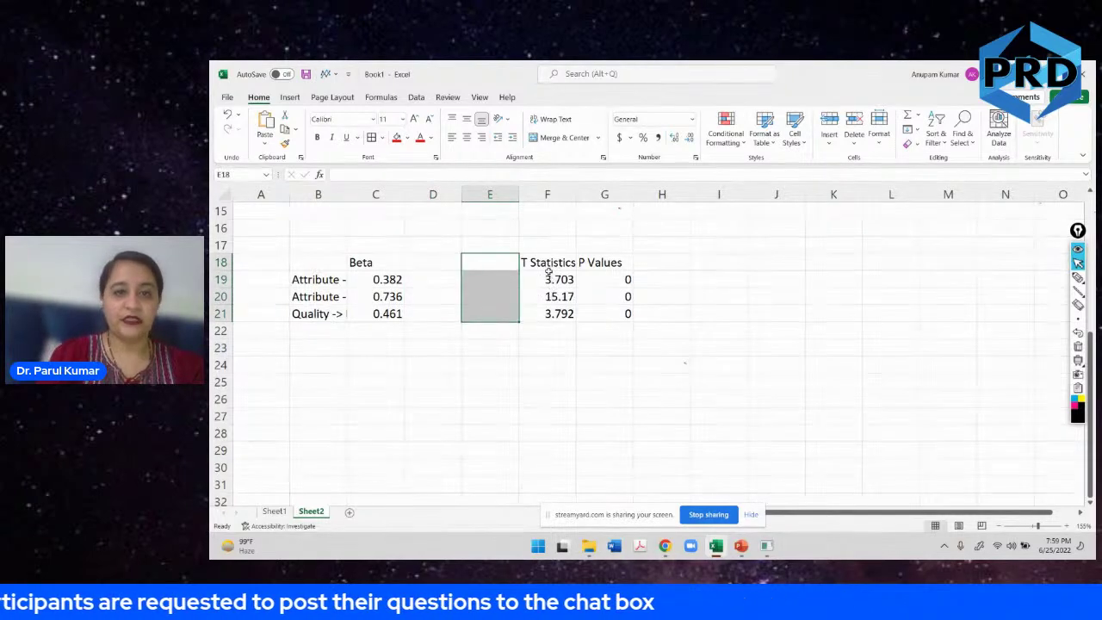
{"action": "left_click_drag", "start_coordinate": [549, 279], "coordinate": [606, 317]}
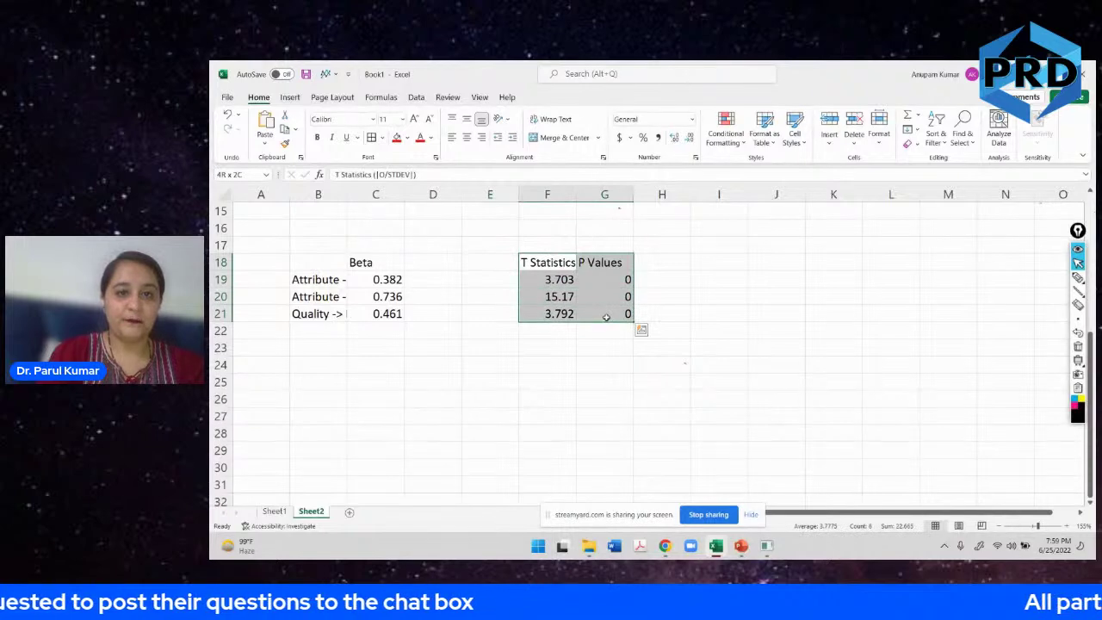
{"action": "left_click_drag", "start_coordinate": [530, 255], "coordinate": [416, 263]}
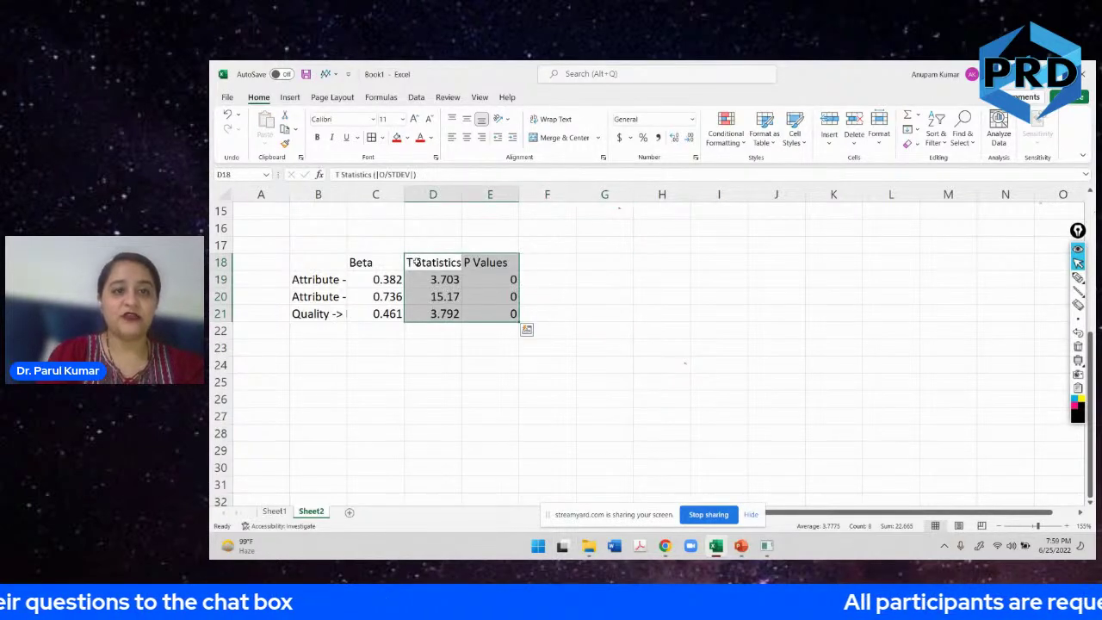
Check the paths' p-values in SmartPLS, then clear the P Values header and figures from column E in Excel.
{"action": "key", "text": "alt+Tab"}
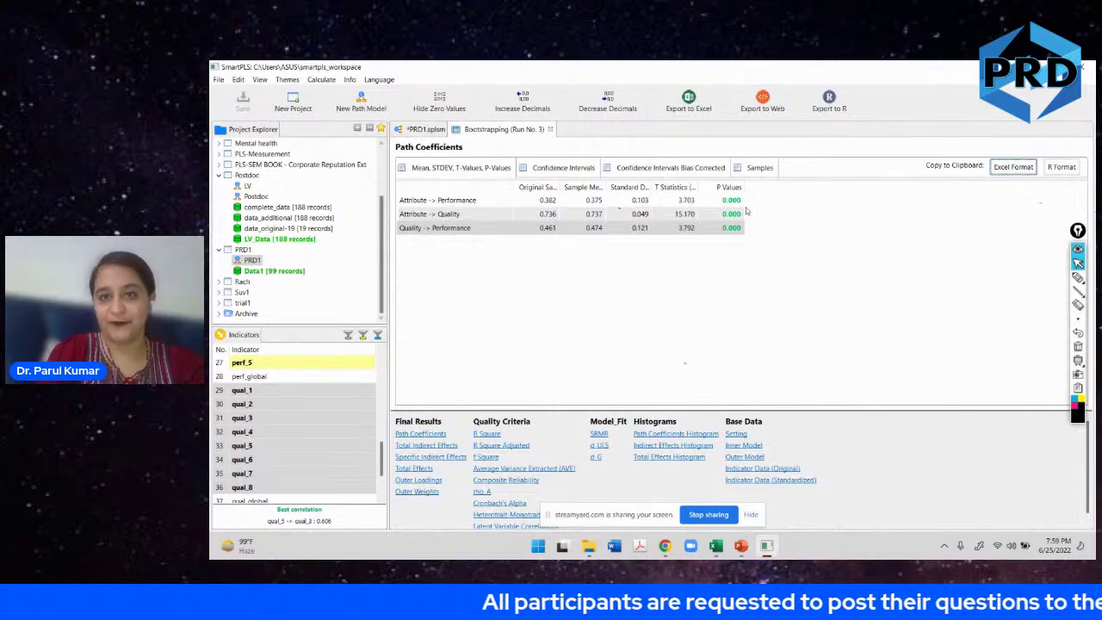
{"action": "left_click", "coordinate": [740, 228]}
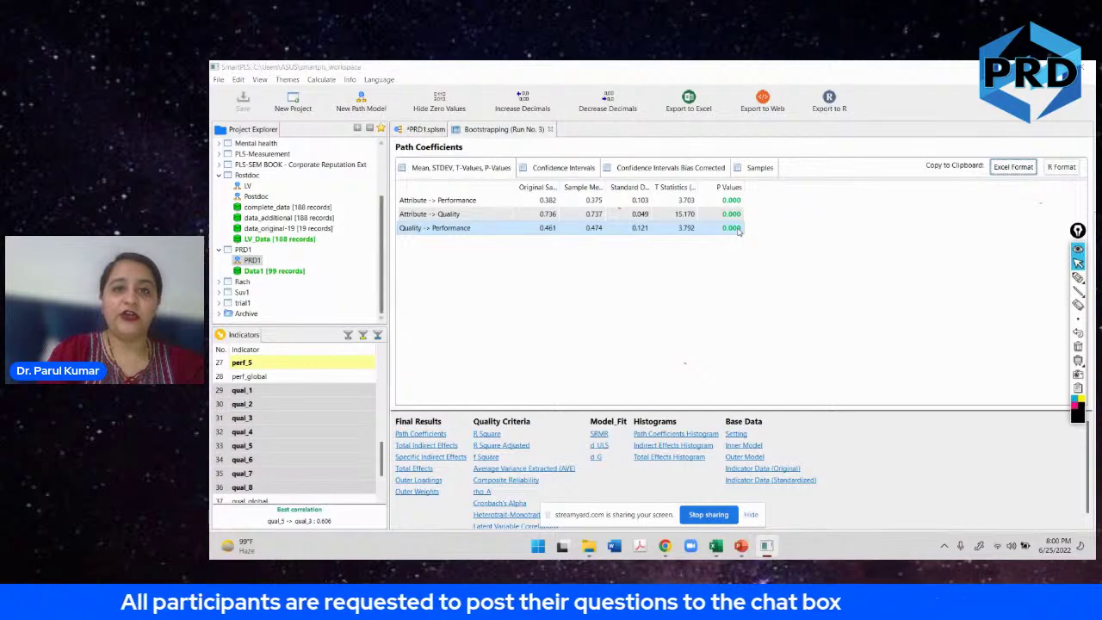
{"action": "key", "text": "alt+Tab"}
{"action": "left_click", "coordinate": [491, 280]}
{"action": "key", "text": "ctrl+v"}
{"action": "key", "text": "Delete"}
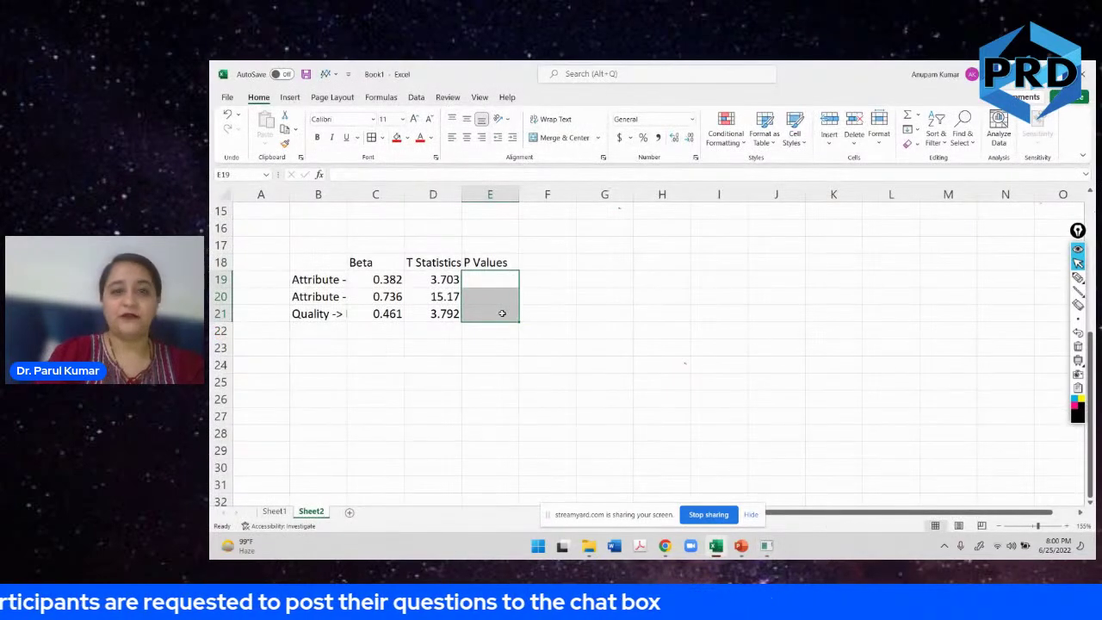
{"action": "left_click", "coordinate": [491, 260]}
{"action": "key", "text": "Delete"}
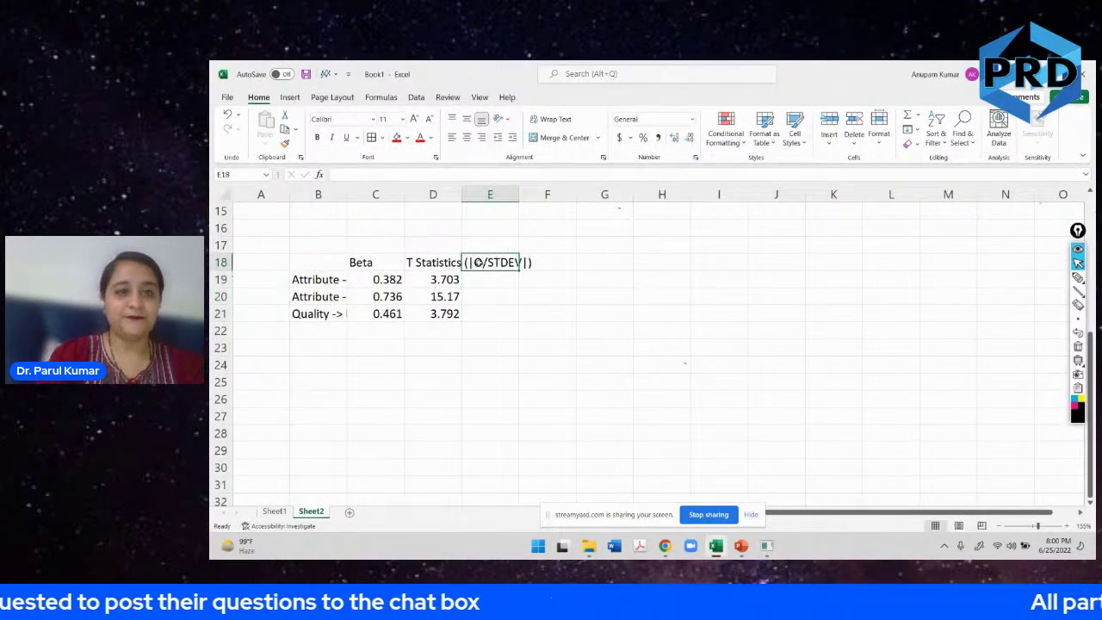
Append an asterisk to each of the three beta values in C19 to C21 to mark significance.
{"action": "left_click", "coordinate": [390, 280]}
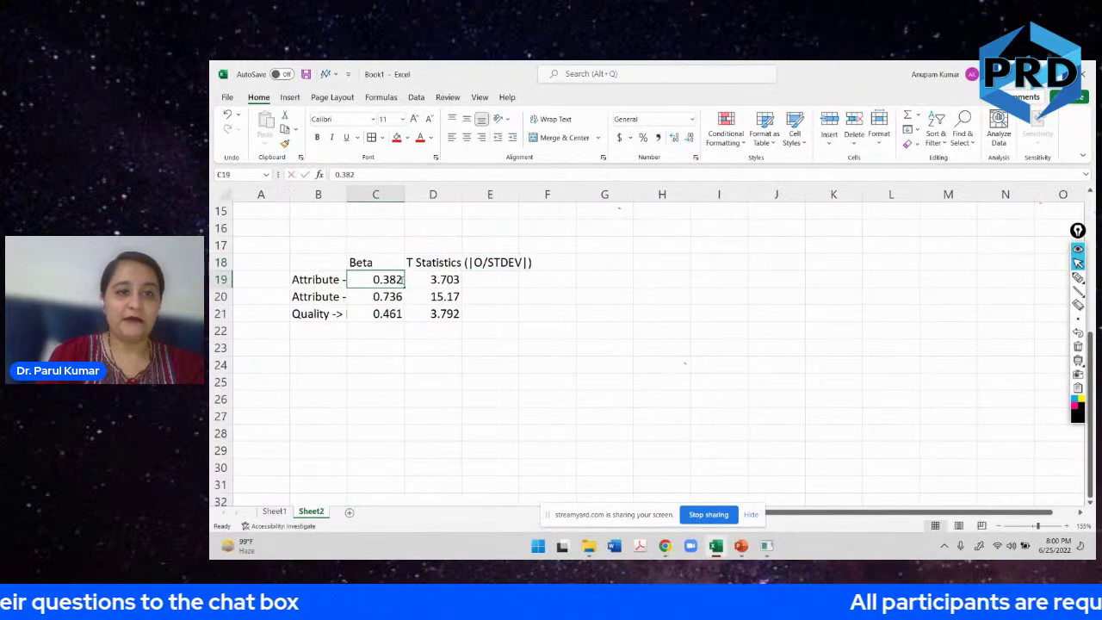
{"action": "double_click", "coordinate": [401, 280]}
{"action": "type", "text": "*"}
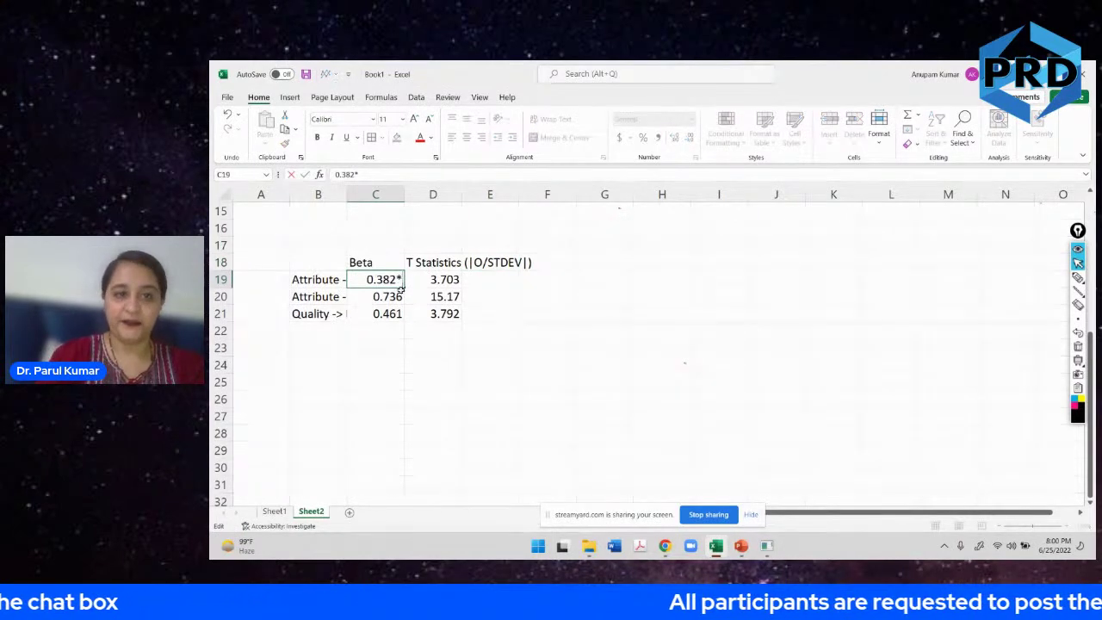
{"action": "left_click", "coordinate": [401, 296]}
{"action": "type", "text": "*"}
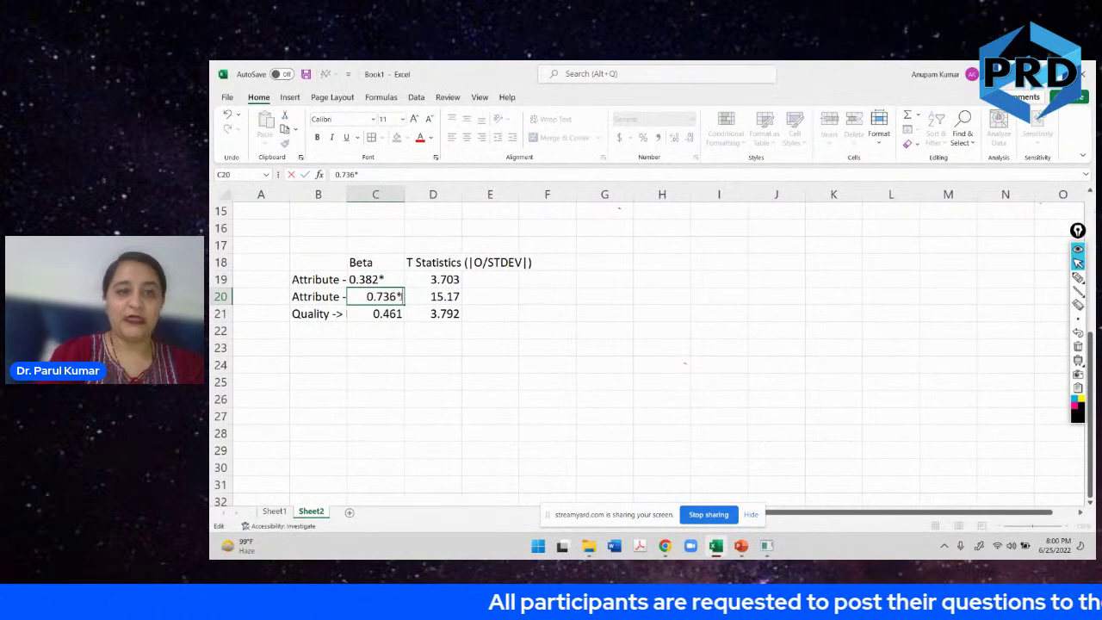
{"action": "double_click", "coordinate": [399, 313]}
{"action": "type", "text": "*"}
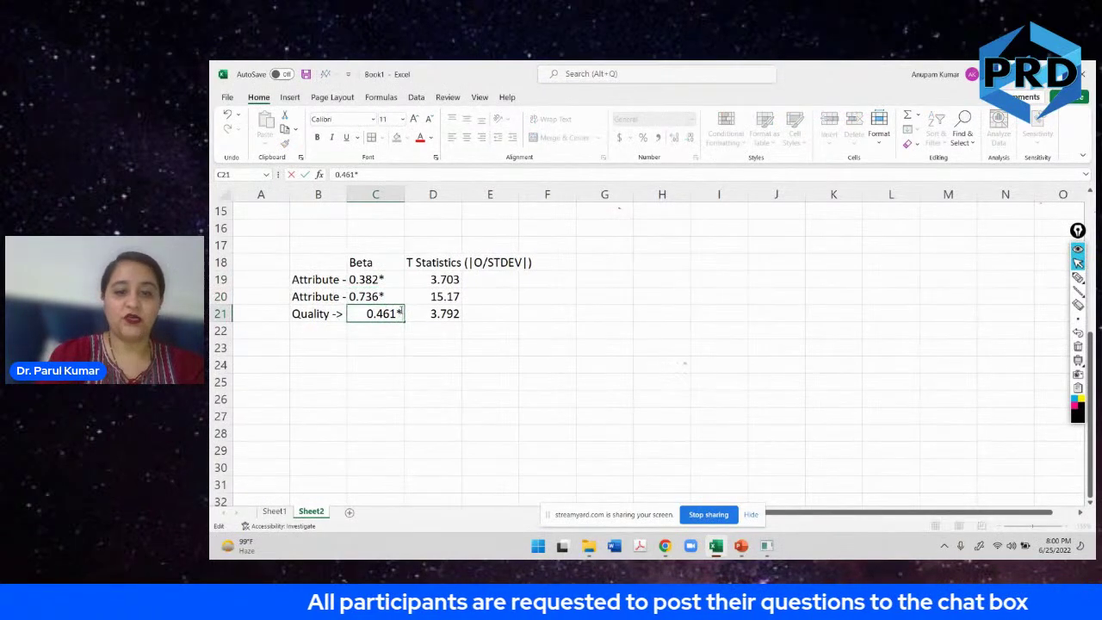
{"action": "left_click", "coordinate": [401, 327]}
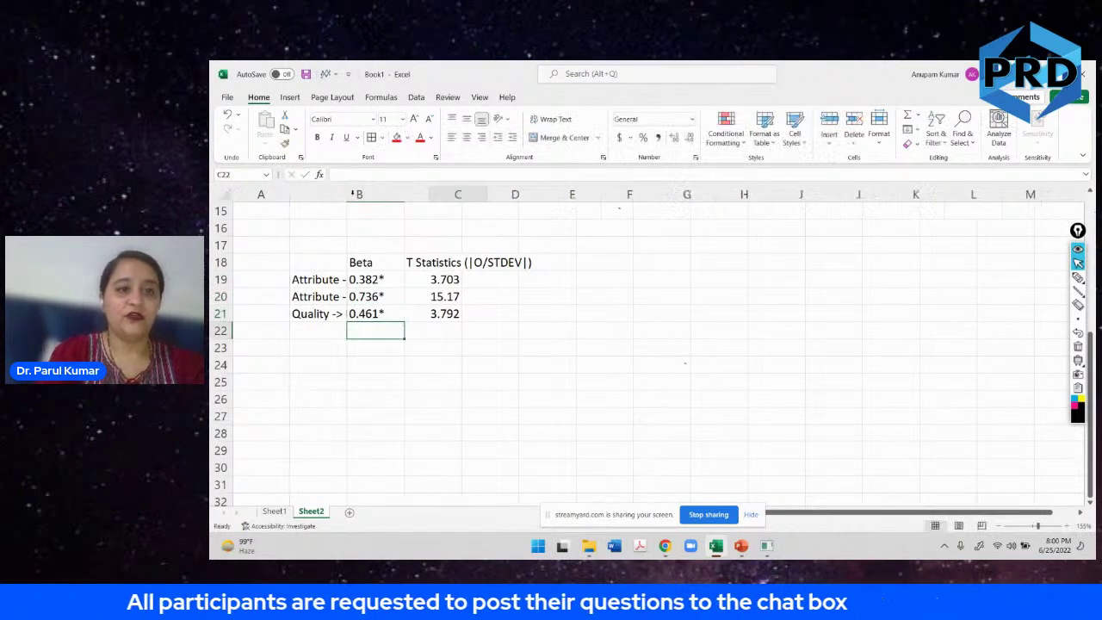
Fit column B to the full path names and shorten the header in D18 to T Statistics.
{"action": "double_click", "coordinate": [404, 193]}
{"action": "left_click", "coordinate": [525, 279]}
{"action": "left_click", "coordinate": [528, 263]}
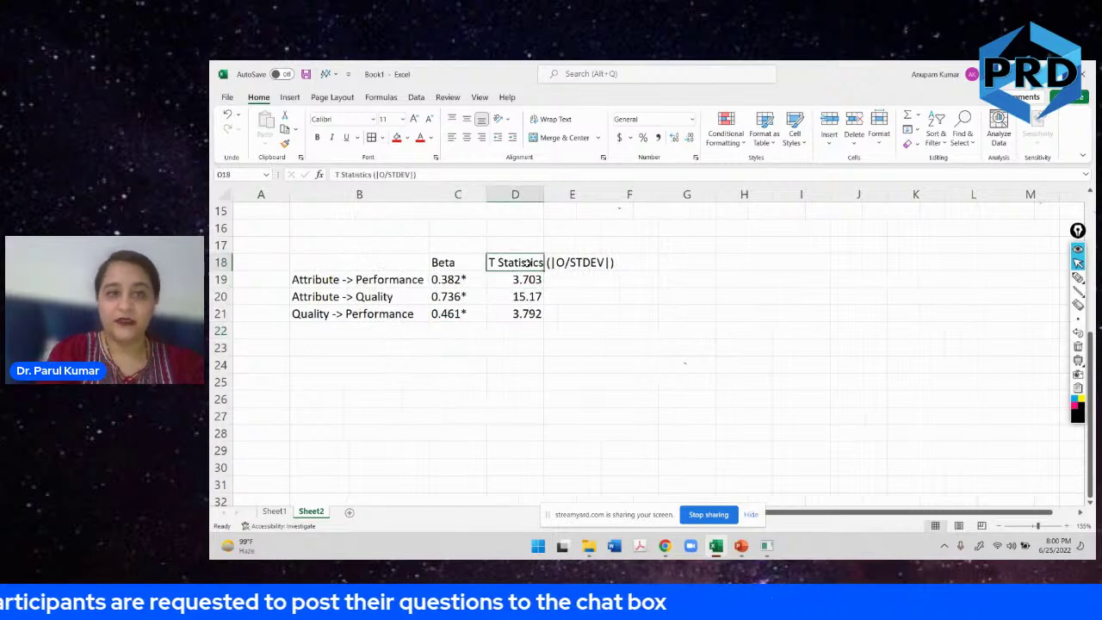
{"action": "type", "text": "T Statistics"}
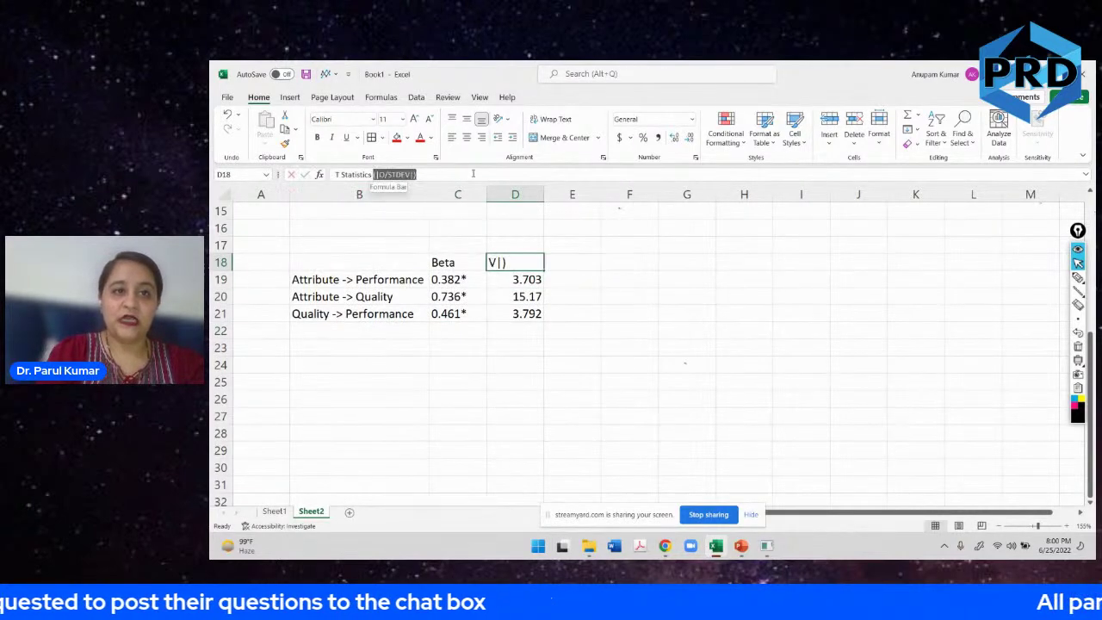
{"action": "key", "text": "Return"}
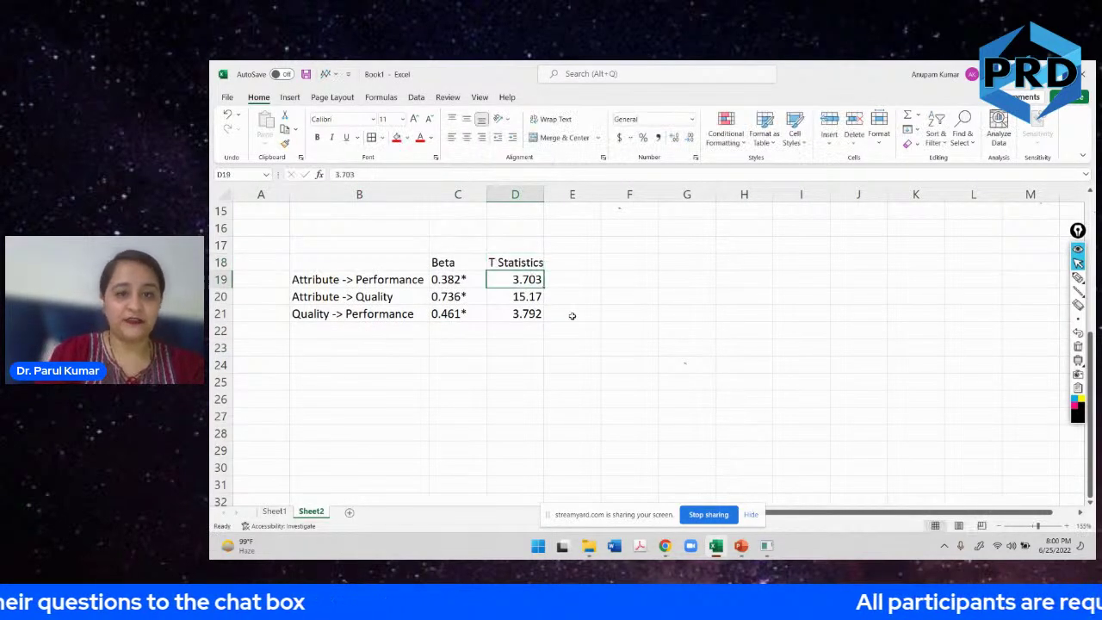
Copy the Confidence Intervals Bias Corrected table from SmartPLS in Excel format and paste it at G18 in Excel.
{"action": "key", "text": "alt+Tab"}
{"action": "left_click", "coordinate": [688, 167]}
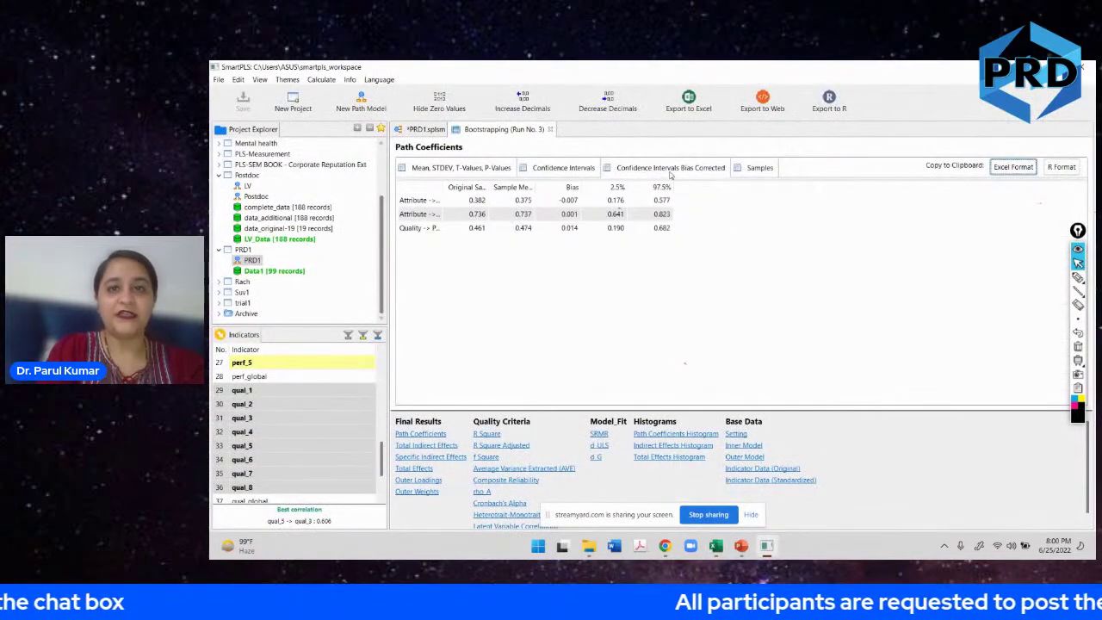
{"action": "left_click", "coordinate": [1023, 169]}
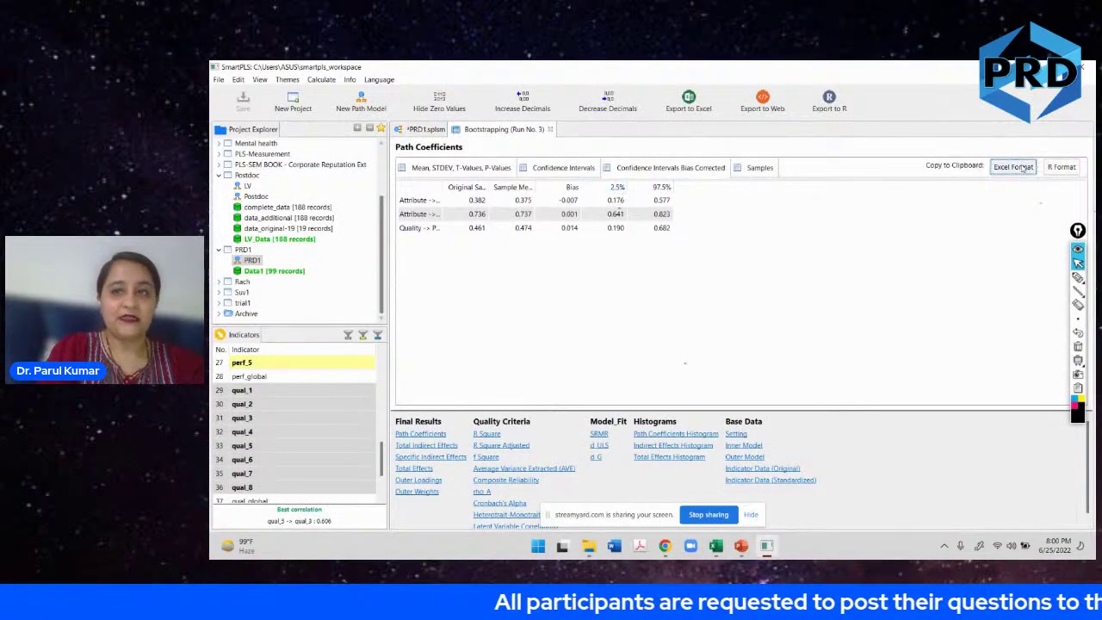
{"action": "key", "text": "alt+Tab"}
{"action": "left_click", "coordinate": [685, 270]}
{"action": "type", "text": "Original Sample (O)\tSample Mean (M)\tBias\t2.50%\t97.50% Attribute -> Performance\t0.382\t0.375\t-0.007\t0.176\t0.577 Attribute -> Quality\t0.736\t0.737\t0.001\t0.641\t0.823 Quality -> Performance\t0.461\t0.474\t0.014\t0.19\t0.682"}
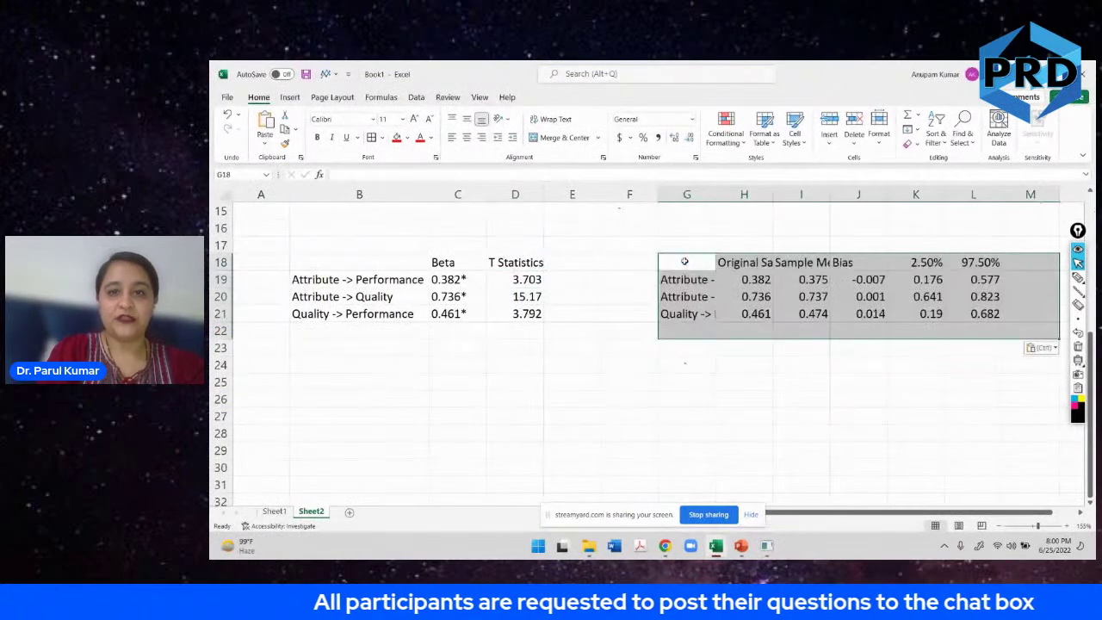
Move the 2.50% and 97.50% interval values beside the T Statistics from E19 and clear the rest of the pasted table.
{"action": "left_click_drag", "start_coordinate": [915, 279], "coordinate": [971, 320]}
{"action": "key", "text": "ctrl+c"}
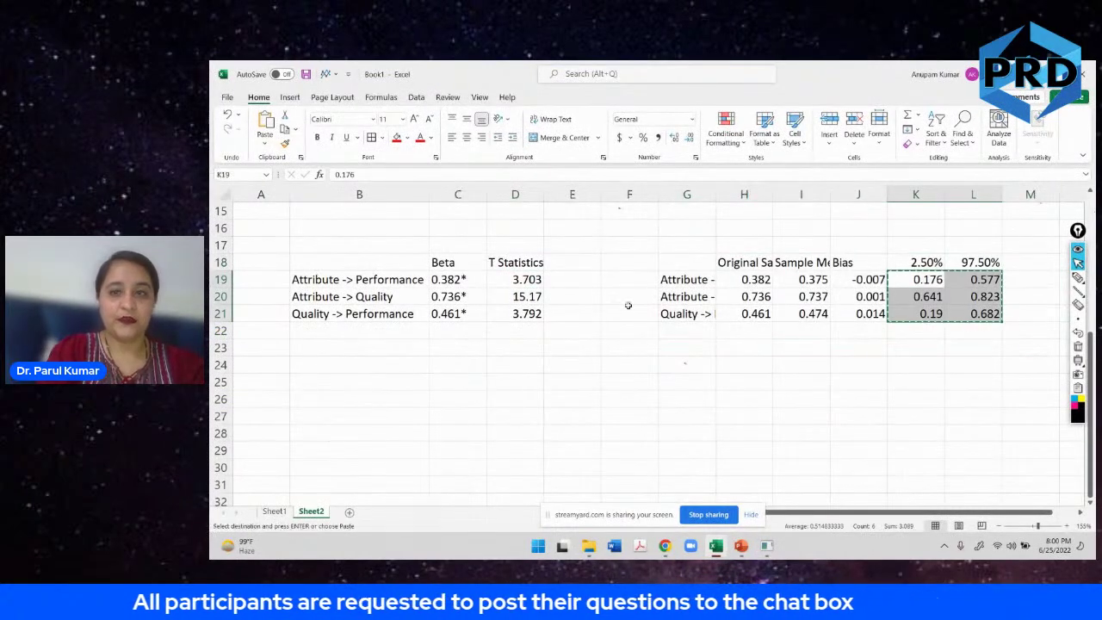
{"action": "left_click", "coordinate": [574, 273]}
{"action": "key", "text": "ctrl+v"}
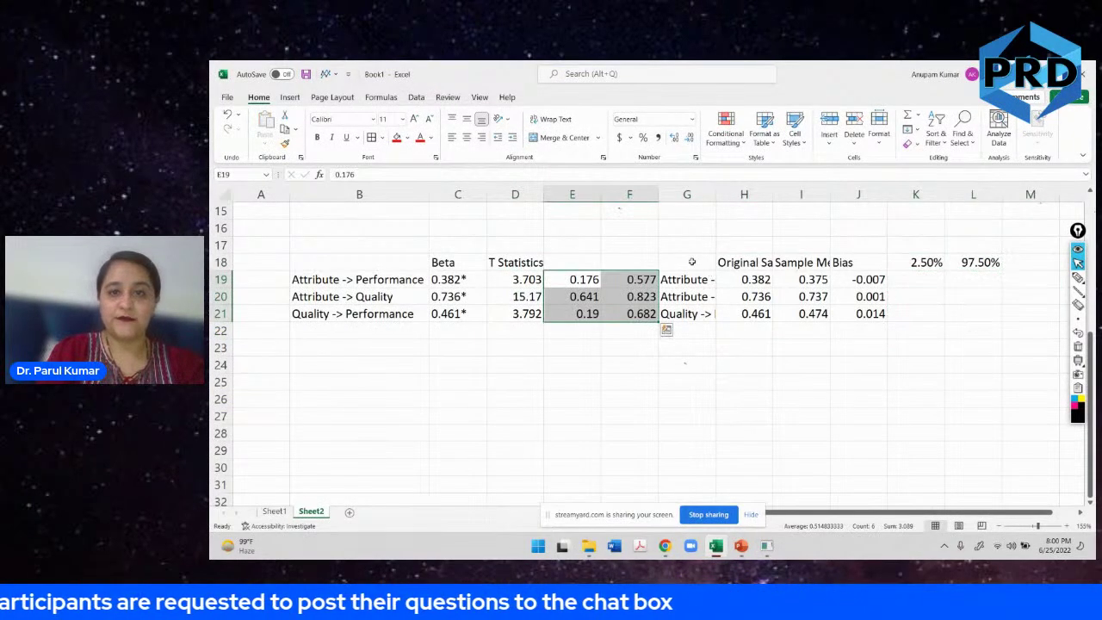
{"action": "left_click_drag", "start_coordinate": [686, 261], "coordinate": [980, 320]}
{"action": "key", "text": "Delete"}
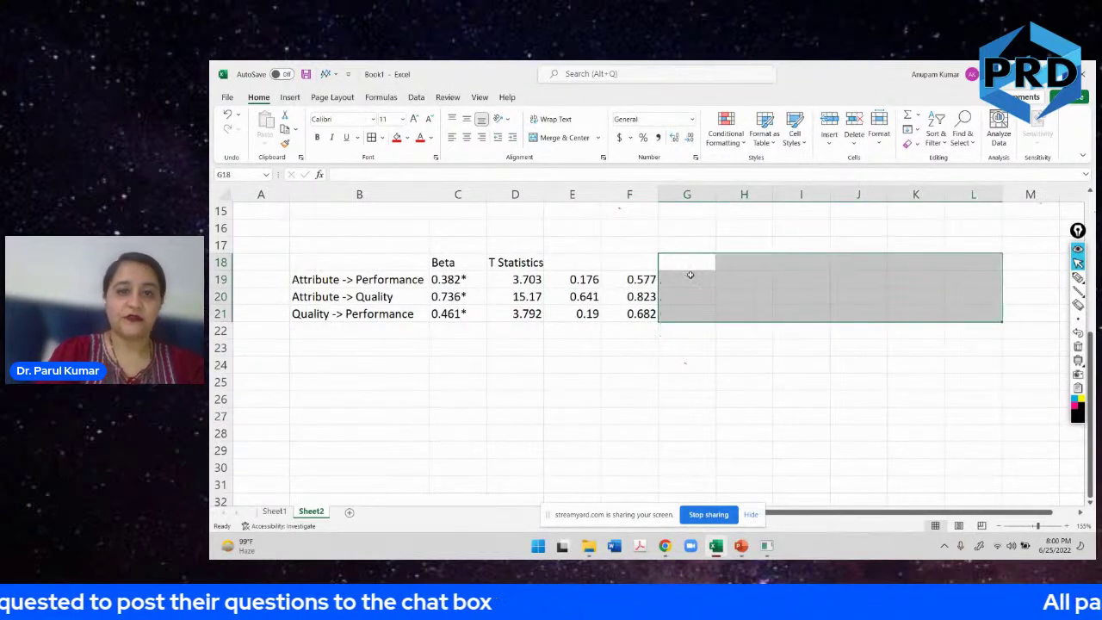
Label the lower and upper interval columns BC CI (L) in E18 and BC CI (H) in F18.
{"action": "left_click", "coordinate": [594, 261]}
{"action": "type", "text": "BC"}
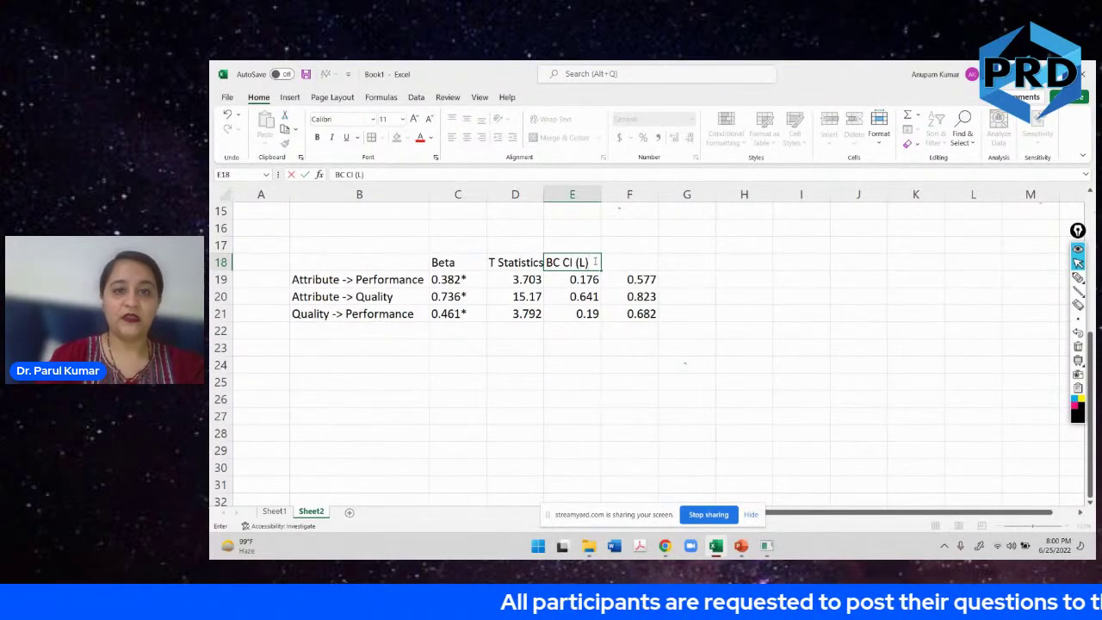
{"action": "type", "text": "CI (L)"}
{"action": "left_click_drag", "start_coordinate": [601, 270], "coordinate": [637, 272]}
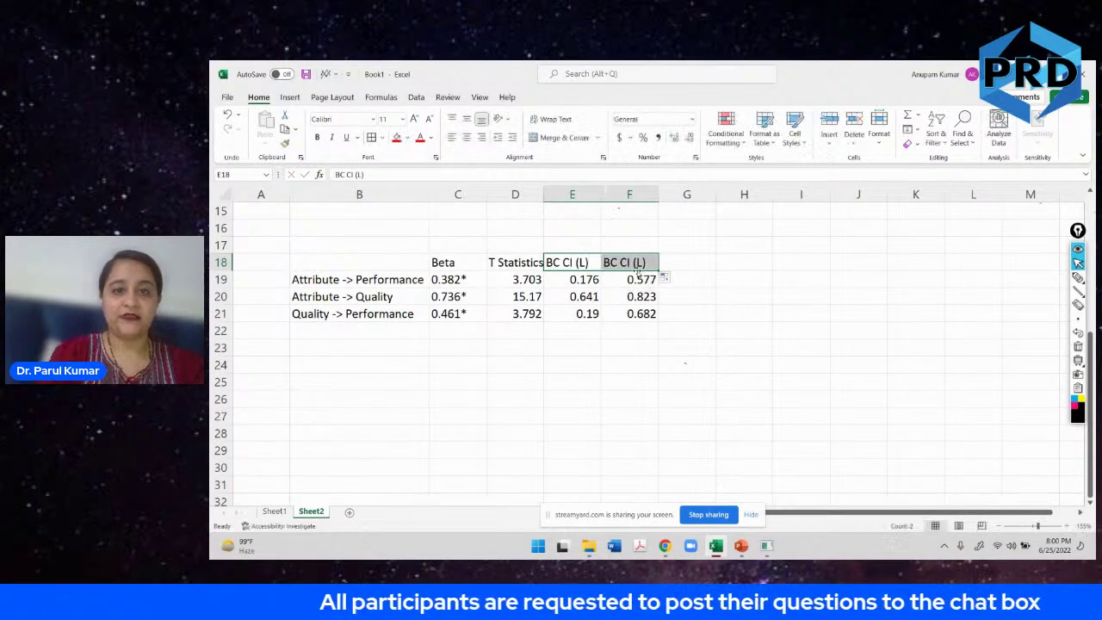
{"action": "left_click", "coordinate": [641, 262]}
{"action": "double_click", "coordinate": [641, 262]}
{"action": "key", "text": "BackSpace"}
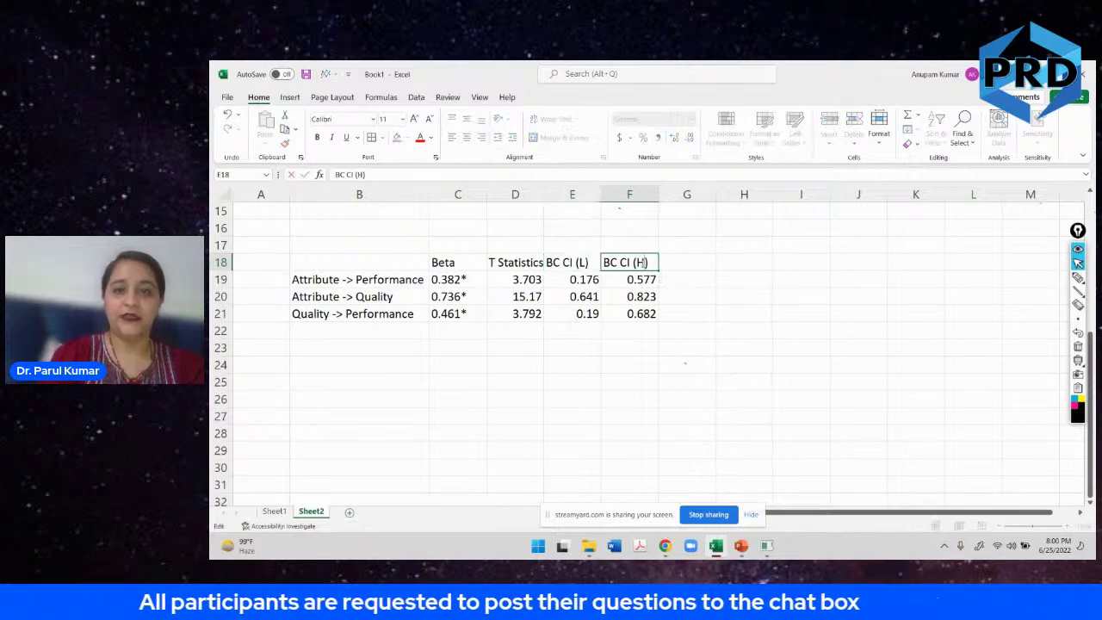
{"action": "left_click", "coordinate": [536, 347]}
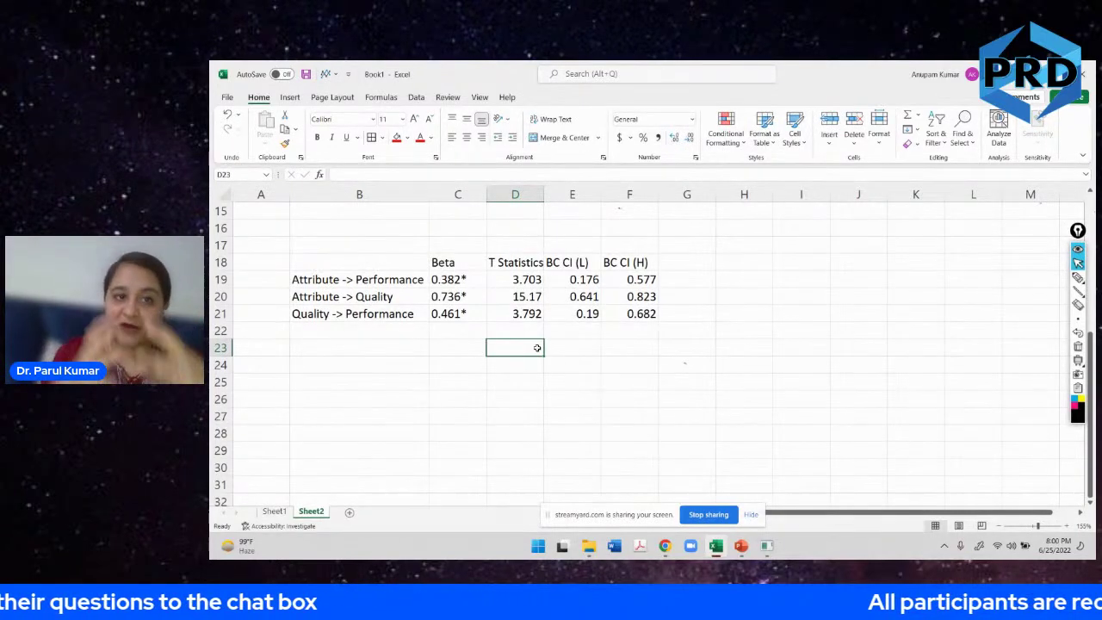
Enter the header Paths in B18 above the path names.
{"action": "left_click_drag", "start_coordinate": [356, 279], "coordinate": [358, 331]}
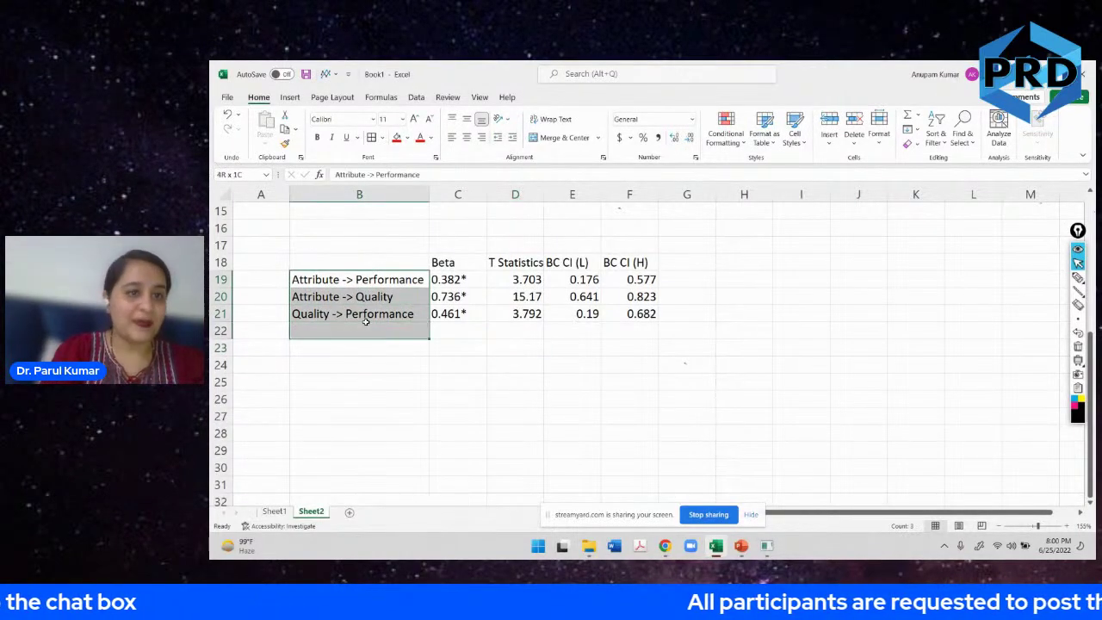
{"action": "left_click", "coordinate": [351, 262]}
{"action": "type", "text": "Paths"}
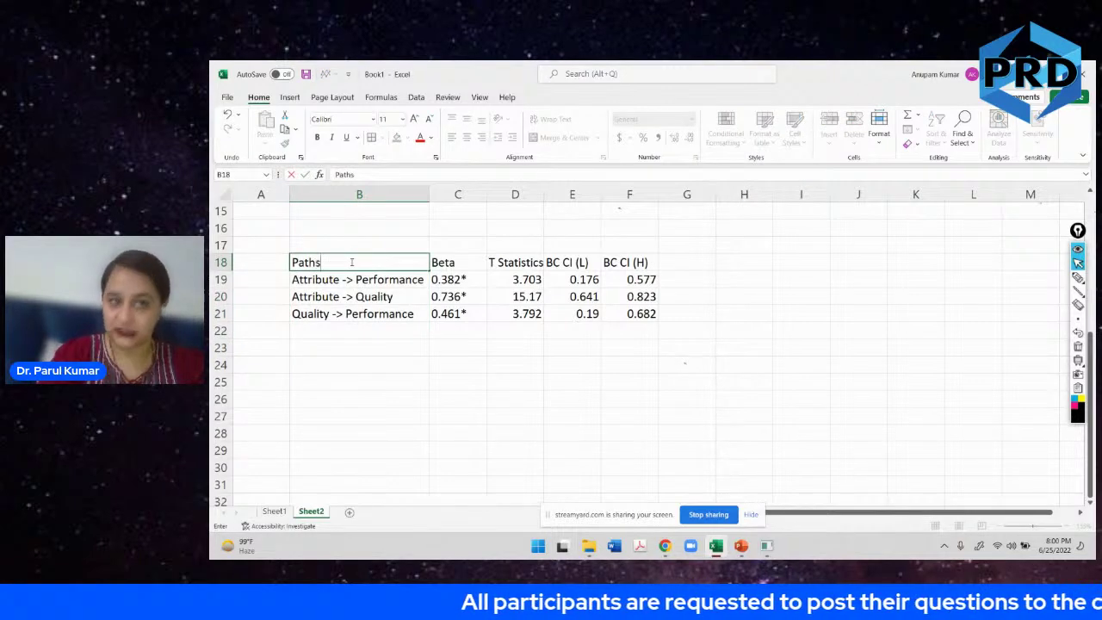
{"action": "key", "text": "Return"}
{"action": "key", "text": "Up"}
{"action": "key", "text": "Left"}
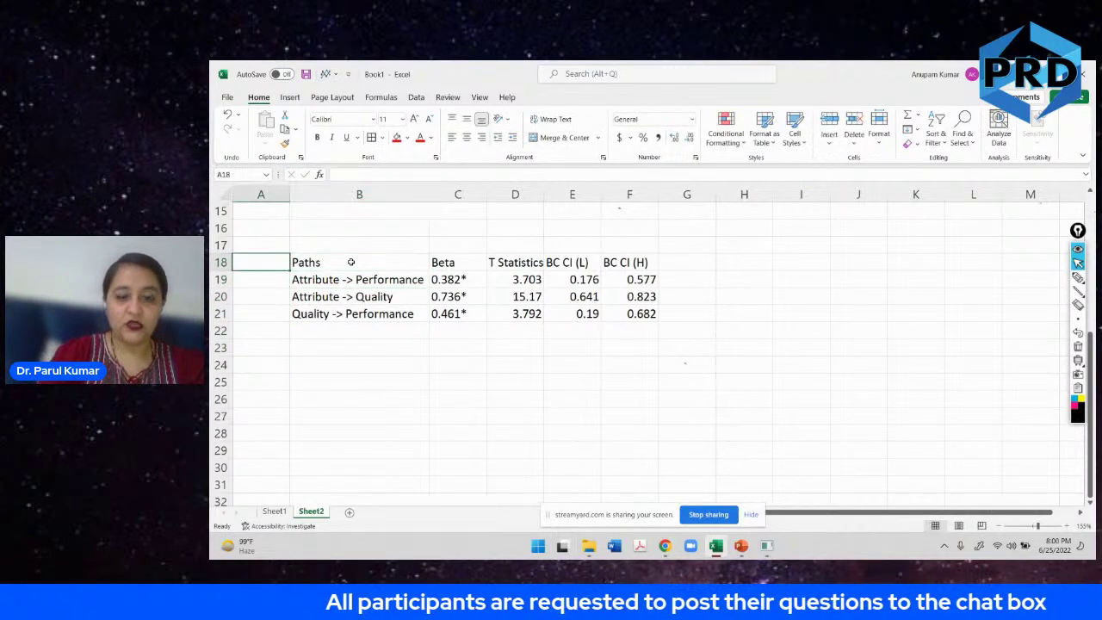
Enter the header Hypo in A18 beside Paths.
{"action": "type", "text": "Hypo"}
{"action": "key", "text": "Return"}
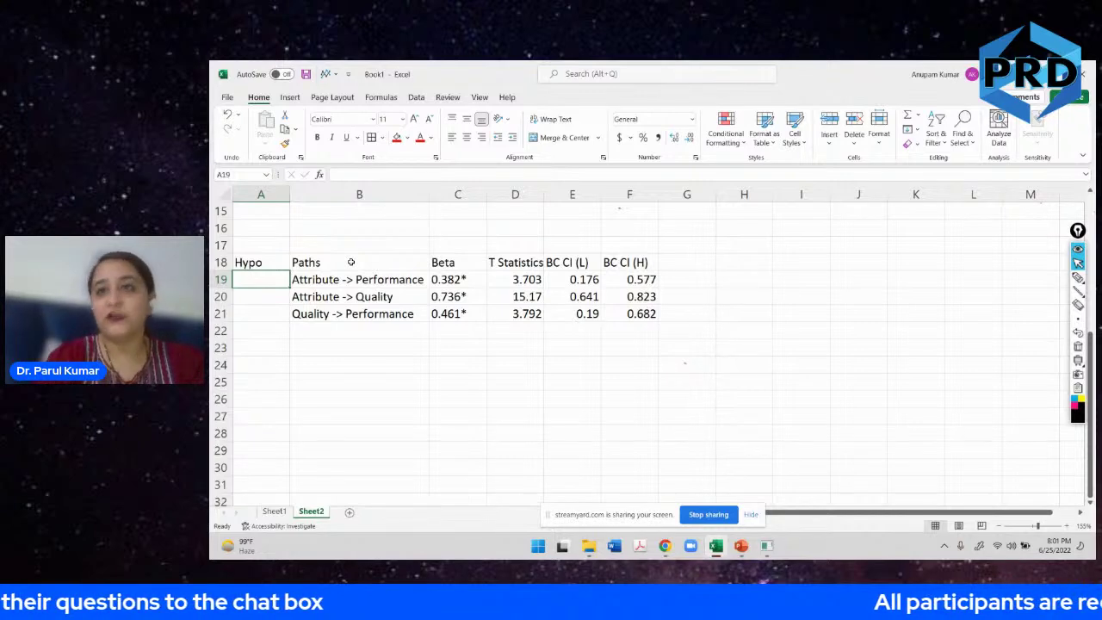
Switch to the PRD1 model in SmartPLS to examine the direct and mediated paths from Attribute to Performance, and return to Excel.
{"action": "key", "text": "alt+Tab"}
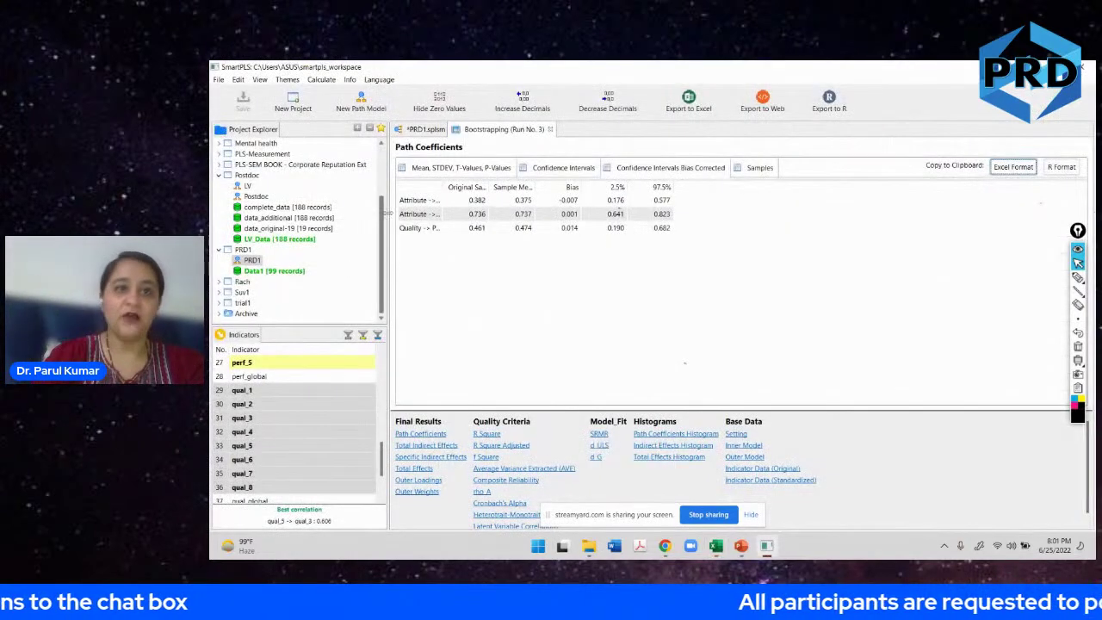
{"action": "left_click", "coordinate": [426, 129]}
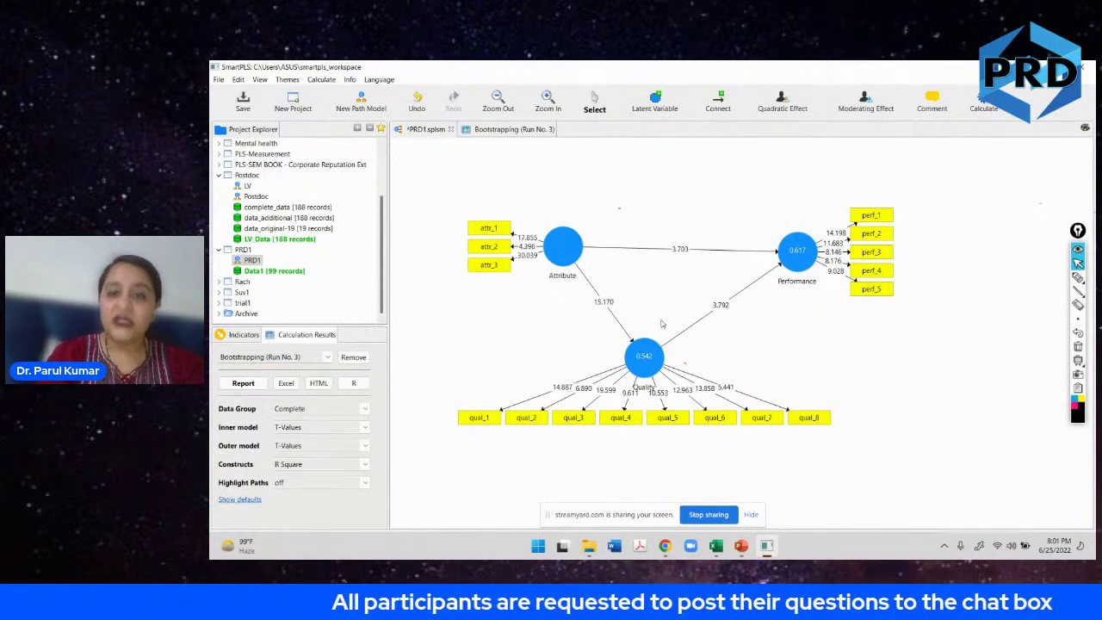
{"action": "mouse_move", "coordinate": [662, 363]}
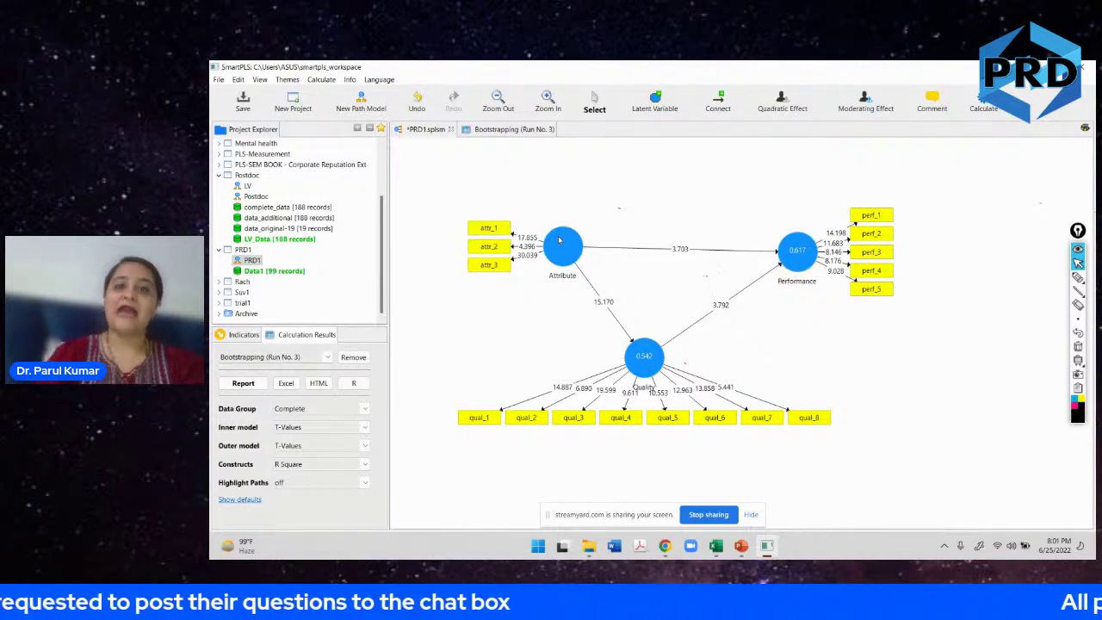
{"action": "mouse_move", "coordinate": [798, 262]}
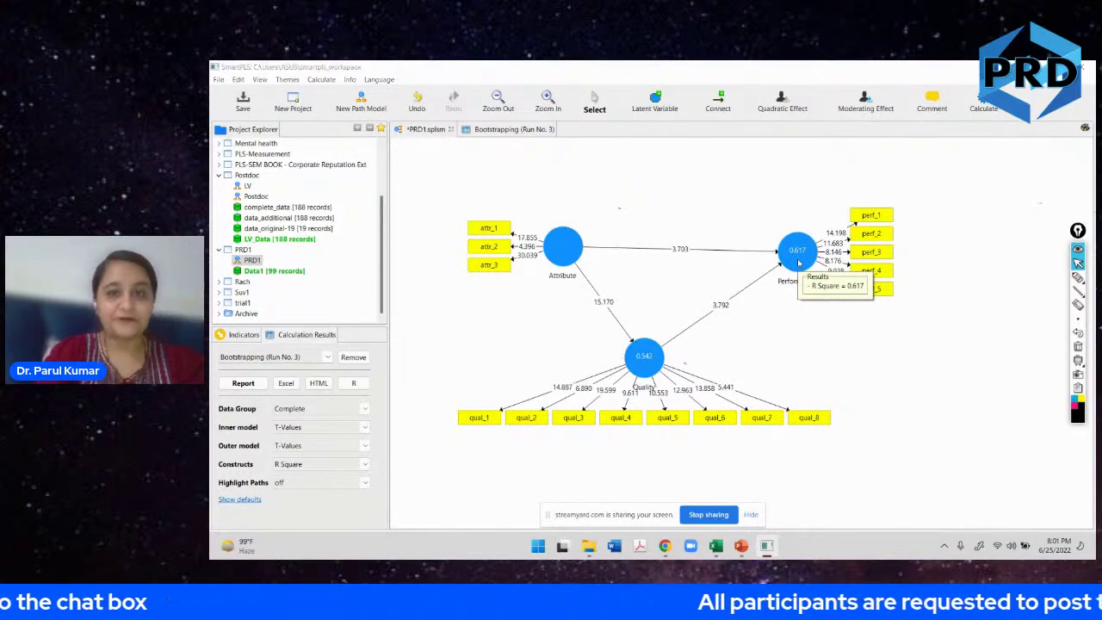
{"action": "key", "text": "alt+Tab"}
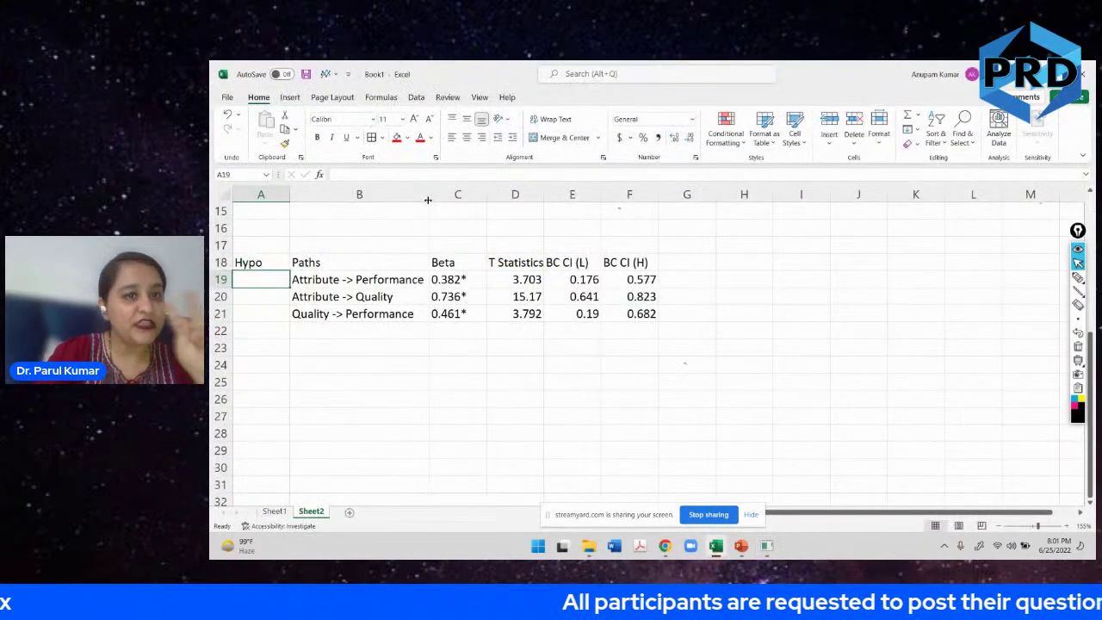
Fill the Attribute -> Performance cell in B19 with orange and label its row H1 in A19.
{"action": "left_click", "coordinate": [346, 279]}
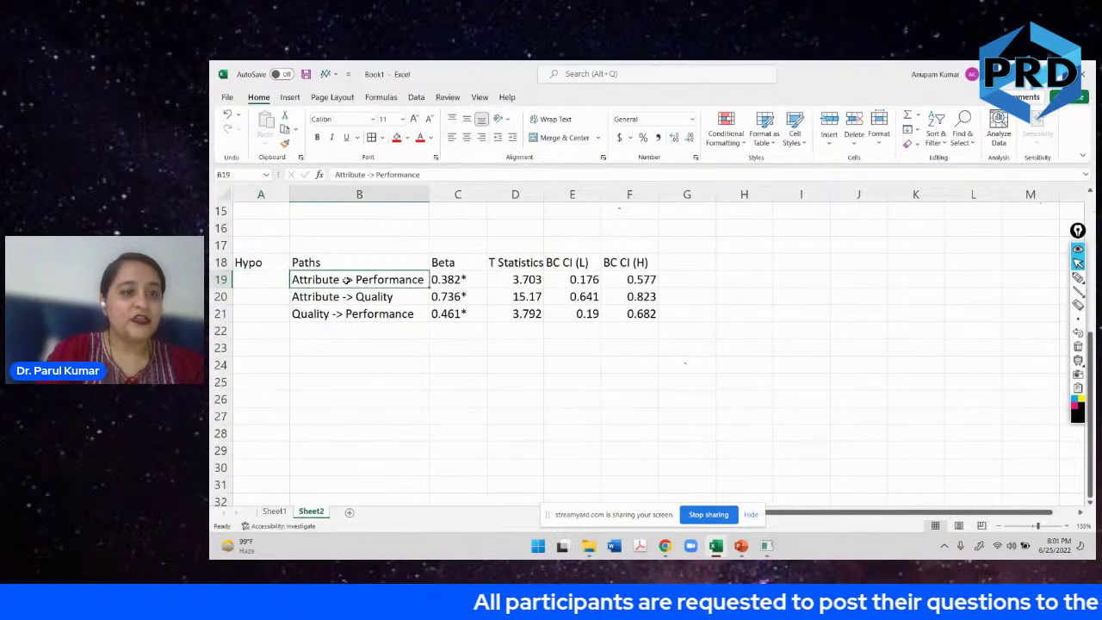
{"action": "left_click", "coordinate": [408, 139]}
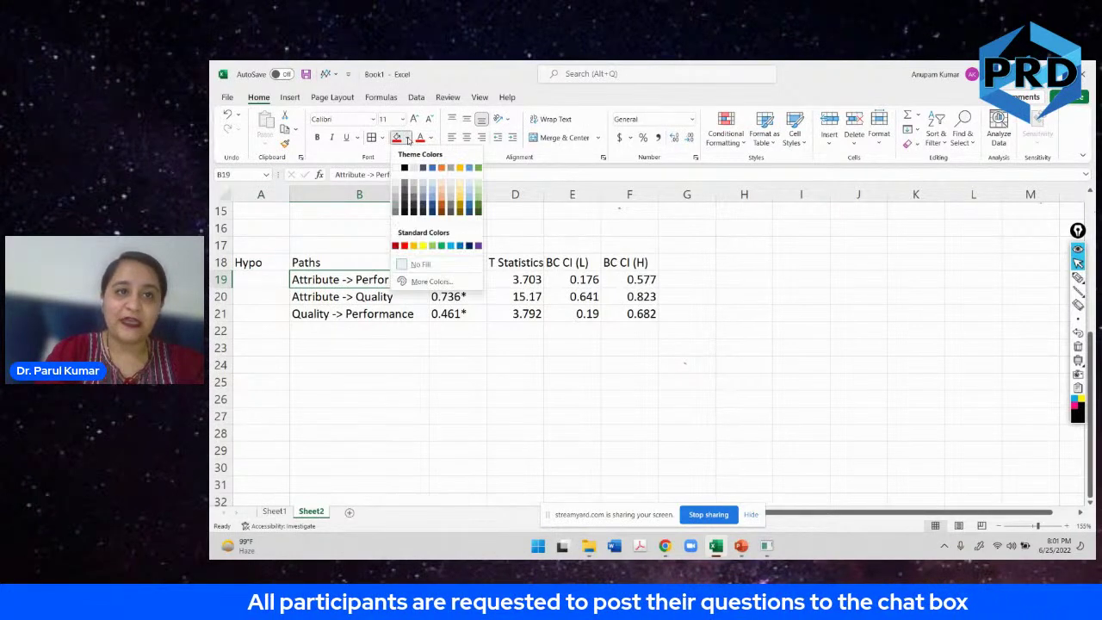
{"action": "left_click", "coordinate": [413, 246]}
{"action": "left_click", "coordinate": [277, 281]}
{"action": "type", "text": "H1"}
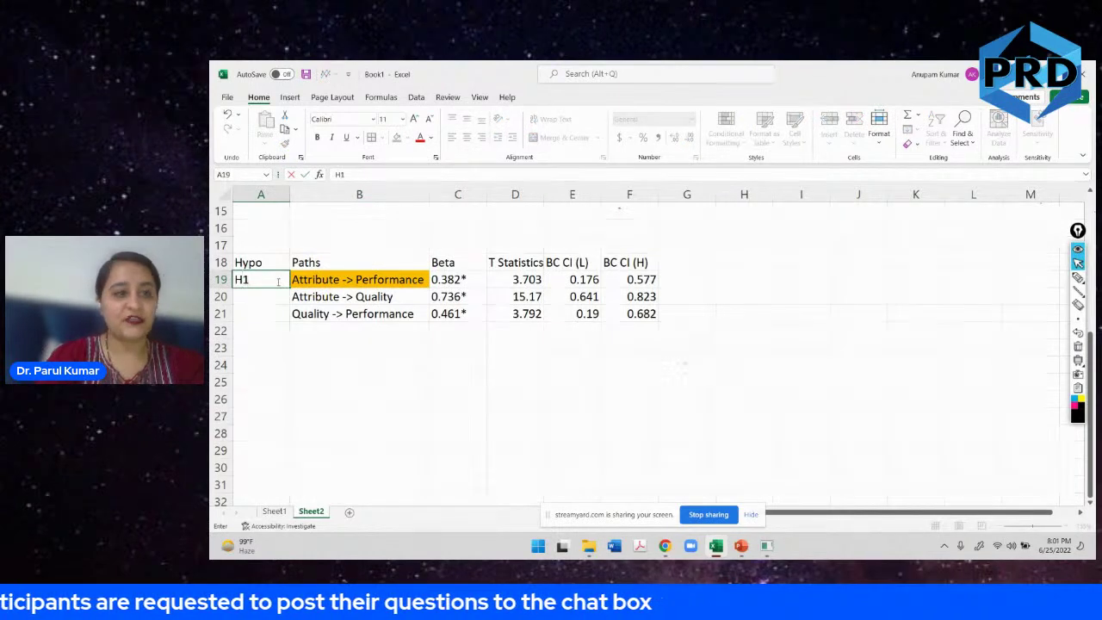
{"action": "key", "text": "Return"}
Move the Attribute -> Quality and Quality -> Performance rows from B20:F21 out of the table to I19.
{"action": "key", "text": "Right"}
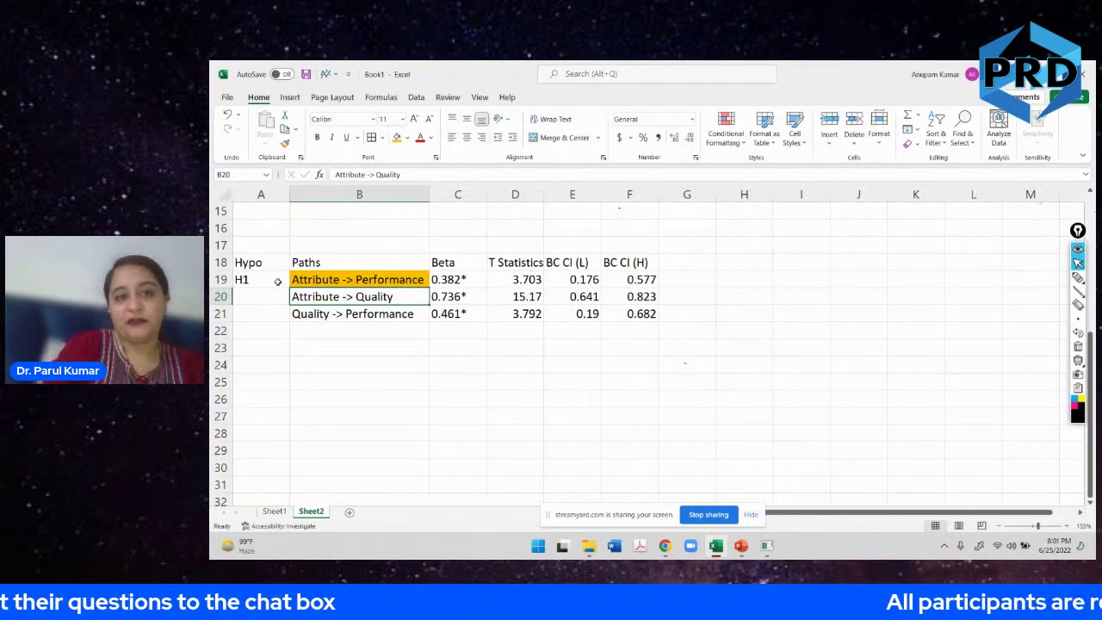
{"action": "key", "text": "Down"}
{"action": "key", "text": "Up"}
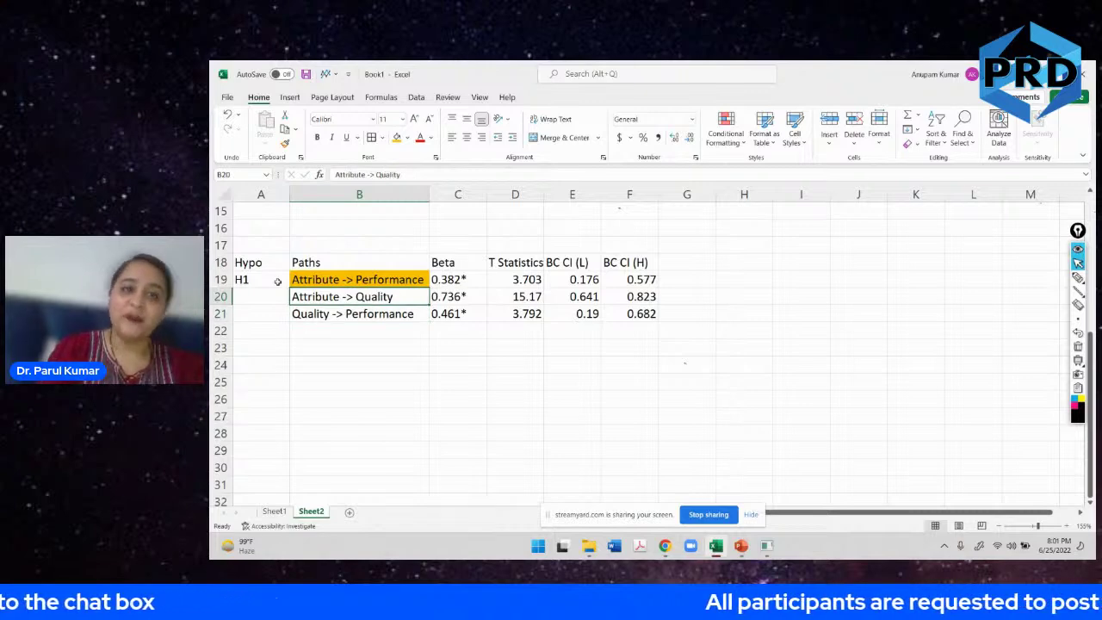
{"action": "key", "text": "shift+Right"}
{"action": "key", "text": "shift+Right"}
{"action": "key", "text": "shift+Right"}
{"action": "key", "text": "shift+Right"}
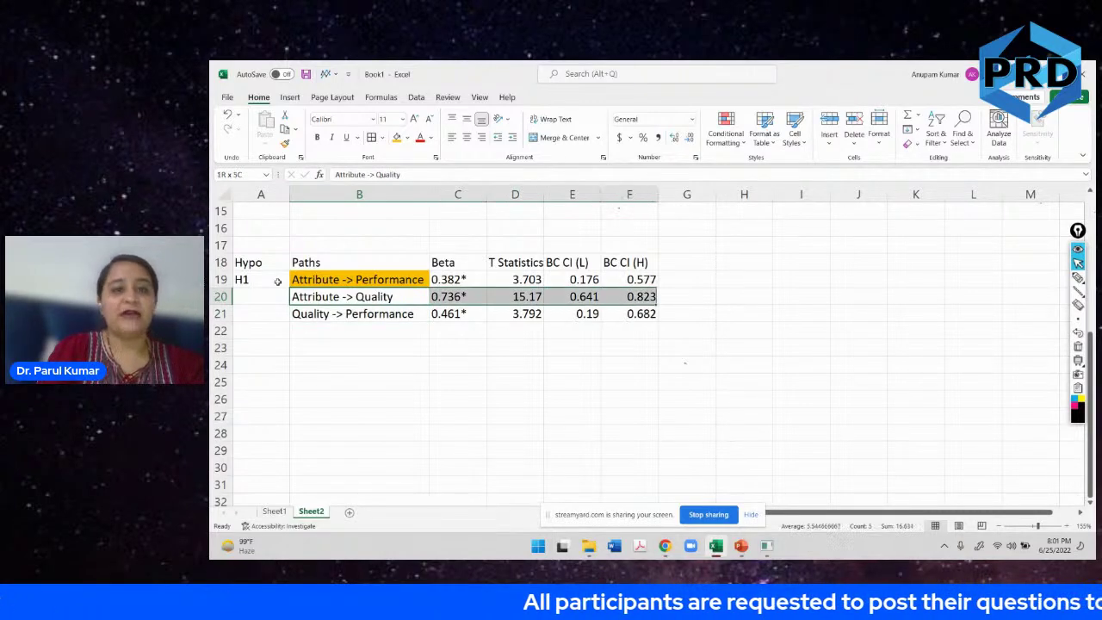
{"action": "key", "text": "shift+Down"}
{"action": "key", "text": "ctrl+c"}
{"action": "key", "text": "Right"}
{"action": "key", "text": "Right"}
{"action": "key", "text": "Right"}
{"action": "key", "text": "Right"}
{"action": "key", "text": "Right"}
{"action": "key", "text": "Right"}
{"action": "key", "text": "Right"}
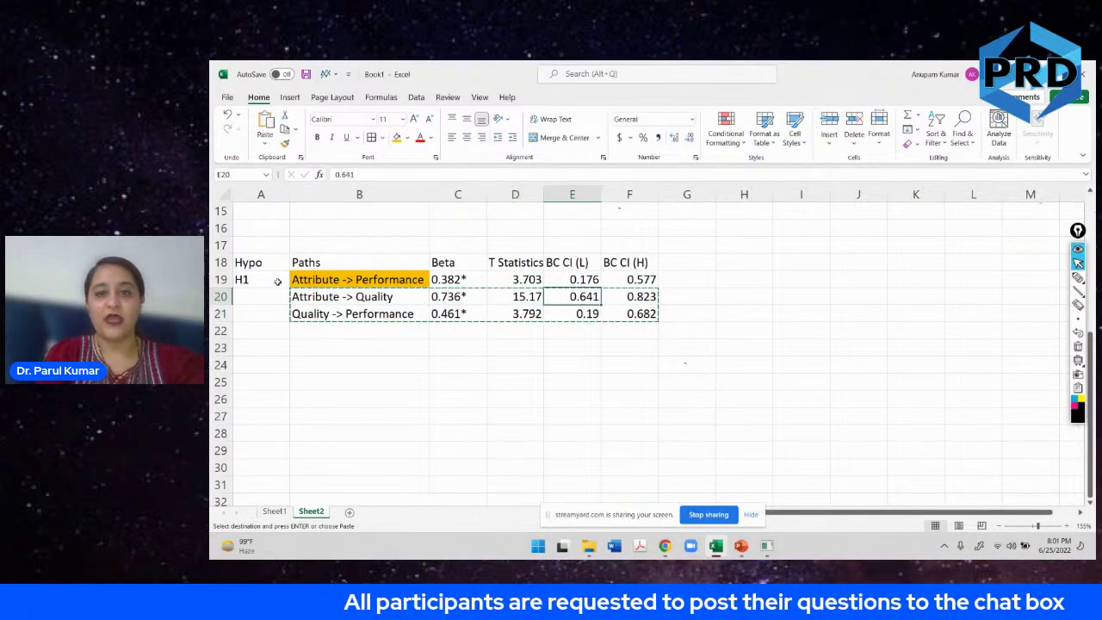
{"action": "key", "text": "Up"}
{"action": "key", "text": "ctrl+v"}
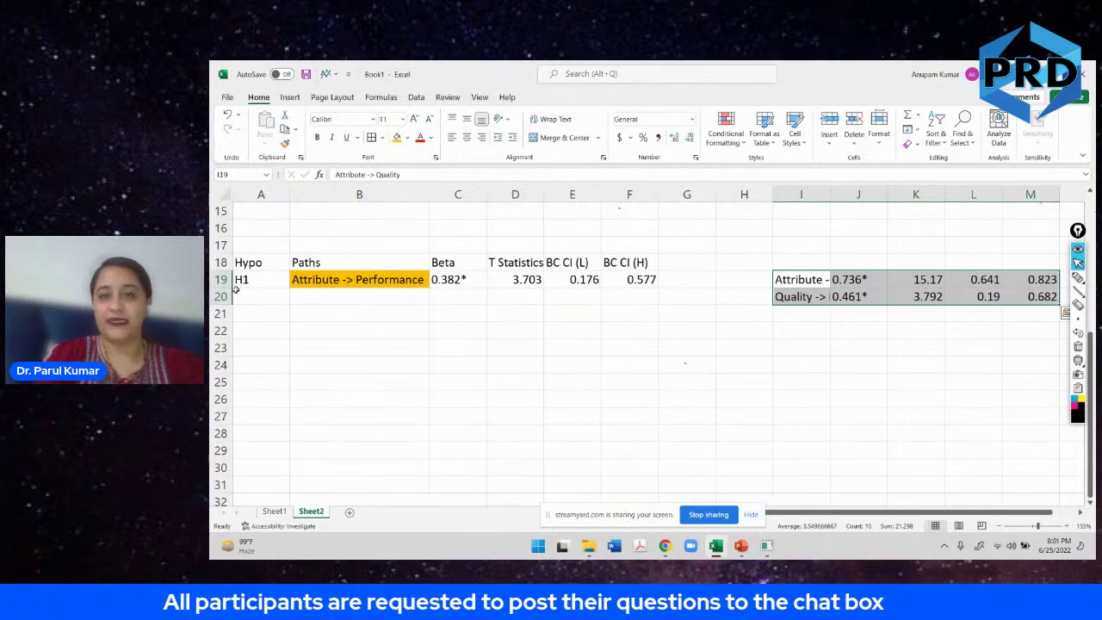
Enter the hypothesis label H2 in A20 below H1.
{"action": "left_click", "coordinate": [276, 297]}
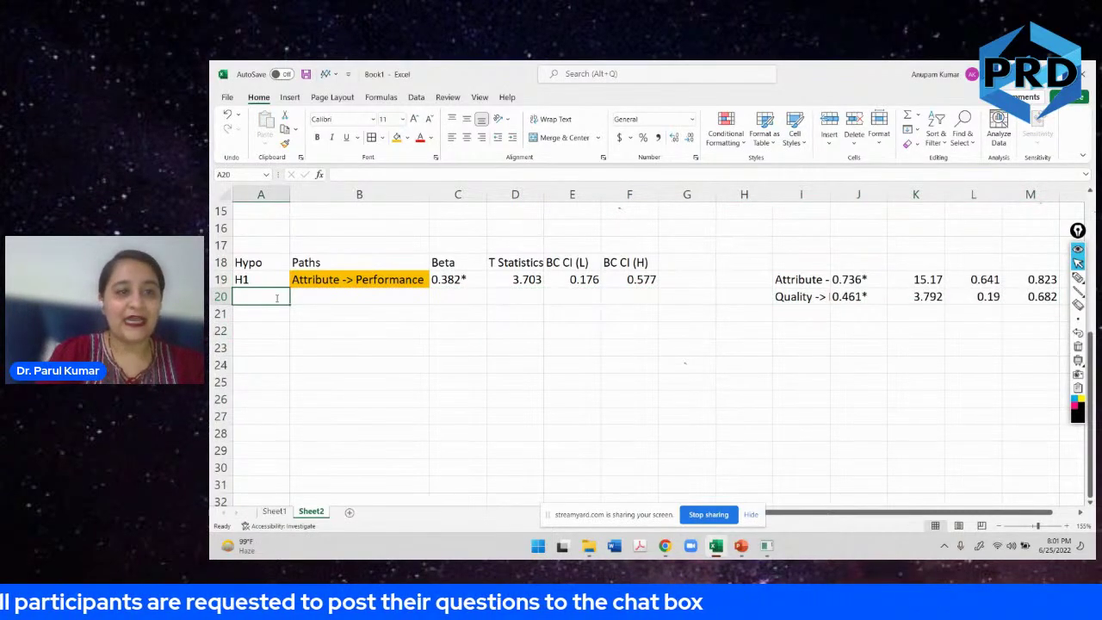
{"action": "type", "text": "H2"}
{"action": "key", "text": "Tab"}
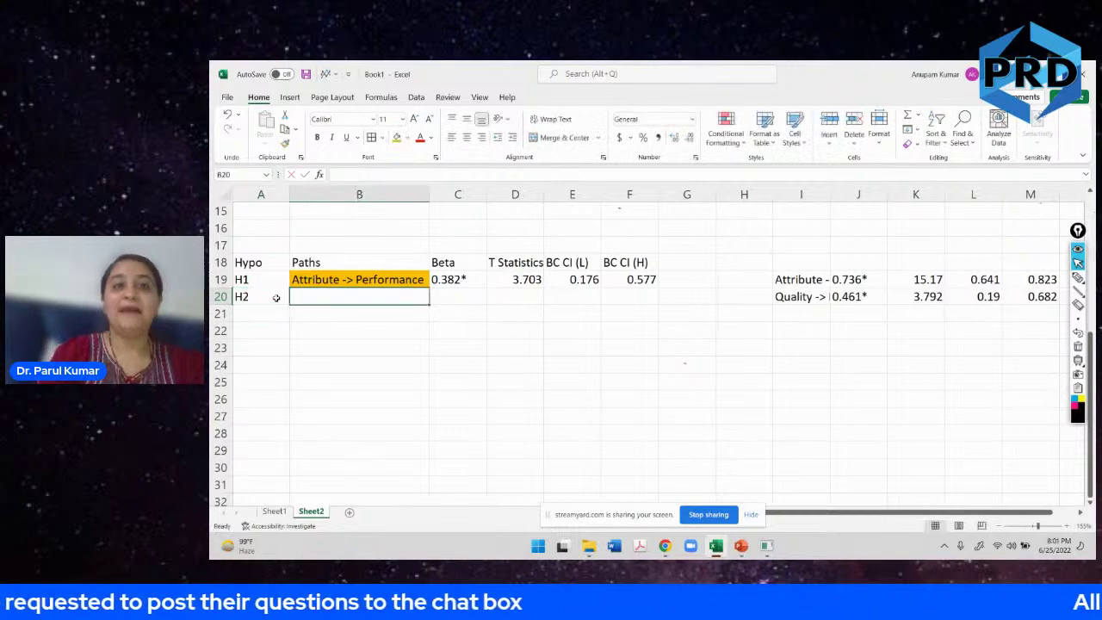
Copy the Specific Indirect Effects table with means and T-values from SmartPLS in Excel format and paste it at B22 in Excel.
{"action": "key", "text": "alt+Tab"}
{"action": "left_click", "coordinate": [508, 129]}
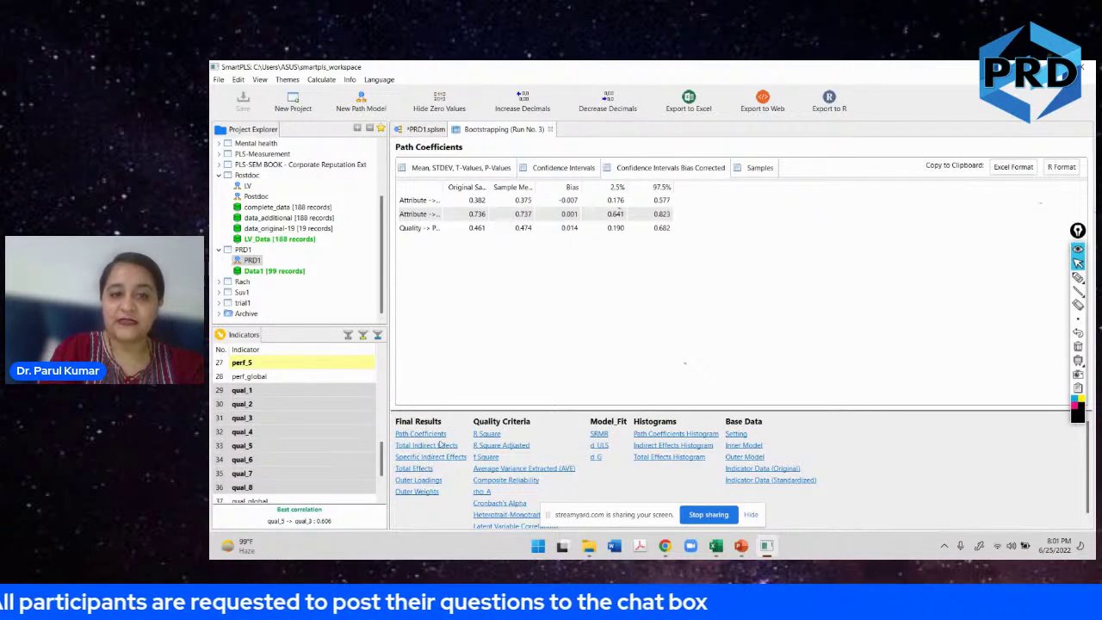
{"action": "left_click", "coordinate": [415, 457]}
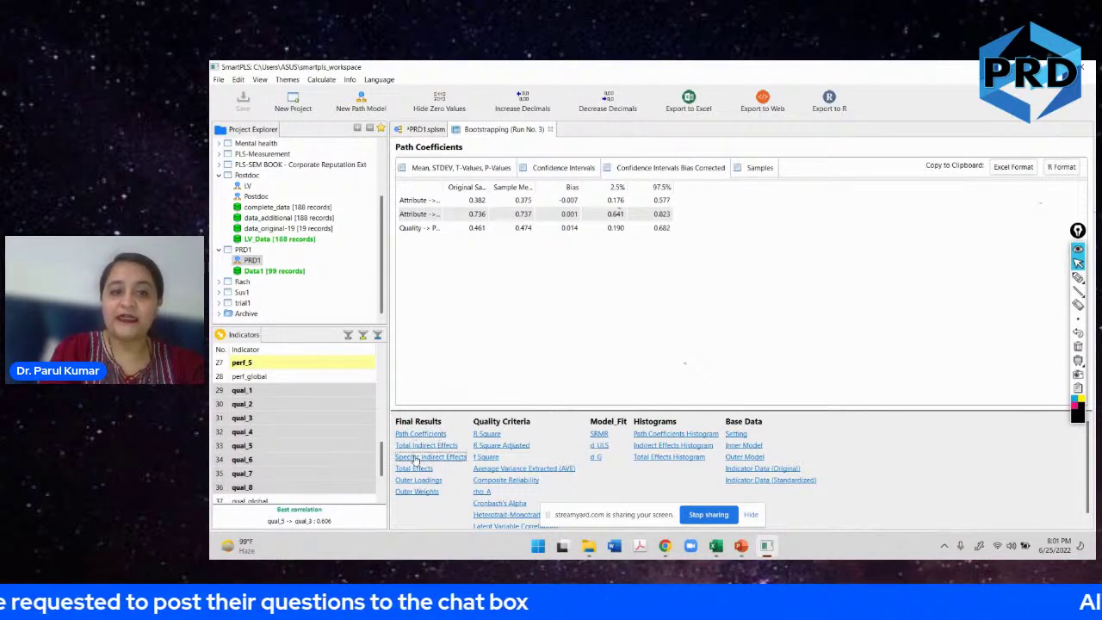
{"action": "left_click_drag", "start_coordinate": [443, 187], "coordinate": [522, 188]}
{"action": "left_click", "coordinate": [492, 199]}
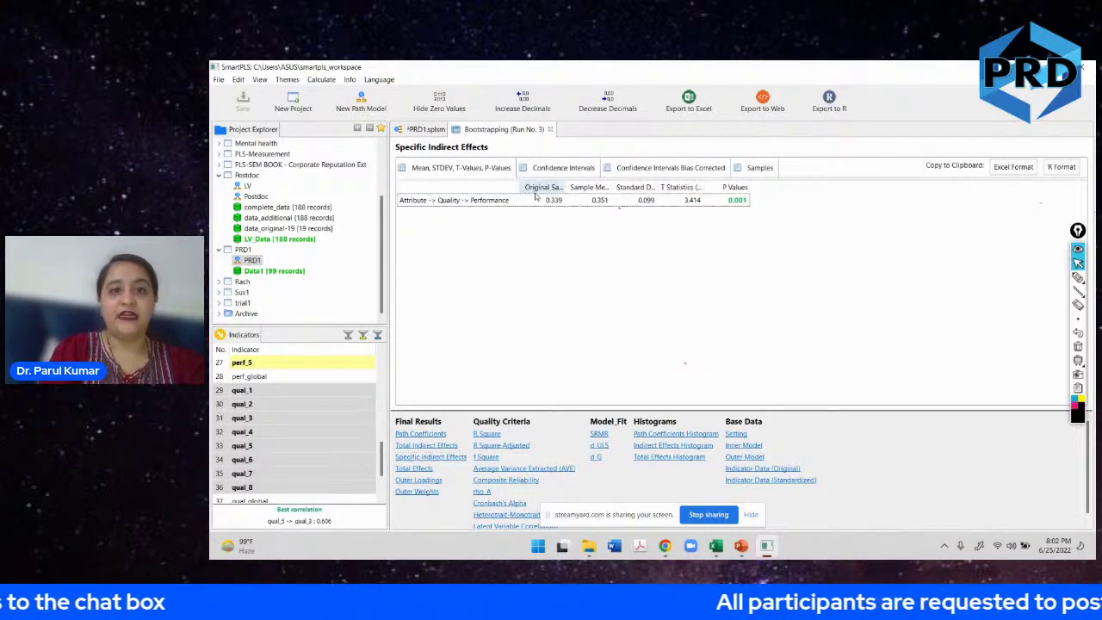
{"action": "left_click", "coordinate": [493, 199]}
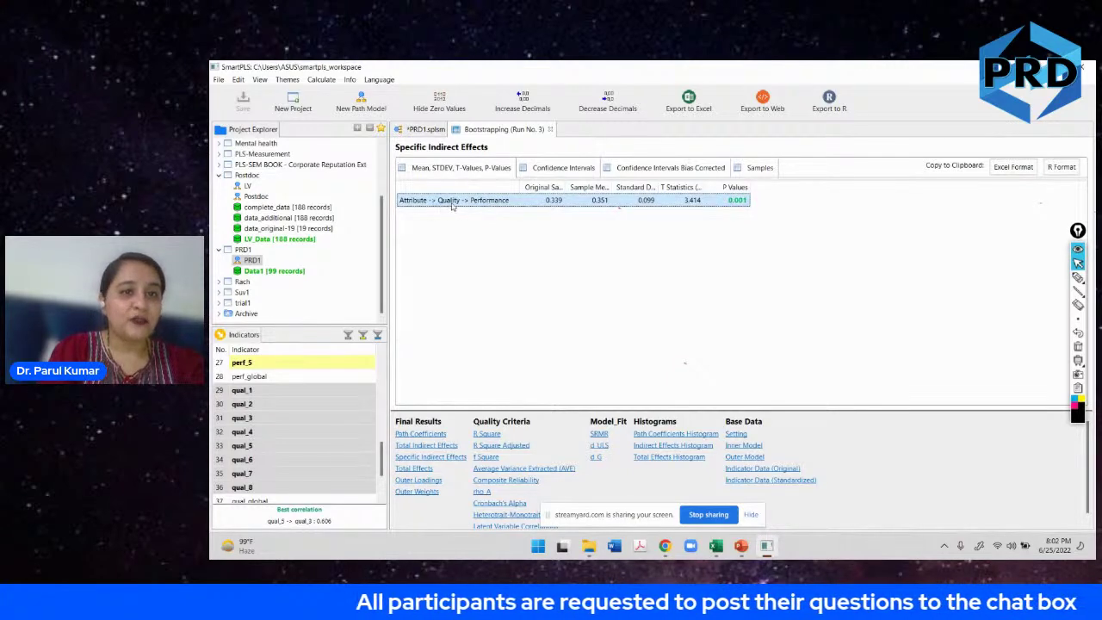
{"action": "left_click", "coordinate": [1012, 166]}
{"action": "key", "text": "alt+Tab"}
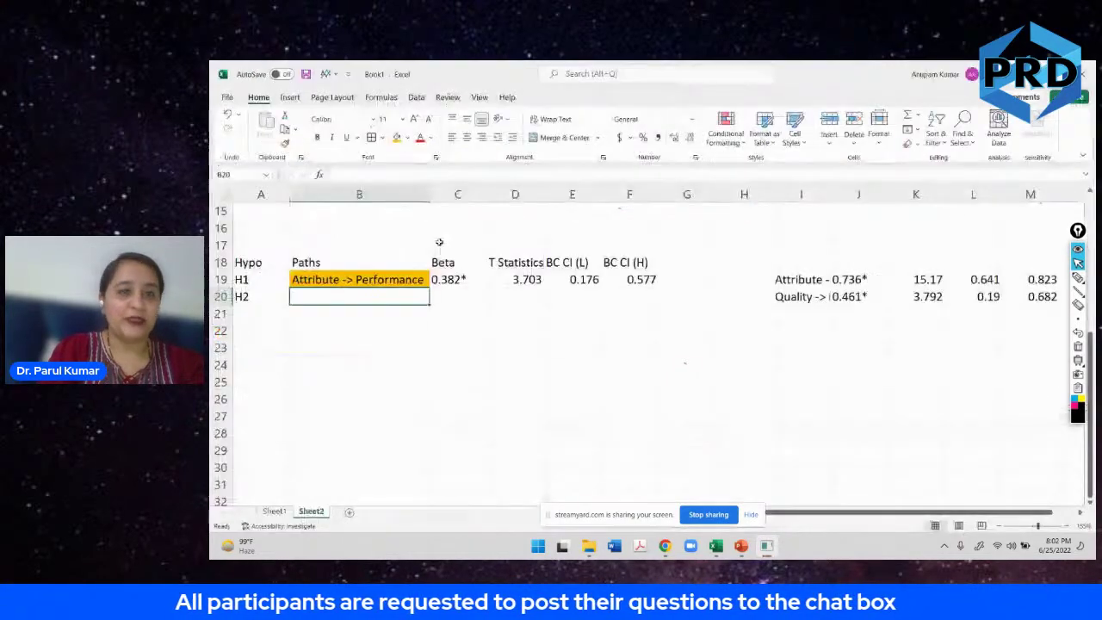
{"action": "left_click", "coordinate": [342, 324]}
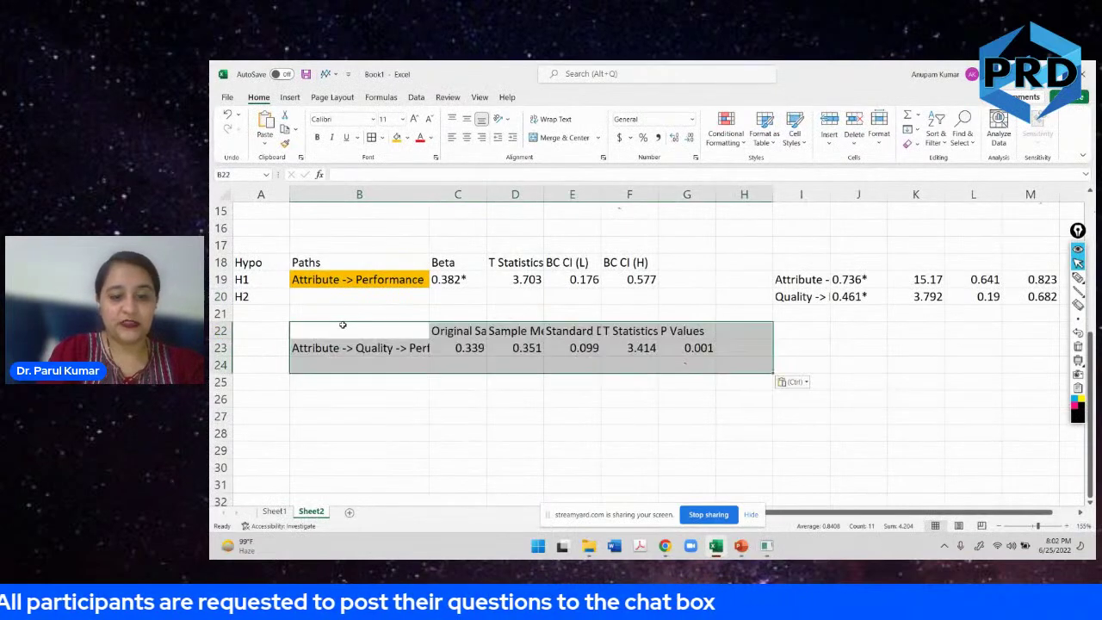
{"action": "key", "text": "ctrl+v"}
Move the indirect effect's path name, original sample value and T statistic into B20, C20 and D20, and clear the rest of the pasted table.
{"action": "left_click", "coordinate": [369, 347]}
{"action": "left_click_drag", "start_coordinate": [368, 356], "coordinate": [376, 299]}
{"action": "left_click", "coordinate": [449, 348]}
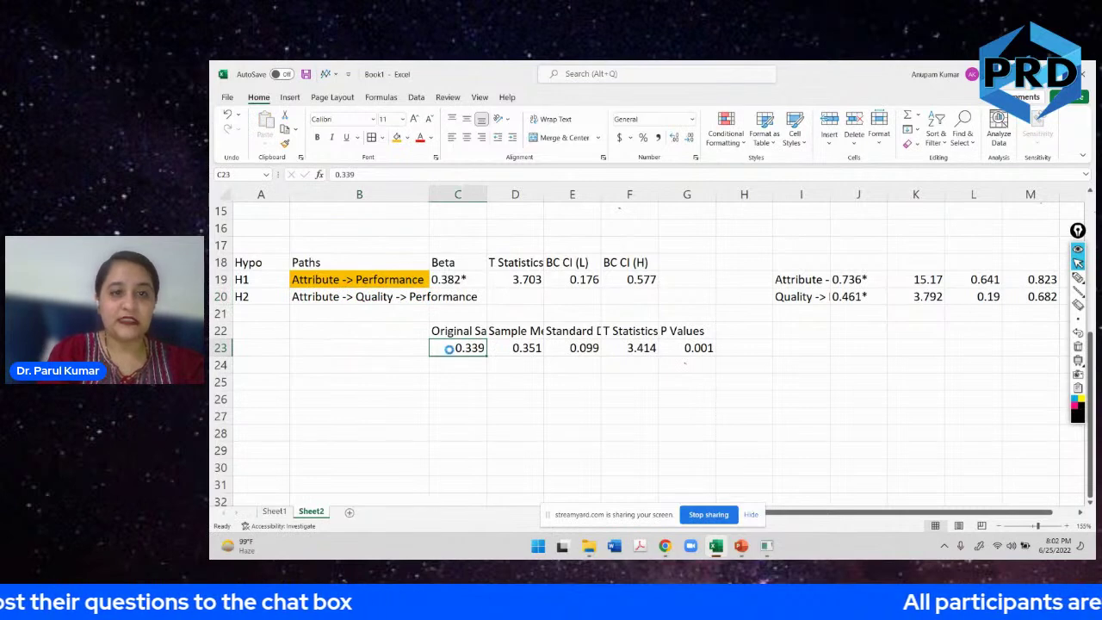
{"action": "left_click_drag", "start_coordinate": [449, 349], "coordinate": [448, 297]}
{"action": "left_click", "coordinate": [629, 347]}
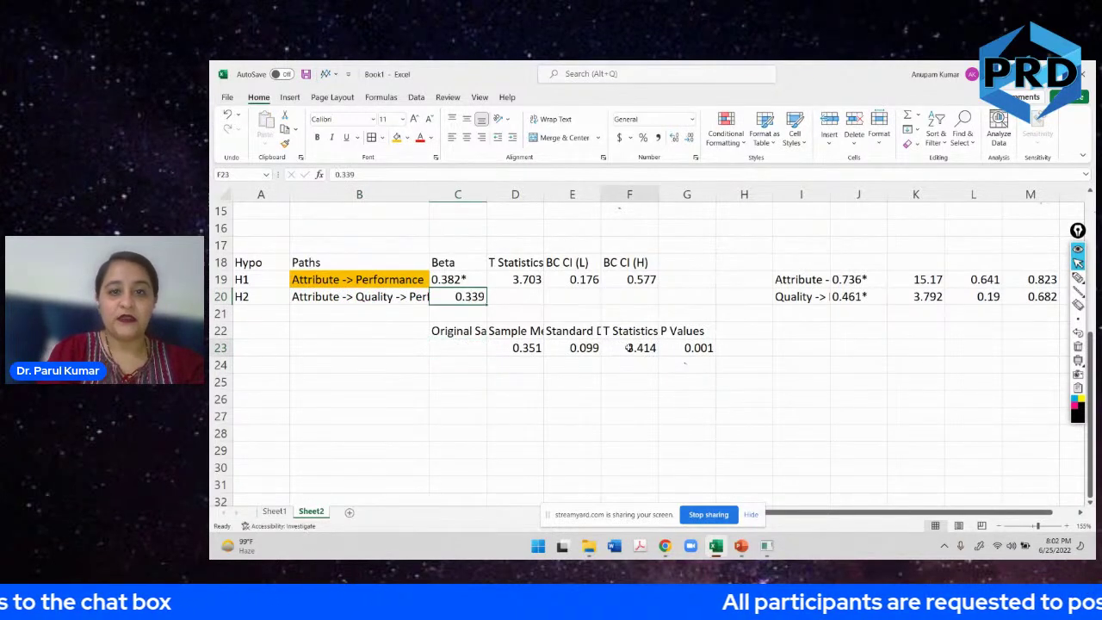
{"action": "key", "text": "ctrl+c"}
{"action": "left_click", "coordinate": [516, 312]}
{"action": "left_click", "coordinate": [515, 295]}
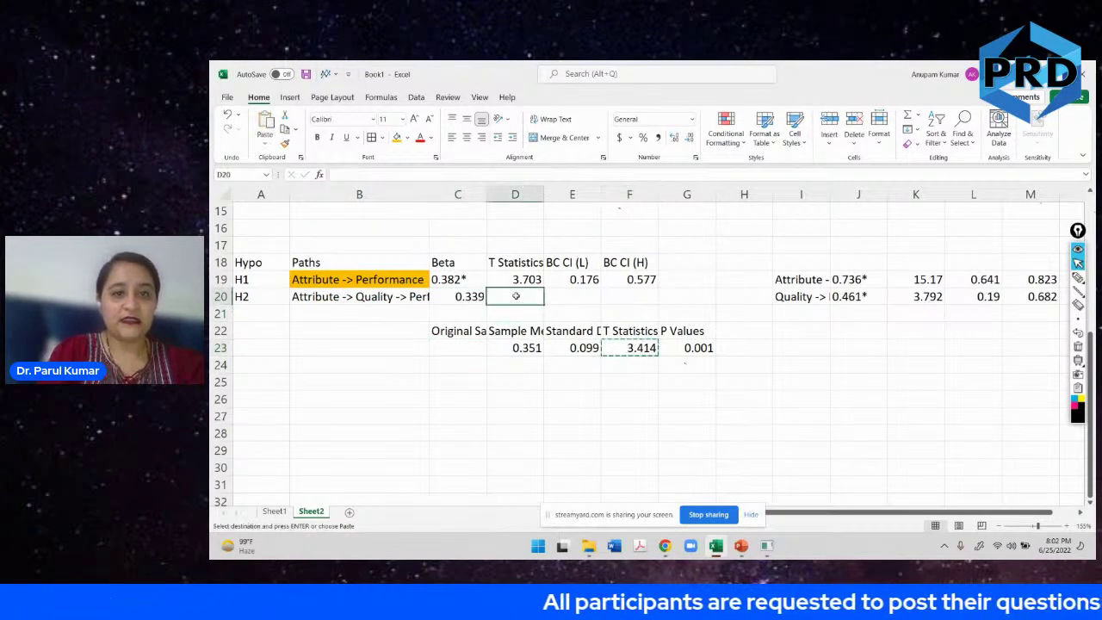
{"action": "key", "text": "ctrl+v"}
{"action": "left_click", "coordinate": [704, 348]}
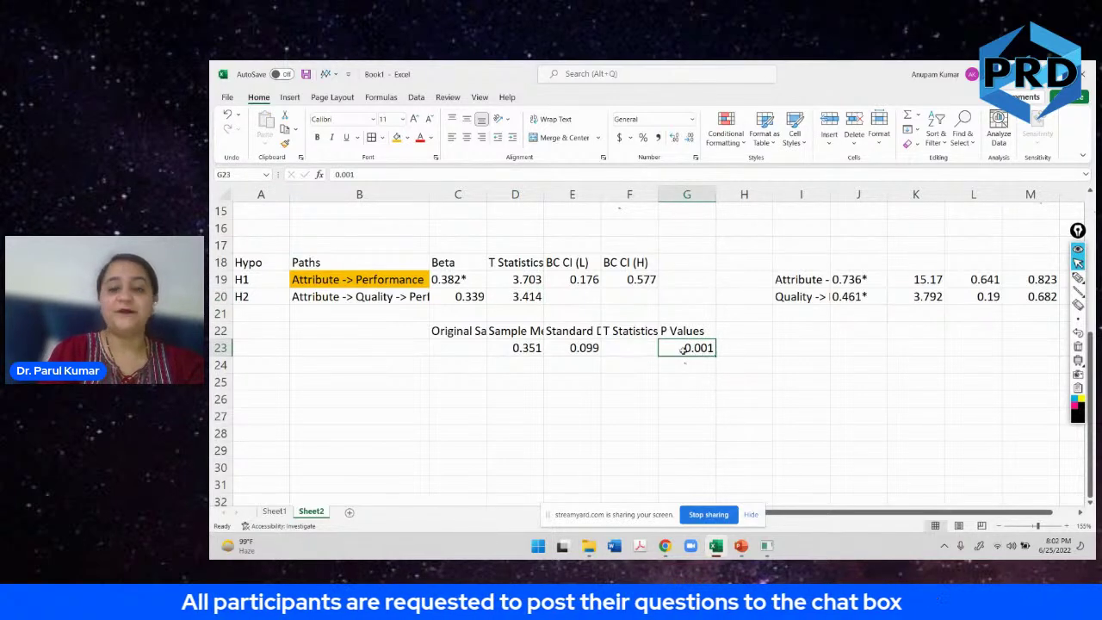
{"action": "left_click_drag", "start_coordinate": [683, 348], "coordinate": [439, 326]}
{"action": "key", "text": "Delete"}
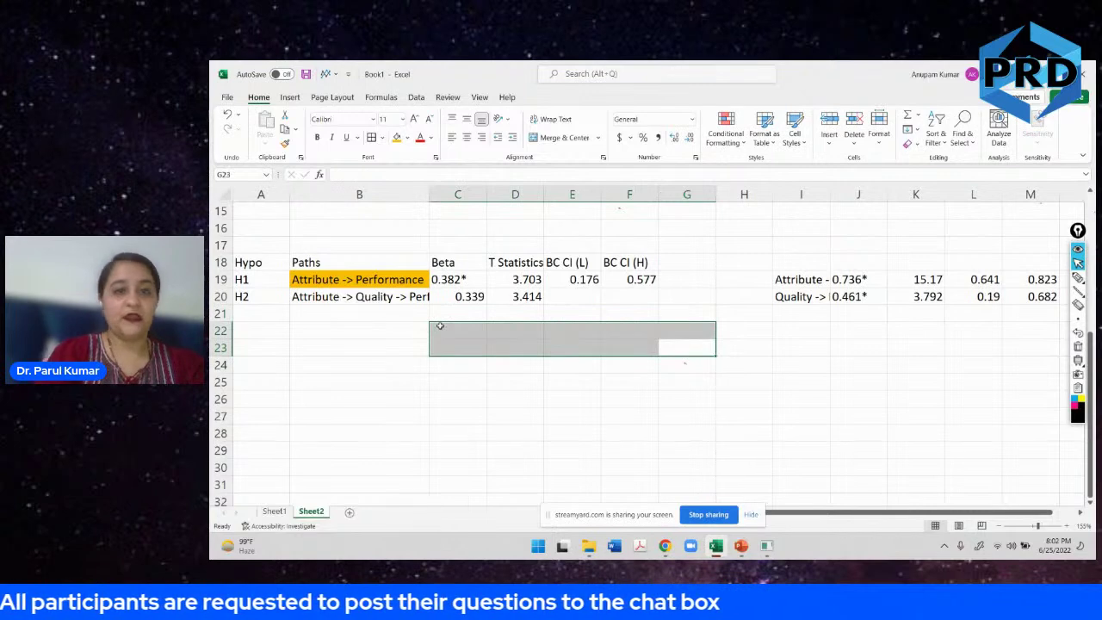
Copy the Specific Indirect Effects' Confidence Intervals Bias Corrected table from SmartPLS in Excel format and paste it at H22 in Excel.
{"action": "key", "text": "alt+Tab"}
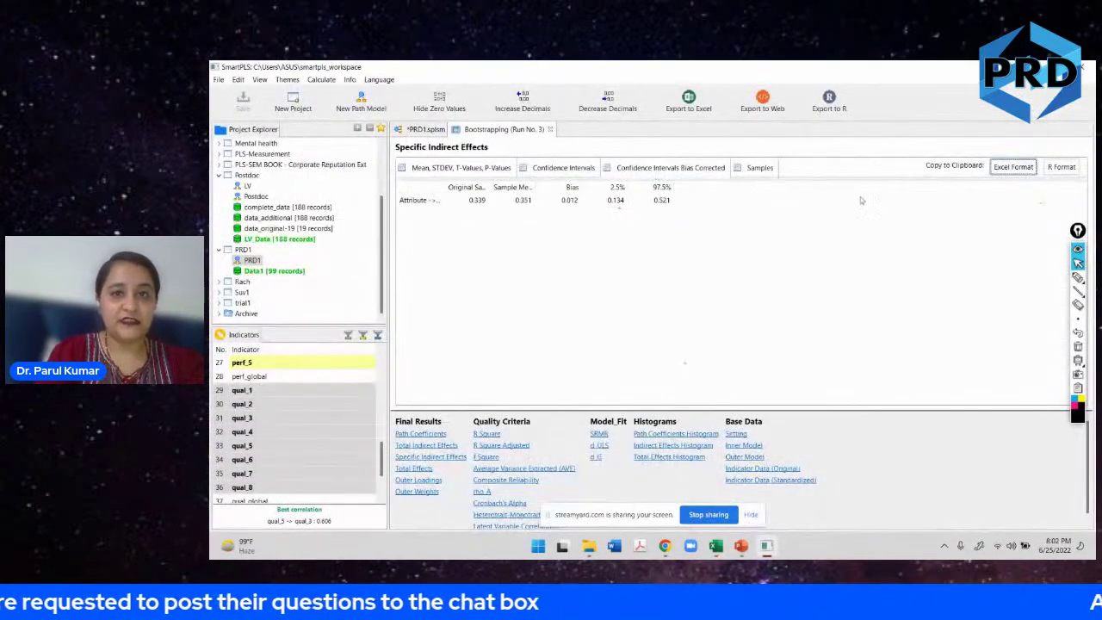
{"action": "left_click", "coordinate": [1013, 166]}
{"action": "key", "text": "alt+Tab"}
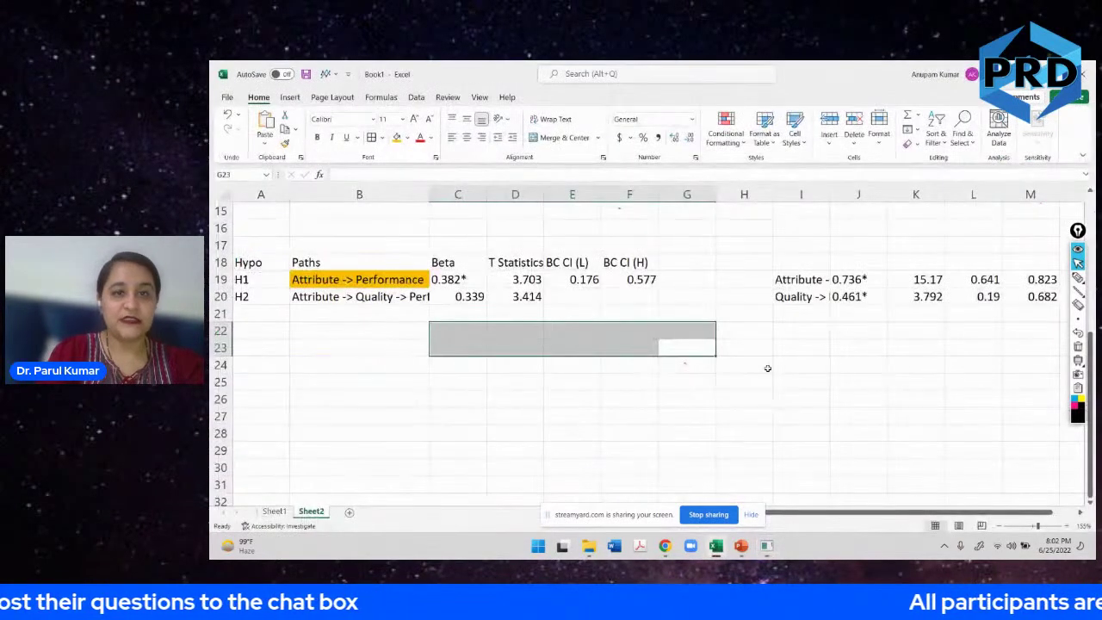
{"action": "left_click", "coordinate": [745, 332]}
{"action": "key", "text": "ctrl+v"}
Move the indirect effect's 2.50% and 97.50% interval values into E20:F20 and clear the leftover pasted table.
{"action": "left_click", "coordinate": [973, 350]}
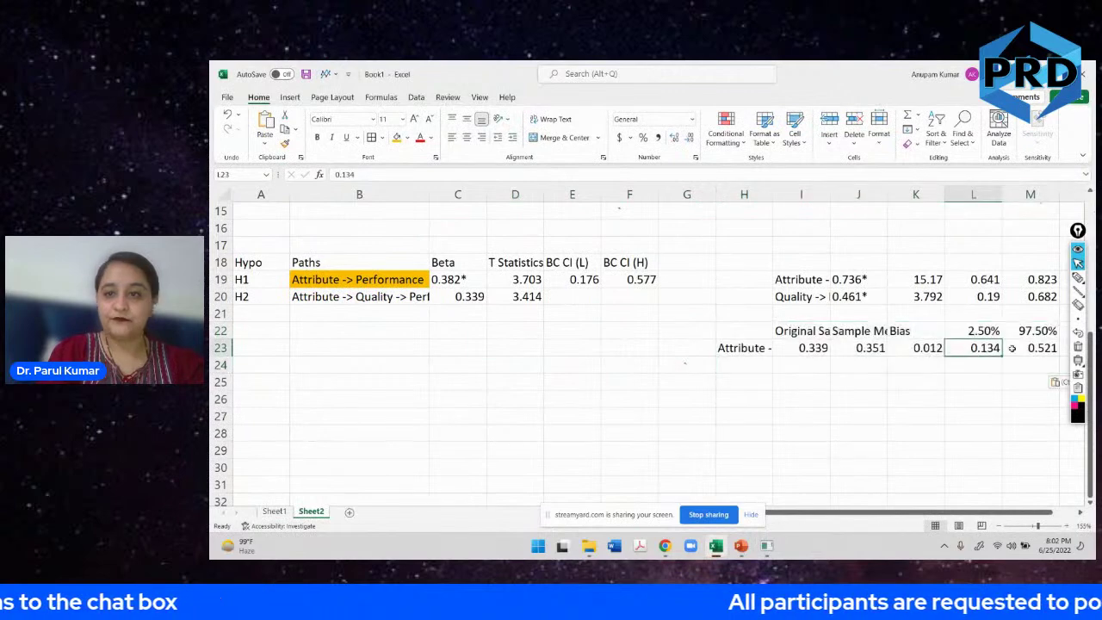
{"action": "left_click_drag", "start_coordinate": [1012, 348], "coordinate": [1037, 347]}
{"action": "key", "text": "ctrl+x"}
{"action": "left_click", "coordinate": [592, 296]}
{"action": "key", "text": "ctrl+v"}
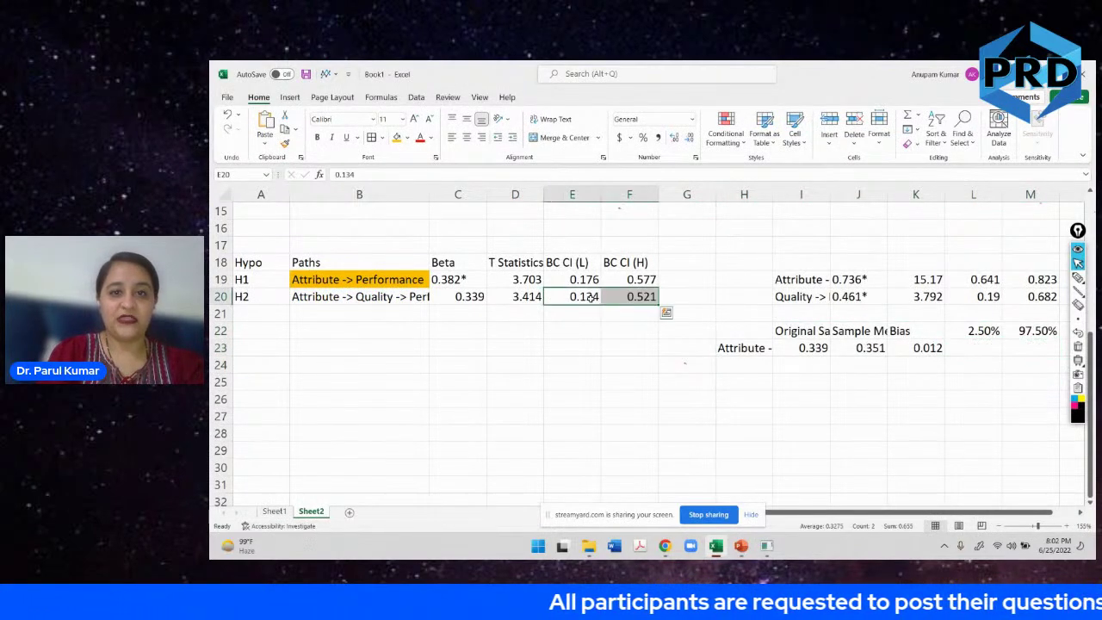
{"action": "left_click_drag", "start_coordinate": [742, 332], "coordinate": [1021, 360]}
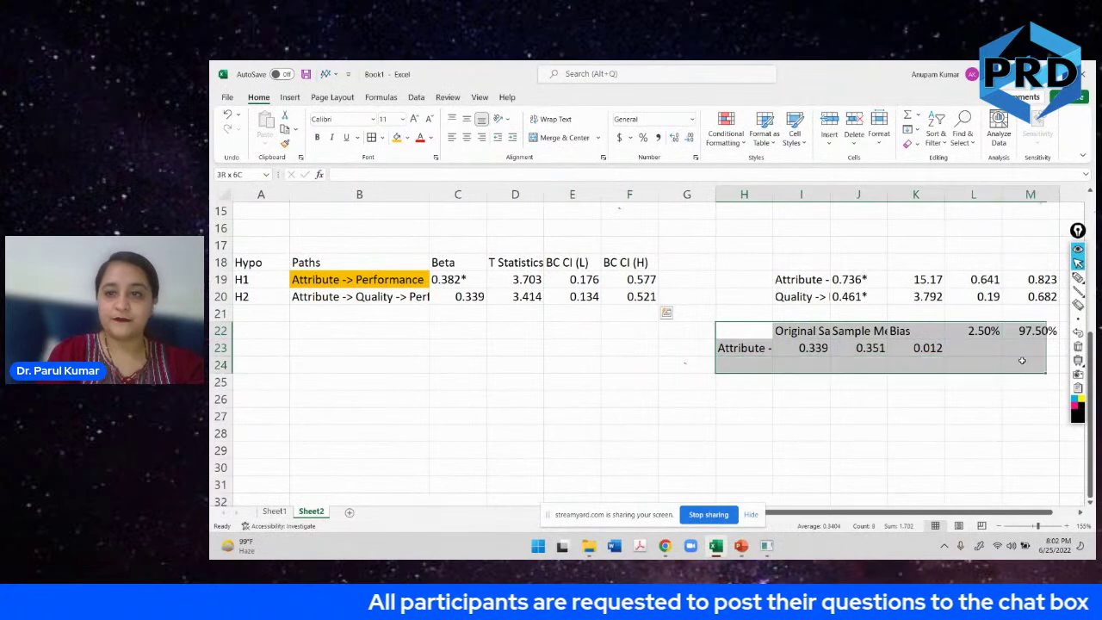
{"action": "key", "text": "Delete"}
{"action": "left_click", "coordinate": [495, 346]}
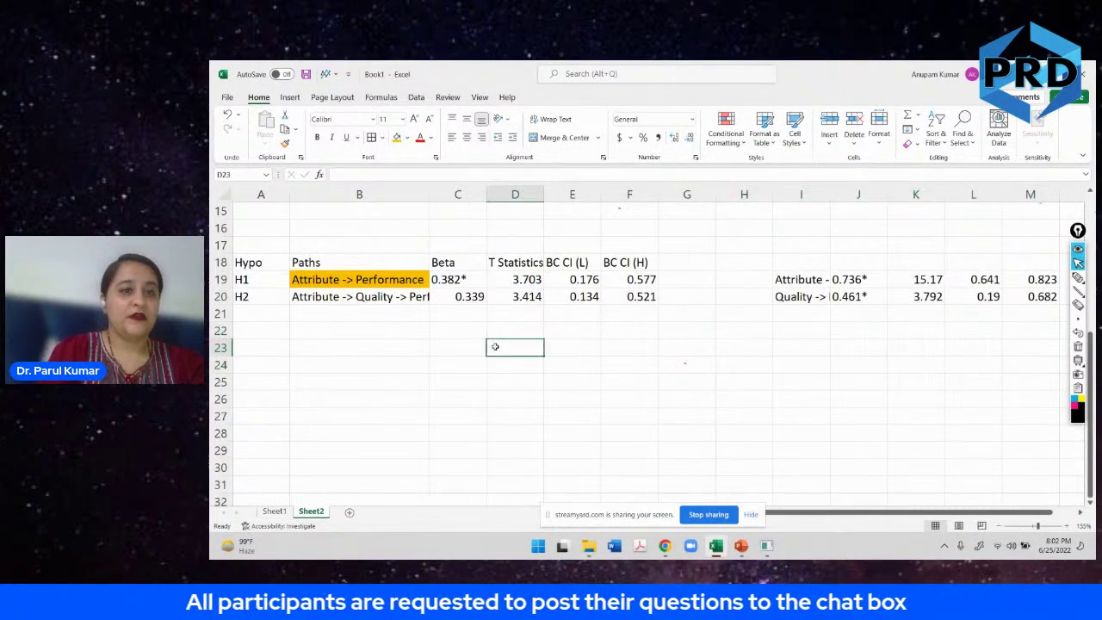
Auto-fit column B to the full path names and select the reporting table A18:F20.
{"action": "double_click", "coordinate": [433, 194]}
{"action": "left_click_drag", "start_coordinate": [274, 263], "coordinate": [679, 299]}
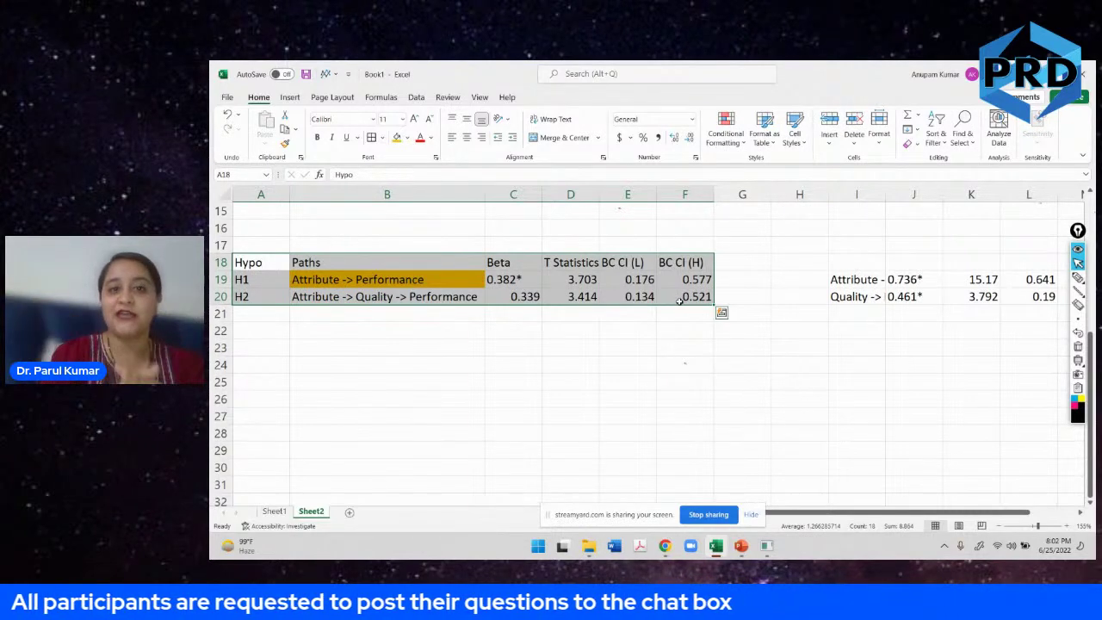
{"action": "left_click", "coordinate": [751, 258]}
{"action": "type", "text": "Re"}
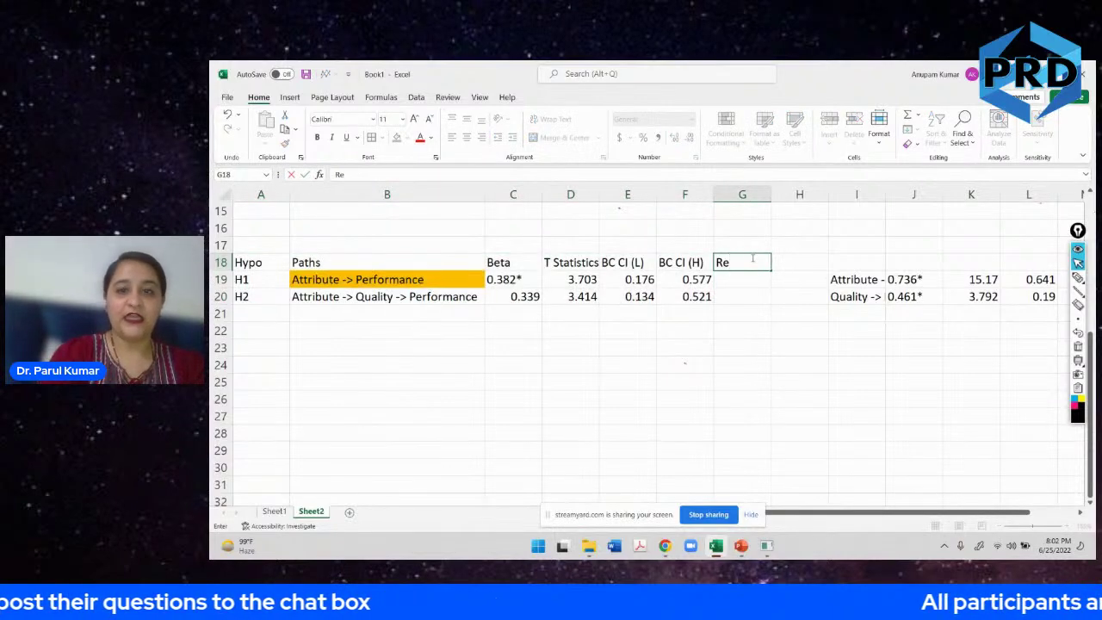
{"action": "key", "text": "BackSpace"}
{"action": "key", "text": "BackSpace"}
{"action": "key", "text": "BackSpace"}
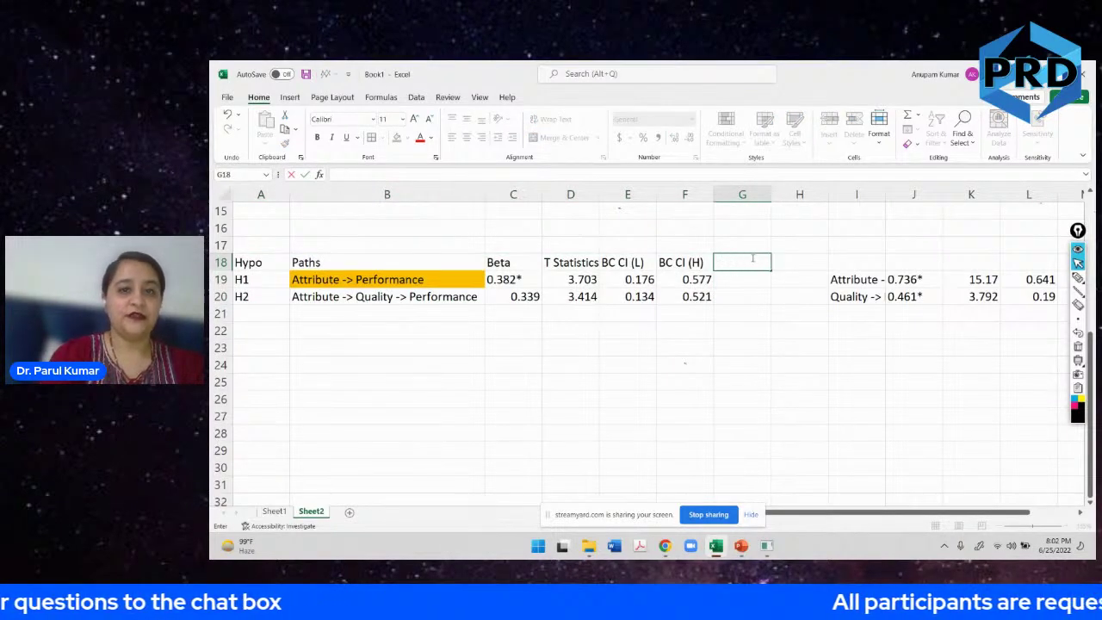
Add a significance asterisk to the H2 indirect effect's beta in C20 so it reads 0.339*.
{"action": "left_click", "coordinate": [438, 348]}
{"action": "left_click", "coordinate": [525, 296]}
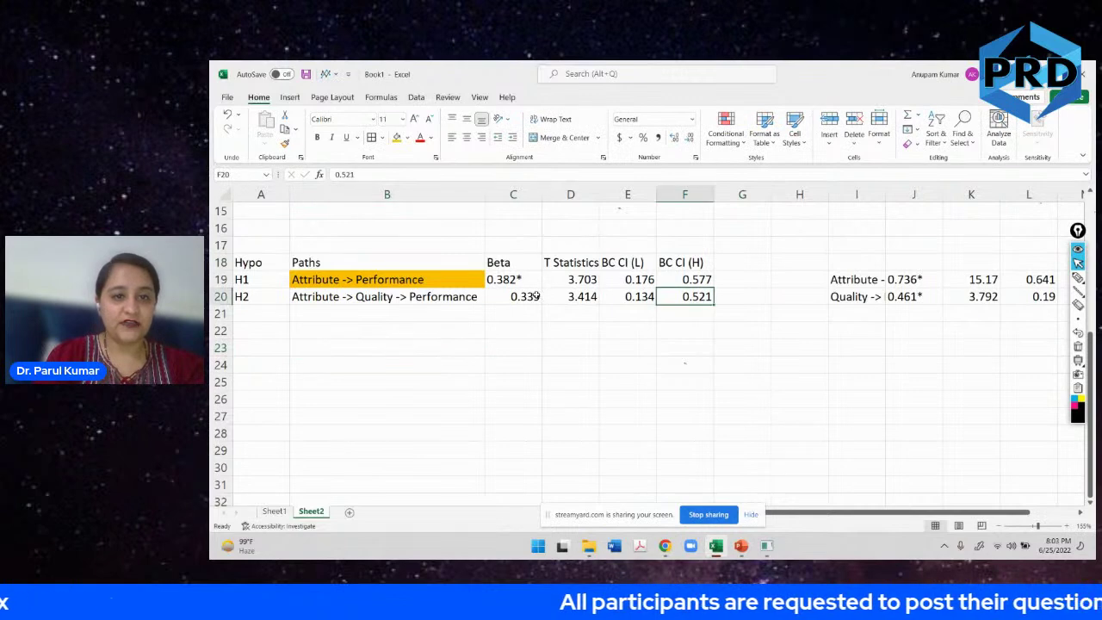
{"action": "double_click", "coordinate": [529, 296]}
{"action": "type", "text": "*"}
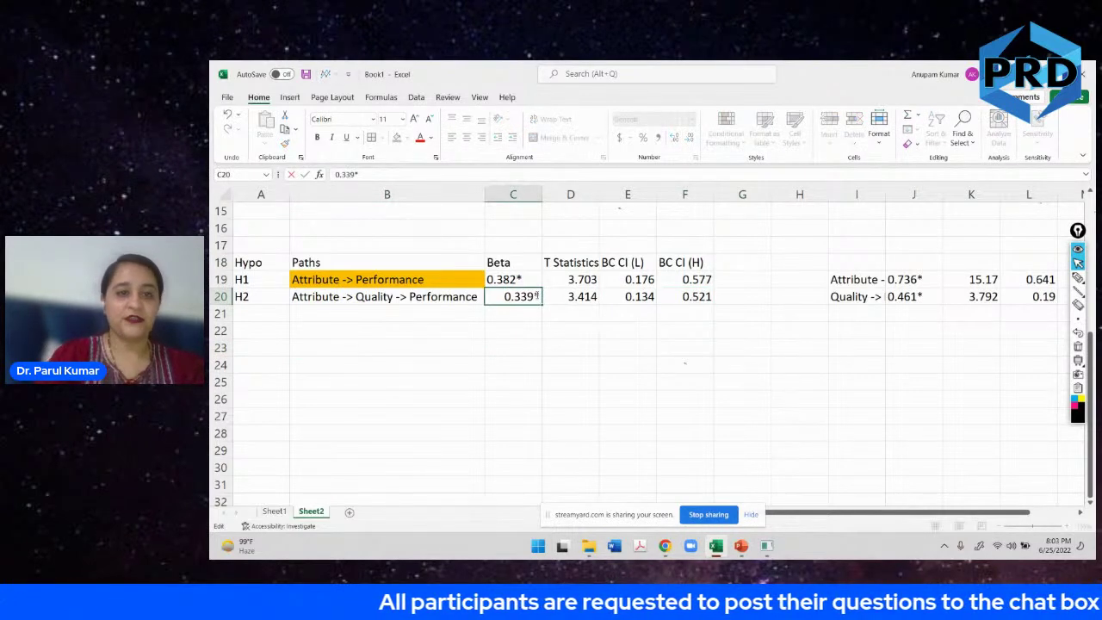
{"action": "left_click", "coordinate": [506, 330]}
{"action": "left_click", "coordinate": [446, 332]}
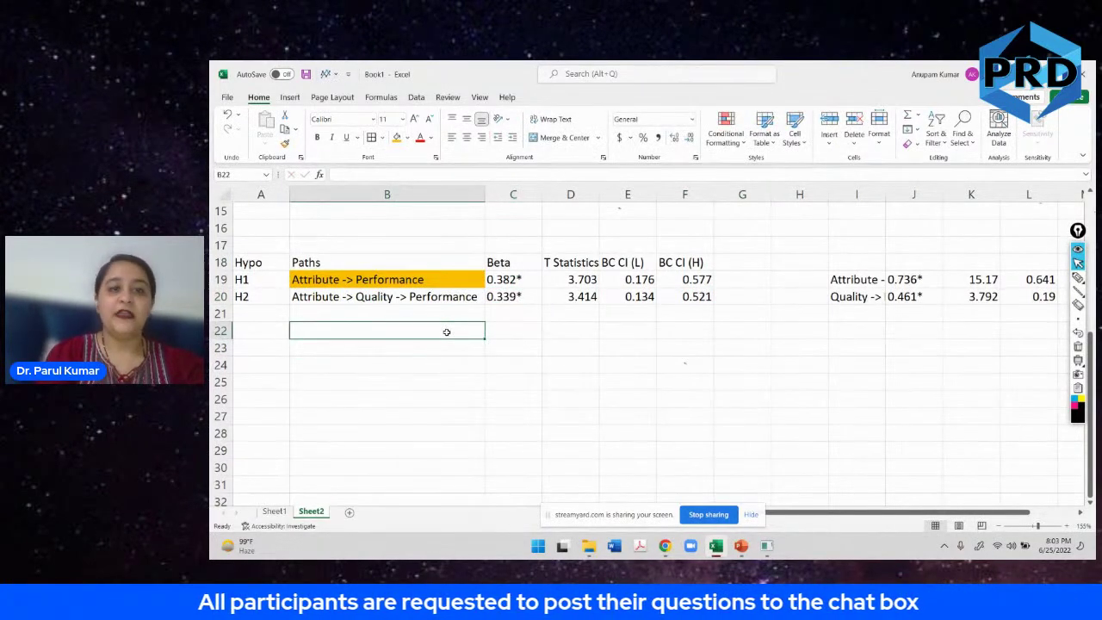
Label C23 as DE and C24 as IE below the hypothesis table.
{"action": "left_click", "coordinate": [454, 345]}
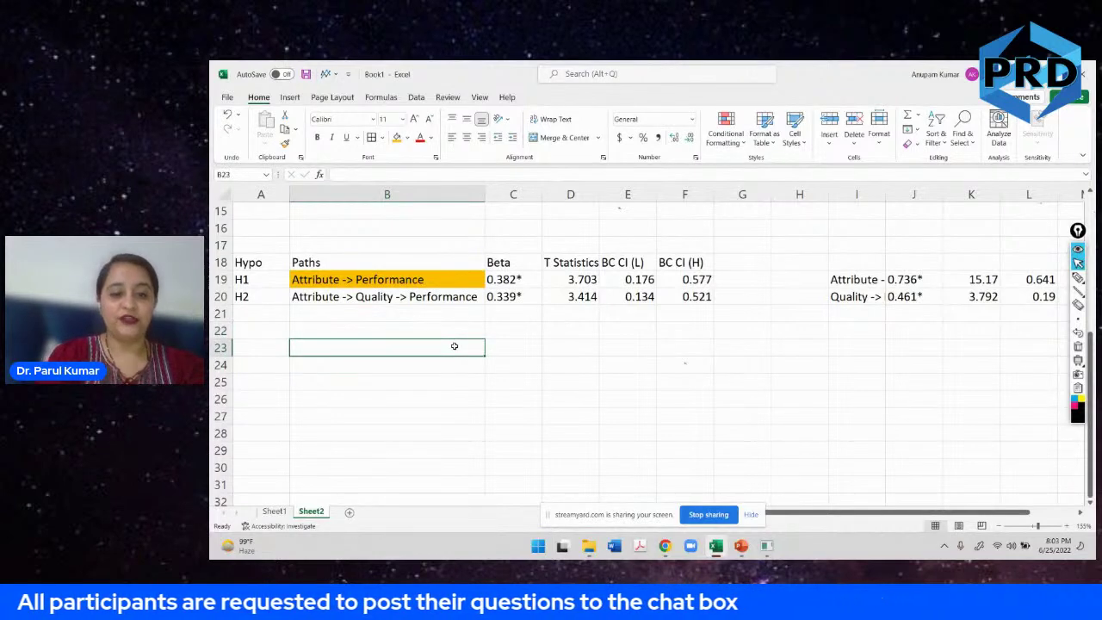
{"action": "key", "text": "Right"}
{"action": "type", "text": "DE"}
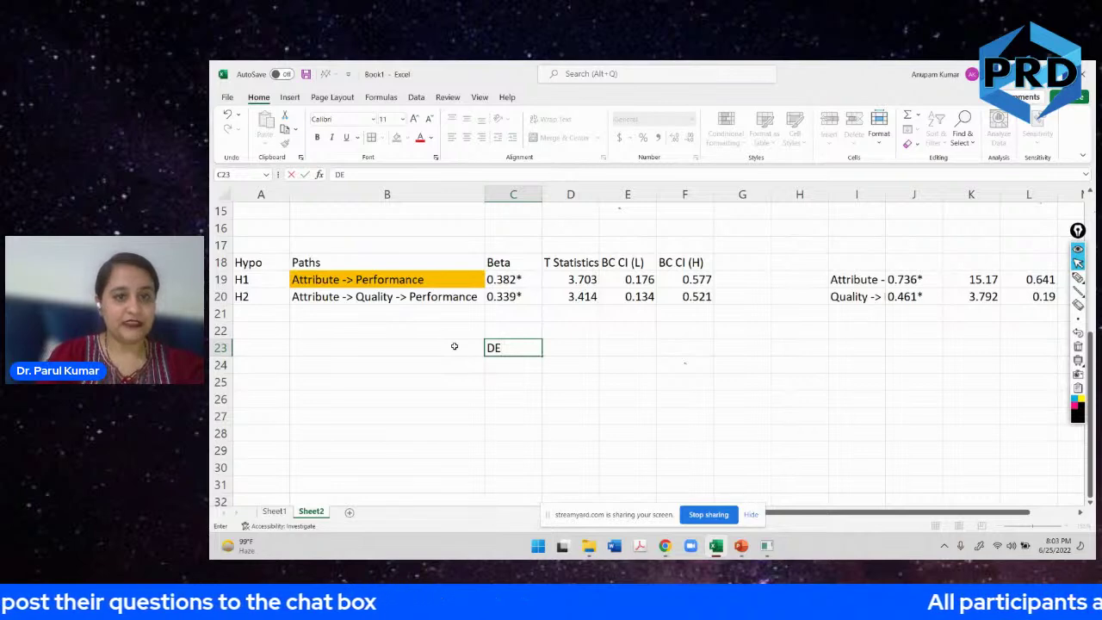
{"action": "key", "text": "Return"}
{"action": "type", "text": "IE"}
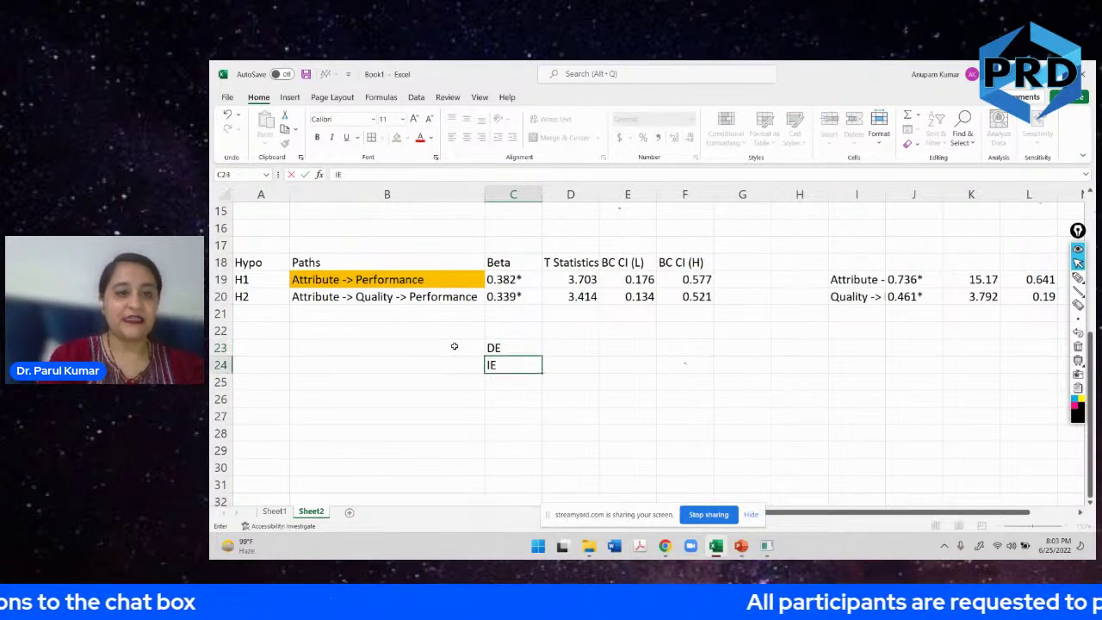
{"action": "key", "text": "Return"}
{"action": "key", "text": "Up"}
{"action": "key", "text": "Up"}
{"action": "key", "text": "Up"}
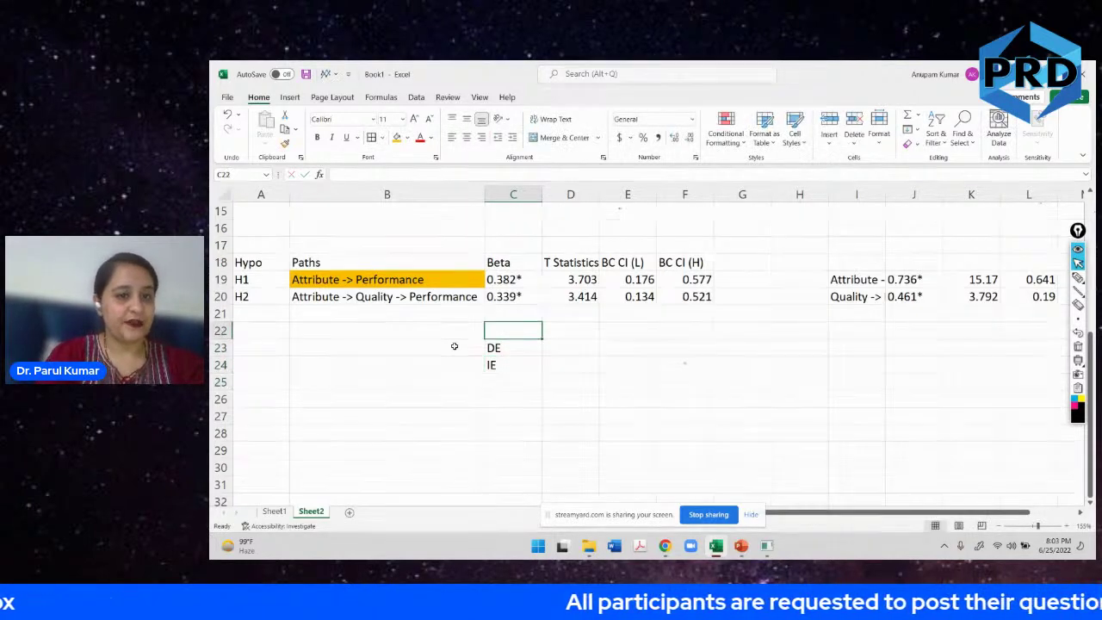
Switch to SmartPLS to view the PRD1 path model, return to Excel and enter the direct effect 0.382 in D23.
{"action": "key", "text": "Down"}
{"action": "key", "text": "Right"}
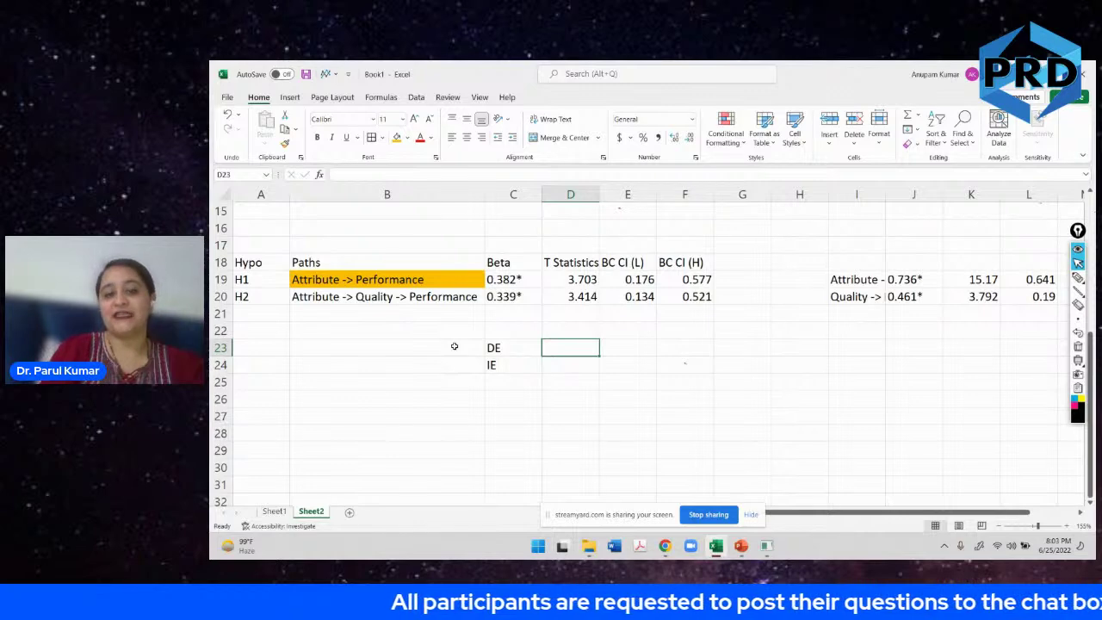
{"action": "key", "text": "alt+Tab"}
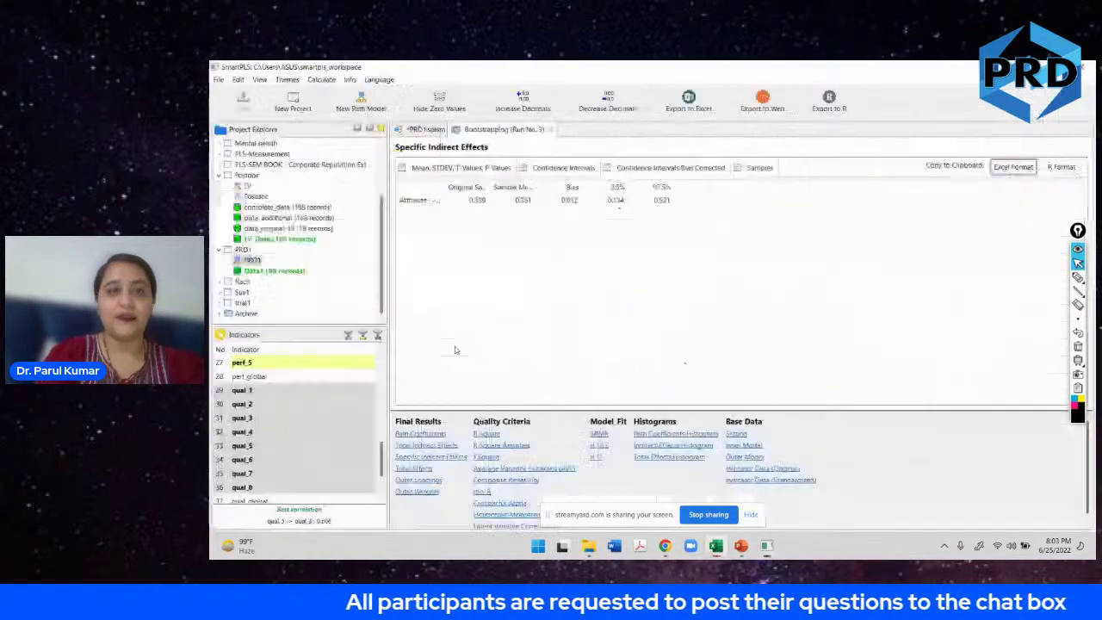
{"action": "left_click", "coordinate": [425, 129]}
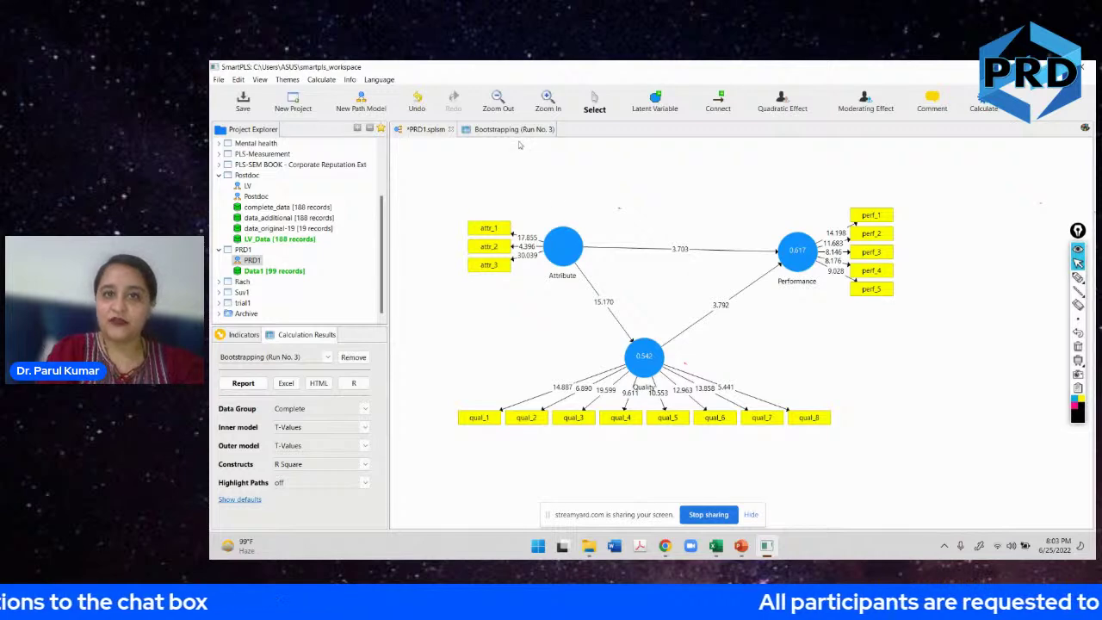
{"action": "key", "text": "alt+Tab"}
{"action": "left_click", "coordinate": [424, 282]}
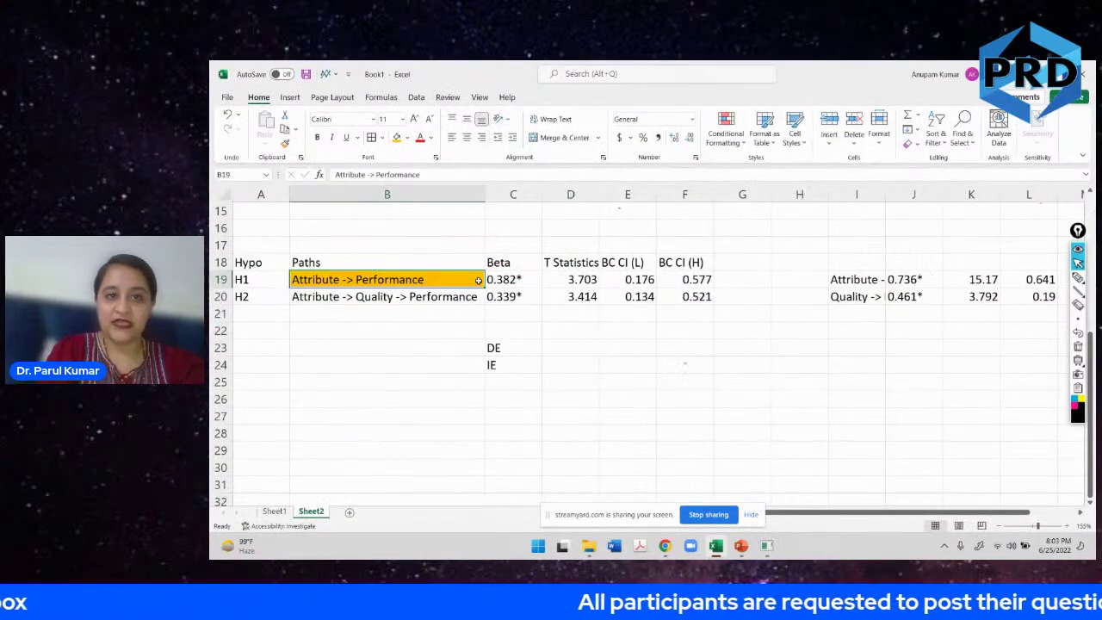
{"action": "left_click", "coordinate": [498, 281]}
{"action": "left_click", "coordinate": [569, 338]}
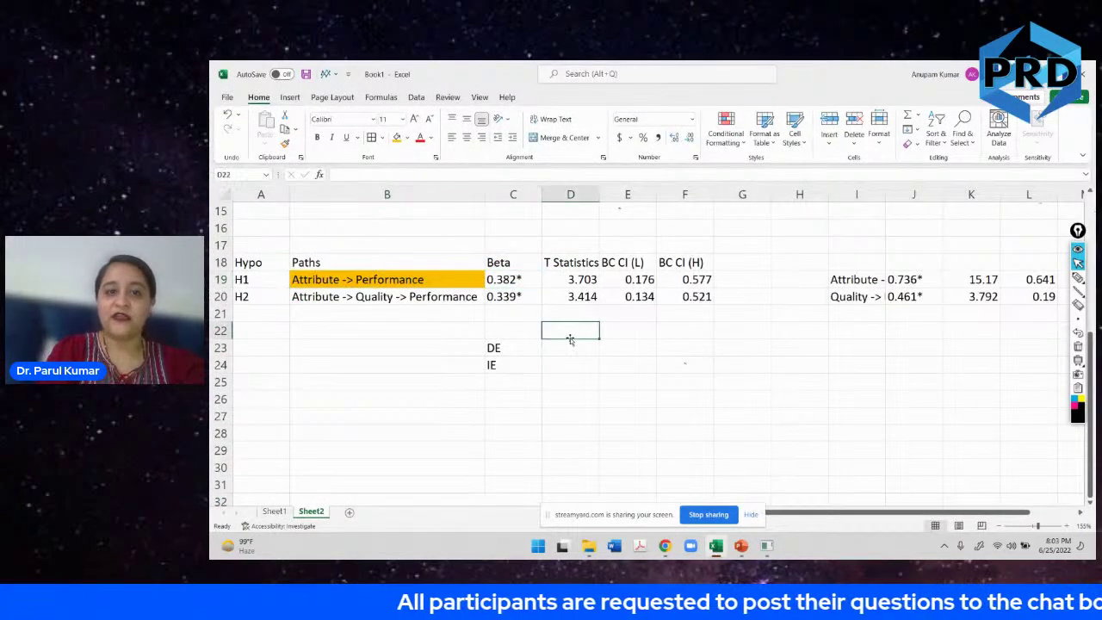
{"action": "left_click", "coordinate": [567, 345]}
{"action": "type", "text": "0.3"}
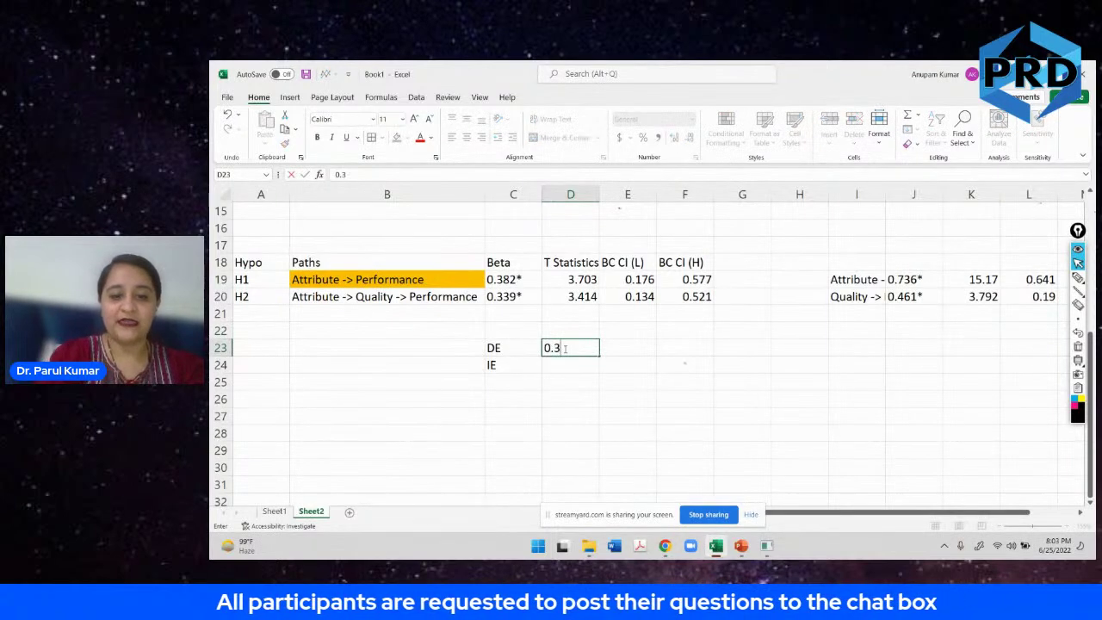
{"action": "type", "text": "82"}
{"action": "key", "text": "Return"}
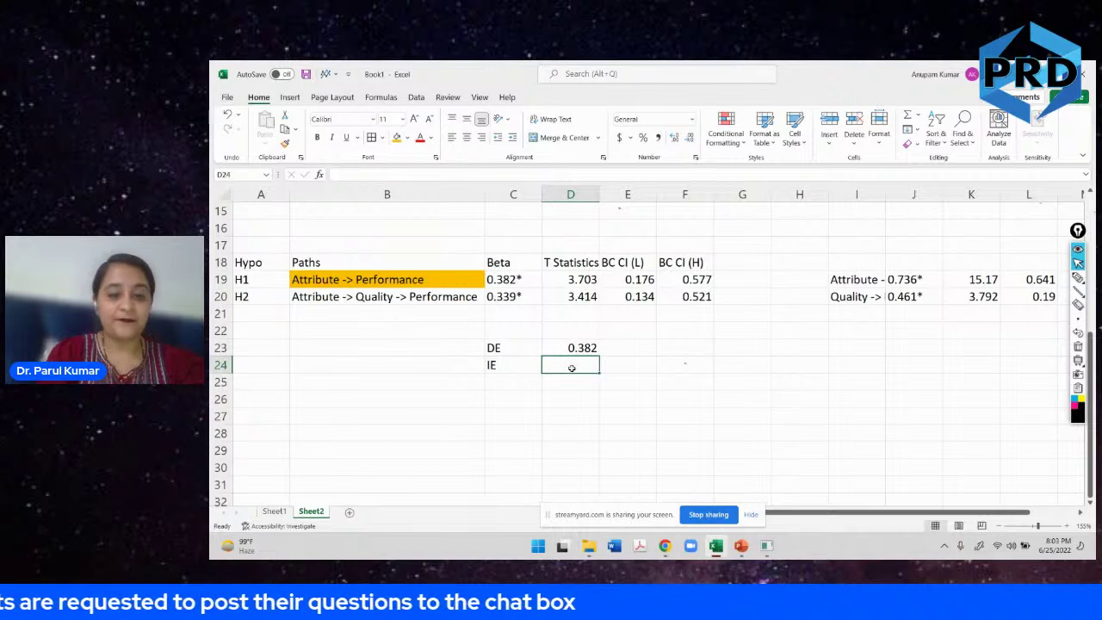
Enter b1*b2 beside IE in D24, and check the indirect path through Quality in the SmartPLS model before returning to Excel.
{"action": "type", "text": "b1"}
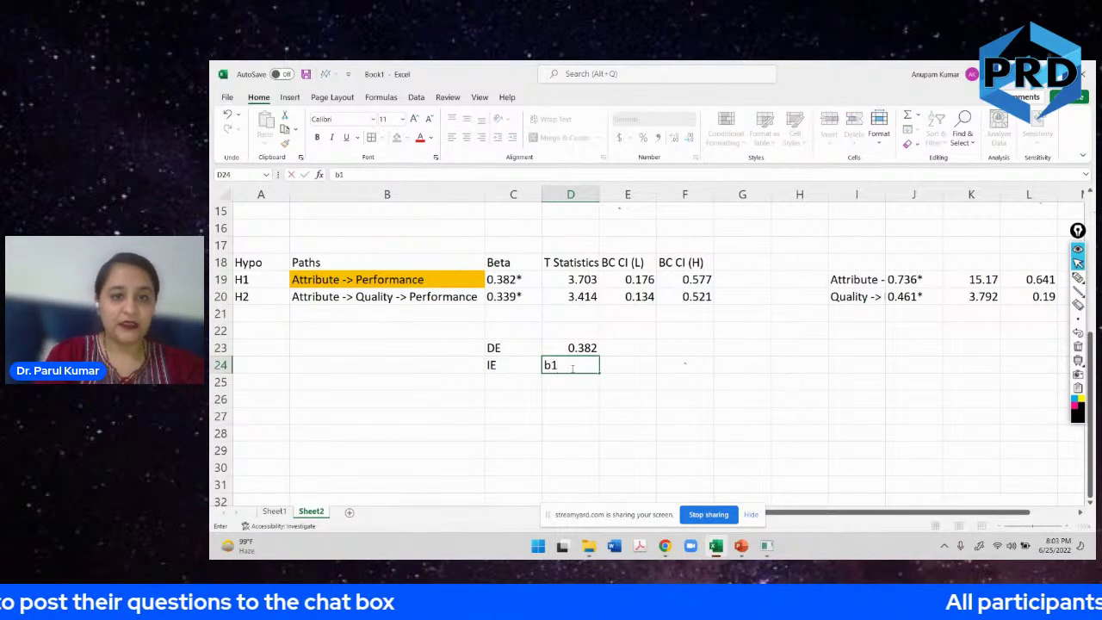
{"action": "type", "text": "*b2"}
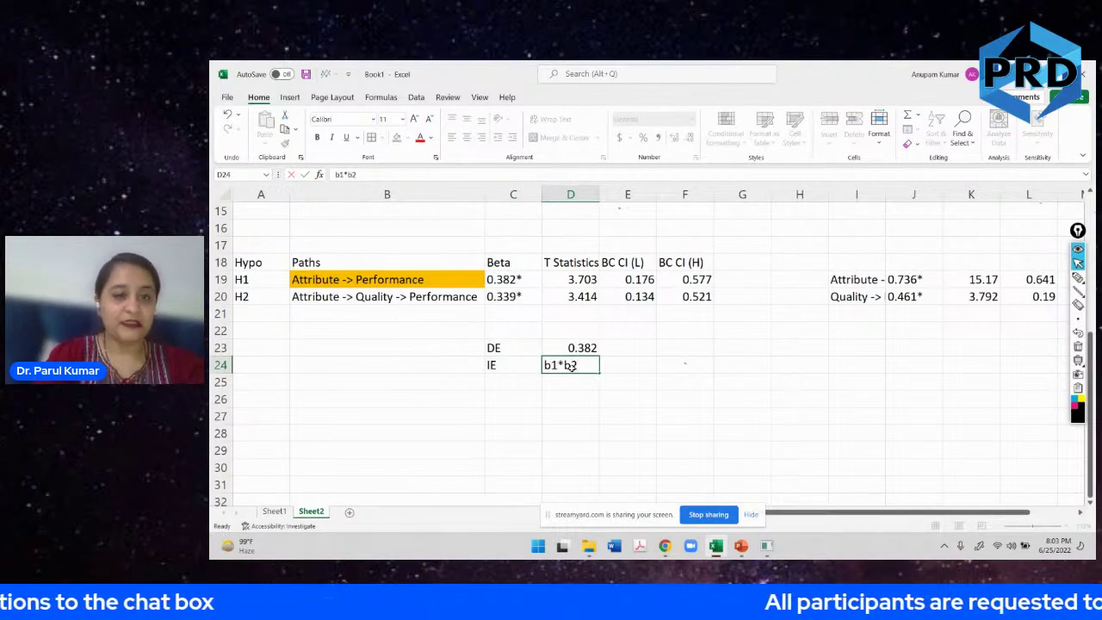
{"action": "left_click", "coordinate": [621, 370]}
{"action": "key", "text": "alt+Tab"}
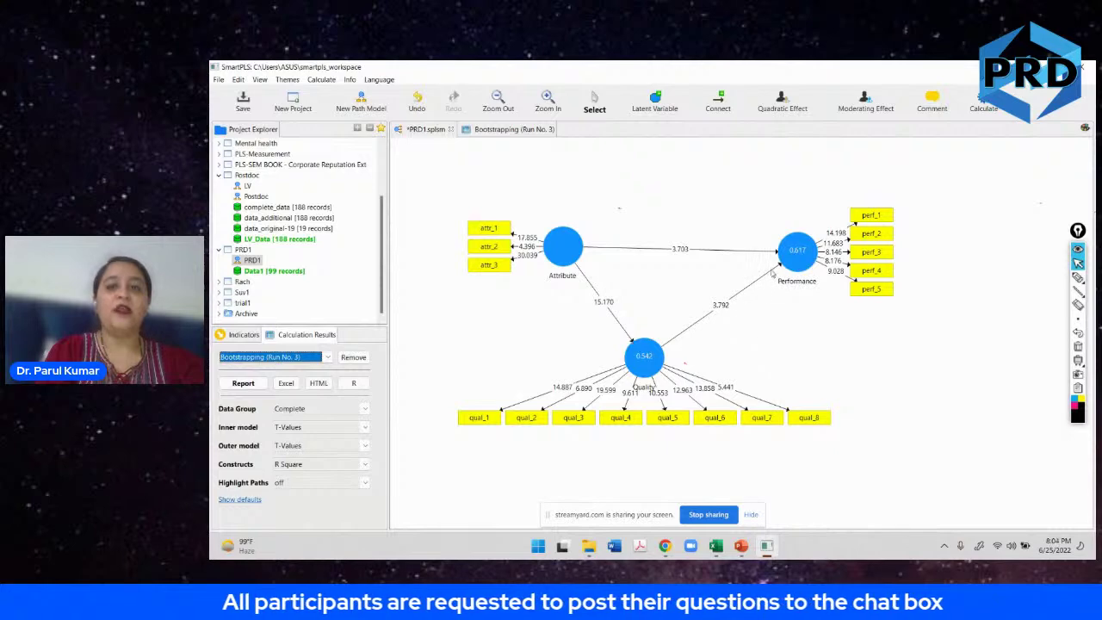
{"action": "mouse_move", "coordinate": [794, 263]}
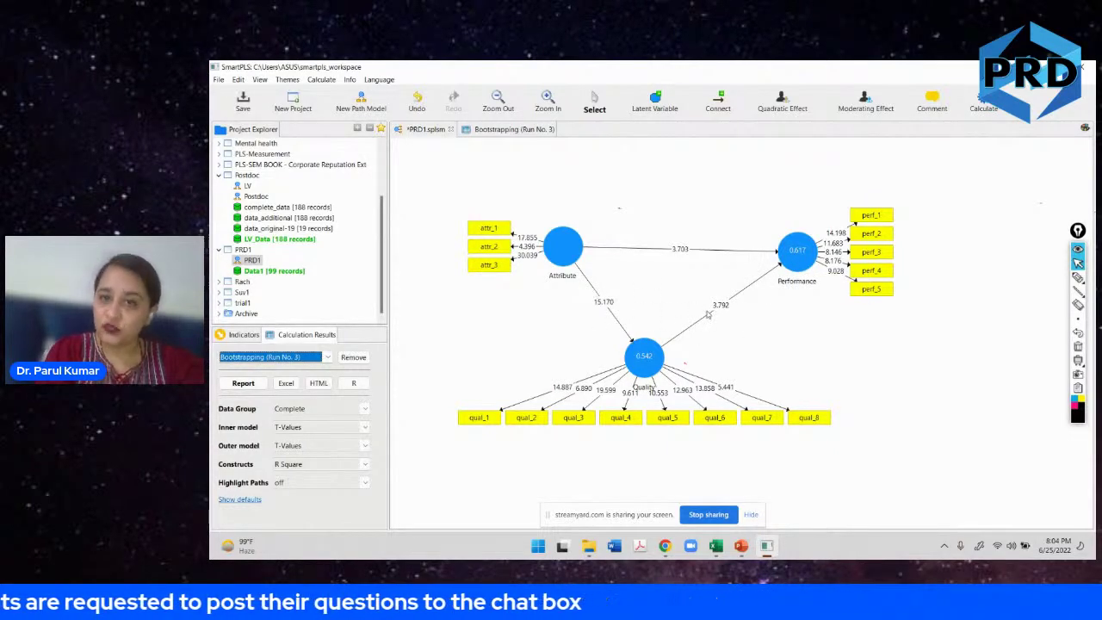
{"action": "key", "text": "alt+Tab"}
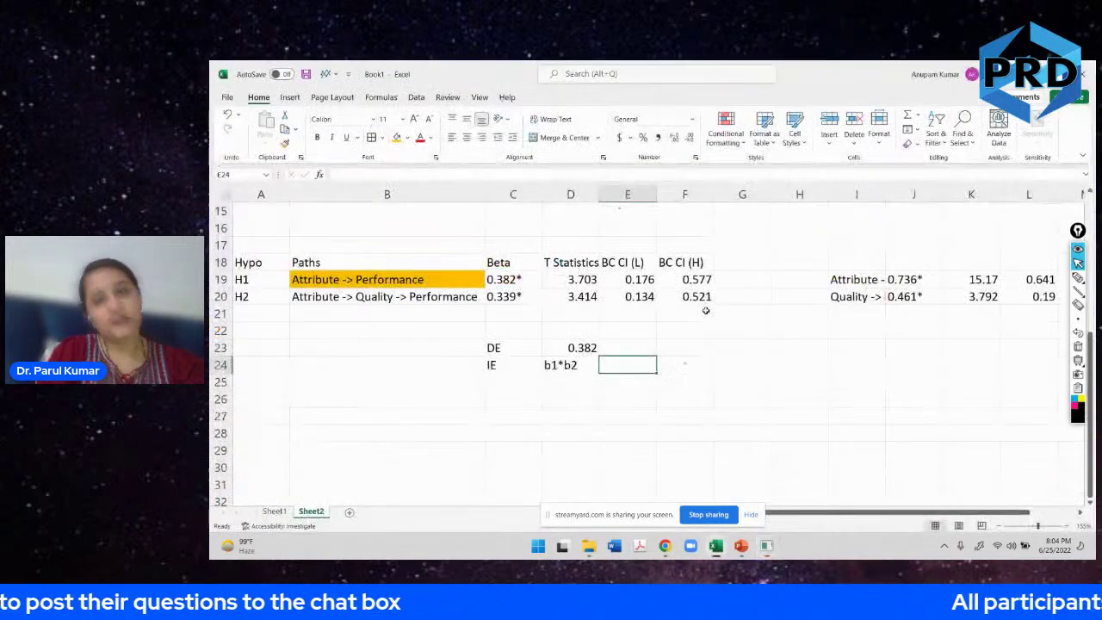
Auto-fit column I to the full path names and select the Attribute -> Quality beta in J19.
{"action": "double_click", "coordinate": [885, 200]}
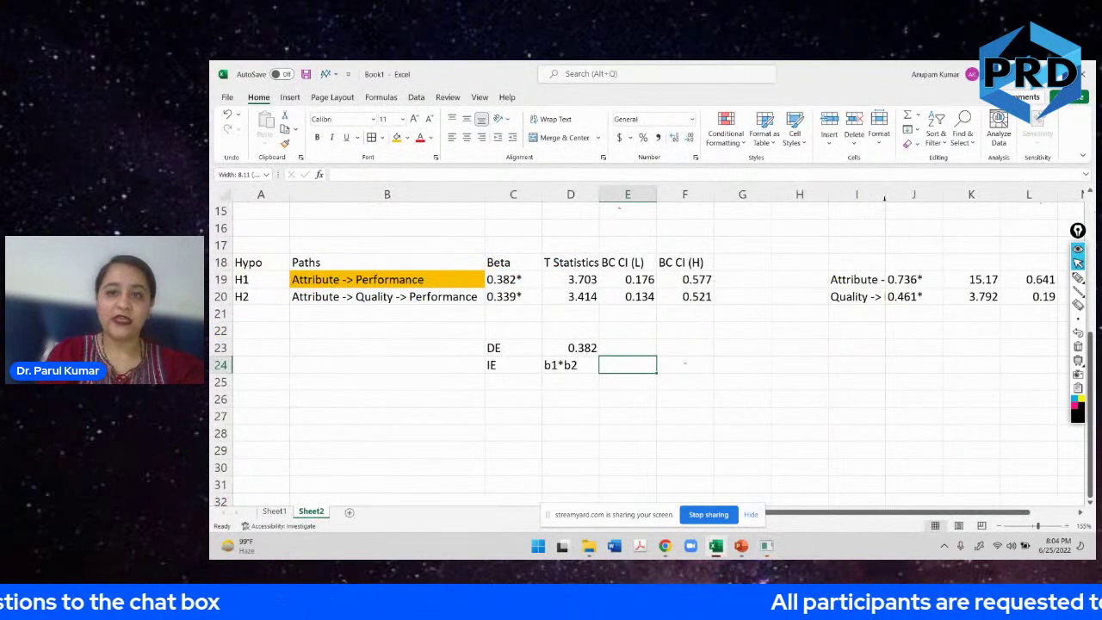
{"action": "left_click_drag", "start_coordinate": [796, 514], "coordinate": [828, 514]}
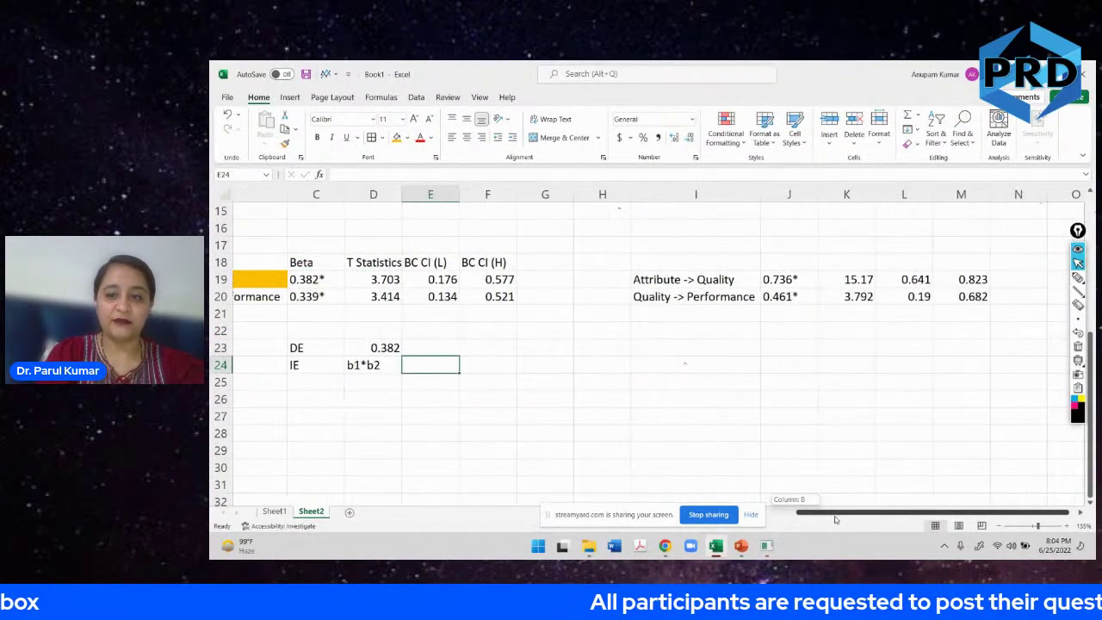
{"action": "left_click", "coordinate": [677, 277]}
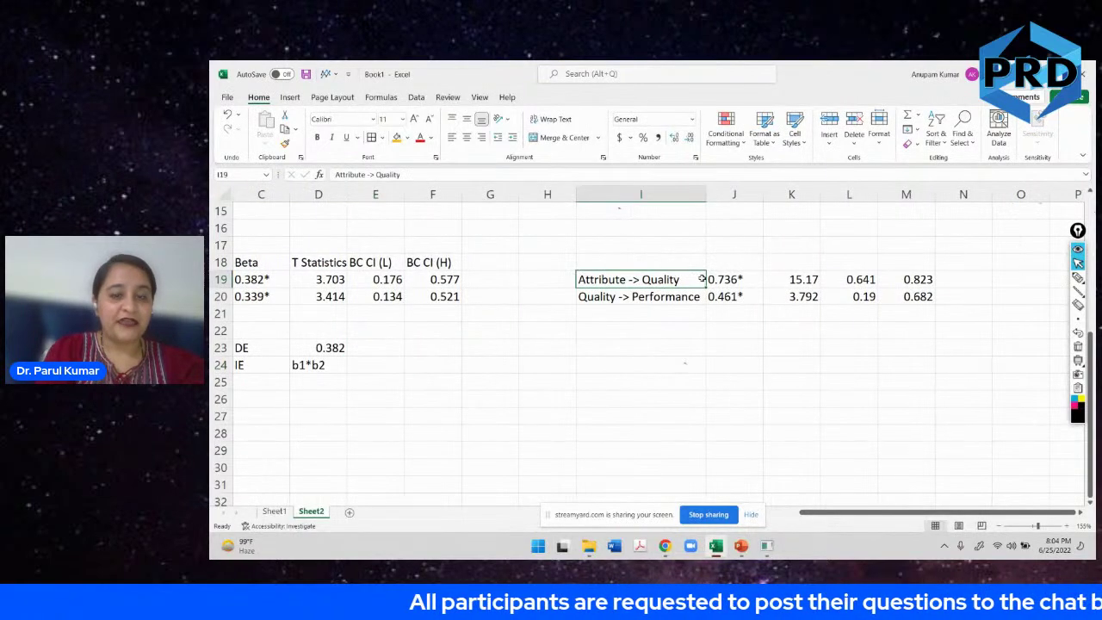
{"action": "left_click", "coordinate": [723, 279]}
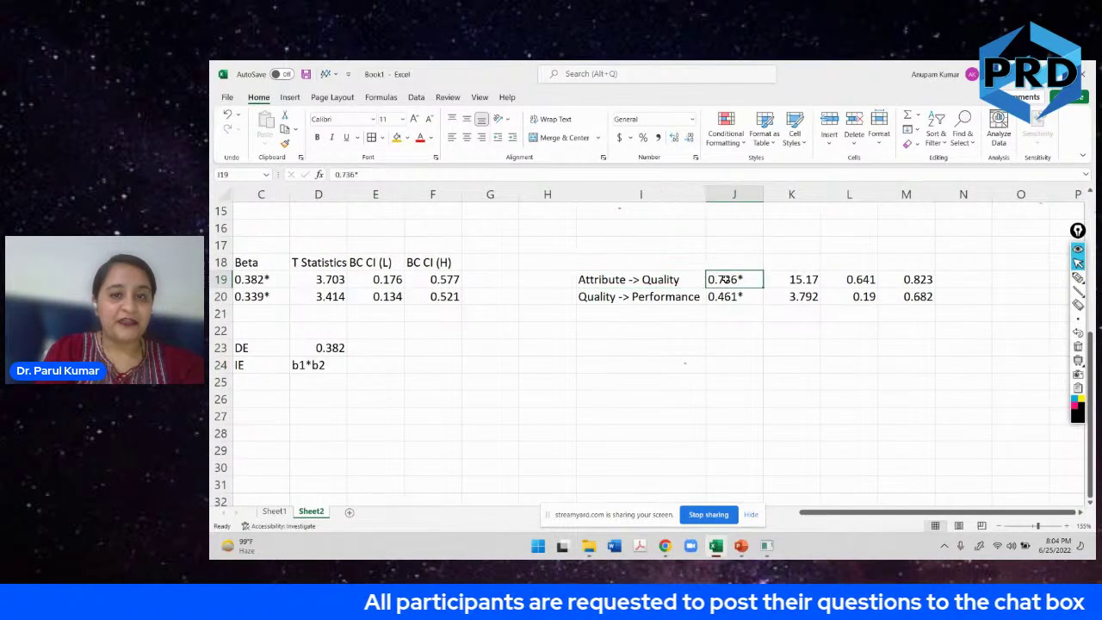
Calculate the indirect effect in E24 with the formula =0.736*0.461.
{"action": "left_click", "coordinate": [369, 365]}
{"action": "type", "text": "-"}
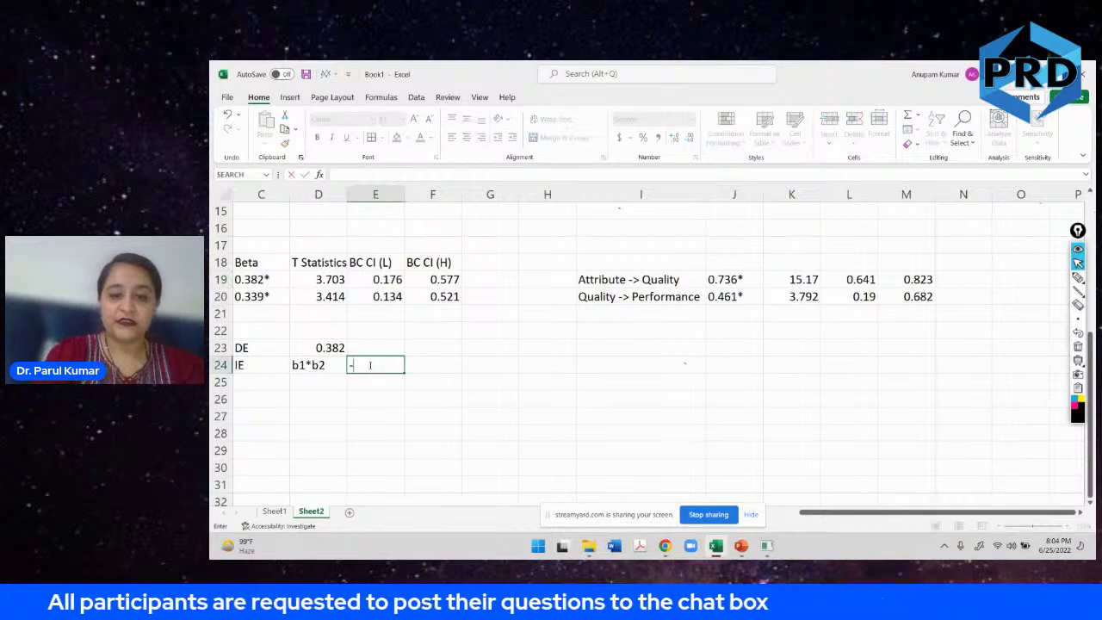
{"action": "type", "text": "0.736*"}
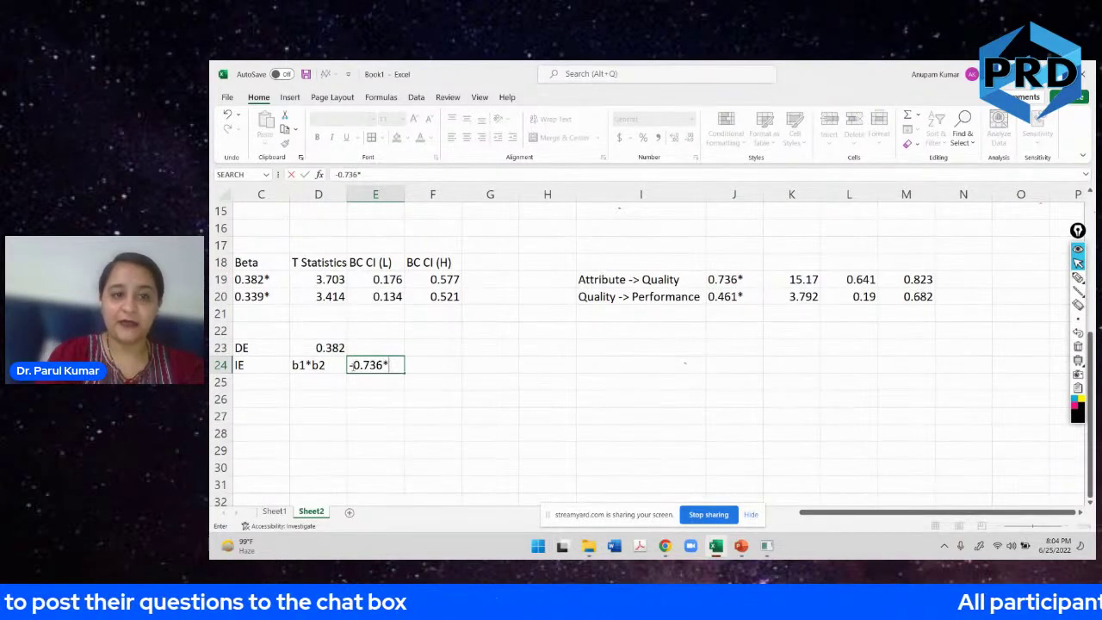
{"action": "key", "text": "Delete"}
{"action": "type", "text": "="}
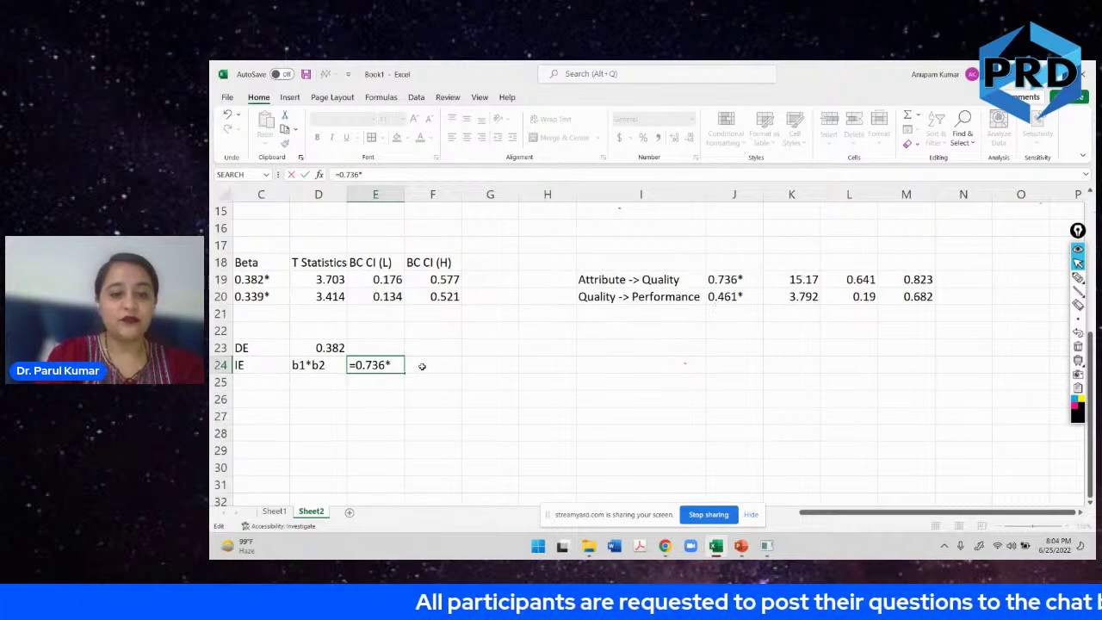
{"action": "type", "text": "461"}
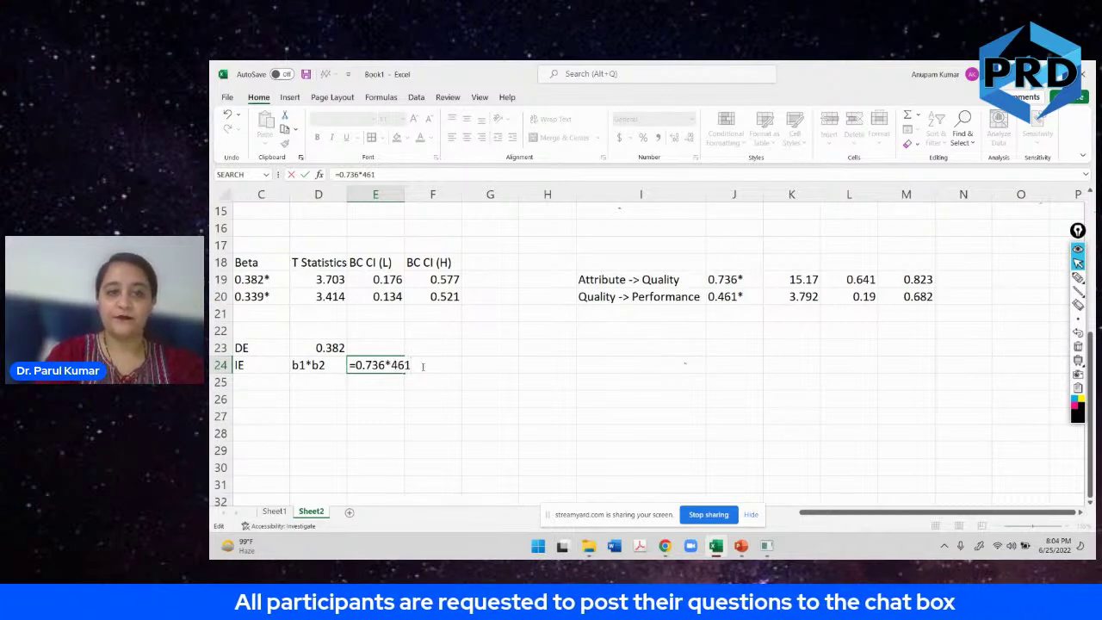
{"action": "left_click", "coordinate": [389, 365]}
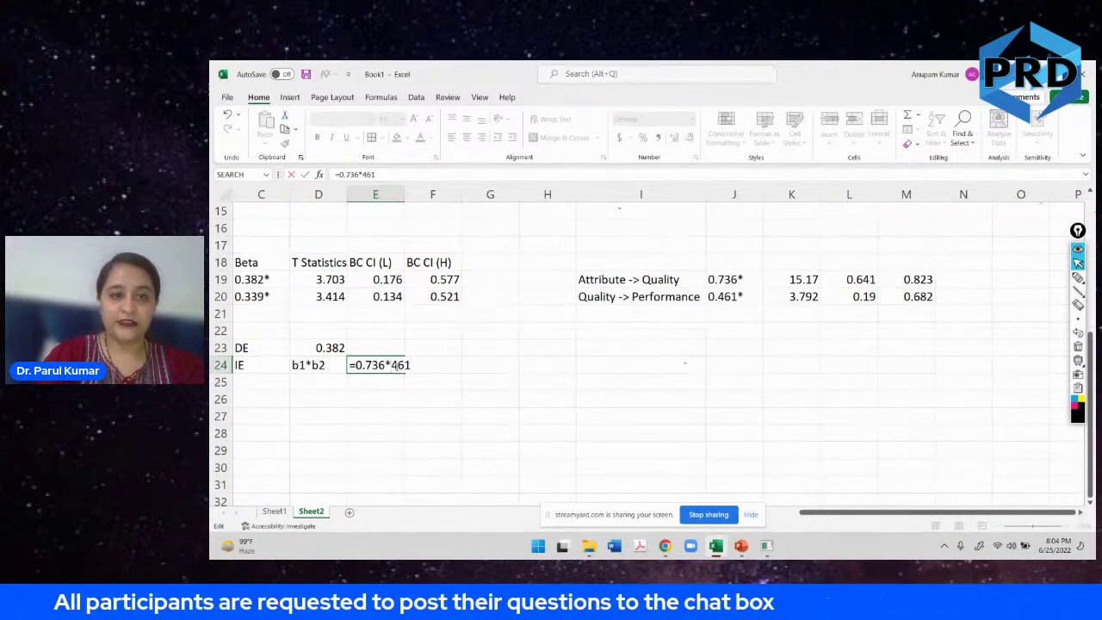
{"action": "type", "text": "0."}
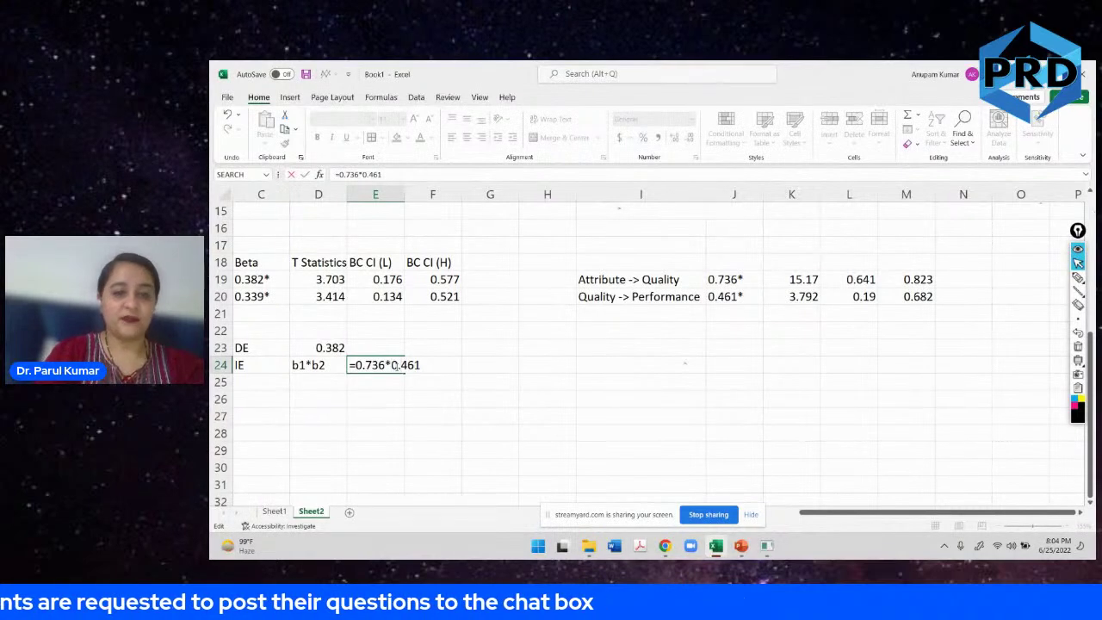
{"action": "key", "text": "Return"}
{"action": "left_click", "coordinate": [389, 365]}
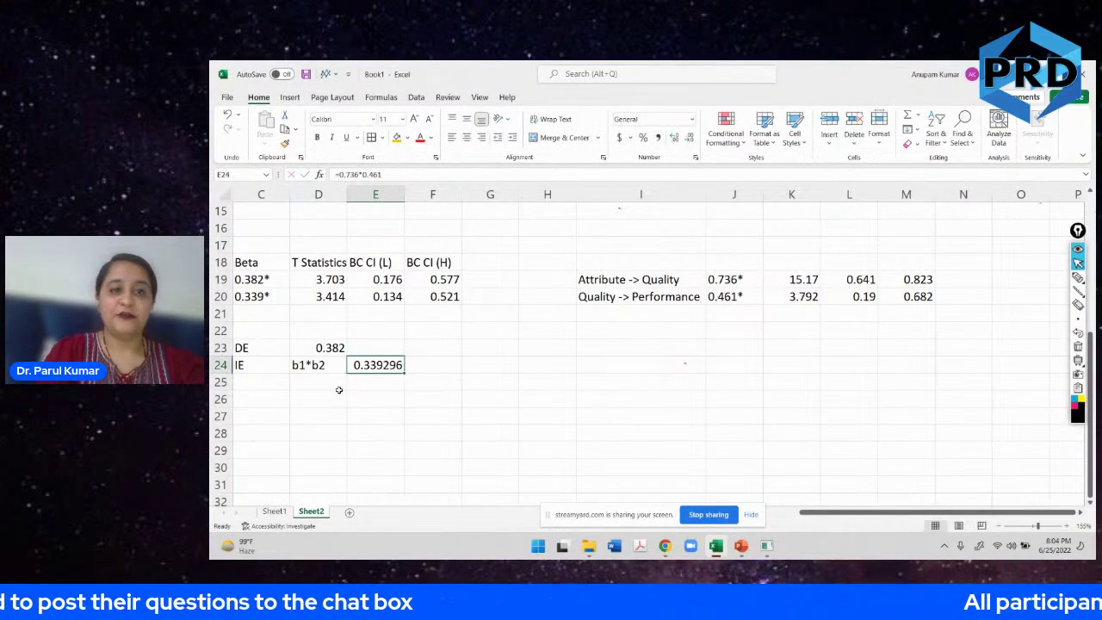
Highlight the H2 beta in C20 and the calculated indirect effect in E24 with the orange fill.
{"action": "scroll", "coordinate": [339, 390], "scroll_direction": "left", "scroll_amount": 5}
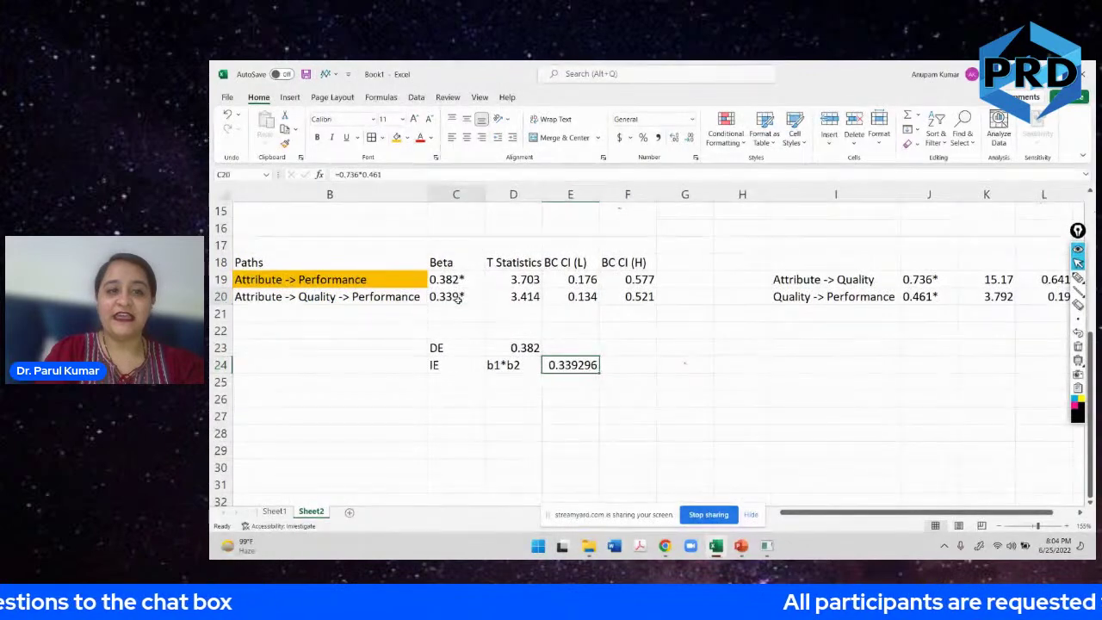
{"action": "left_click", "coordinate": [456, 296]}
{"action": "left_click", "coordinate": [556, 366], "text": "ctrl"}
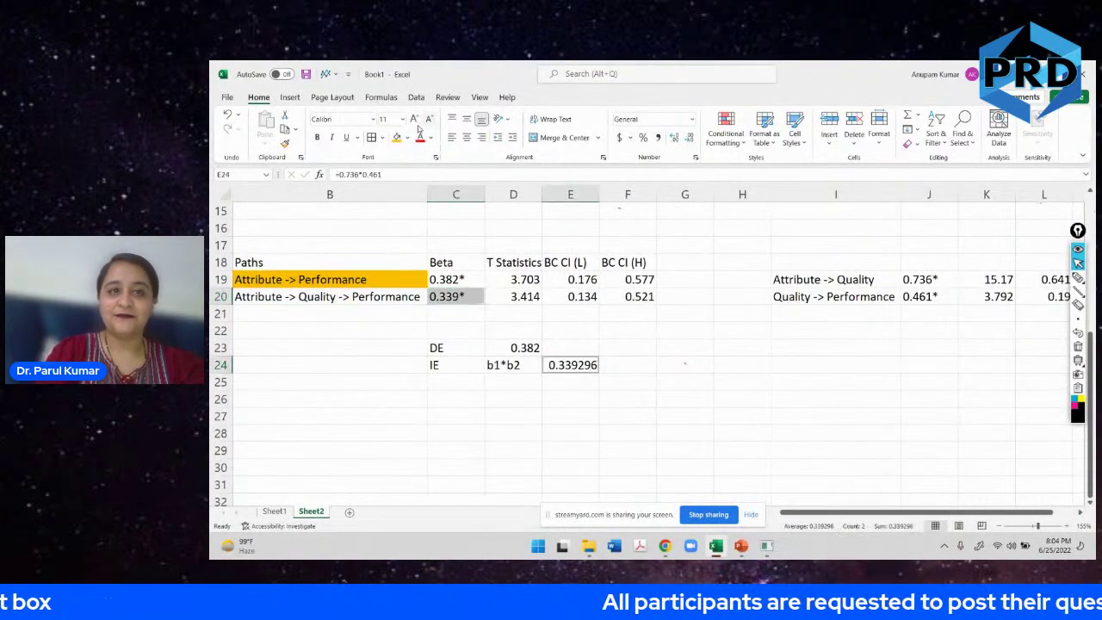
{"action": "left_click", "coordinate": [395, 140]}
{"action": "left_click", "coordinate": [620, 347]}
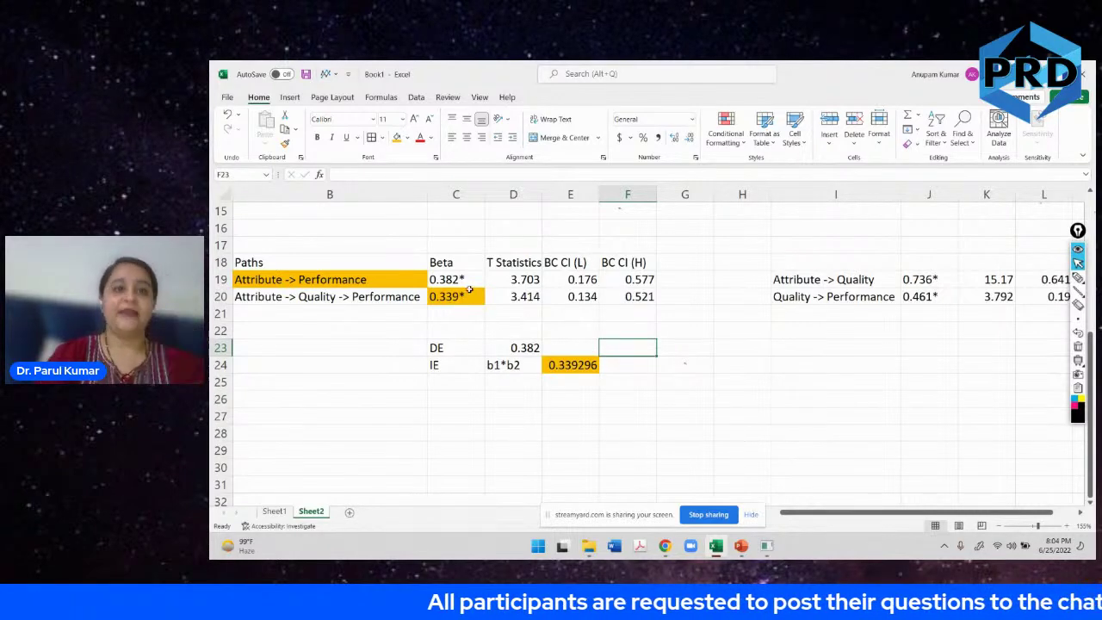
{"action": "left_click", "coordinate": [461, 281]}
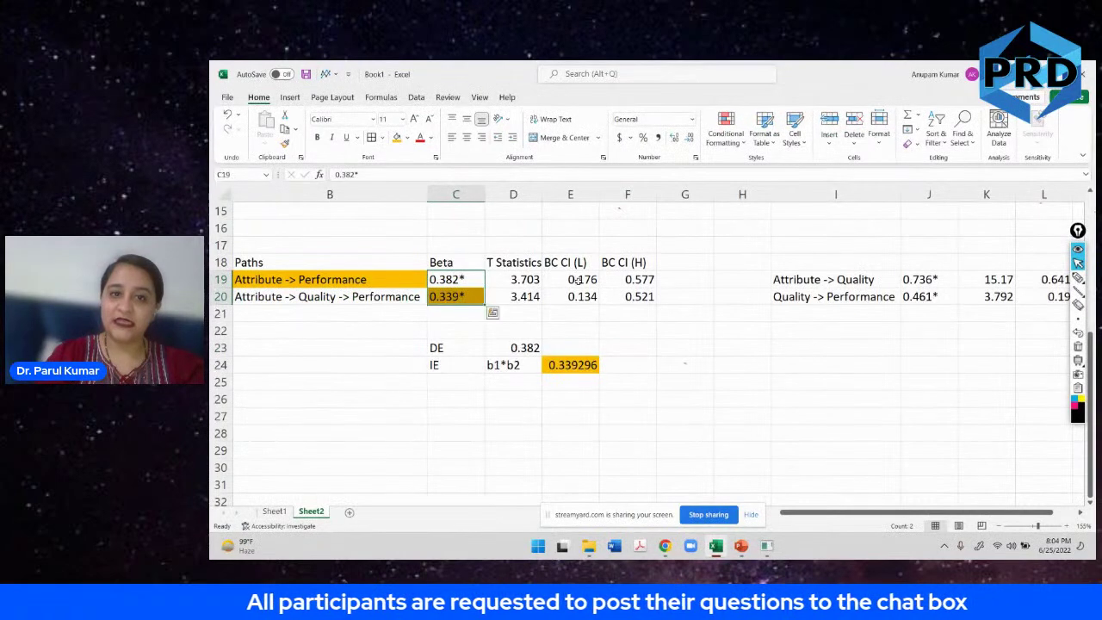
{"action": "left_click", "coordinate": [684, 279]}
{"action": "left_click", "coordinate": [554, 347]}
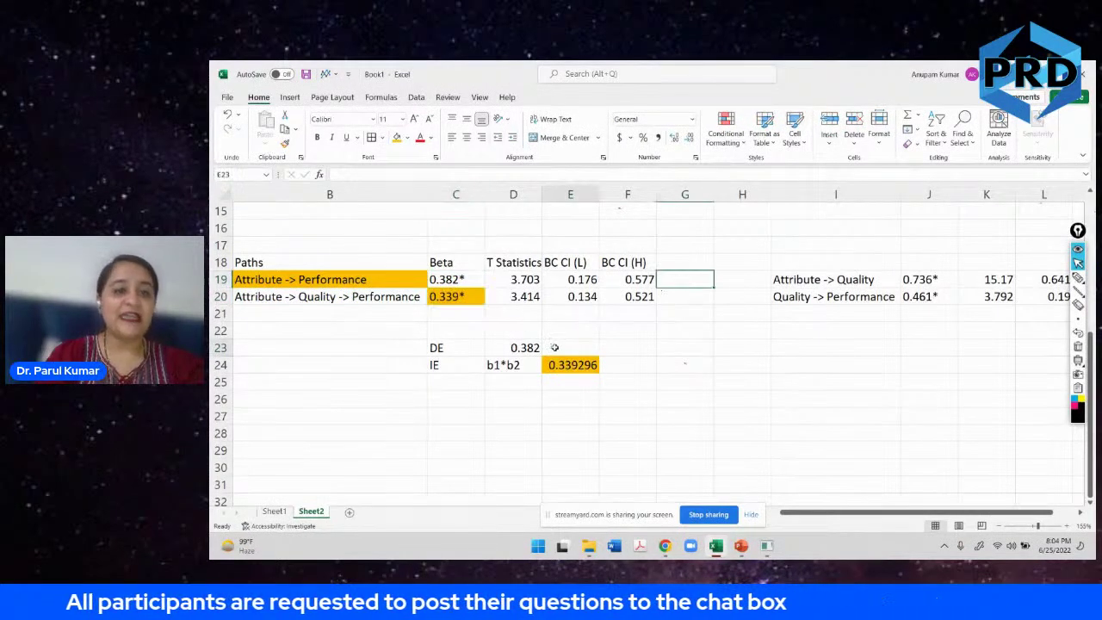
Record the significance conclusions below the hypothesis table: "DE is sig" in B22 and "IE is also sig" in B23.
{"action": "left_click", "coordinate": [349, 328]}
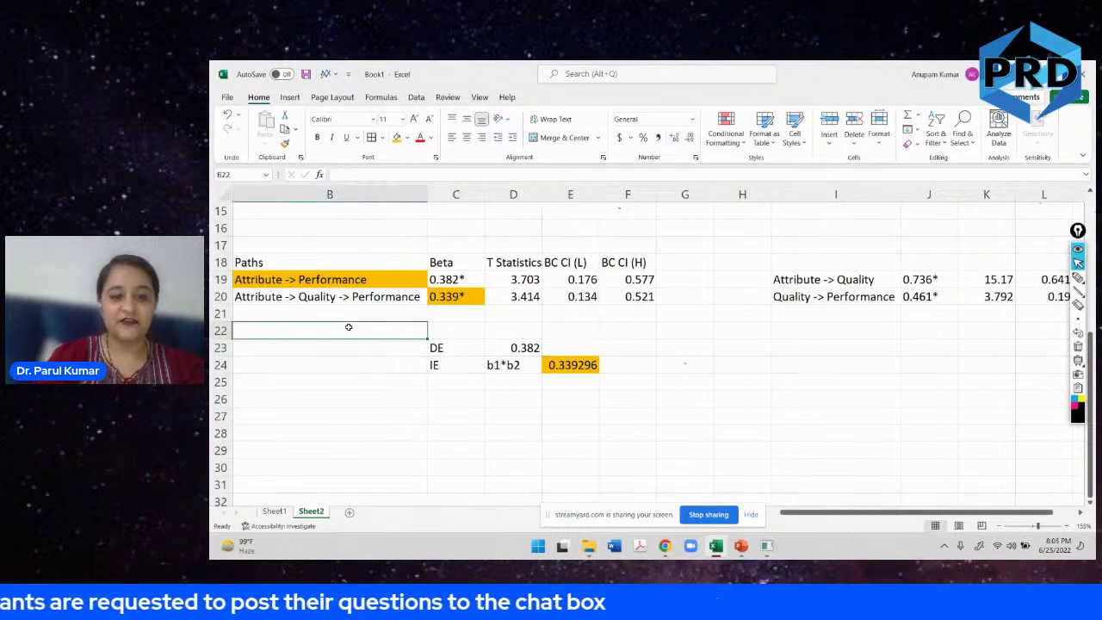
{"action": "type", "text": "DE is si"}
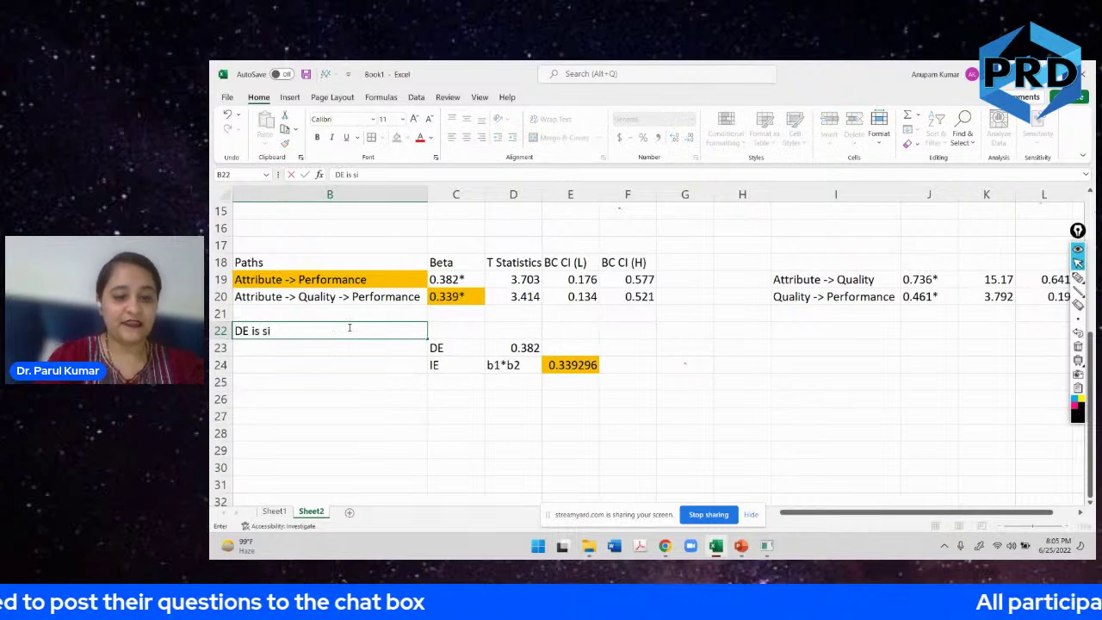
{"action": "type", "text": "g"}
{"action": "key", "text": "Return"}
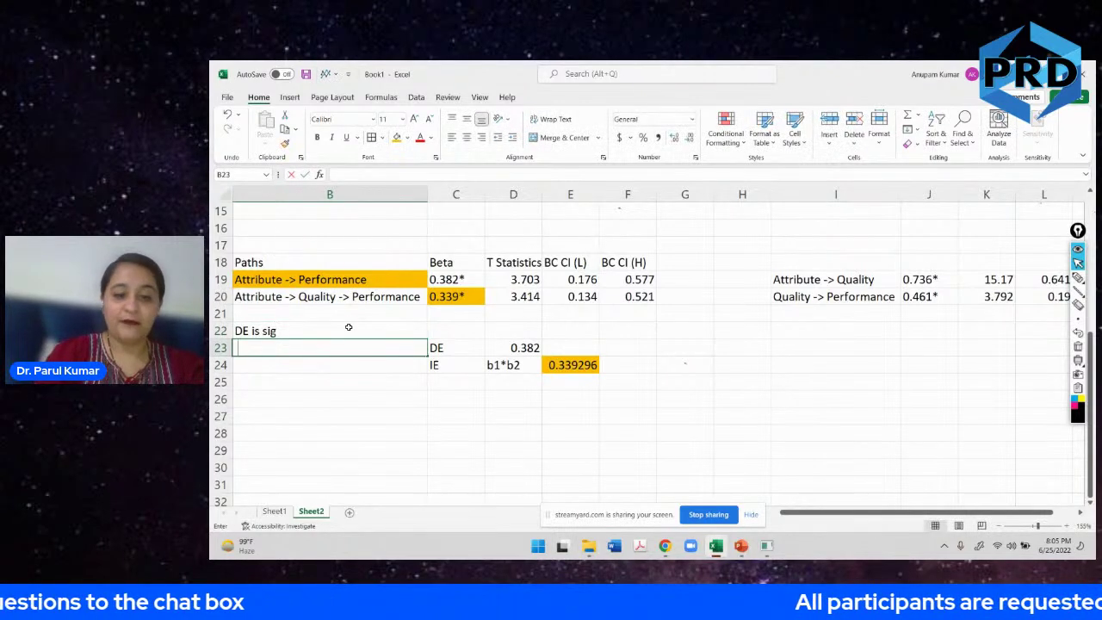
{"action": "type", "text": "IE is al"}
{"action": "type", "text": "so sig"}
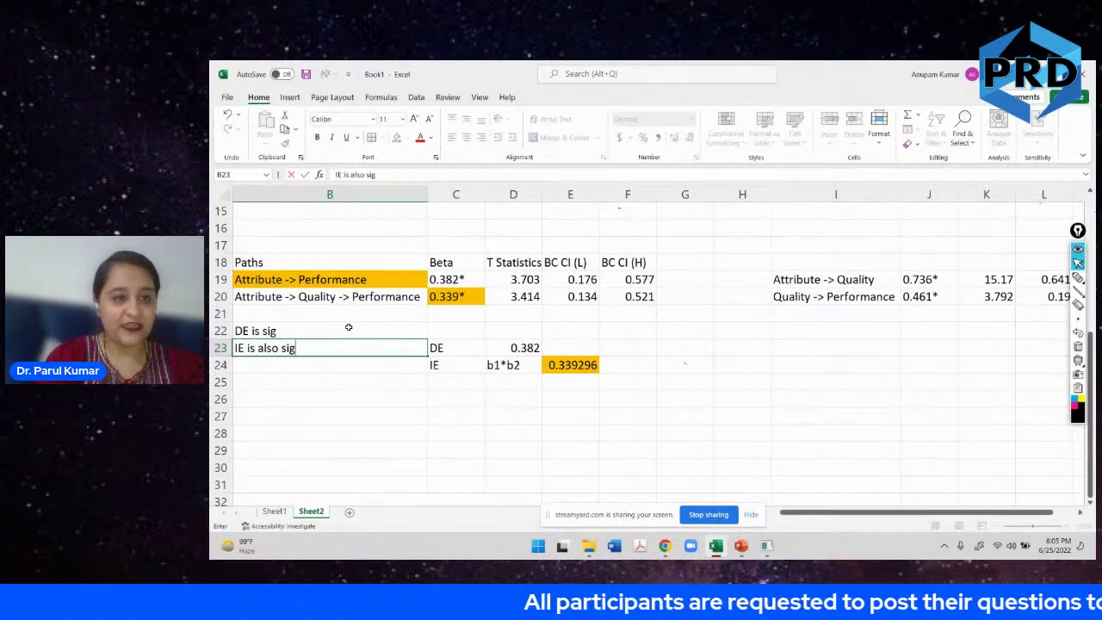
{"action": "key", "text": "Return"}
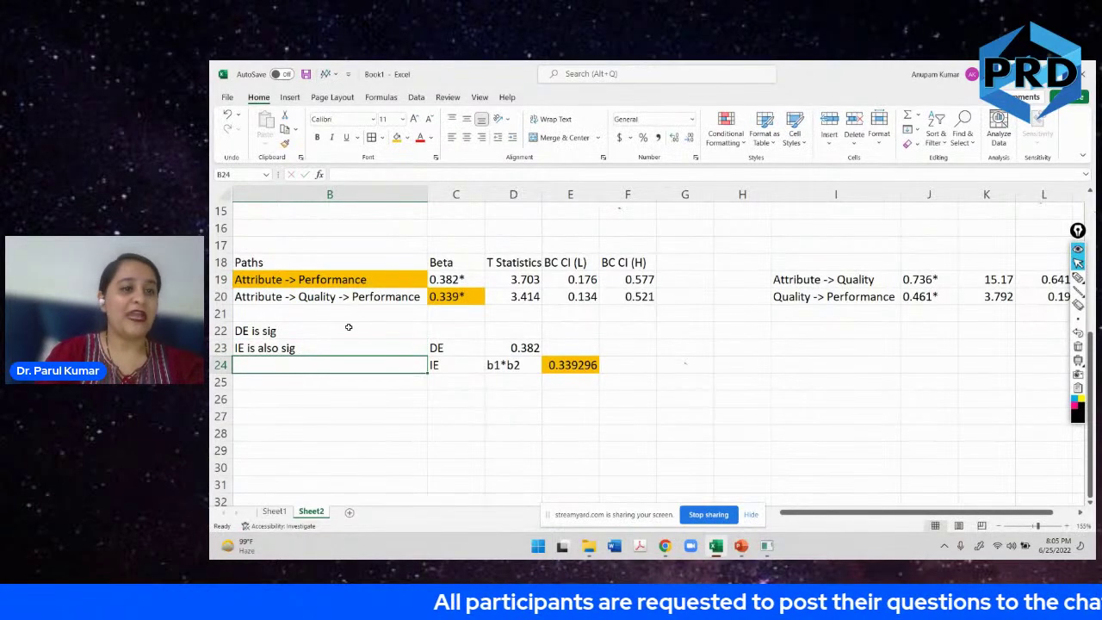
Enter "Partial mediation" in B24 as the conclusion and highlight the cell with the orange fill.
{"action": "scroll", "coordinate": [349, 327], "scroll_direction": "left", "scroll_amount": 2}
{"action": "type", "text": "Pa"}
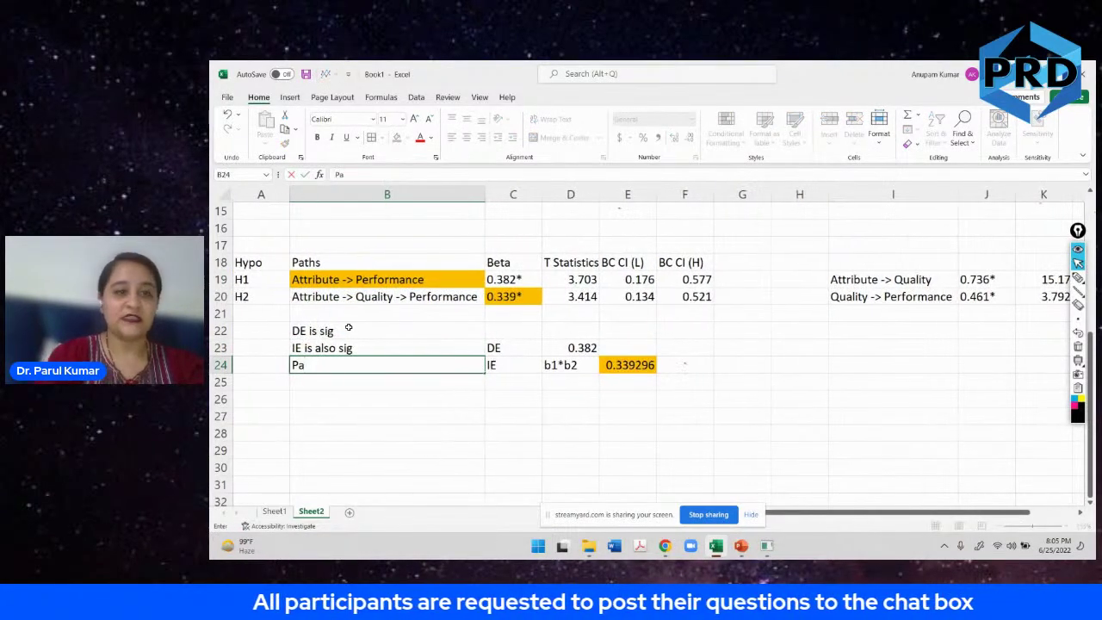
{"action": "type", "text": "ryial"}
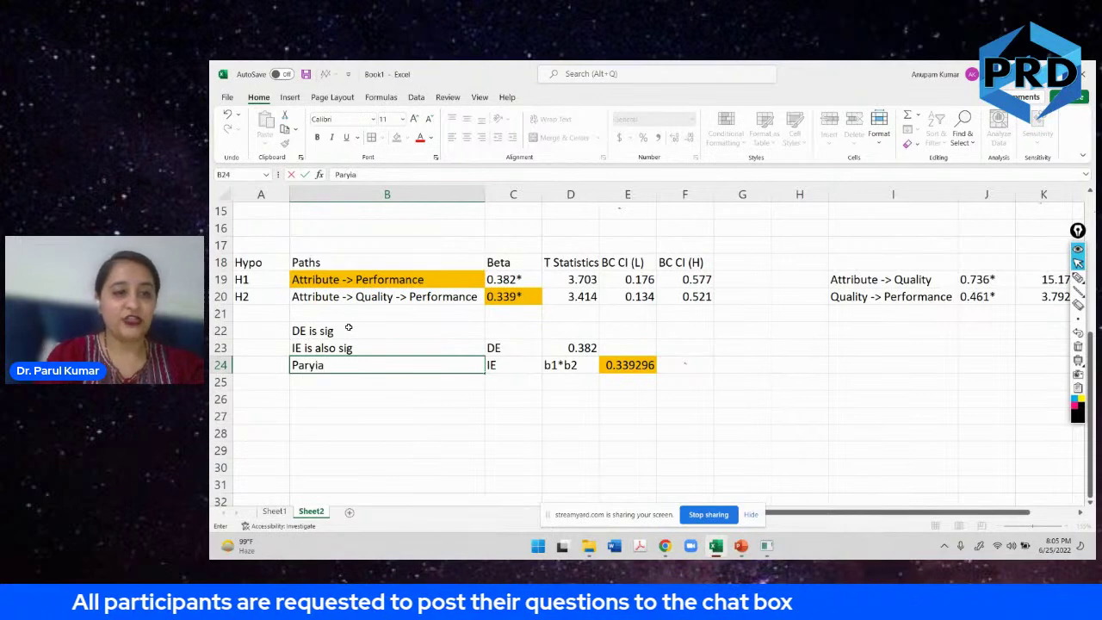
{"action": "key", "text": "BackSpace"}
{"action": "type", "text": "tial"}
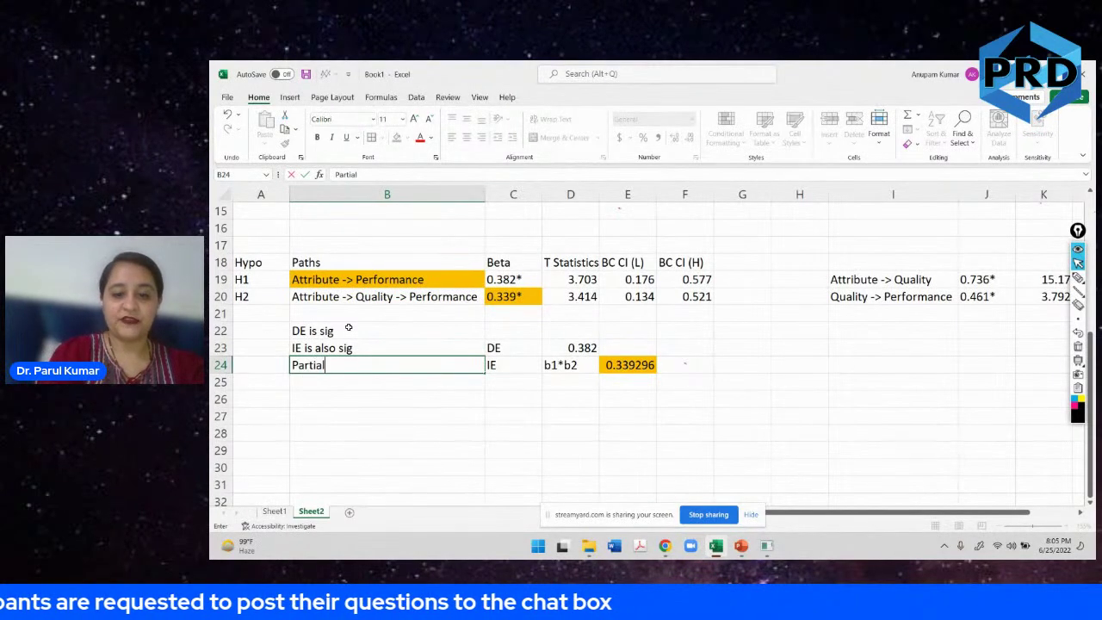
{"action": "type", "text": " mediation"}
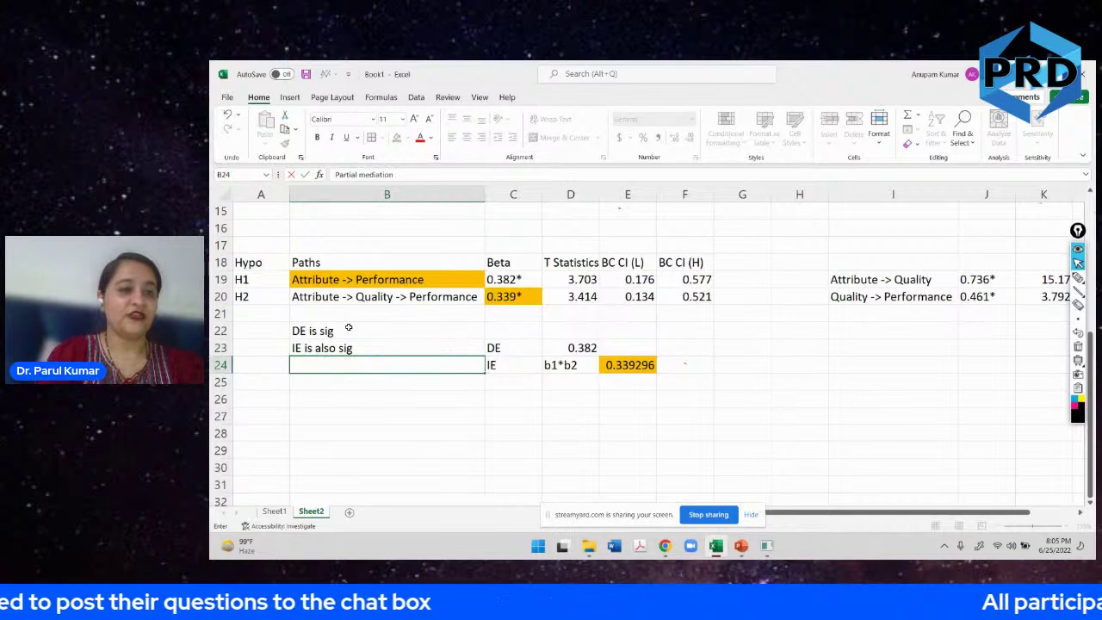
{"action": "key", "text": "Return"}
{"action": "key", "text": "Up"}
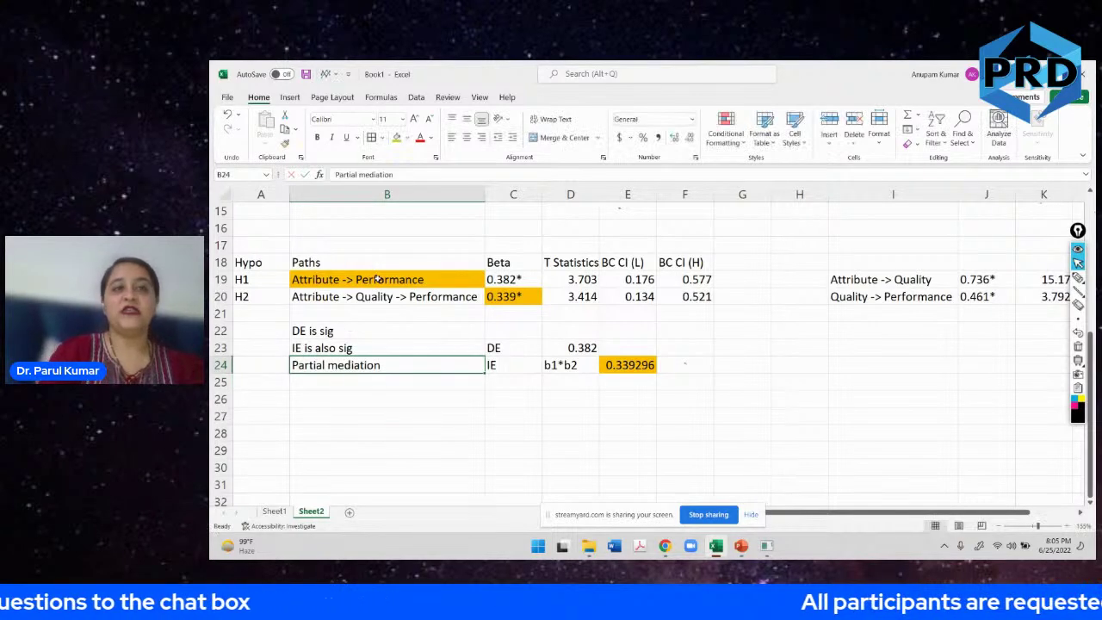
{"action": "left_click", "coordinate": [397, 139]}
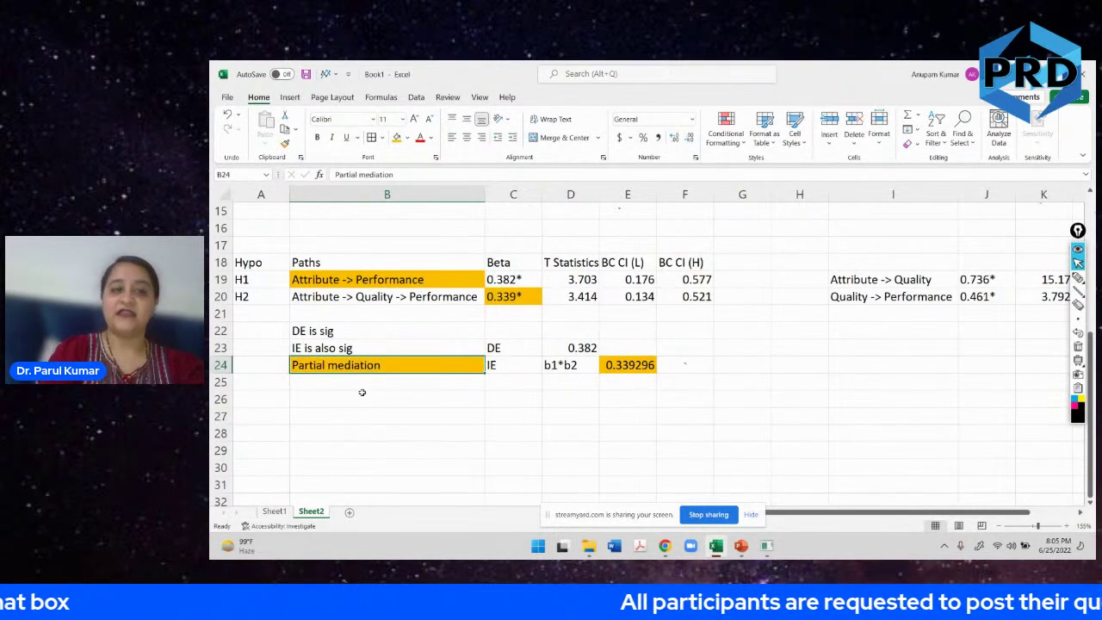
Extend the conclusion in B24 to read "Complementary Partial mediation".
{"action": "double_click", "coordinate": [293, 364]}
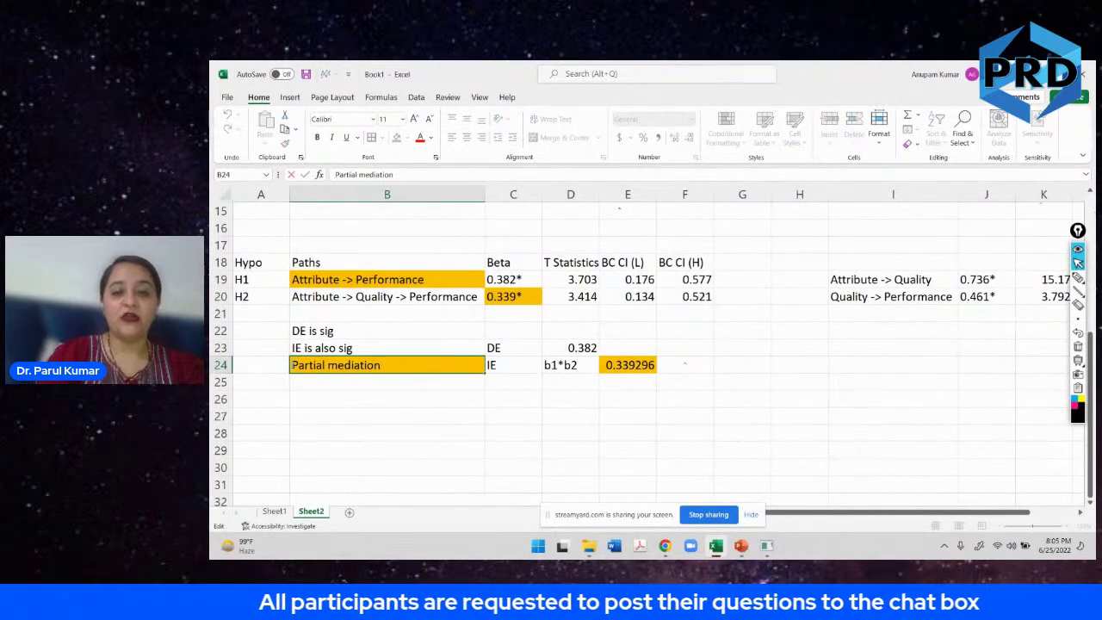
{"action": "type", "text": "Complementary"}
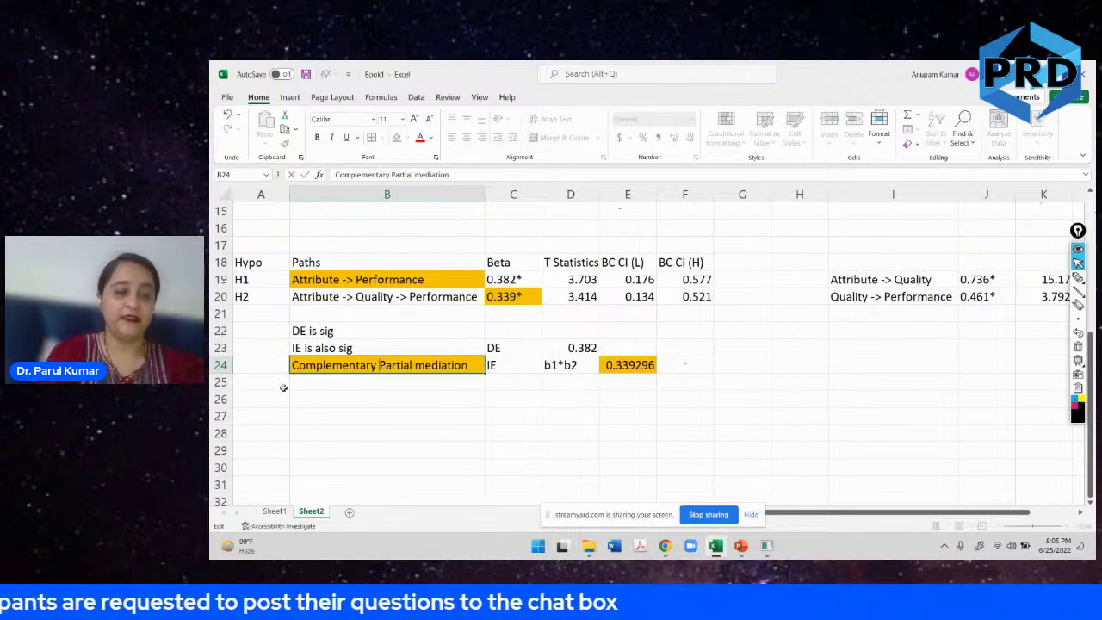
{"action": "key", "text": "Return"}
{"action": "left_click", "coordinate": [352, 365]}
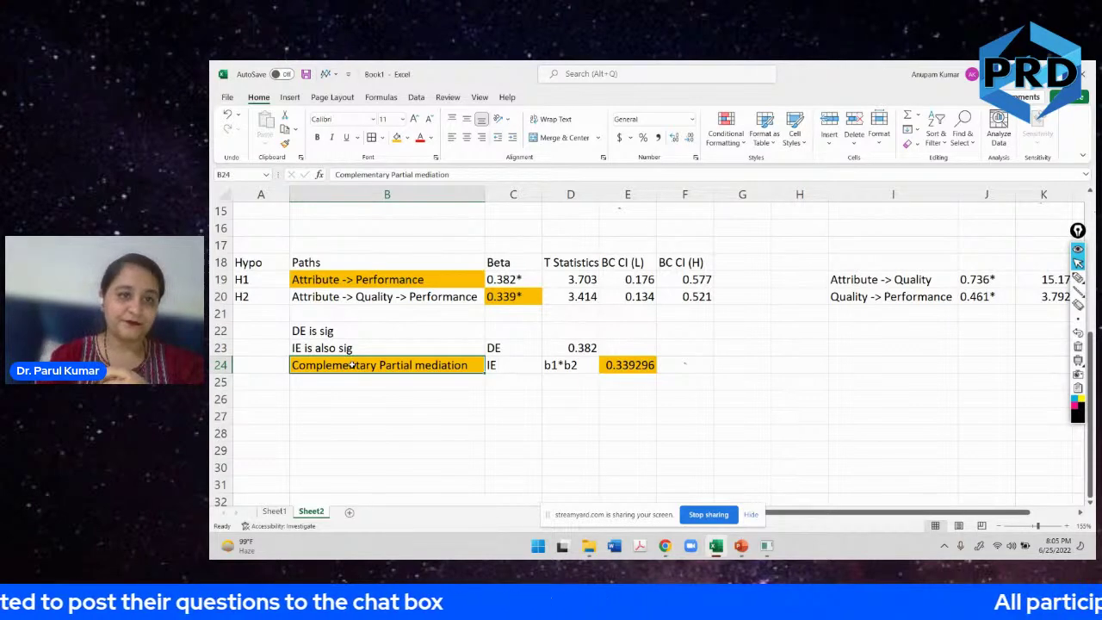
Switch to the SmartPLS model and add a new latent variable above the Attribute -> Performance path using indicators switch_1 to switch_4.
{"action": "key", "text": "alt+Tab"}
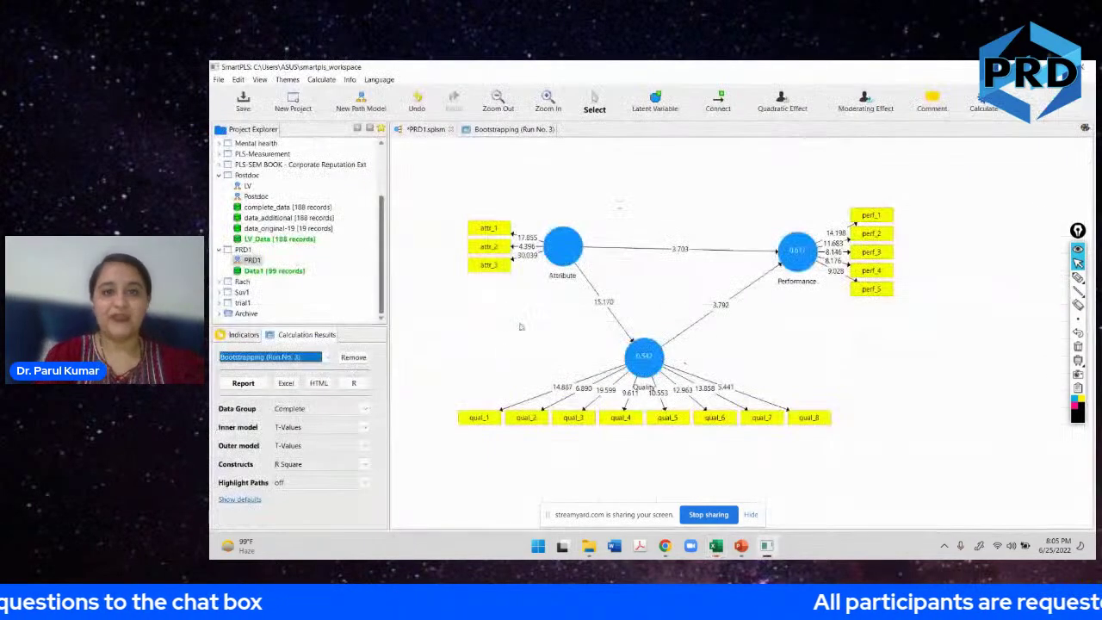
{"action": "left_click", "coordinate": [240, 335]}
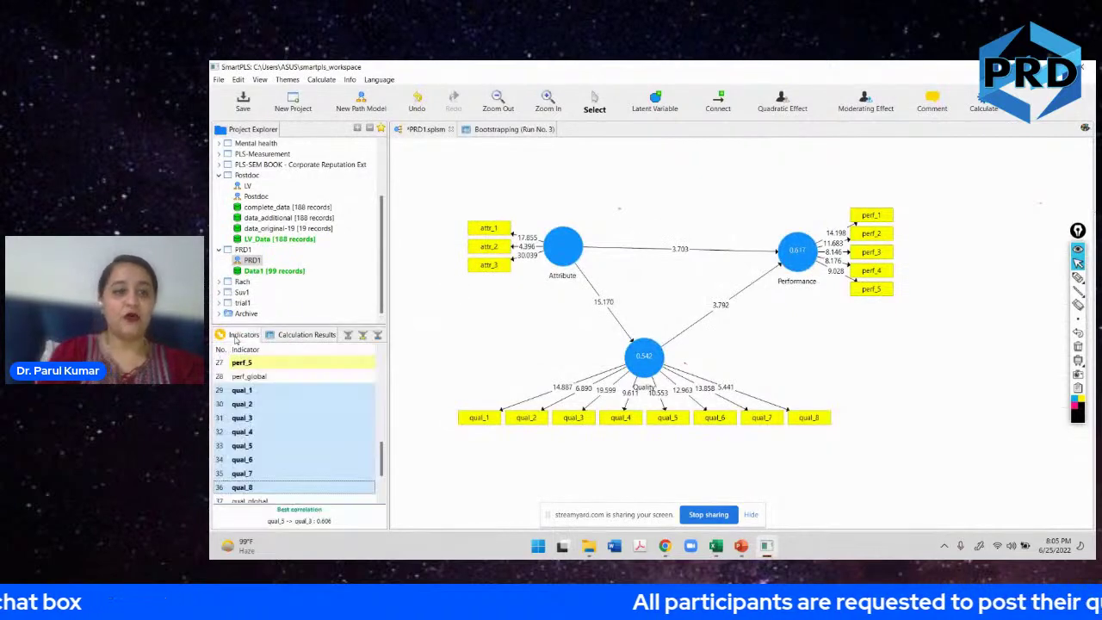
{"action": "left_click_drag", "start_coordinate": [381, 467], "coordinate": [381, 489]}
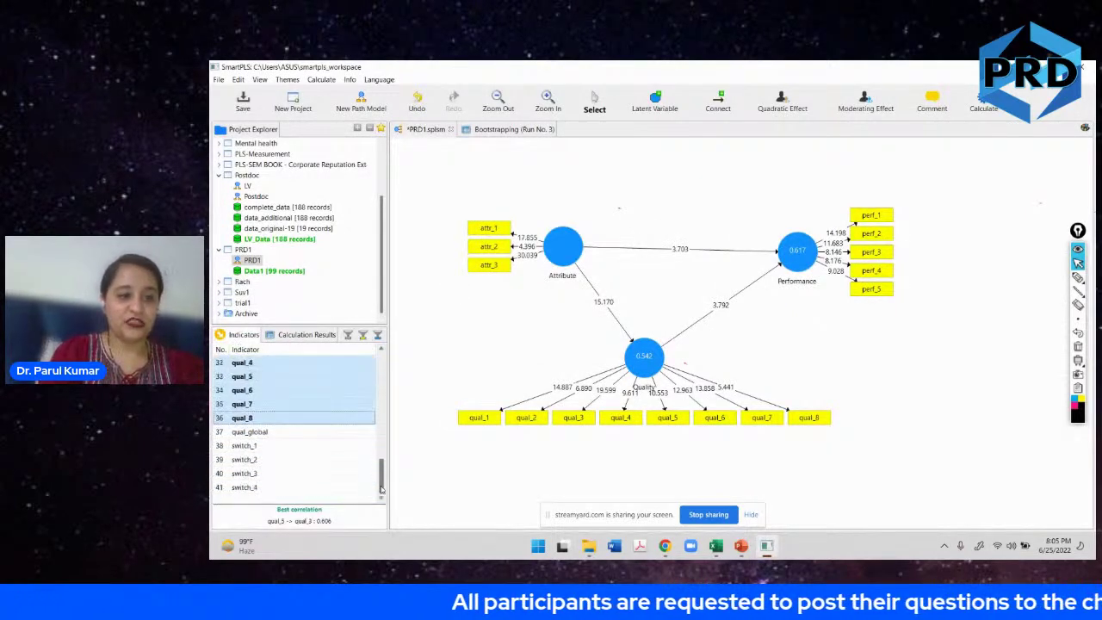
{"action": "left_click_drag", "start_coordinate": [245, 444], "coordinate": [689, 178]}
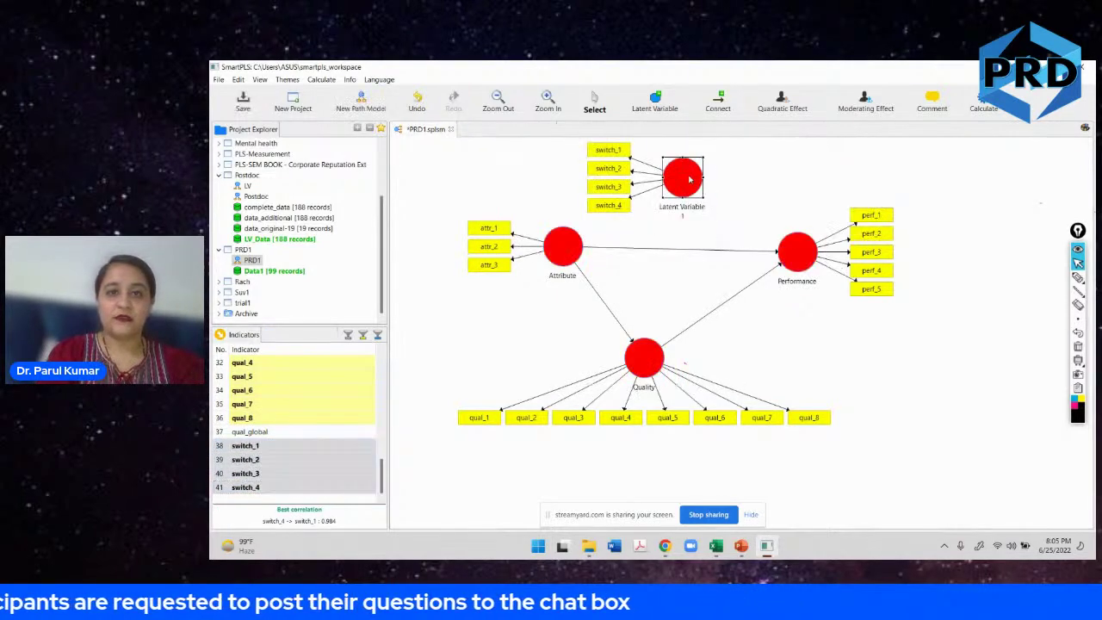
Rename the new latent variable with the switch indicators to "Swtiching cost".
{"action": "right_click", "coordinate": [691, 177]}
{"action": "left_click", "coordinate": [732, 196]}
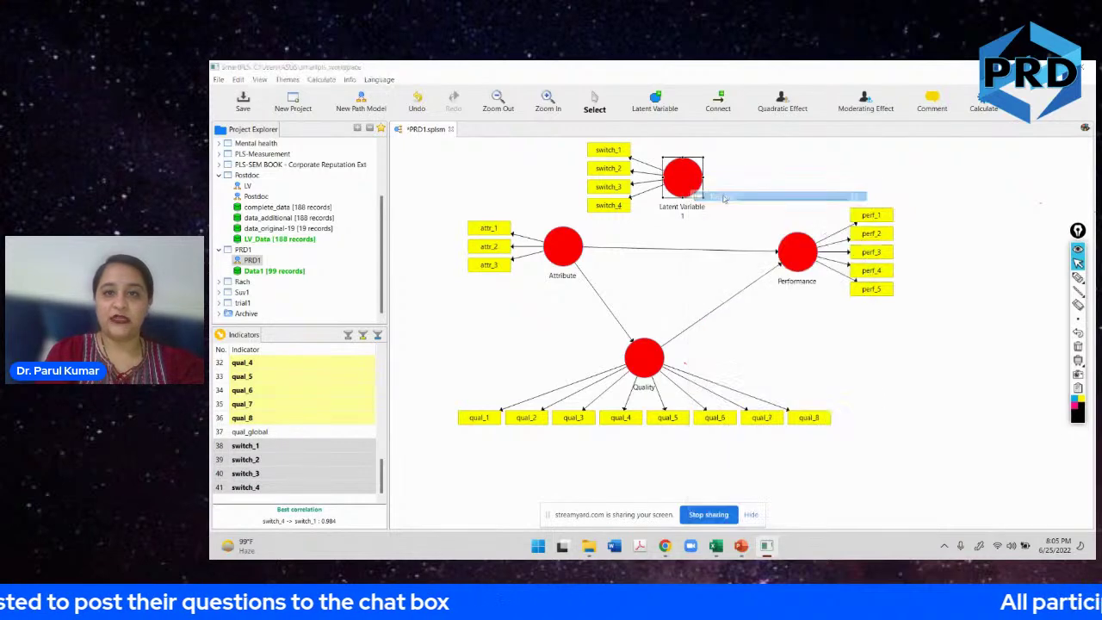
{"action": "key", "text": "BackSpace"}
{"action": "type", "text": "Swt"}
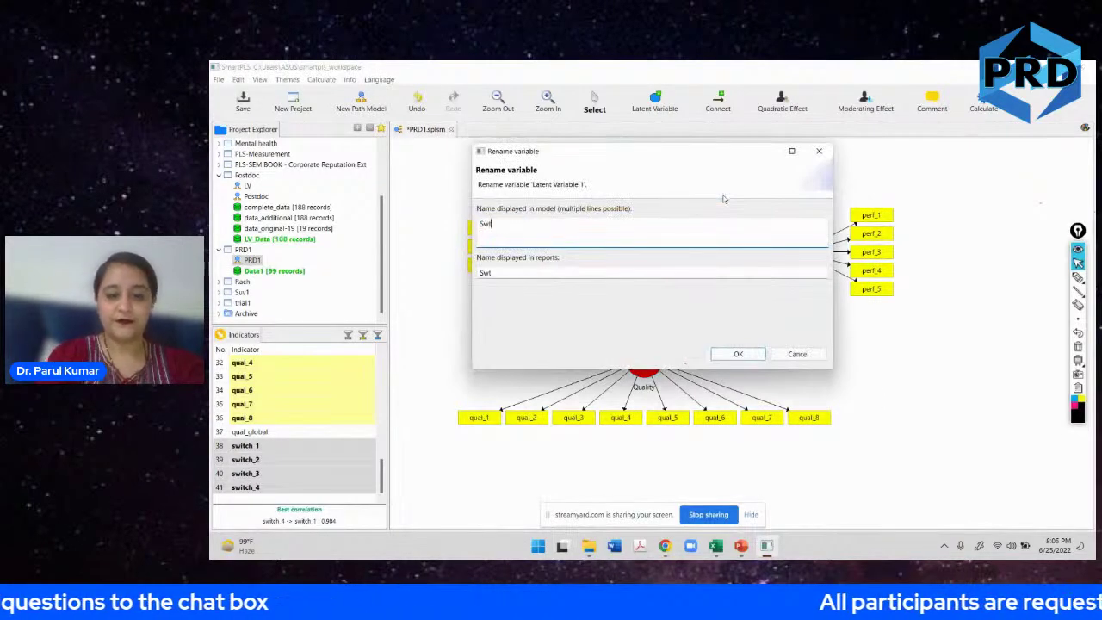
{"action": "type", "text": "iching cost"}
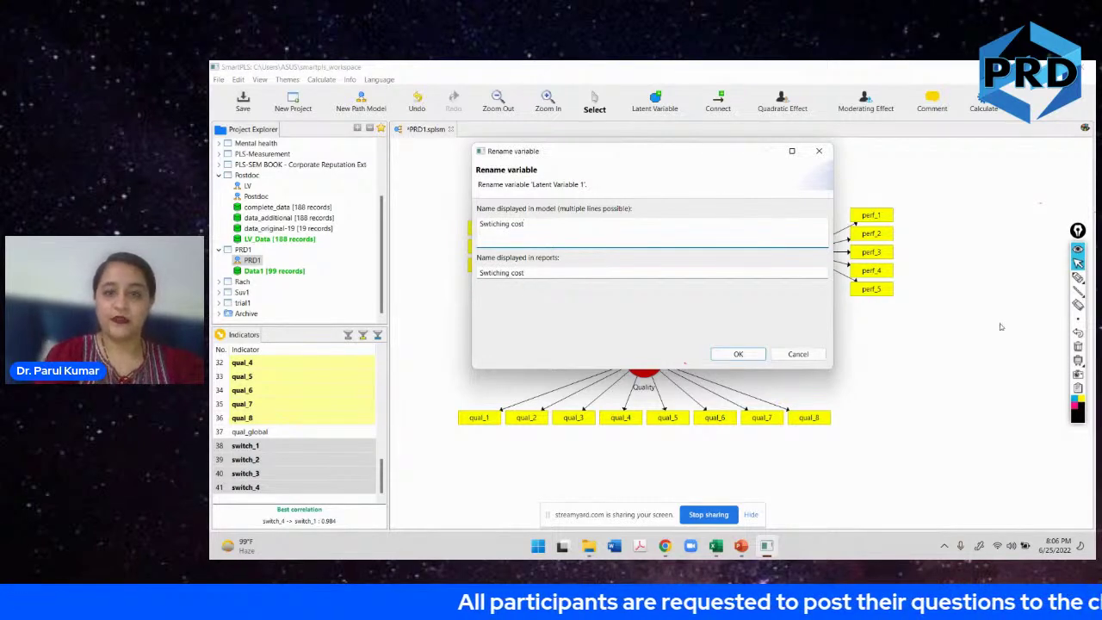
{"action": "left_click", "coordinate": [738, 353]}
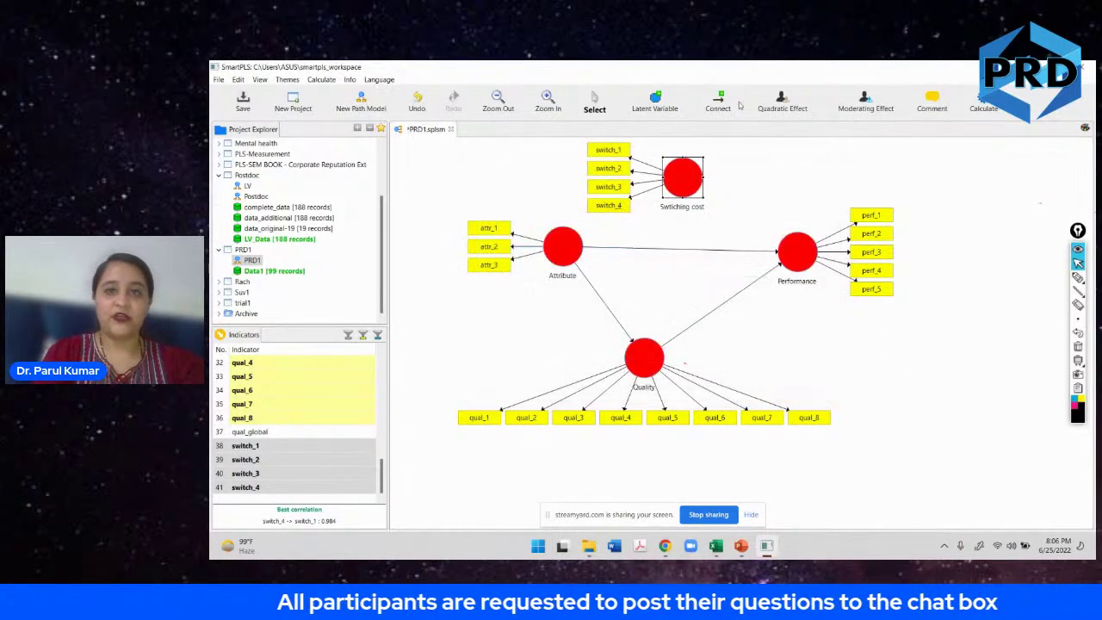
Connect Attribute to Swtiching cost and Swtiching cost to Performance as a second mediation path.
{"action": "left_click", "coordinate": [717, 101]}
{"action": "left_click", "coordinate": [575, 251]}
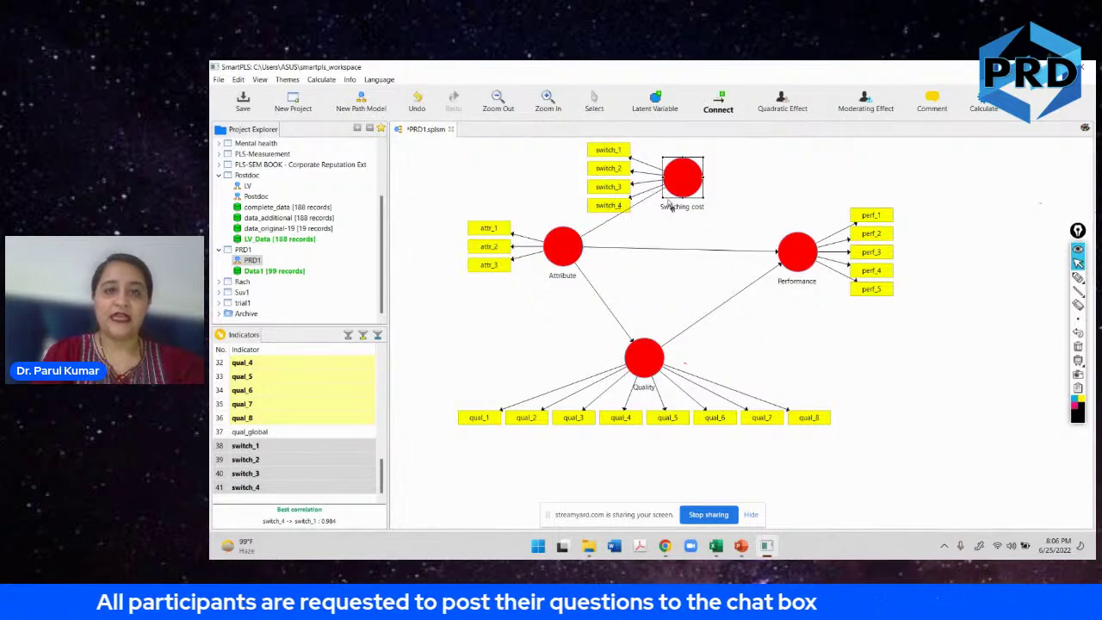
{"action": "left_click", "coordinate": [681, 186]}
{"action": "left_click", "coordinate": [698, 194]}
{"action": "left_click", "coordinate": [796, 252]}
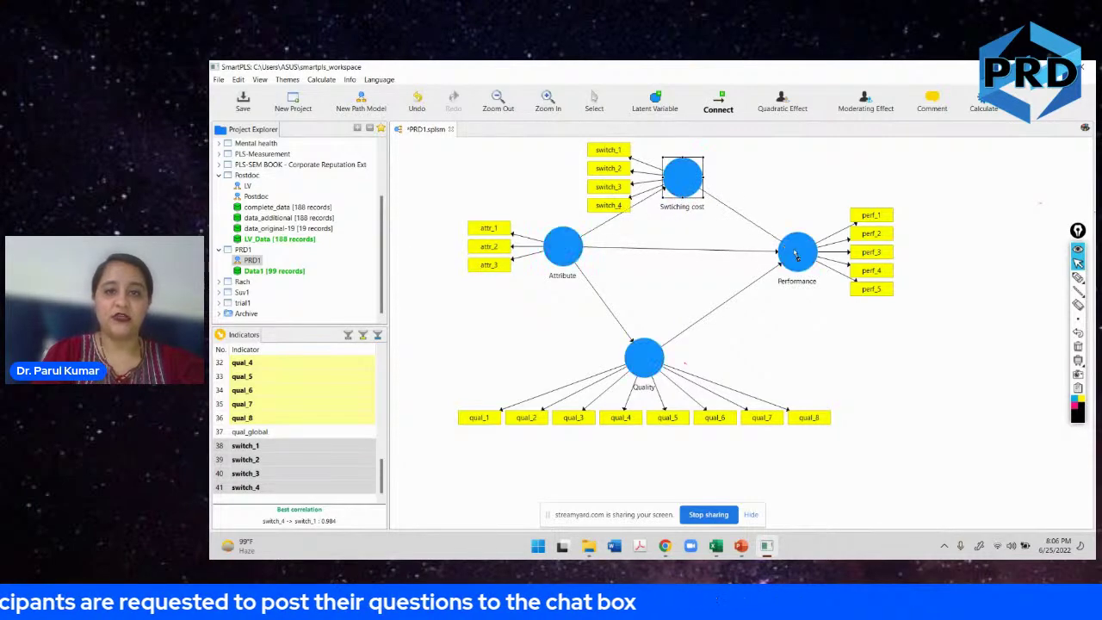
{"action": "left_click", "coordinate": [604, 105]}
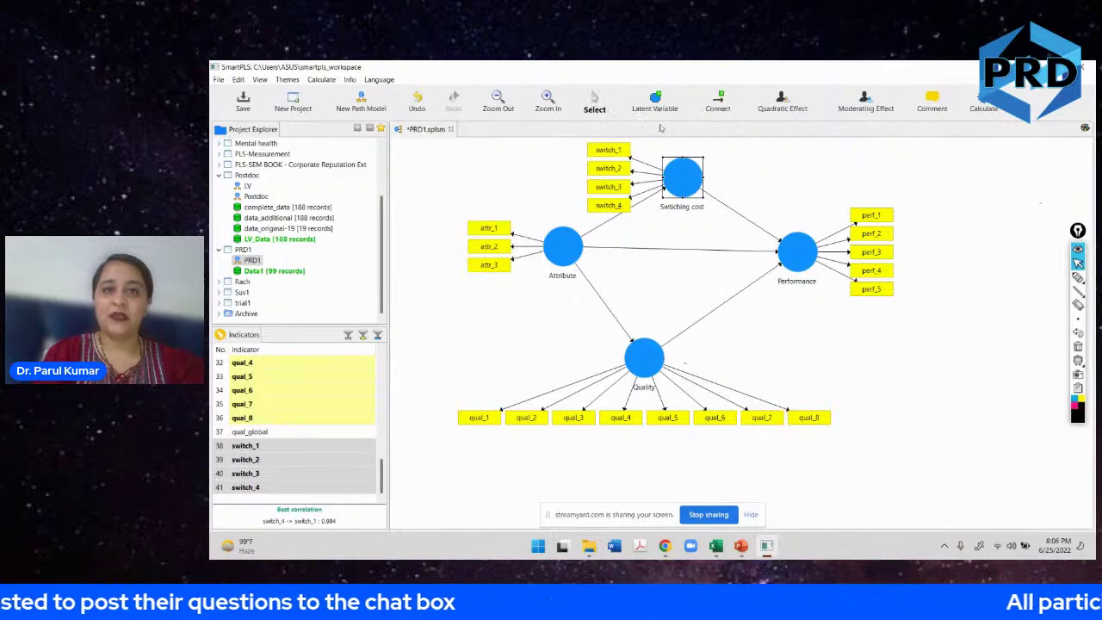
Align the Swtiching cost indicators above their construct and shift the whole model down on the canvas.
{"action": "right_click", "coordinate": [670, 183]}
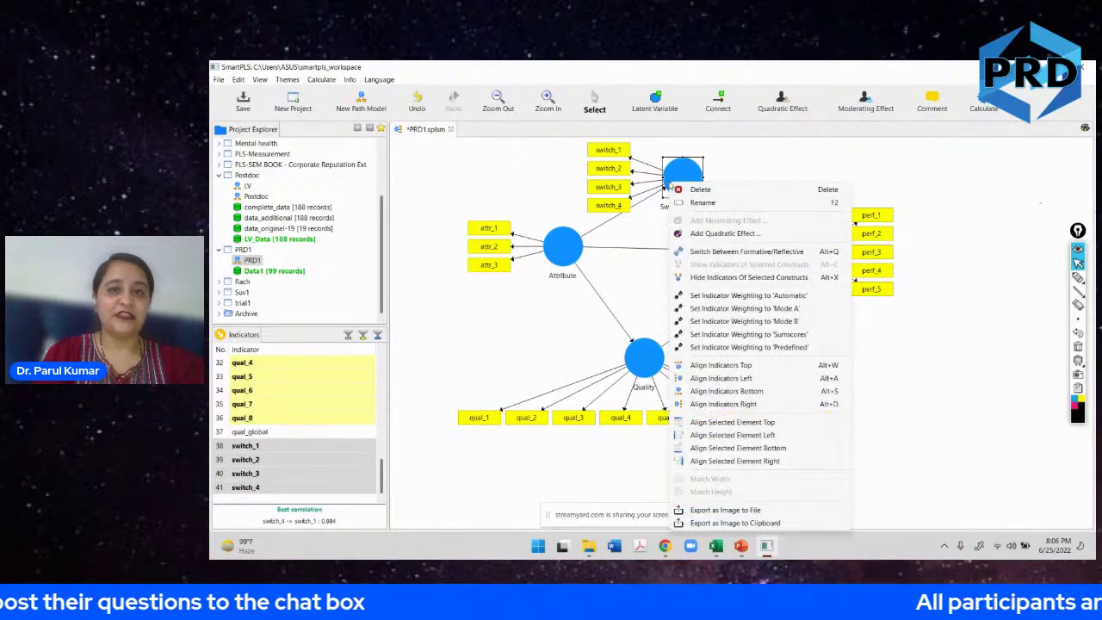
{"action": "left_click", "coordinate": [704, 366]}
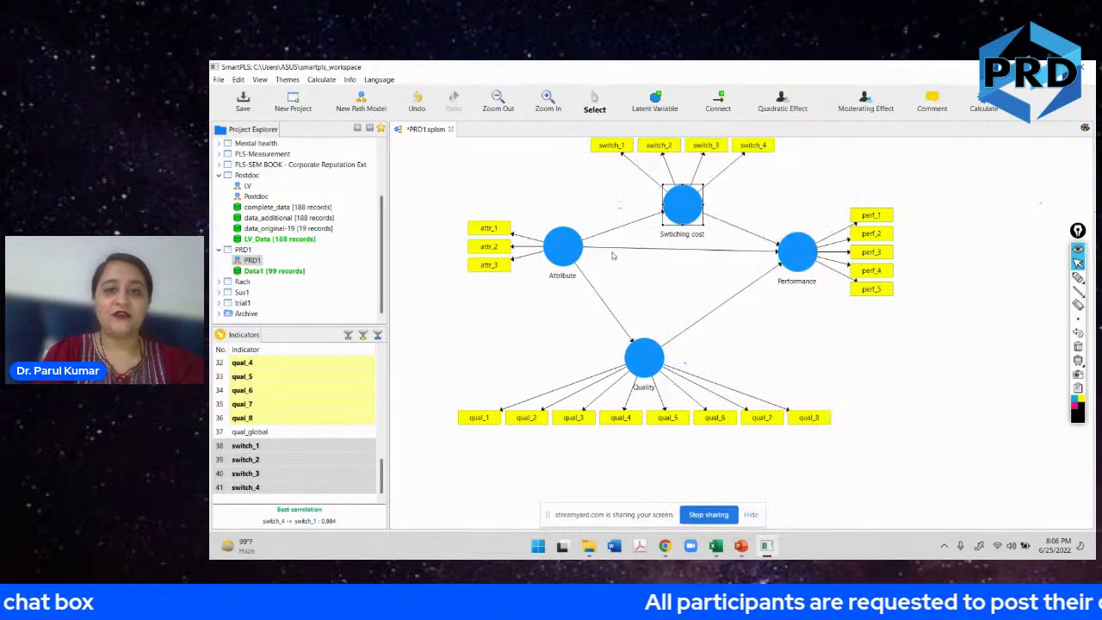
{"action": "key", "text": "ctrl+a"}
{"action": "left_click_drag", "start_coordinate": [564, 246], "coordinate": [557, 301]}
{"action": "left_click", "coordinate": [738, 361]}
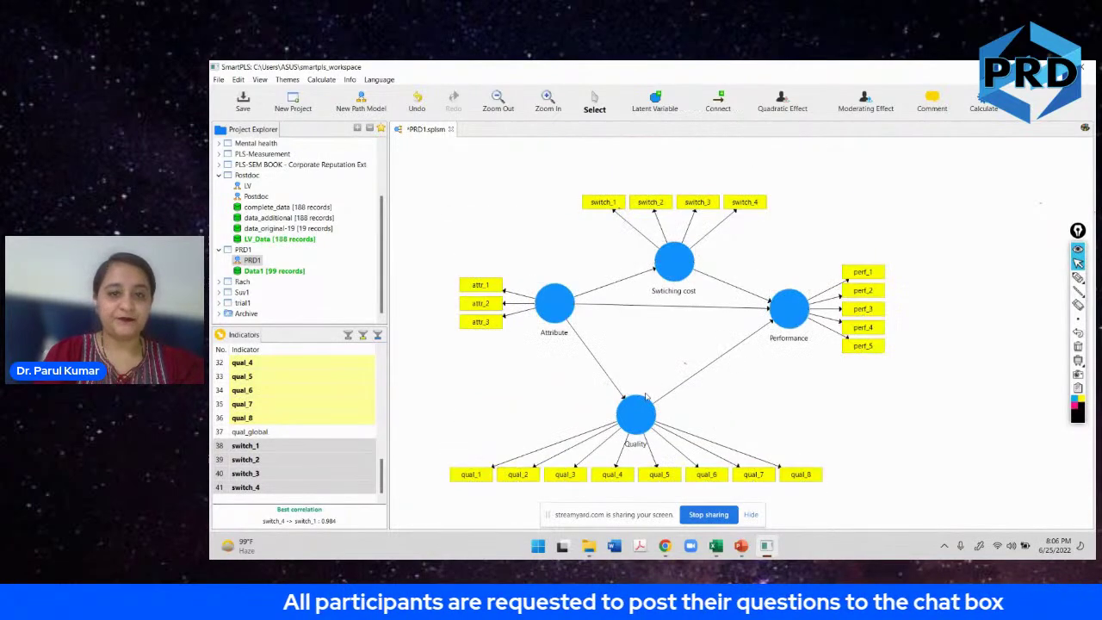
Move Quality directly beneath Swtiching cost and raise Swtiching cost so the two mediators sit symmetrically around the direct path.
{"action": "left_click_drag", "start_coordinate": [637, 414], "coordinate": [677, 411]}
{"action": "left_click_drag", "start_coordinate": [680, 266], "coordinate": [683, 235]}
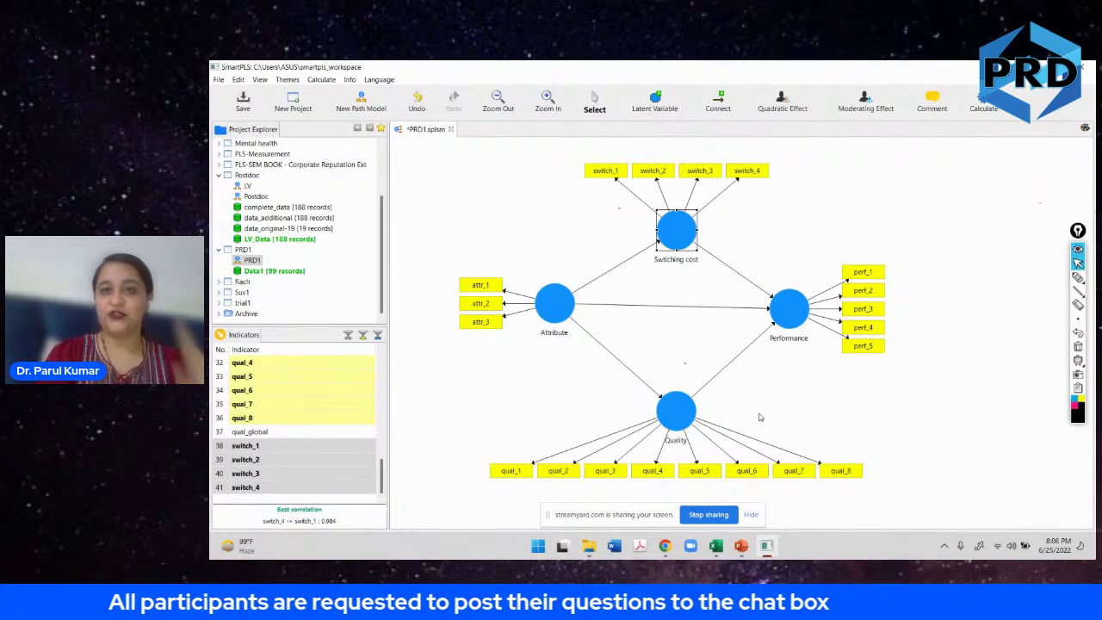
{"action": "left_click", "coordinate": [773, 244]}
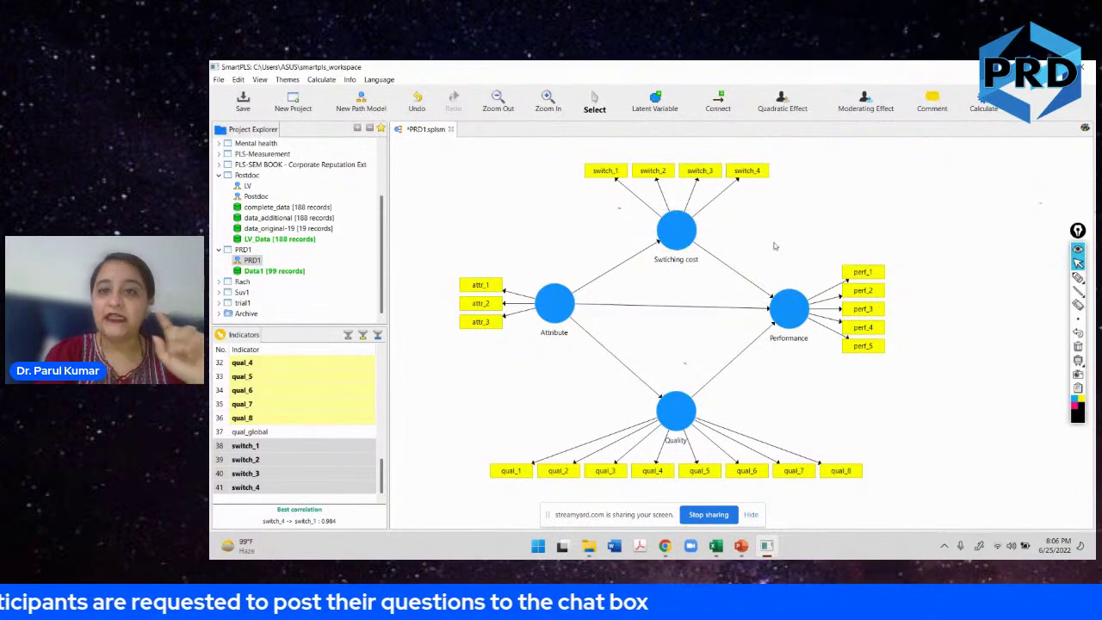
Run complete bootstrapping on the two-mediator model with 500 subsamples, BCa confidence intervals, a two-tailed test and 0.05 significance.
{"action": "left_click", "coordinate": [983, 100]}
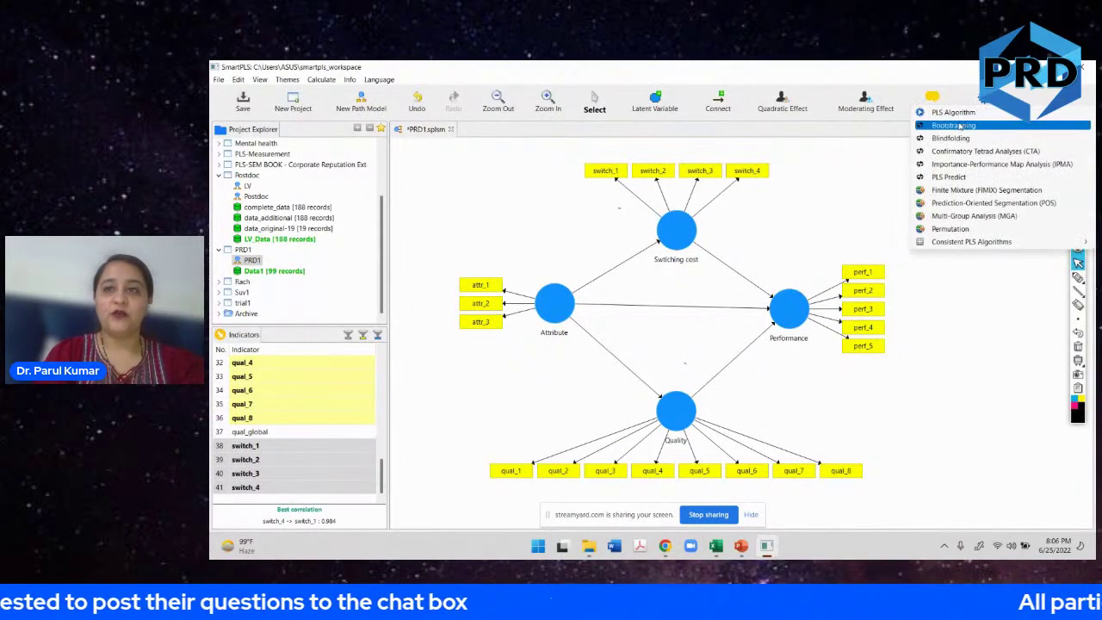
{"action": "left_click", "coordinate": [955, 125]}
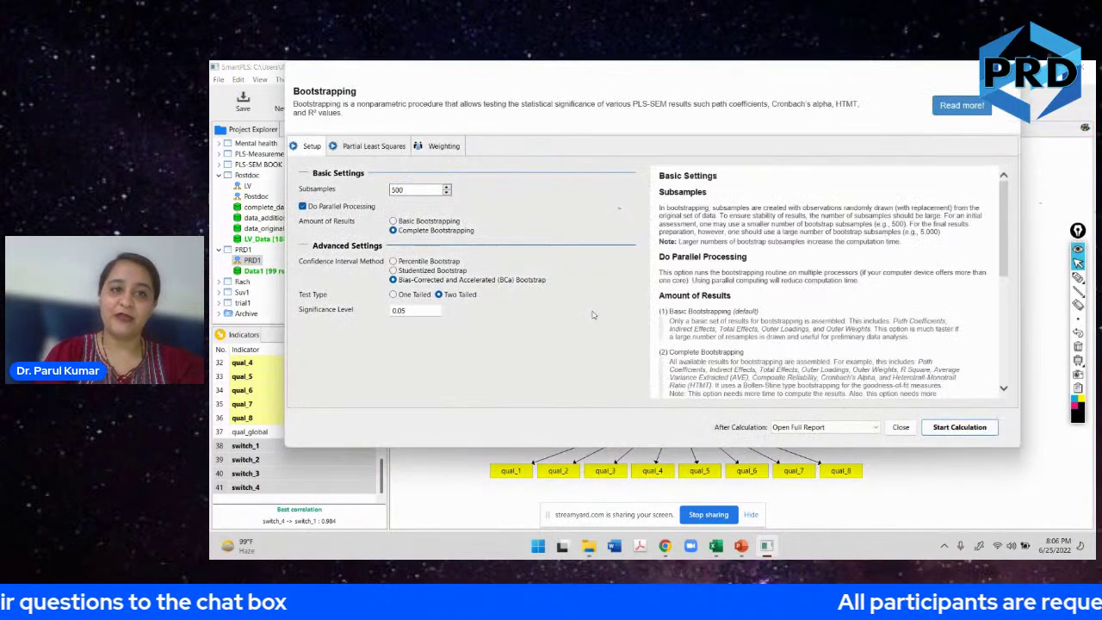
{"action": "left_click", "coordinate": [936, 430]}
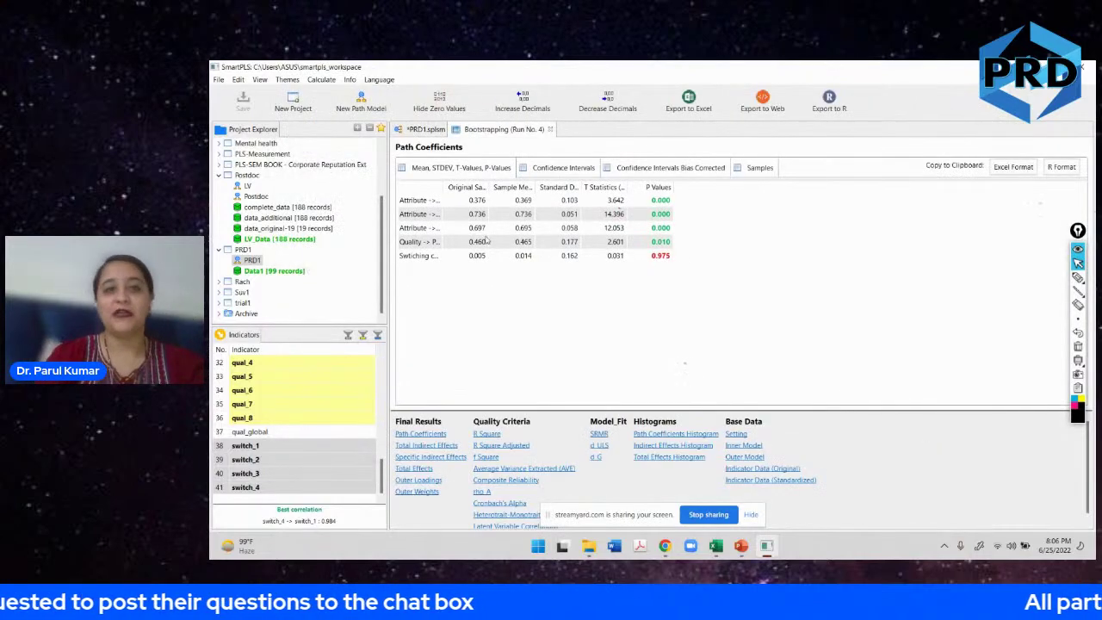
Copy the bootstrapped path coefficients table from SmartPLS and paste it into Excel's Sheet2 starting at B28.
{"action": "left_click_drag", "start_coordinate": [446, 187], "coordinate": [537, 183]}
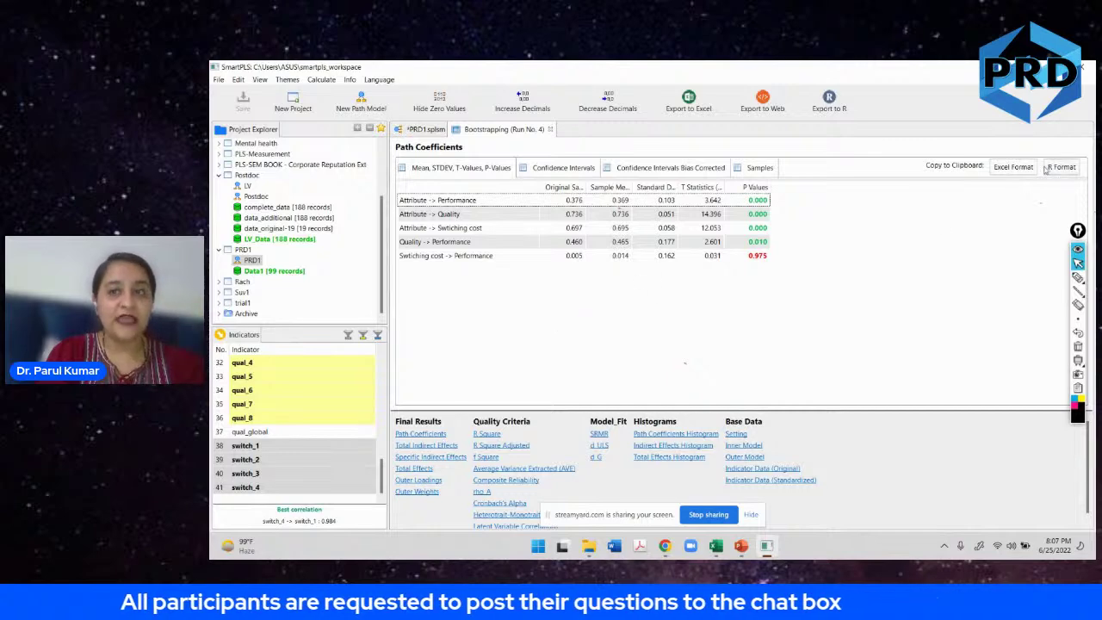
{"action": "key", "text": "super+Tab"}
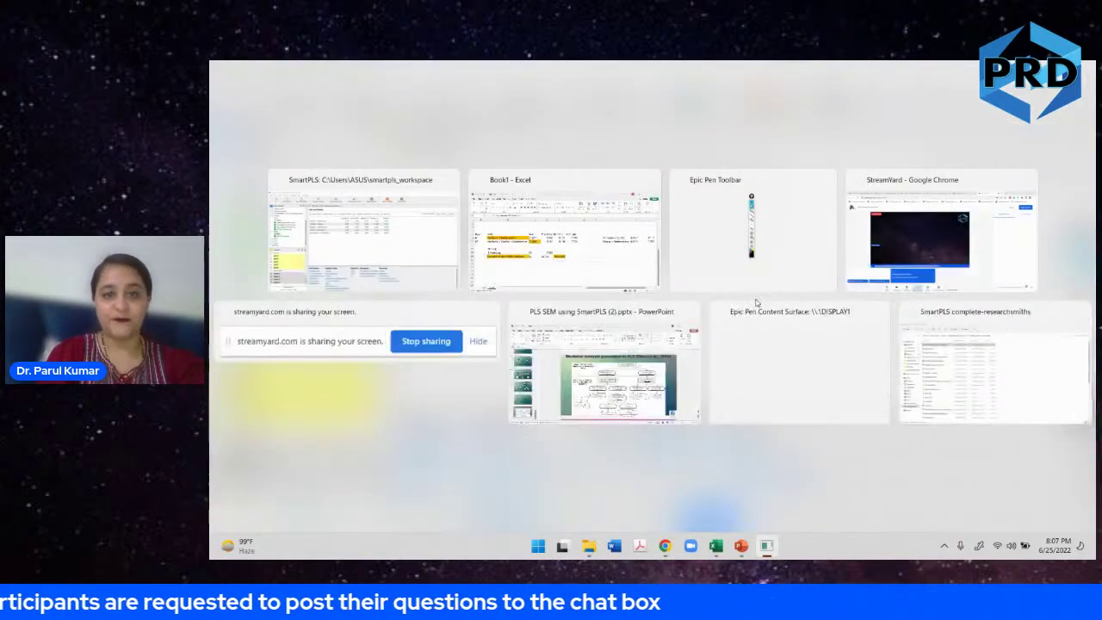
{"action": "left_click", "coordinate": [563, 231]}
{"action": "scroll", "coordinate": [401, 423], "scroll_direction": "down", "scroll_amount": 1}
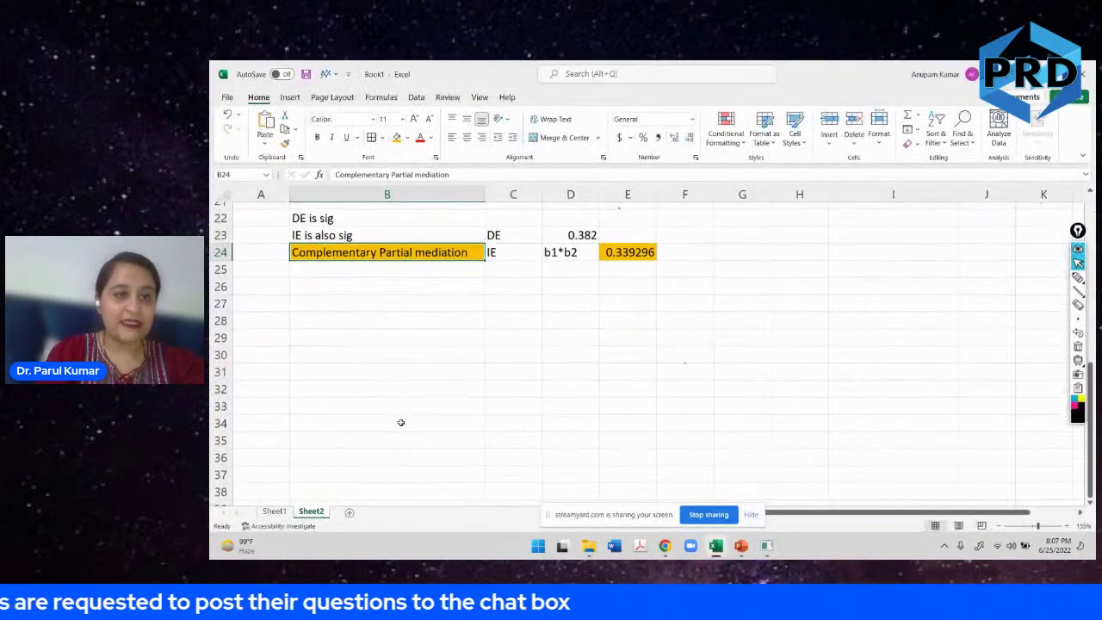
{"action": "left_click", "coordinate": [326, 318]}
{"action": "left_click", "coordinate": [344, 347]}
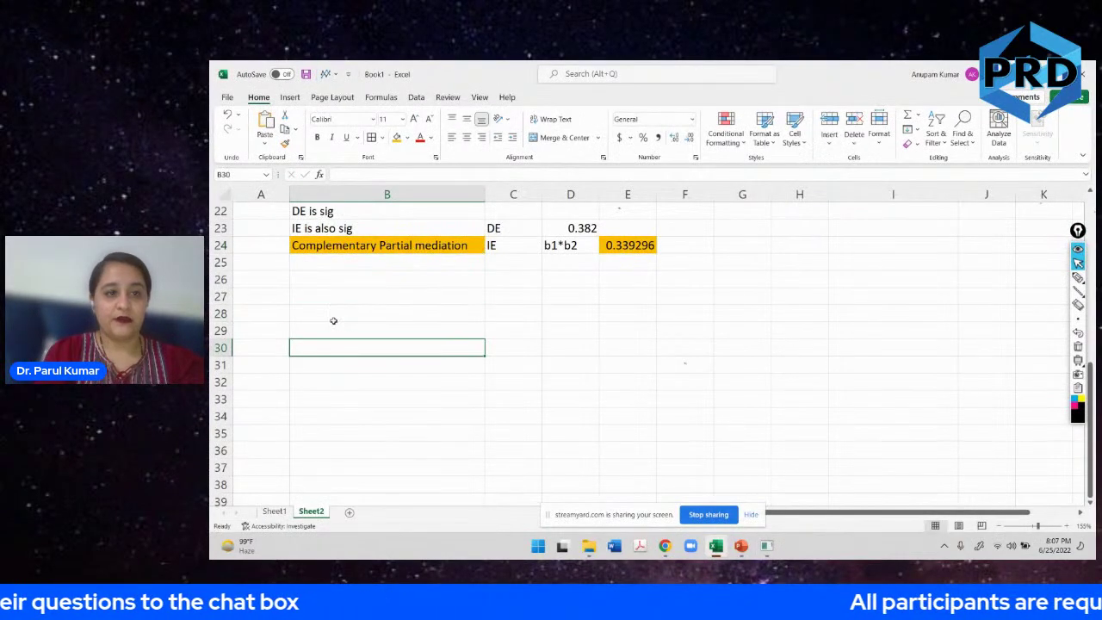
{"action": "left_click", "coordinate": [333, 320]}
{"action": "type", "text": "Original Sa\tSample Me\tStandard D\tT Statistics\tP Values Attribute -> Performance\t0.376\t0.369\t0.103\t3.642\t0 Attribute -> Quality\t0.736\t0.736\t0.051\t14.396\t0 Attribute -> Swtiching cost\t0.697\t0.695\t0.058\t12.053\t0 Quality -> Performance\t0.46\t0.465\t0.177\t2.601\t0.01 Swtiching cost -> Performance\t0.005\t0.014\t0.162\t0.031\t0.975"}
{"action": "left_click", "coordinate": [361, 332]}
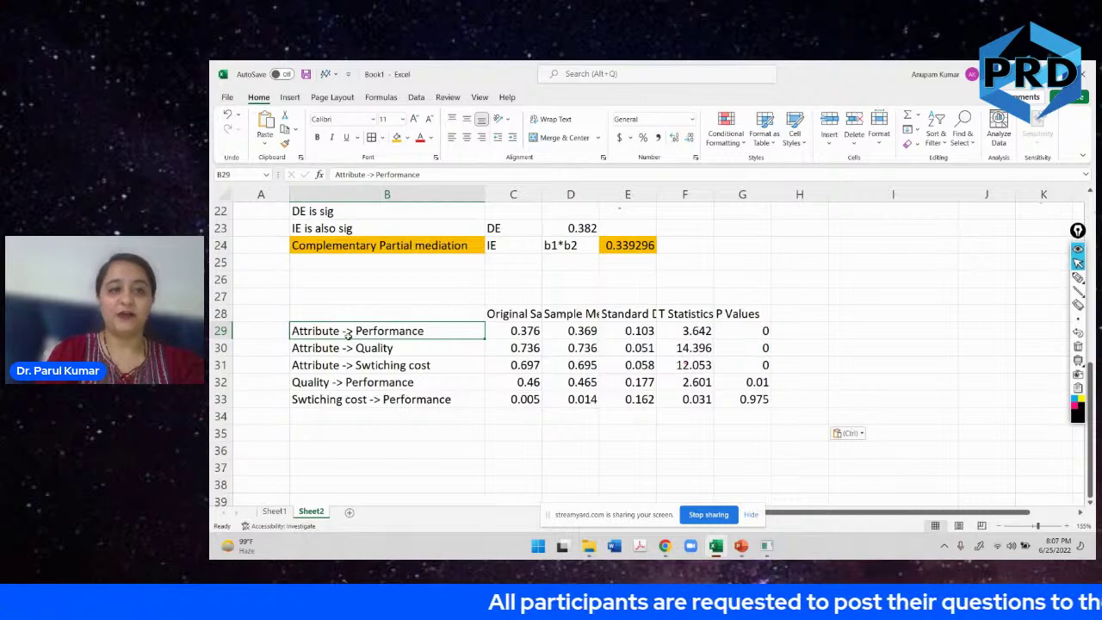
Consult the path model in SmartPLS, return to Excel and move the four mediator path rows beside the table, starting at I28.
{"action": "key", "text": "alt+Tab"}
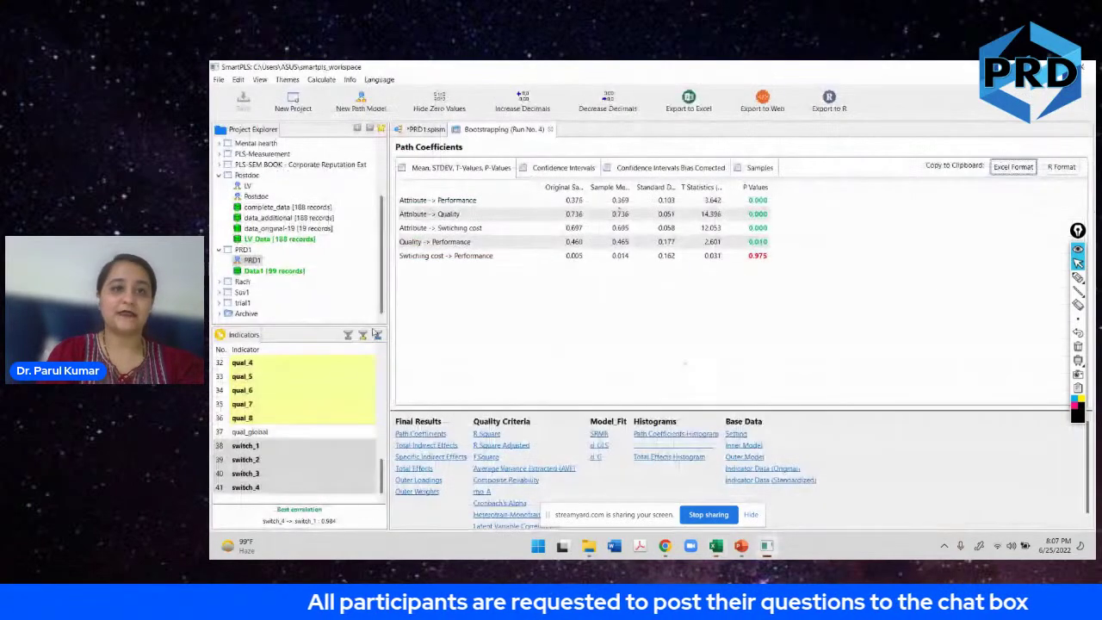
{"action": "left_click", "coordinate": [438, 130]}
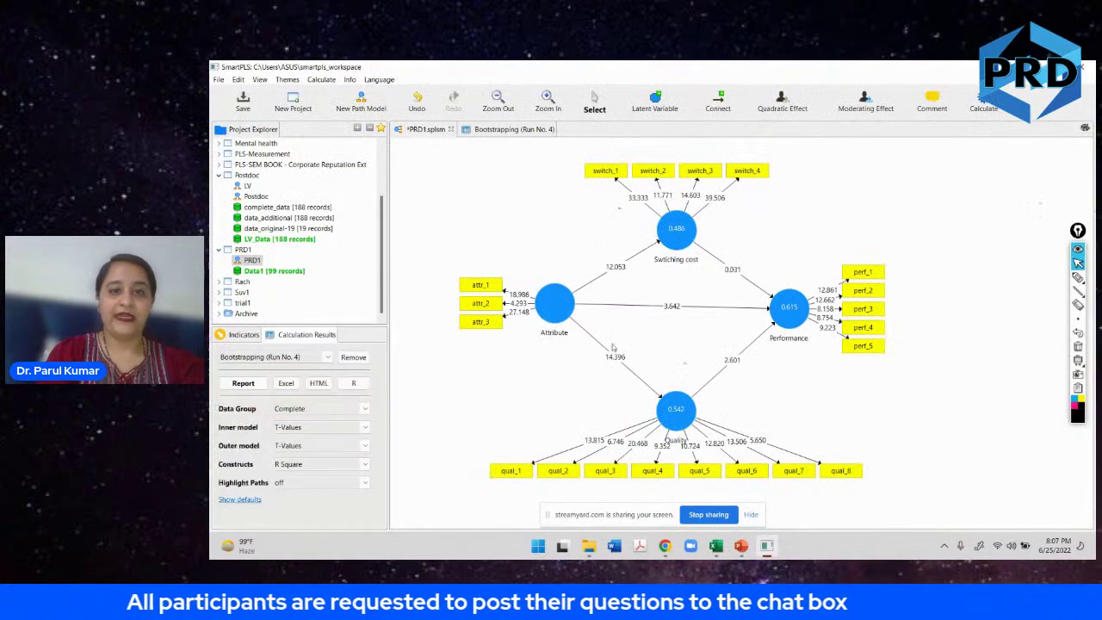
{"action": "mouse_move", "coordinate": [766, 326]}
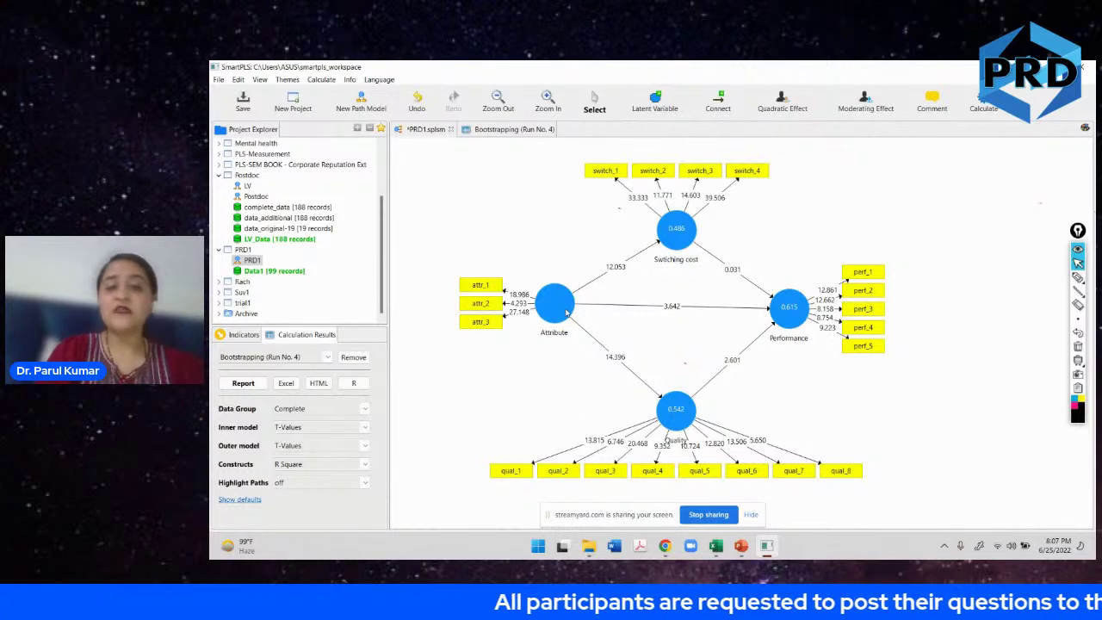
{"action": "key", "text": "alt+Tab"}
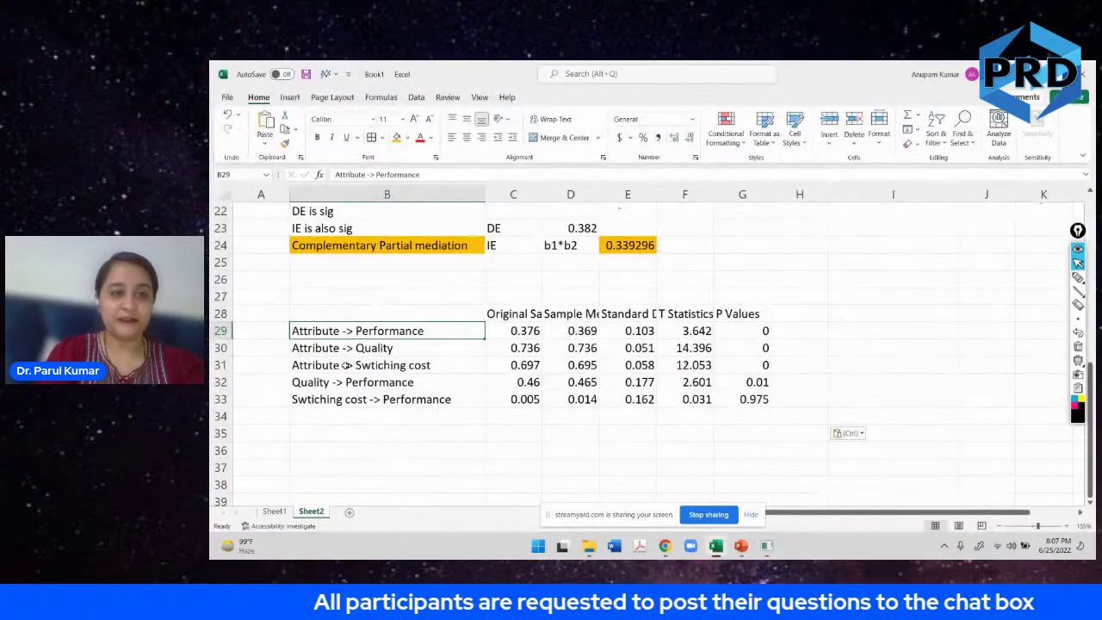
{"action": "left_click_drag", "start_coordinate": [324, 352], "coordinate": [758, 400]}
{"action": "key", "text": "ctrl+x"}
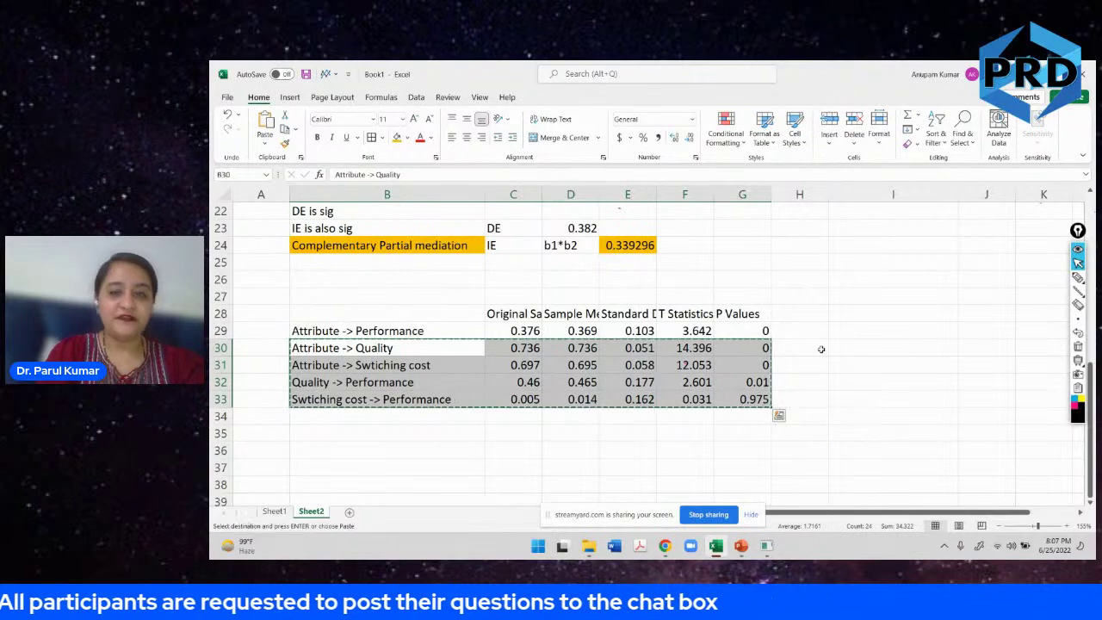
{"action": "left_click", "coordinate": [915, 315]}
{"action": "key", "text": "ctrl+v"}
{"action": "type", "text": "q"}
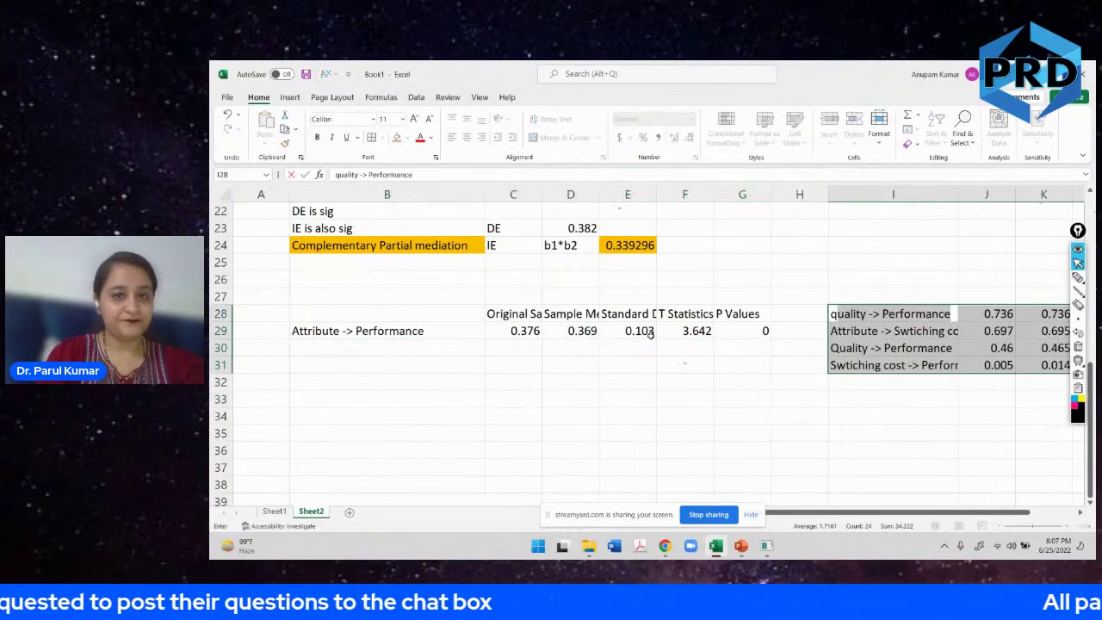
{"action": "left_click", "coordinate": [588, 382]}
{"action": "left_click", "coordinate": [491, 379]}
{"action": "left_click", "coordinate": [377, 332]}
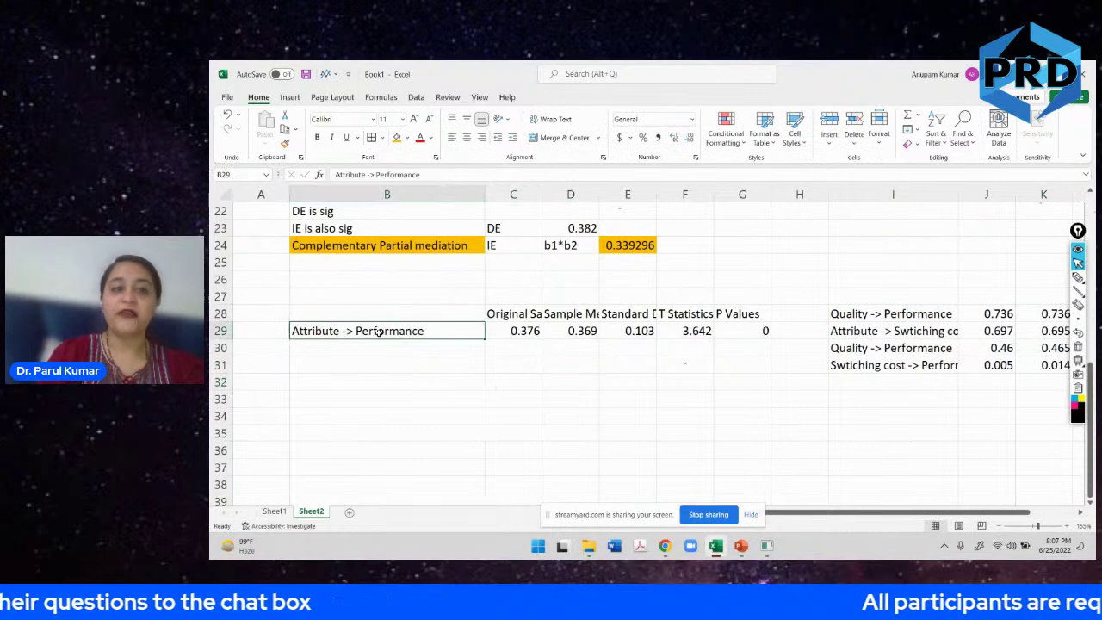
Enter the hypothesis labels H1, H2 and H3 in cells A29 to A31.
{"action": "left_click", "coordinate": [280, 331]}
{"action": "type", "text": "H1"}
{"action": "key", "text": "Return"}
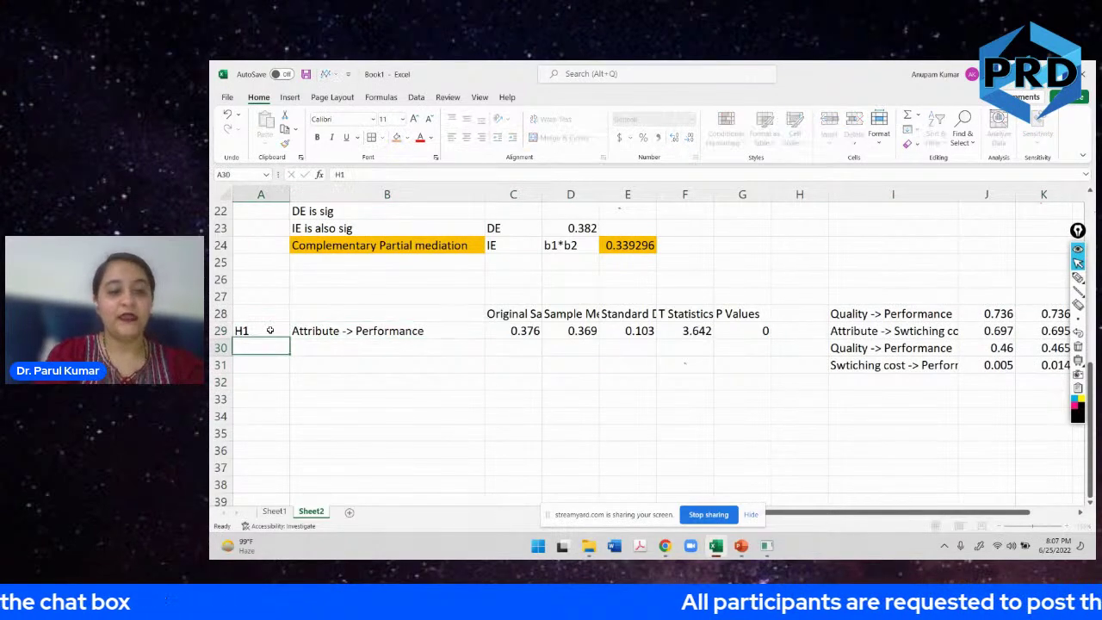
{"action": "type", "text": "H2"}
{"action": "key", "text": "Return"}
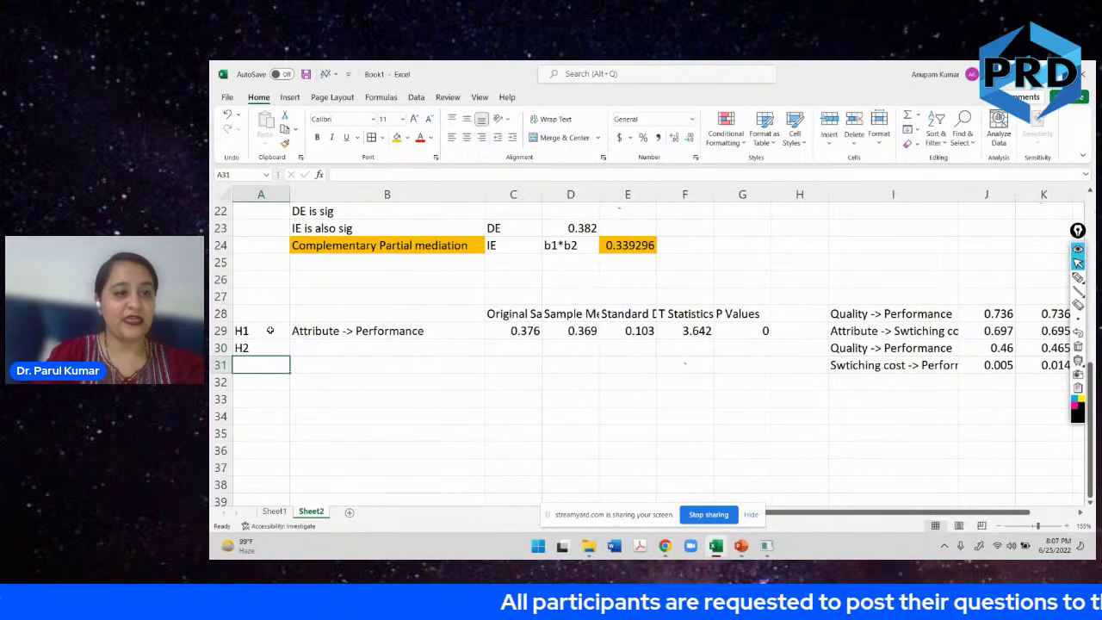
{"action": "type", "text": "H3"}
Copy the path label Attribute -> Quality -> Performance from B20 into B30 for hypothesis H2.
{"action": "scroll", "coordinate": [330, 276], "scroll_direction": "up", "scroll_amount": 2}
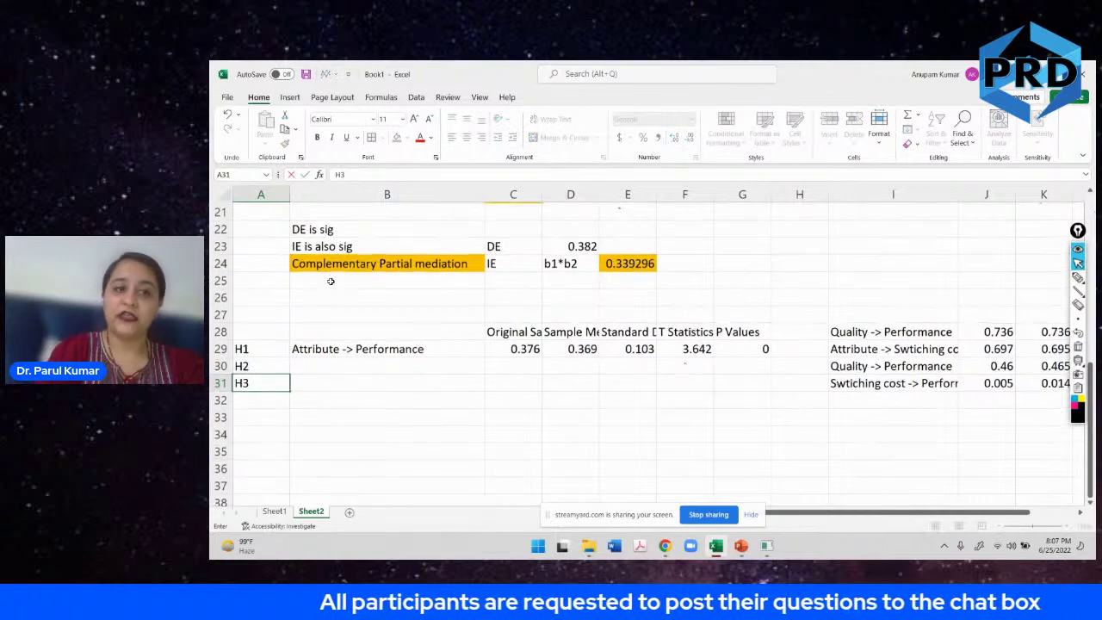
{"action": "left_click", "coordinate": [330, 276]}
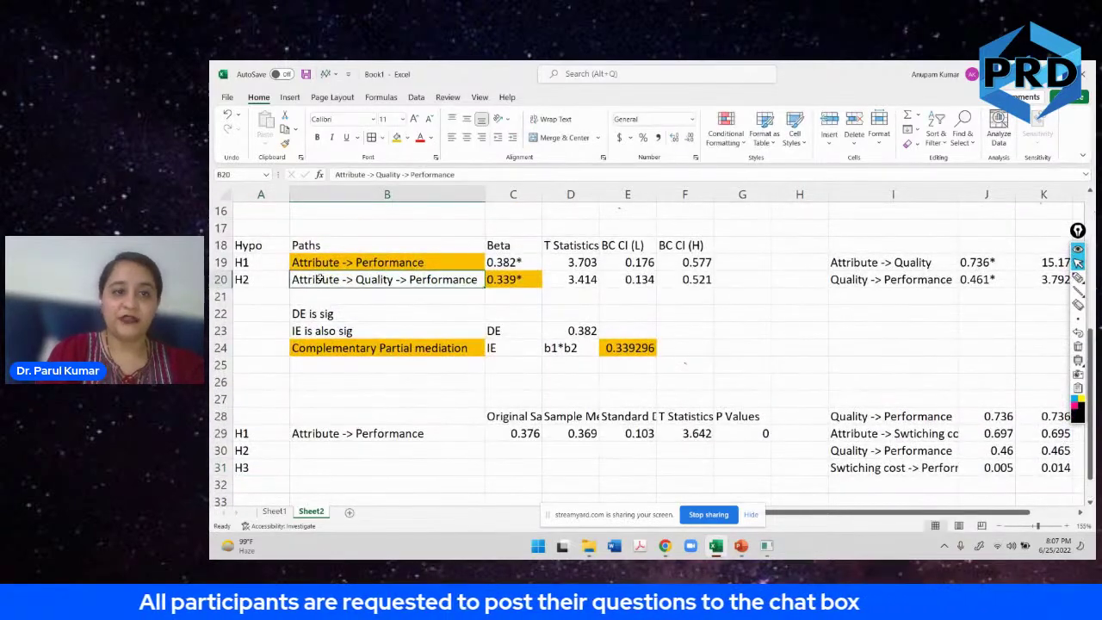
{"action": "key", "text": "ctrl+c"}
{"action": "left_click", "coordinate": [341, 450]}
{"action": "key", "text": "ctrl+v"}
{"action": "scroll", "coordinate": [339, 396], "scroll_direction": "down", "scroll_amount": 2}
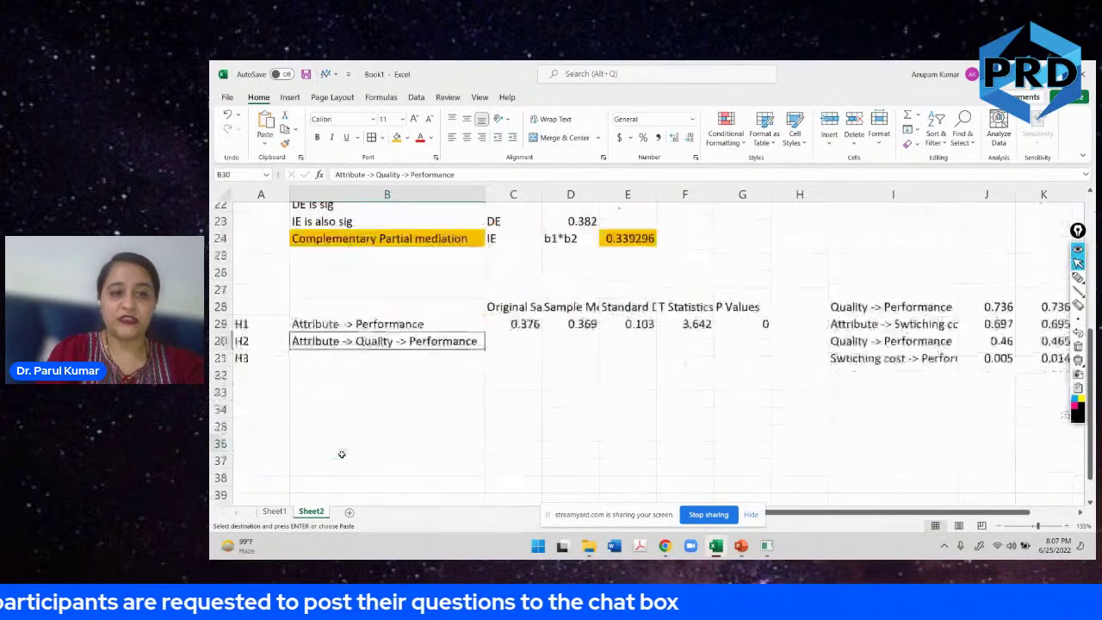
Copy the H2 path label into B31 and edit it to read Attribute -> Swtiching cost -> Performance.
{"action": "key", "text": "ctrl+c"}
{"action": "left_click", "coordinate": [339, 349]}
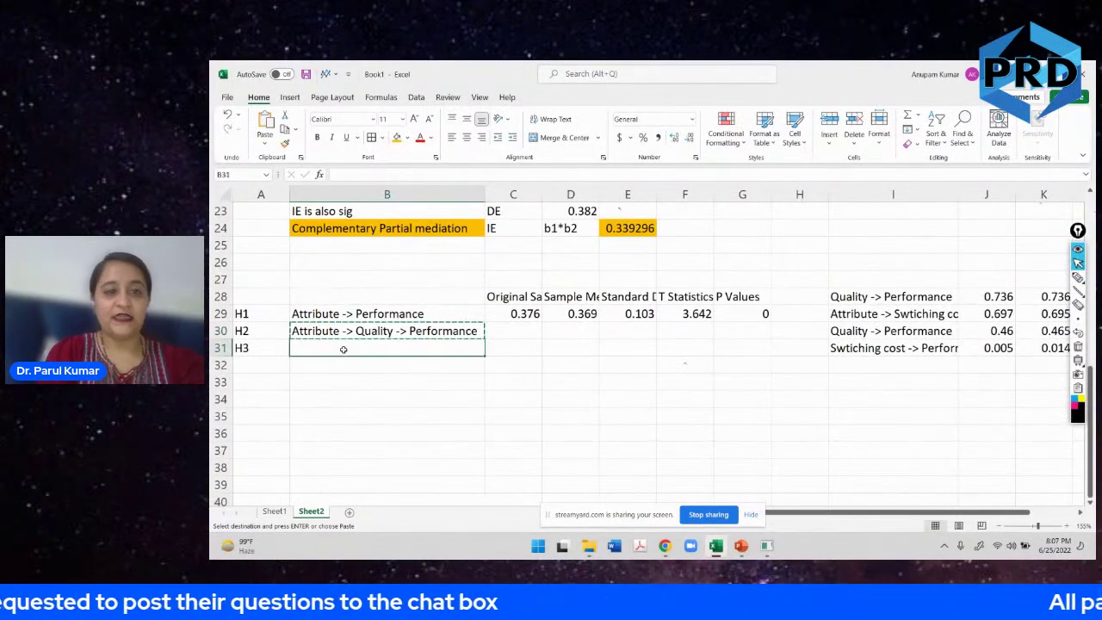
{"action": "key", "text": "ctrl+v"}
{"action": "double_click", "coordinate": [354, 346]}
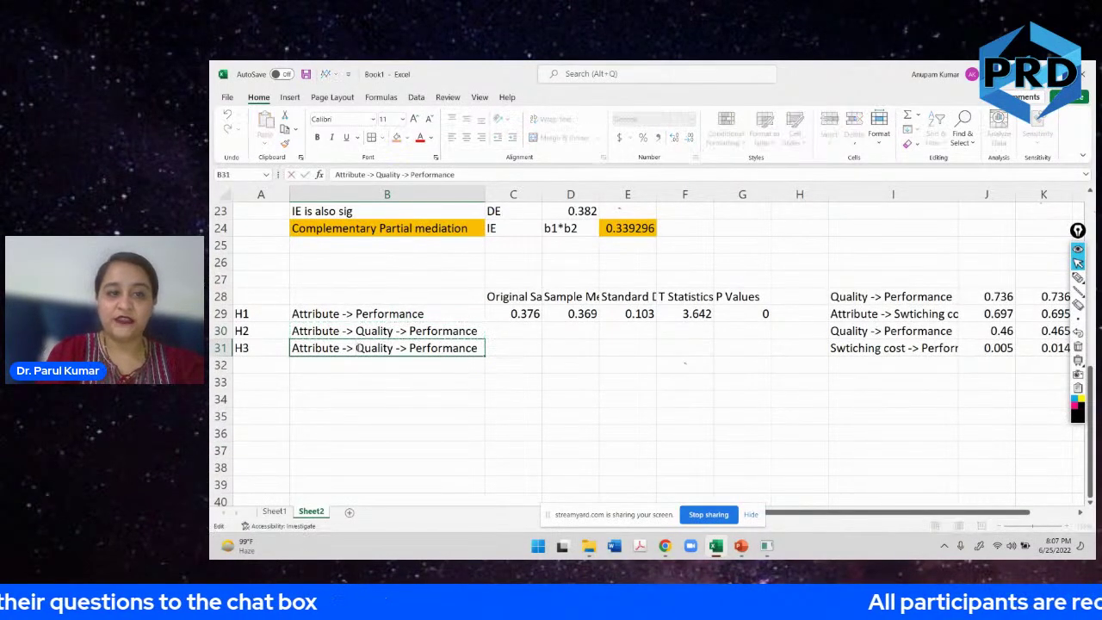
{"action": "left_click_drag", "start_coordinate": [354, 348], "coordinate": [392, 347]}
{"action": "type", "text": "Sw"}
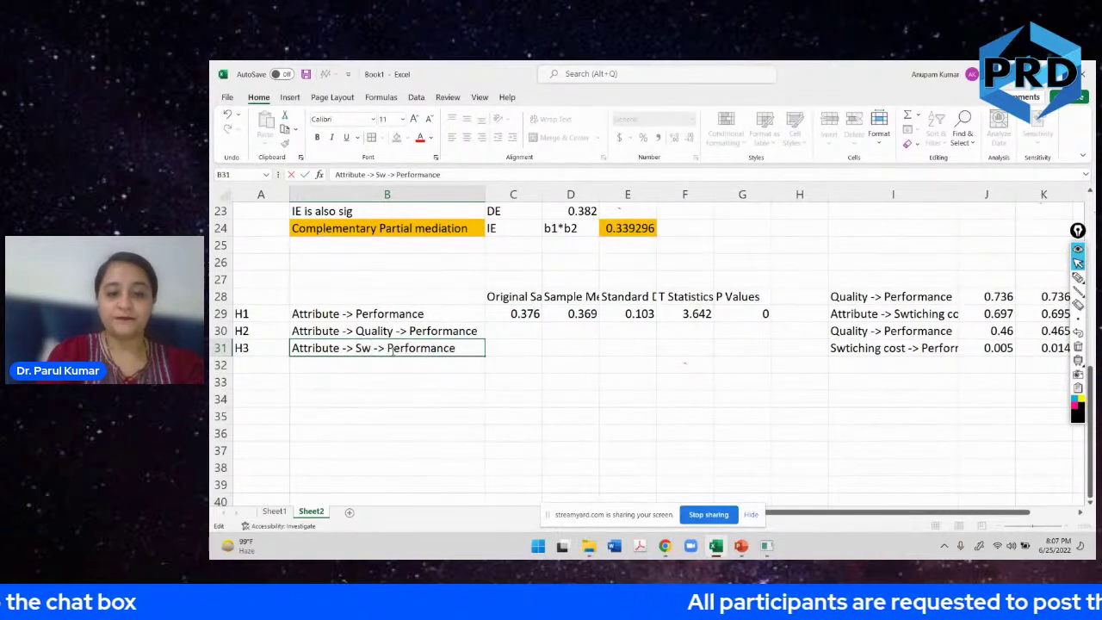
{"action": "type", "text": "tiching cos"}
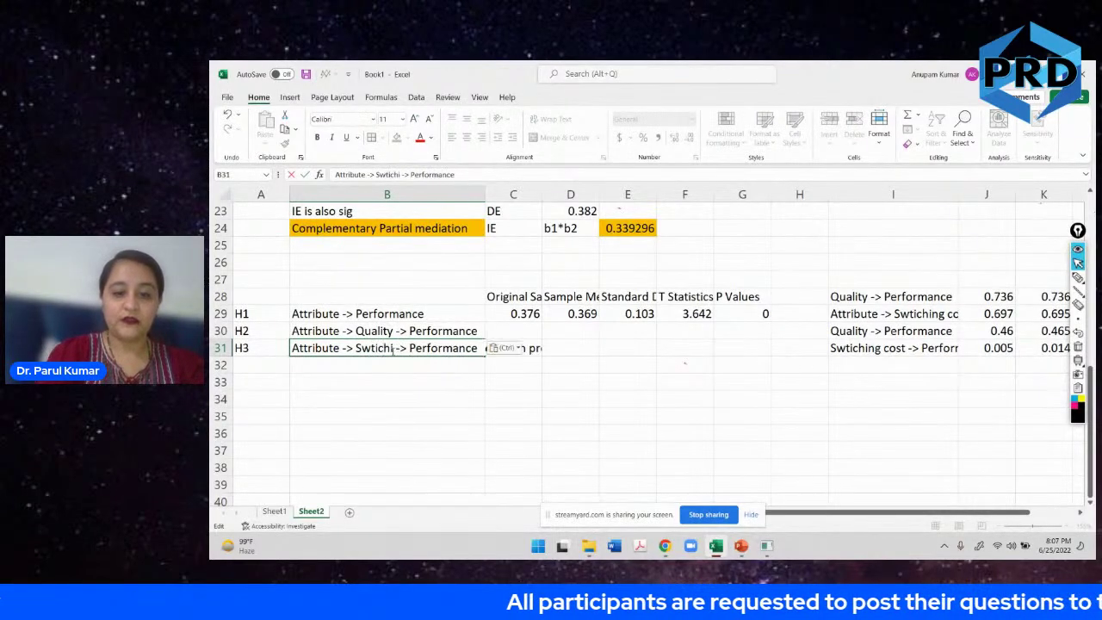
{"action": "type", "text": "t"}
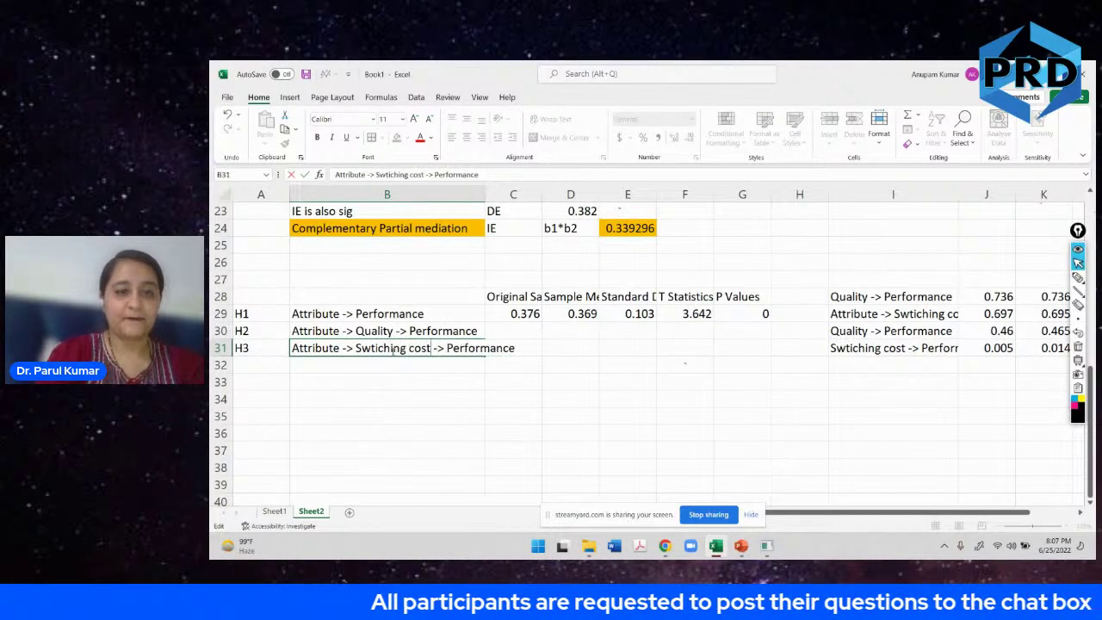
{"action": "left_click", "coordinate": [464, 398]}
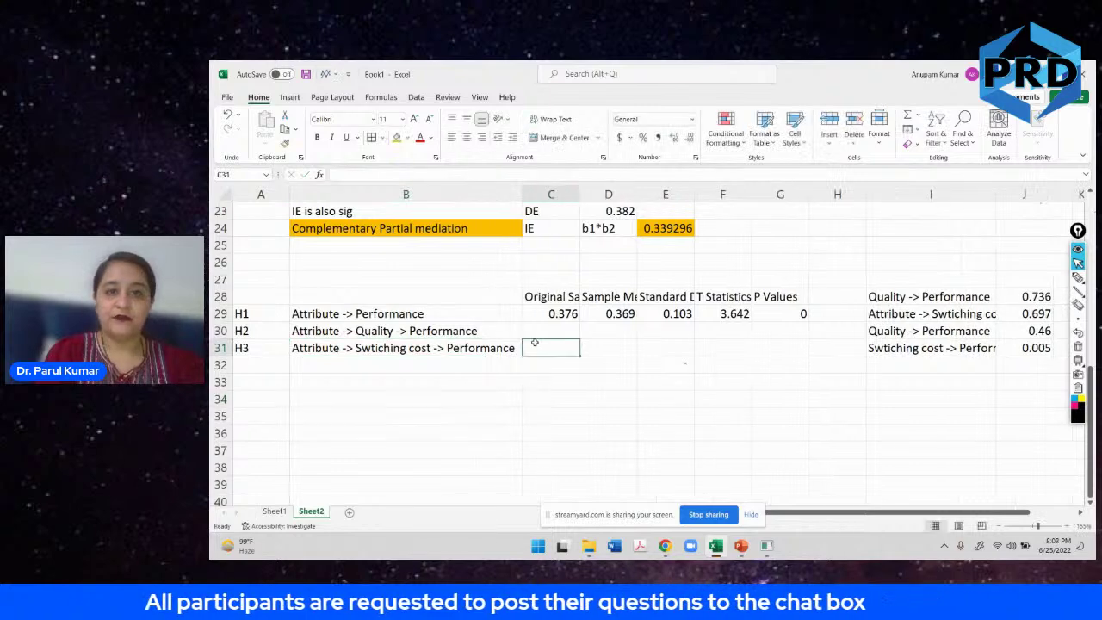
Copy the Specific Indirect Effects table from the SmartPLS bootstrapping report and paste it into Excel starting at B35.
{"action": "key", "text": "alt+Tab"}
{"action": "left_click", "coordinate": [495, 129]}
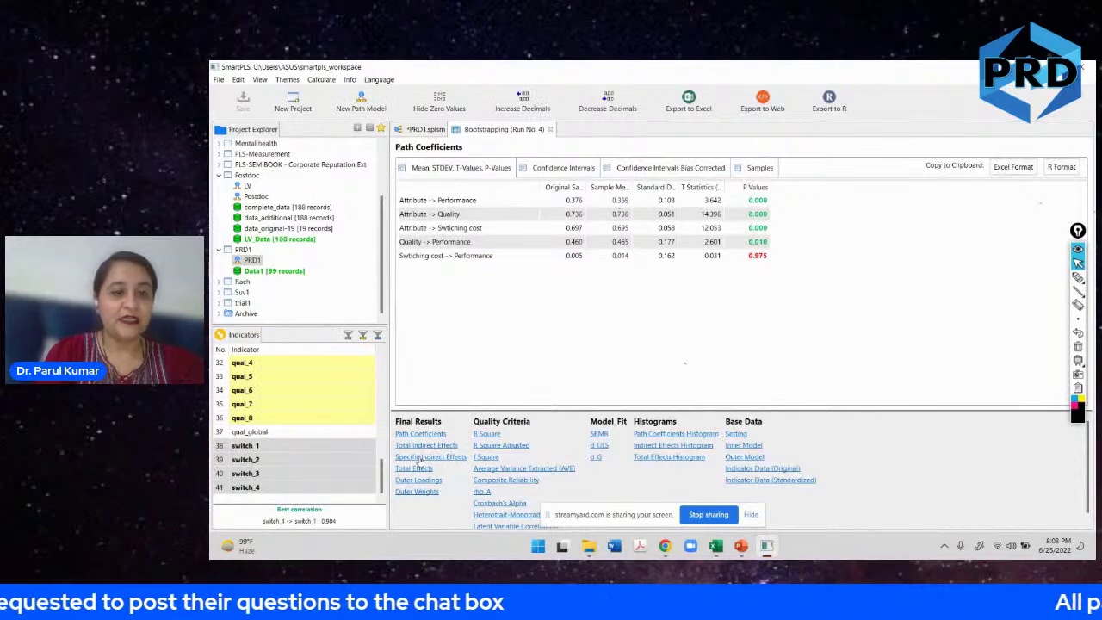
{"action": "left_click", "coordinate": [419, 457]}
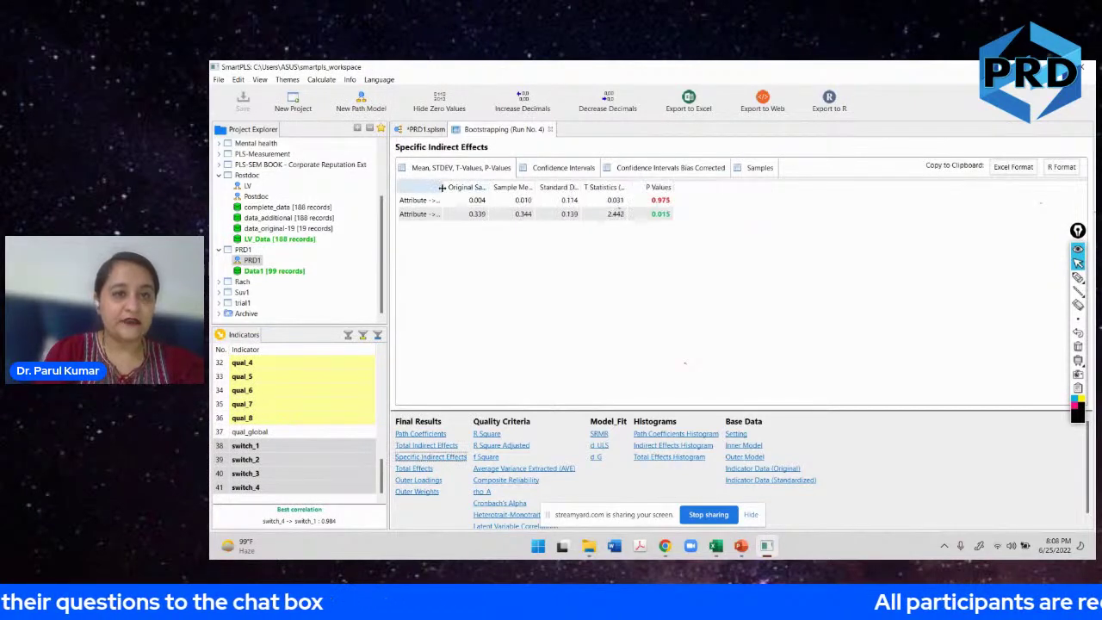
{"action": "left_click_drag", "start_coordinate": [442, 187], "coordinate": [548, 181]}
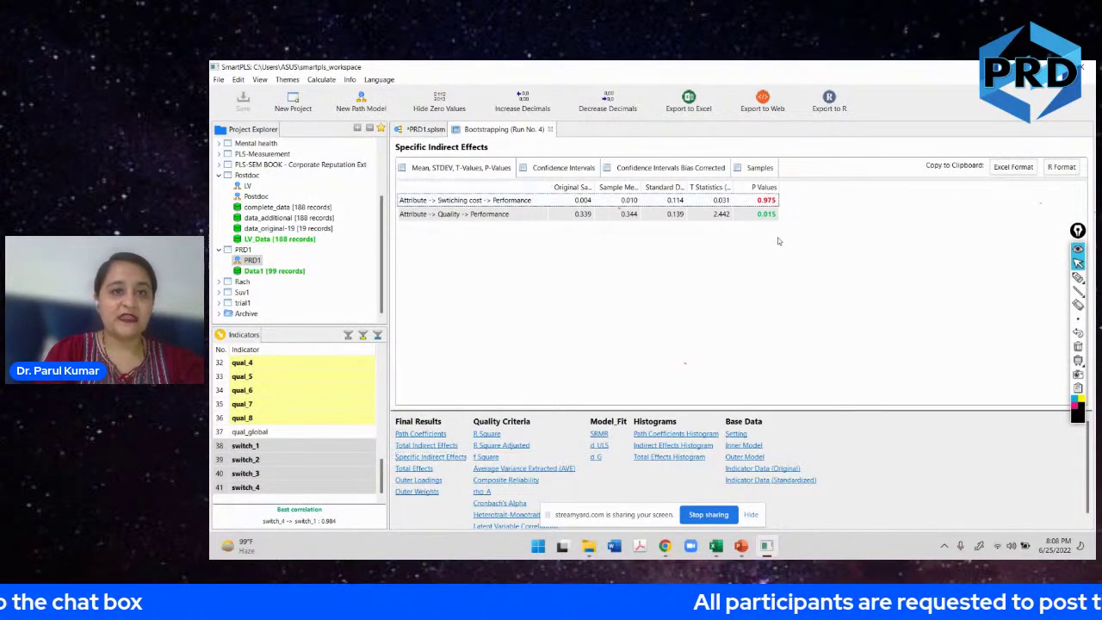
{"action": "left_click", "coordinate": [1012, 166]}
{"action": "key", "text": "alt+Tab"}
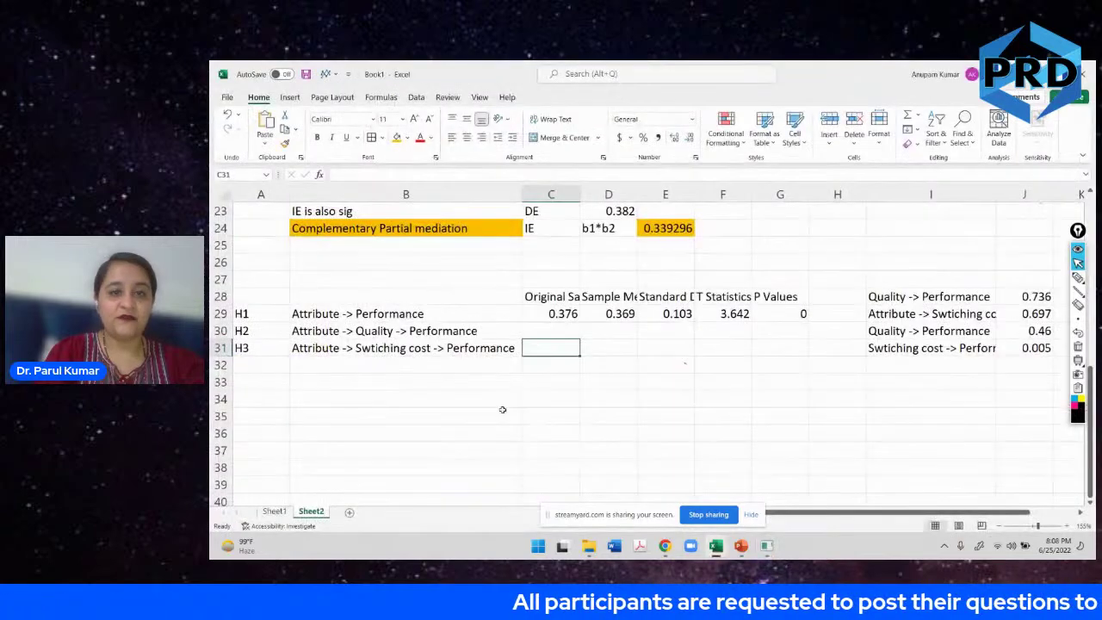
{"action": "left_click", "coordinate": [389, 414]}
{"action": "key", "text": "ctrl+v"}
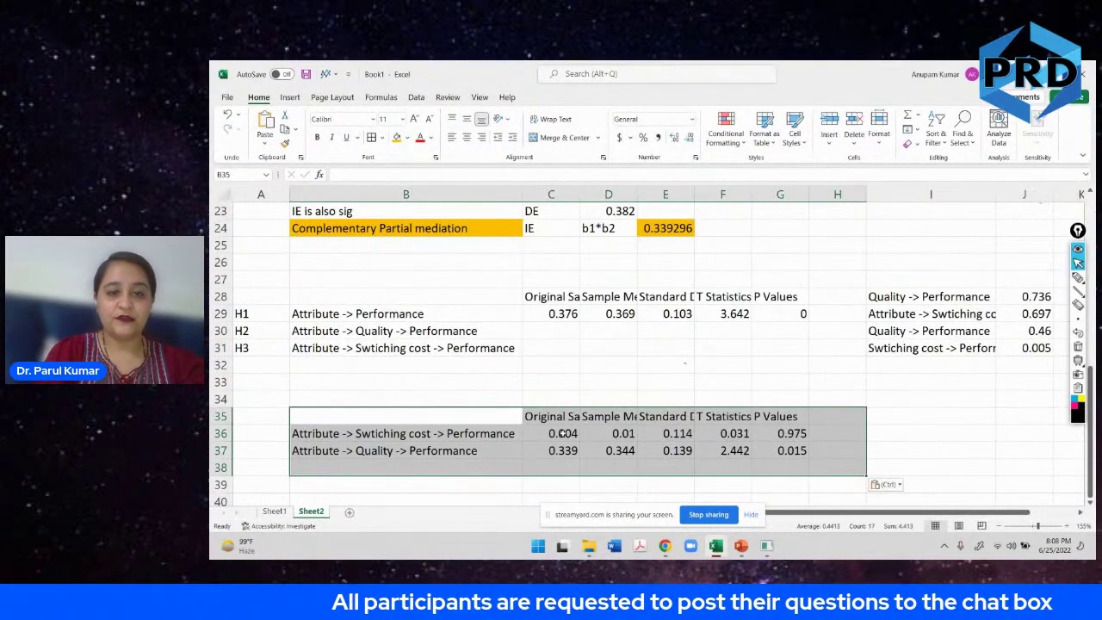
Move the Swtiching cost indirect-effect values from row 36 into the H3 row, starting at C31.
{"action": "left_click", "coordinate": [564, 433]}
{"action": "key", "text": "ctrl+c"}
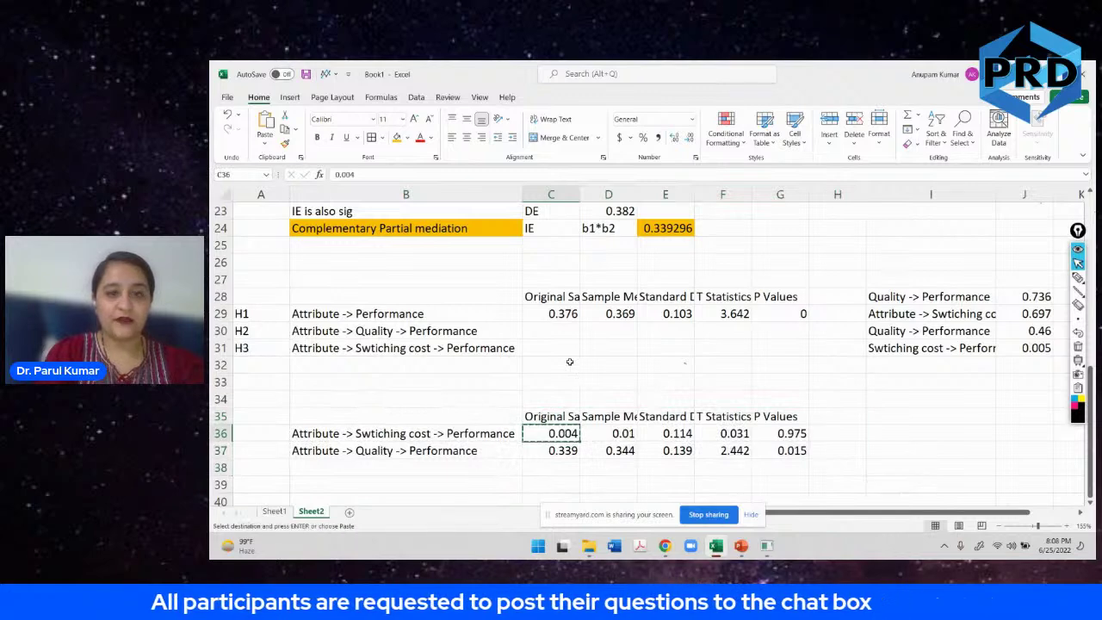
{"action": "left_click_drag", "start_coordinate": [545, 433], "coordinate": [792, 433]}
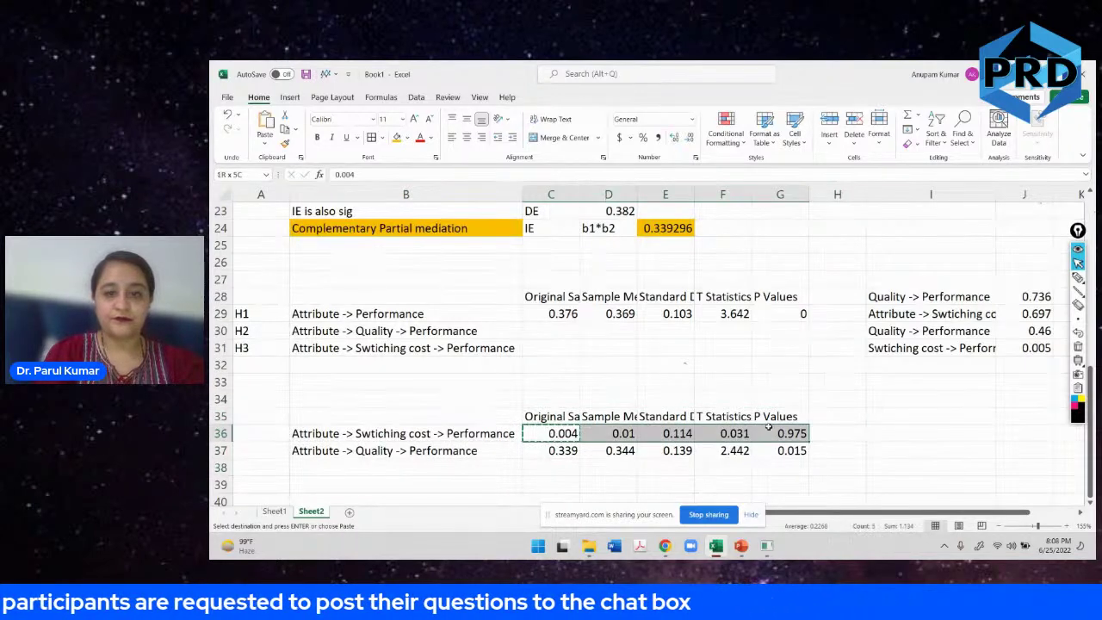
{"action": "key", "text": "ctrl+c"}
{"action": "left_click", "coordinate": [552, 340]}
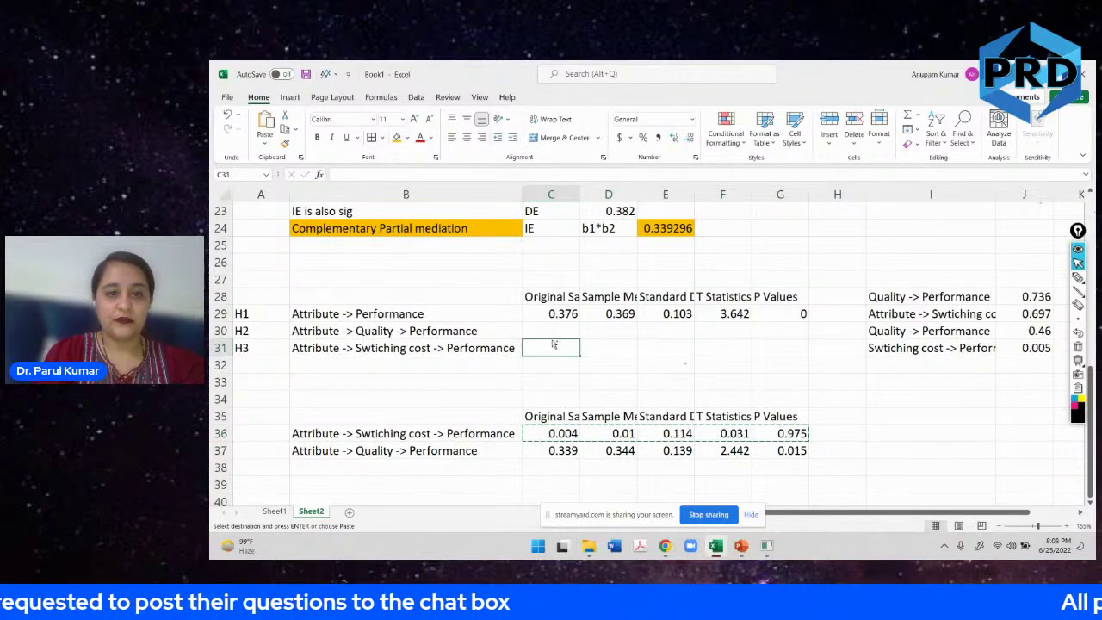
{"action": "key", "text": "Return"}
Move the Quality indirect-effect values from row 37 into the H2 row, starting at C30.
{"action": "left_click_drag", "start_coordinate": [560, 450], "coordinate": [783, 449]}
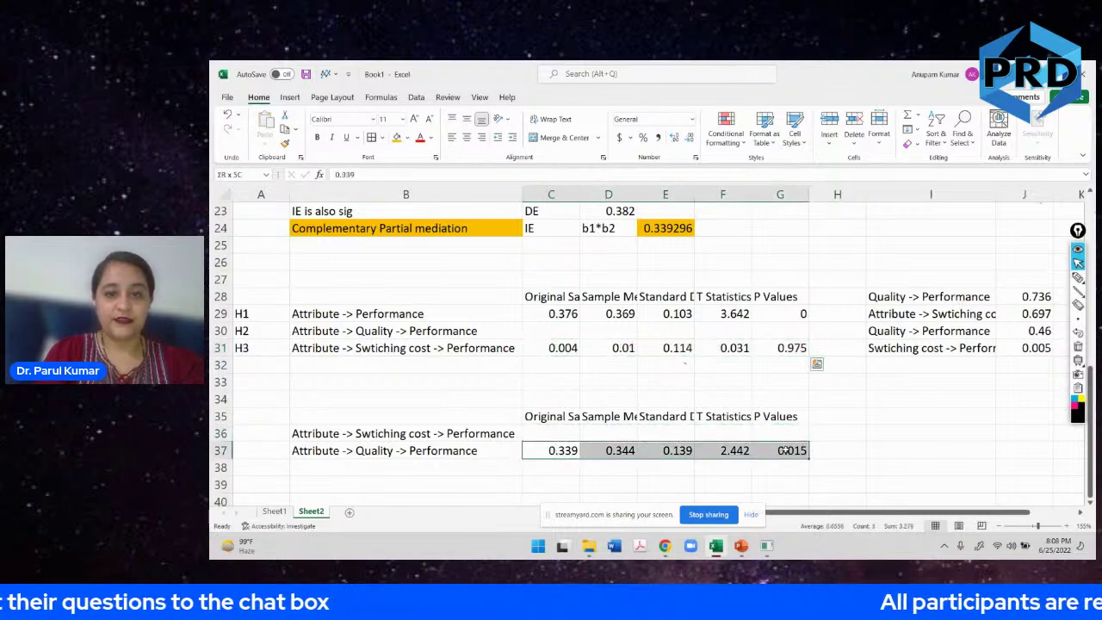
{"action": "key", "text": "ctrl+c"}
{"action": "left_click", "coordinate": [566, 326]}
{"action": "key", "text": "Return"}
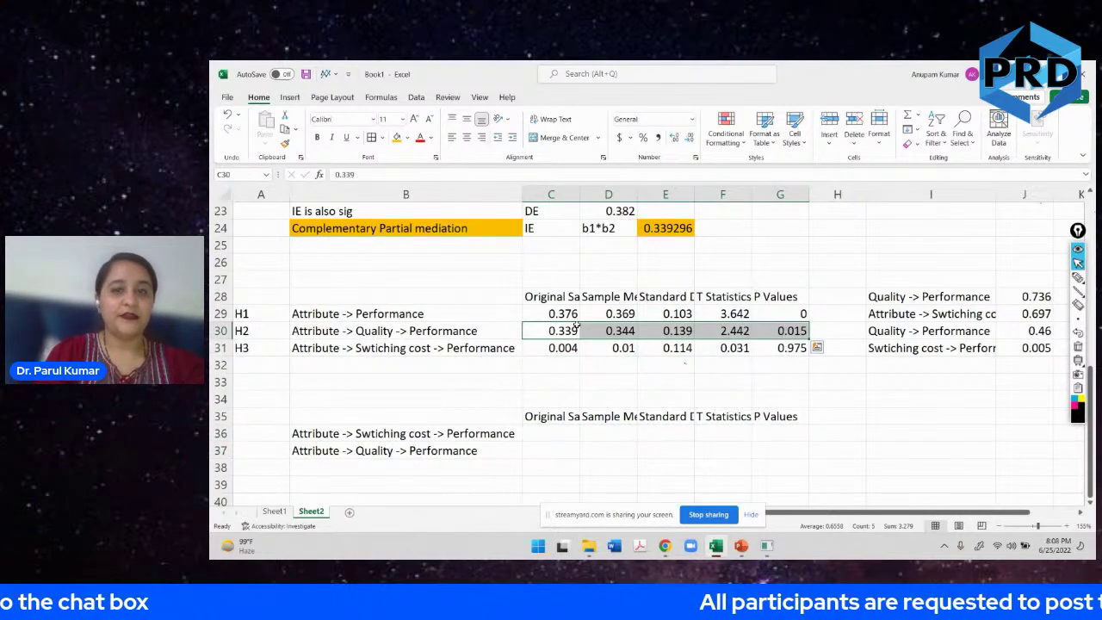
Mark the H1 and H2 original sample values in C29 and C30 with an asterisk, giving 0.376* and 0.339*.
{"action": "double_click", "coordinate": [575, 313]}
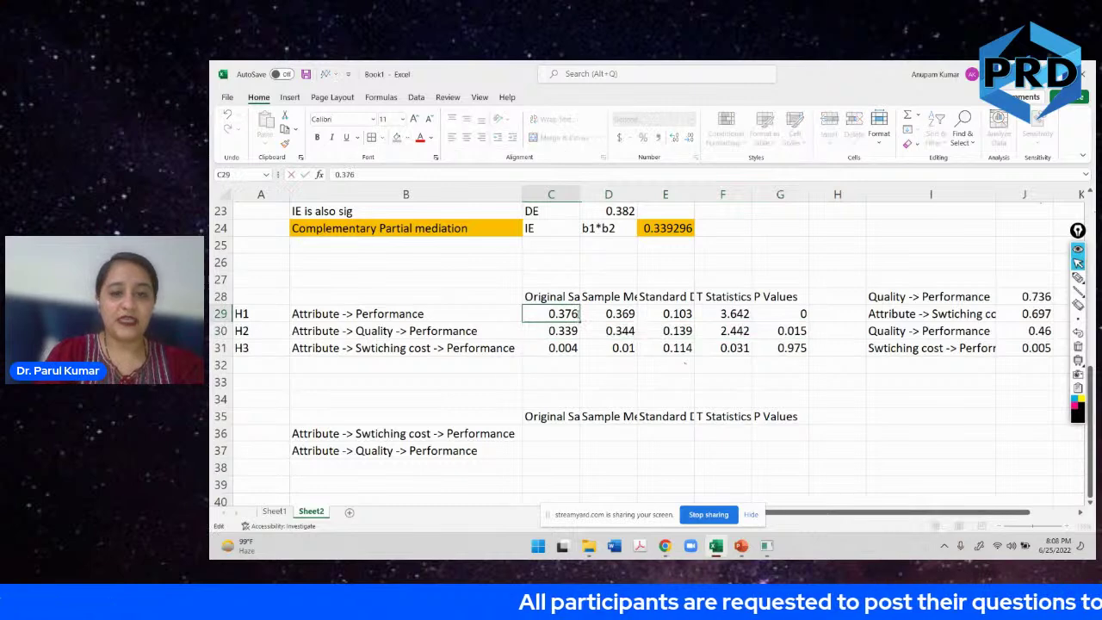
{"action": "type", "text": "*"}
{"action": "double_click", "coordinate": [577, 331]}
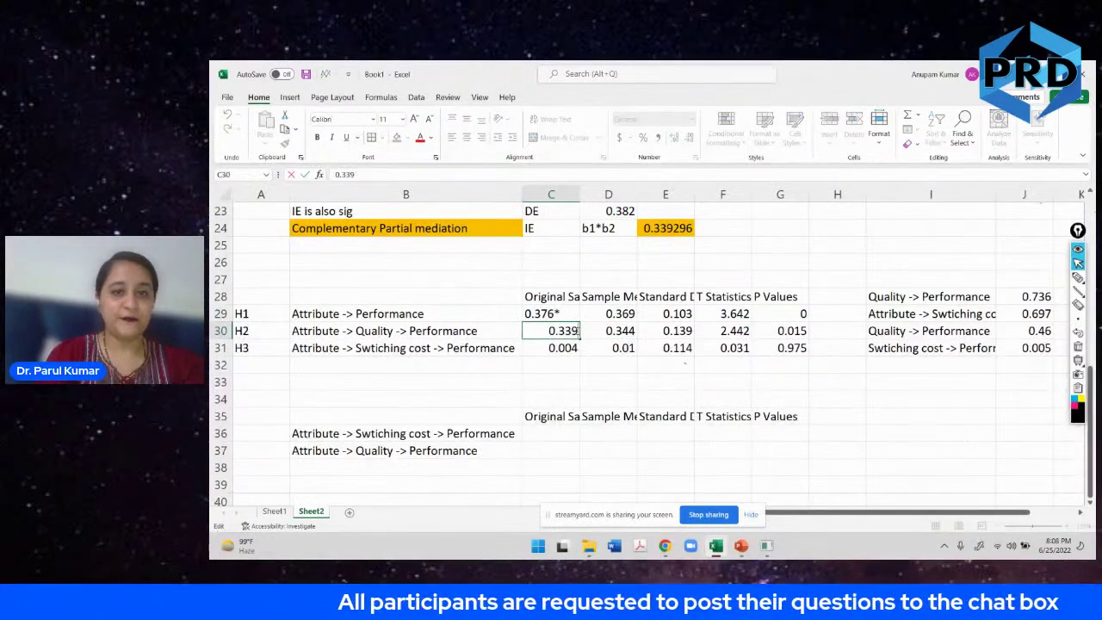
{"action": "type", "text": "*"}
{"action": "left_click", "coordinate": [577, 348]}
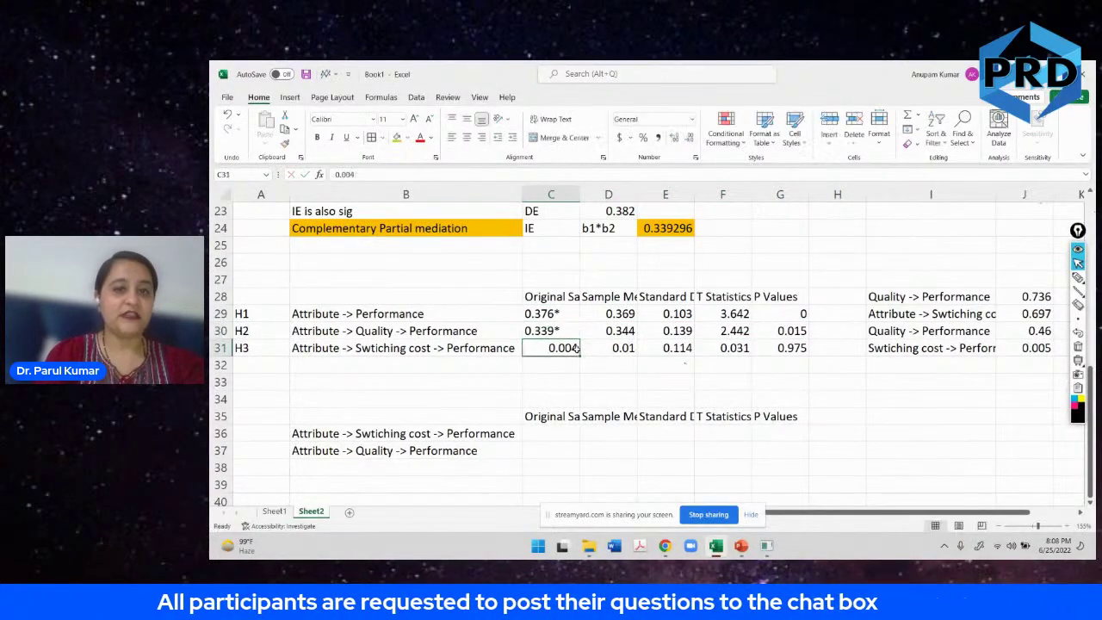
Clear the leftover indirect effects headers and labels from B34:G39 below the hypothesis table.
{"action": "left_click", "coordinate": [392, 361]}
{"action": "left_click", "coordinate": [376, 345]}
{"action": "left_click_drag", "start_coordinate": [385, 392], "coordinate": [816, 495]}
{"action": "key", "text": "Delete"}
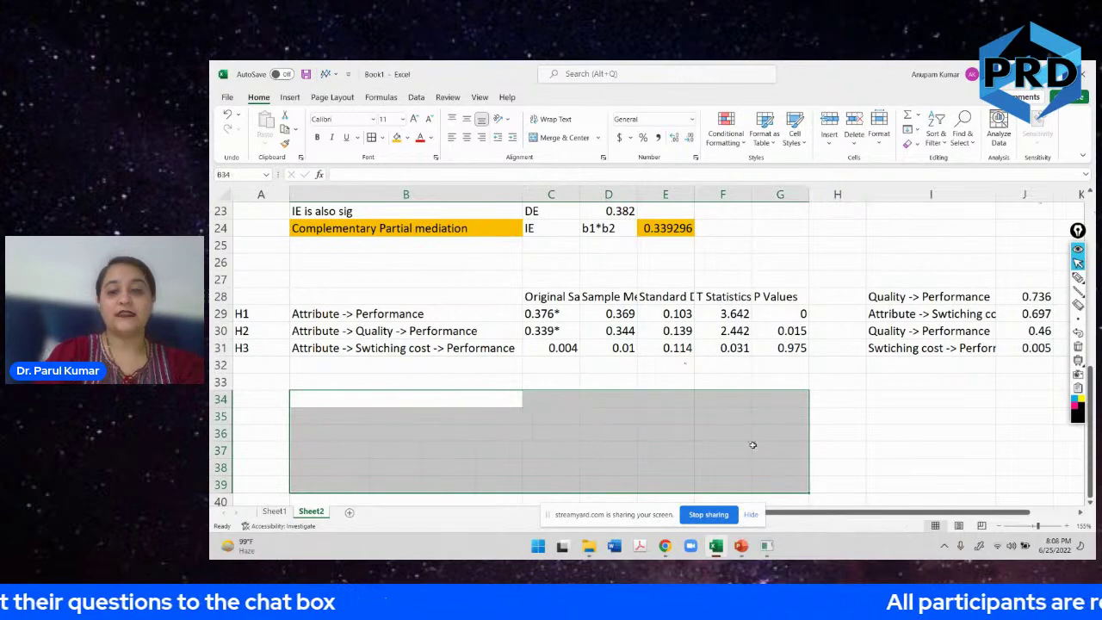
{"action": "left_click", "coordinate": [782, 345]}
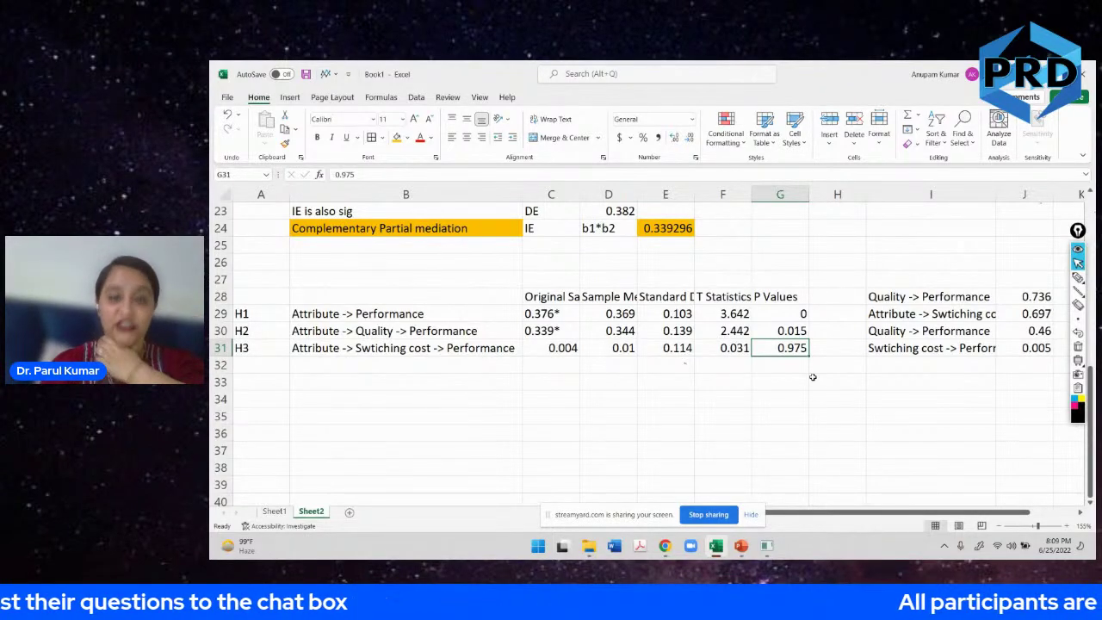
{"action": "left_click", "coordinate": [533, 314]}
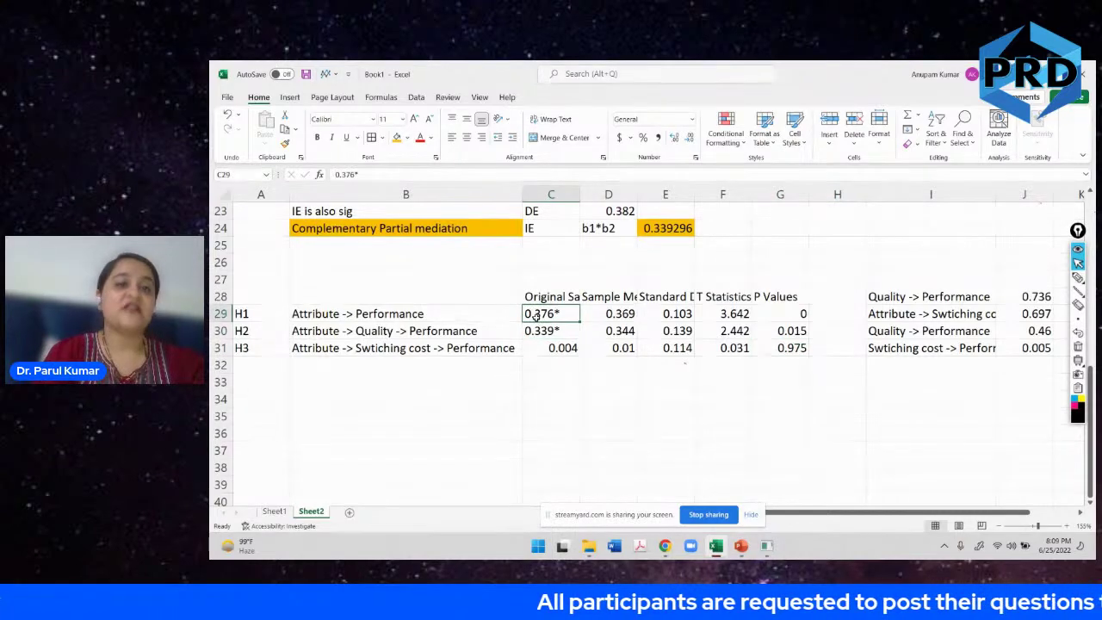
{"action": "left_click_drag", "start_coordinate": [533, 315], "coordinate": [536, 332]}
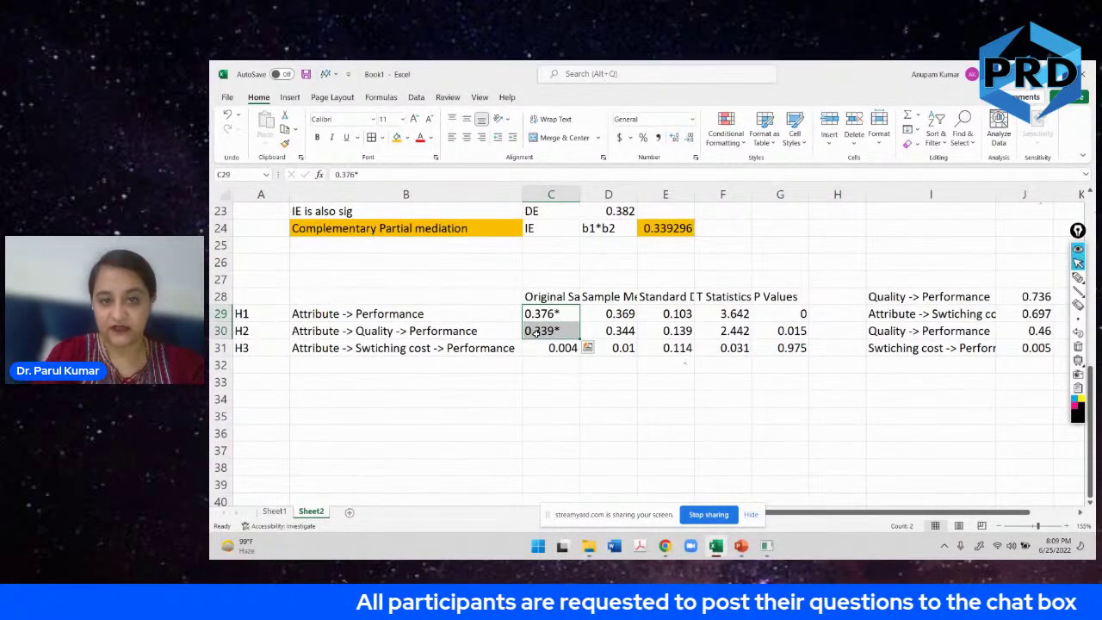
{"action": "left_click", "coordinate": [497, 432]}
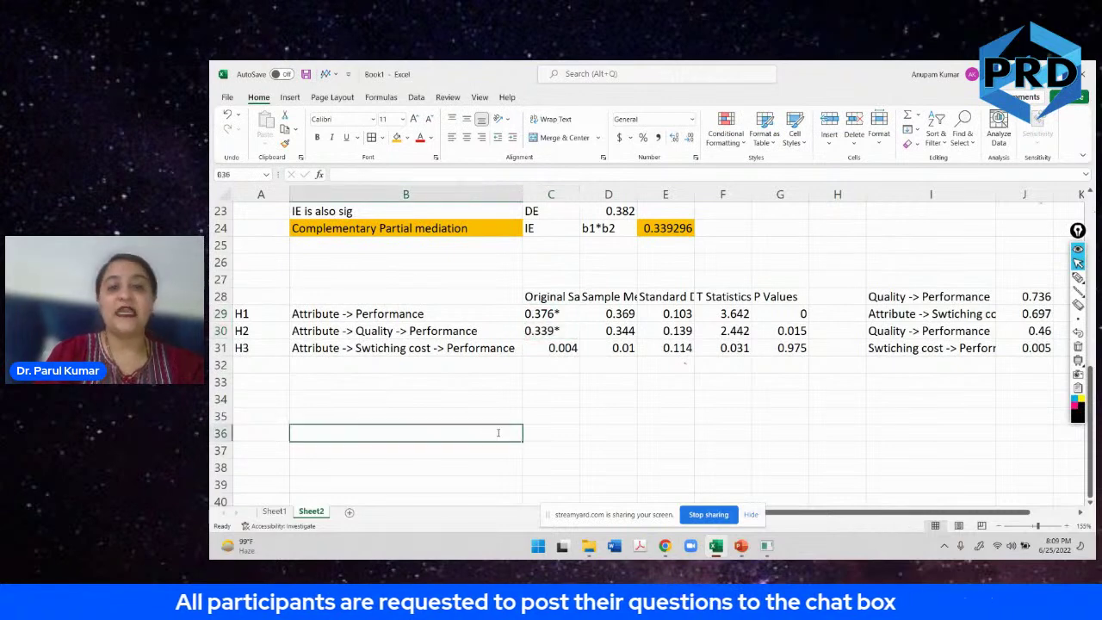
{"action": "left_click", "coordinate": [487, 413]}
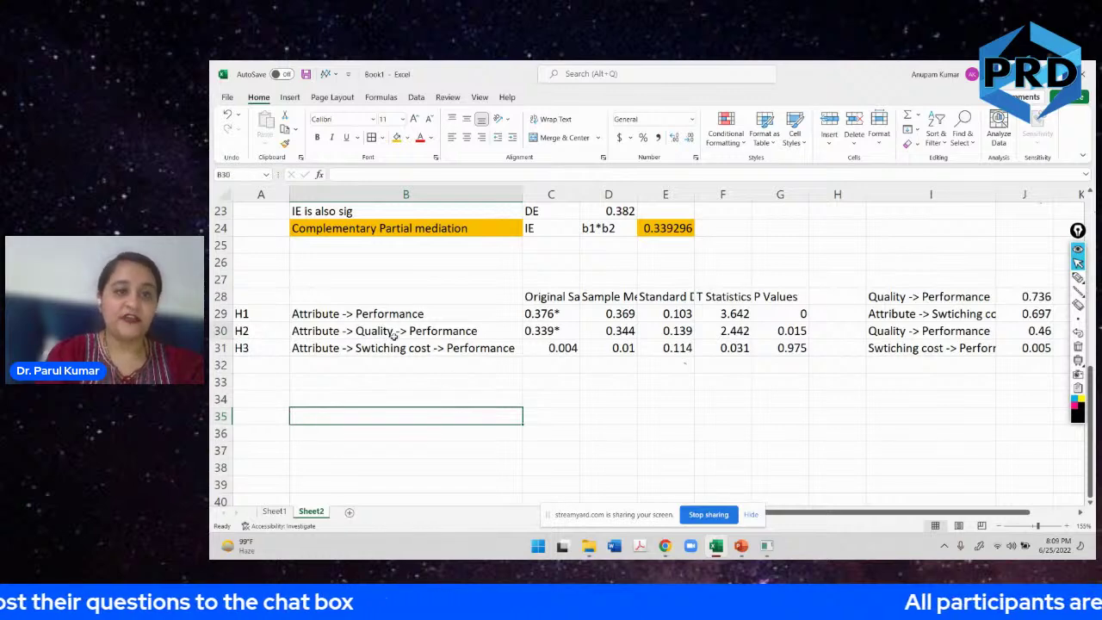
{"action": "left_click_drag", "start_coordinate": [401, 333], "coordinate": [396, 356]}
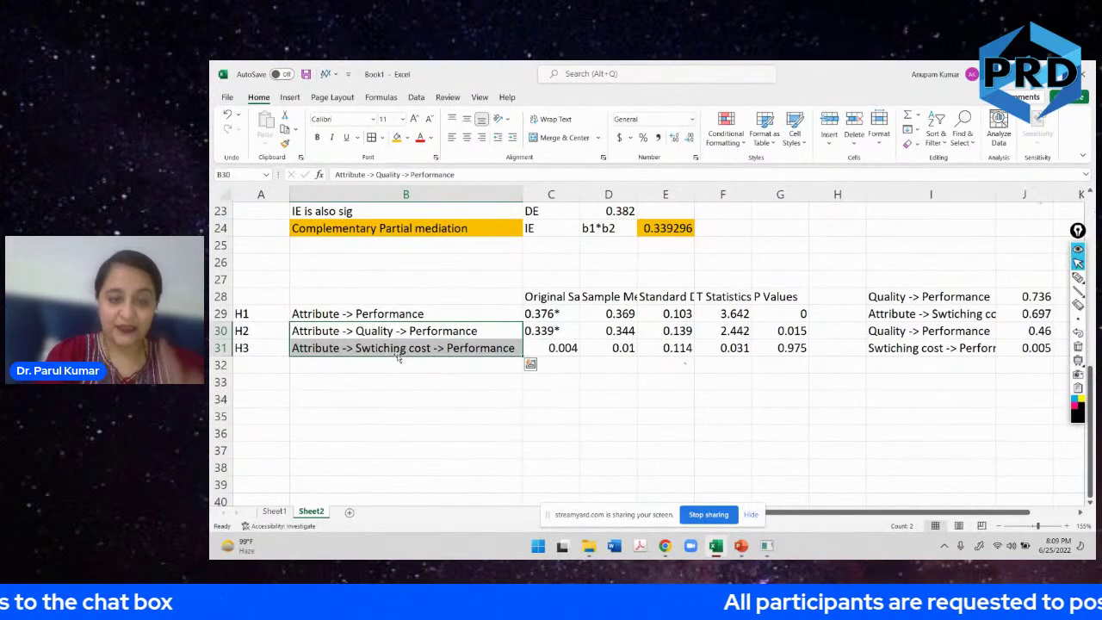
Enter 0.00 as the H3 P value in G31 and change the H3 original sample value in C31 to 0.104*.
{"action": "left_click", "coordinate": [794, 346]}
{"action": "type", "text": "0.00"}
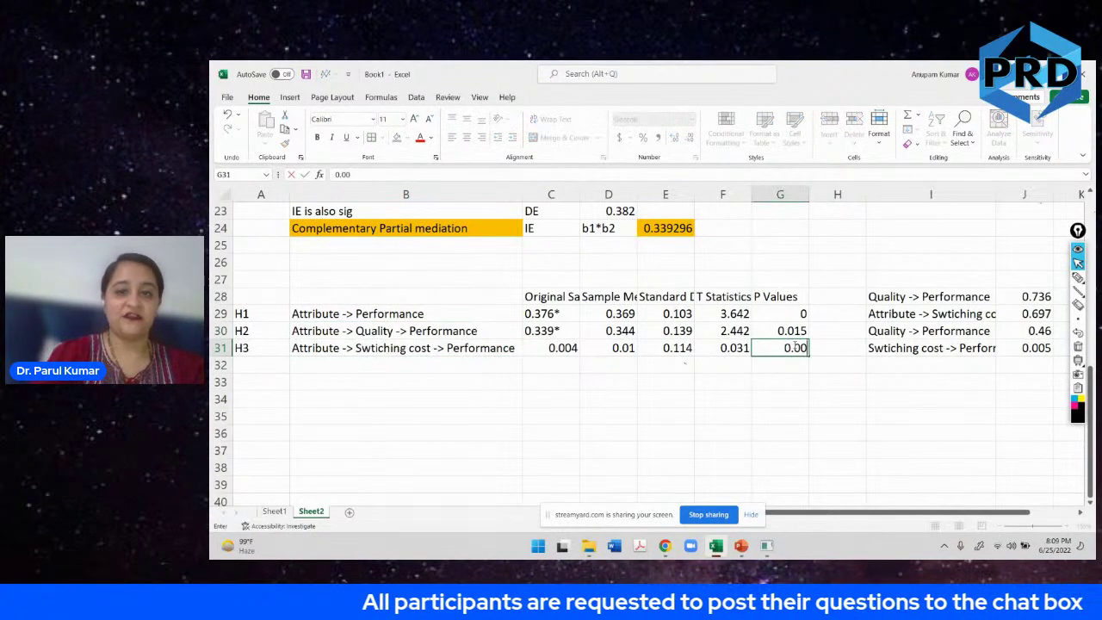
{"action": "left_click", "coordinate": [566, 347]}
{"action": "double_click", "coordinate": [566, 347]}
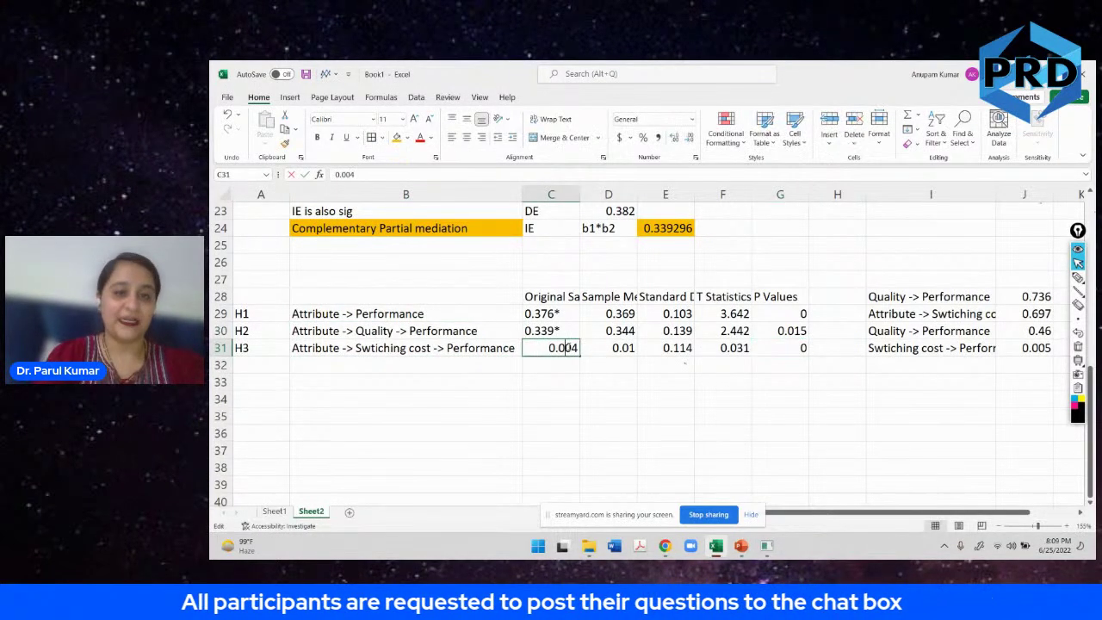
{"action": "key", "text": "BackSpace"}
{"action": "type", "text": "1"}
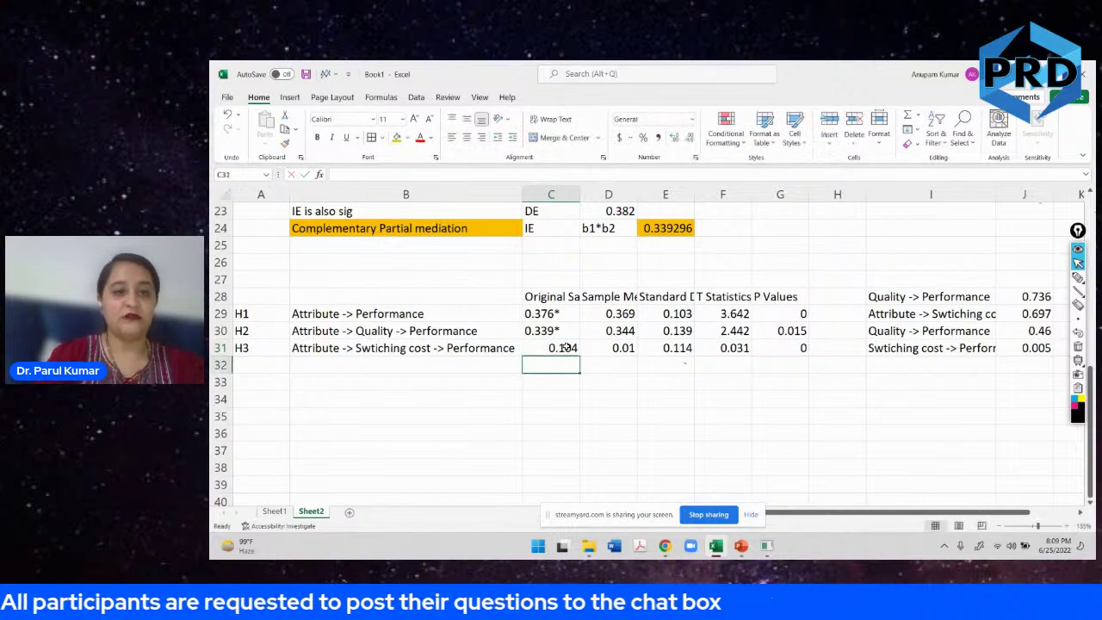
{"action": "key", "text": "Return"}
{"action": "left_click", "coordinate": [567, 349]}
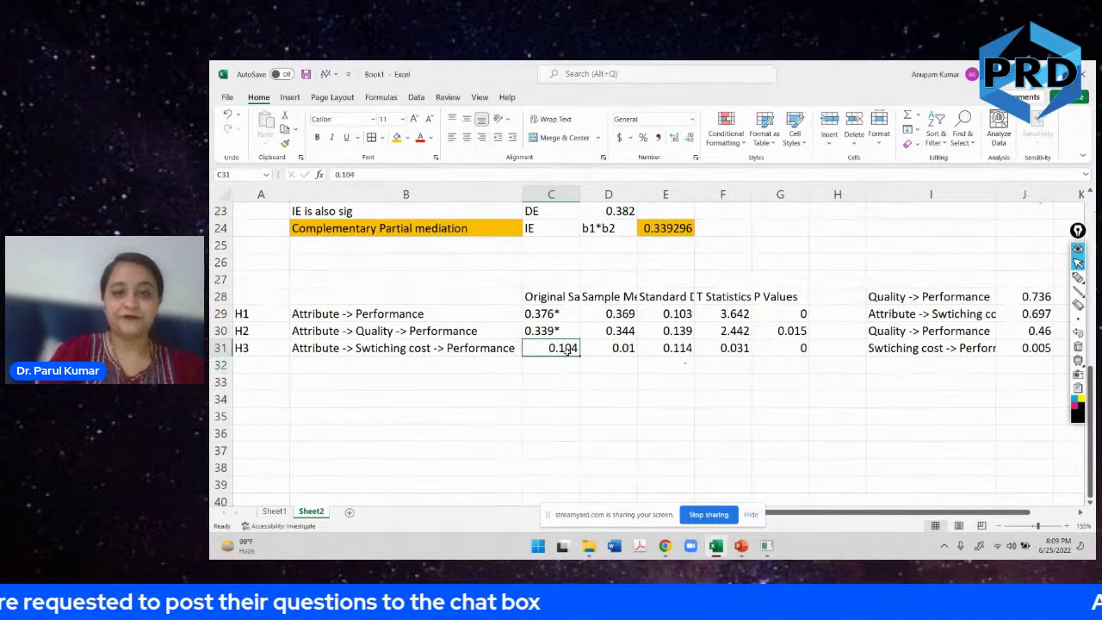
{"action": "double_click", "coordinate": [567, 348]}
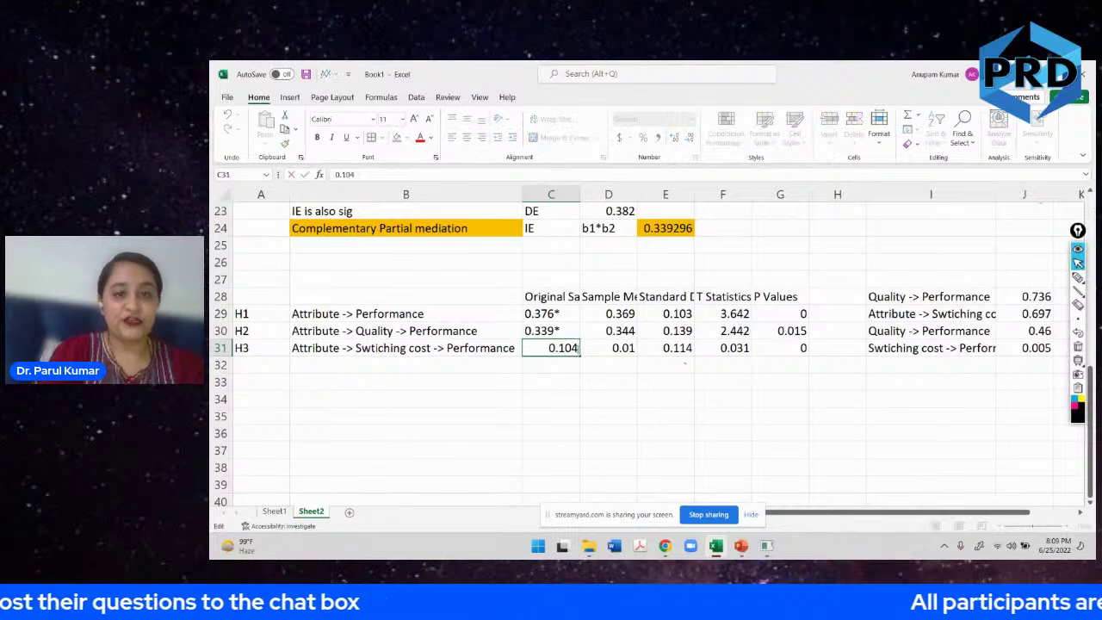
{"action": "type", "text": "*"}
{"action": "left_click", "coordinate": [532, 386]}
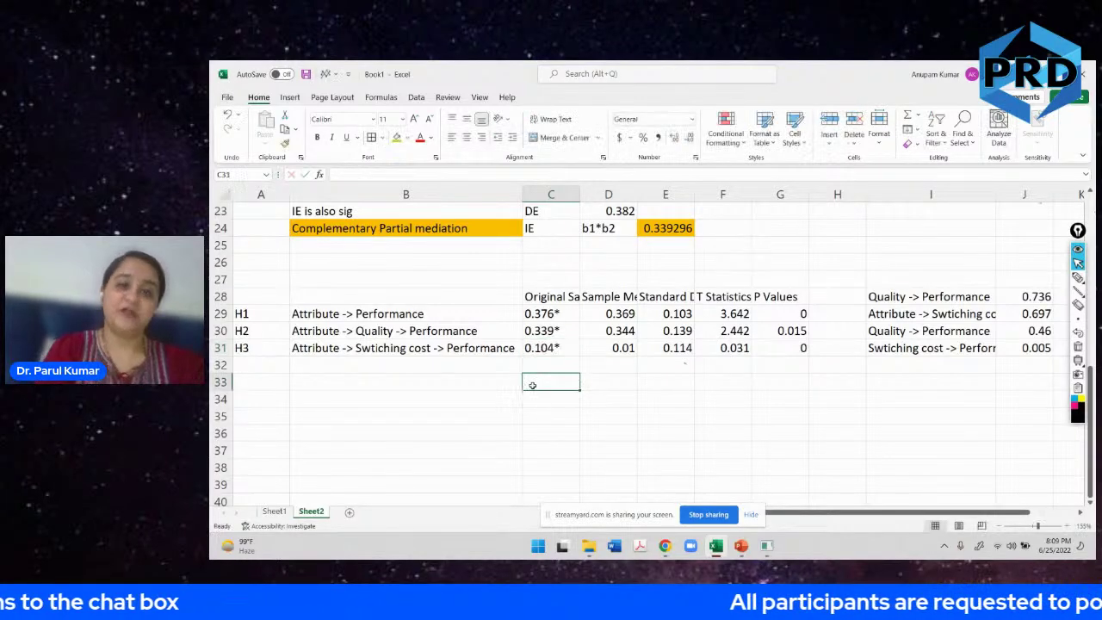
Write the conclusion Quality is stronger mediator in B33 below the hypothesis table.
{"action": "left_click_drag", "start_coordinate": [501, 333], "coordinate": [540, 353]}
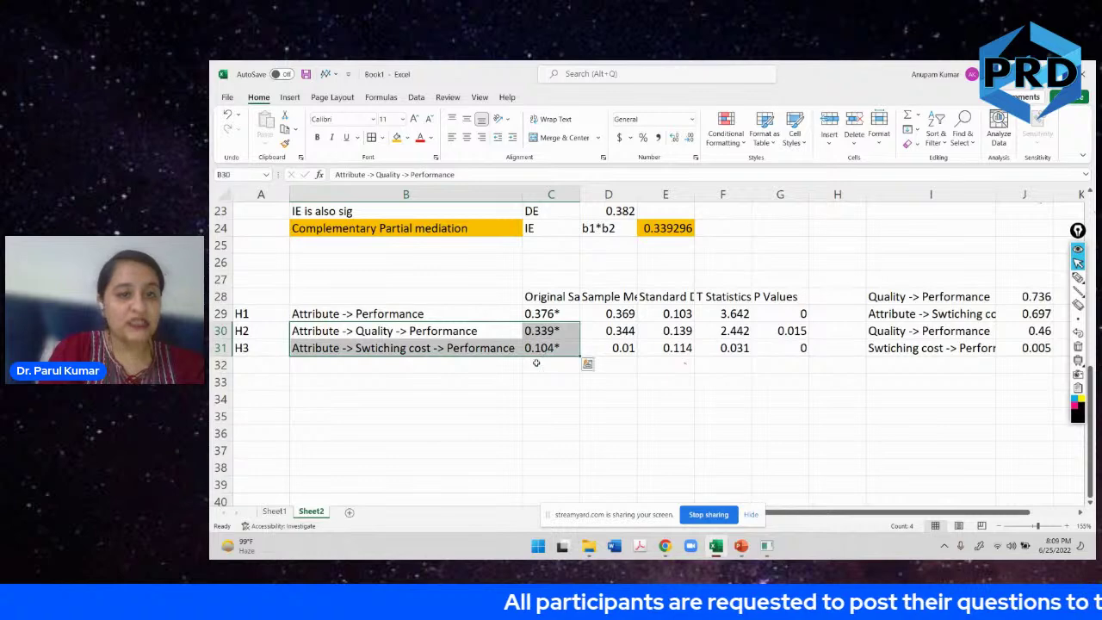
{"action": "left_click", "coordinate": [490, 384]}
{"action": "type", "text": "Quali"}
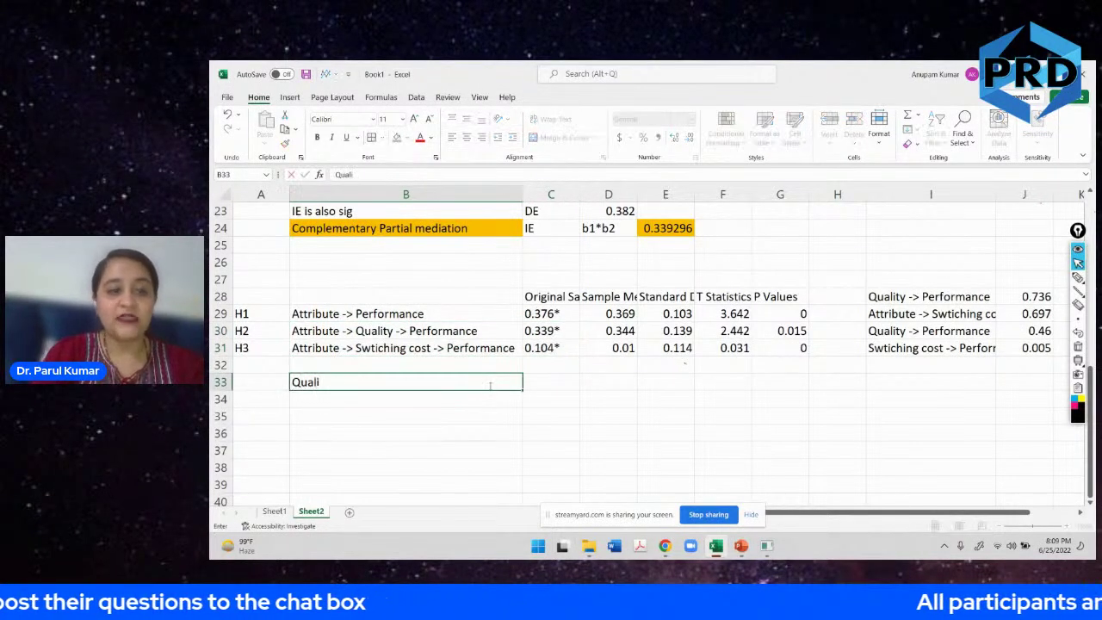
{"action": "type", "text": "ty is stro"}
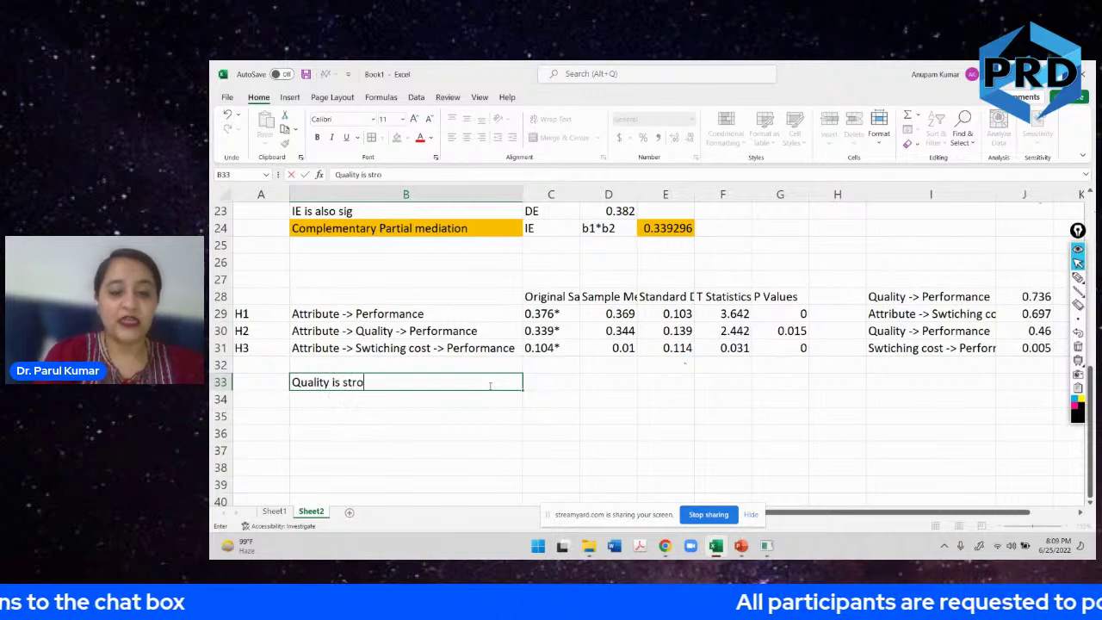
{"action": "type", "text": "nger mediator"}
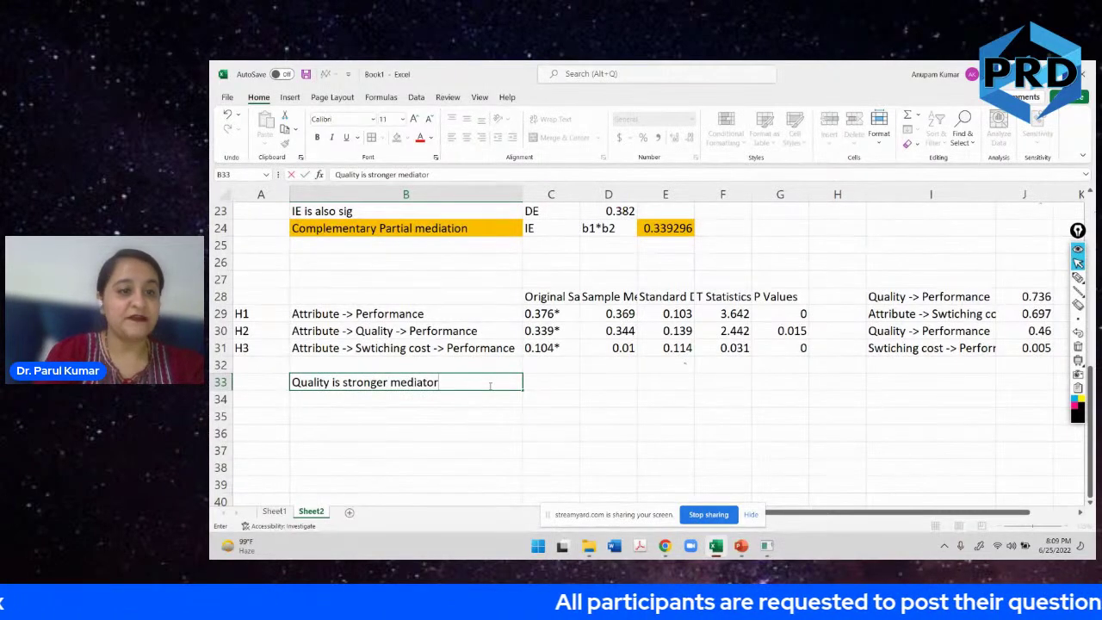
{"action": "left_click", "coordinate": [555, 331]}
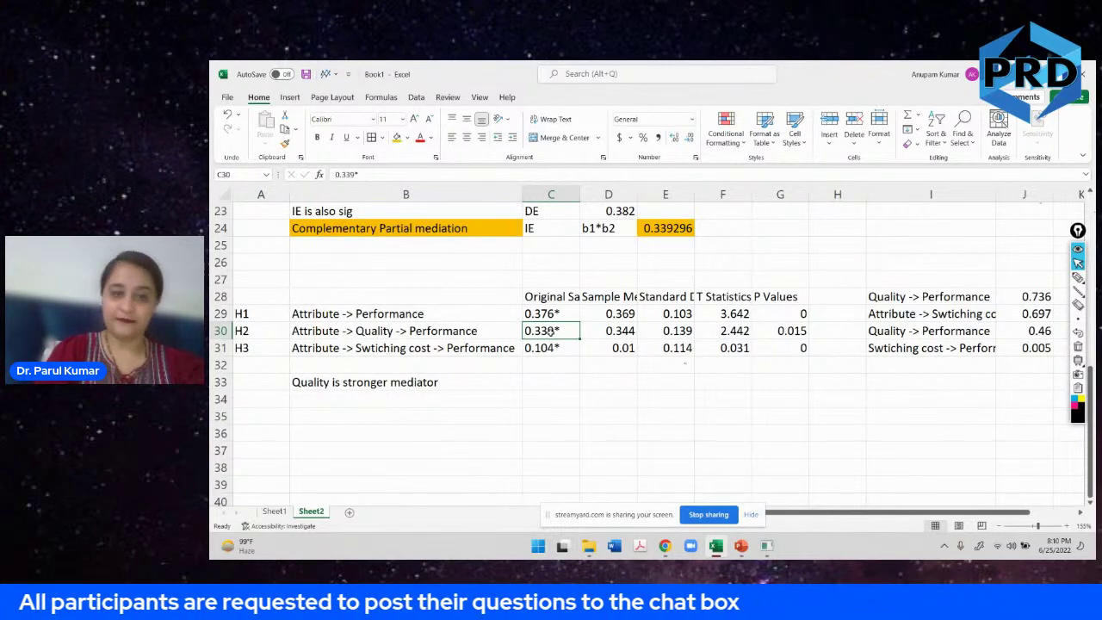
{"action": "left_click", "coordinate": [430, 385]}
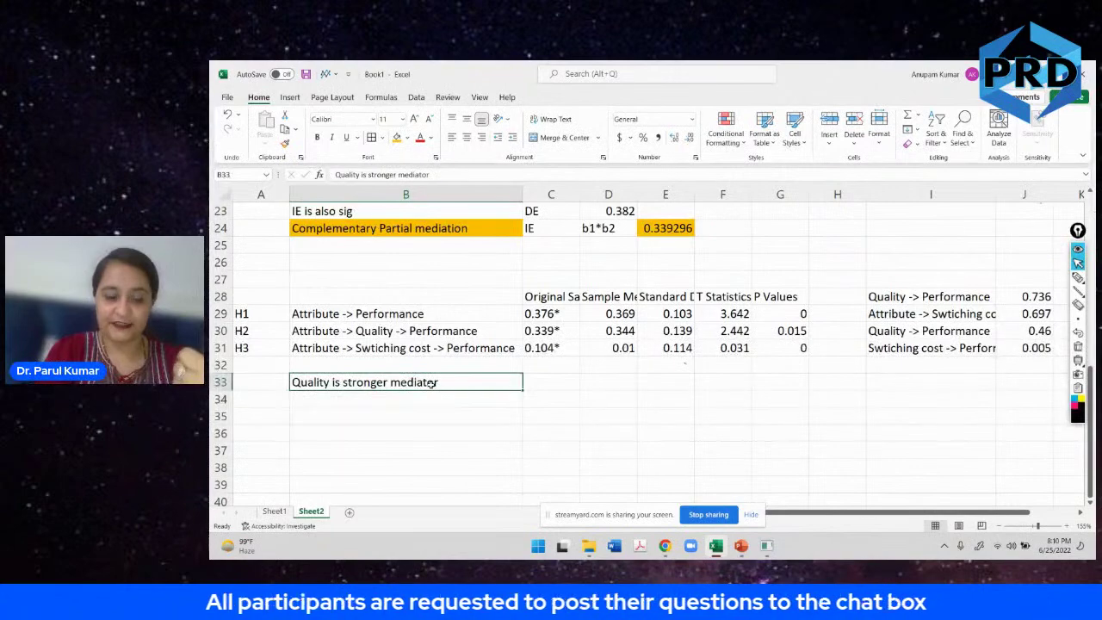
Switch to the PRD1 path model in SmartPLS and connect Swtiching cost to Quality with a new path.
{"action": "key", "text": "alt+Tab"}
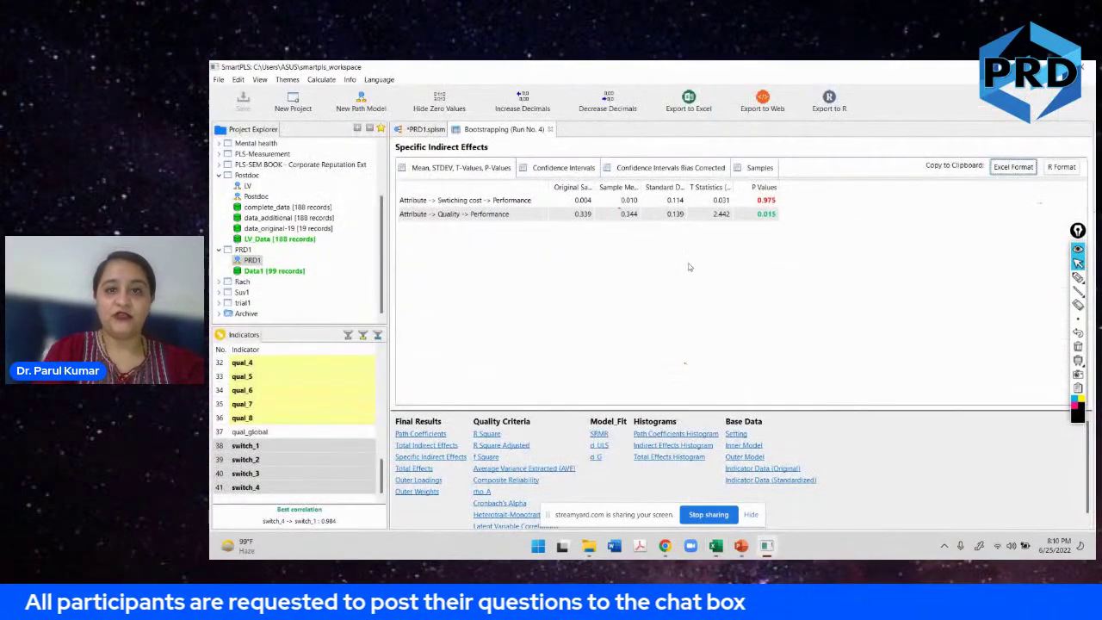
{"action": "left_click", "coordinate": [415, 130]}
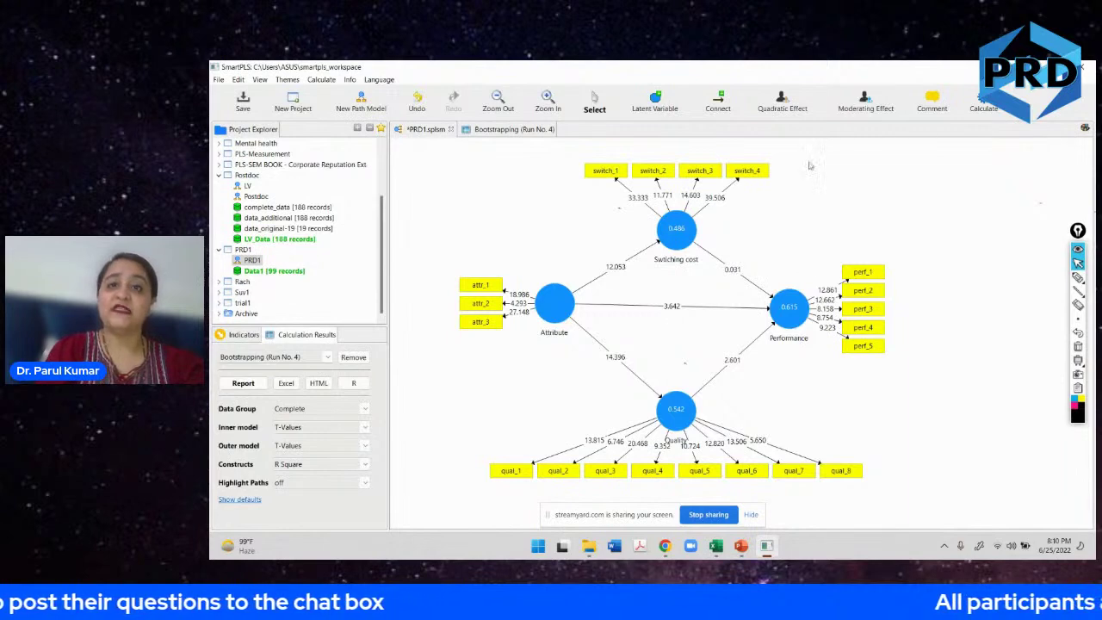
{"action": "left_click", "coordinate": [719, 103]}
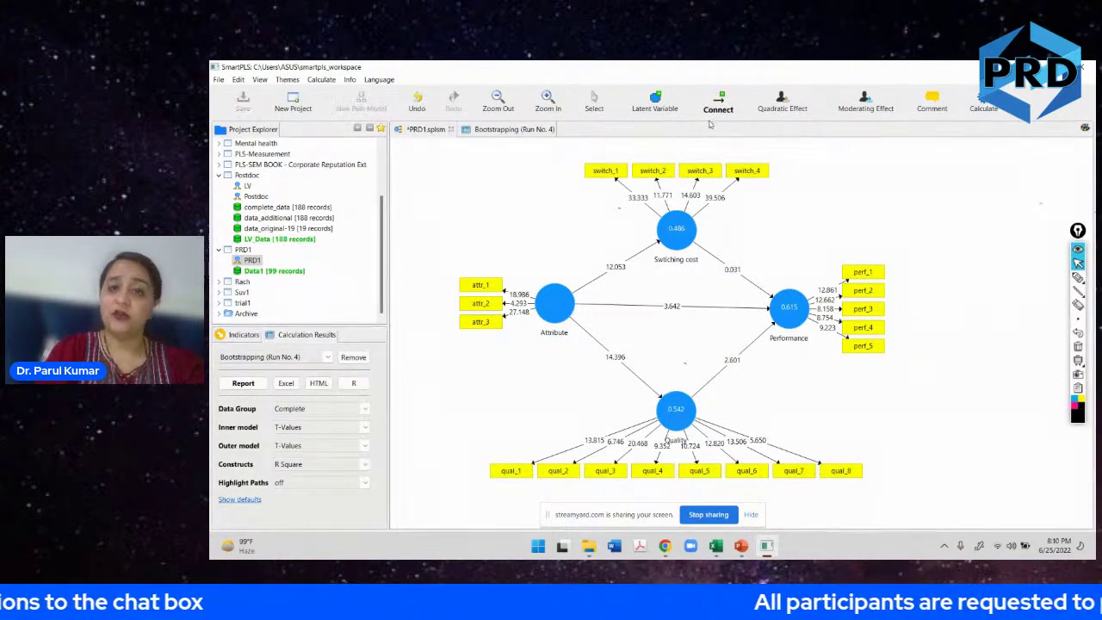
{"action": "left_click", "coordinate": [679, 247]}
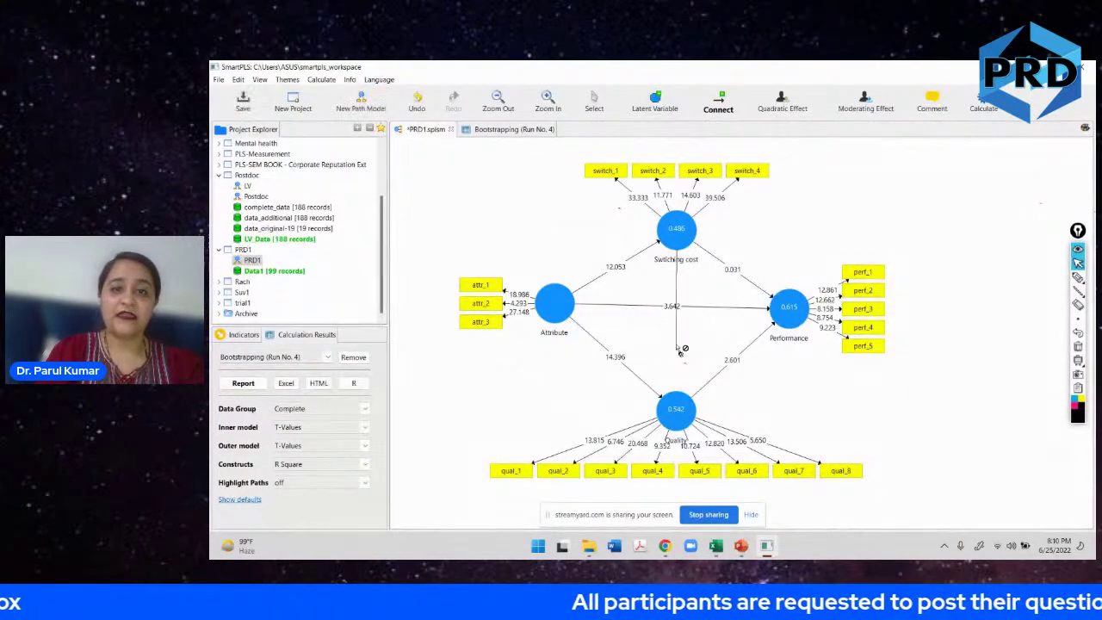
{"action": "left_click", "coordinate": [679, 401]}
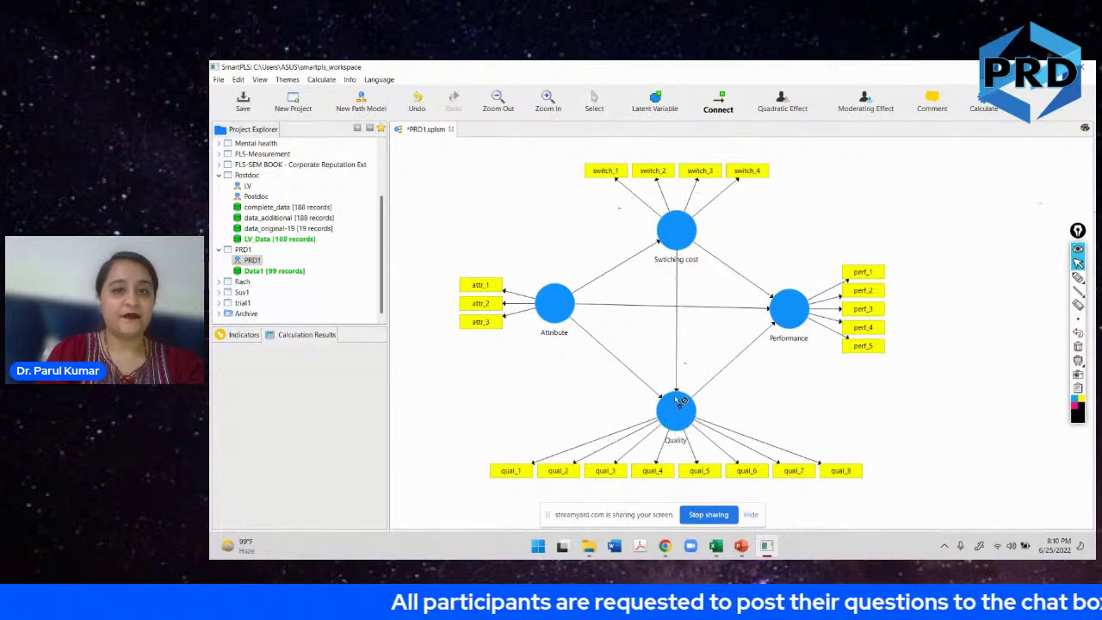
{"action": "left_click", "coordinate": [605, 105]}
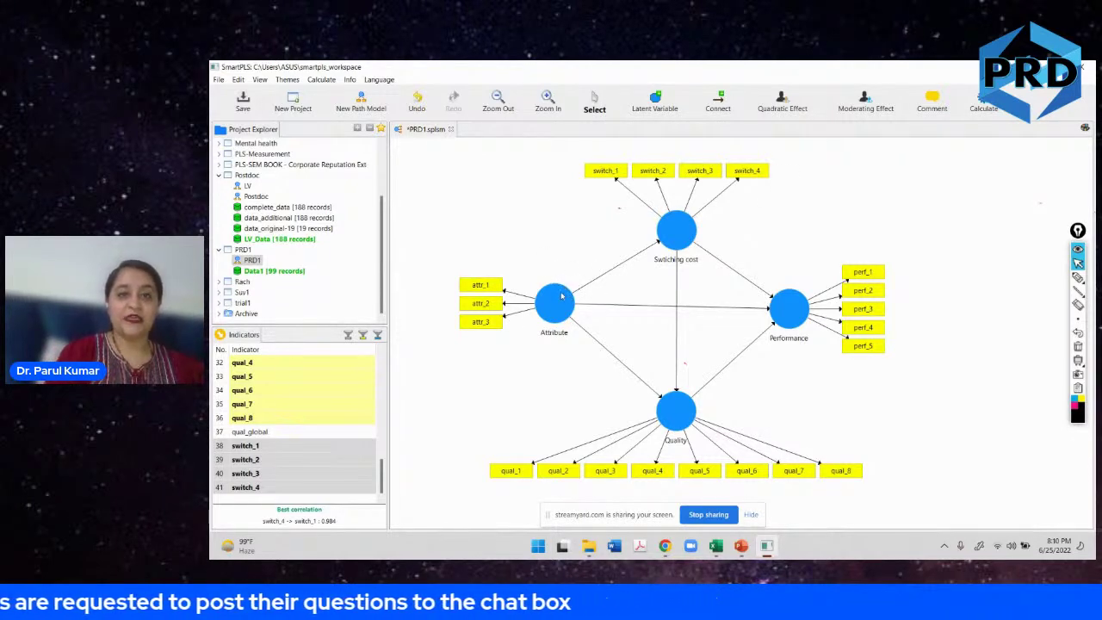
Draw freehand pen arrows over the model tracing the route from Attribute through Swtiching cost and Quality to Performance.
{"action": "left_click_drag", "start_coordinate": [556, 268], "coordinate": [638, 226]}
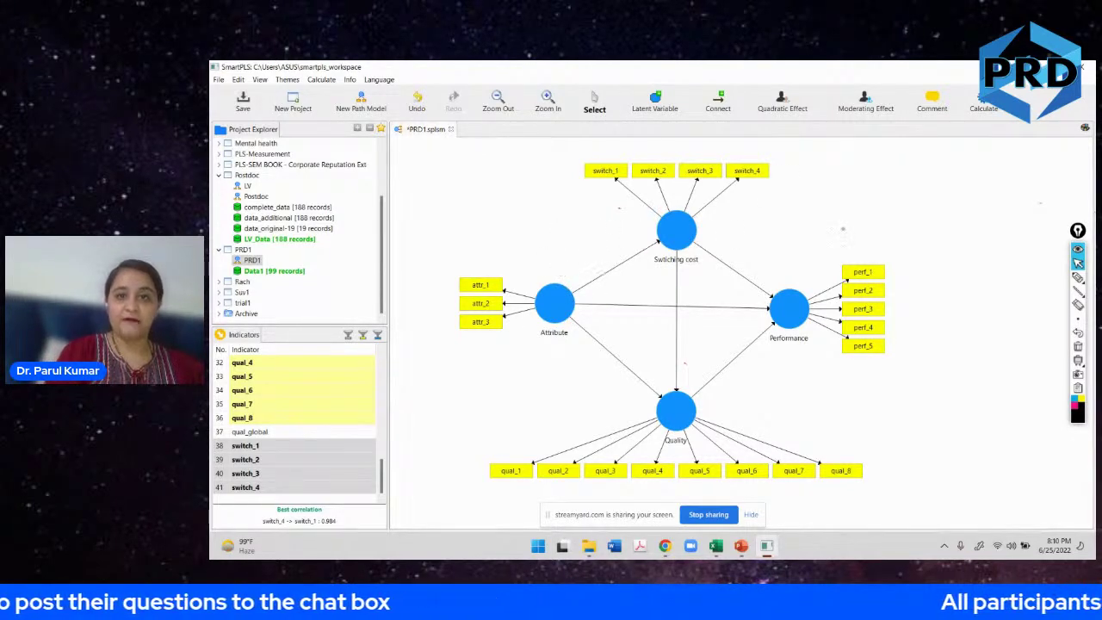
{"action": "left_click", "coordinate": [1034, 279]}
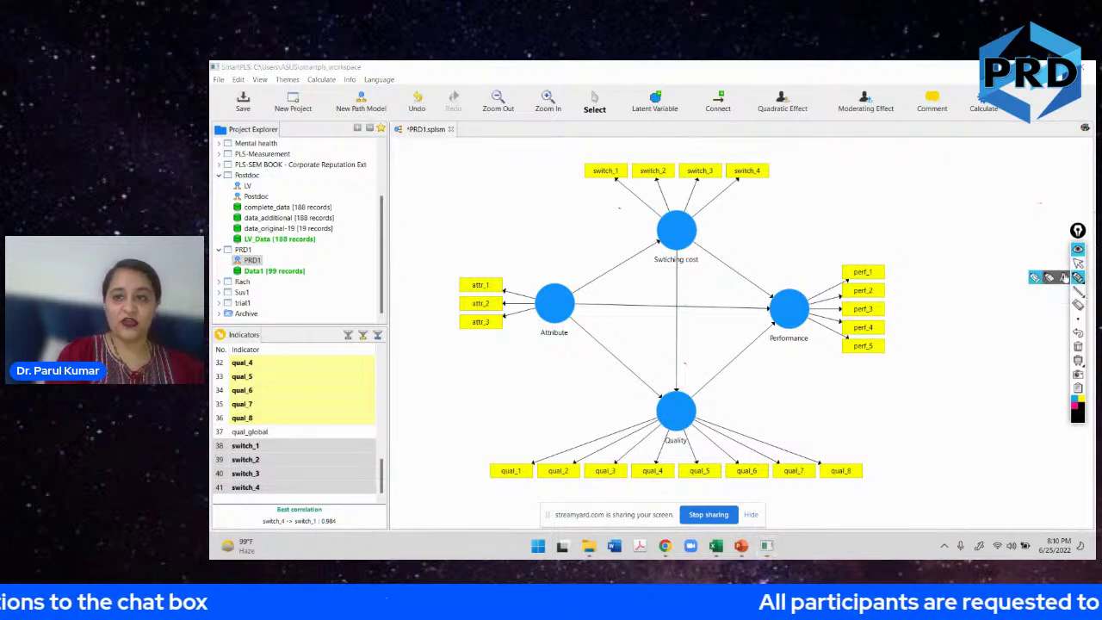
{"action": "left_click", "coordinate": [1035, 279]}
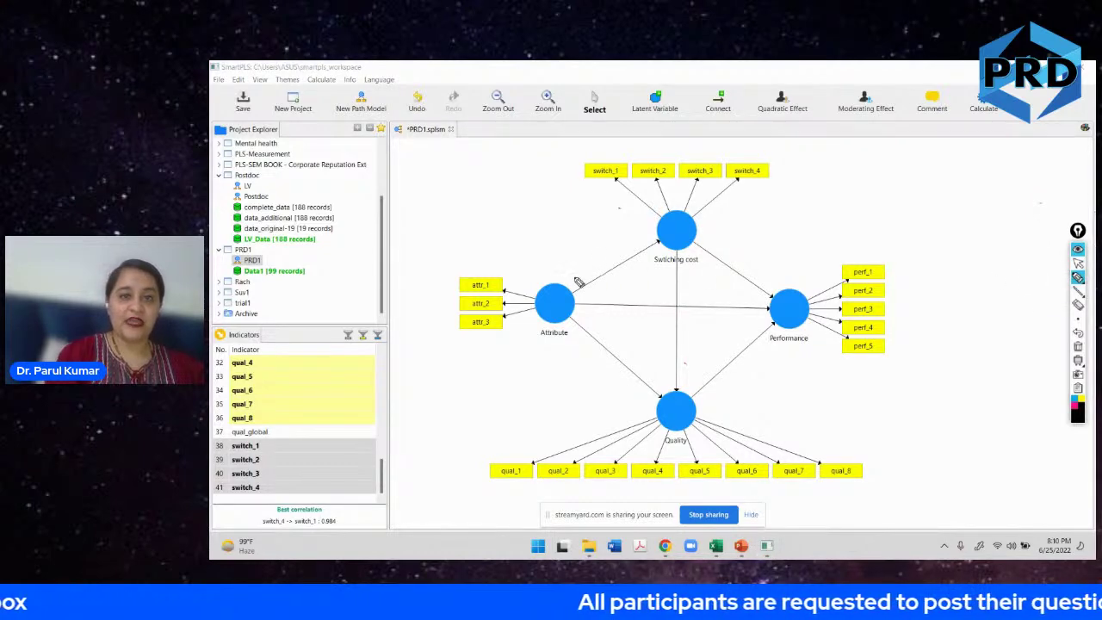
{"action": "left_click_drag", "start_coordinate": [570, 280], "coordinate": [644, 240]}
{"action": "mouse_move", "coordinate": [631, 243]}
{"action": "left_mouse_down"}
{"action": "mouse_move", "coordinate": [645, 240]}
{"action": "mouse_move", "coordinate": [688, 321]}
{"action": "mouse_move", "coordinate": [703, 381]}
{"action": "mouse_move", "coordinate": [771, 327]}
{"action": "left_mouse_up"}
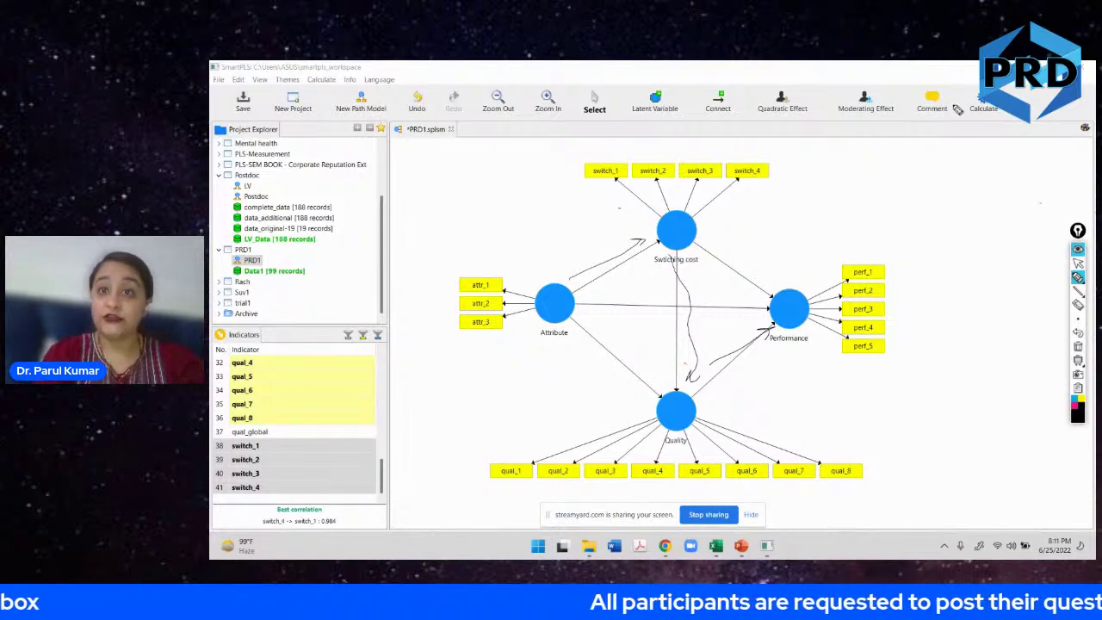
{"action": "left_click", "coordinate": [1078, 261]}
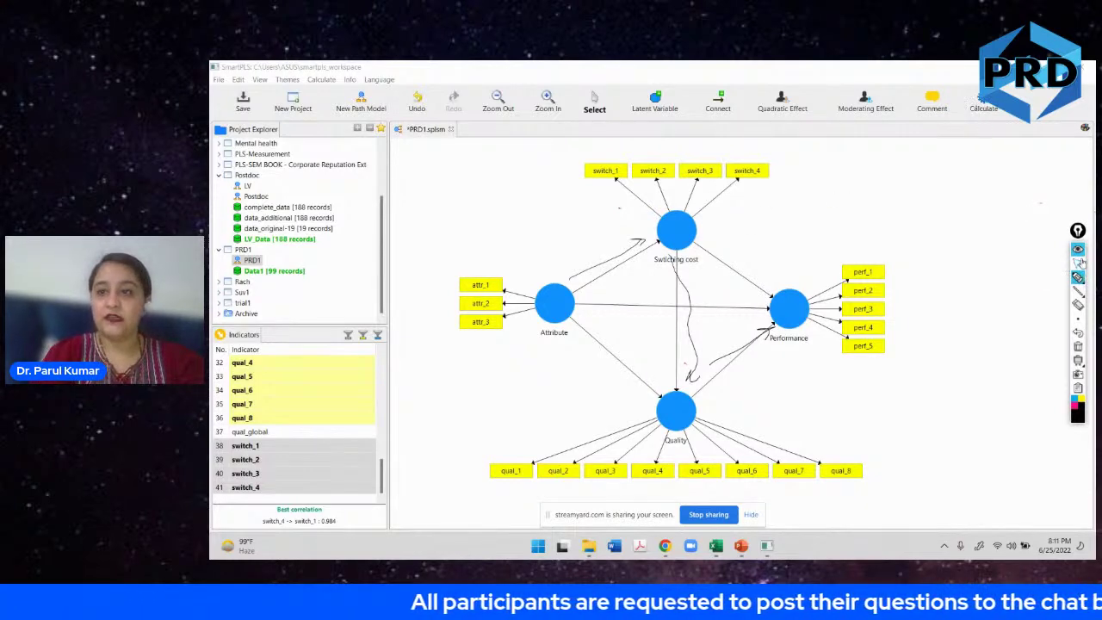
Run complete bootstrapping with 500 subsamples, two-tailed at 0.05 significance, on the PRD1 model and open the full report.
{"action": "left_click", "coordinate": [983, 101]}
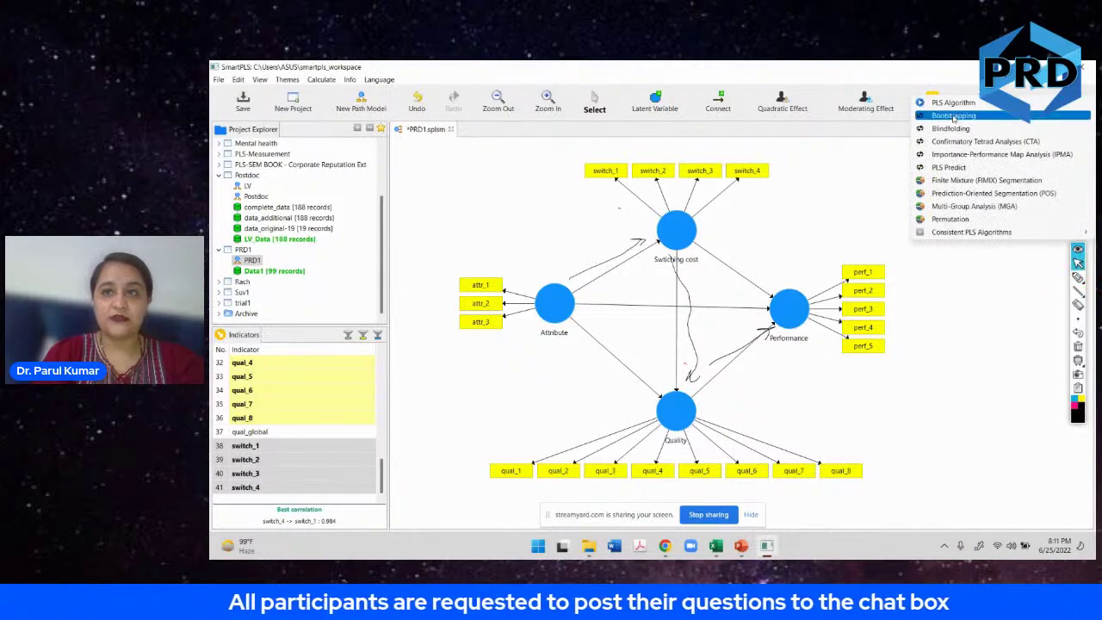
{"action": "left_click", "coordinate": [953, 119]}
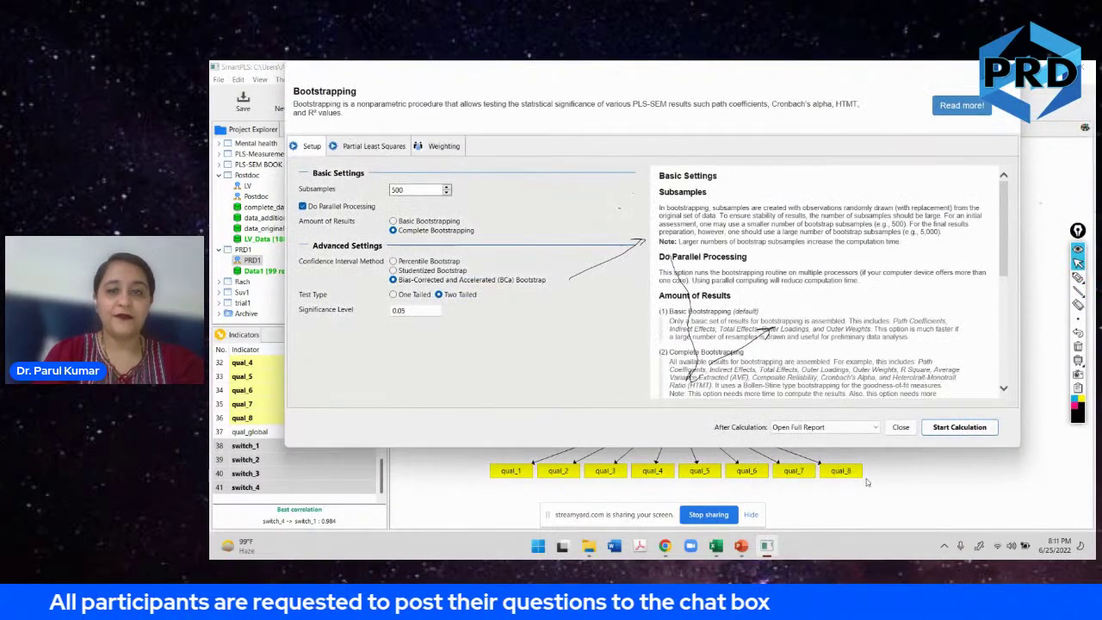
{"action": "left_click", "coordinate": [947, 430]}
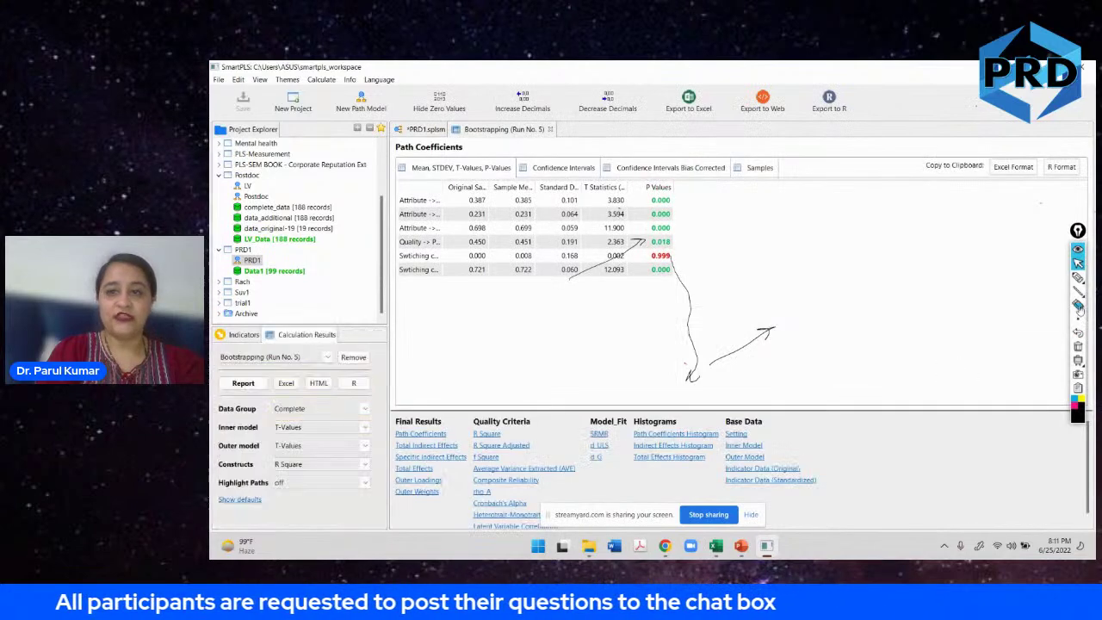
Erase the freehand pen arrows left over the bootstrapping report and return to the normal pointer.
{"action": "left_click", "coordinate": [1078, 308]}
{"action": "left_click_drag", "start_coordinate": [670, 377], "coordinate": [779, 356]}
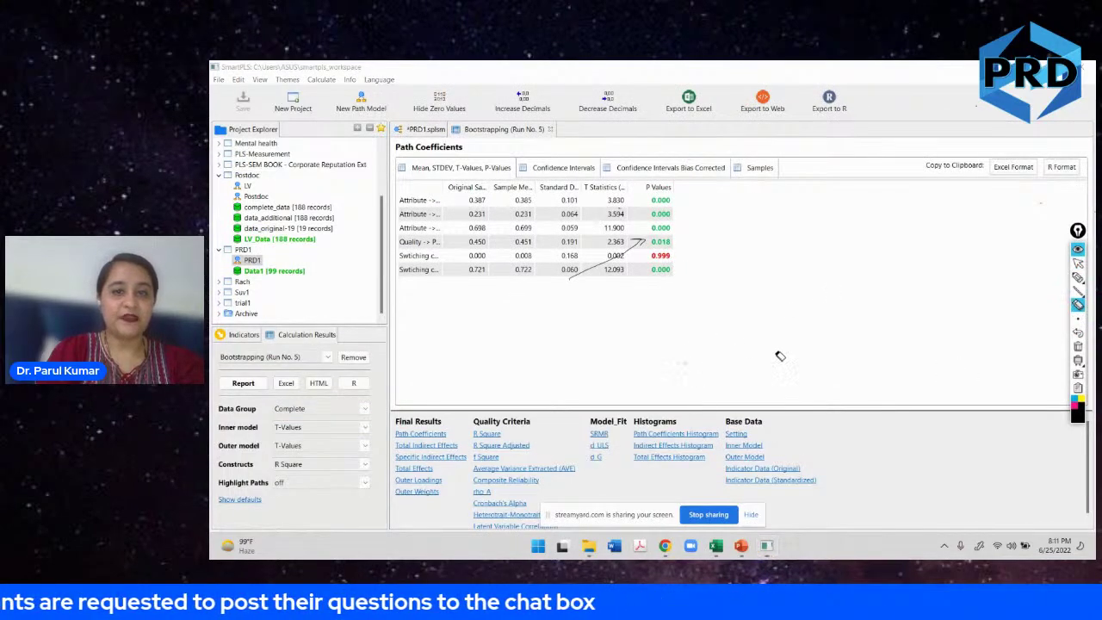
{"action": "left_click_drag", "start_coordinate": [673, 264], "coordinate": [639, 246]}
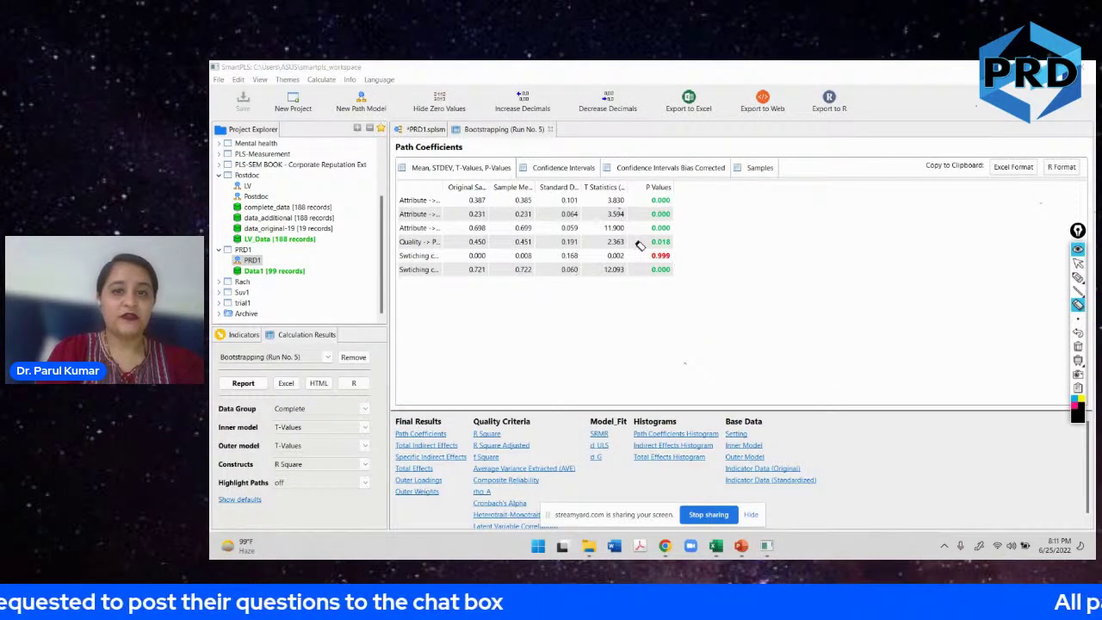
{"action": "left_click", "coordinate": [1078, 263]}
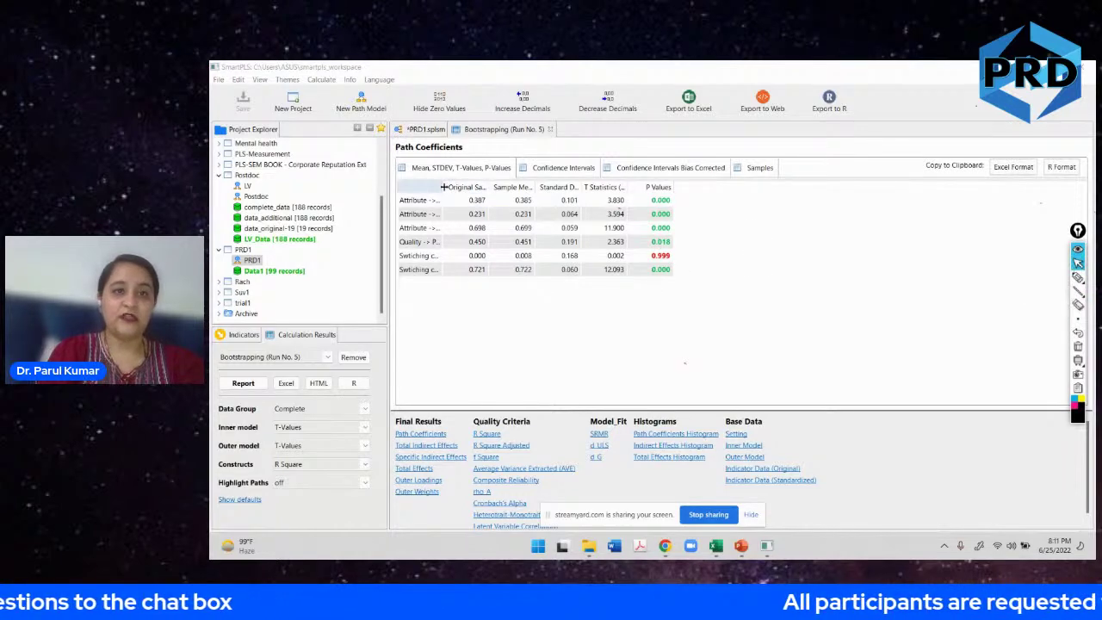
Widen the path name column, copy the Path Coefficients table in Excel format and paste it at B41 of Sheet2 in Excel.
{"action": "left_click_drag", "start_coordinate": [444, 187], "coordinate": [526, 186]}
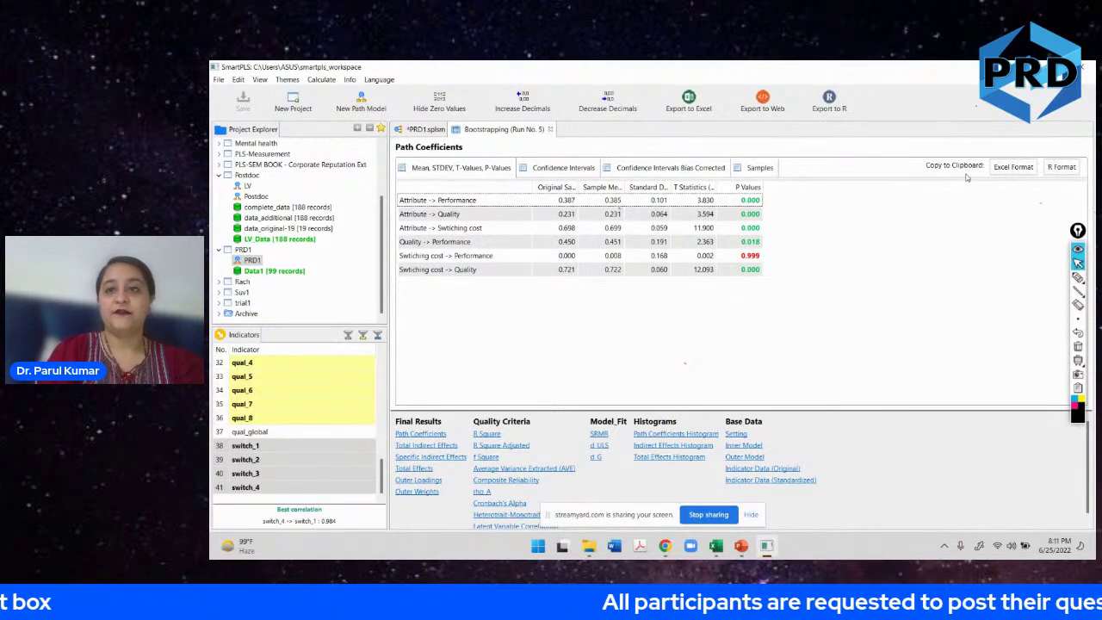
{"action": "left_click", "coordinate": [1000, 170]}
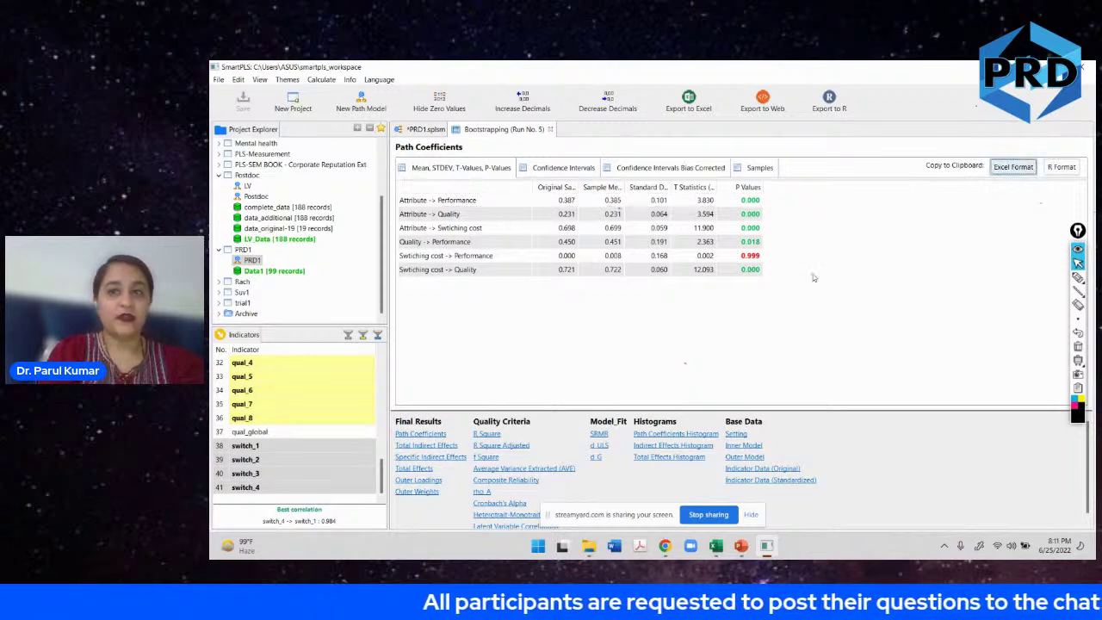
{"action": "key", "text": "alt+Tab"}
{"action": "key", "text": "alt+Tab"}
{"action": "key", "text": "alt+Tab"}
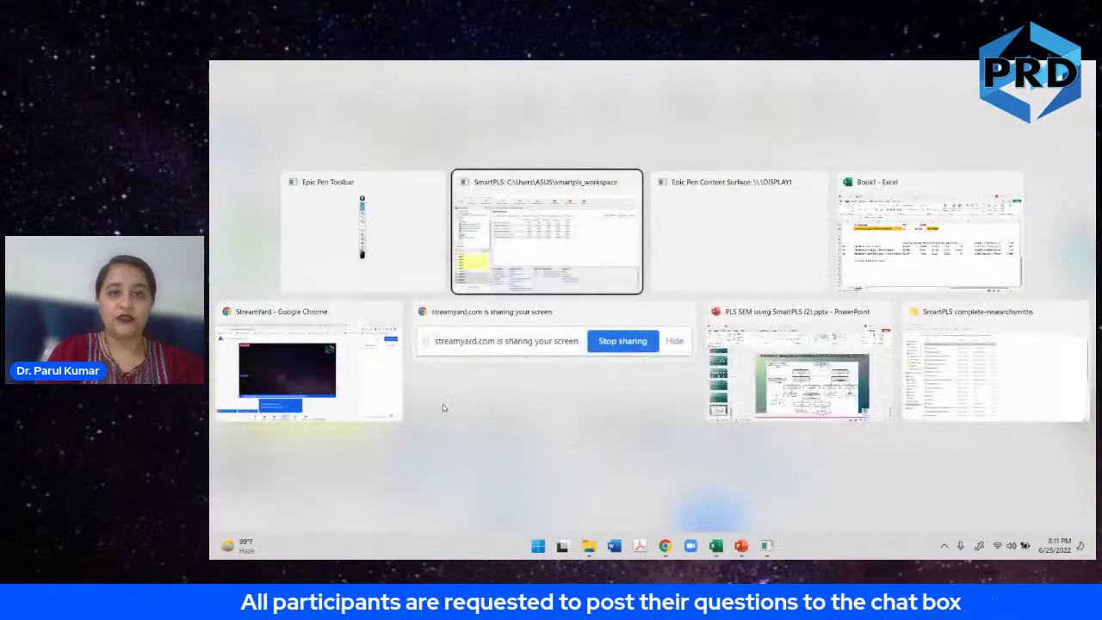
{"action": "scroll", "coordinate": [345, 427], "scroll_direction": "down", "scroll_amount": 5}
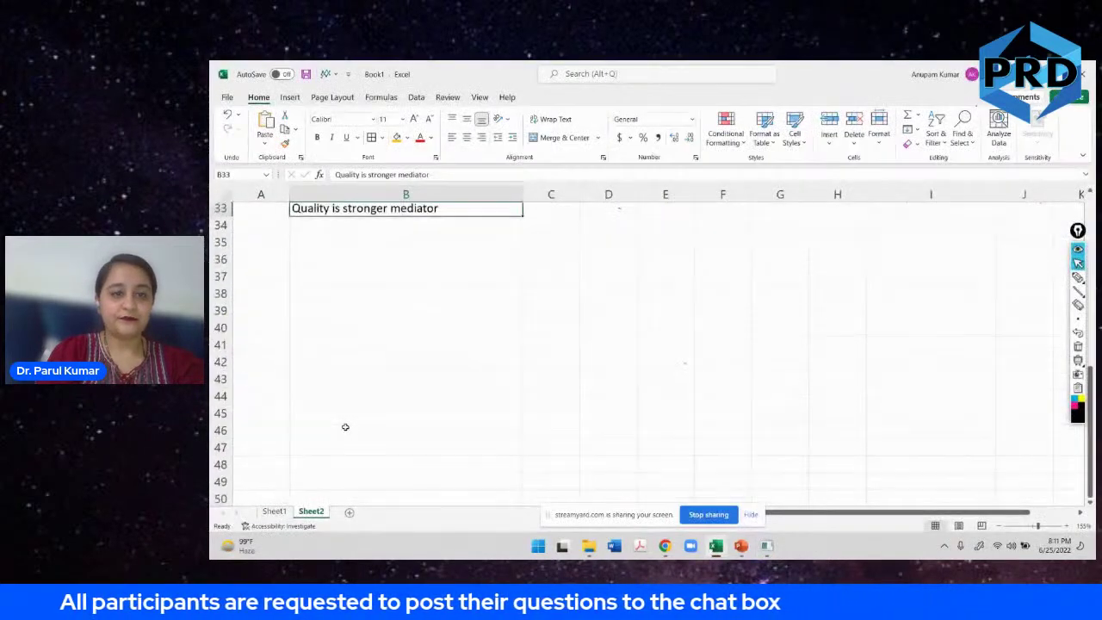
{"action": "left_click", "coordinate": [375, 282]}
{"action": "key", "text": "ctrl+v"}
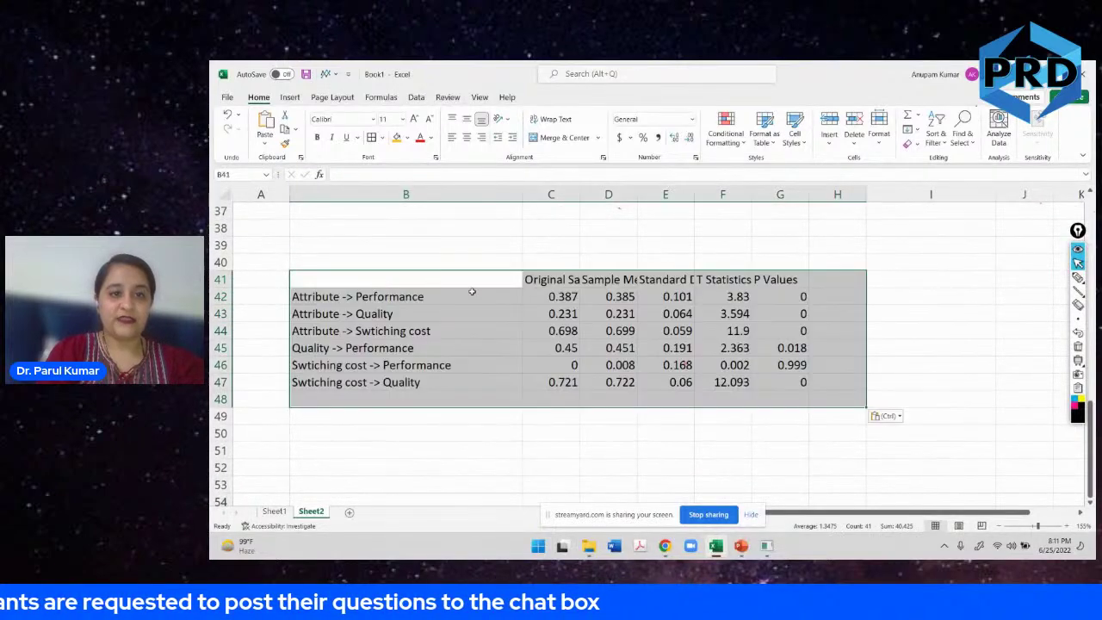
Move the five path rows below Attribute -> Performance from B43:G47 to I43, freeing the space under the direct effect.
{"action": "left_click_drag", "start_coordinate": [366, 312], "coordinate": [787, 381]}
{"action": "key", "text": "ctrl+x"}
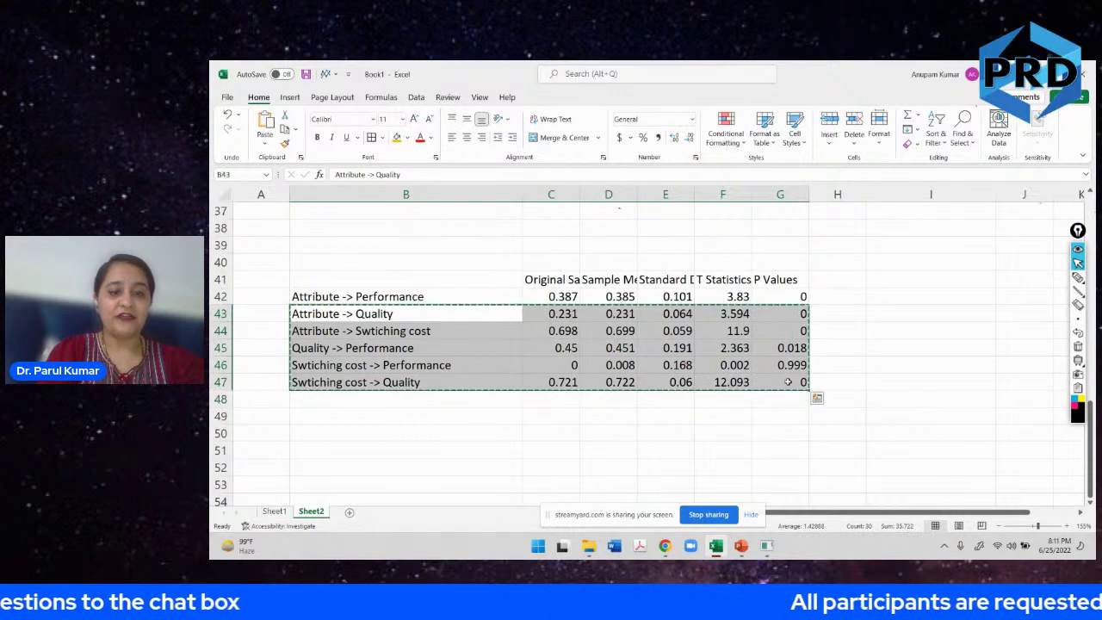
{"action": "left_click", "coordinate": [939, 308]}
{"action": "key", "text": "ctrl+v"}
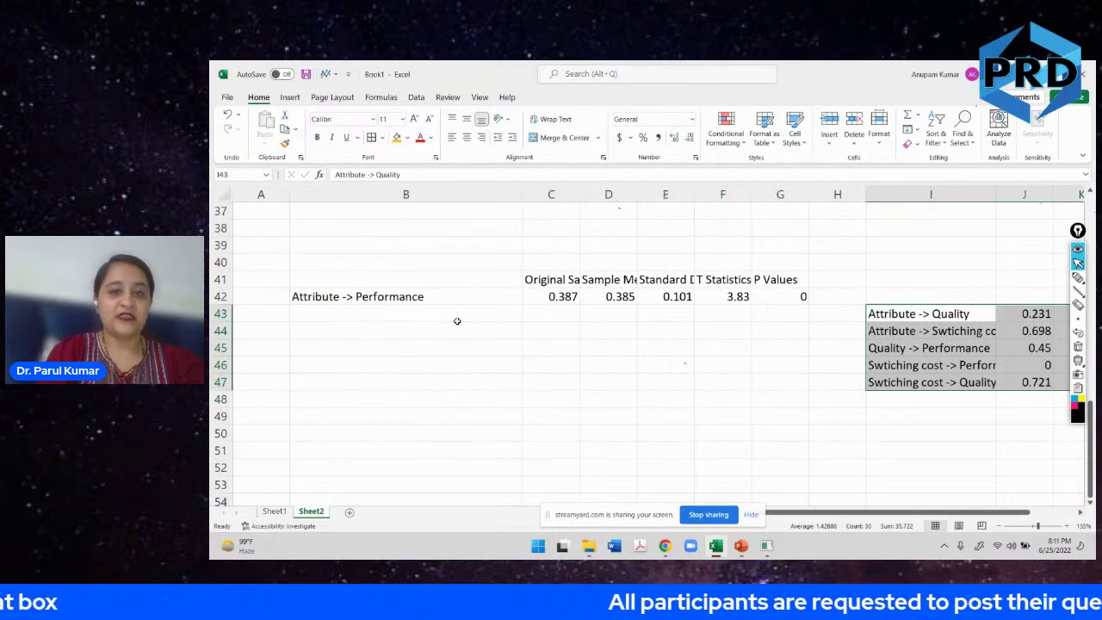
{"action": "left_click", "coordinate": [408, 316]}
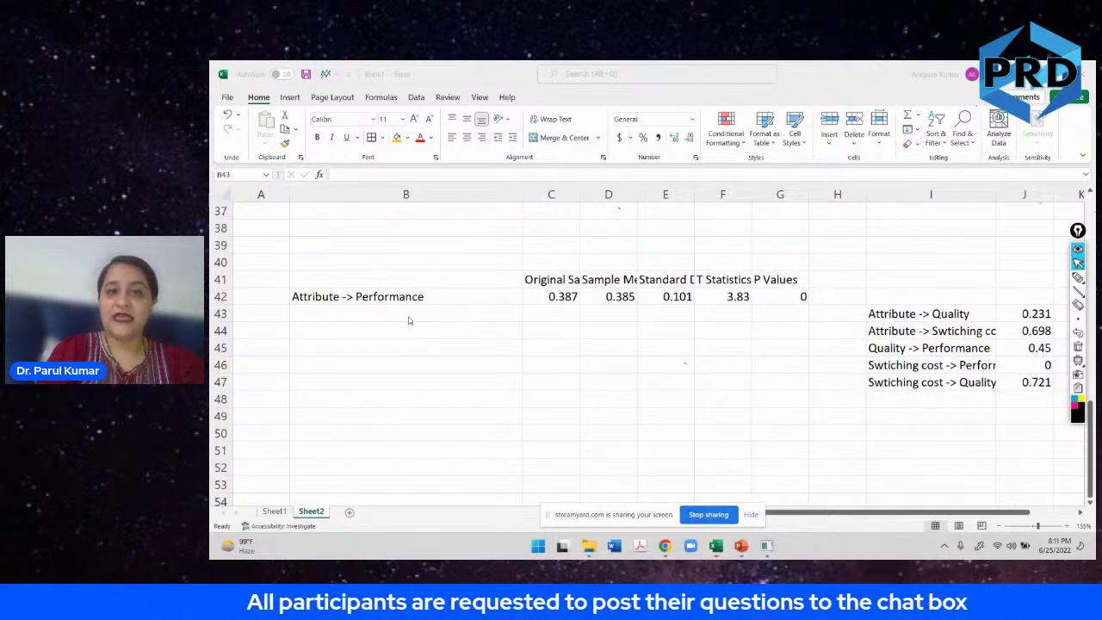
Copy the Specific Indirect Effects table from the SmartPLS bootstrapping report in Excel format and paste it at B50 of Sheet2 in Excel.
{"action": "key", "text": "super+Tab"}
{"action": "left_click", "coordinate": [665, 256]}
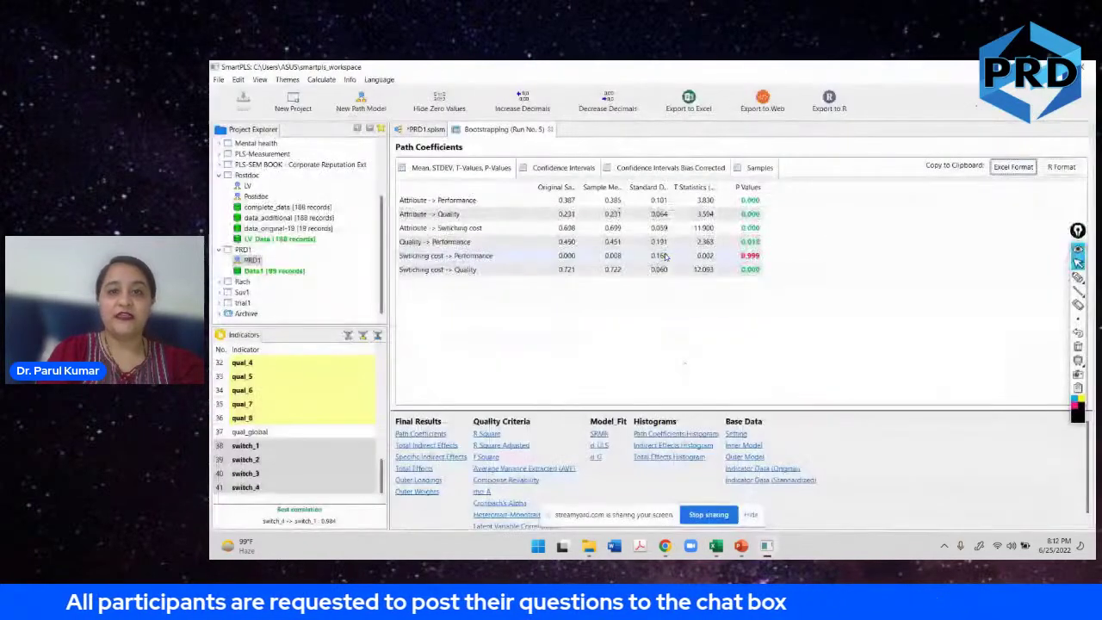
{"action": "left_click", "coordinate": [415, 458]}
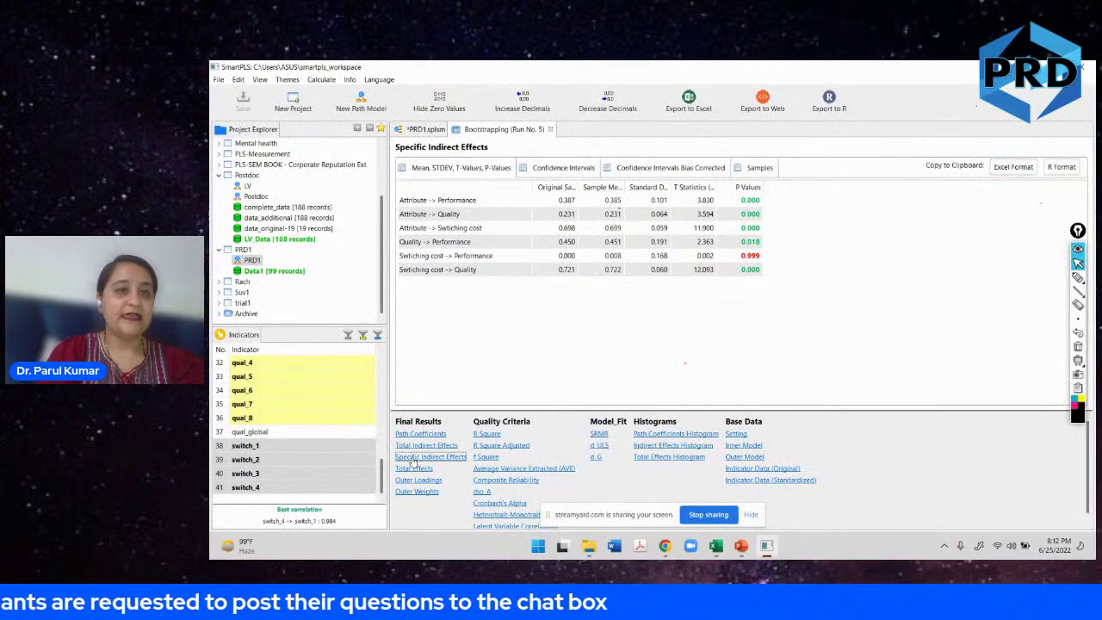
{"action": "left_click_drag", "start_coordinate": [443, 181], "coordinate": [593, 183]}
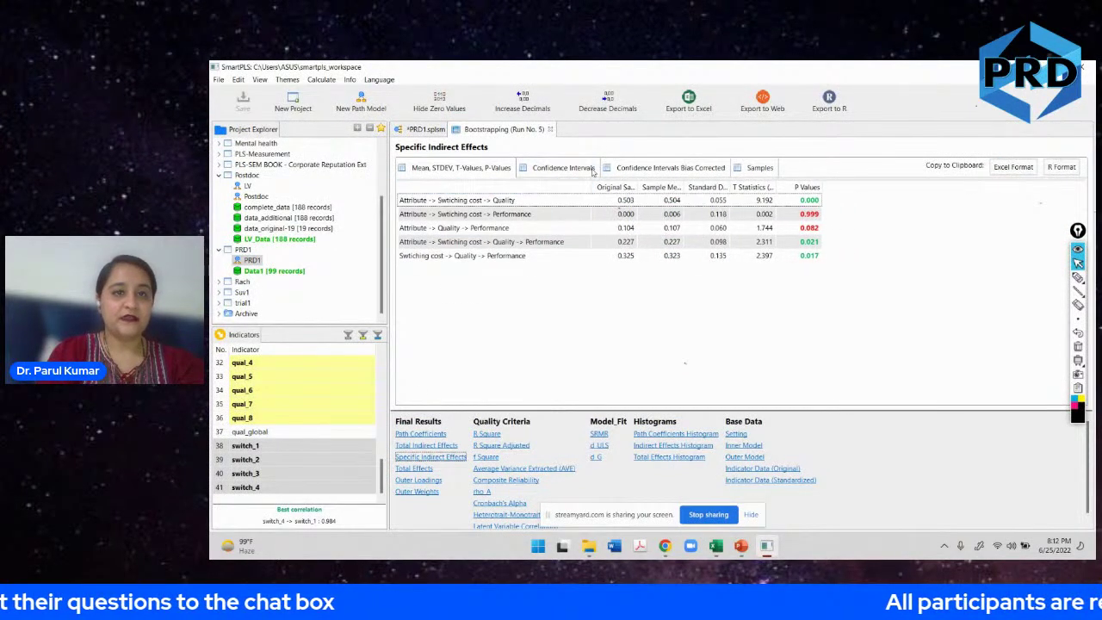
{"action": "left_click", "coordinate": [1012, 167]}
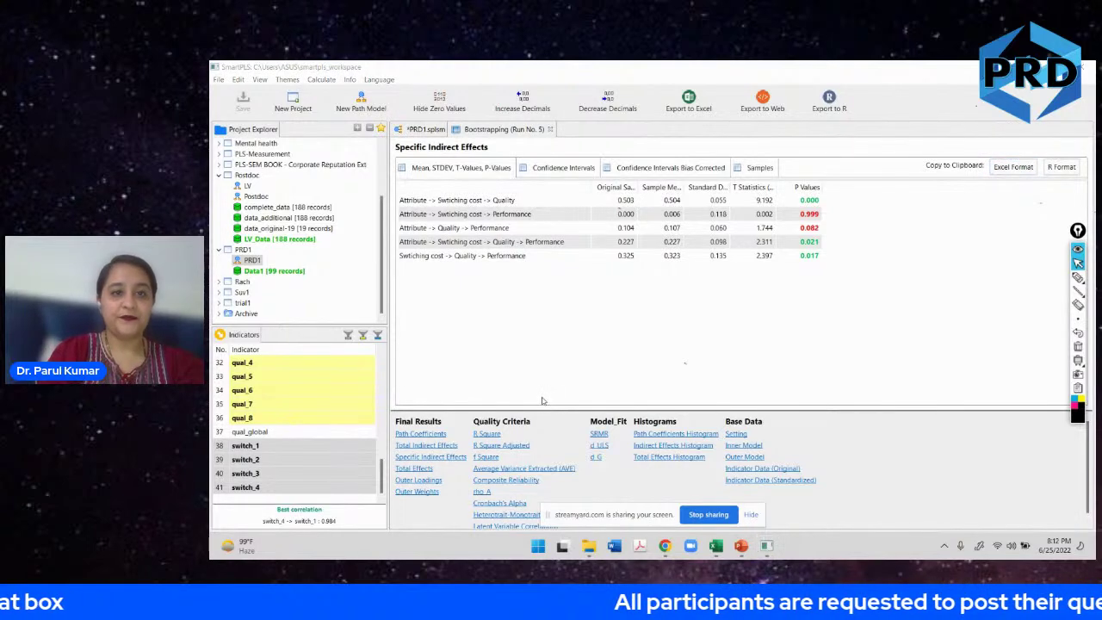
{"action": "key", "text": "alt+Tab"}
{"action": "key", "text": "Tab"}
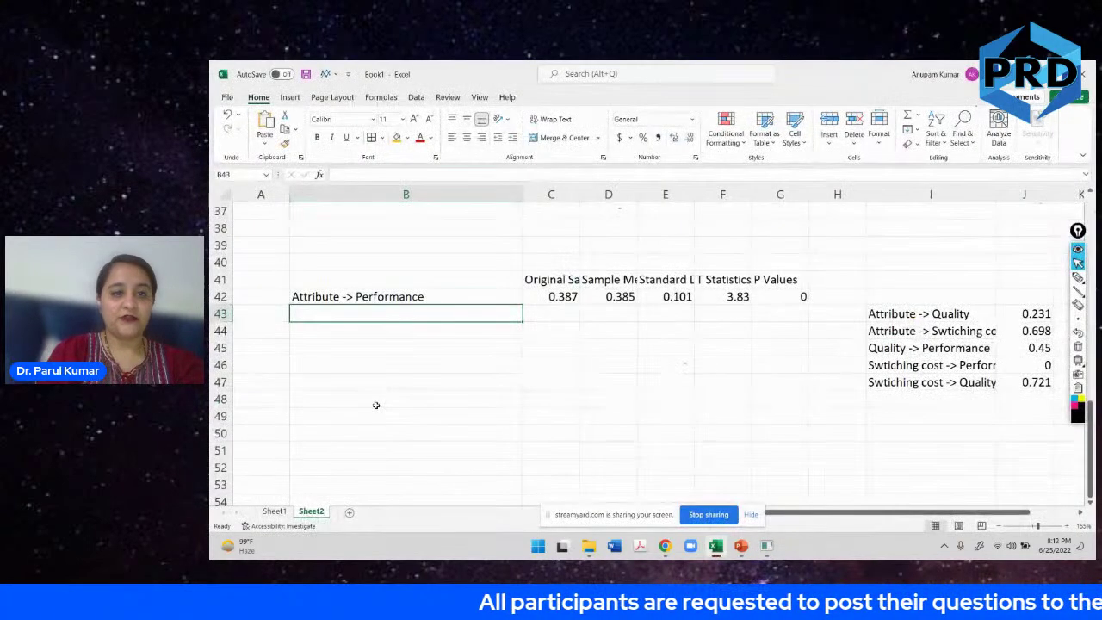
{"action": "left_click", "coordinate": [363, 428]}
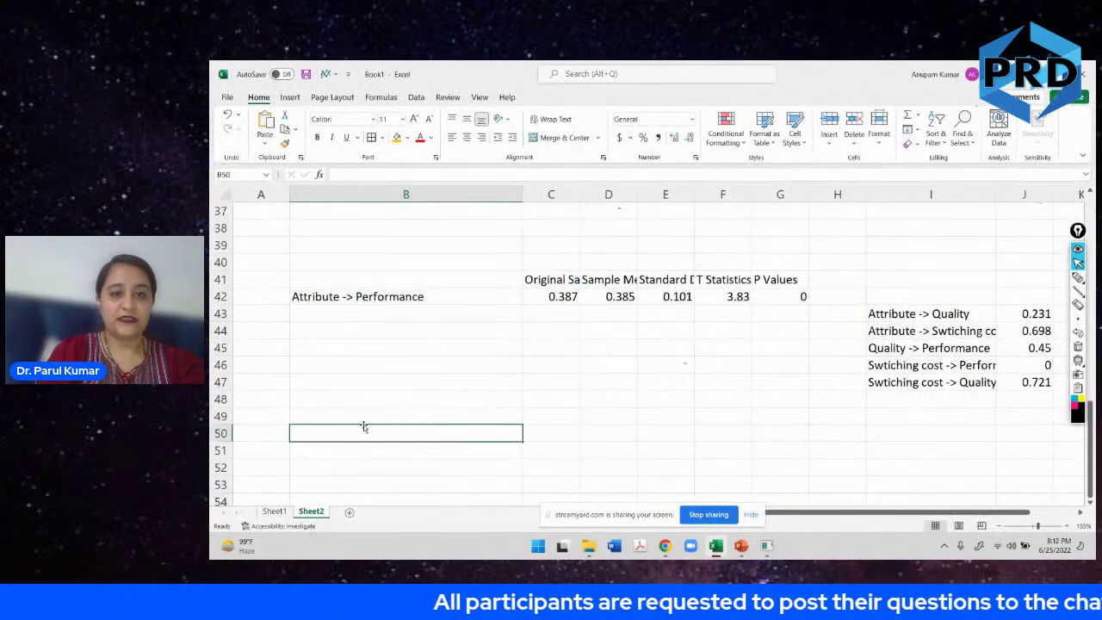
{"action": "key", "text": "ctrl+v"}
{"action": "scroll", "coordinate": [418, 418], "scroll_direction": "down", "scroll_amount": 1}
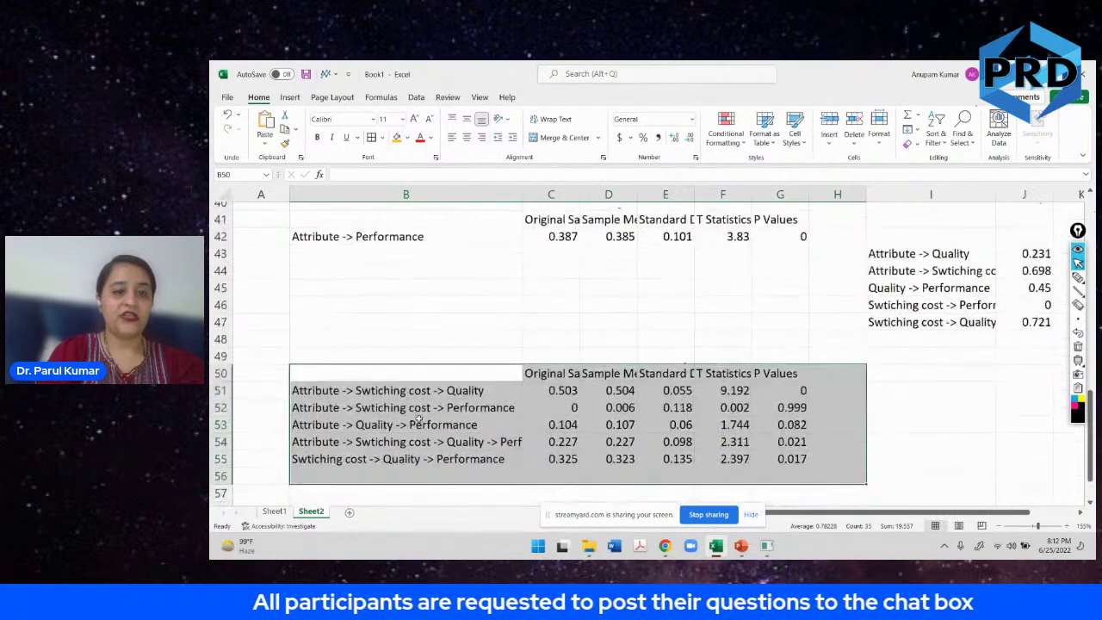
{"action": "scroll", "coordinate": [419, 418], "scroll_direction": "down", "scroll_amount": 1}
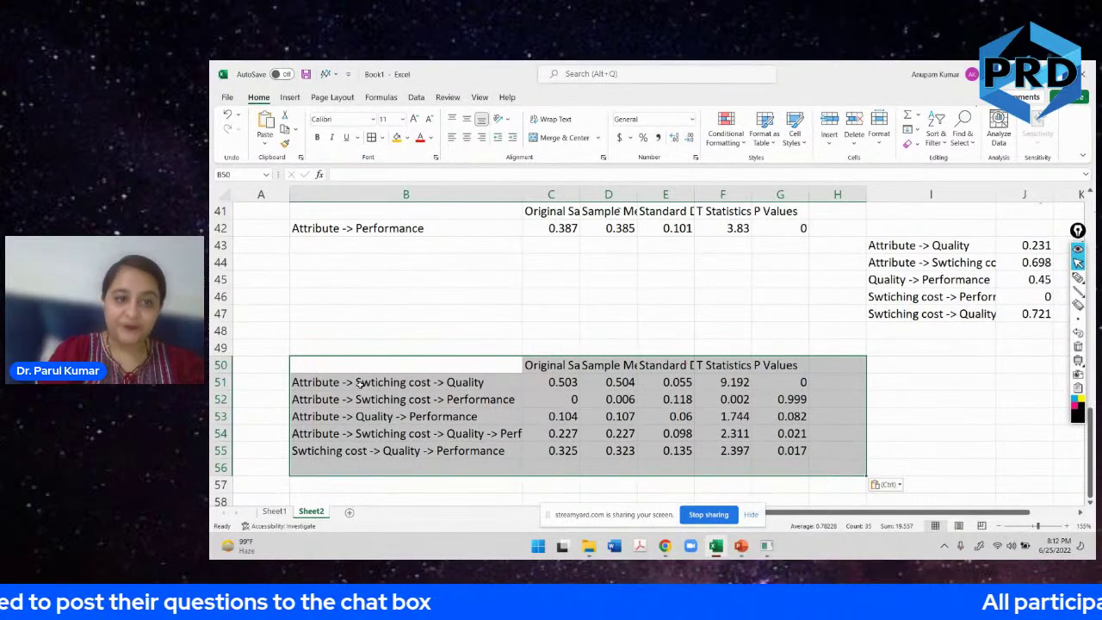
Move the three Attribute-to-Performance indirect effect rows from B52:G54 to B43 and fit column B to its text.
{"action": "left_click", "coordinate": [335, 398]}
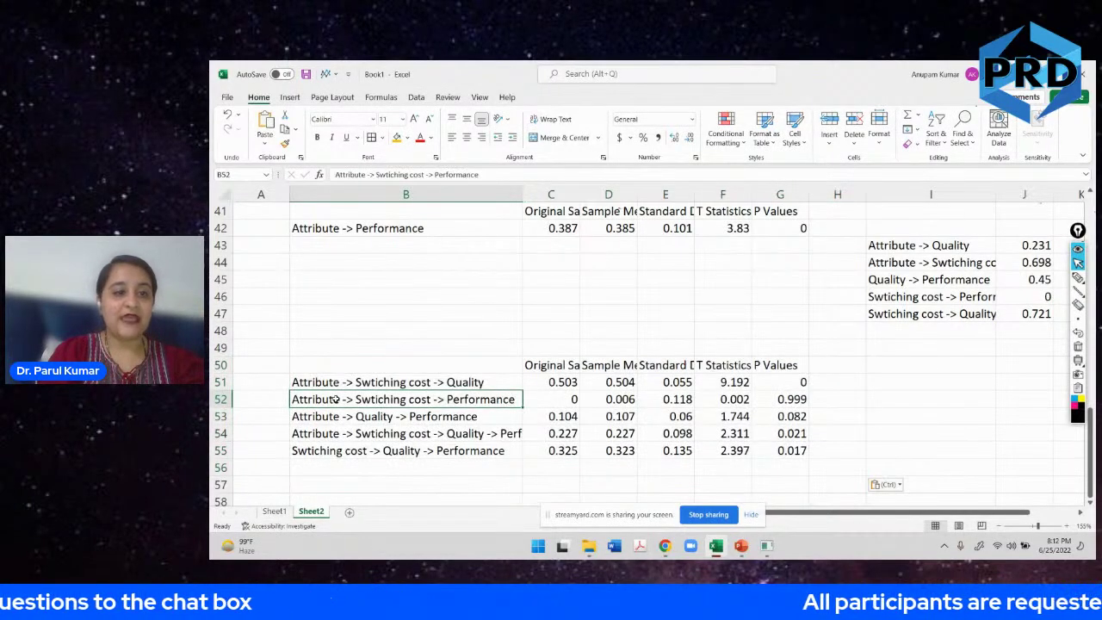
{"action": "key", "text": "shift+Right"}
{"action": "key", "text": "shift+Right"}
{"action": "key", "text": "shift+Right"}
{"action": "key", "text": "shift+Right"}
{"action": "key", "text": "shift+Right"}
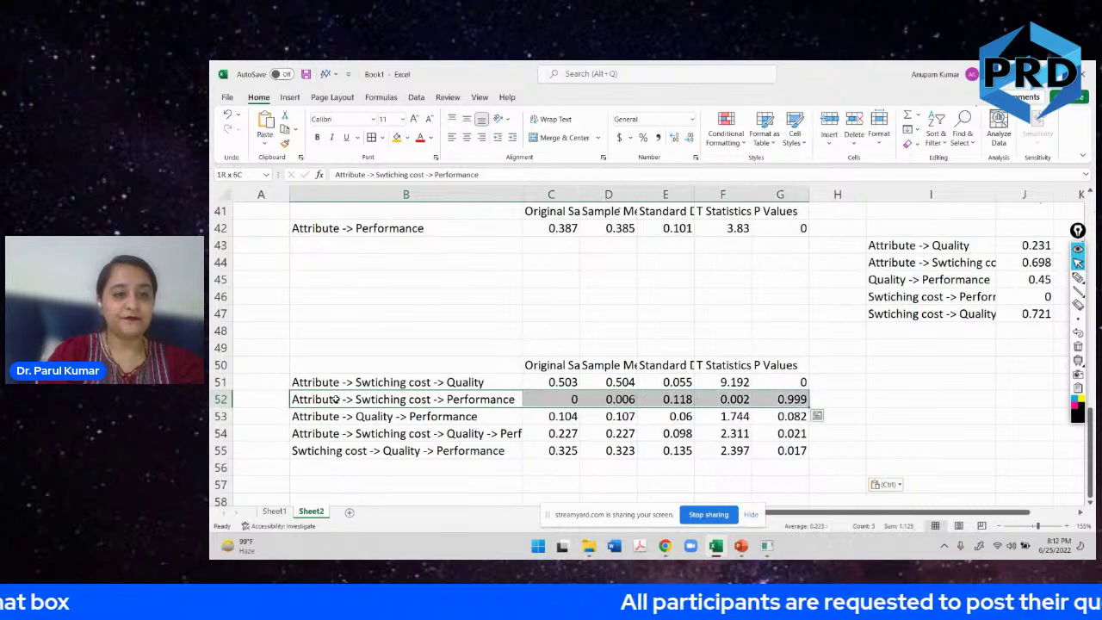
{"action": "key", "text": "shift+Down"}
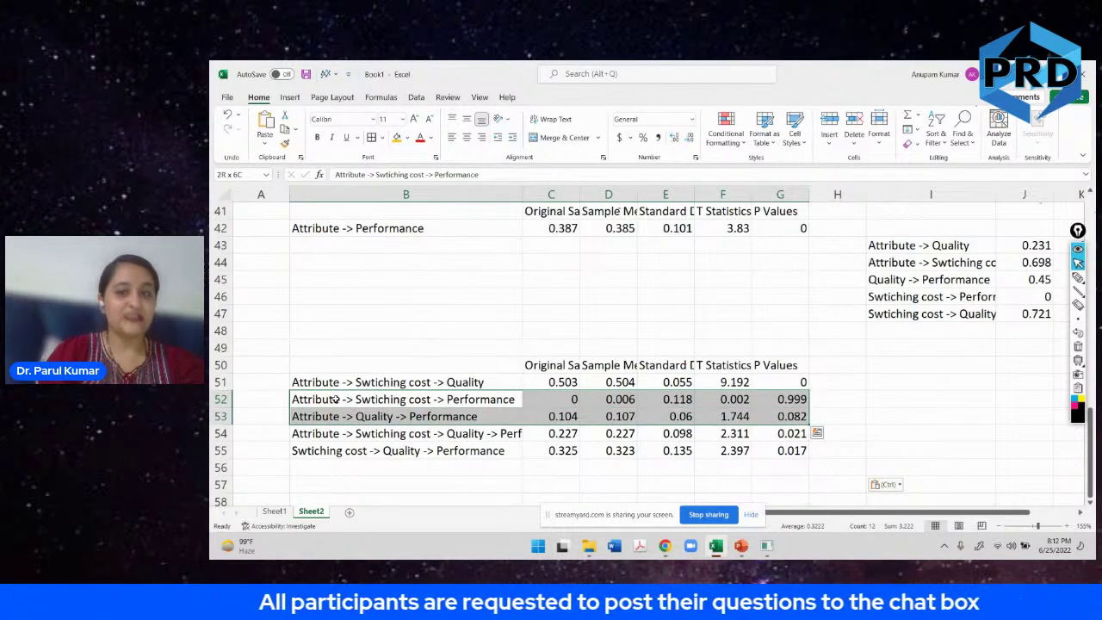
{"action": "key", "text": "shift+Down"}
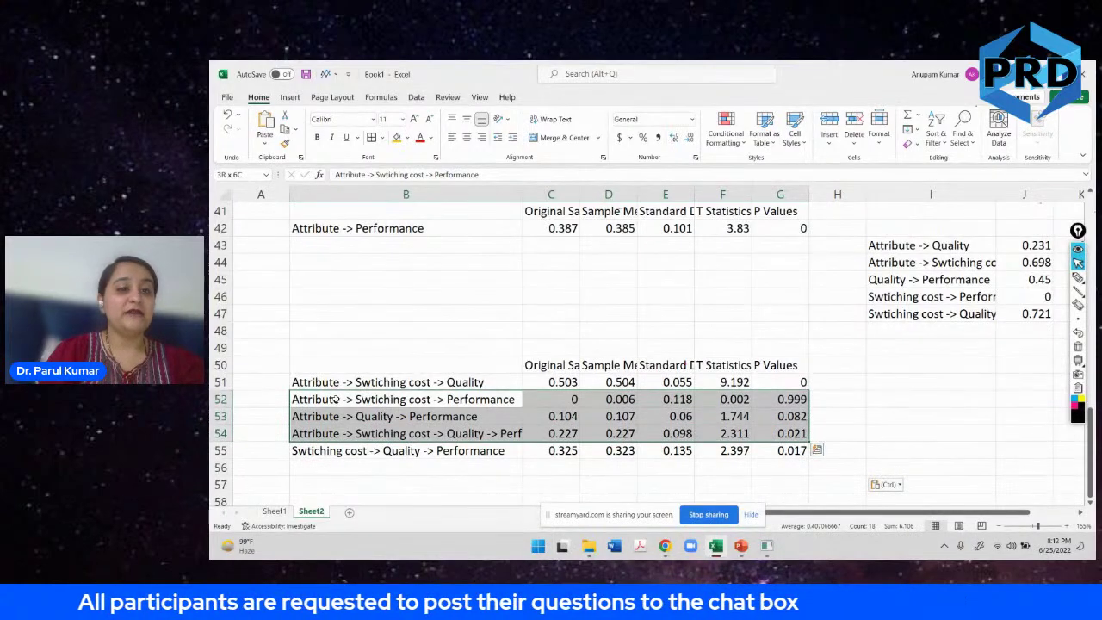
{"action": "key", "text": "ctrl+c"}
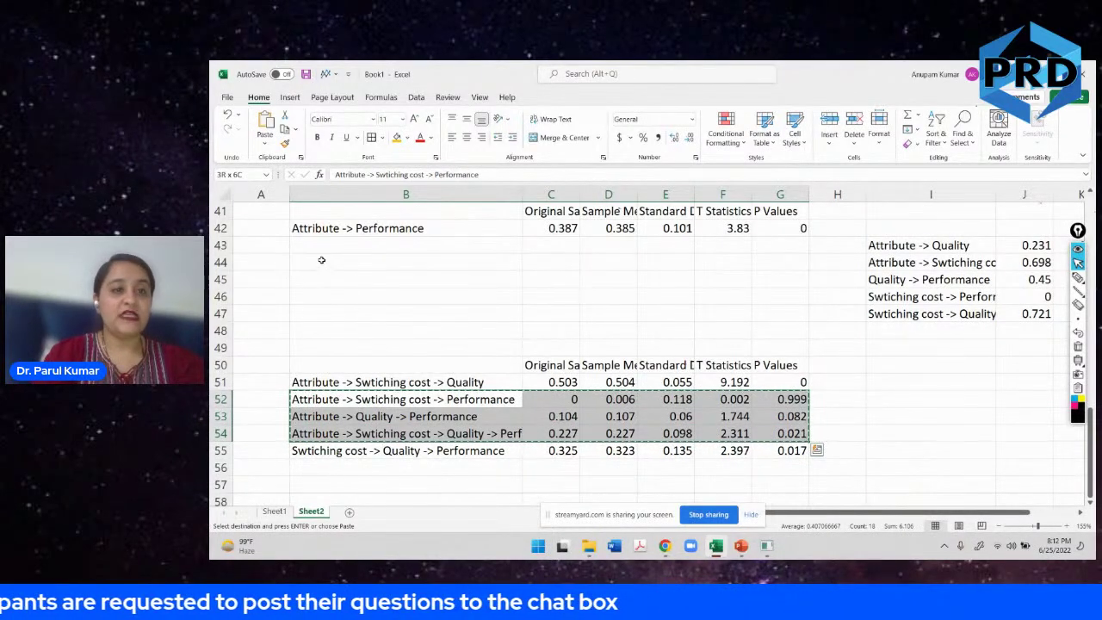
{"action": "left_click", "coordinate": [319, 251]}
{"action": "key", "text": "ctrl+v"}
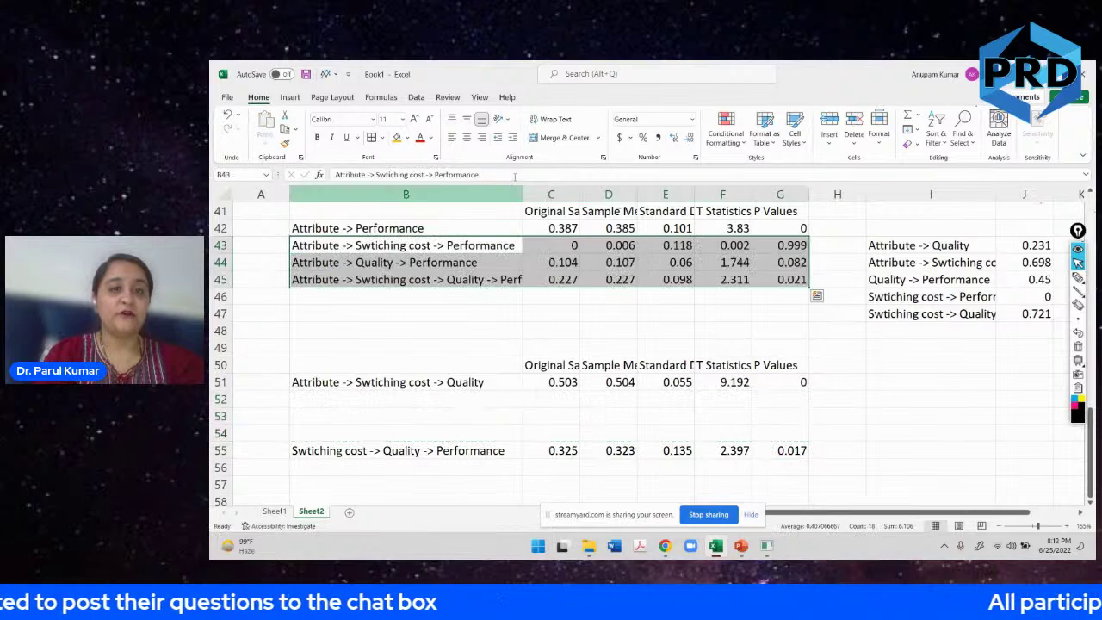
{"action": "double_click", "coordinate": [520, 194]}
{"action": "left_click", "coordinate": [473, 226]}
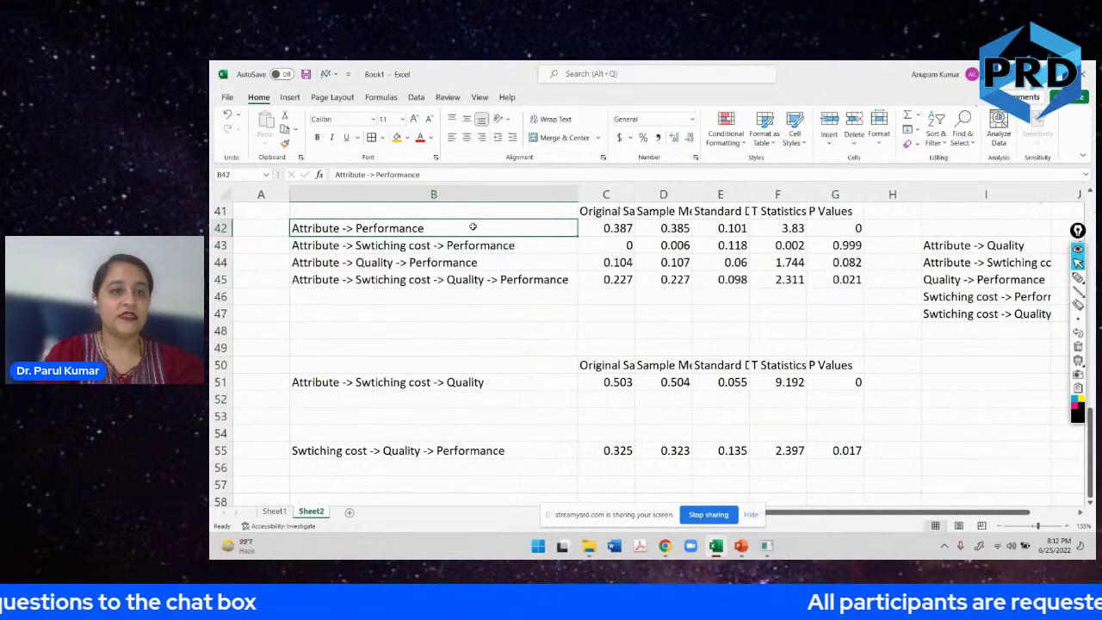
Label the two single-mediator rows Parallel in A43 and A44.
{"action": "left_click", "coordinate": [286, 245]}
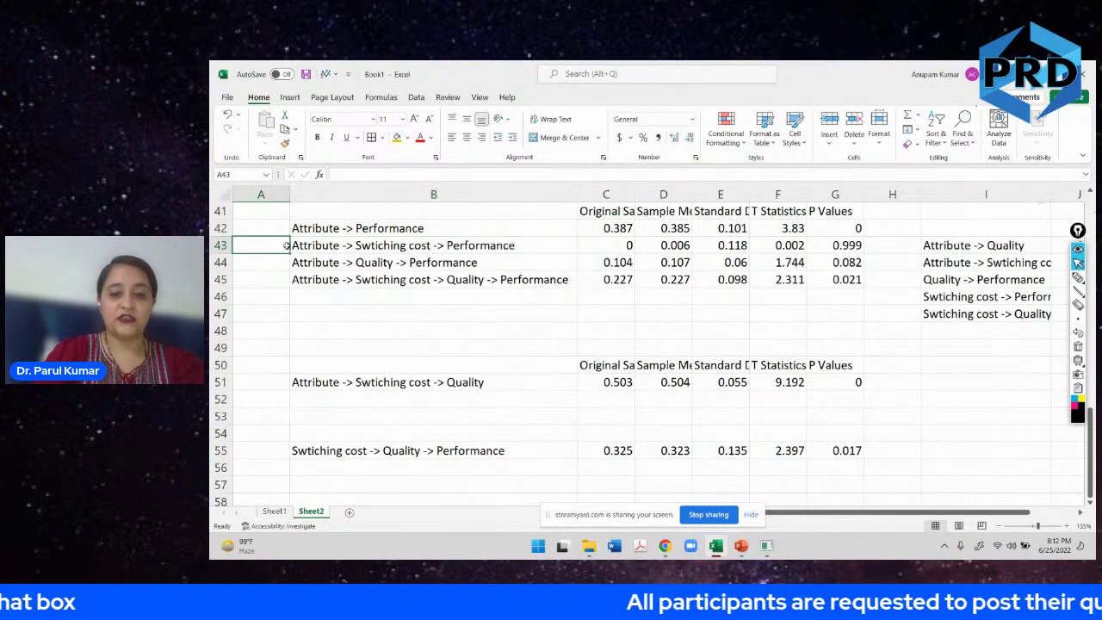
{"action": "type", "text": "Parru"}
{"action": "key", "text": "BackSpace"}
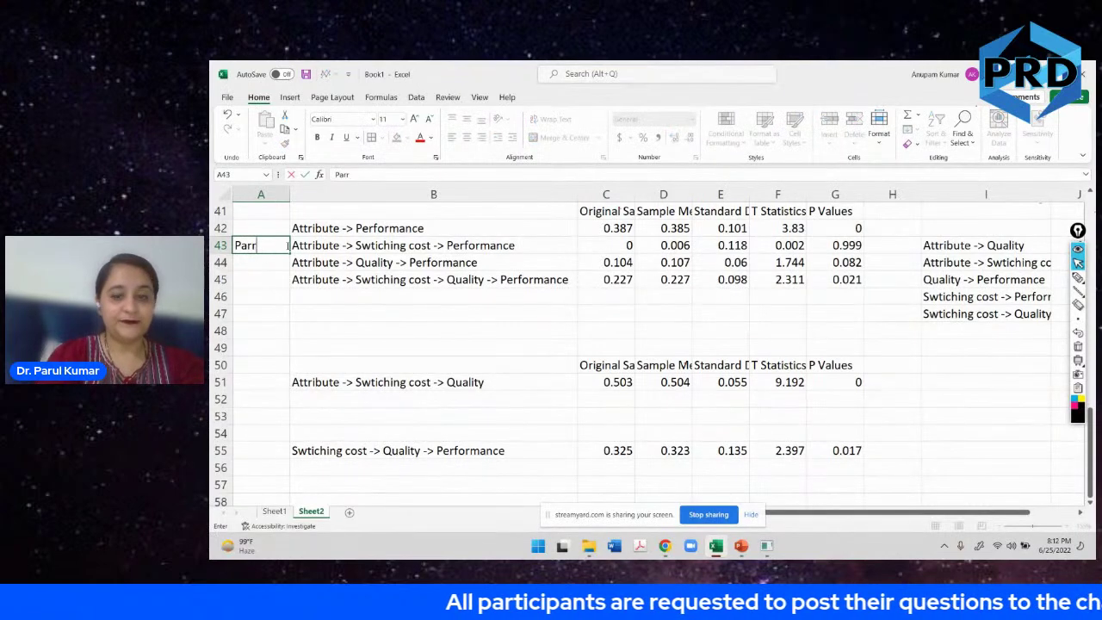
{"action": "key", "text": "BackSpace"}
{"action": "type", "text": "allel"}
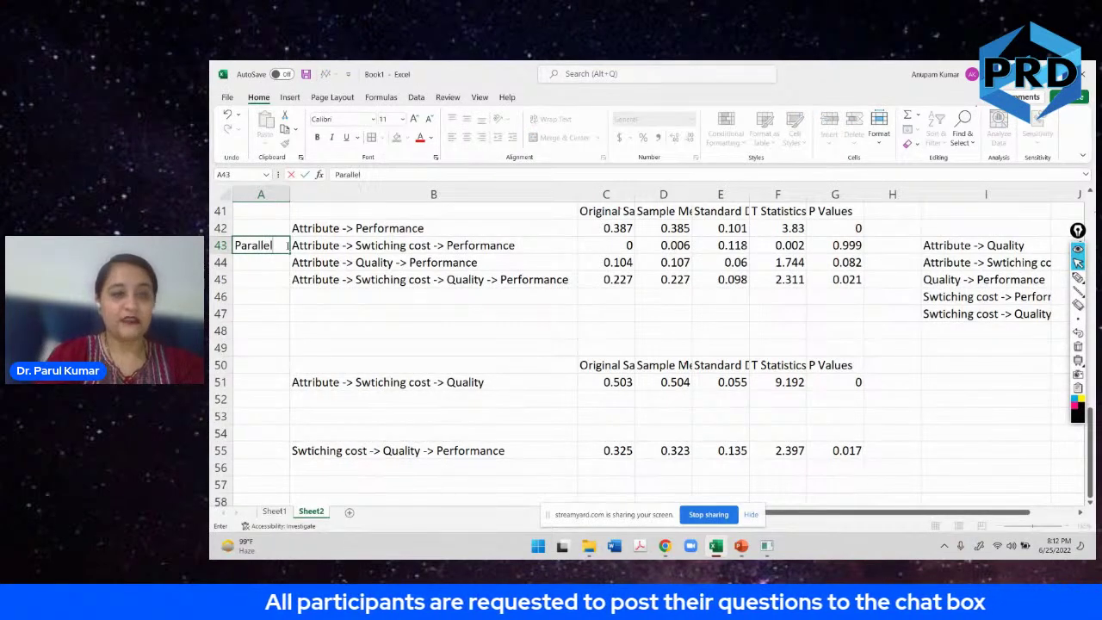
{"action": "key", "text": "Return"}
{"action": "left_click", "coordinate": [286, 245]}
{"action": "key", "text": "ctrl+c"}
{"action": "key", "text": "Down"}
{"action": "key", "text": "ctrl+v"}
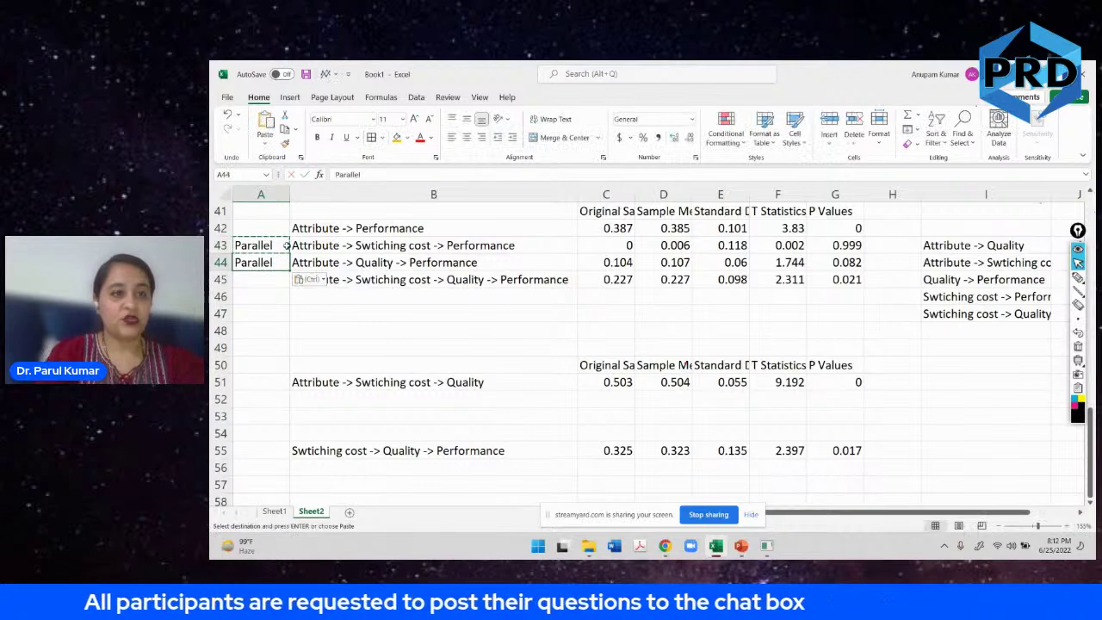
Label the two-mediator row Serial in A45 and the Attribute -> Performance row DE in A42.
{"action": "key", "text": "Down"}
{"action": "type", "text": "Seria"}
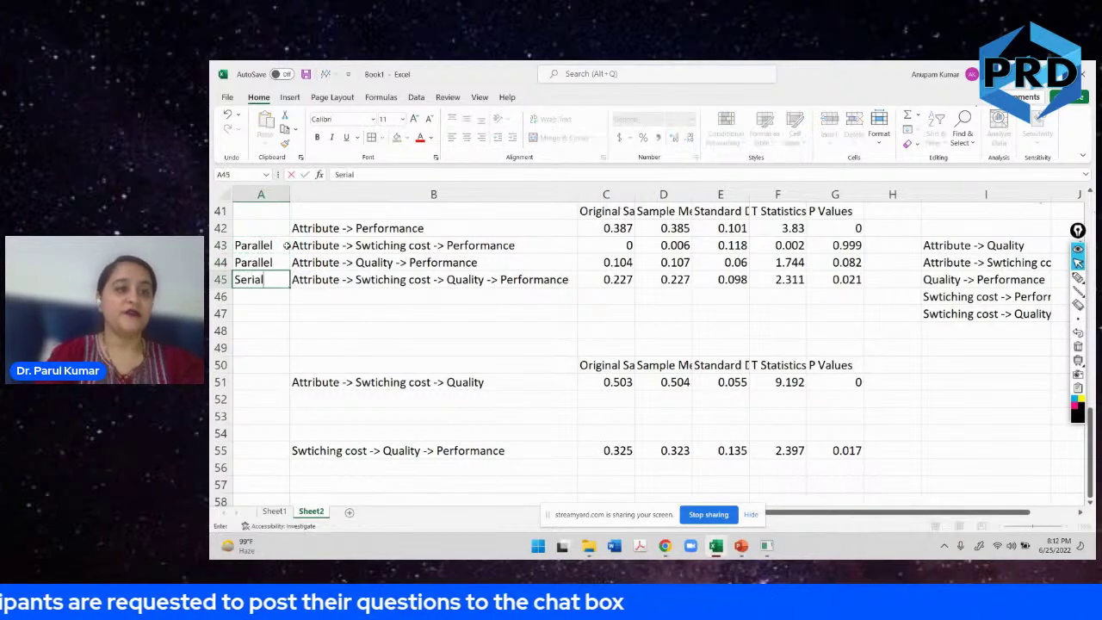
{"action": "key", "text": "Up"}
{"action": "key", "text": "Up"}
{"action": "key", "text": "Up"}
{"action": "type", "text": "DE"}
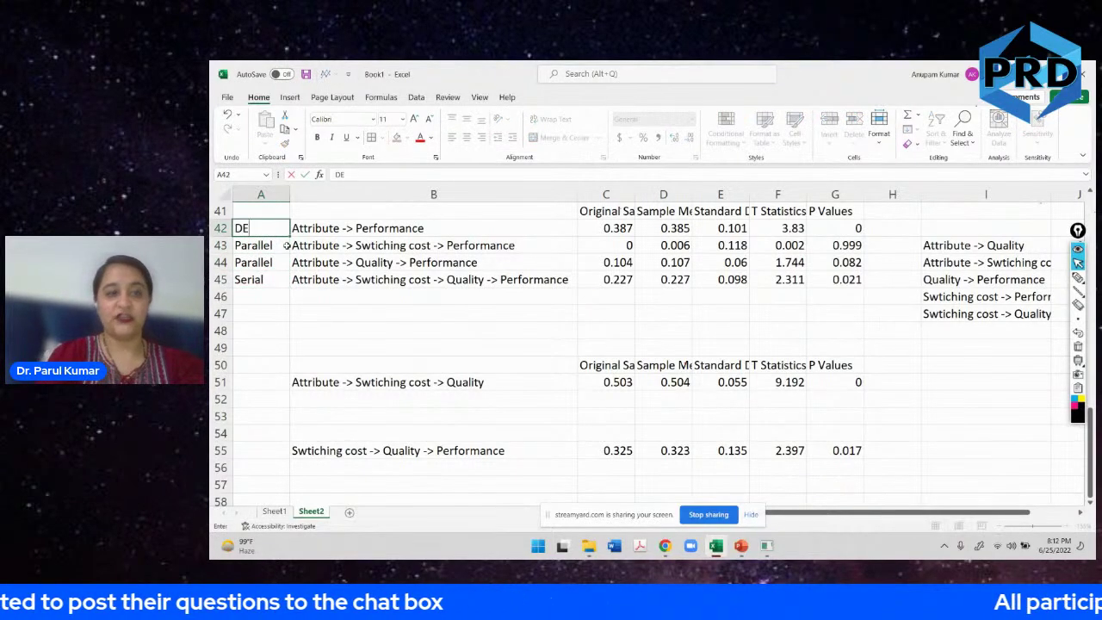
Append a significance asterisk to the Attribute -> Performance direct effect in C42, making it 0.387*.
{"action": "key", "text": "Right"}
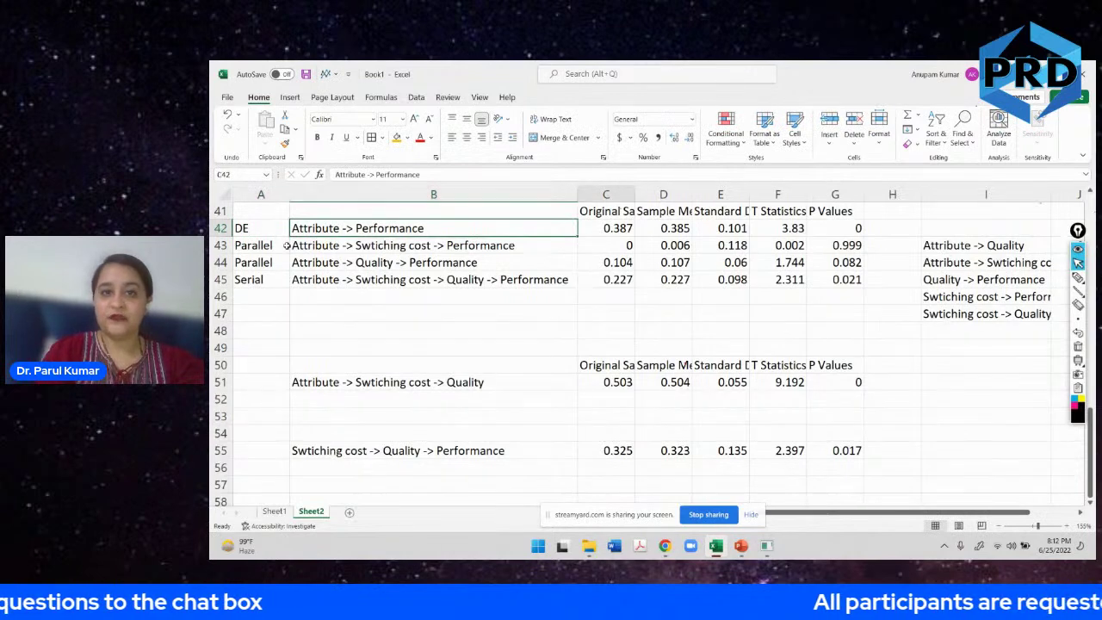
{"action": "key", "text": "Right"}
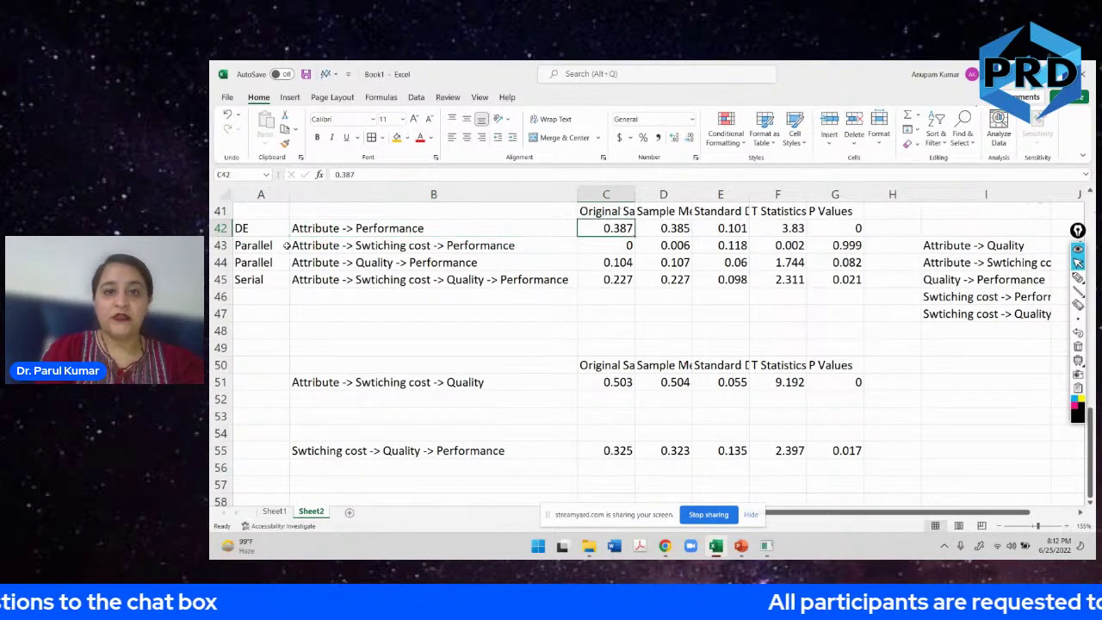
{"action": "double_click", "coordinate": [632, 229]}
{"action": "type", "text": "*"}
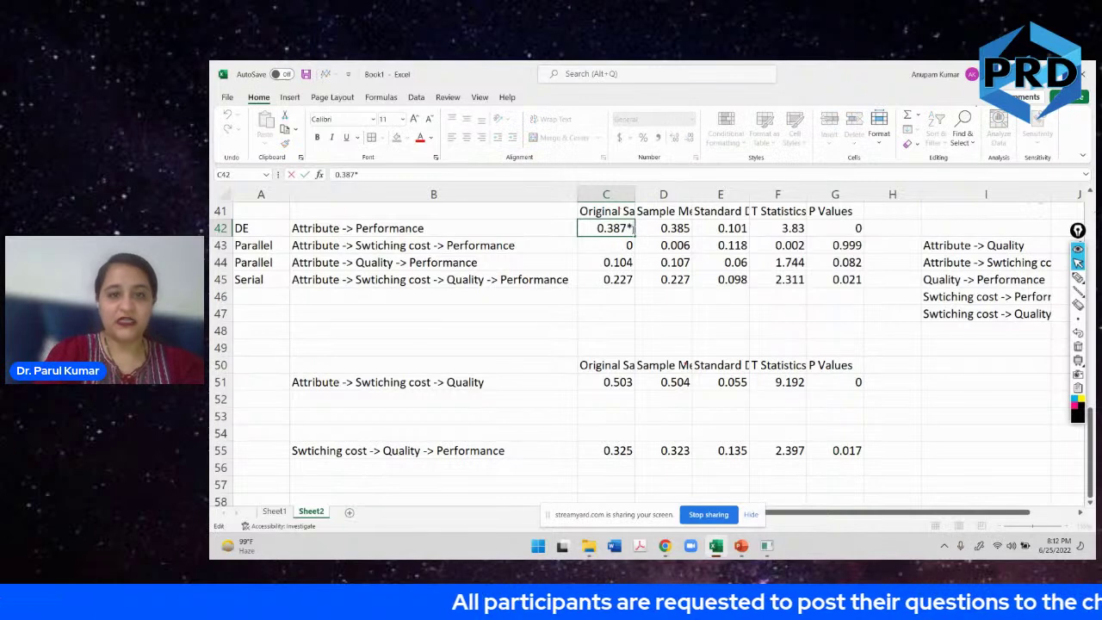
{"action": "left_click", "coordinate": [616, 244]}
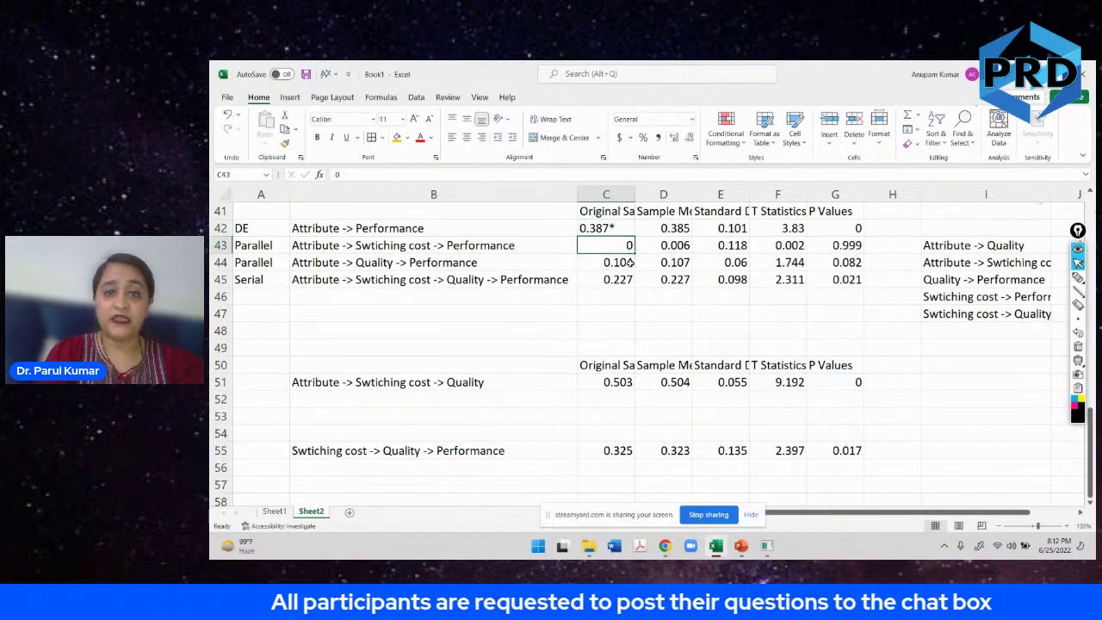
Compare the Attribute -> Quality -> Performance coefficient and P value in row 44 with the H2 coefficient in C30.
{"action": "double_click", "coordinate": [631, 263]}
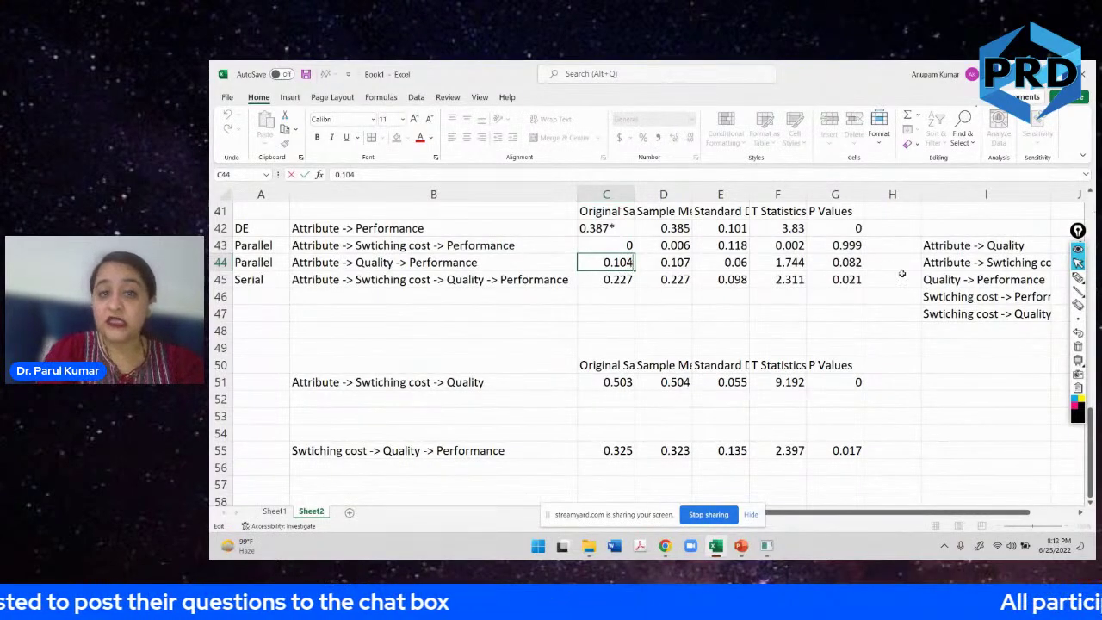
{"action": "left_click", "coordinate": [823, 264]}
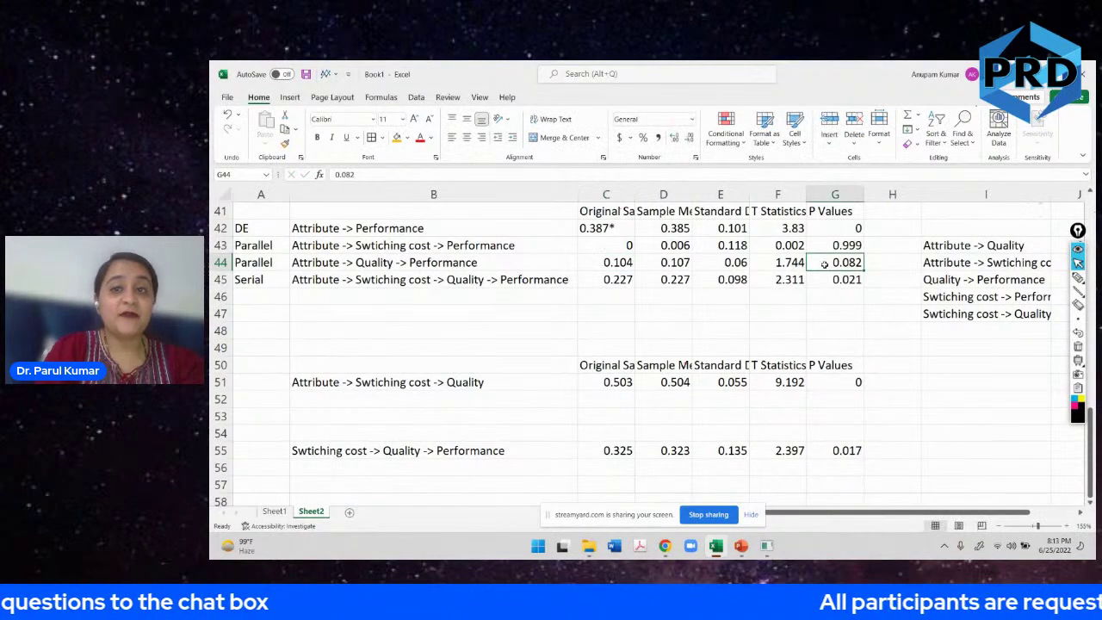
{"action": "scroll", "coordinate": [644, 287], "scroll_direction": "up", "scroll_amount": 5}
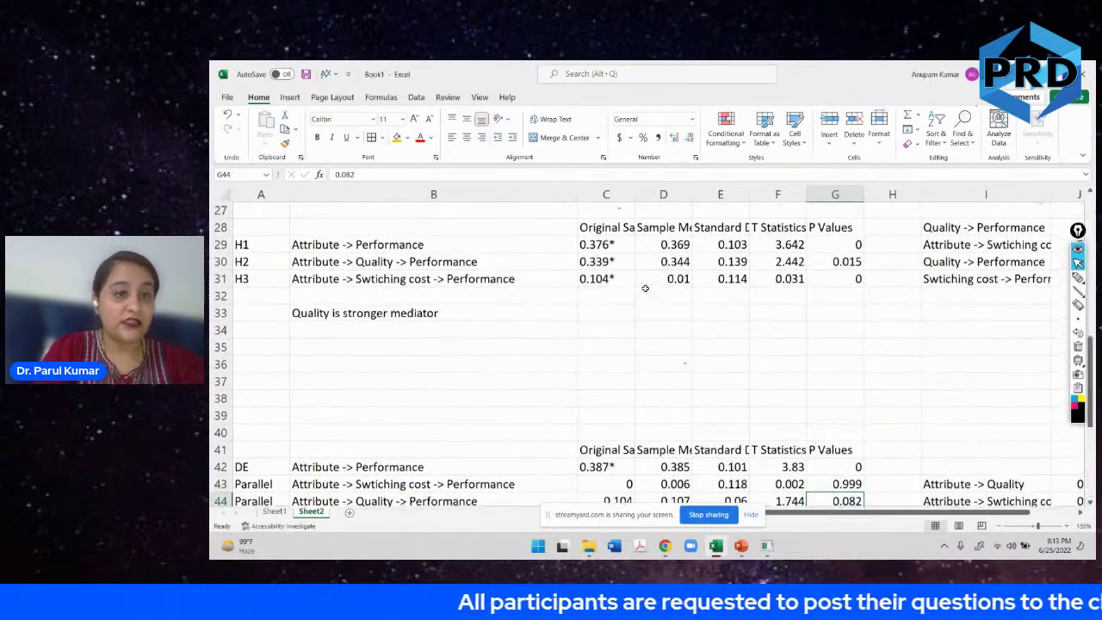
{"action": "left_click", "coordinate": [590, 265]}
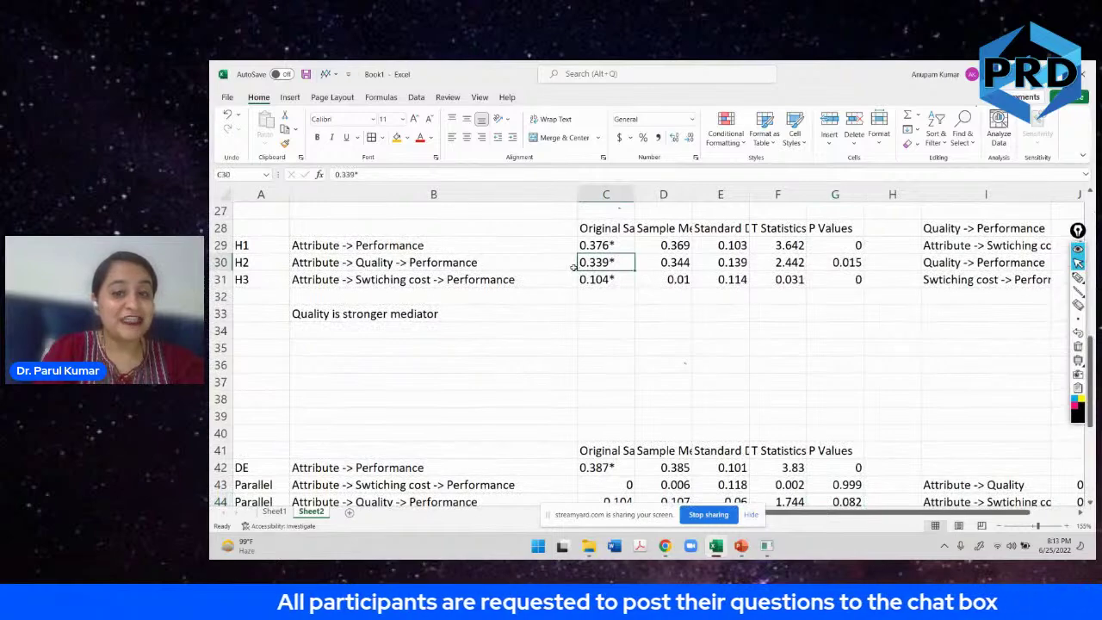
{"action": "scroll", "coordinate": [573, 267], "scroll_direction": "down", "scroll_amount": 5}
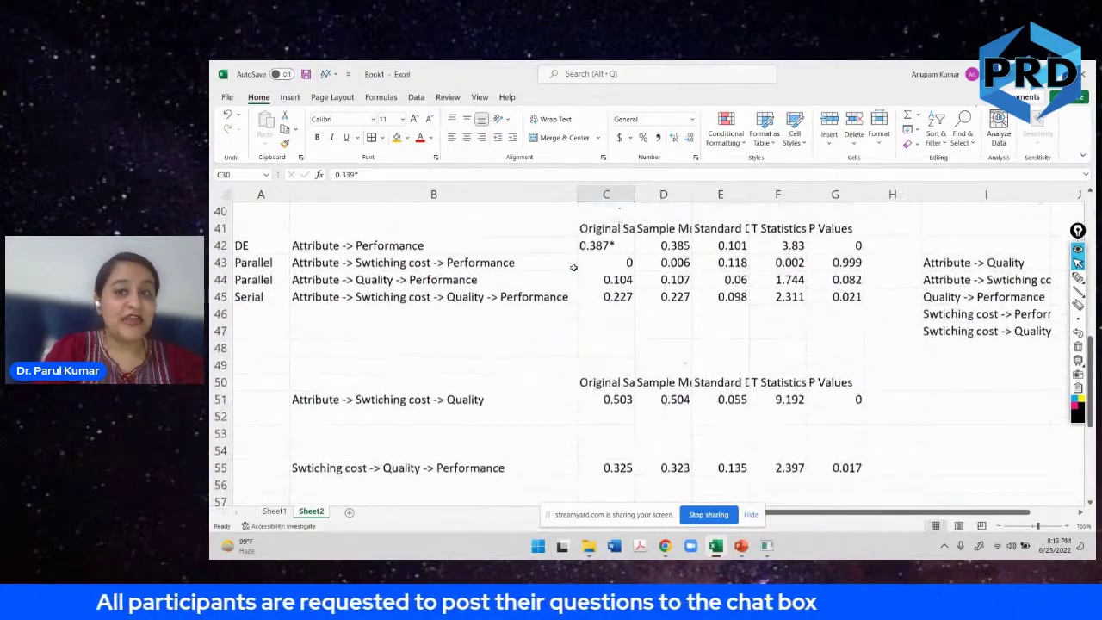
{"action": "left_click", "coordinate": [630, 279]}
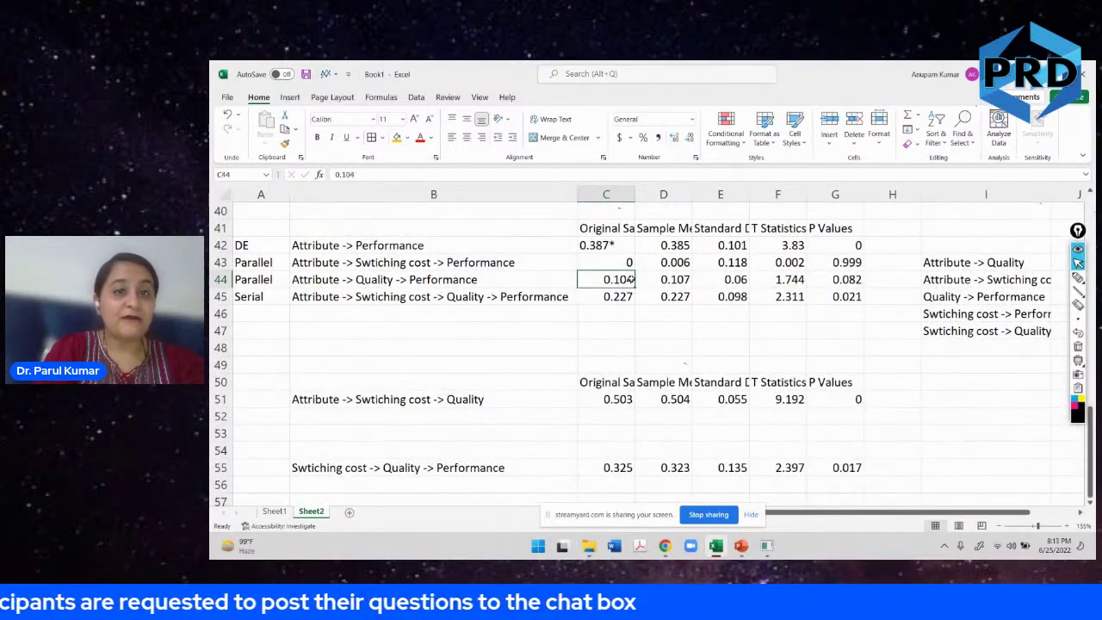
Append a significance asterisk to the serial mediation coefficient in C45, making it 0.227*.
{"action": "double_click", "coordinate": [631, 297]}
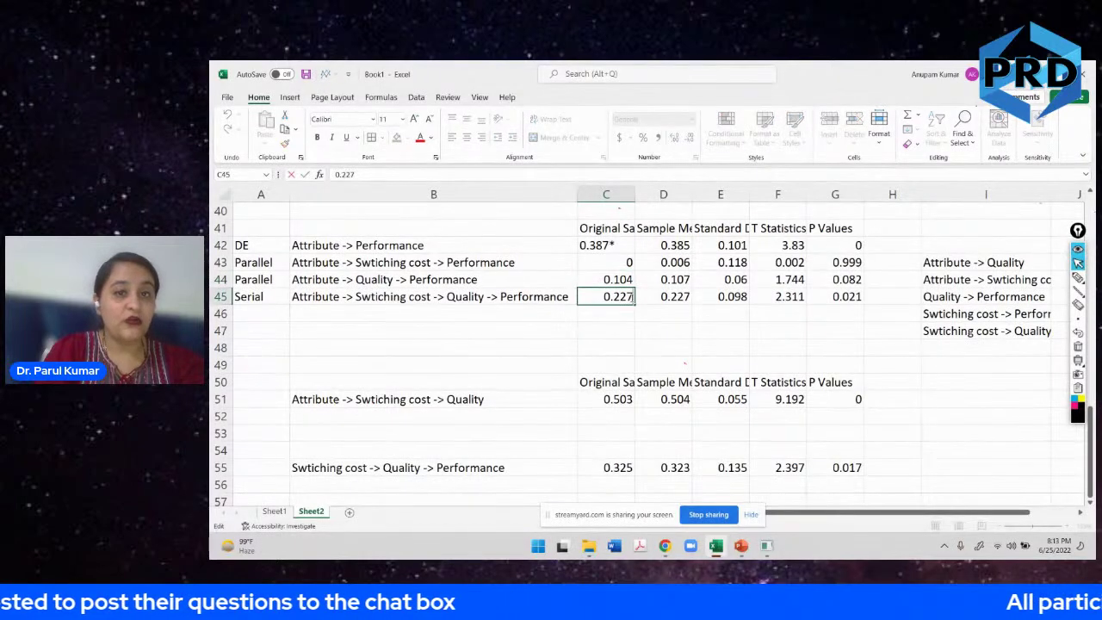
{"action": "type", "text": "*"}
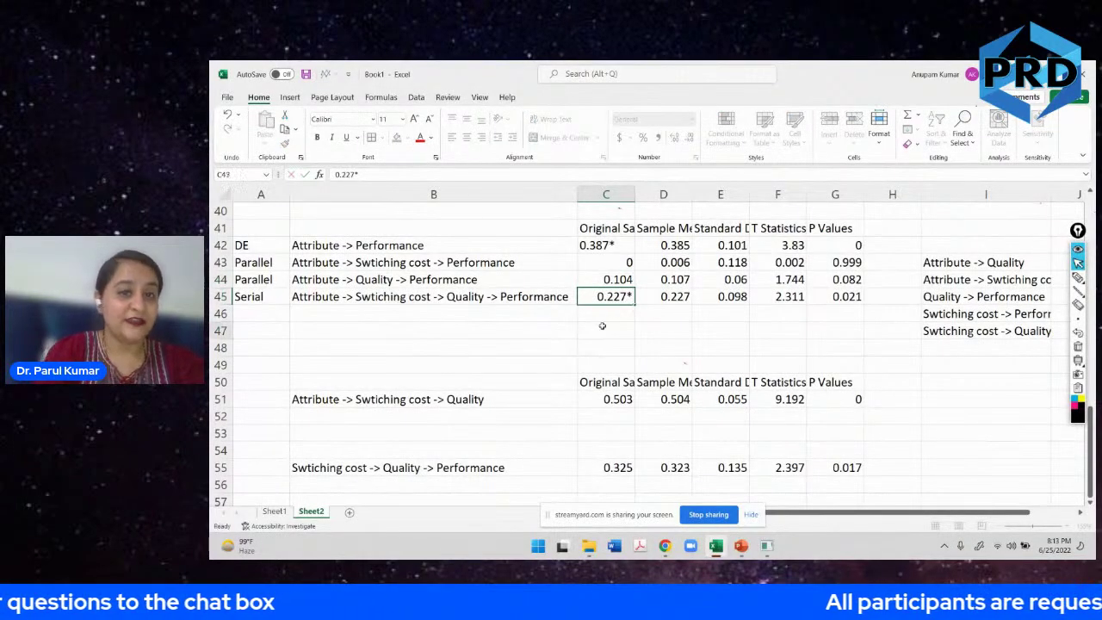
{"action": "left_click", "coordinate": [603, 327]}
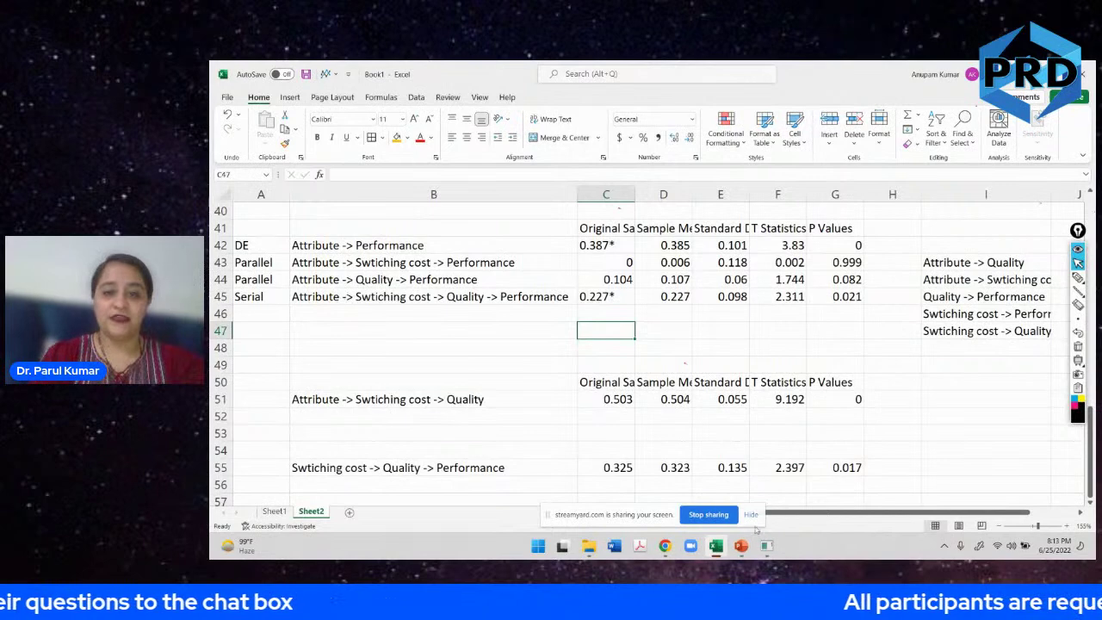
{"action": "left_click", "coordinate": [708, 515]}
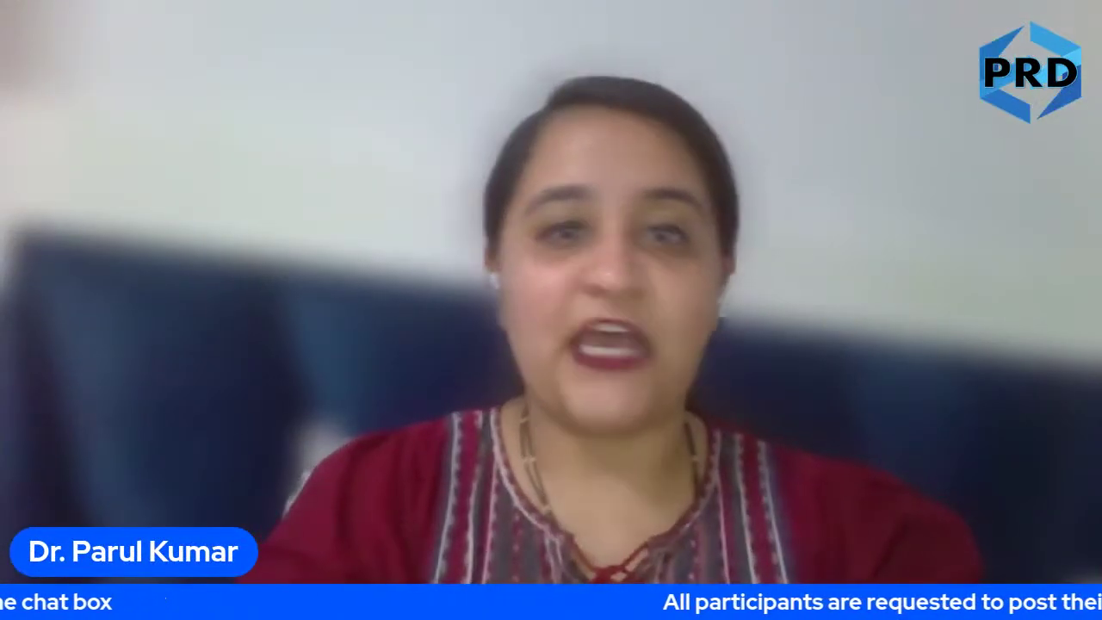